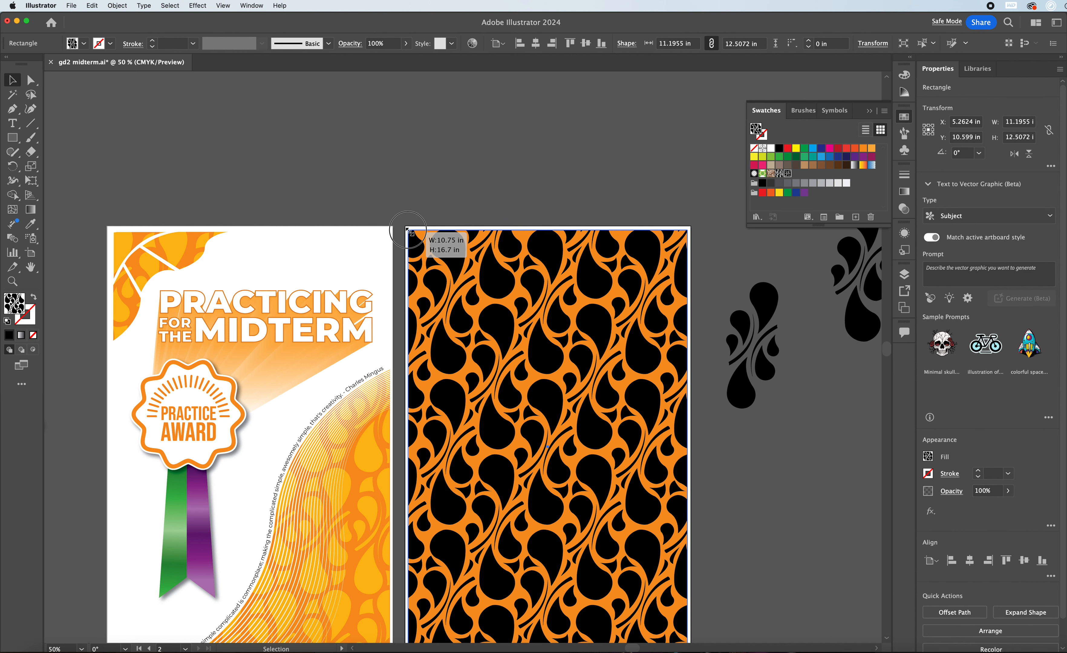
Step: Recolor the drop pattern swatch's artwork to red in pattern editing mode and return to the artboards
scroll(727, 512, down, 3)
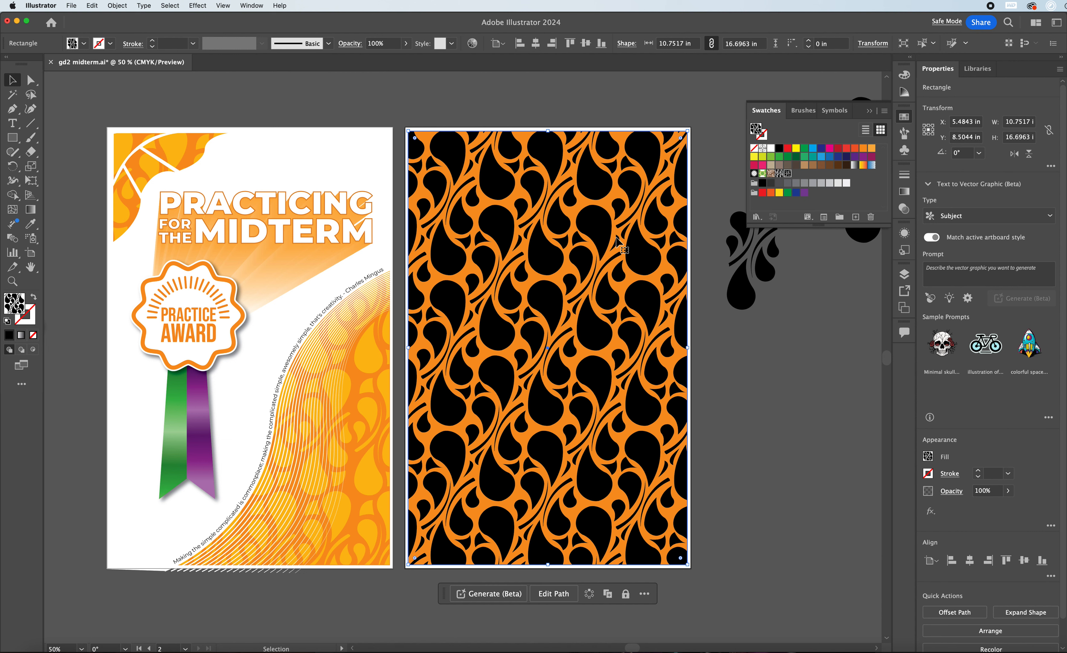
double_click(788, 173)
key(super+a)
click(787, 148)
double_click(555, 315)
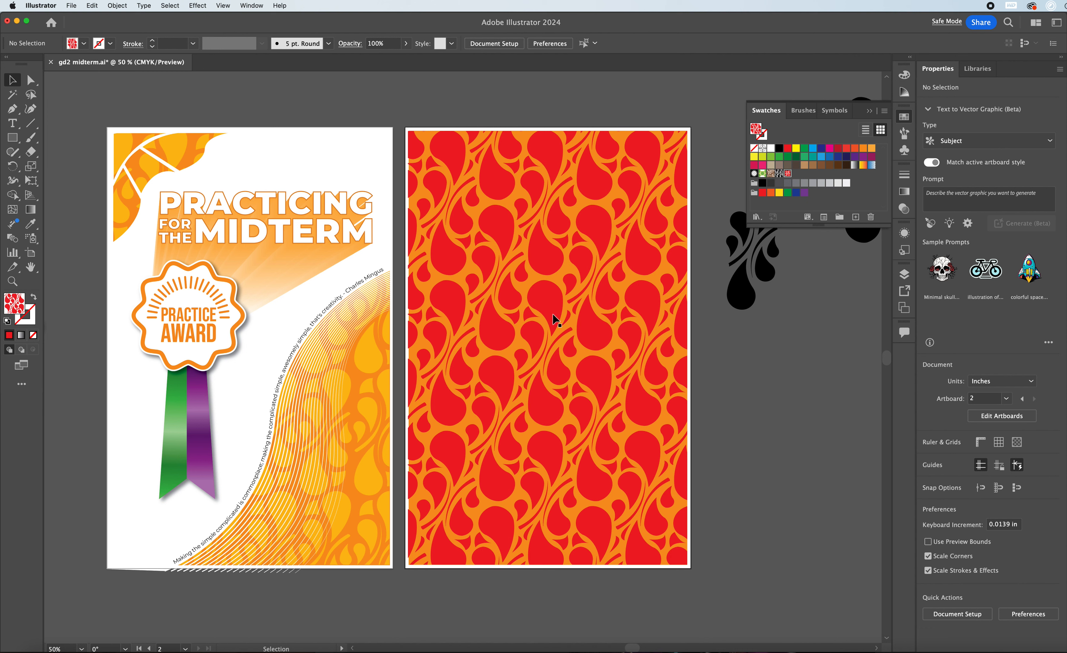
Step: Fill the rectangle on the second artboard with the black drop pattern swatch
key(a)
key(v)
click(552, 313)
click(779, 173)
Step: Set the pattern rectangle's blending mode to Soft Light and deselect it
click(904, 208)
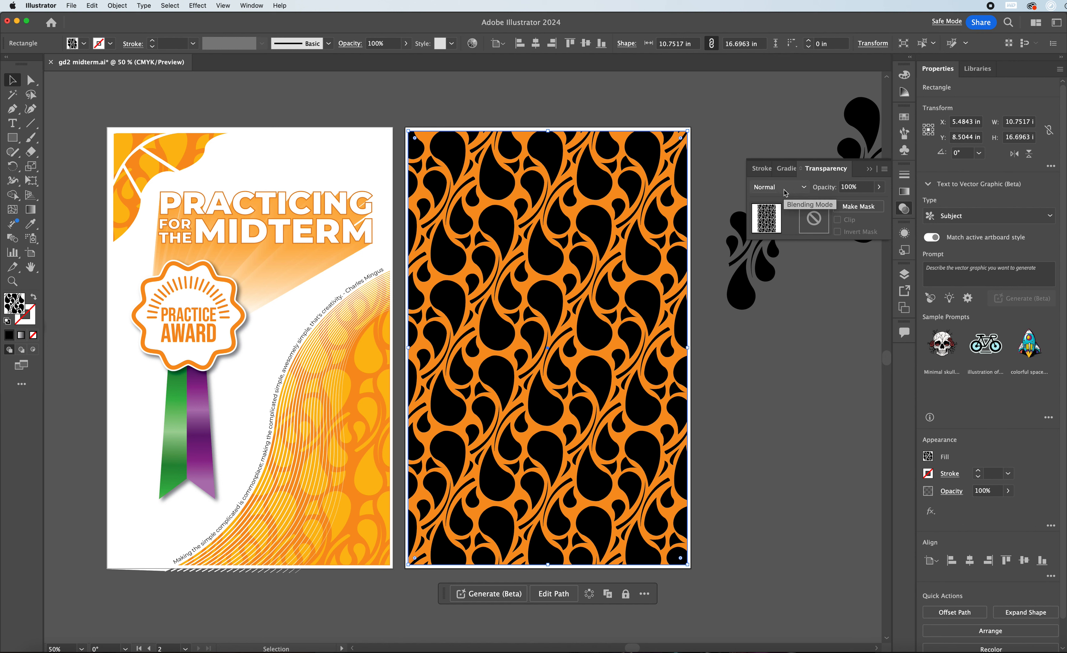
click(805, 188)
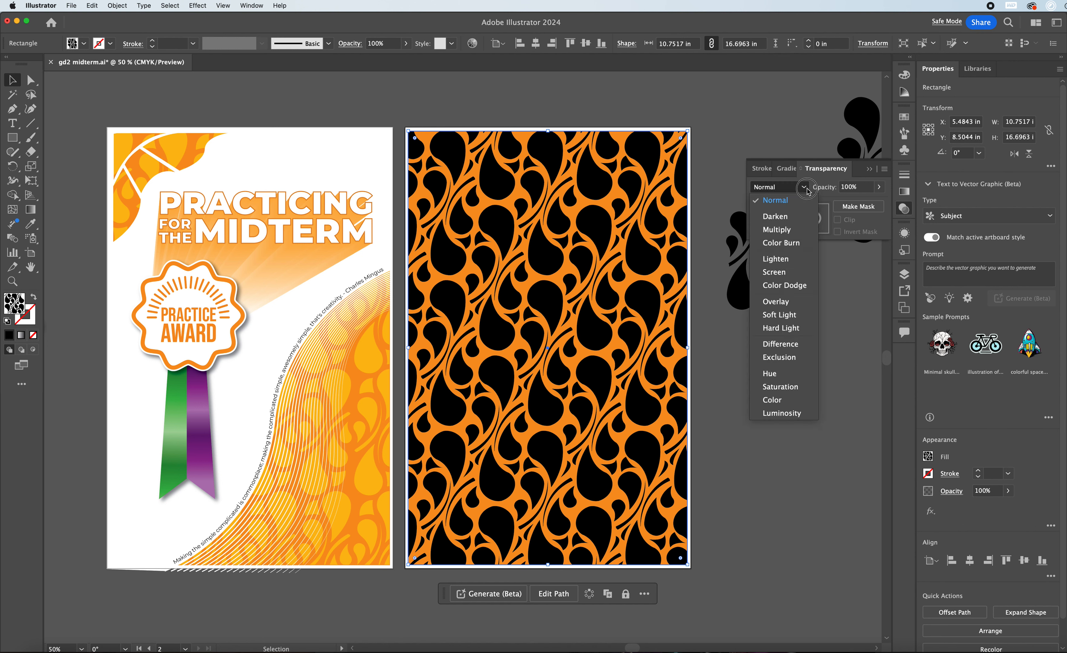
click(779, 315)
click(476, 124)
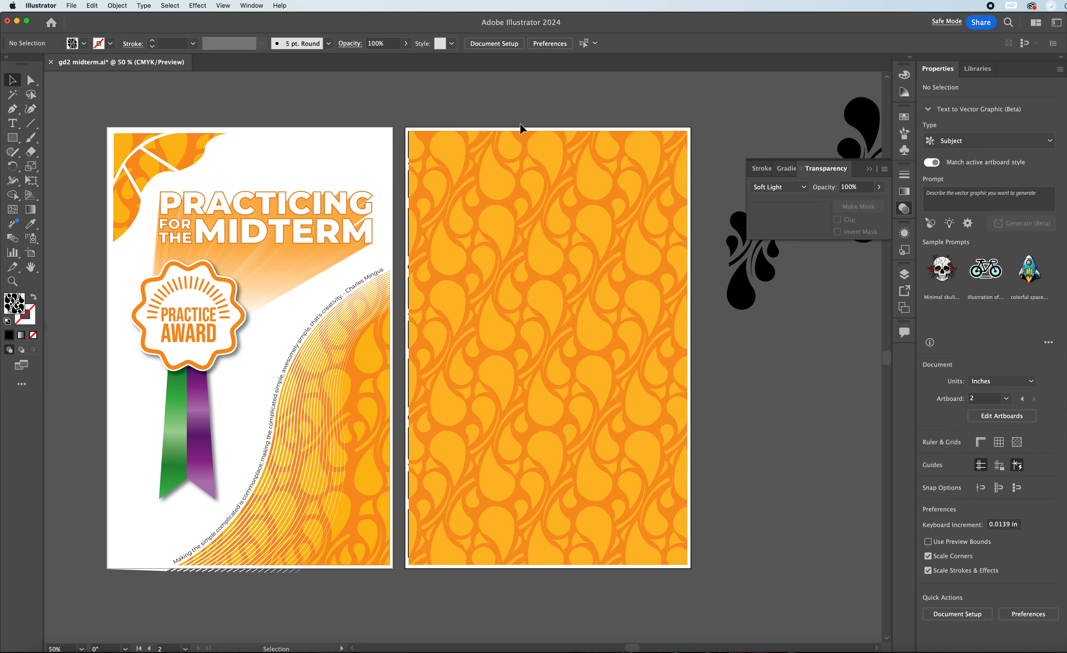
Step: Nudge the pattern rectangle's left edge to line up with the orange background
click(436, 236)
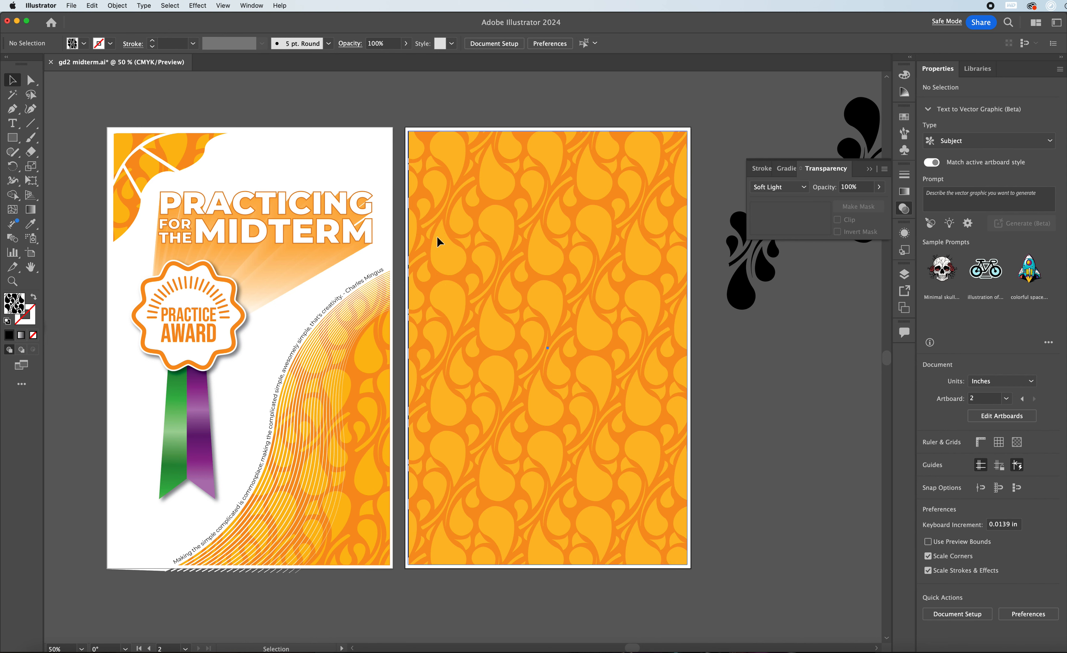
drag(409, 348, 409, 349)
click(504, 107)
Step: Set up the Pen tool with no fill and a white (FFFFFF) stroke
scroll(546, 268, up, 1)
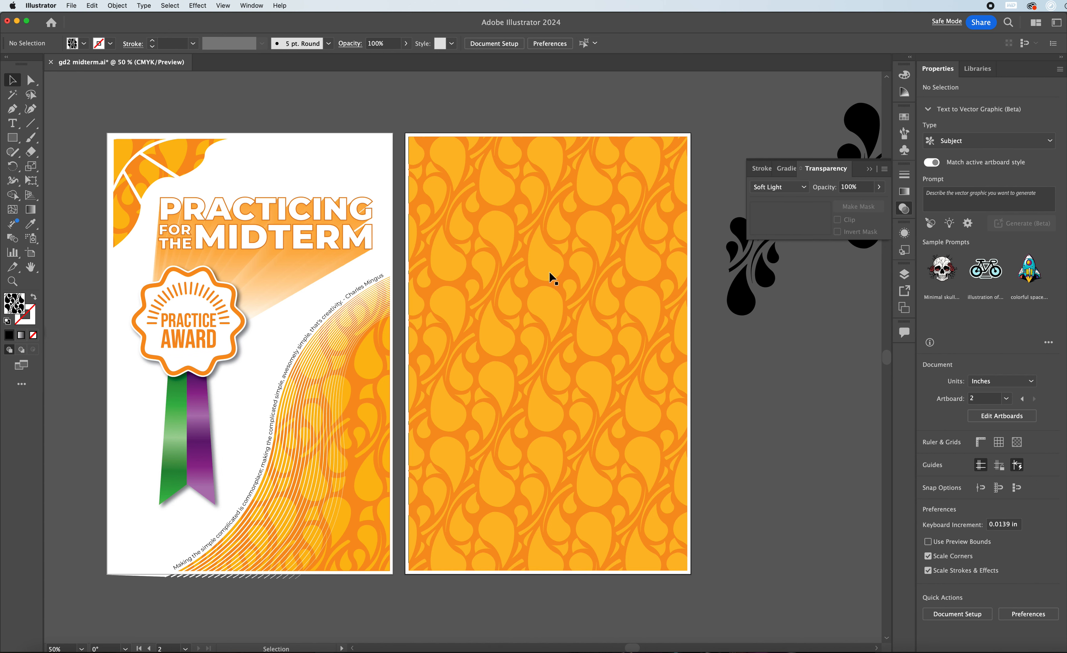
scroll(537, 281, up, 5)
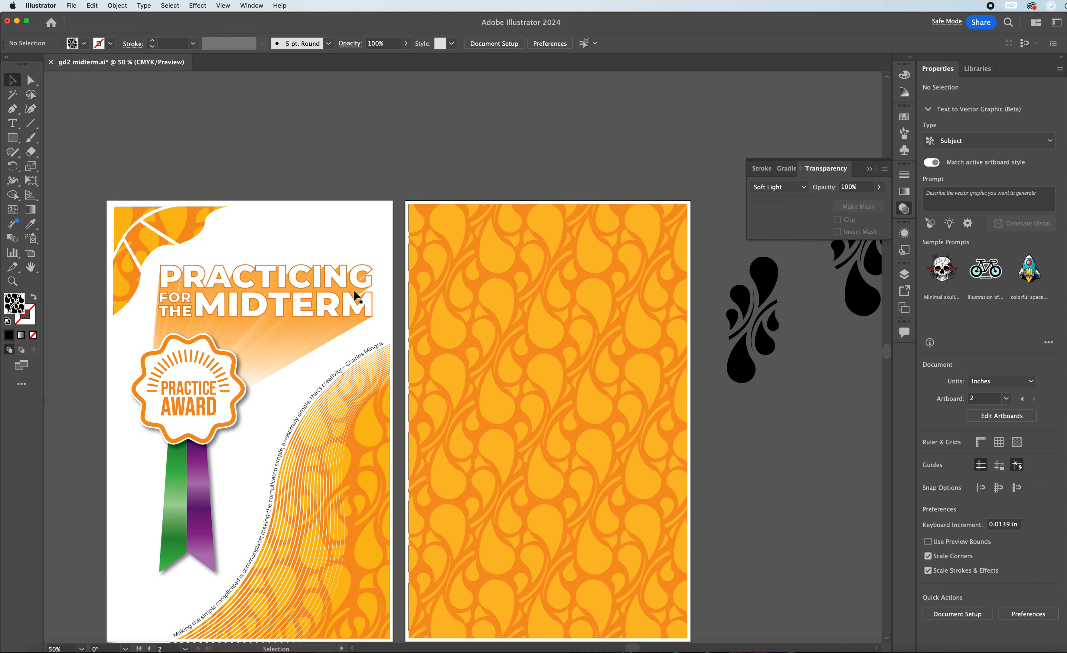
click(12, 109)
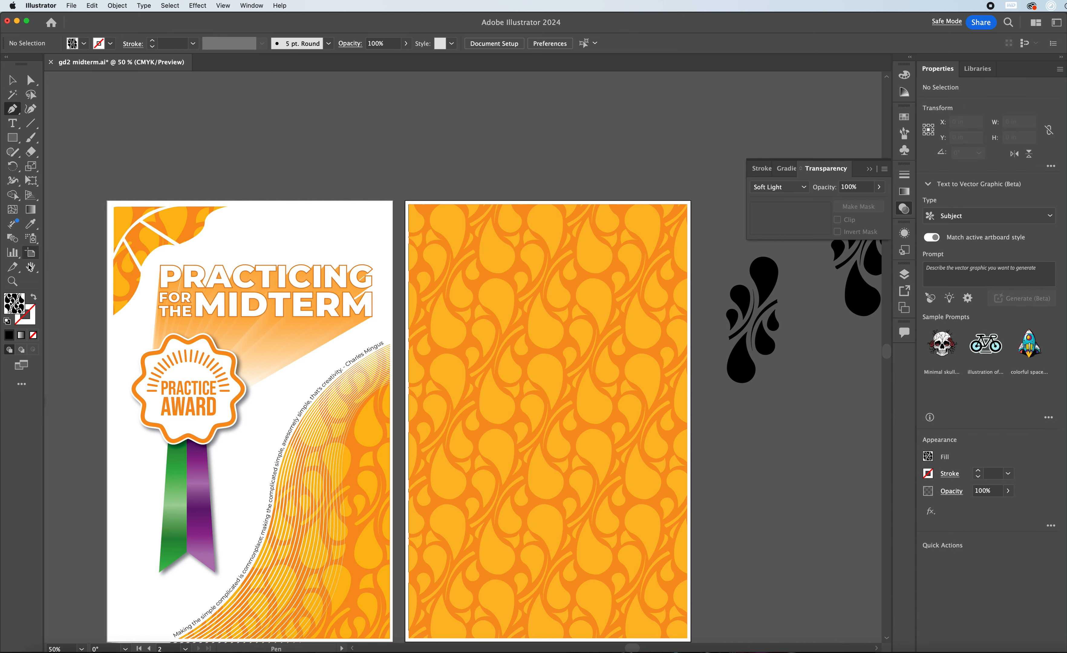
click(7, 321)
click(18, 300)
click(33, 335)
click(30, 320)
scroll(338, 172, down, 4)
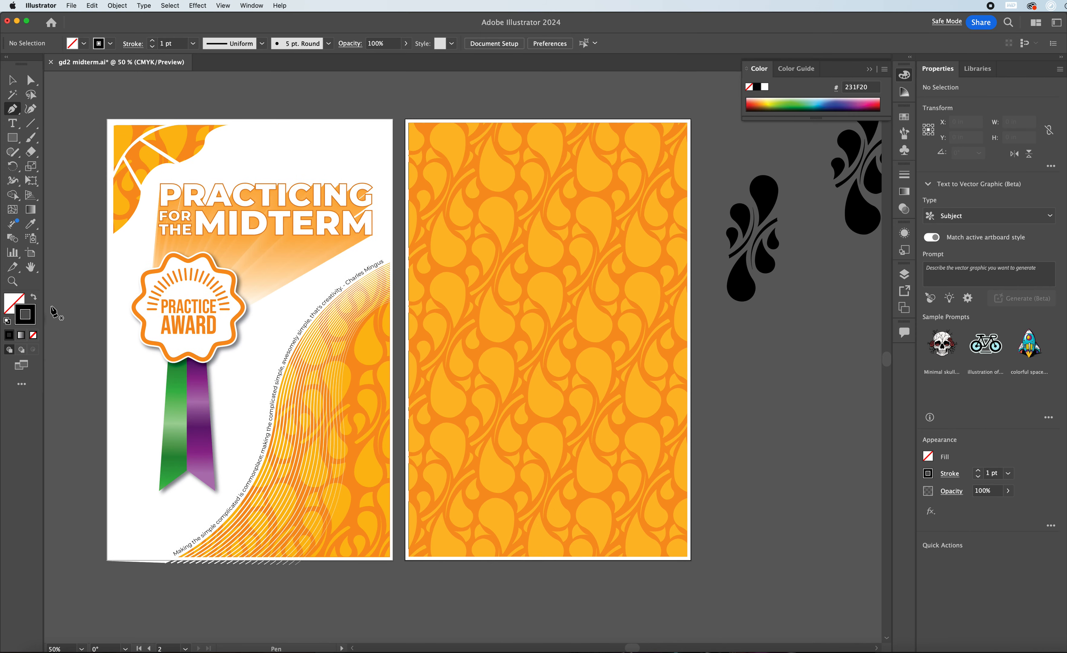
double_click(34, 323)
drag(735, 368, 697, 328)
click(982, 333)
Step: Draw an S-curve about 7.1 in wide and 11.1 in high from the second artboard's bottom edge to its right edge
click(509, 561)
drag(593, 402, 579, 324)
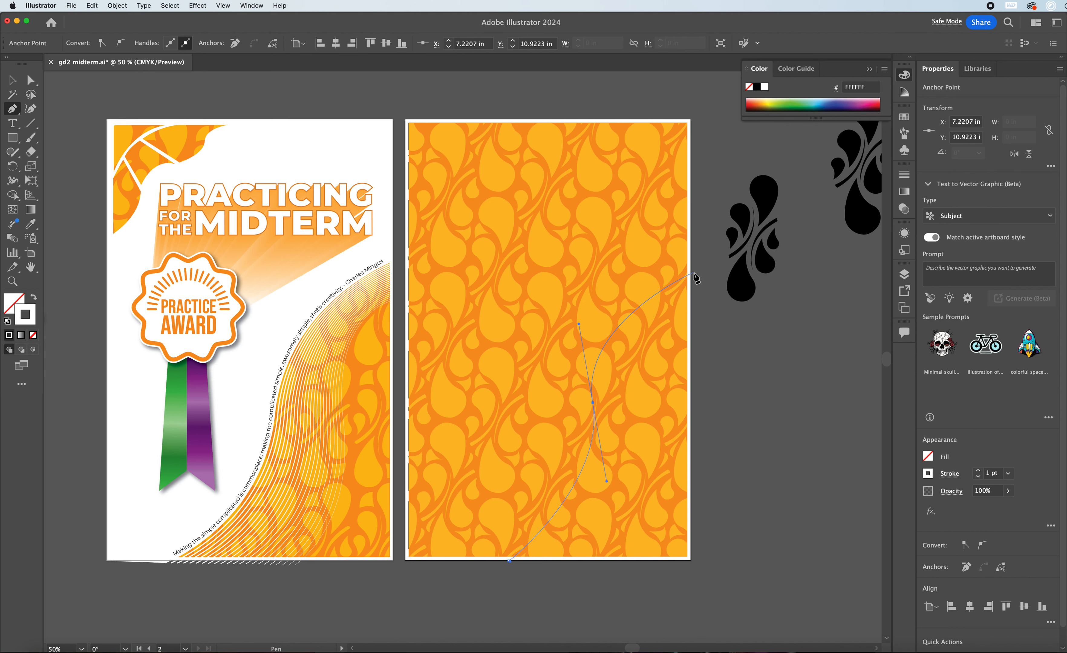
drag(693, 273, 728, 274)
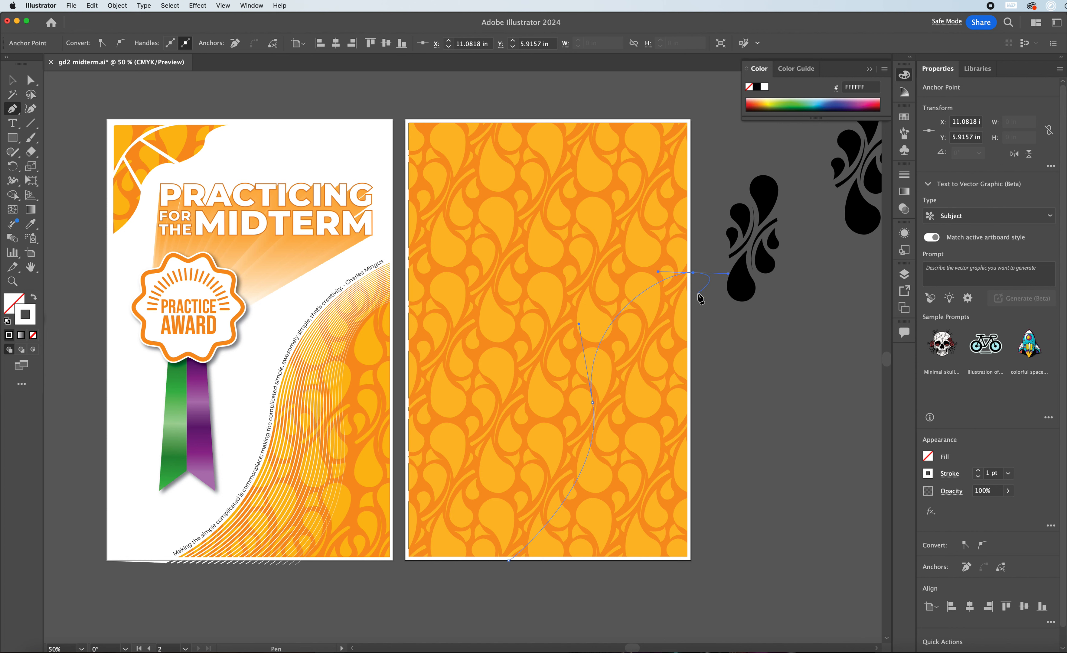
key(Escape)
Step: Set the white curve's stroke weight to 4 pt
click(904, 175)
click(779, 184)
click(779, 184)
click(779, 184)
Step: Draw a second S-curve about 2.3 in wide and 10.5 in high to the right of the first, ending just below its upper end
click(629, 561)
drag(647, 389, 615, 304)
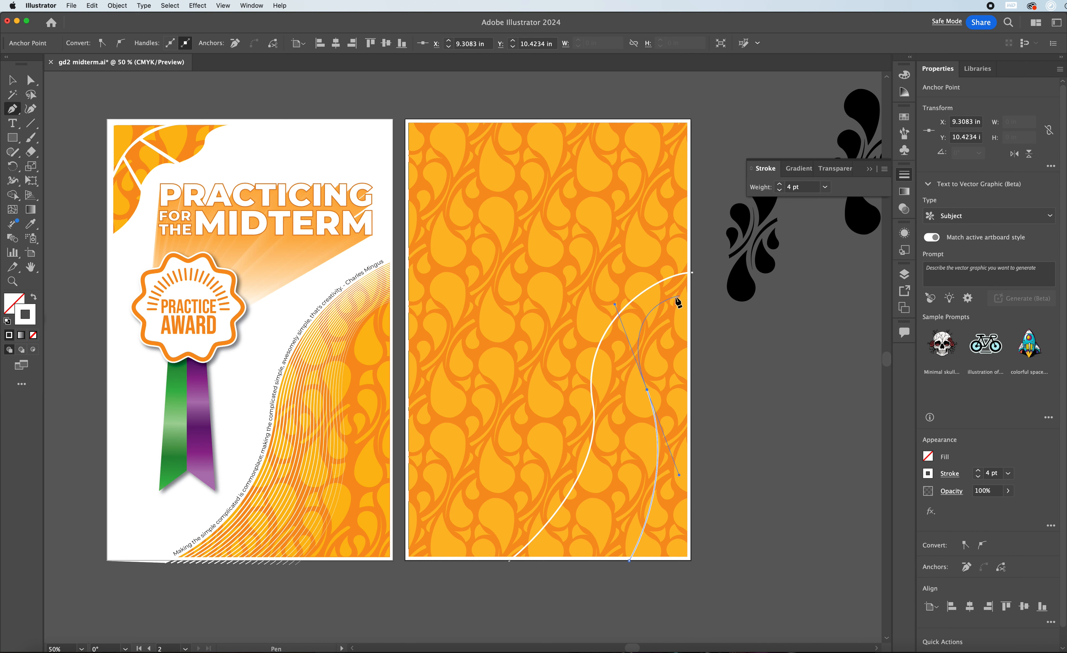
click(691, 289)
Step: Select both white curves and blend them into a series of intermediate lines
key(v)
shift+click(598, 345)
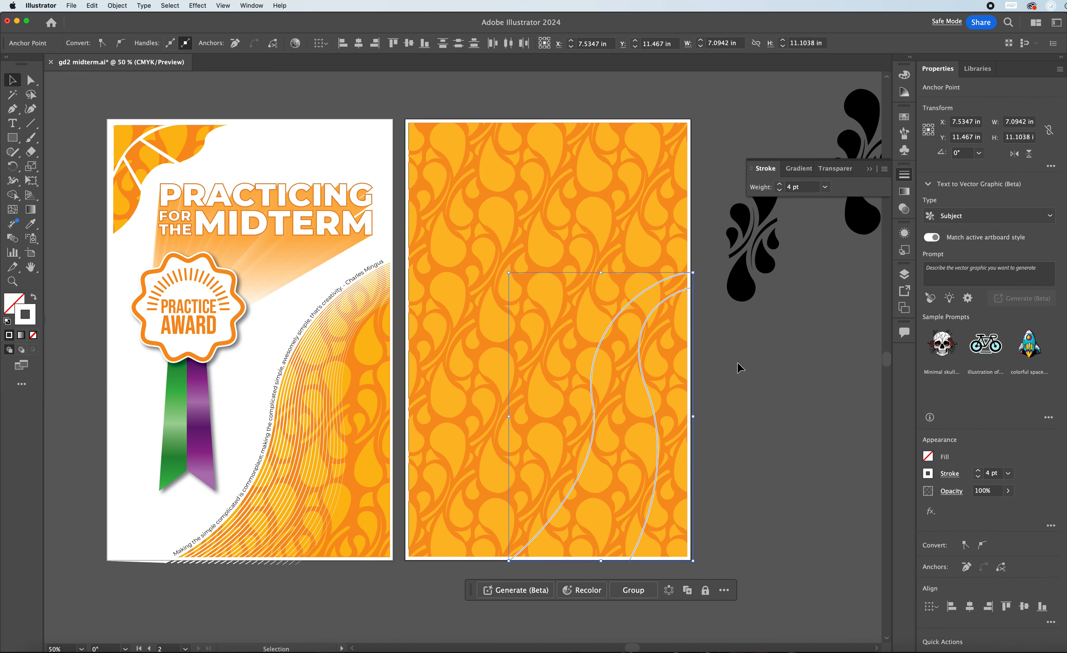
key(super+equal)
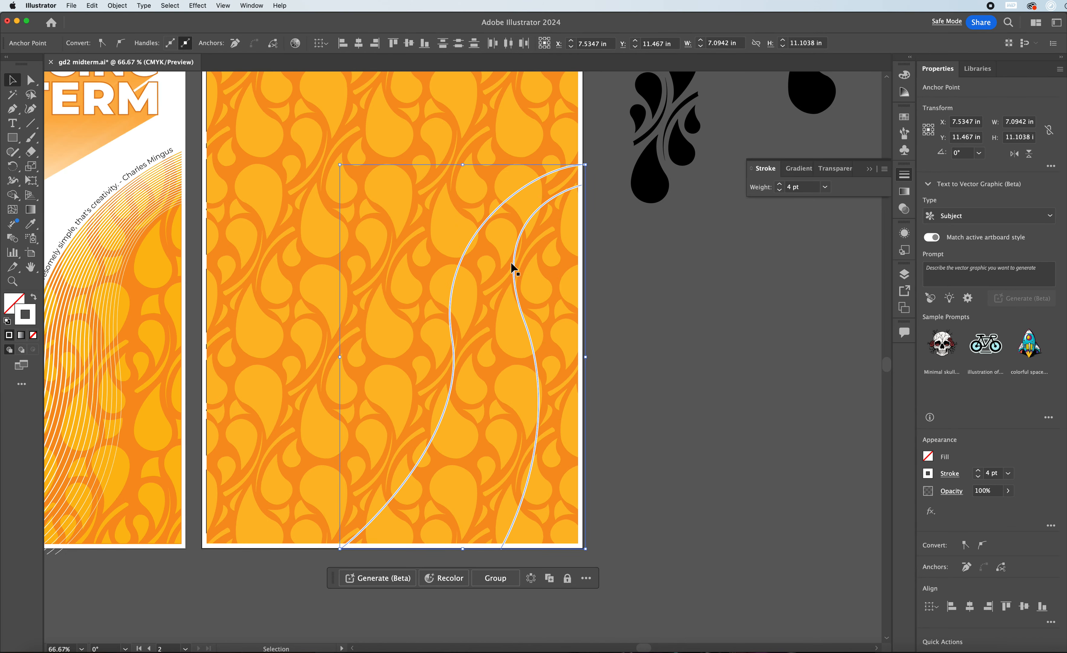
click(650, 276)
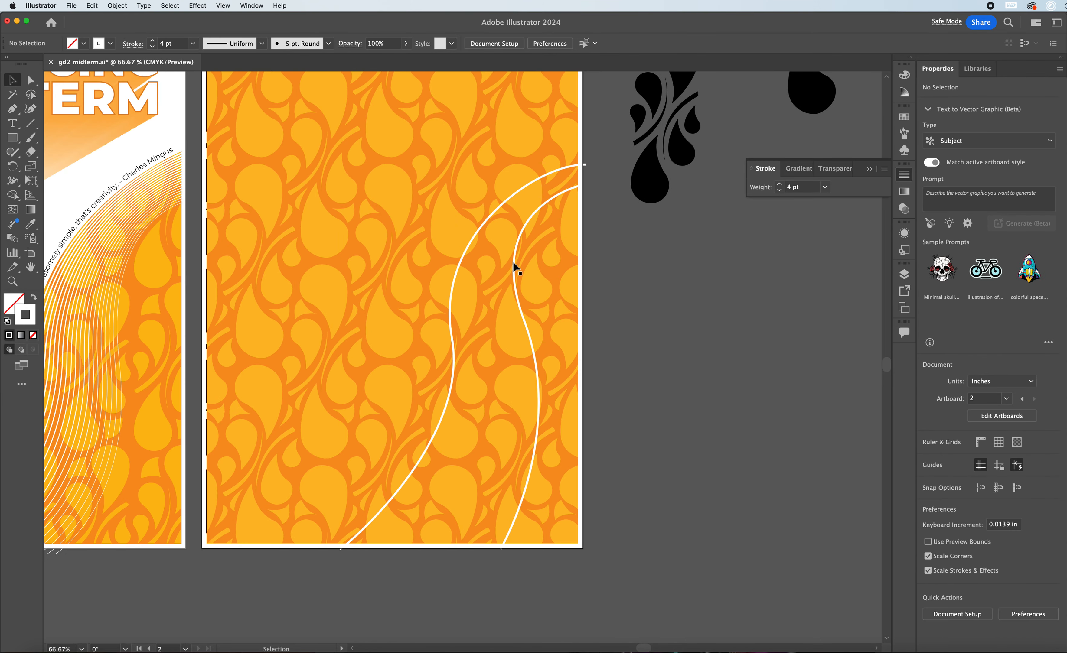
click(512, 262)
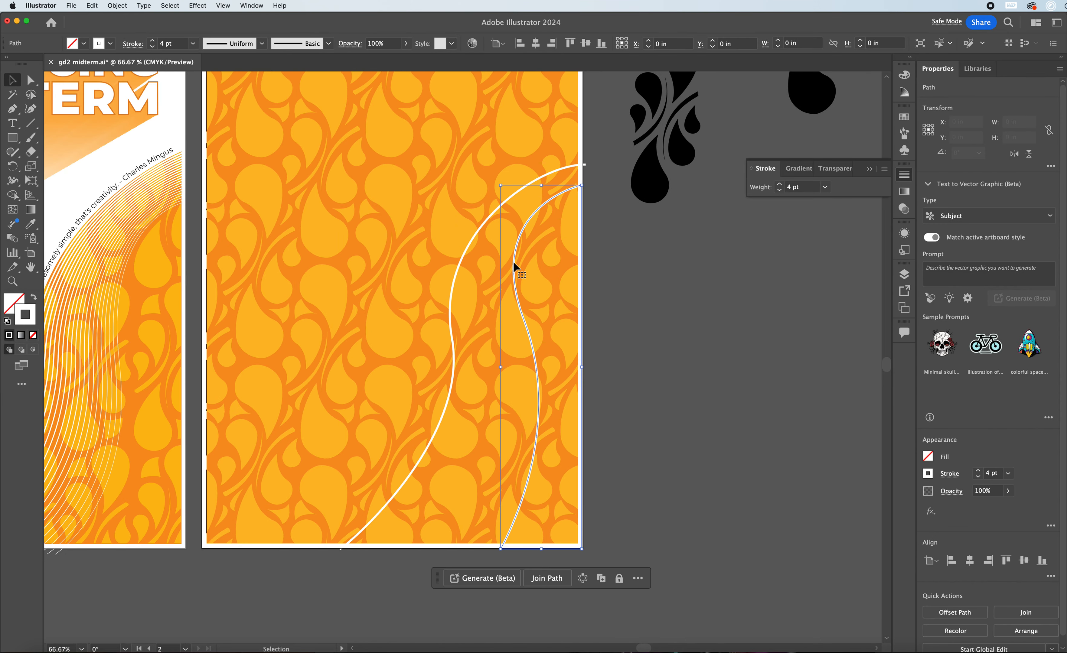
shift+click(459, 261)
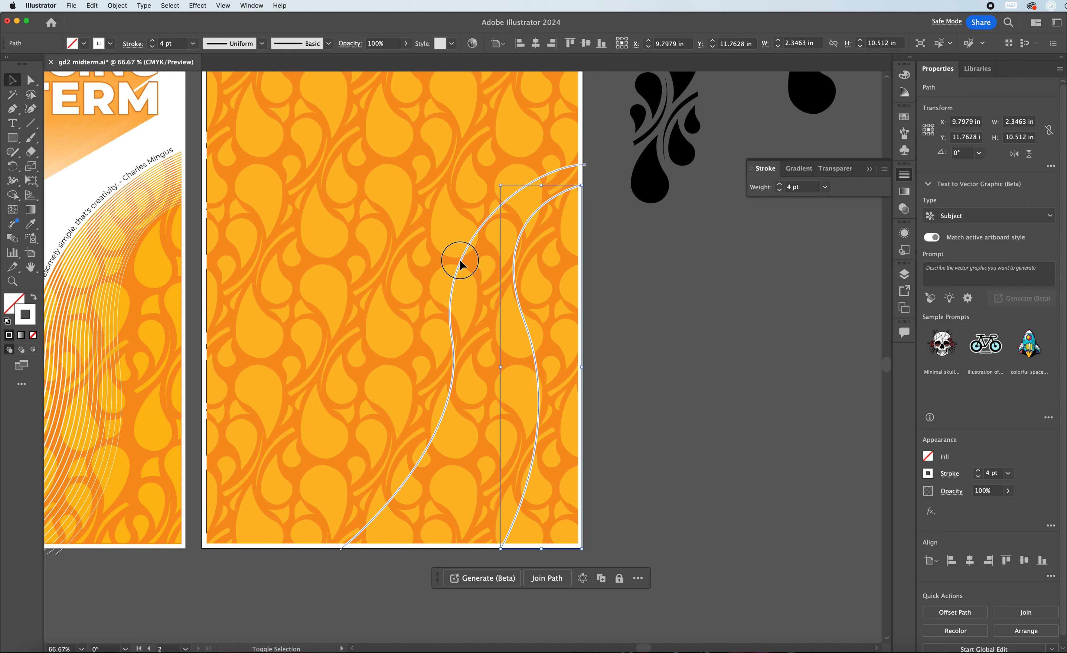
click(117, 5)
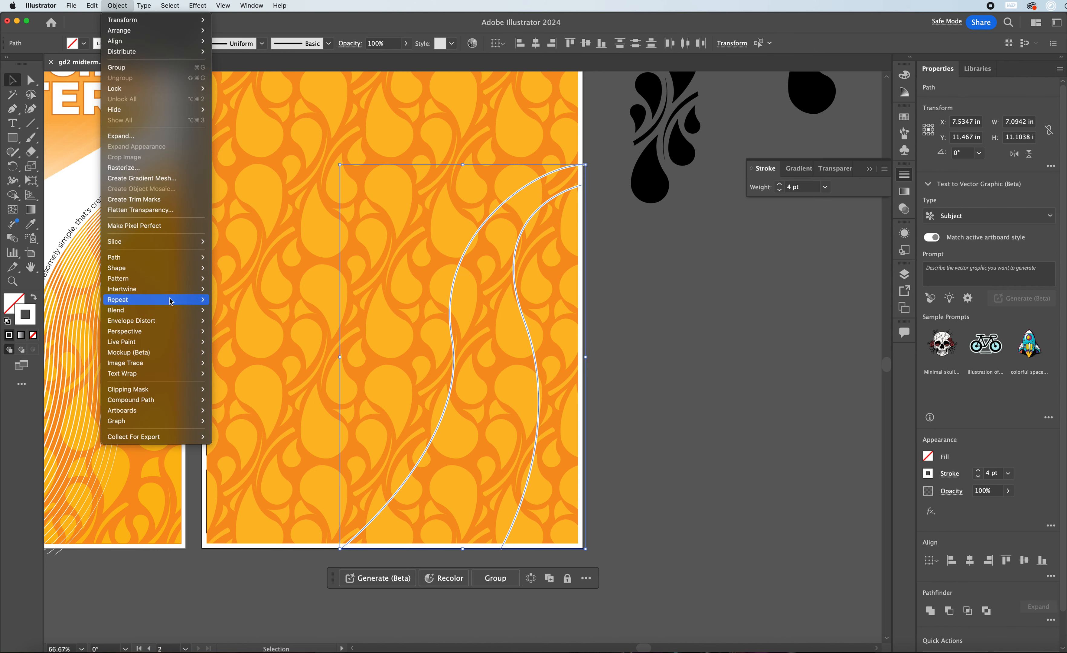
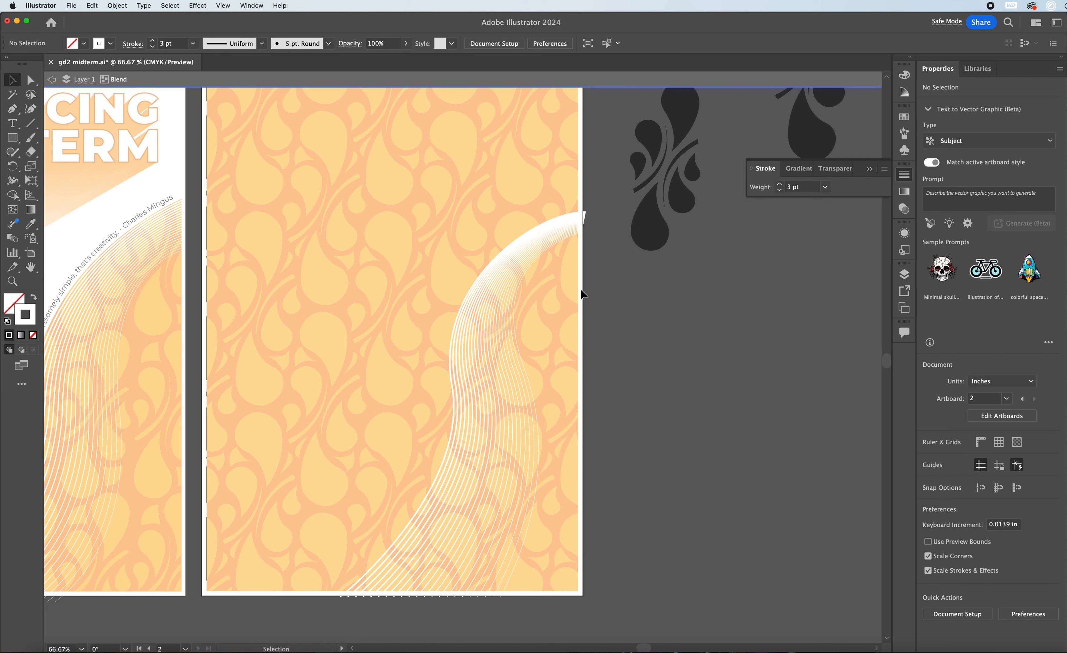
Step: Copy the blend's outer left curve and paste it in place outside the blend
click(465, 296)
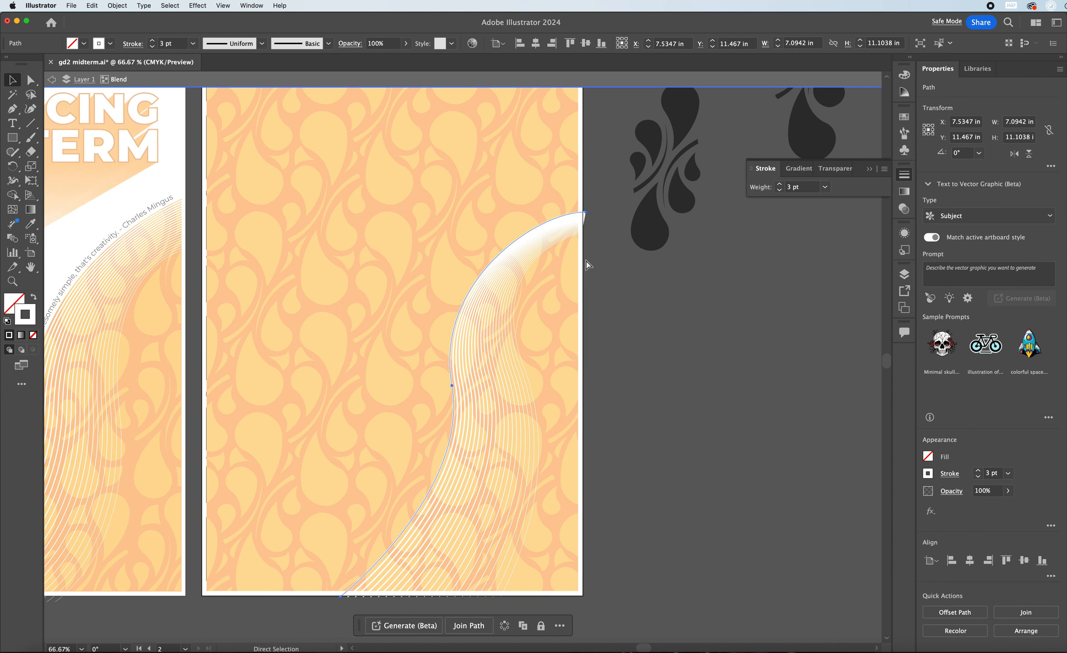
key(a)
key(v)
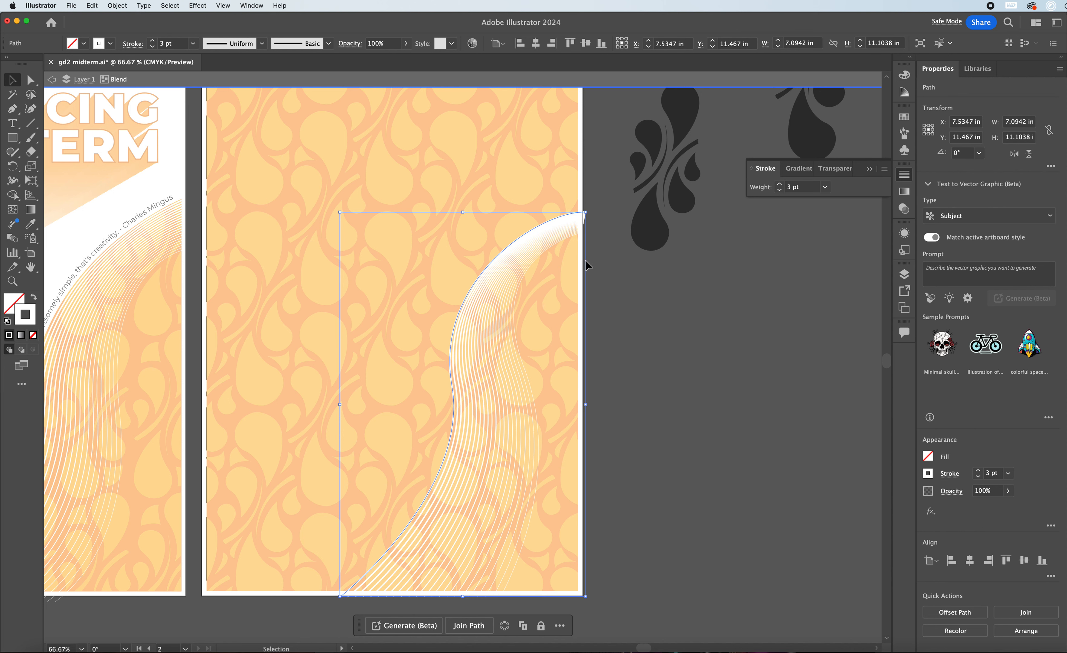
double_click(628, 261)
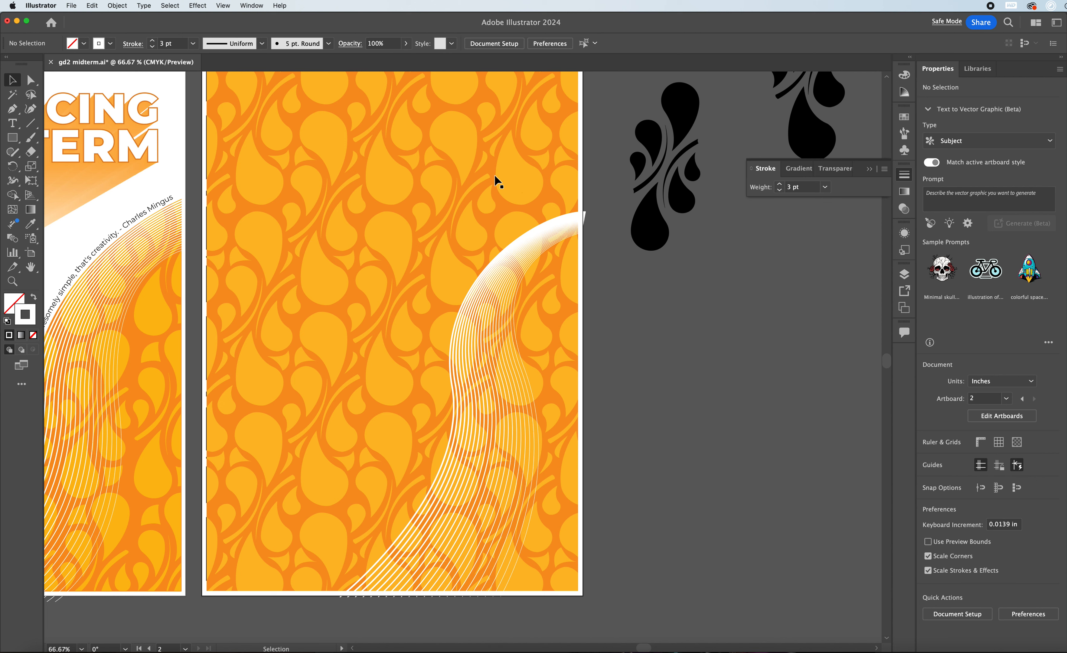
click(496, 184)
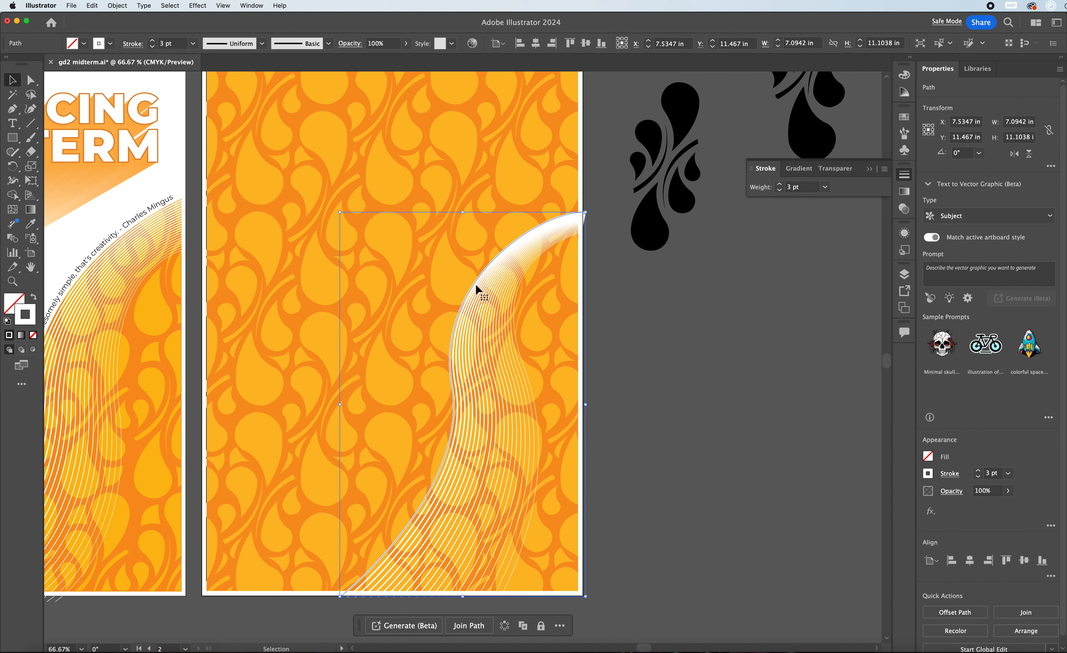
Step: Extend the copied curve with the Pen tool around the background's top-right, top-left and bottom-left corners and close the shape
scroll(552, 260, up, 3)
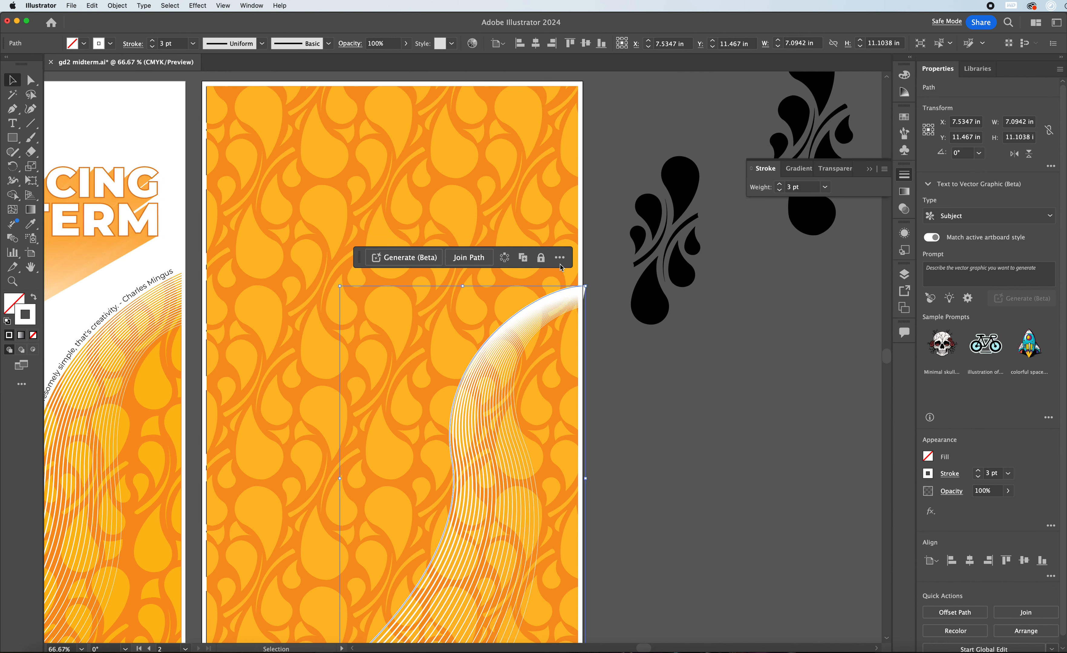
key(super+Tab)
key(super+Tab)
click(13, 109)
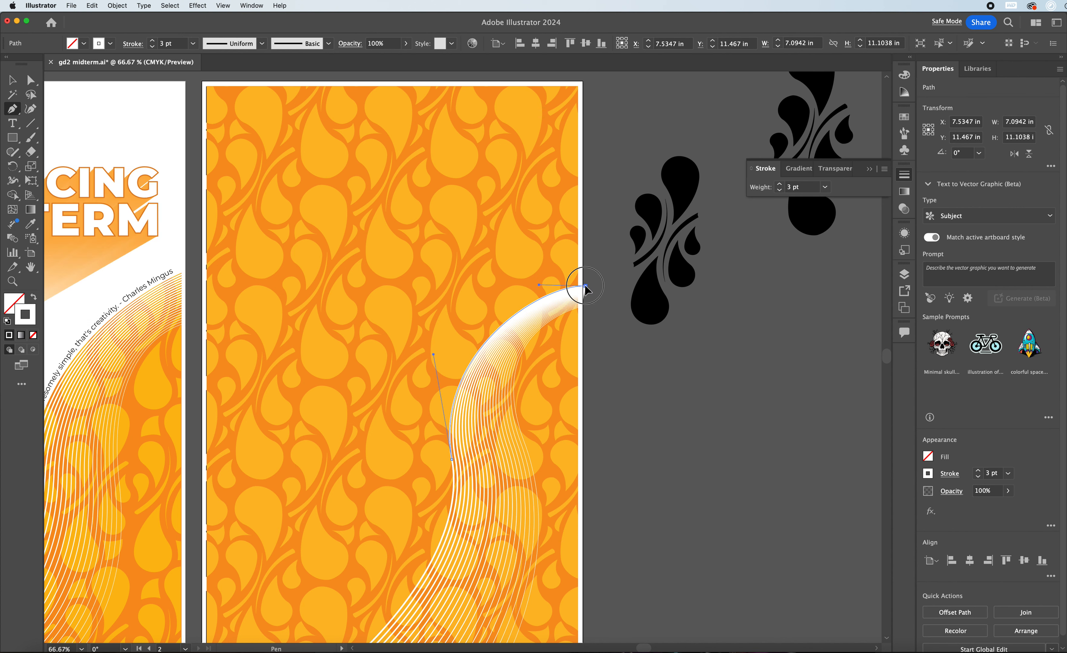
drag(585, 287, 597, 180)
drag(589, 282, 590, 293)
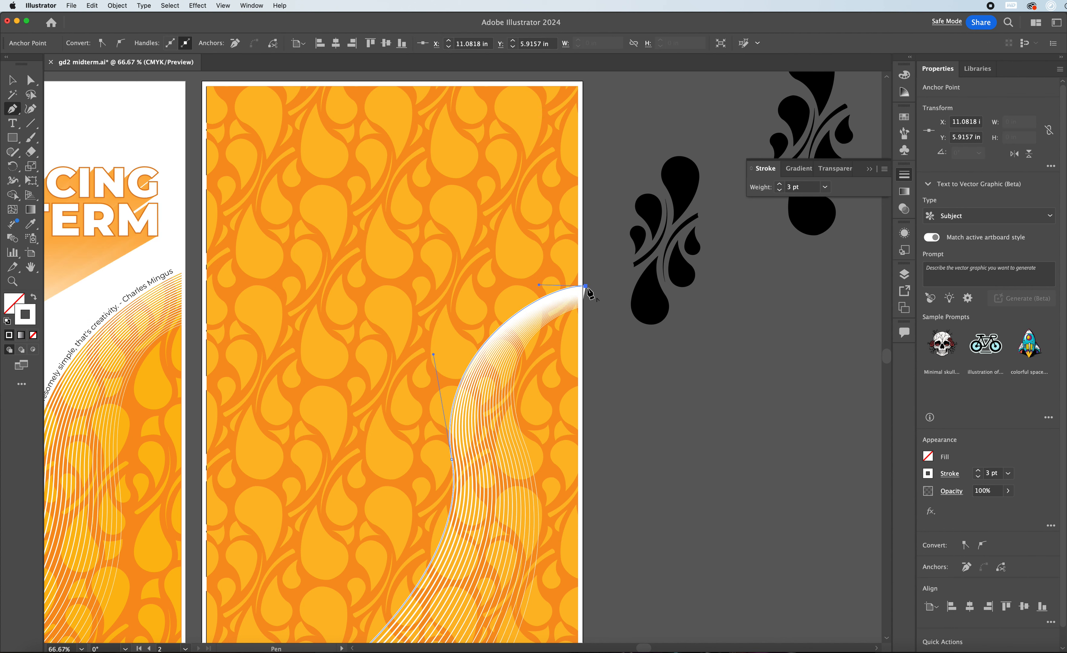
drag(590, 170, 579, 92)
click(579, 86)
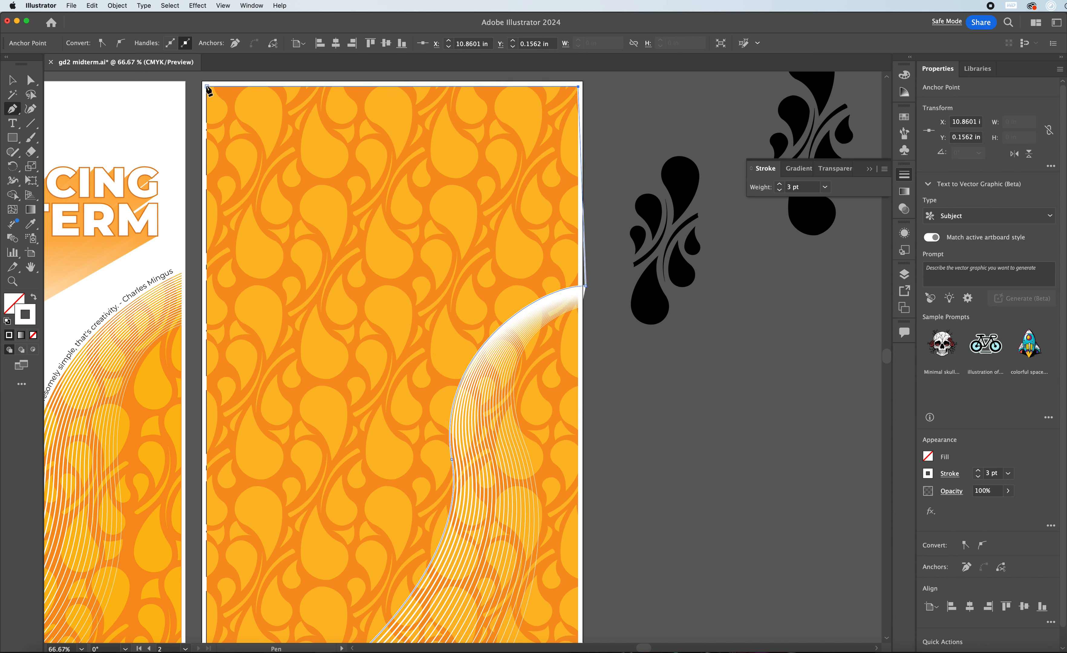
click(206, 86)
scroll(205, 206, up, 5)
scroll(213, 272, down, 9)
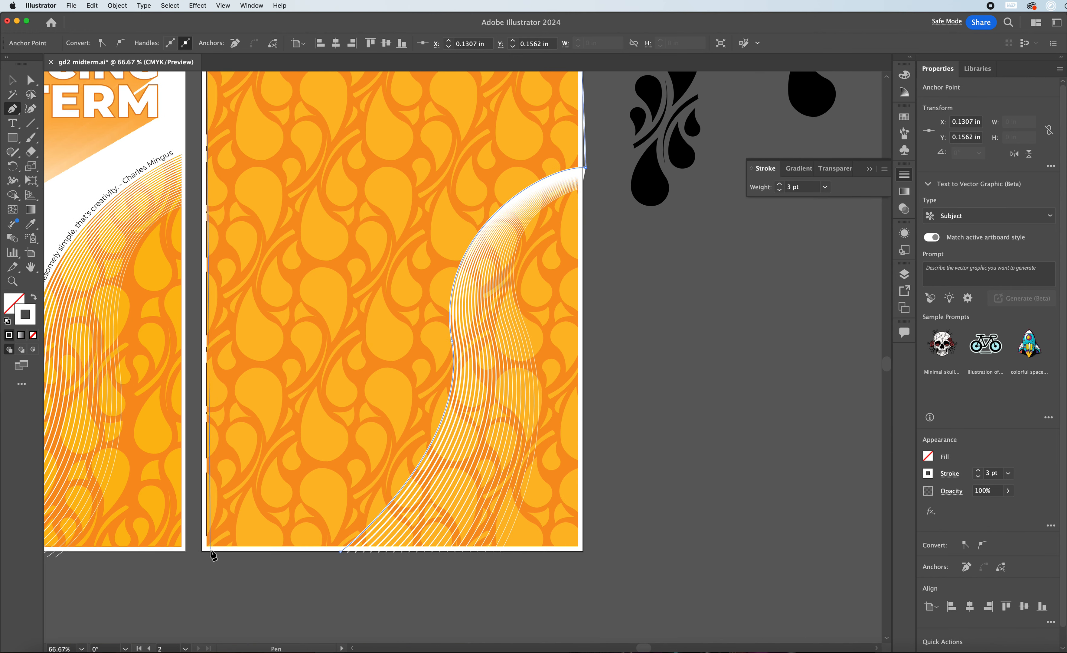
click(207, 546)
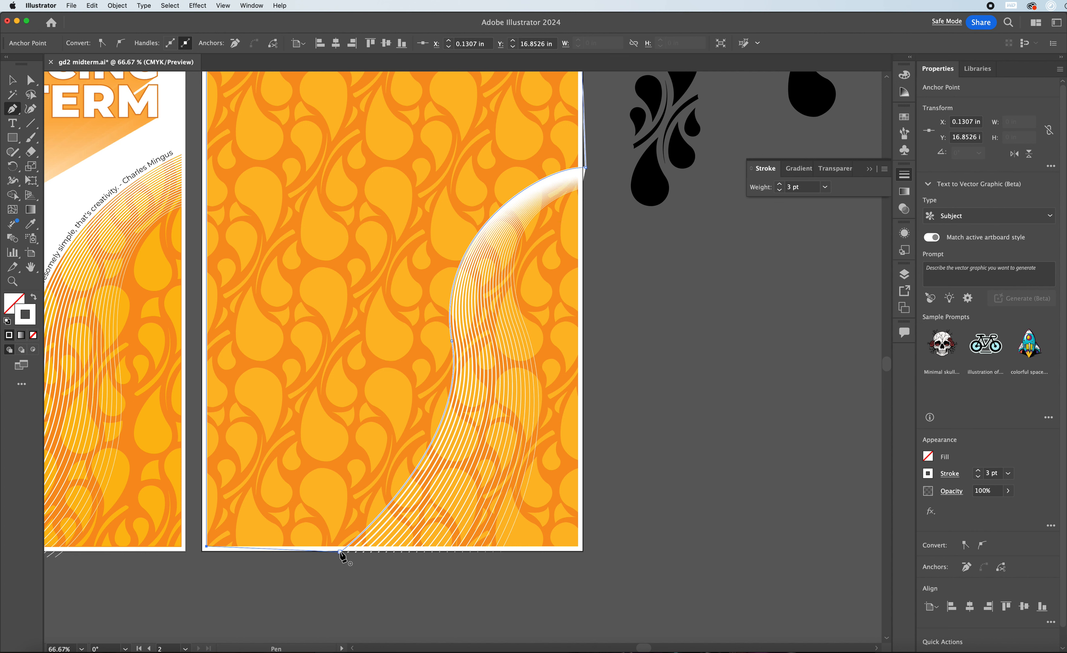
click(341, 552)
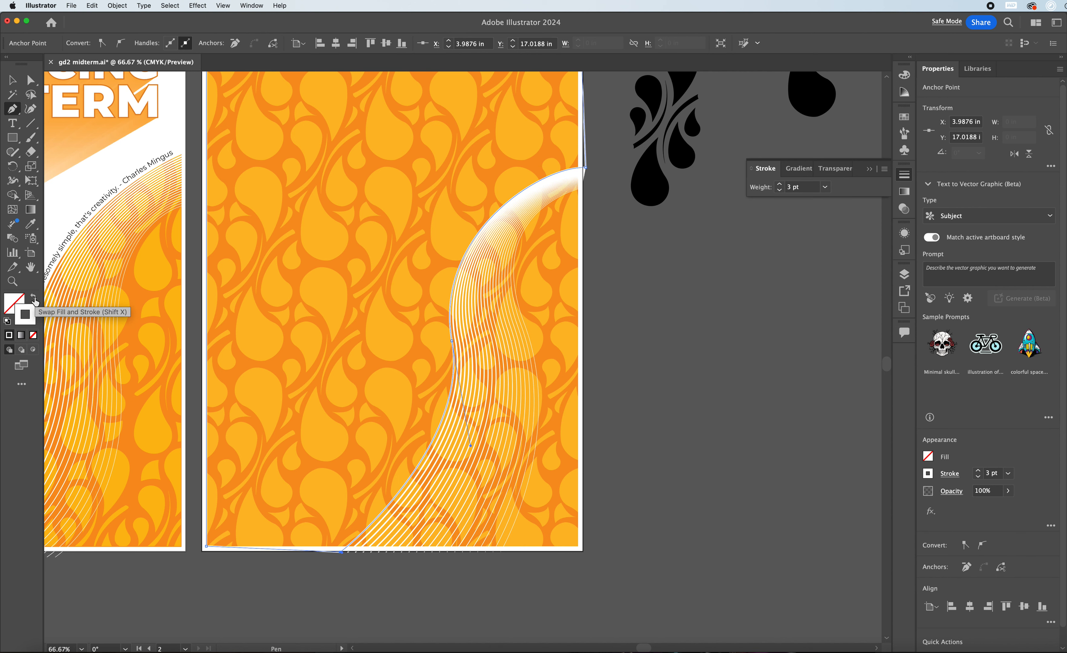
Step: Swap the closed shape's fill and stroke to make it solid white without an outline, and deselect it
click(34, 300)
scroll(411, 299, up, 4)
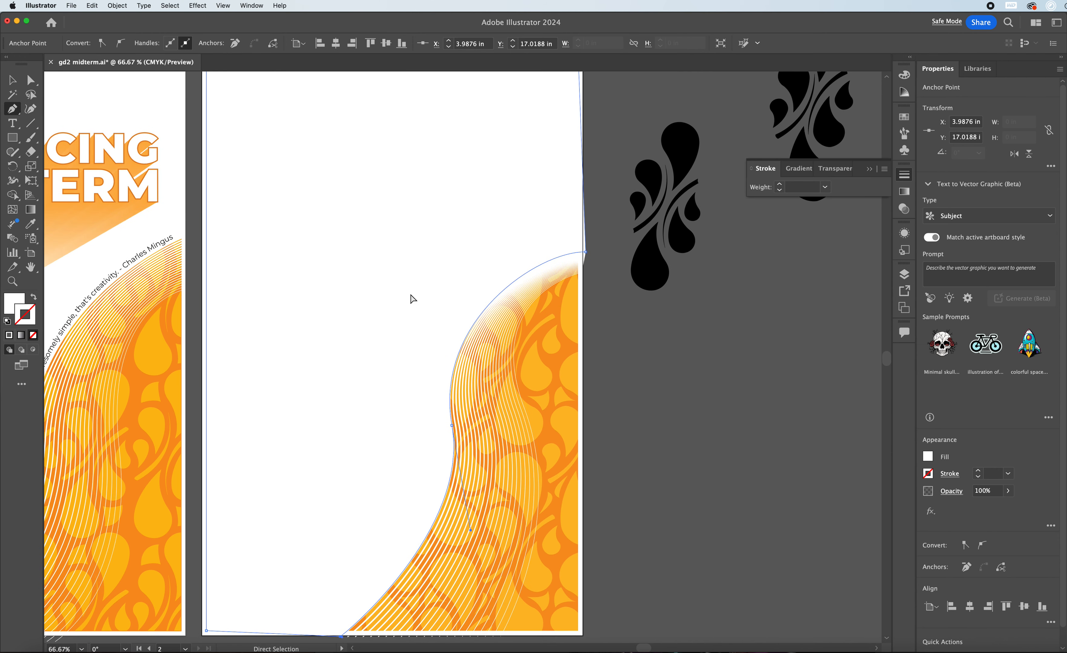
key(super+minus)
scroll(342, 297, up, 10)
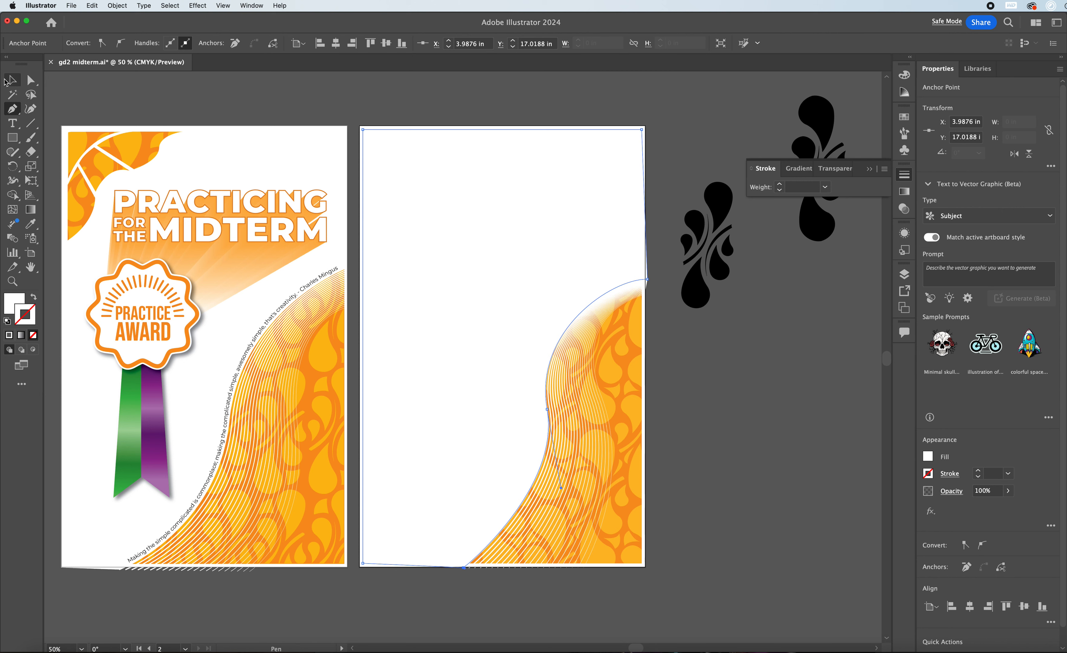
key(v)
click(177, 99)
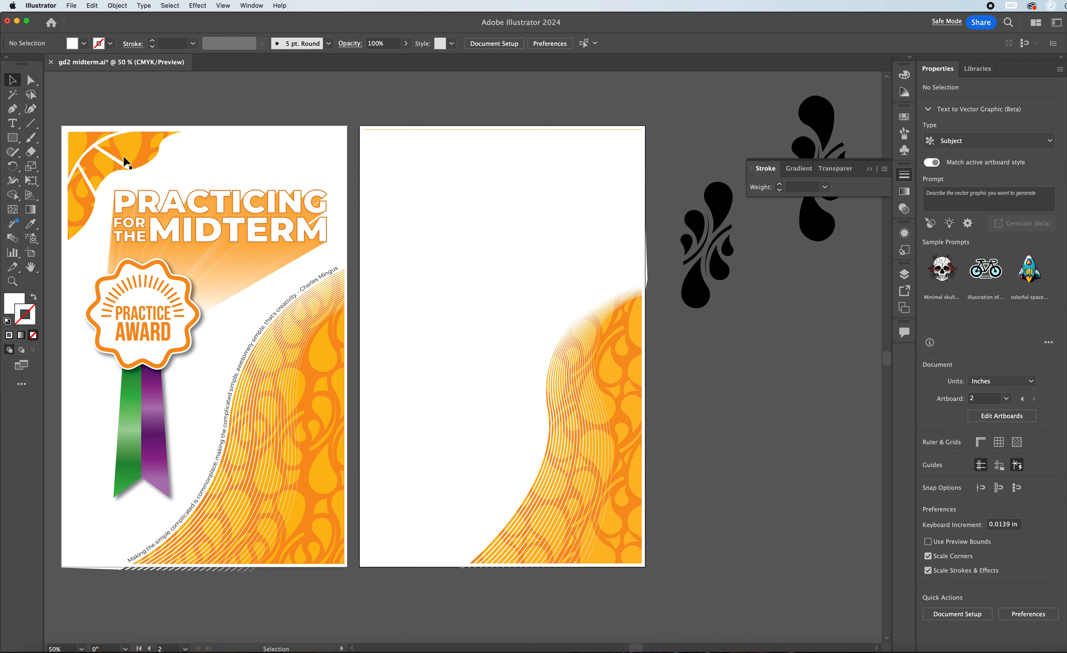
Step: Draw a closed corner shape about 1.8 in tall with the Pen tool at the second artboard's top-left corner, with an inward-curving diagonal edge
click(12, 109)
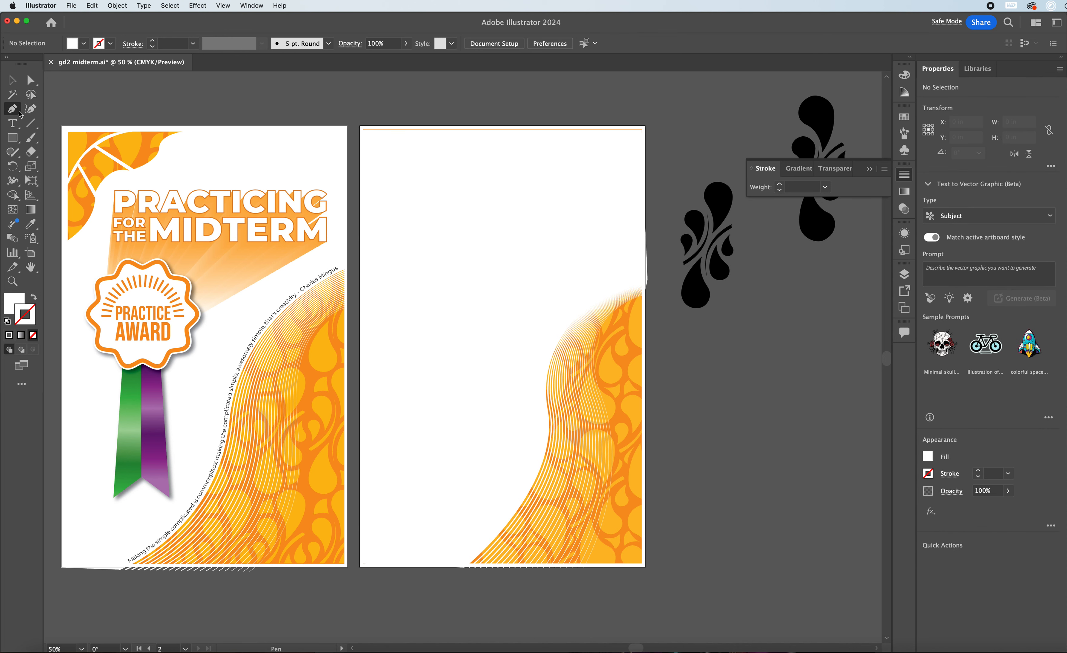
key(super+equal)
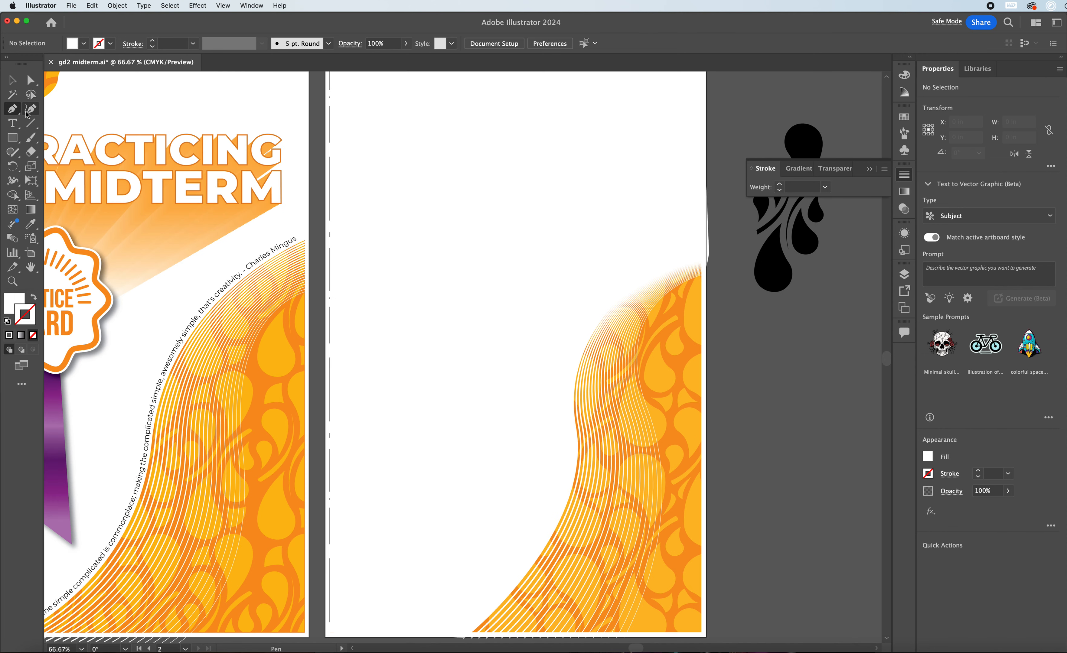
scroll(440, 210, up, 3)
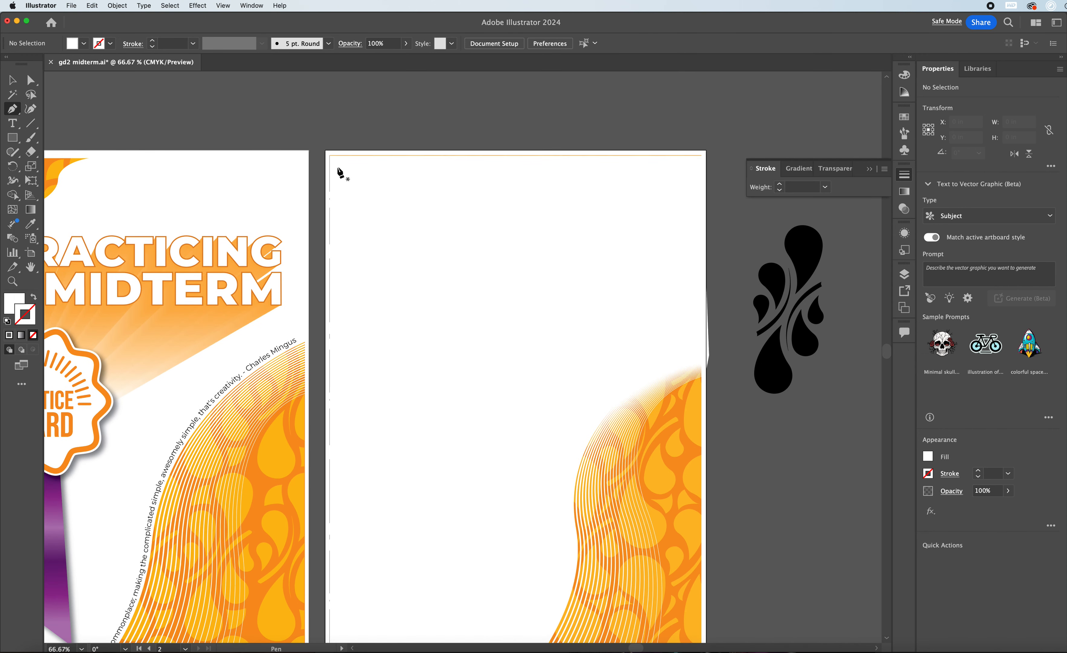
drag(336, 163, 340, 207)
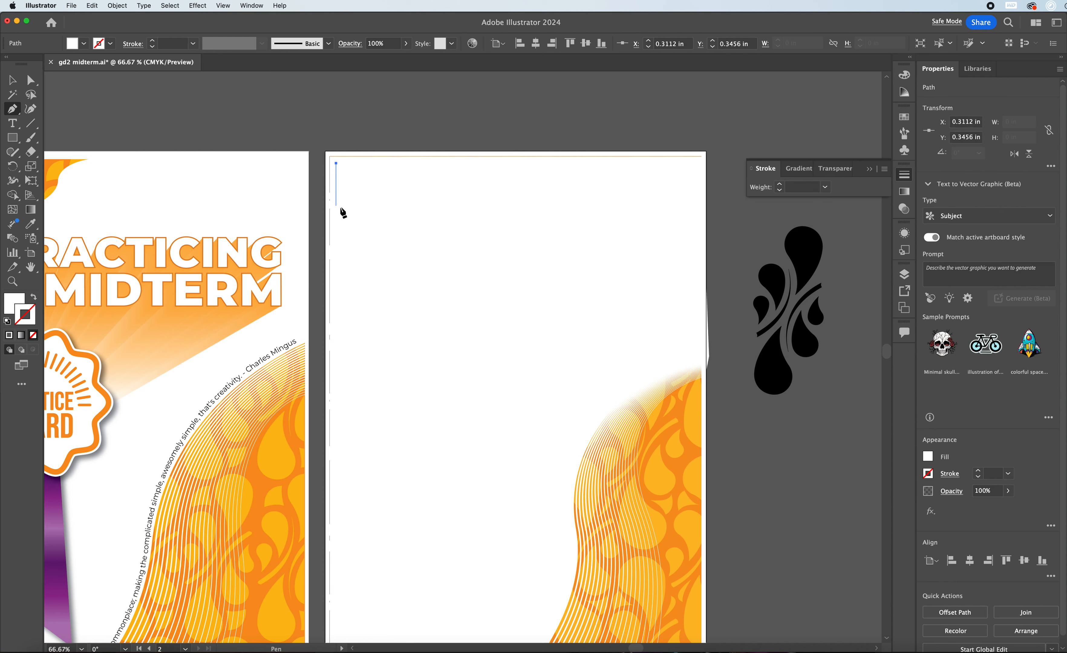
click(336, 225)
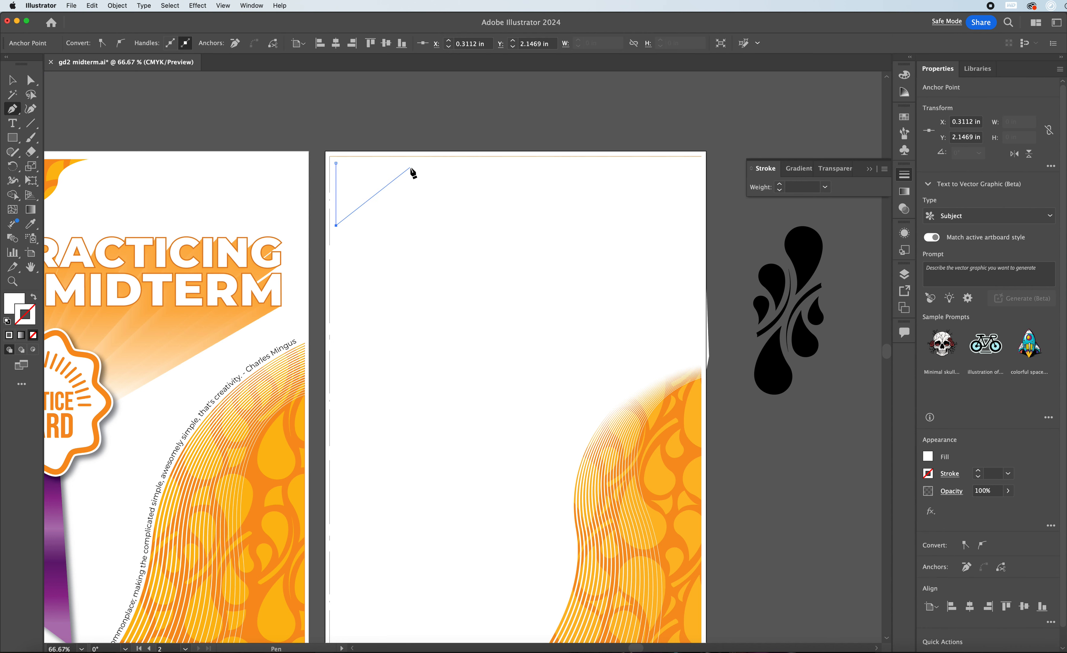
drag(403, 164, 447, 152)
click(403, 164)
click(337, 164)
Step: Apply the default white fill and 1 pt black stroke to the corner shape and deselect it
click(7, 322)
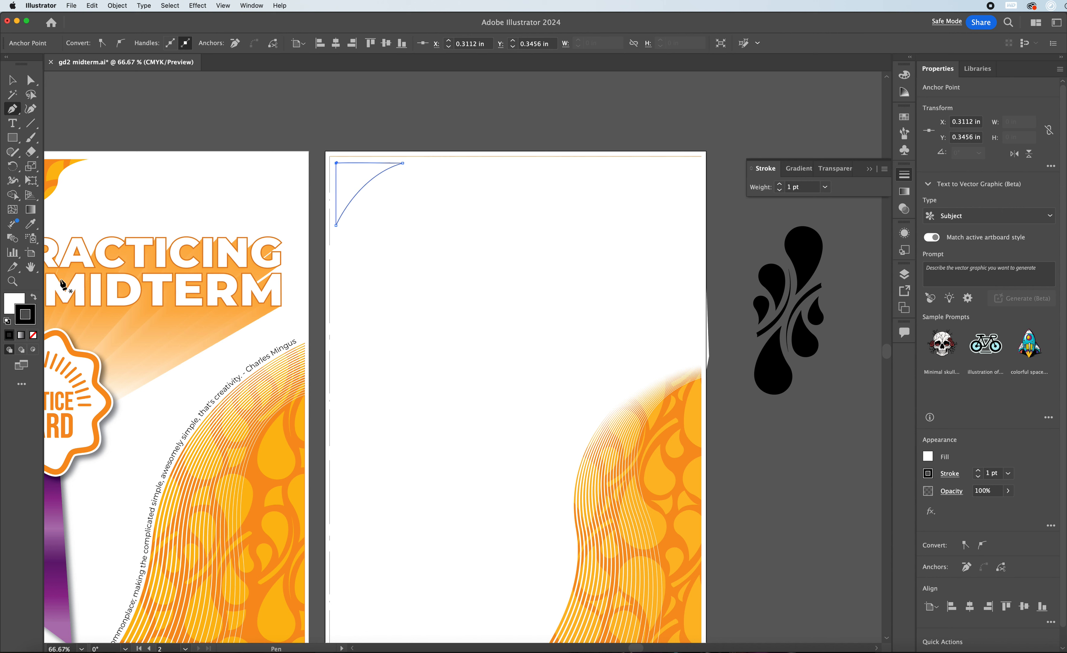
click(13, 80)
click(407, 146)
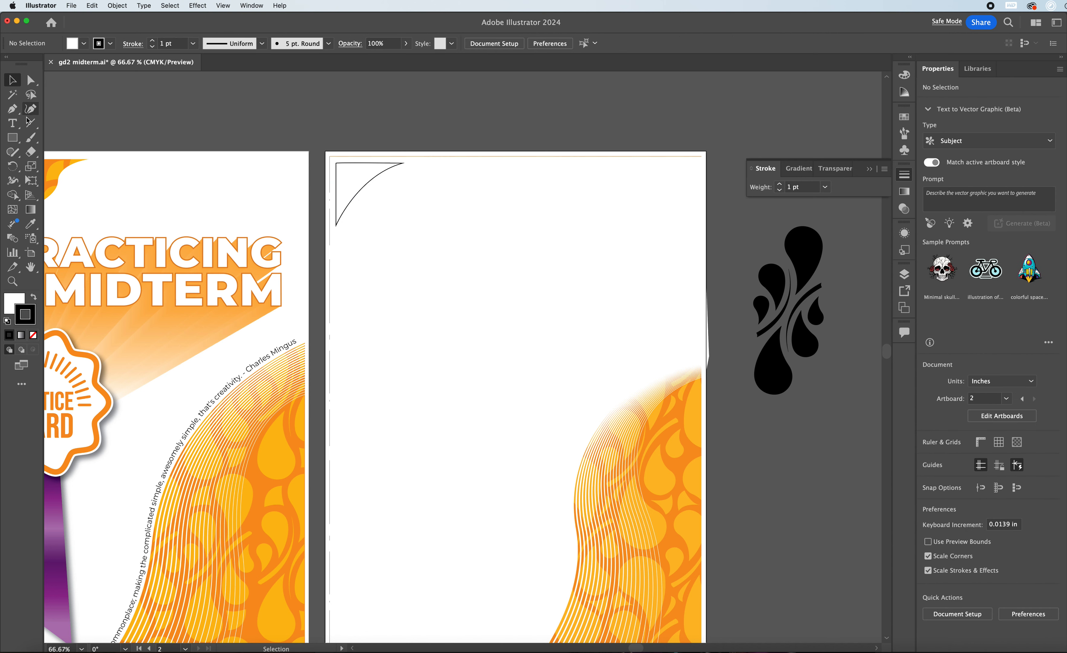
Step: Turn on Smart Guides for drawing further pieces with the Pen tool
click(12, 109)
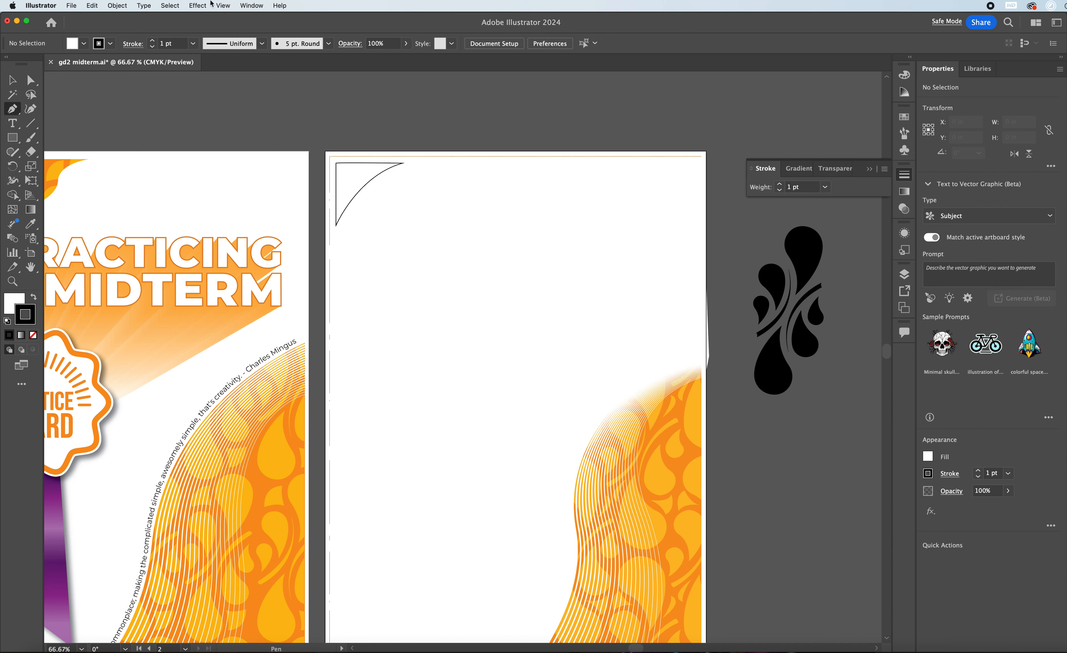
click(215, 4)
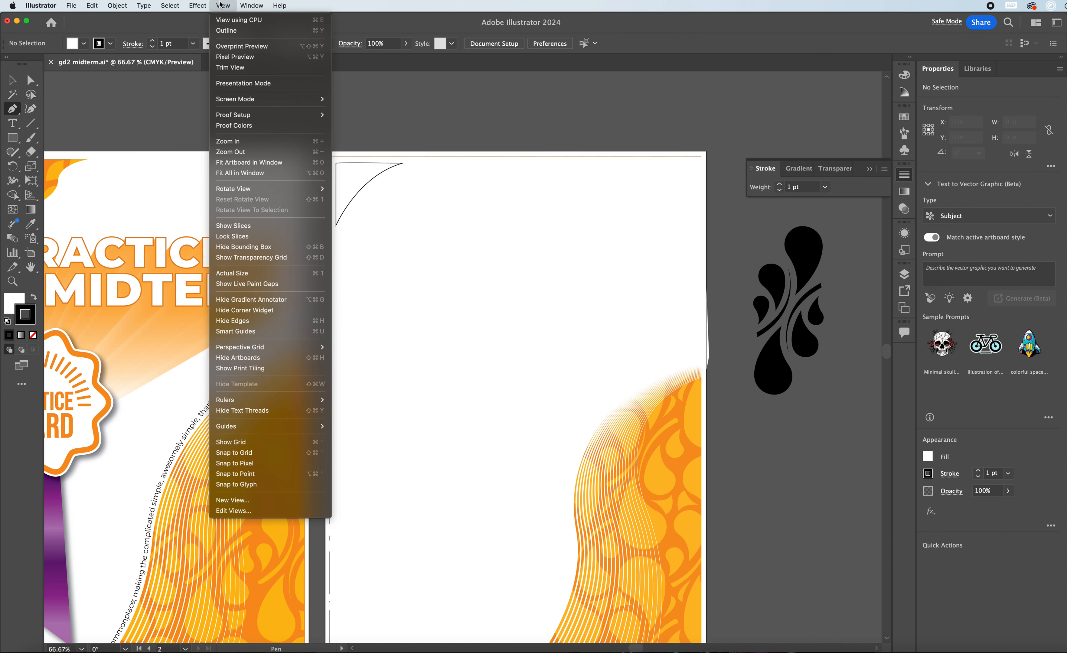
click(245, 332)
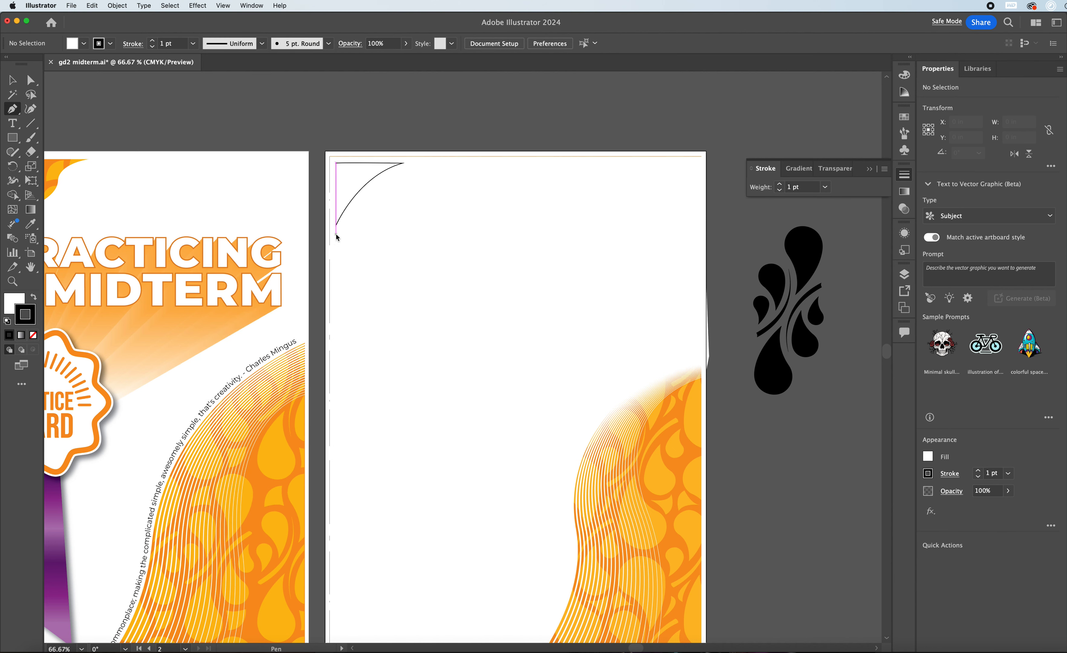
Step: Draw a second closed shape about 1.83 in wide and 1.99 in tall below the corner piece, with a straight upper and curved lower edge
click(336, 234)
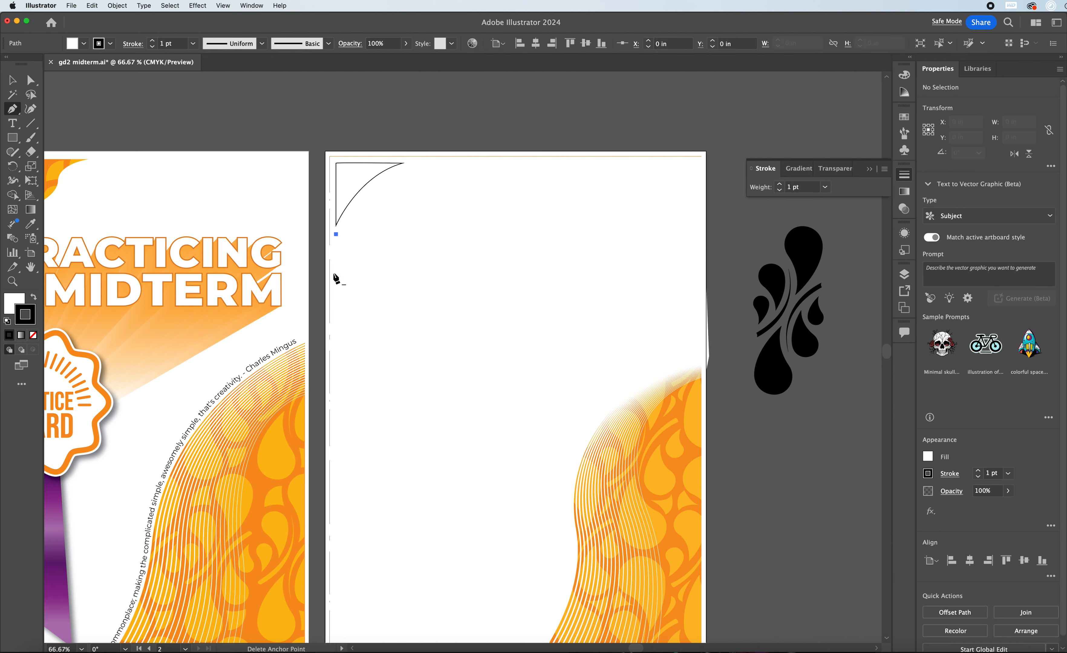
click(337, 303)
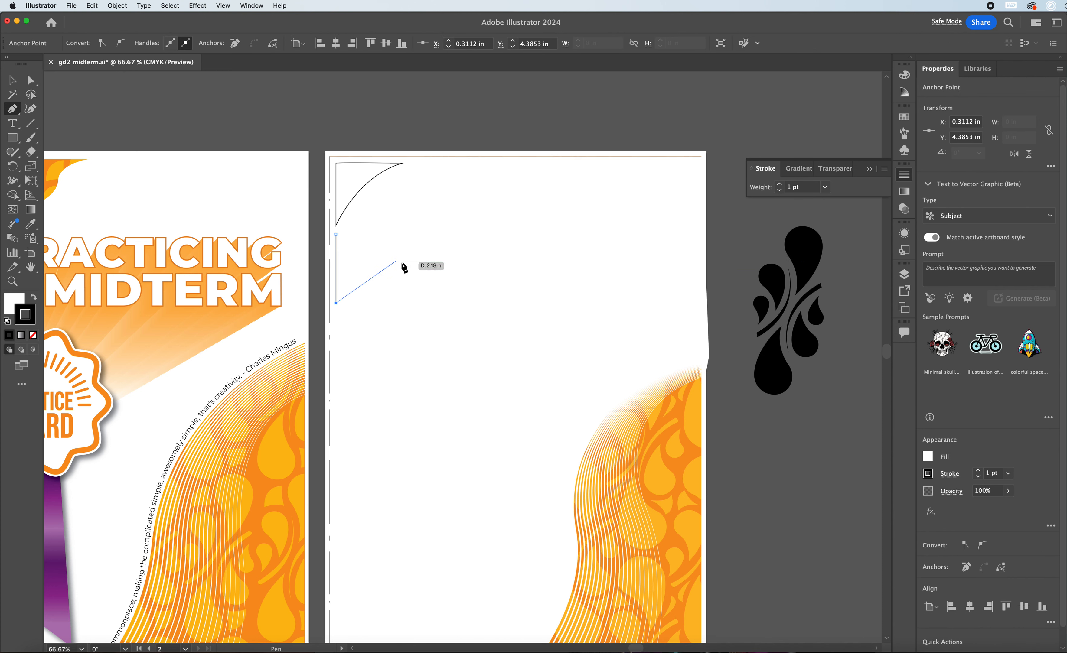
drag(399, 260, 444, 265)
click(400, 260)
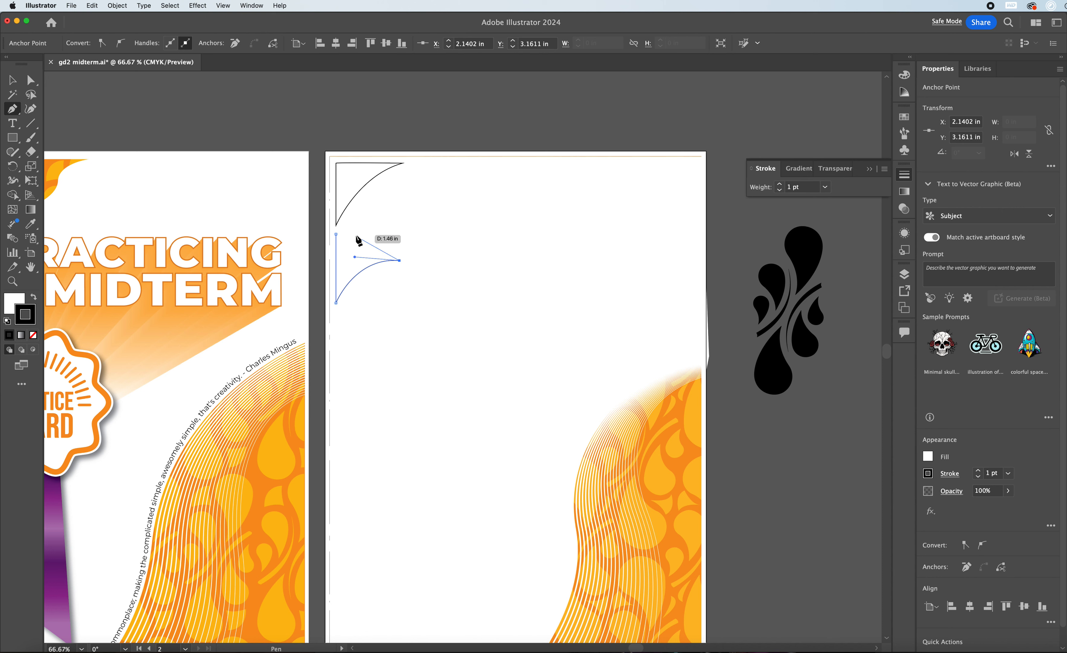
click(336, 235)
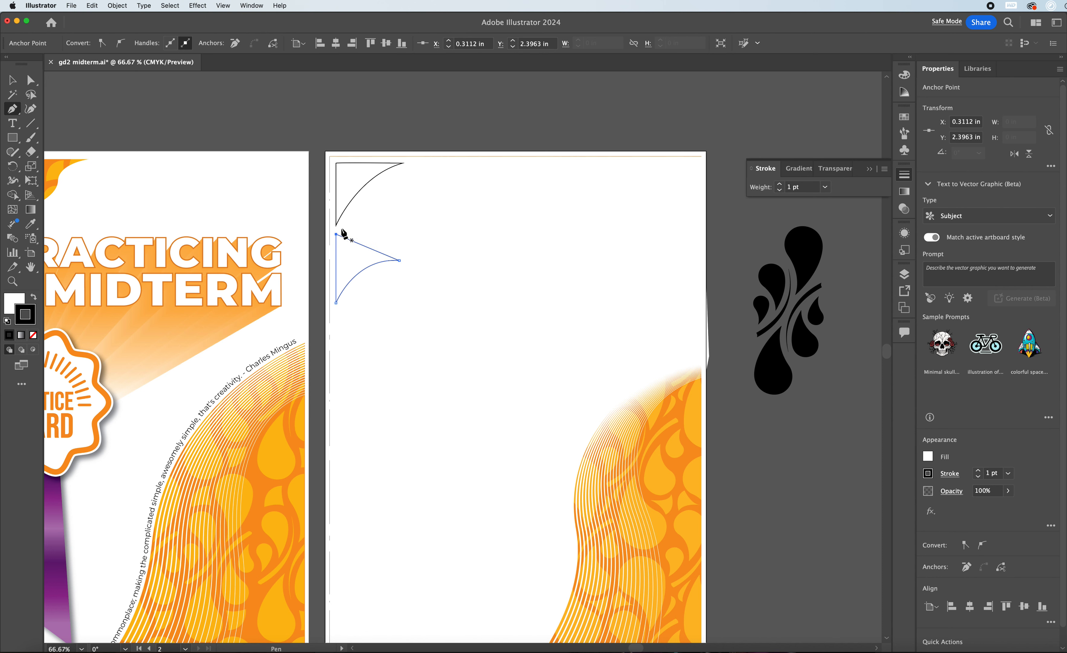
Step: Draw a closed wedge with the Pen tool between the two pieces, following the corner piece's curve and leaving narrow gaps
click(341, 228)
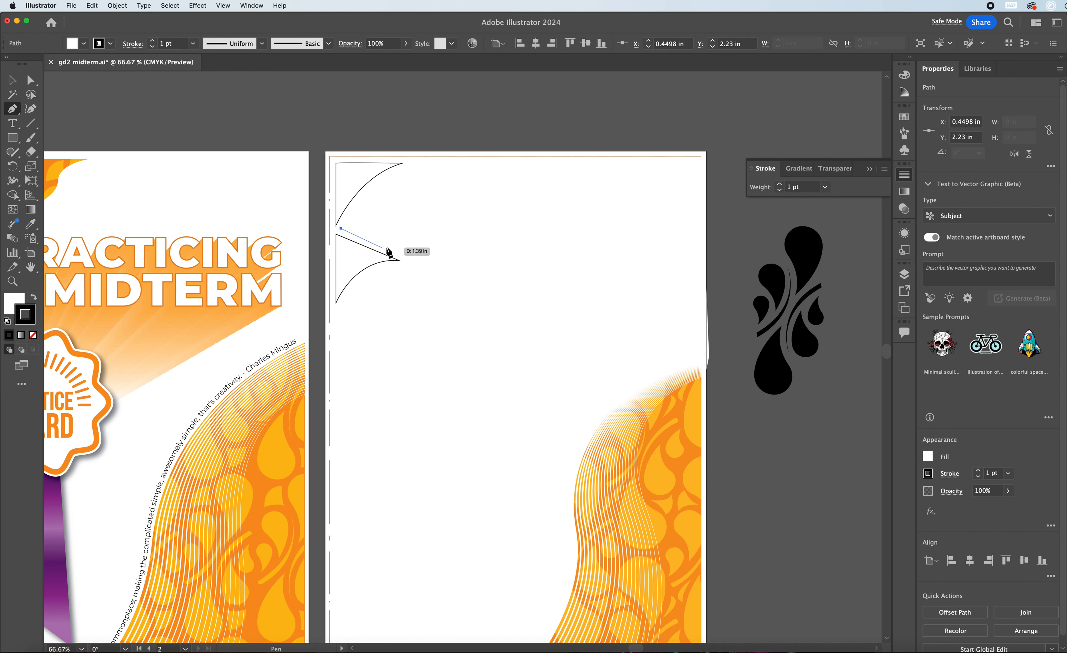
click(402, 255)
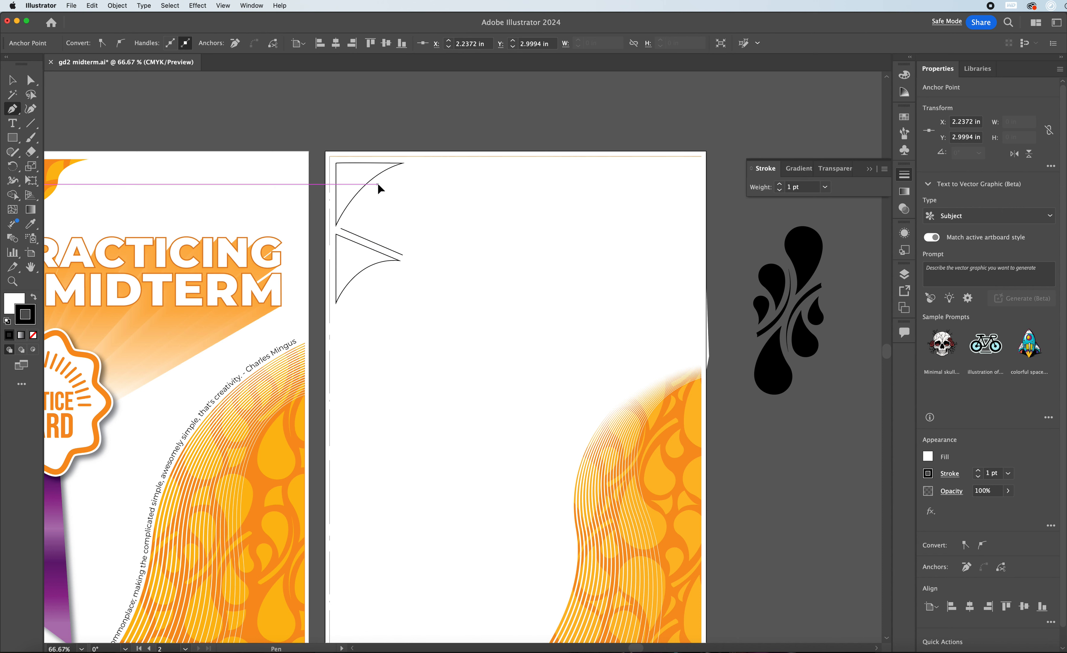
click(378, 185)
drag(341, 228, 322, 263)
scroll(323, 265, up, 3)
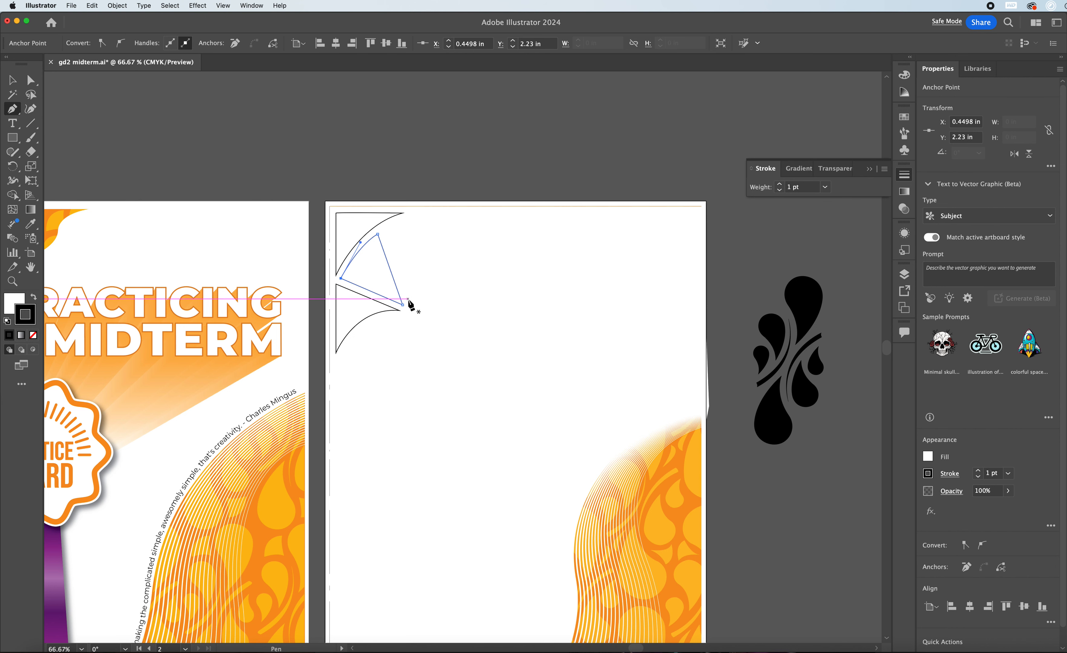
Step: Draw a fourth closed segment about 2.06 in tall beside the wedge, with a rounded outer edge and straight upper and inner edges
click(408, 299)
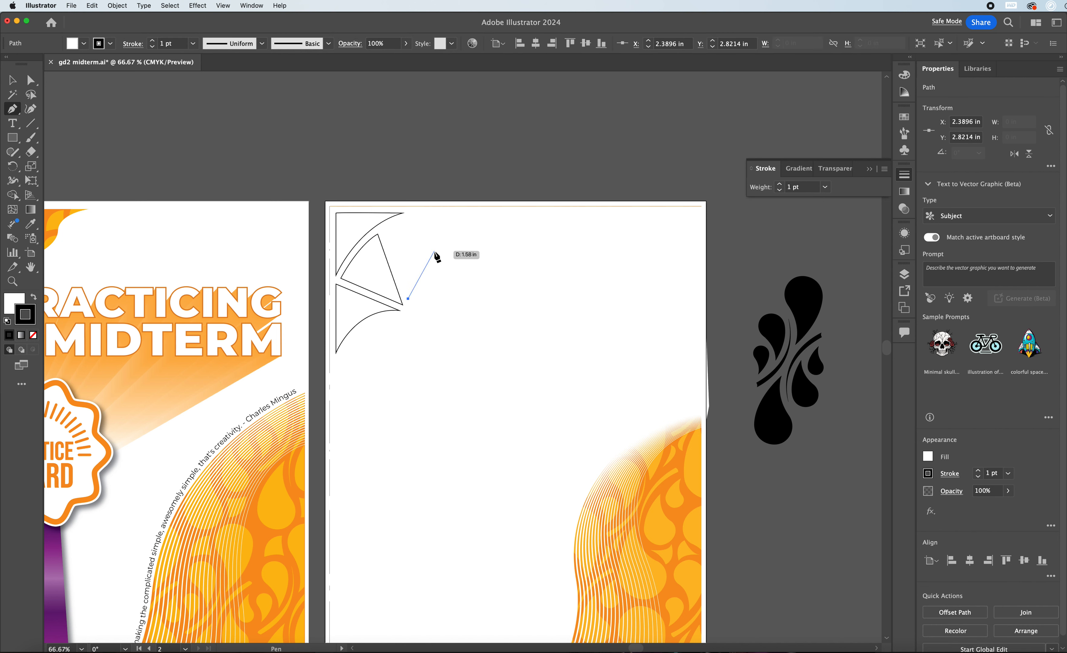
drag(432, 251, 425, 224)
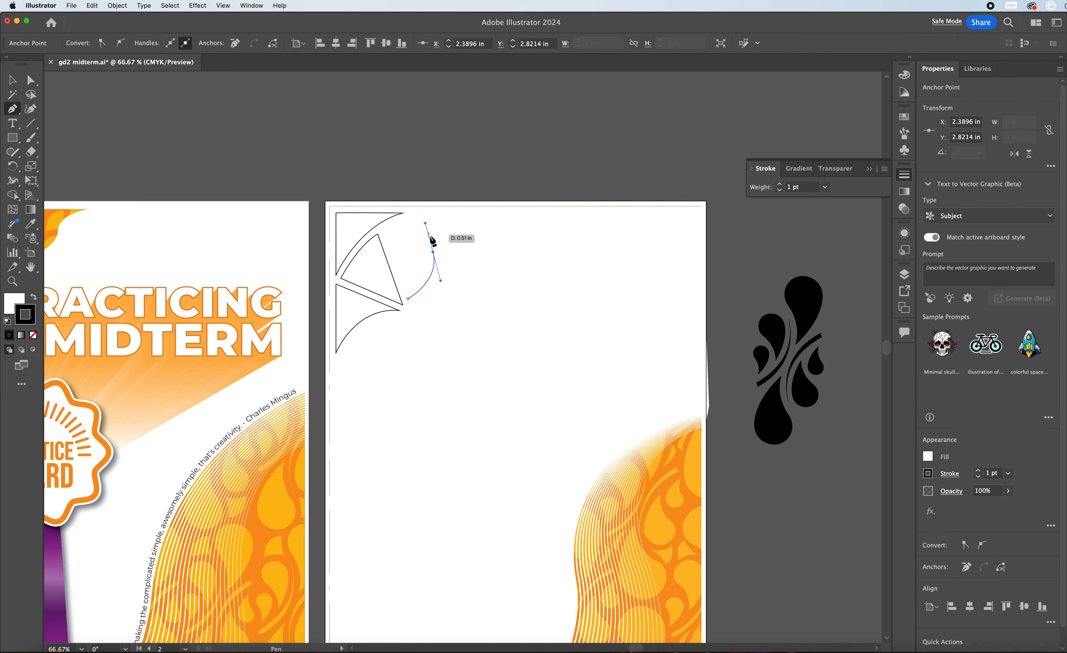
click(433, 251)
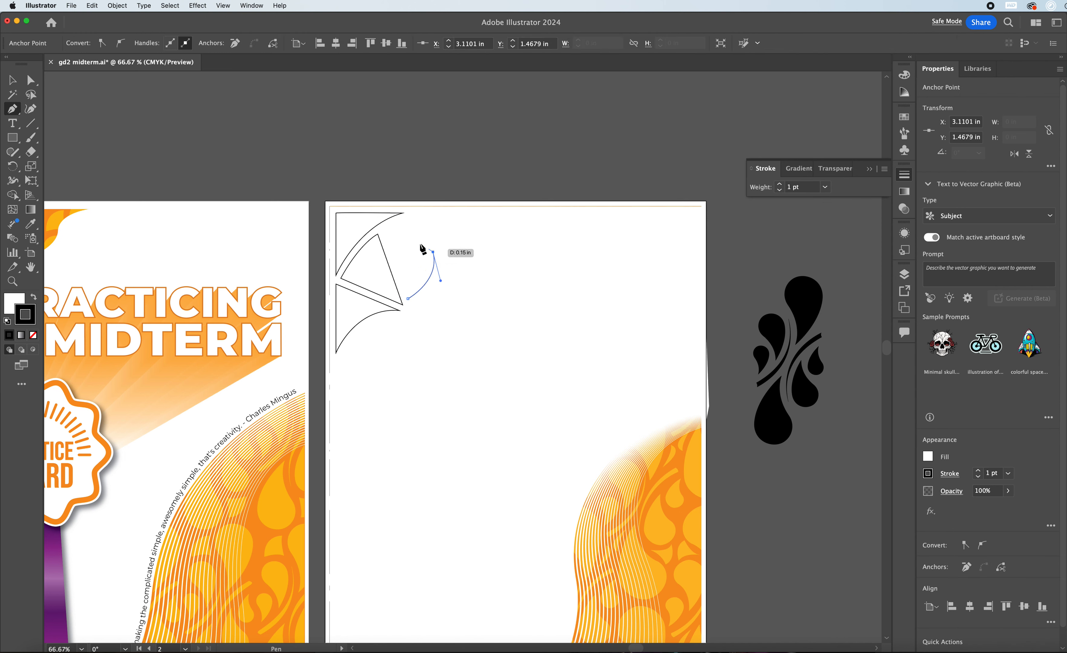
super+click(386, 229)
super+click(407, 298)
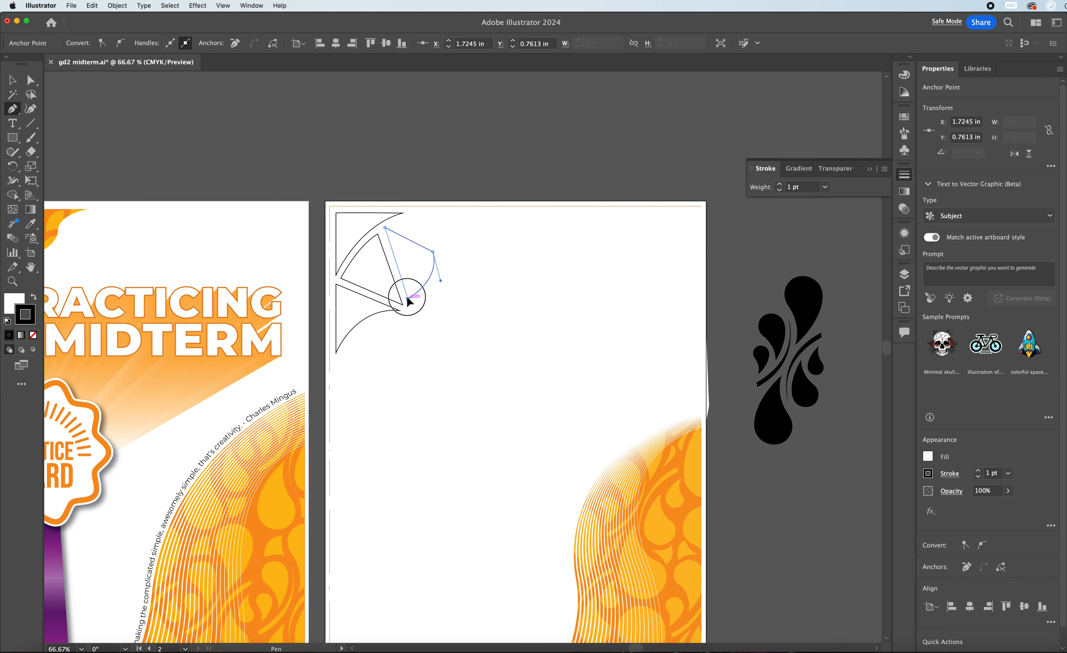
Step: Move the fourth segment's top-left anchor point to about X 1.67 in, Y 0.82 in with Direct Selection to even out the gaps
click(31, 79)
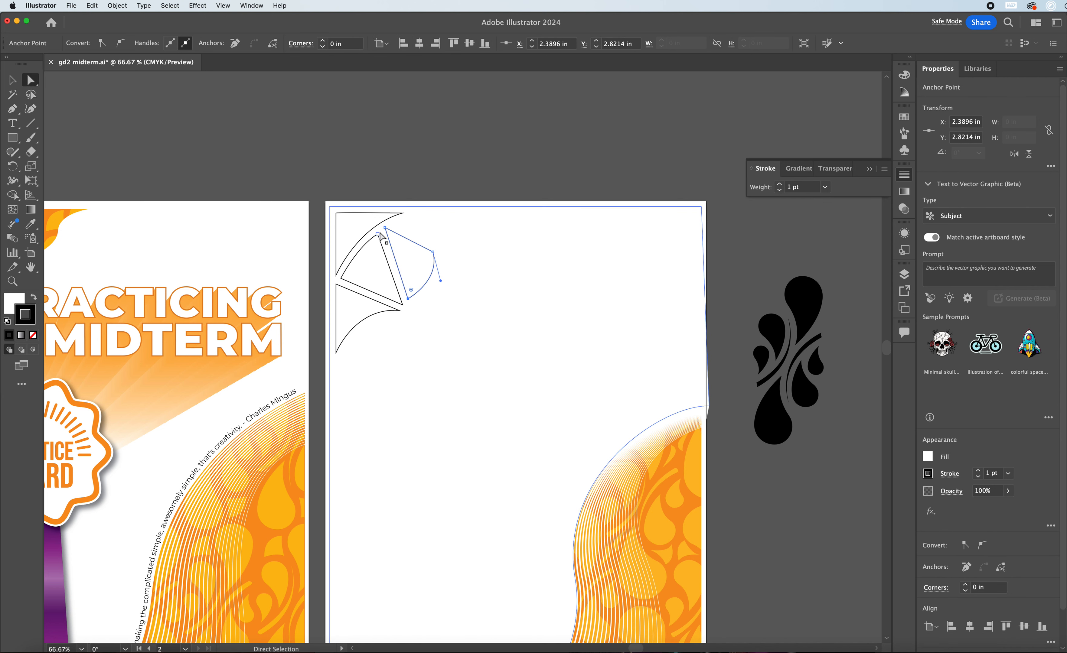
click(385, 228)
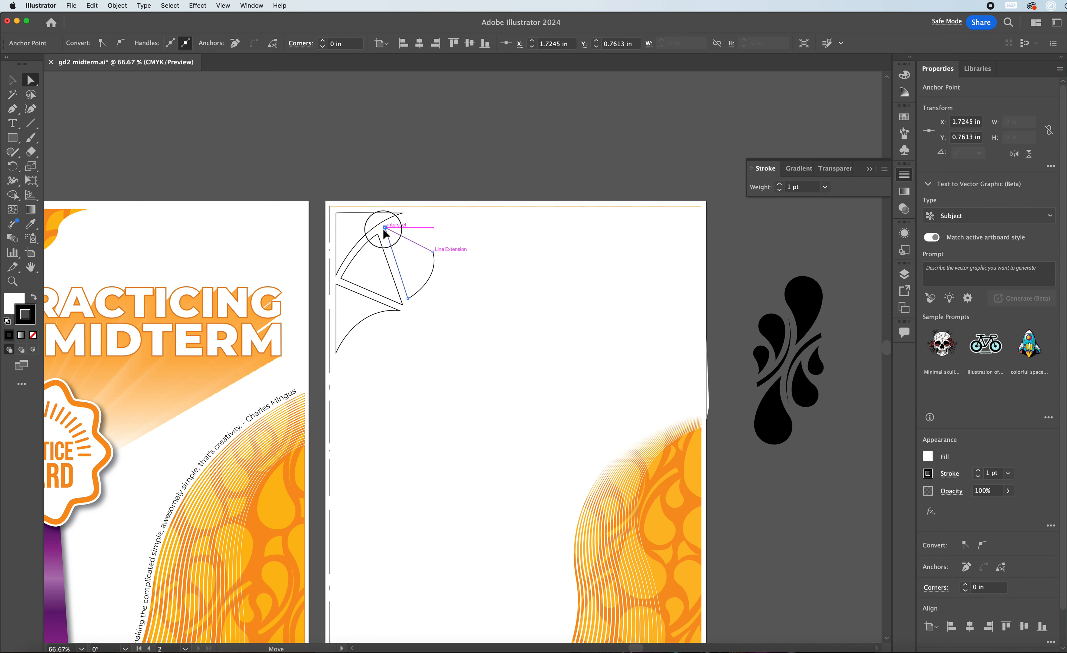
drag(383, 231, 383, 231)
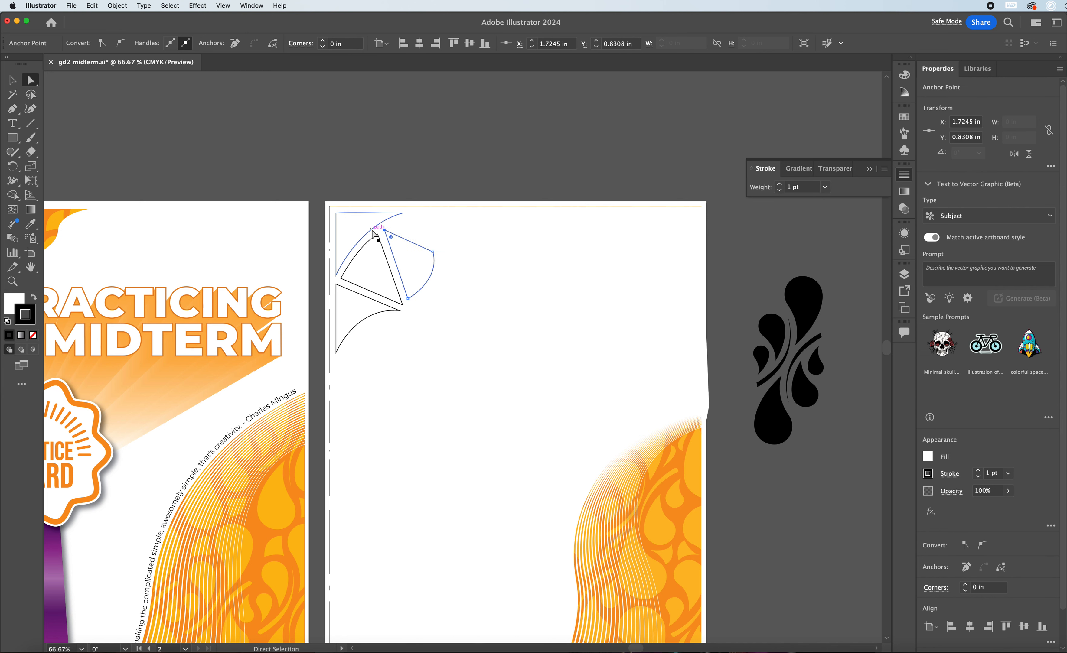
drag(372, 232, 373, 230)
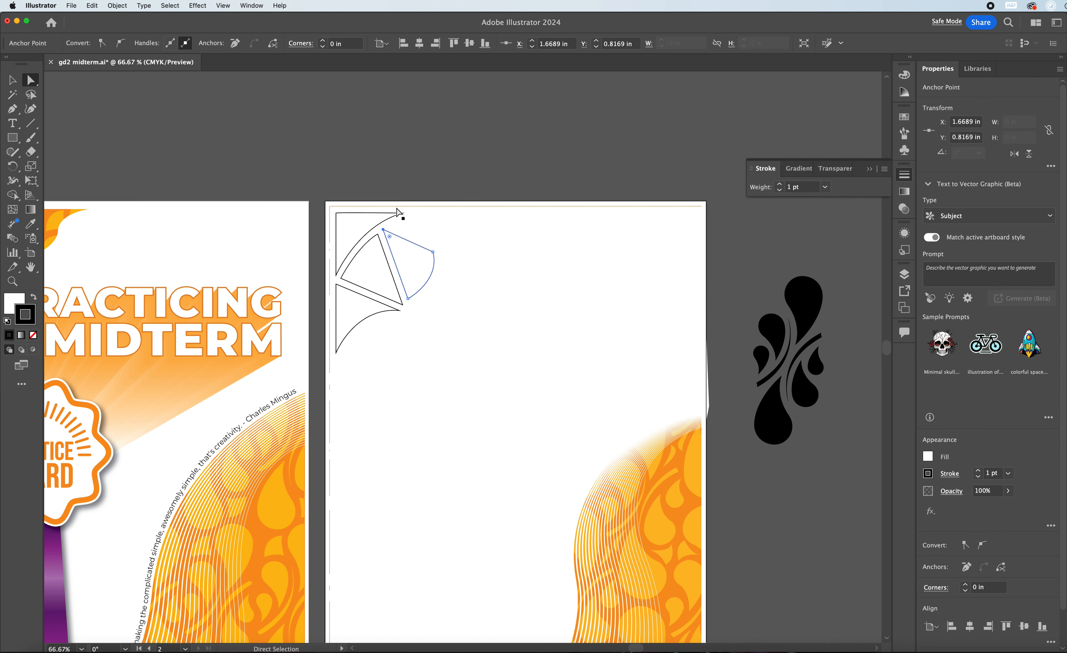
Step: Draw a fifth closed piece about 2.55 in wide and 0.9 in tall above the fourth segment with curved sides, and deselect it
key(p)
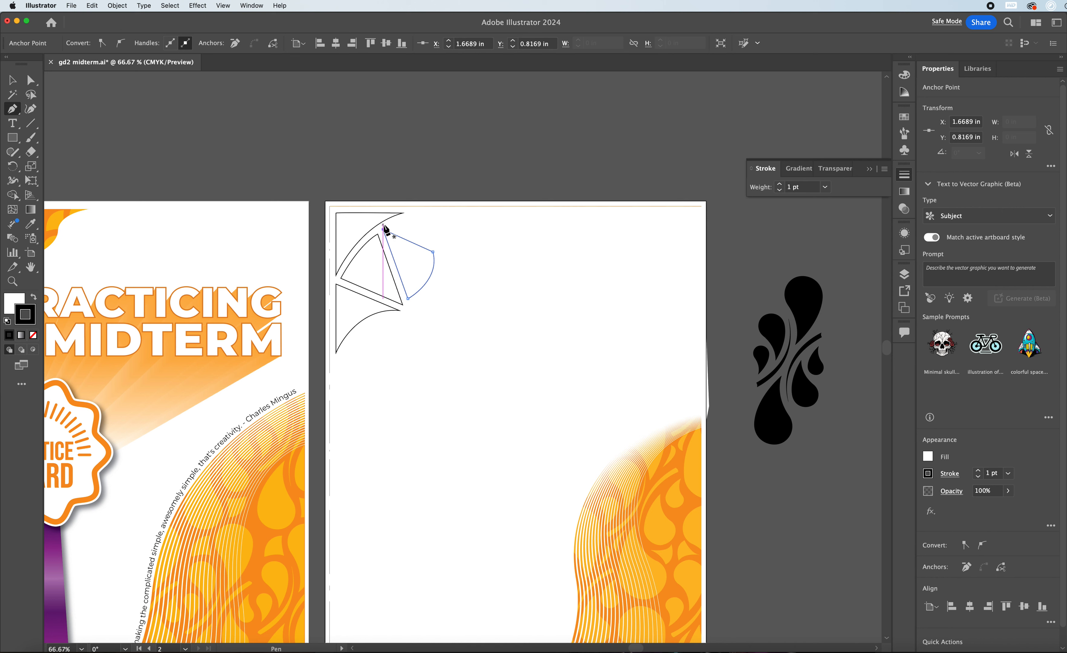
click(389, 226)
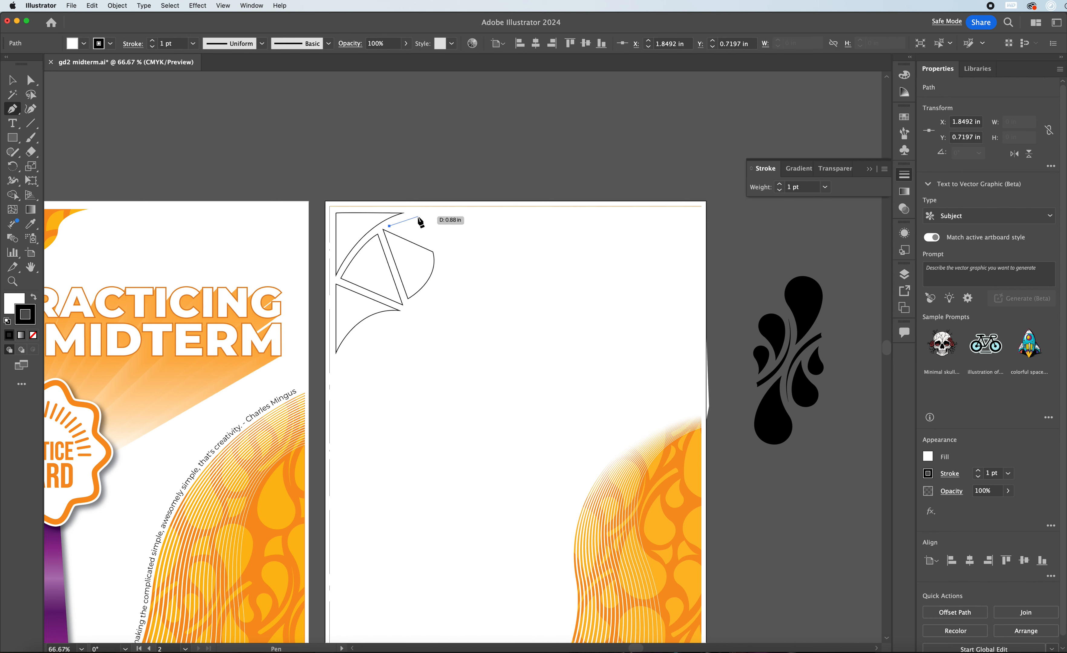
drag(422, 213, 436, 210)
click(421, 213)
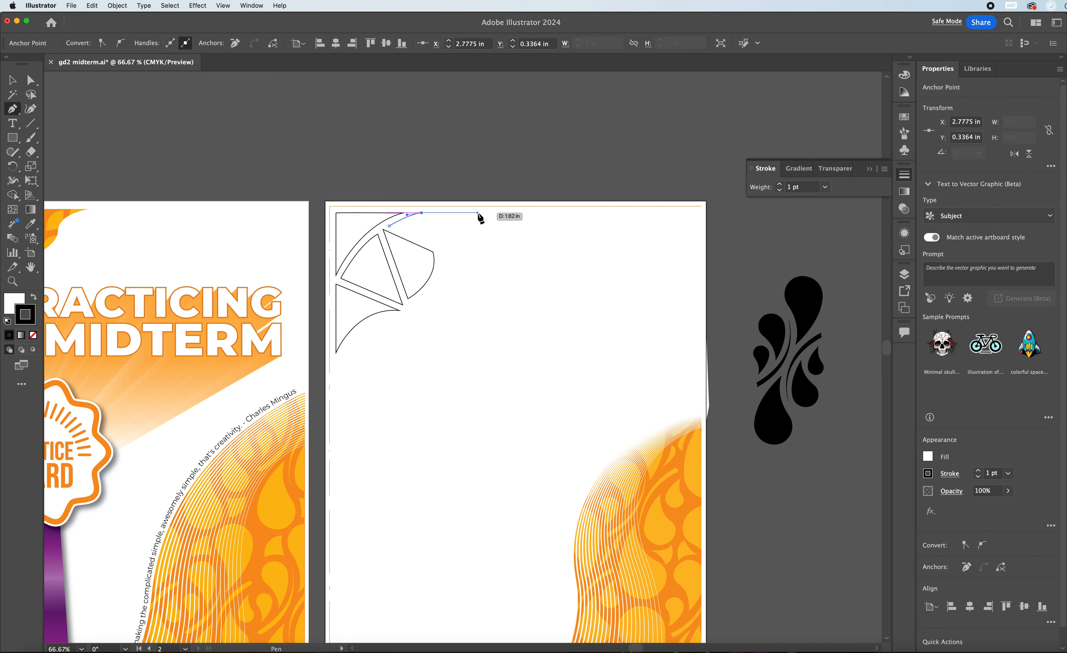
click(478, 213)
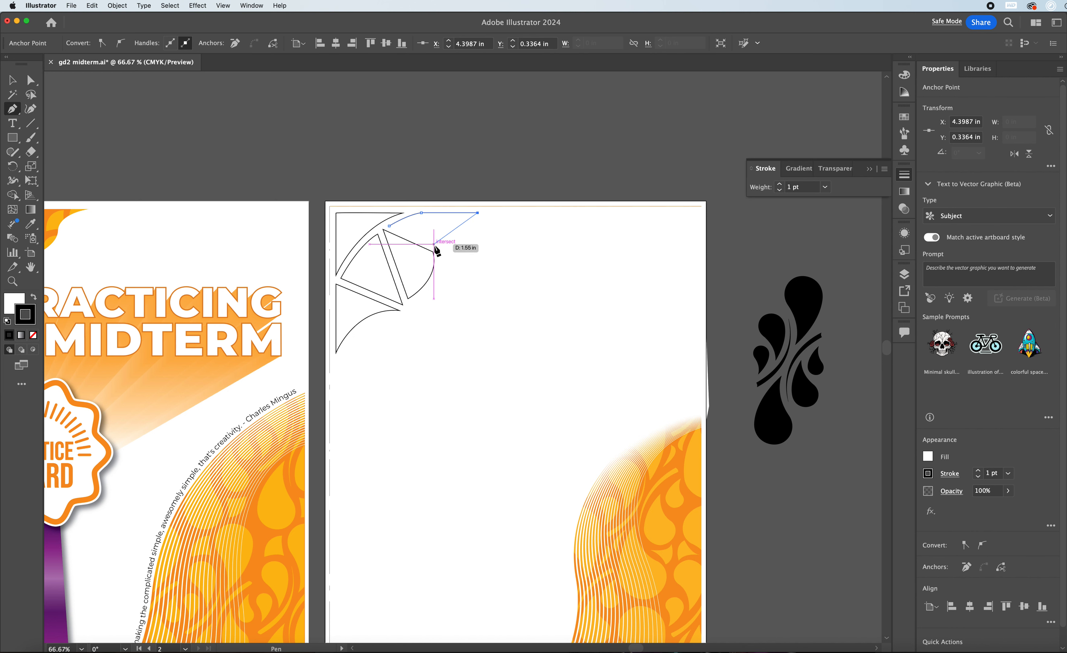
drag(435, 244, 434, 264)
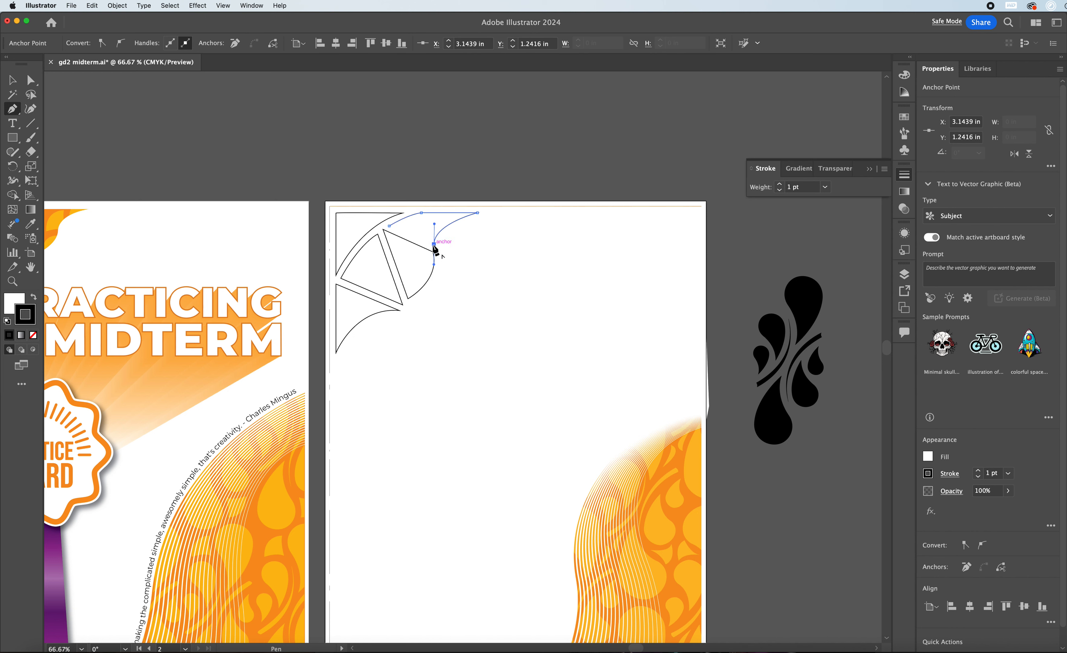
click(434, 245)
click(390, 226)
key(v)
click(194, 120)
scroll(307, 148, down, 4)
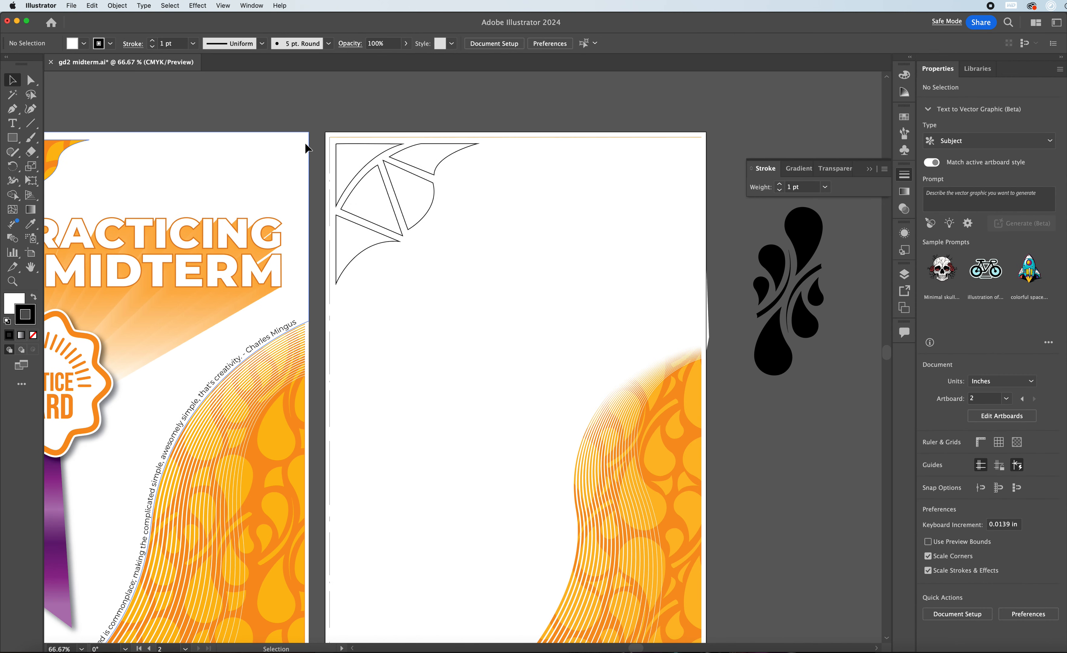
Step: Give all five corner segments on the second artboard a green fill with a black stroke, and deselect them
click(363, 246)
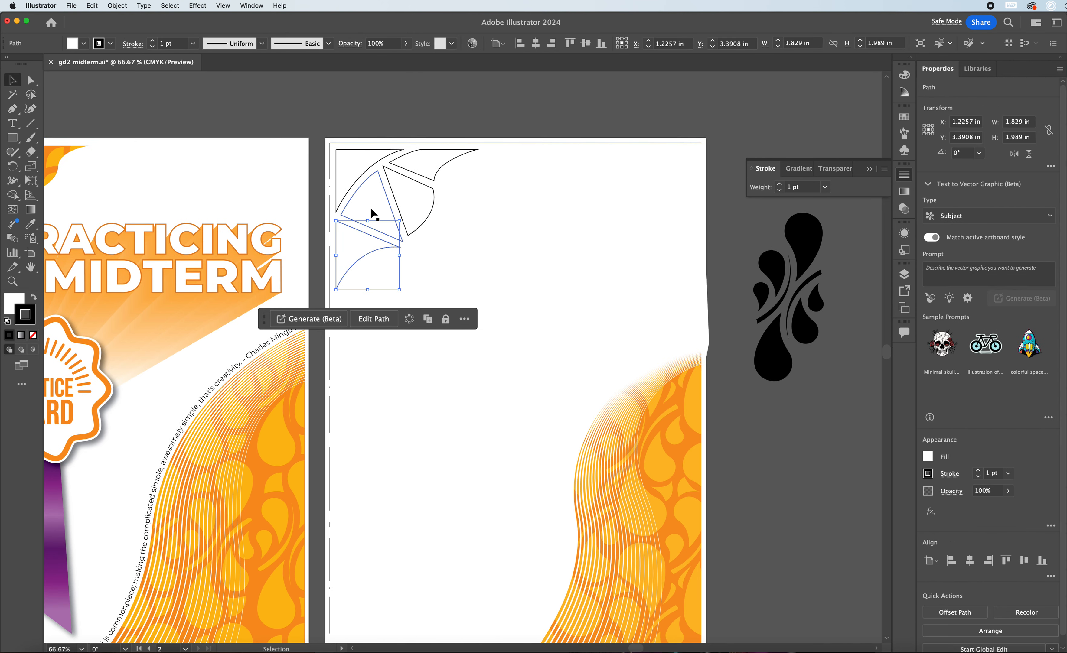
click(381, 205)
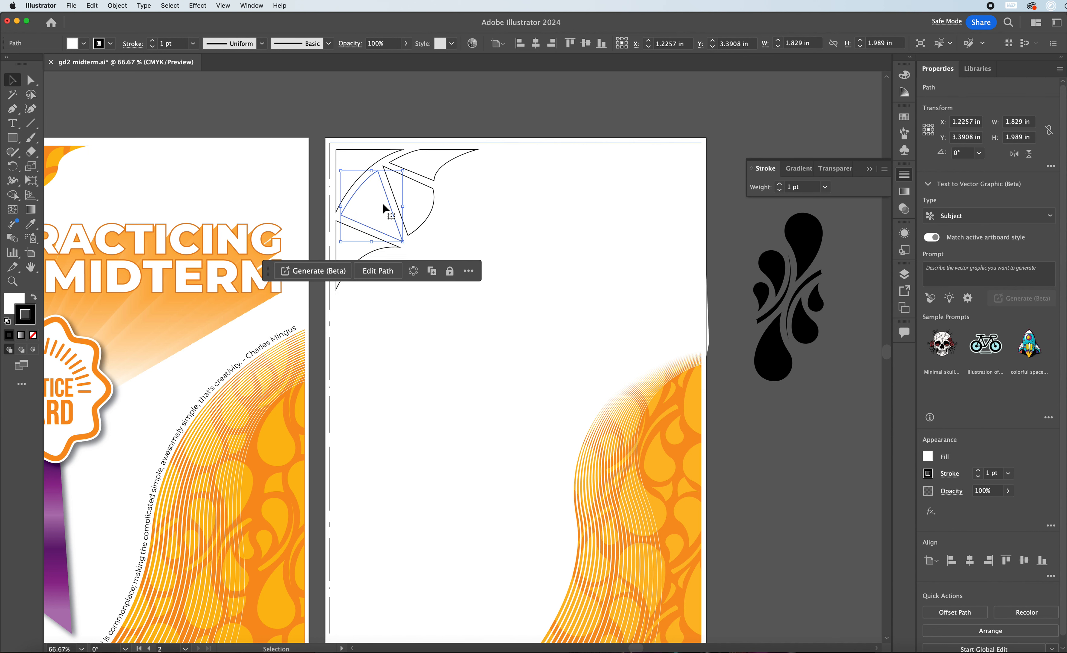
click(407, 197)
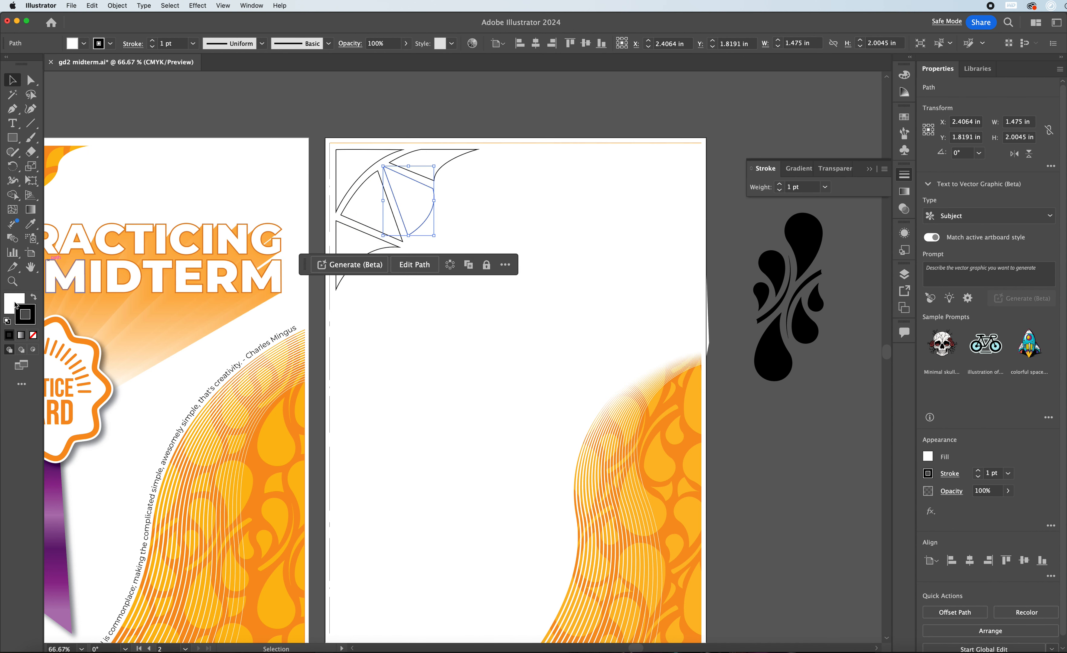
click(358, 239)
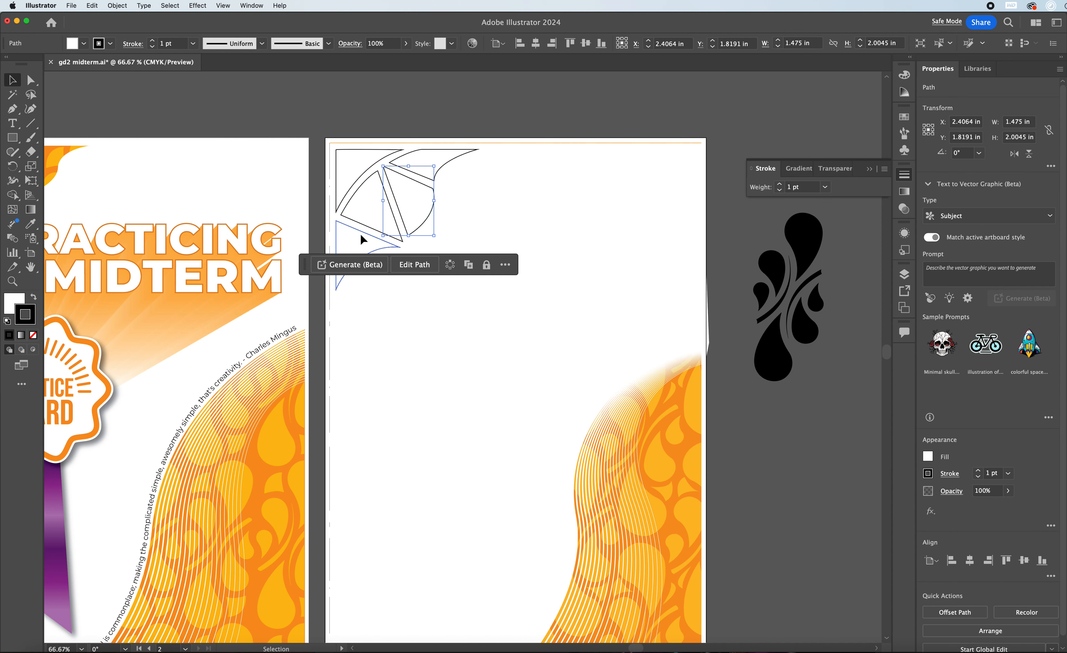
shift+click(353, 168)
shift+click(402, 194)
shift+click(427, 176)
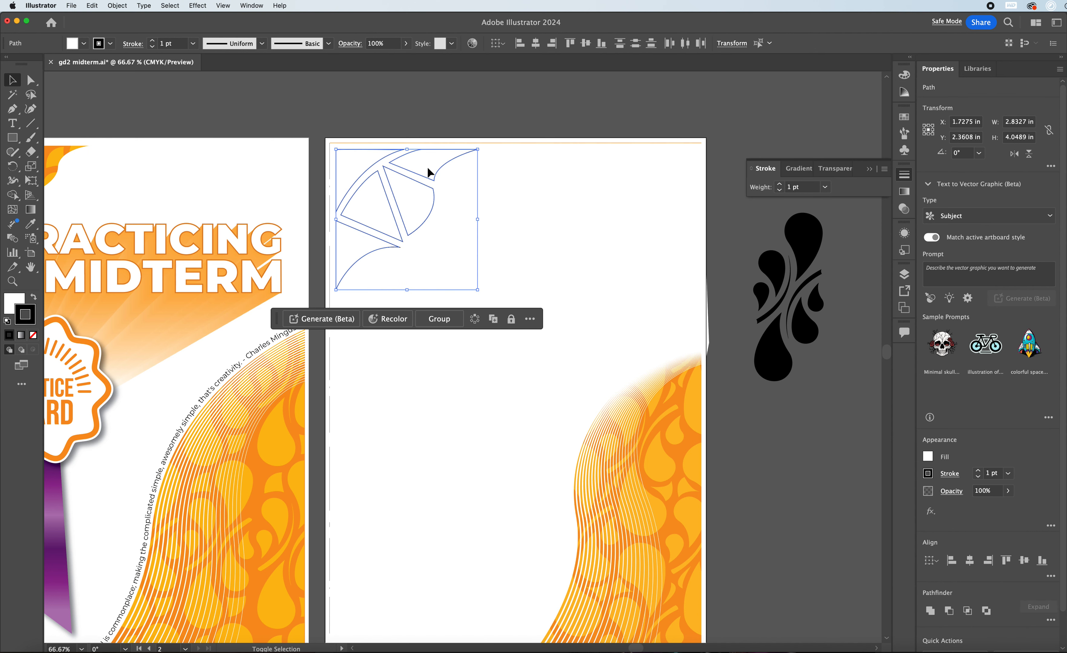
click(904, 117)
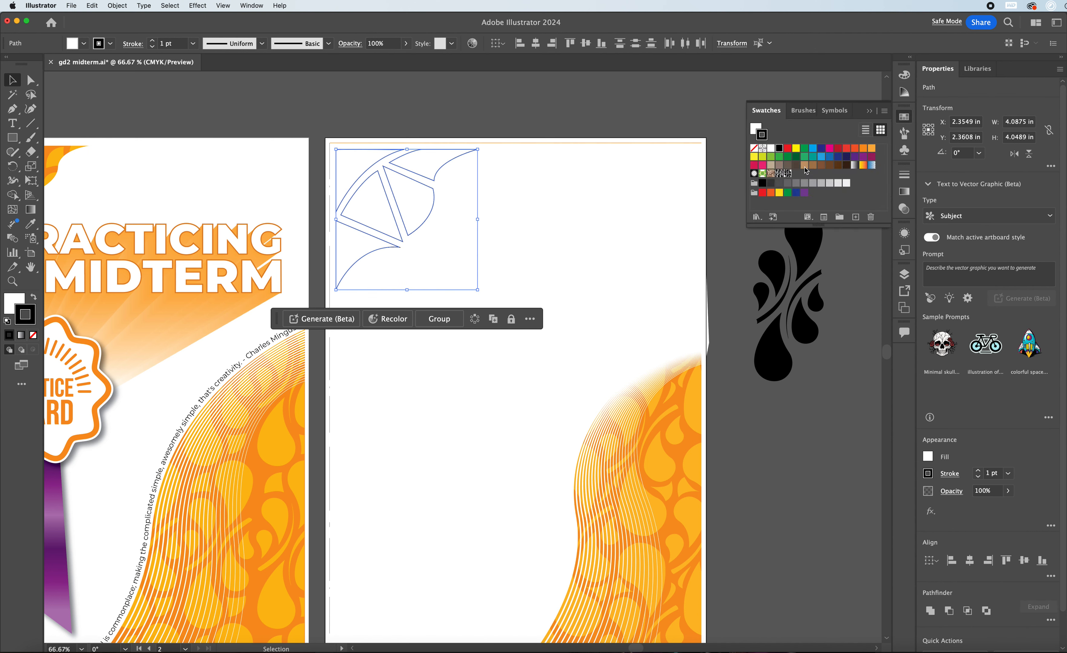
click(779, 157)
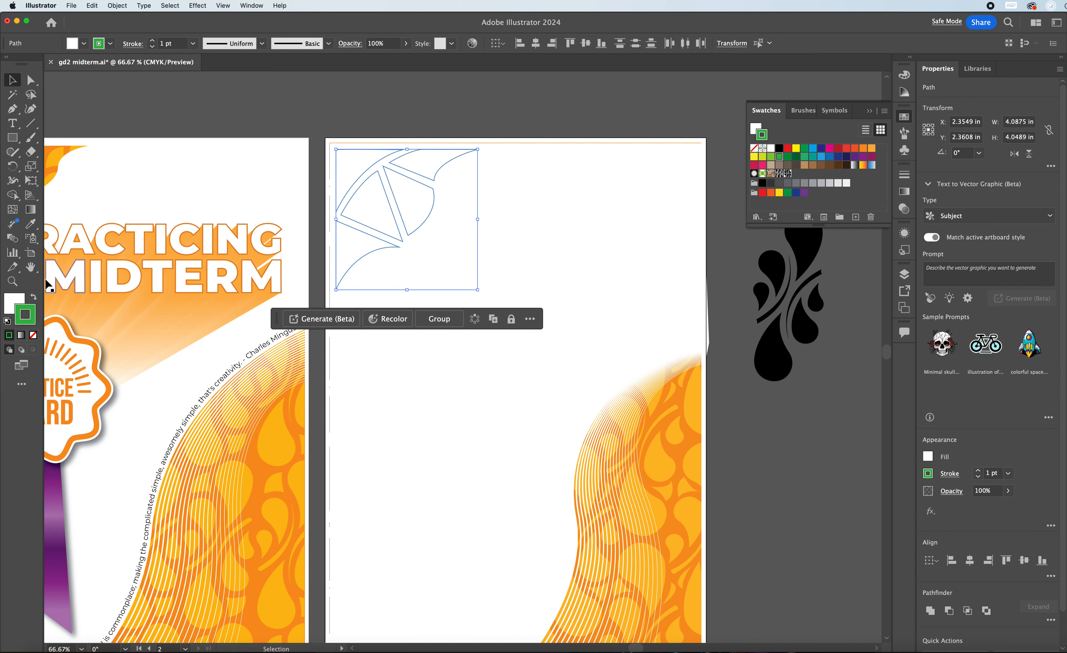
click(35, 299)
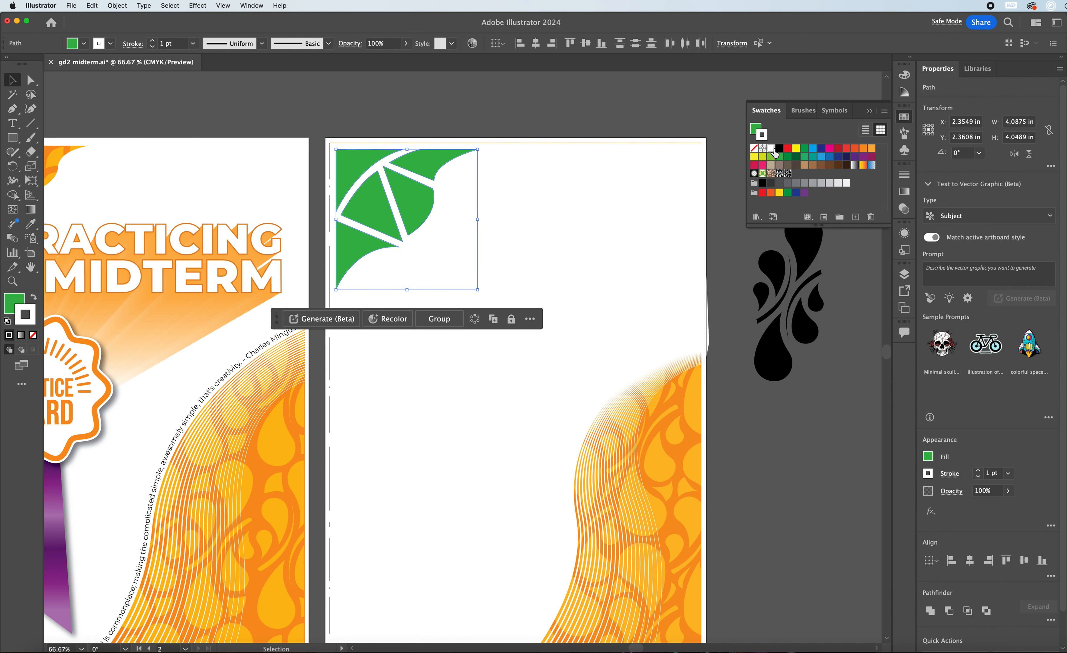
click(448, 112)
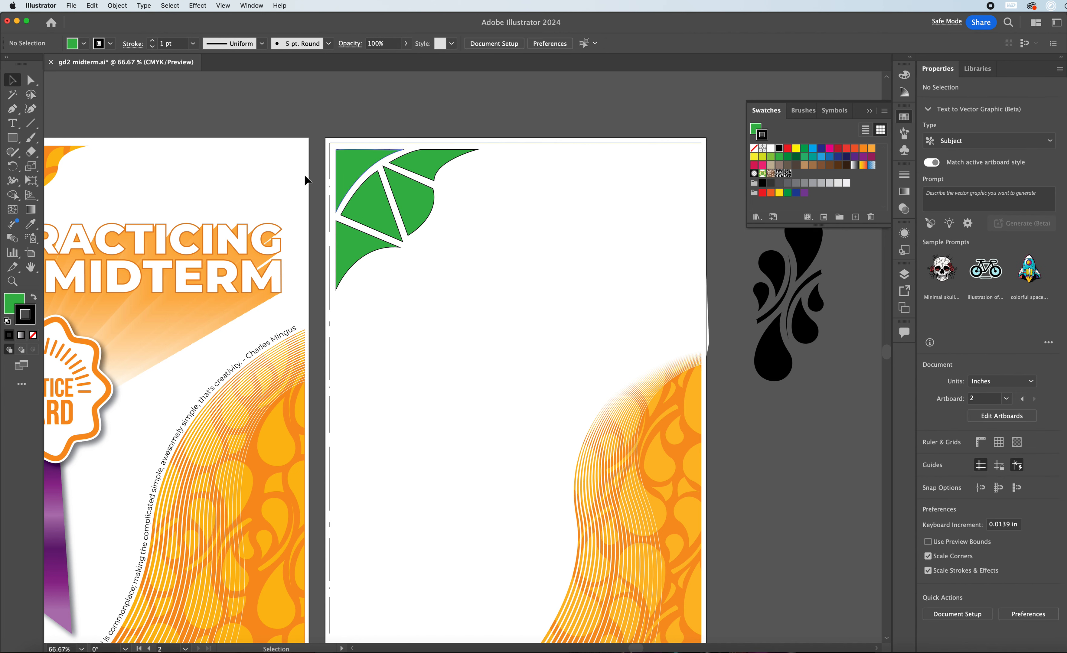
Step: Cut the five green corner segments out of the large white shape with Shape Builder, exposing the orange pattern beneath
click(354, 160)
shift+click(369, 208)
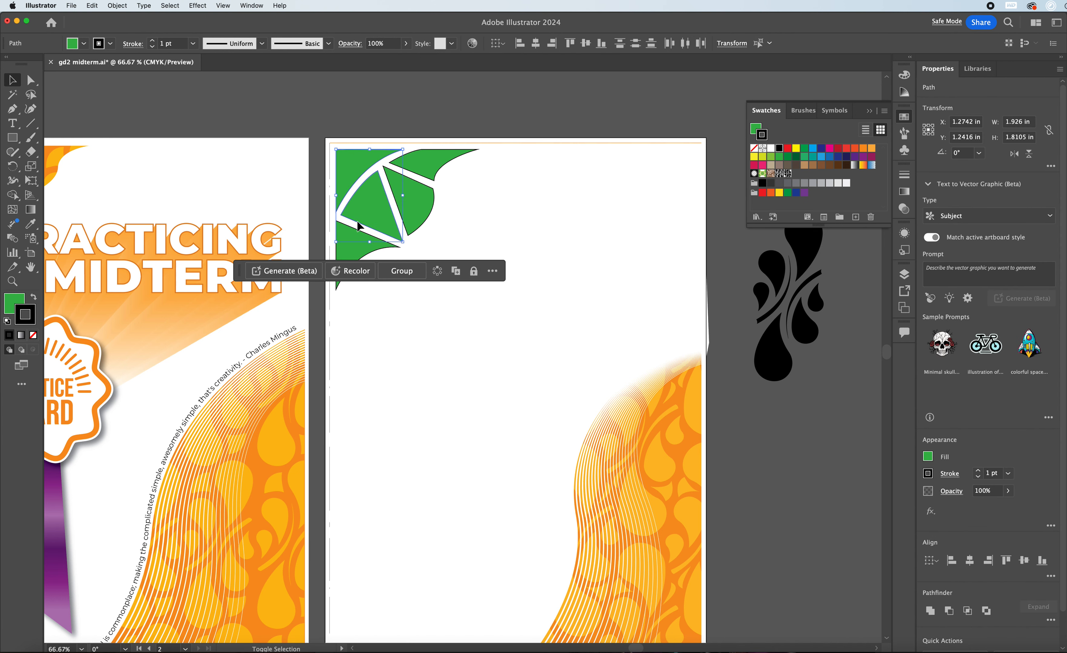
shift+click(351, 243)
shift+click(413, 214)
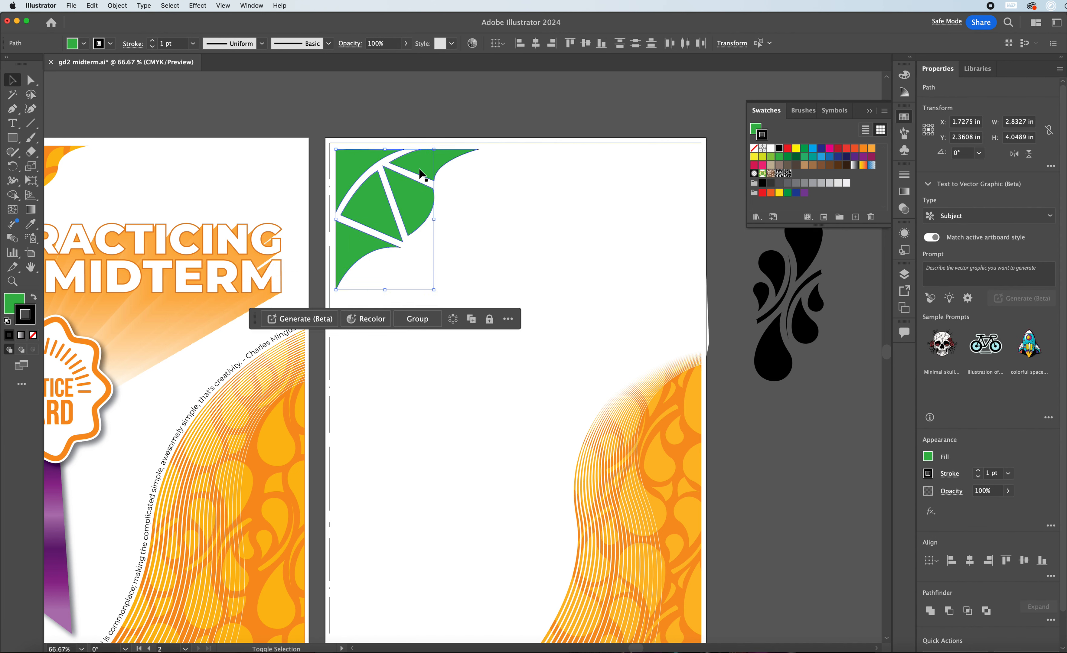
shift+click(420, 172)
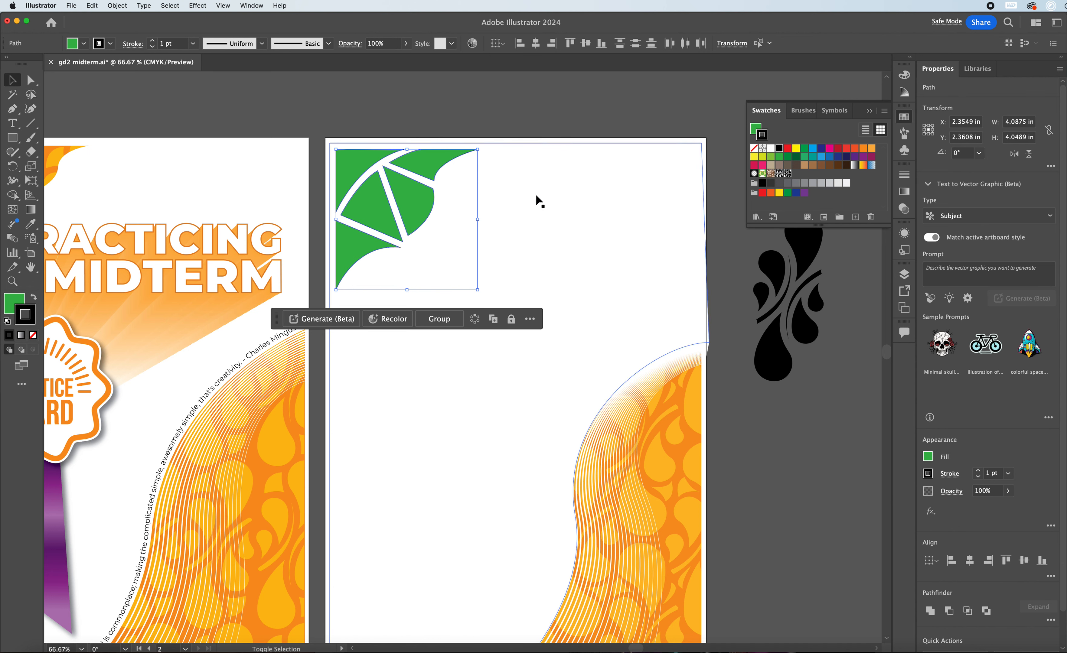
click(579, 231)
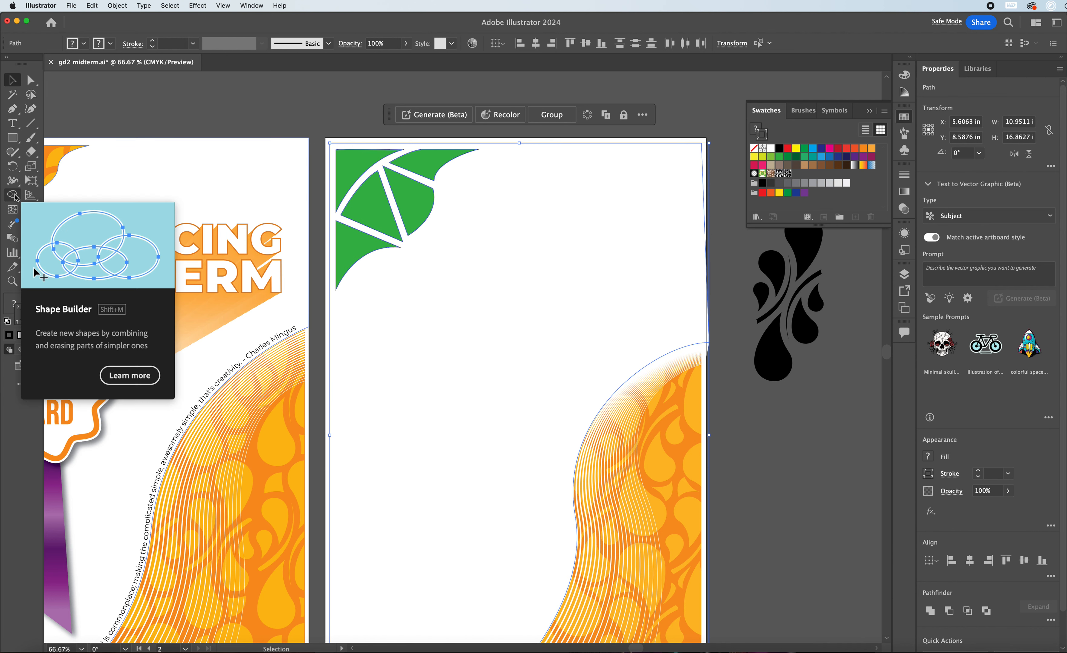
click(13, 195)
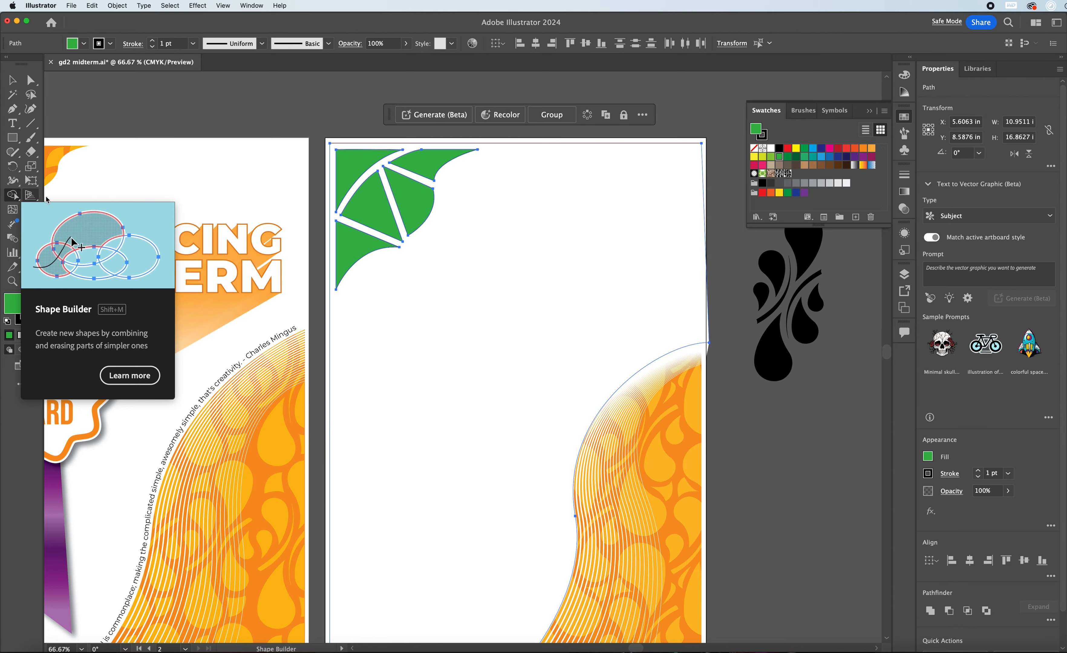
alt+click(354, 253)
alt+click(369, 205)
alt+click(360, 173)
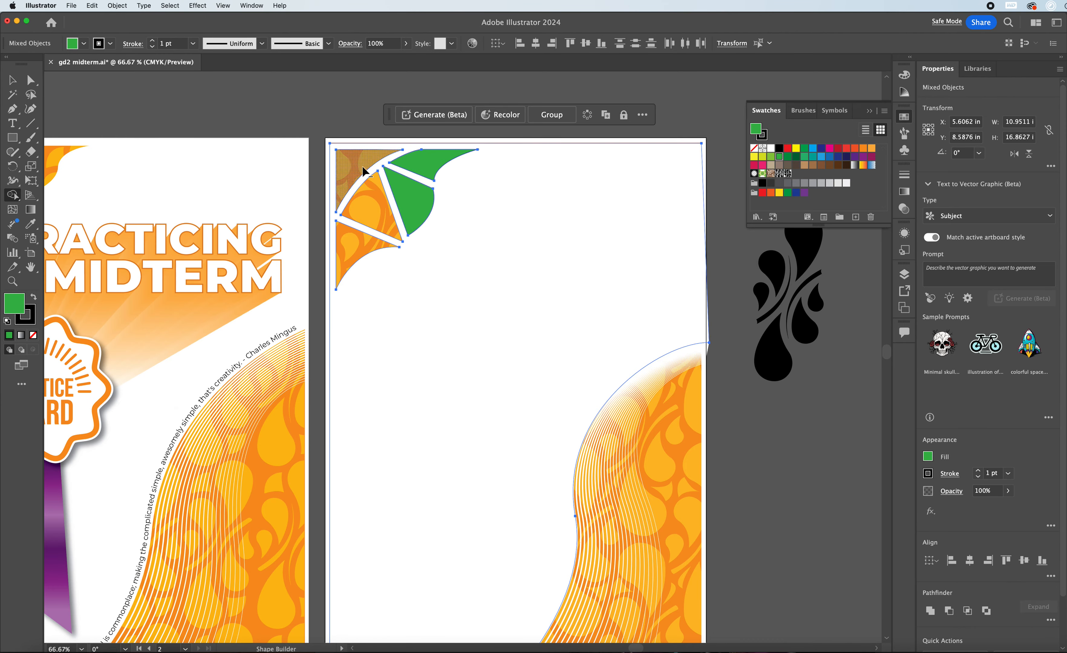
alt+click(408, 197)
alt+click(427, 165)
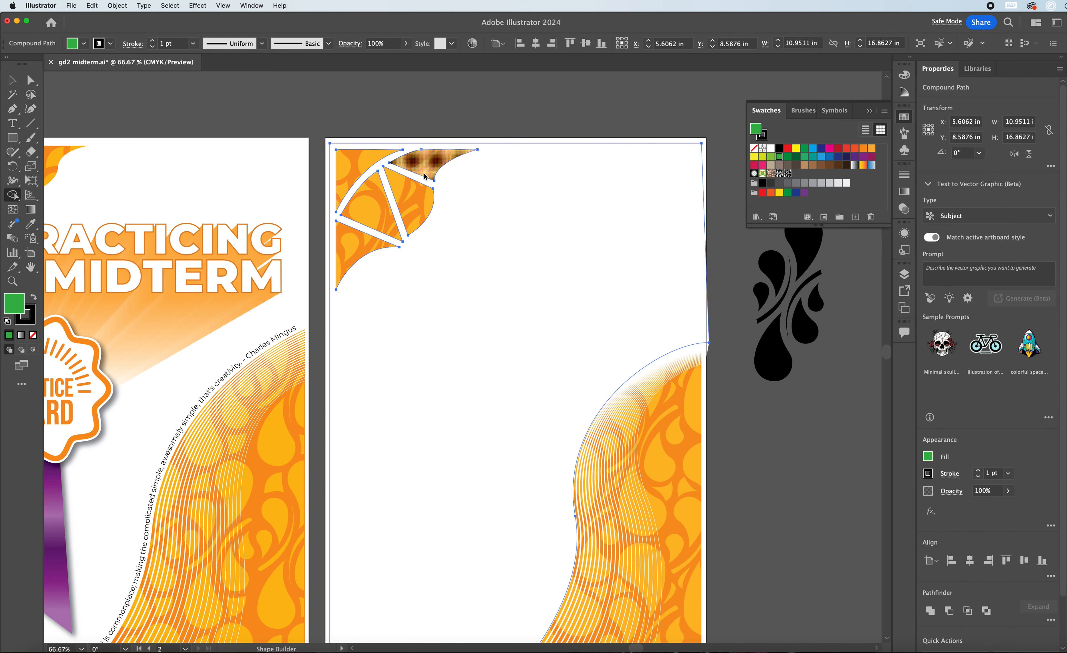
Step: Shift the white compound shape to check its cutouts, restore its original position, and deselect it
click(13, 84)
click(261, 105)
drag(532, 287, 537, 201)
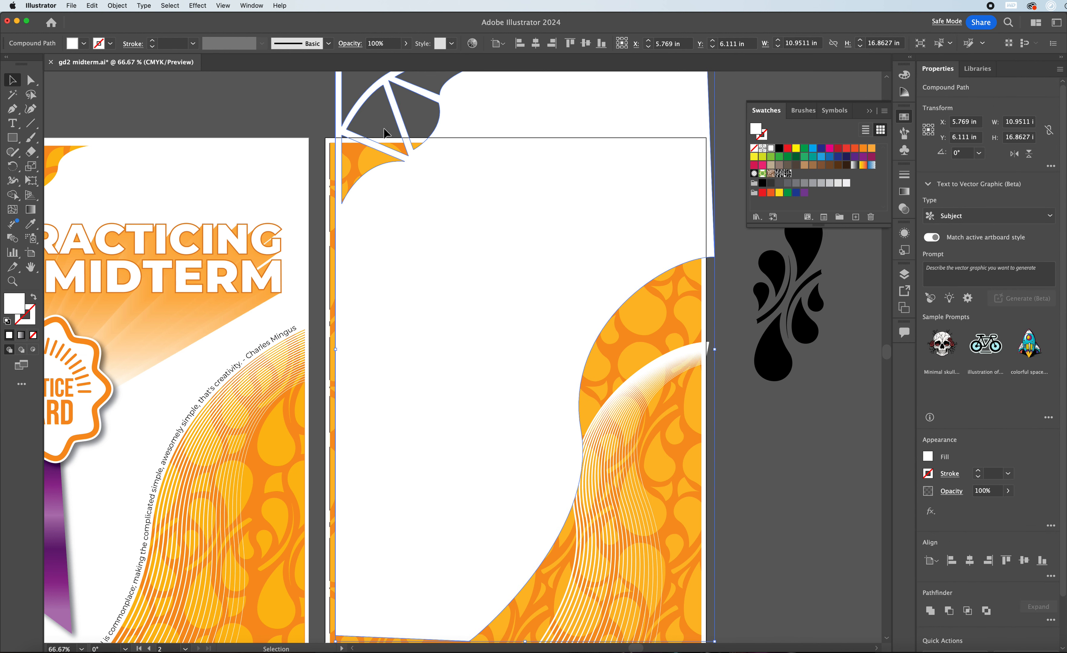
scroll(384, 132, up, 3)
key(super)
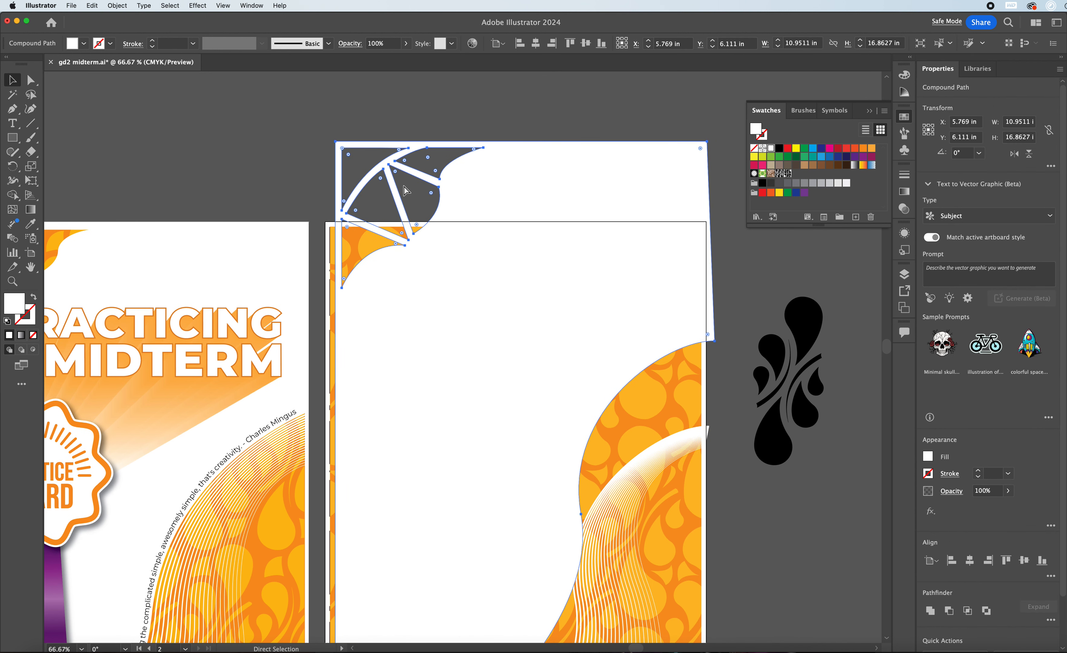
drag(405, 189, 400, 275)
scroll(447, 179, down, 4)
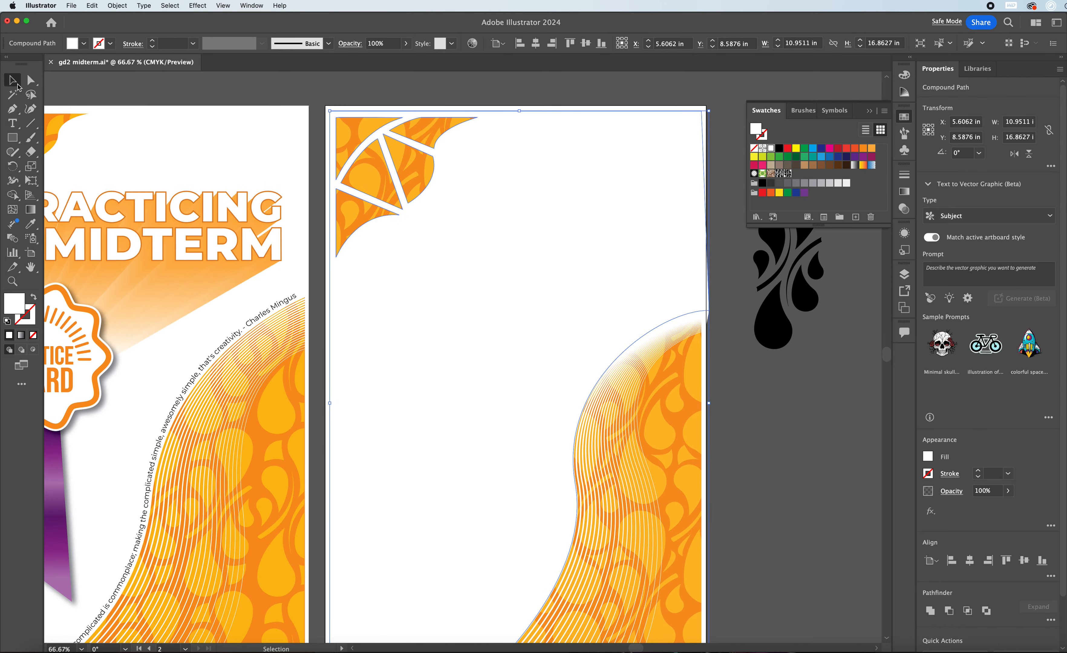
click(310, 103)
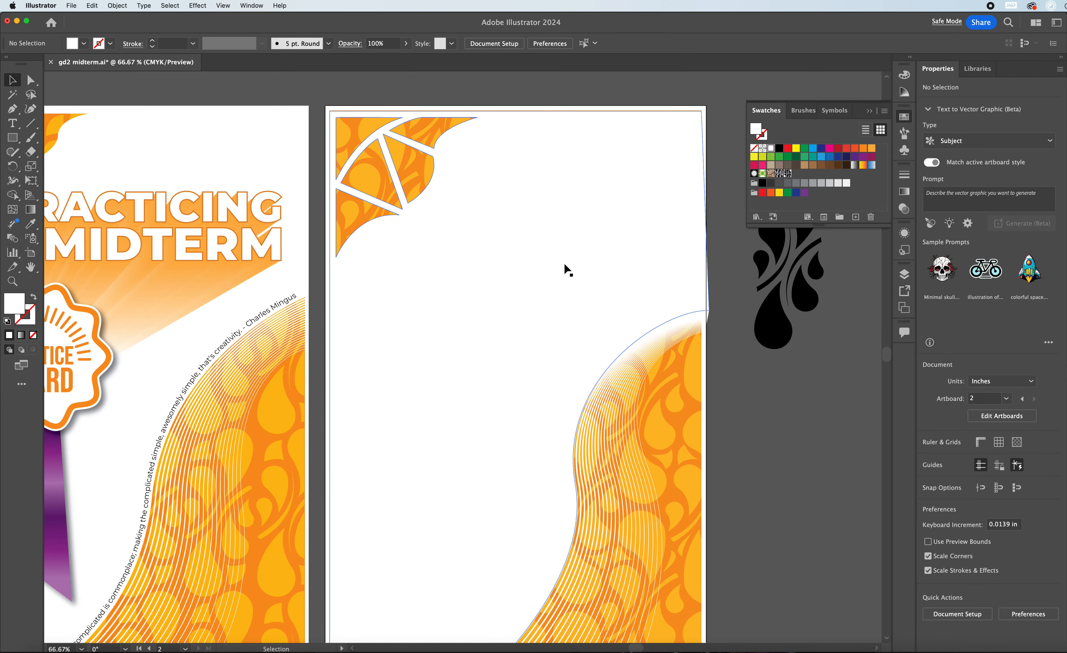
Step: Move the smaller black teardrop ornament farther away from the artboards, to about X 22.16 in, Y 5.88 in
key(super+minus)
key(super+minus)
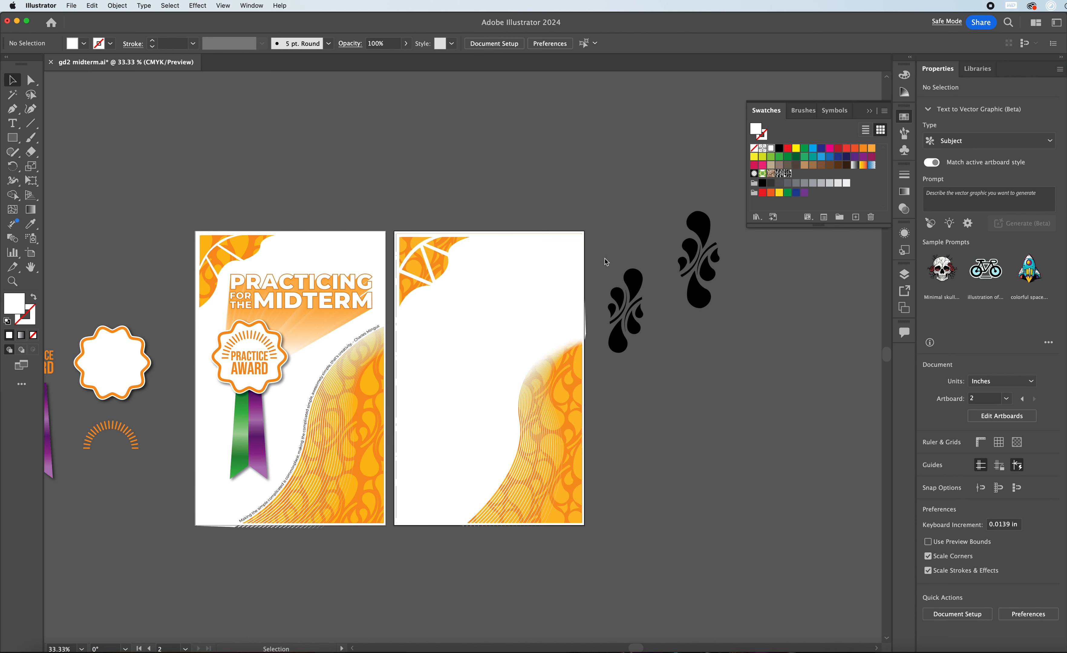
drag(666, 367, 666, 367)
drag(631, 330, 784, 353)
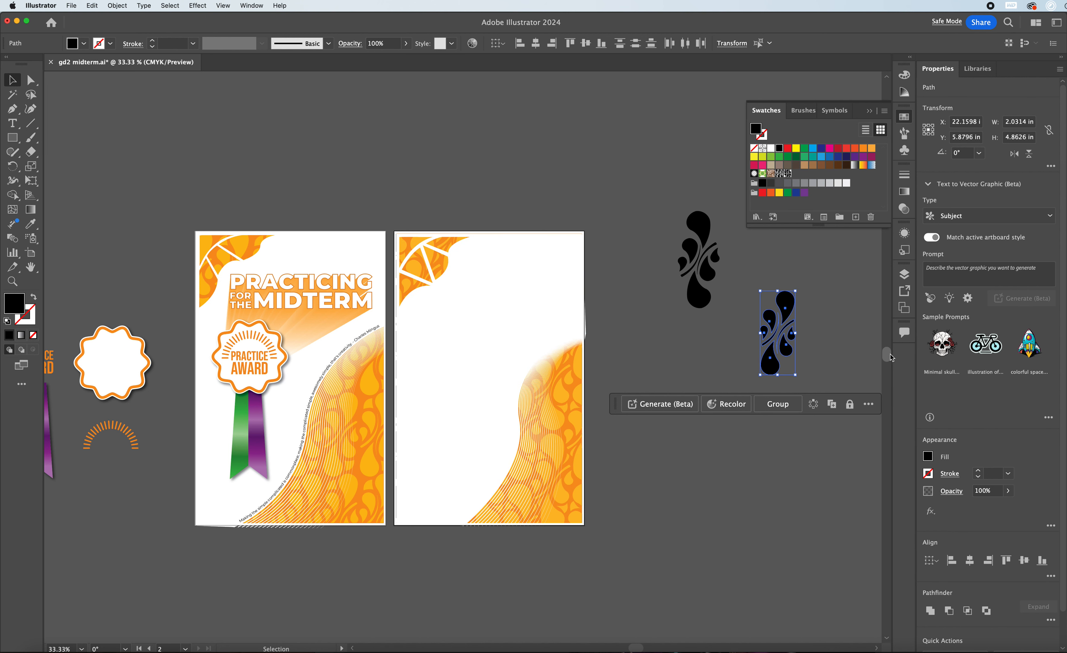
scroll(451, 437, up, 2)
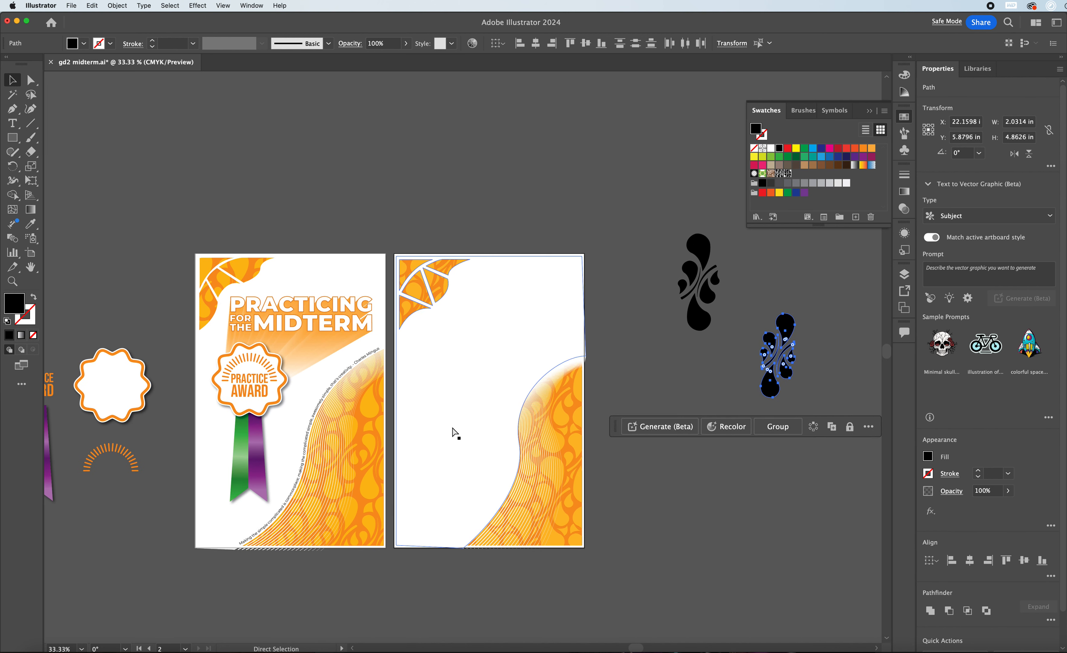
key(super+equal)
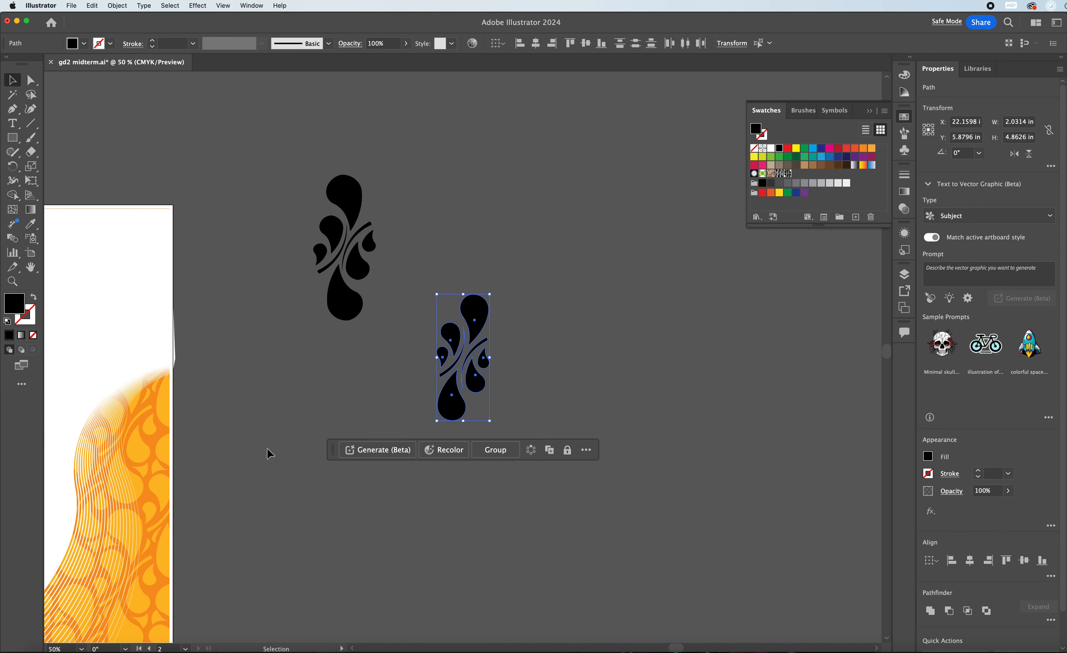
scroll(610, 559, left, 15)
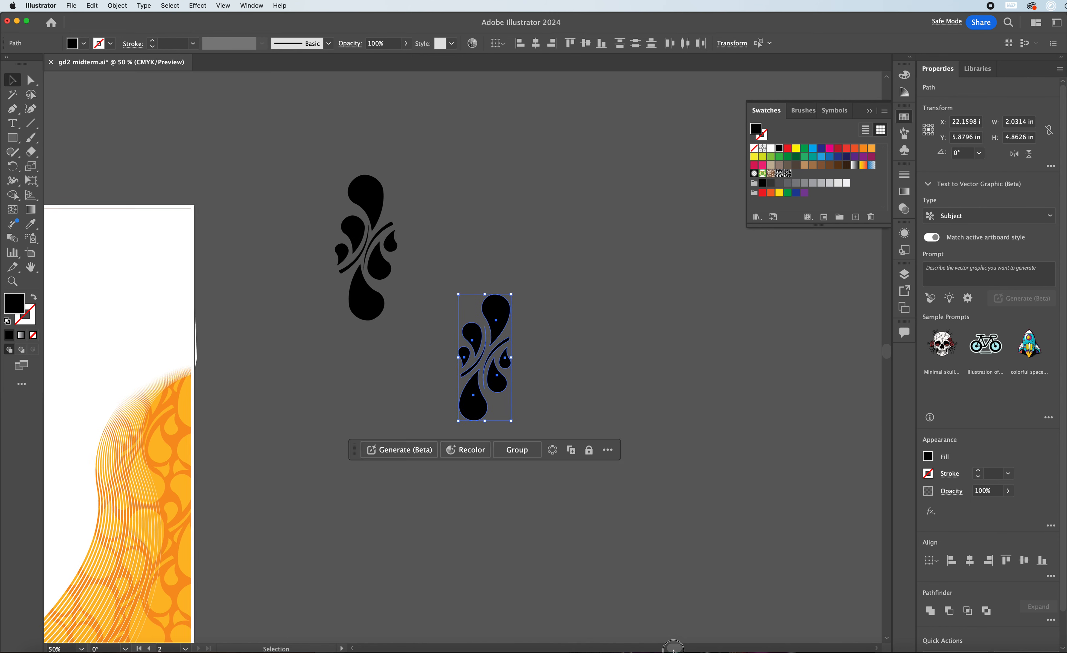
scroll(610, 560, down, 3)
scroll(610, 559, down, 2)
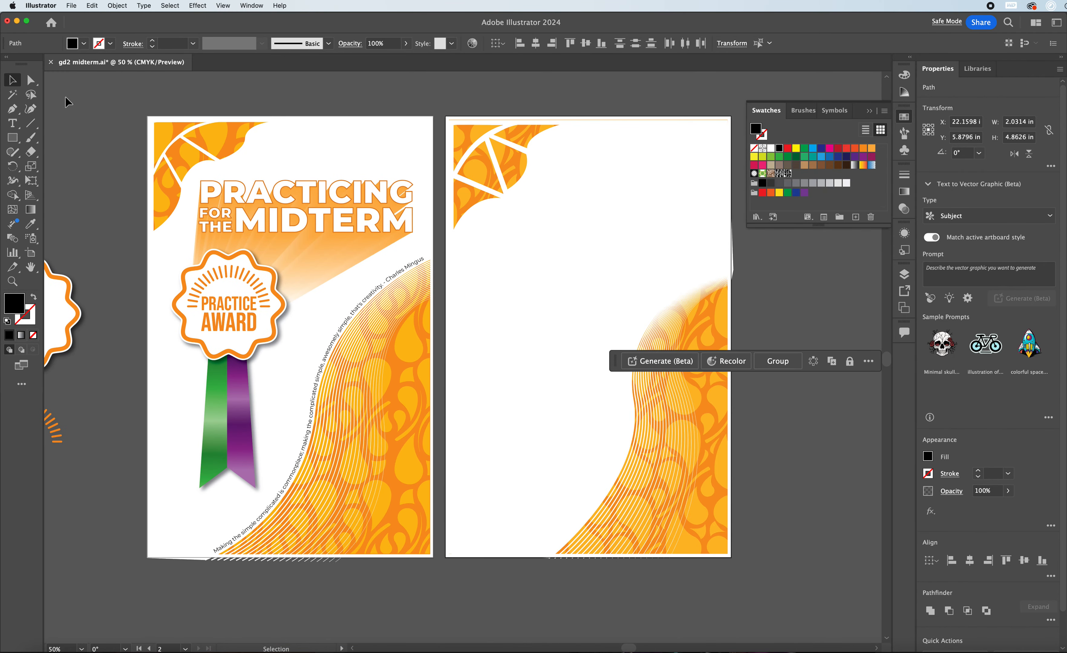
click(634, 419)
double_click(634, 420)
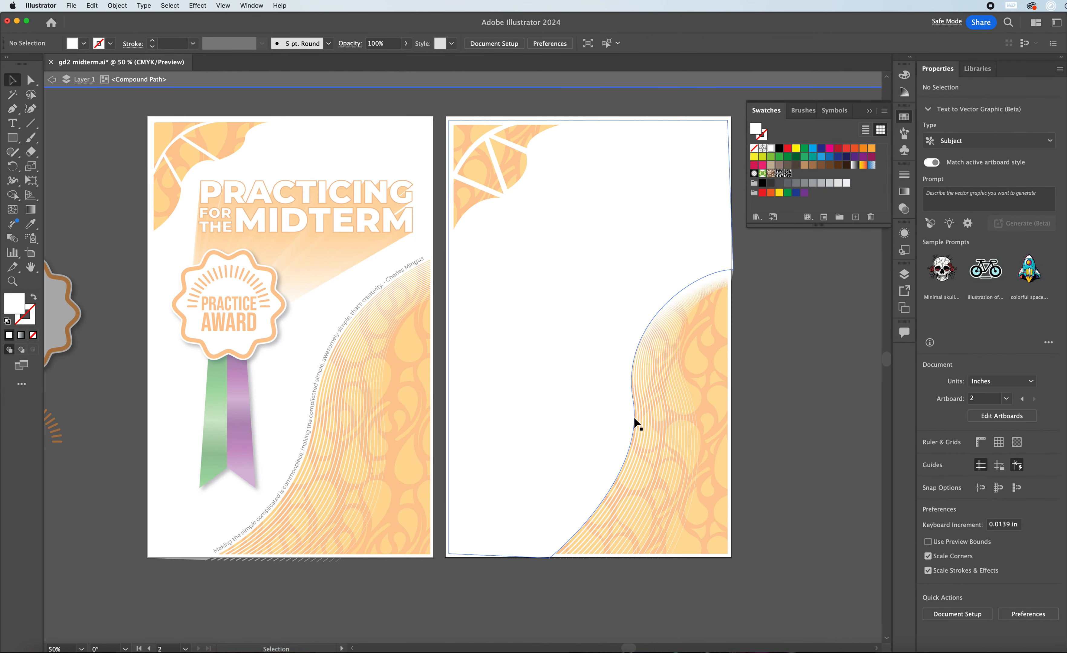
click(635, 419)
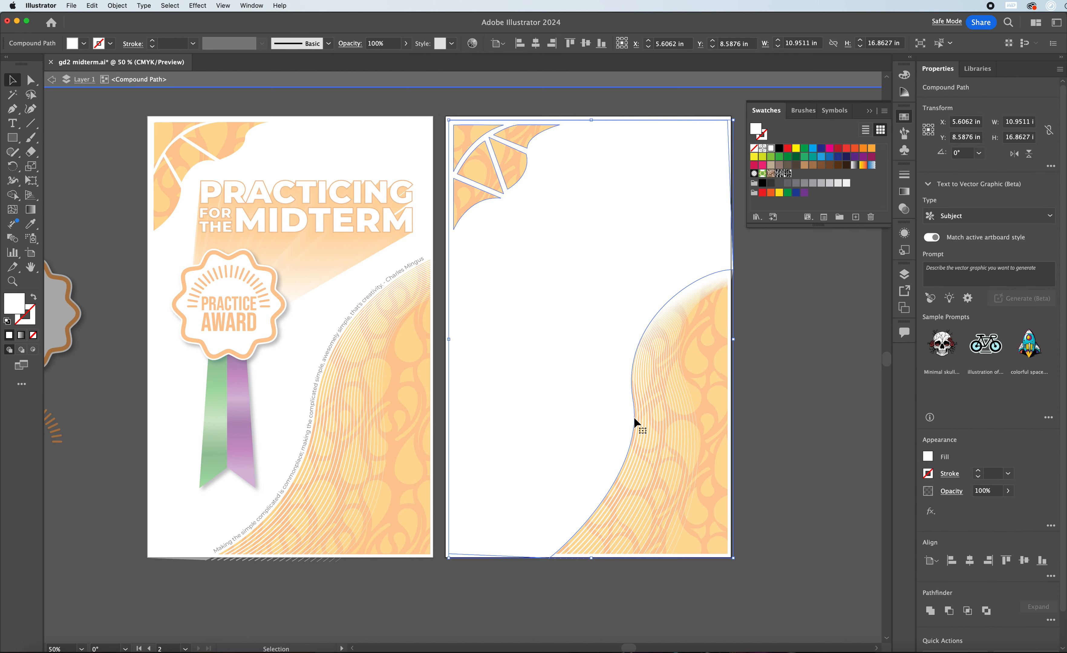
double_click(639, 415)
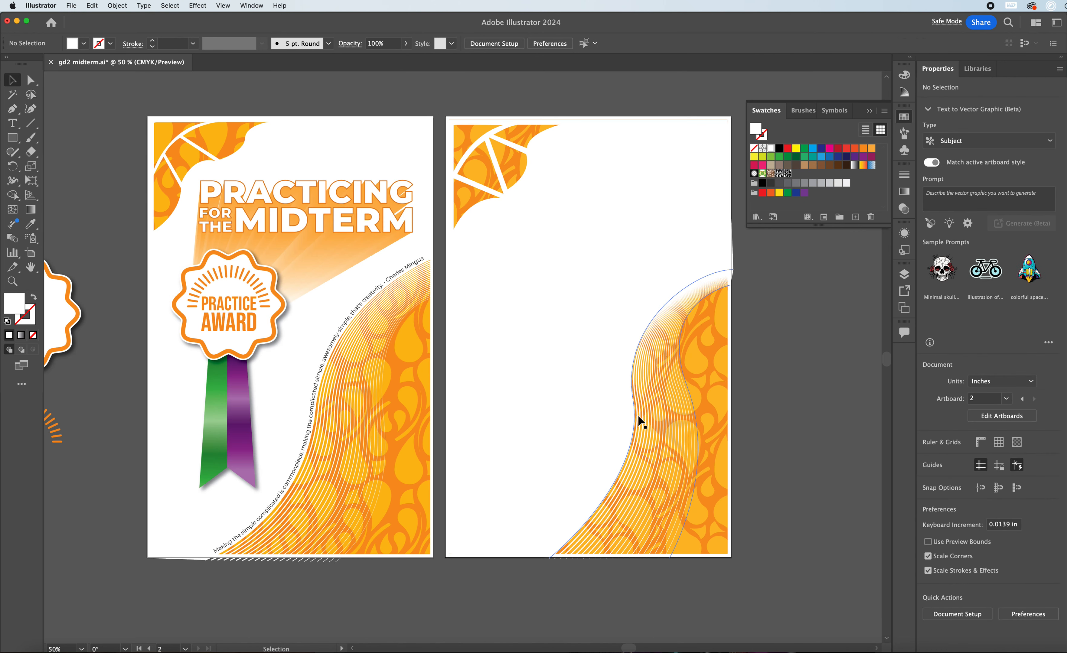
Step: Copy the outermost curve of the wavy line blend out of its isolated group and paste it at about X 5.78 in, Y 10.53 in
double_click(638, 415)
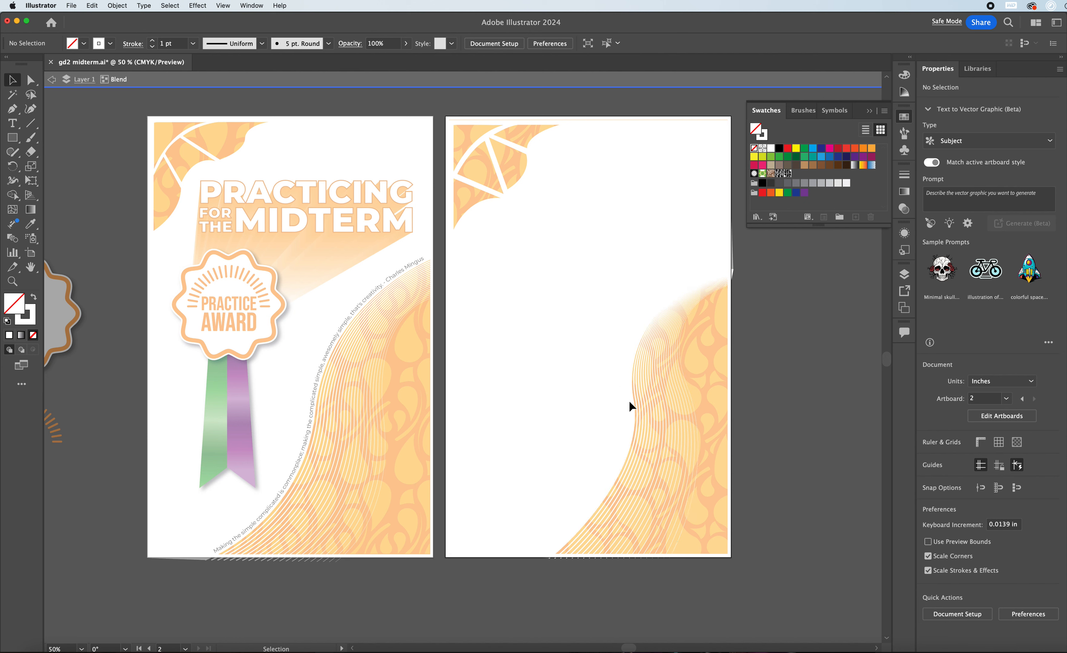
click(633, 402)
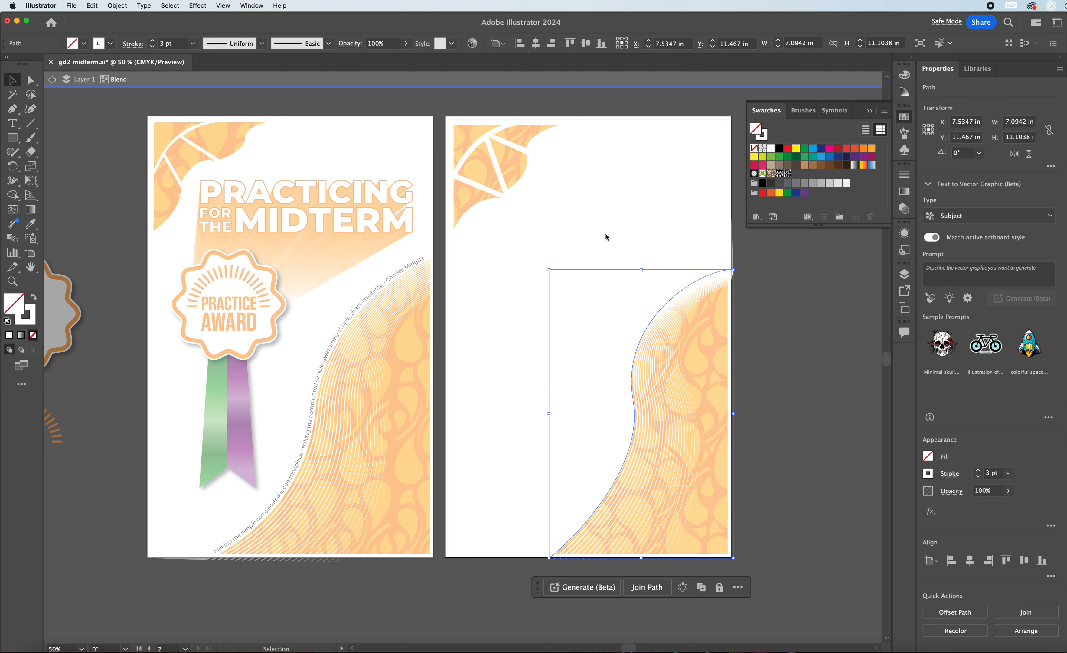
double_click(783, 327)
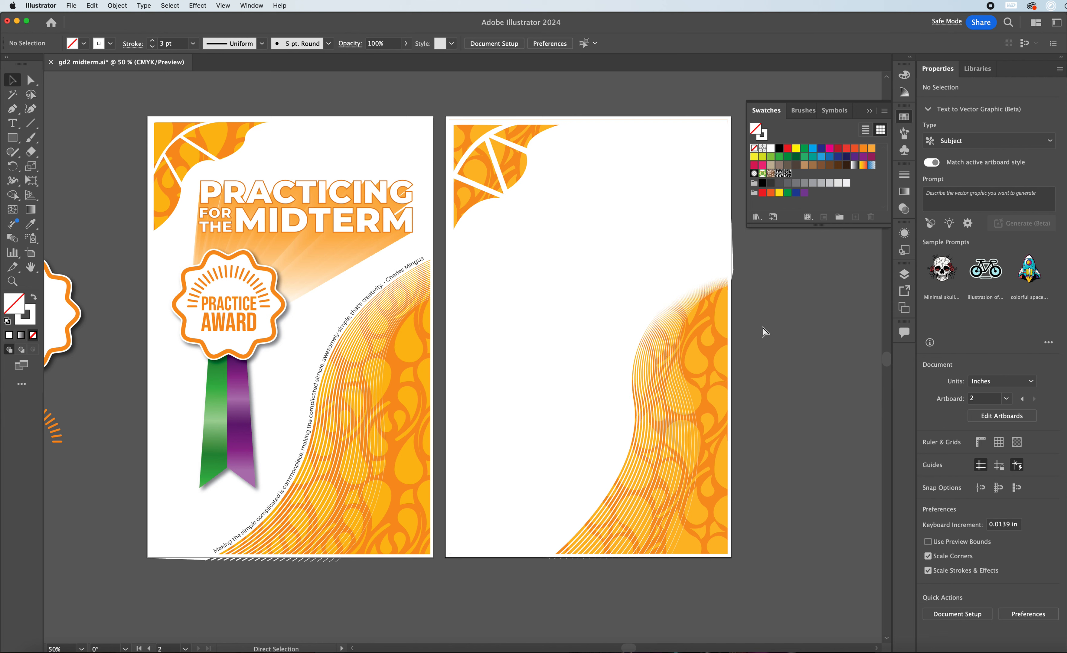
key(super+v)
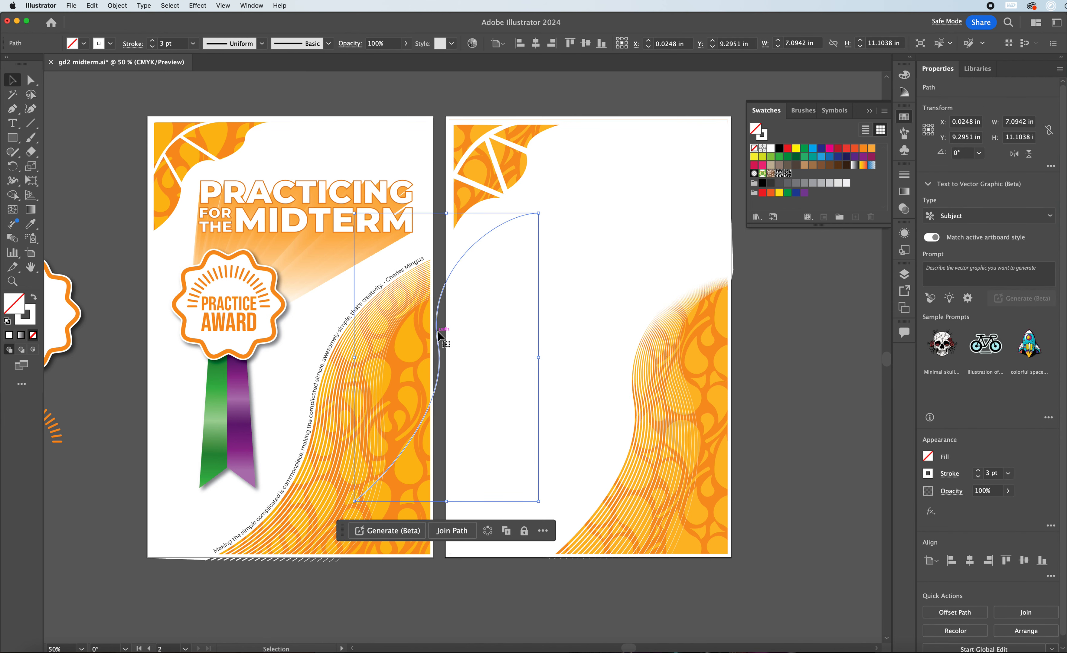
drag(437, 331, 587, 364)
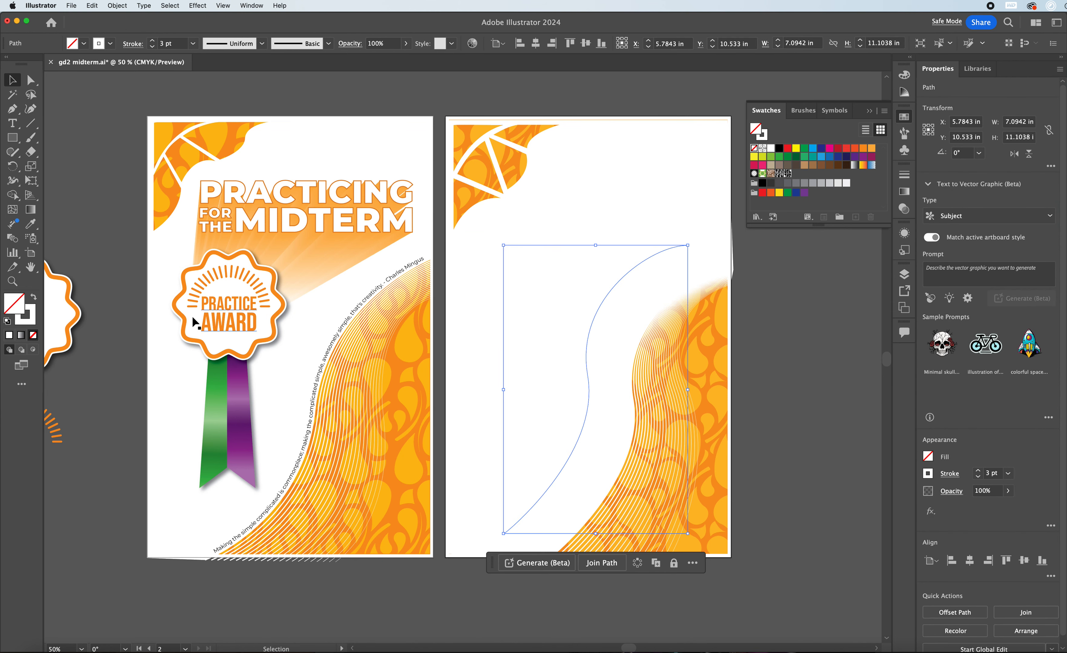
Step: Give the copied curve a black 000000 stroke and move it against the wave's outer edge, at about X 7.42 in, Y 11.43 in
double_click(31, 323)
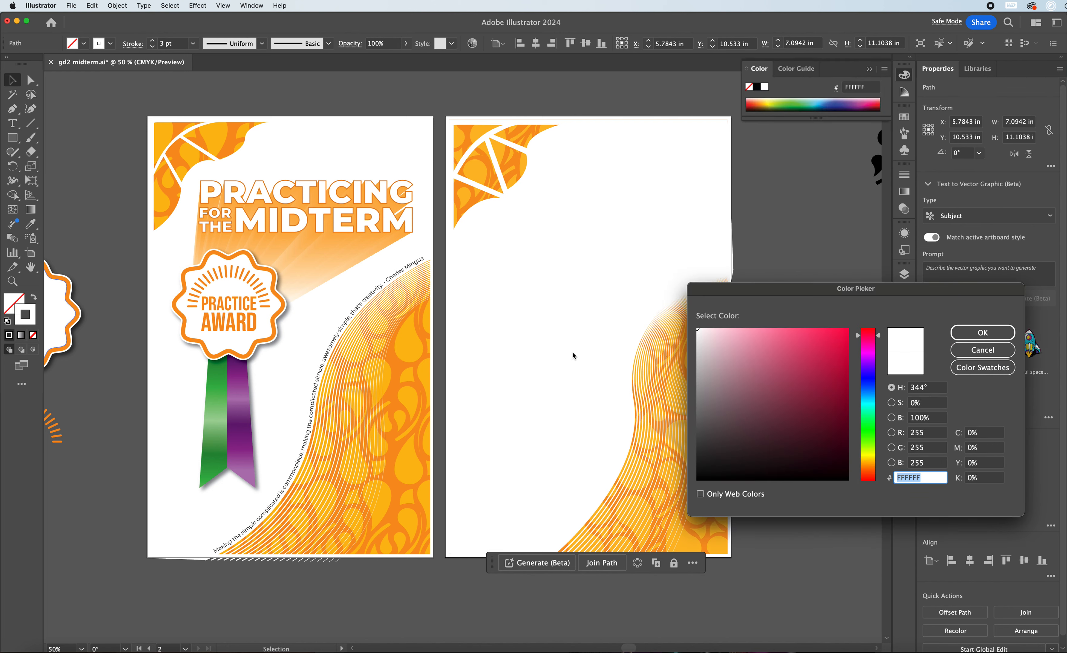
text(000000)
click(982, 333)
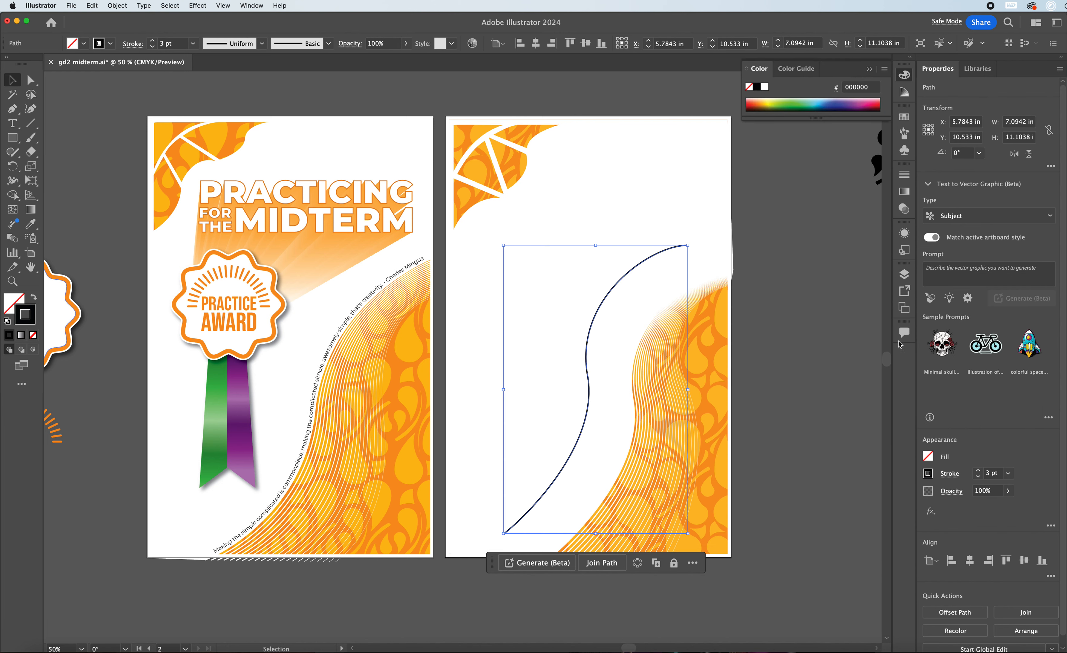
drag(592, 399, 631, 417)
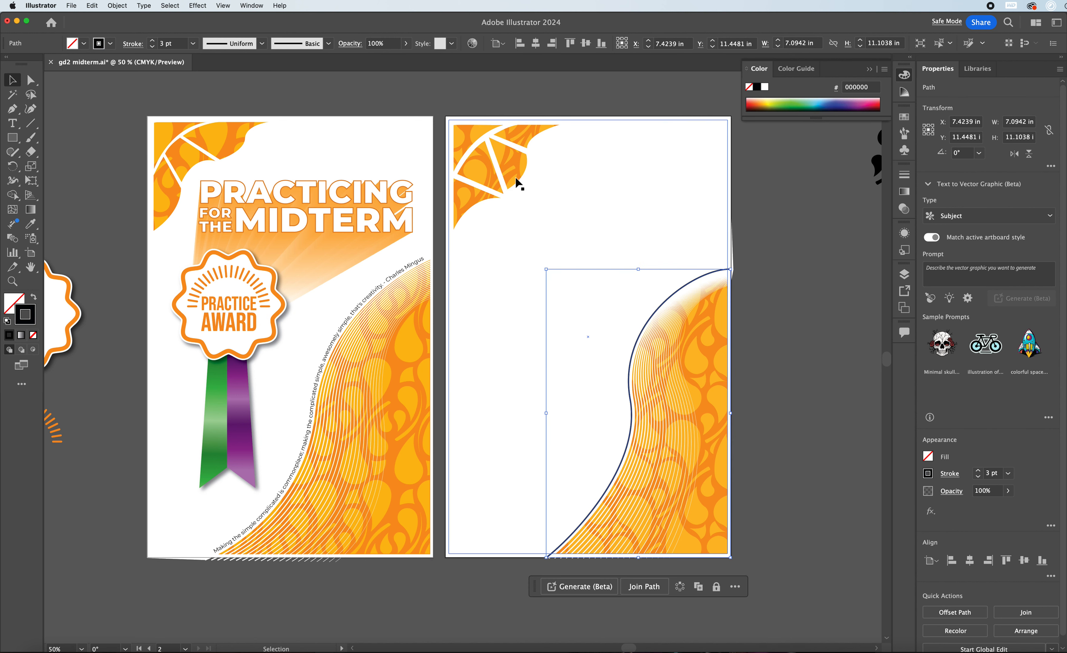
key(Up)
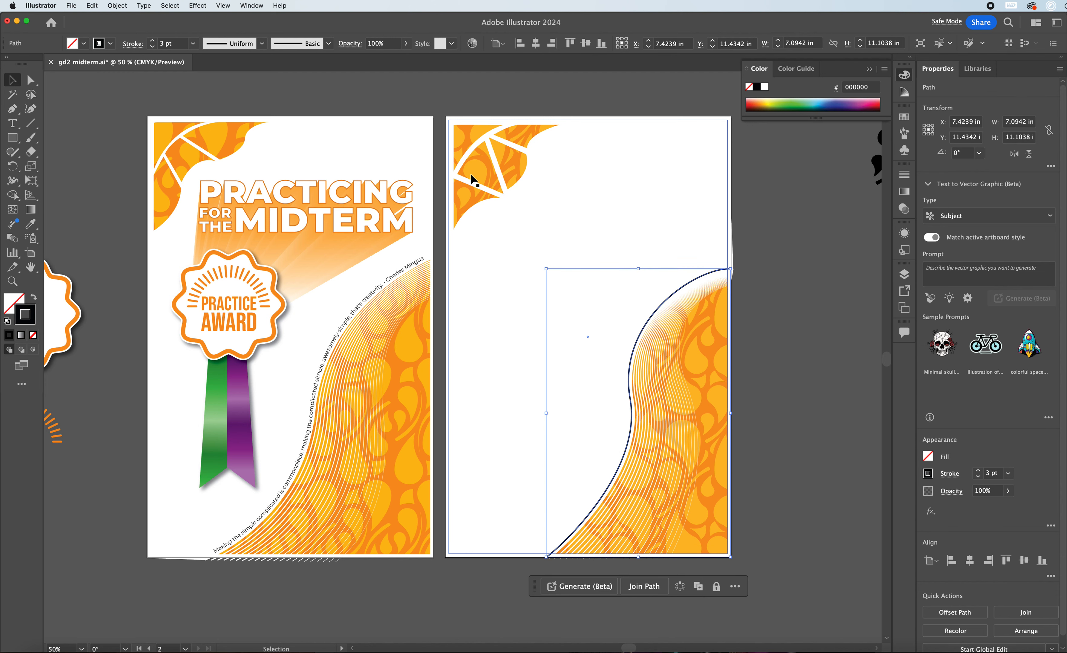
Step: Select and copy the complete curved quote running along the wave on the first poster
key(super+equal)
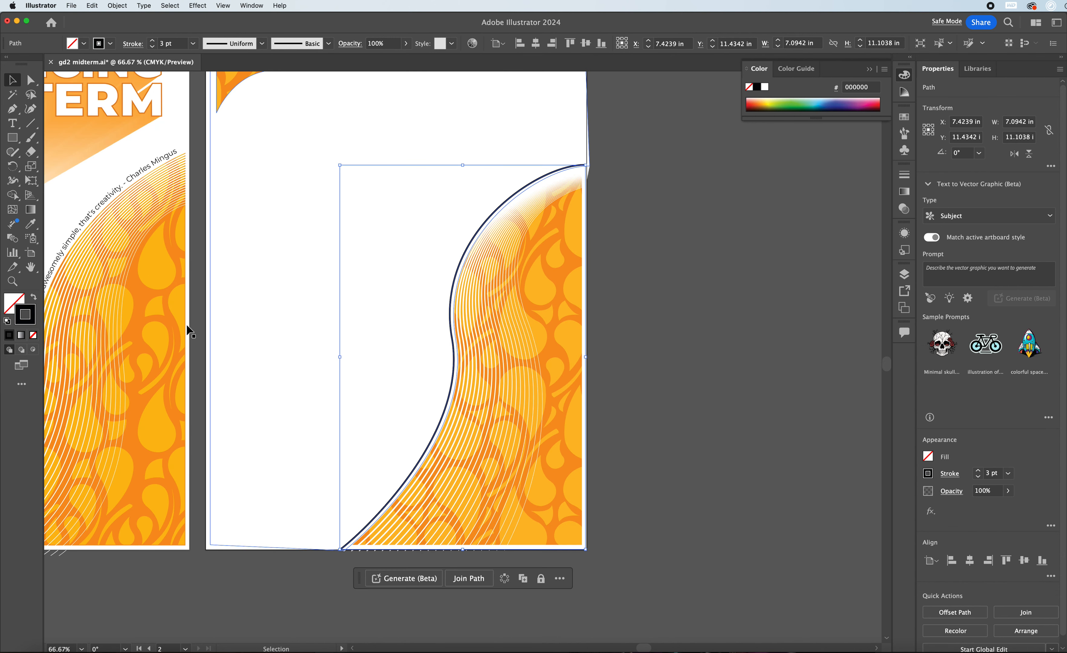
key(t)
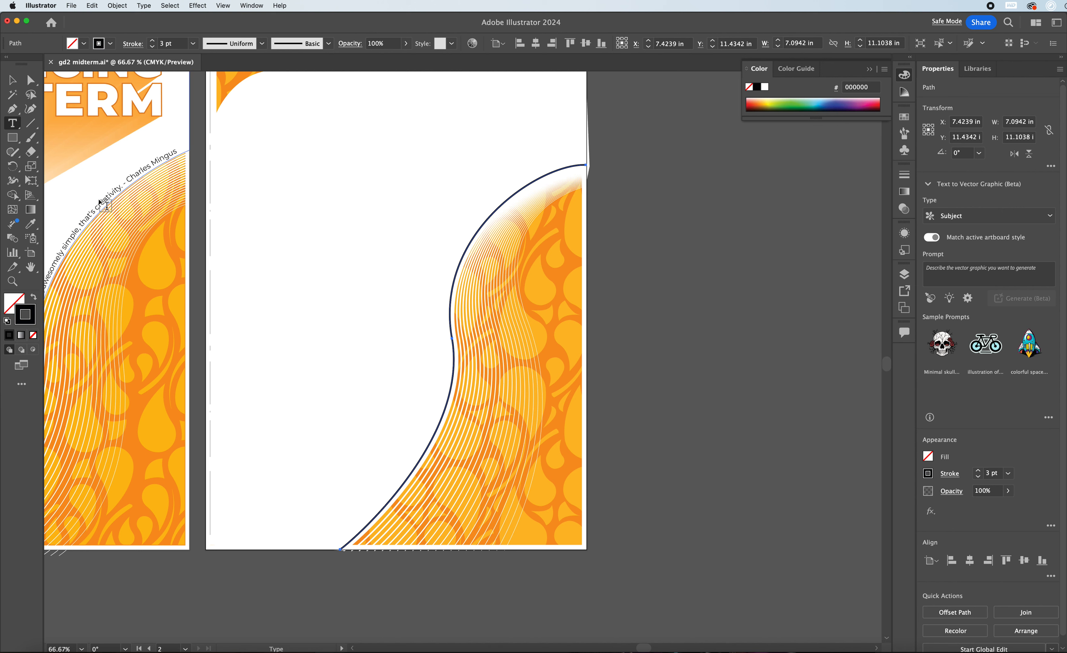
click(102, 200)
key(super+a)
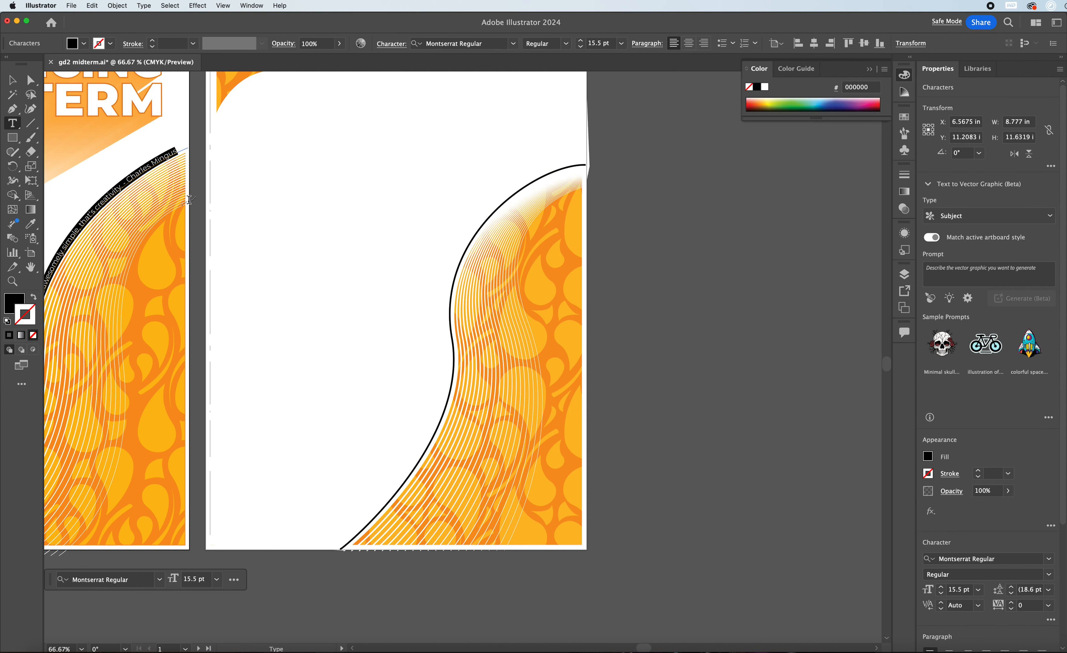
click(12, 80)
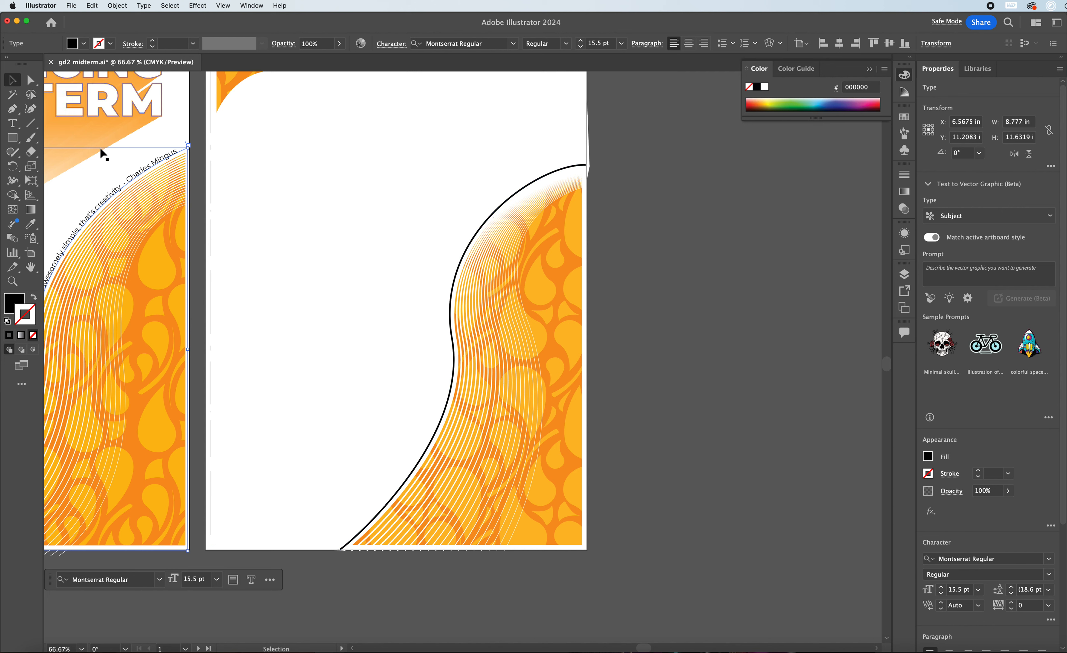
Step: Convert the black curve on the second artboard into type on a path and replace its placeholder text with the copied Charles Mingus quote
click(12, 126)
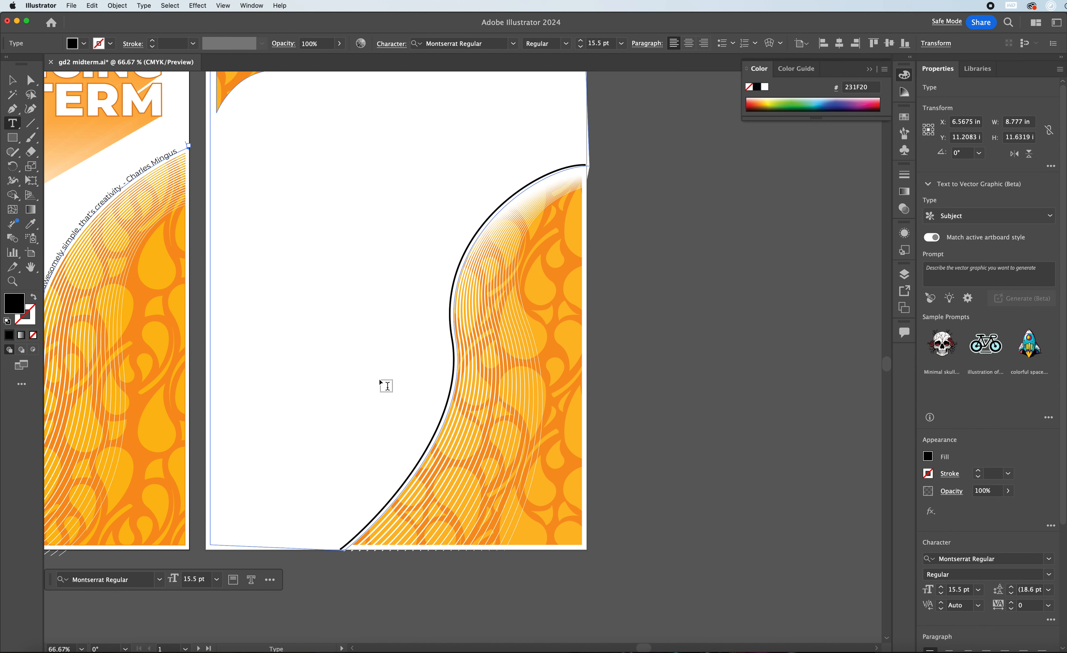
click(346, 540)
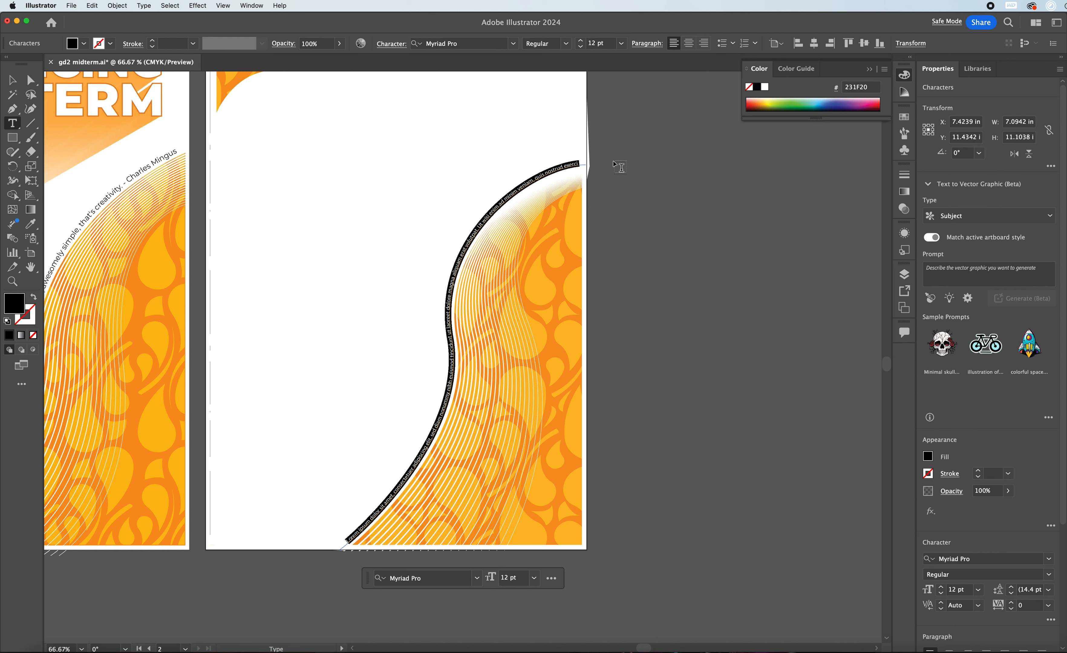
key(Escape)
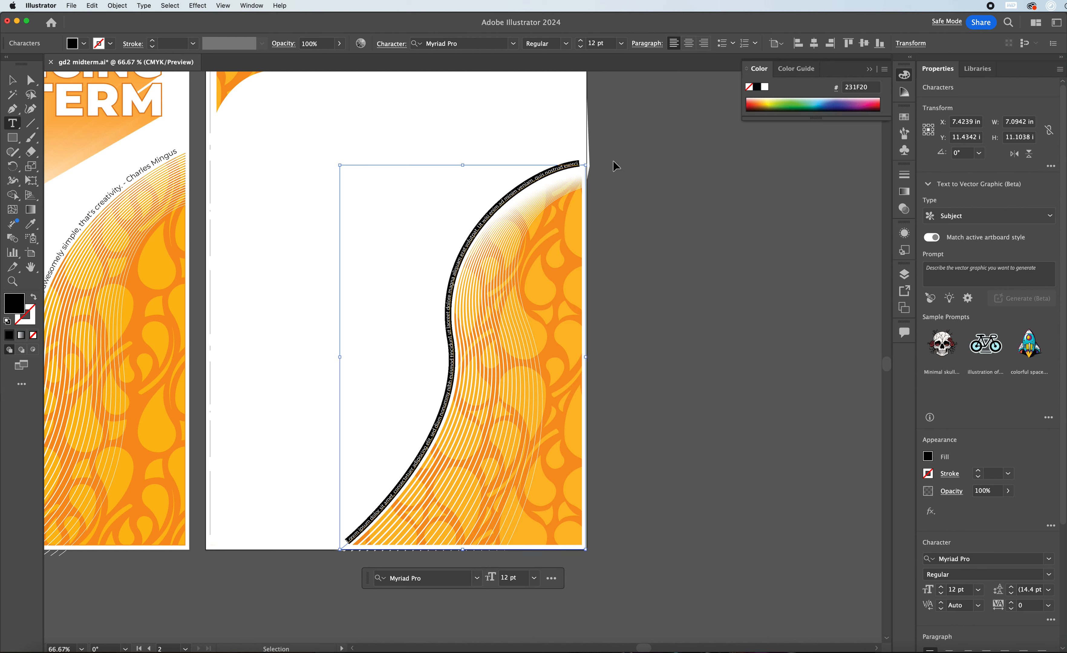
text(Making the simple complicated is commonplace; making the complicated simple, awesomely simple, that's creativity. - Charles)
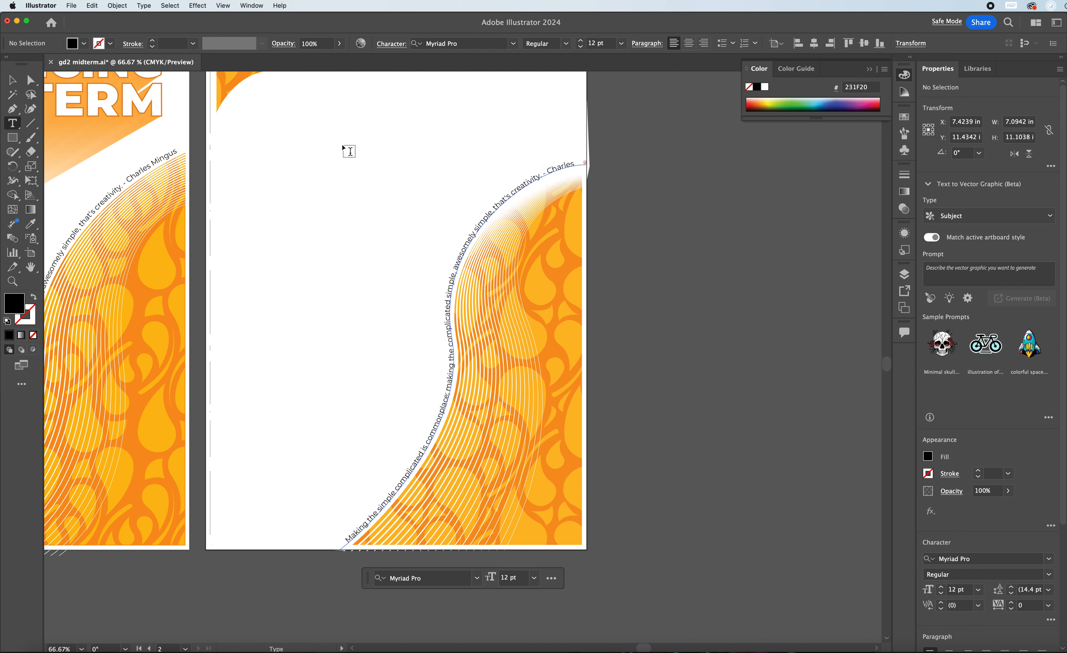
click(12, 80)
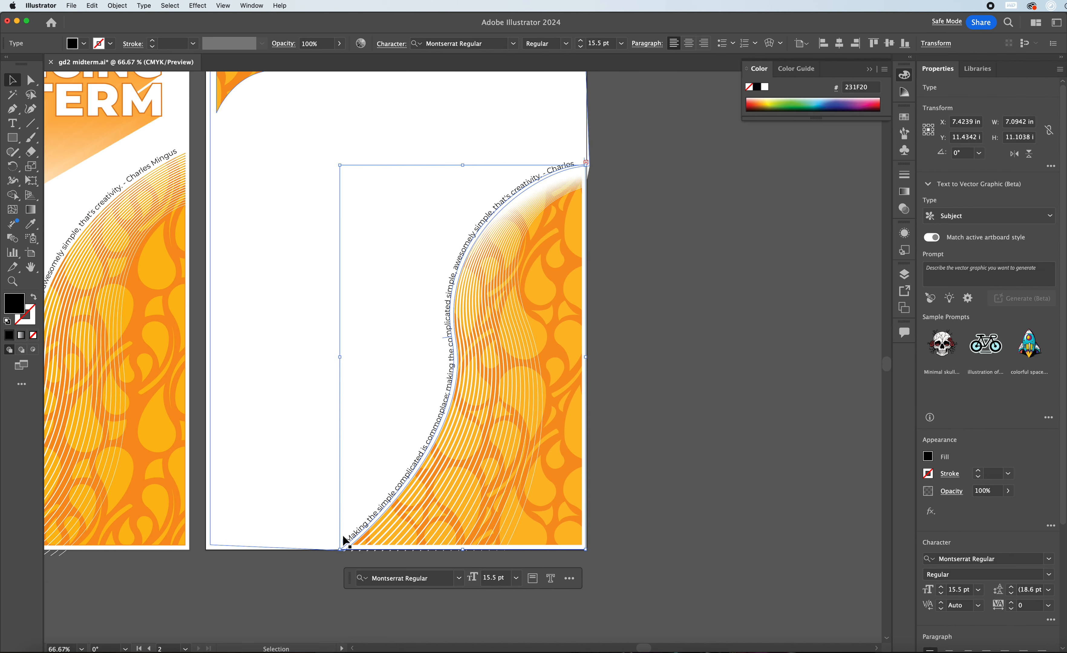
Step: Move the quote's start bracket to the lower end of the path so the text begins closer to the artboard's bottom edge
key(a)
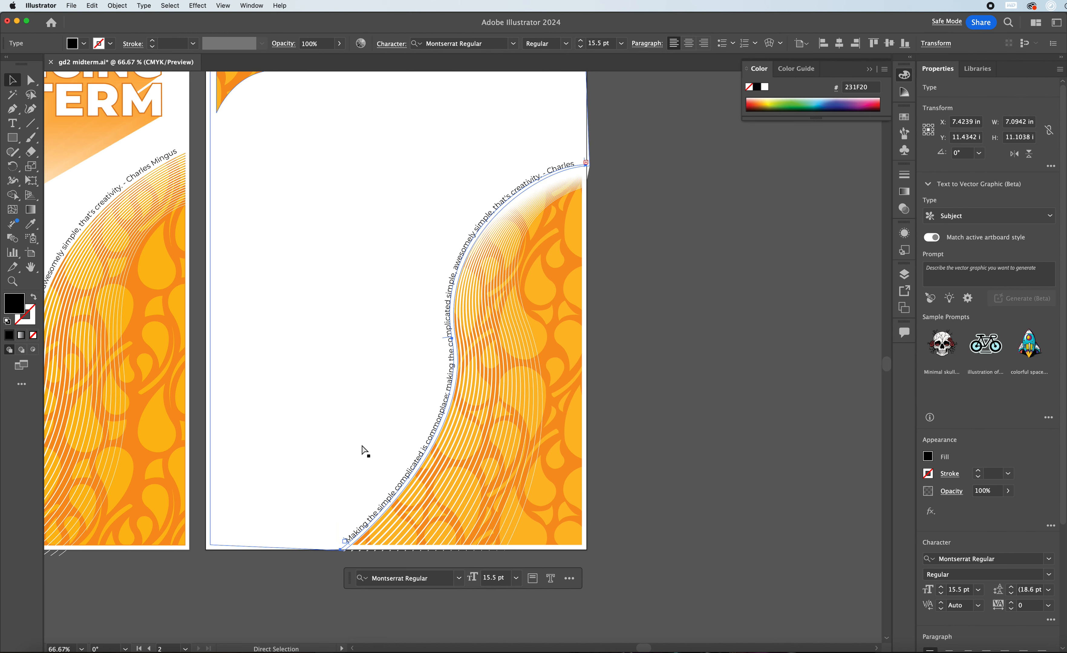
key(super+equal)
key(super+equal)
key(v)
scroll(357, 415, down, 5)
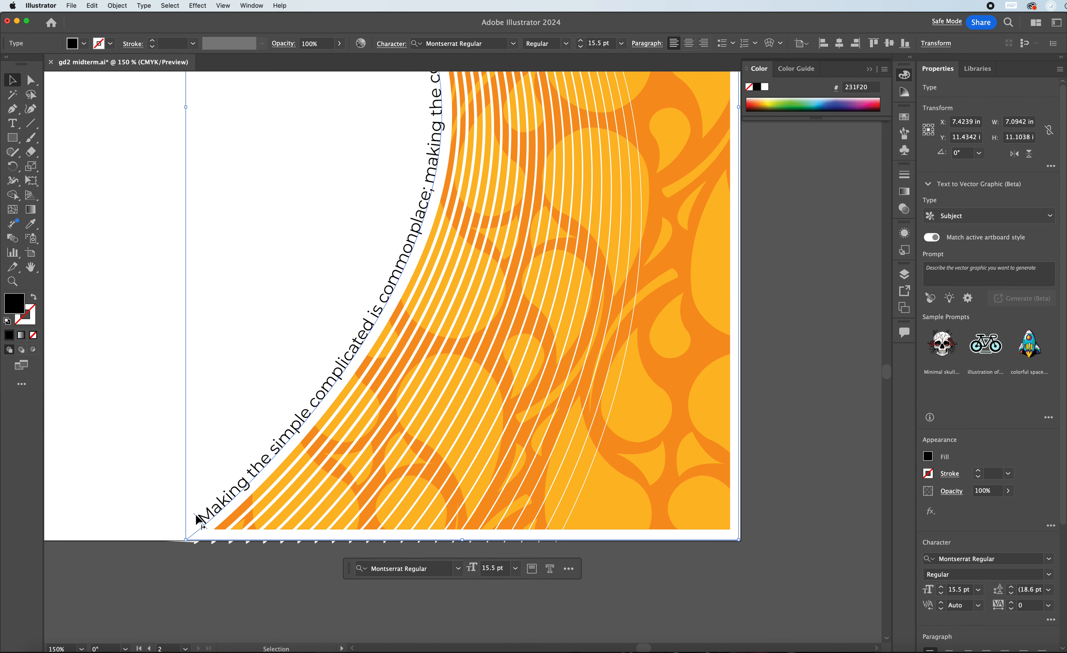
drag(197, 517, 182, 525)
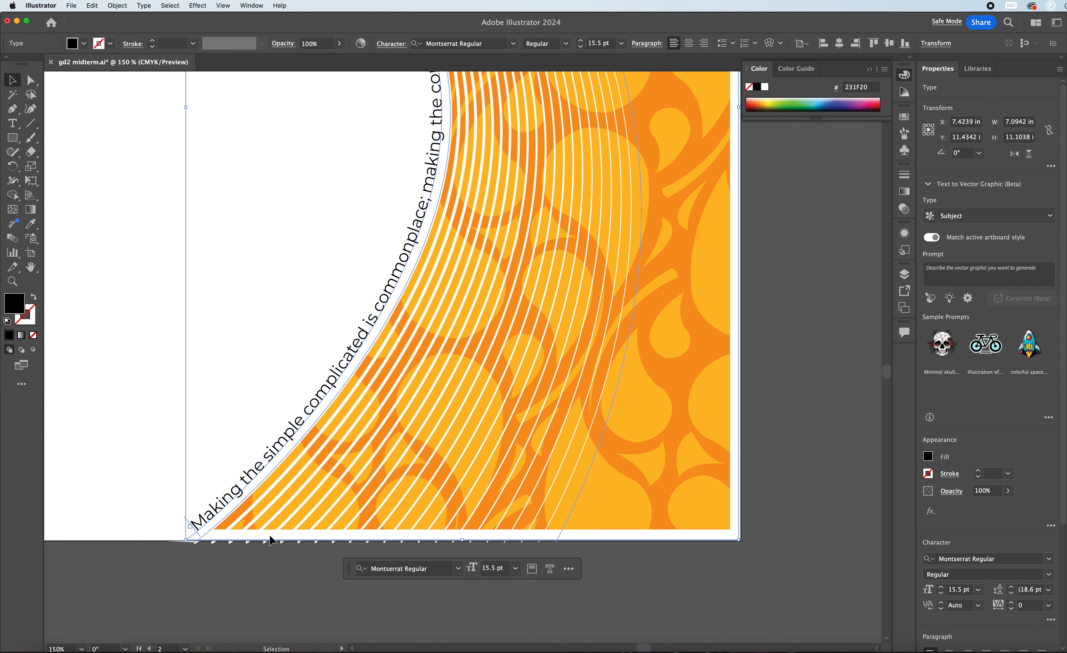
Step: Try font sizes of 15.3 pt, 15.1 pt and 15 pt on the curved quote to fit its full text on the path
scroll(348, 523, up, 15)
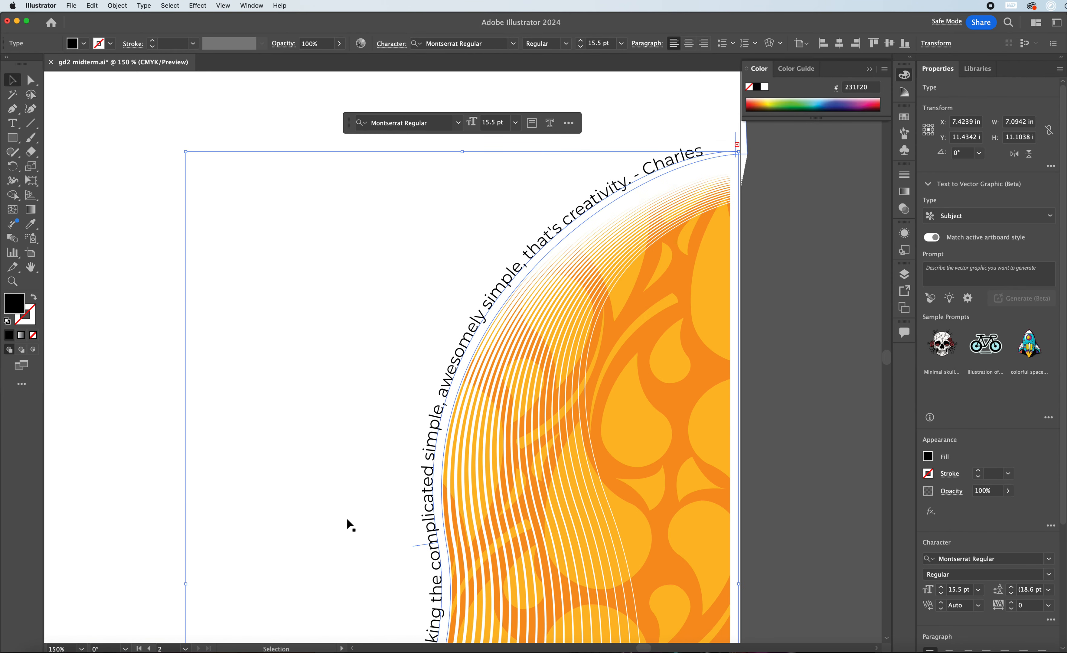
scroll(349, 521, up, 5)
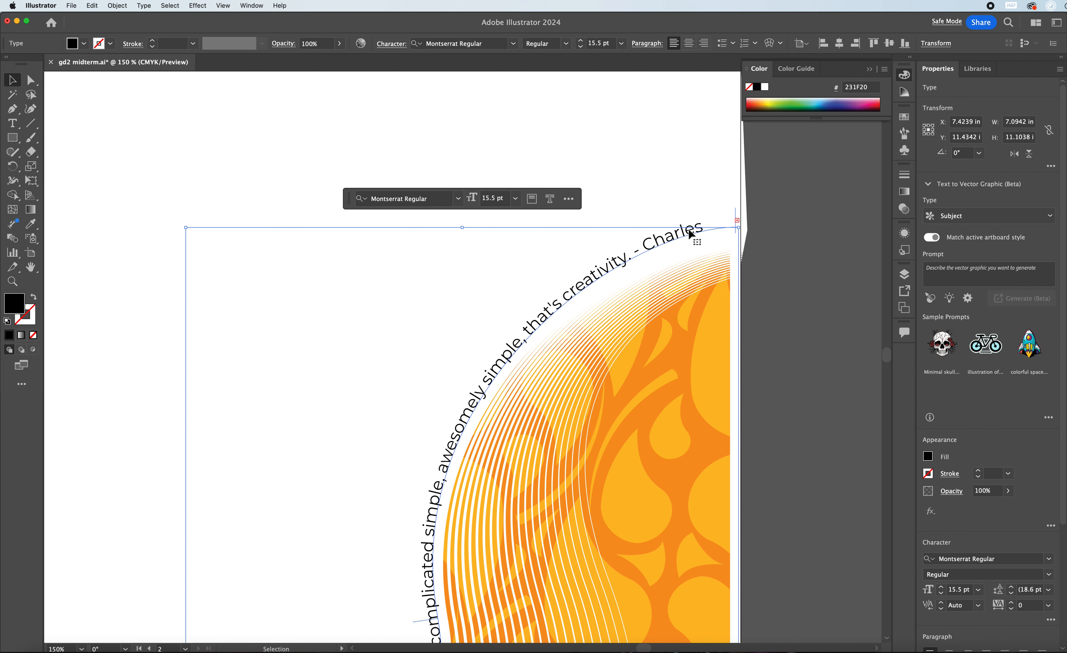
click(595, 50)
key(Return)
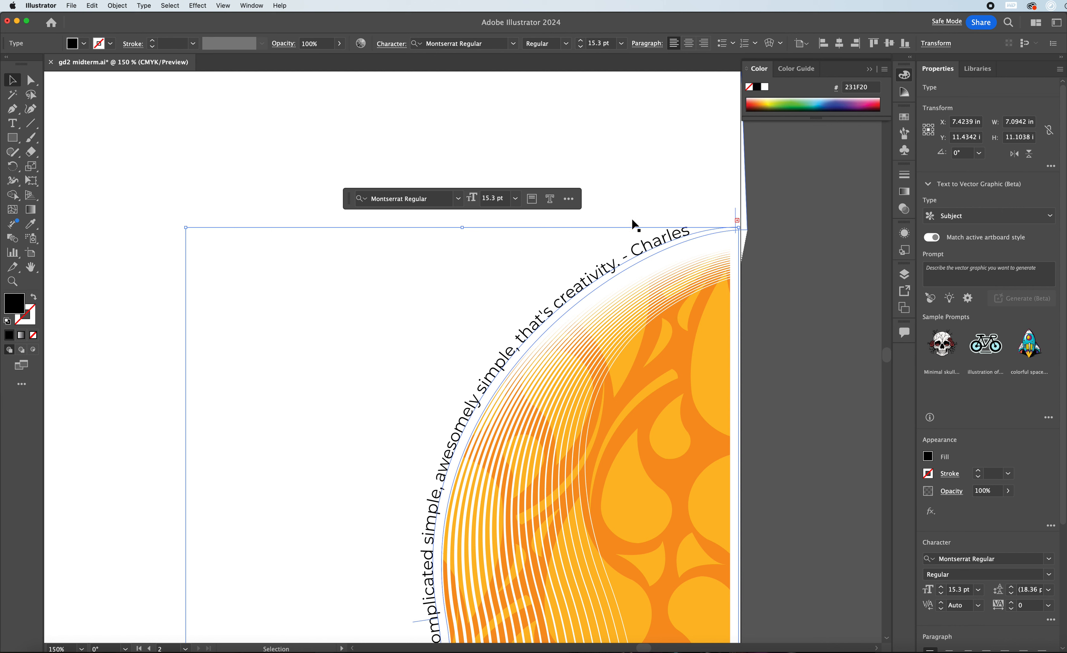
double_click(638, 247)
triple_click(639, 248)
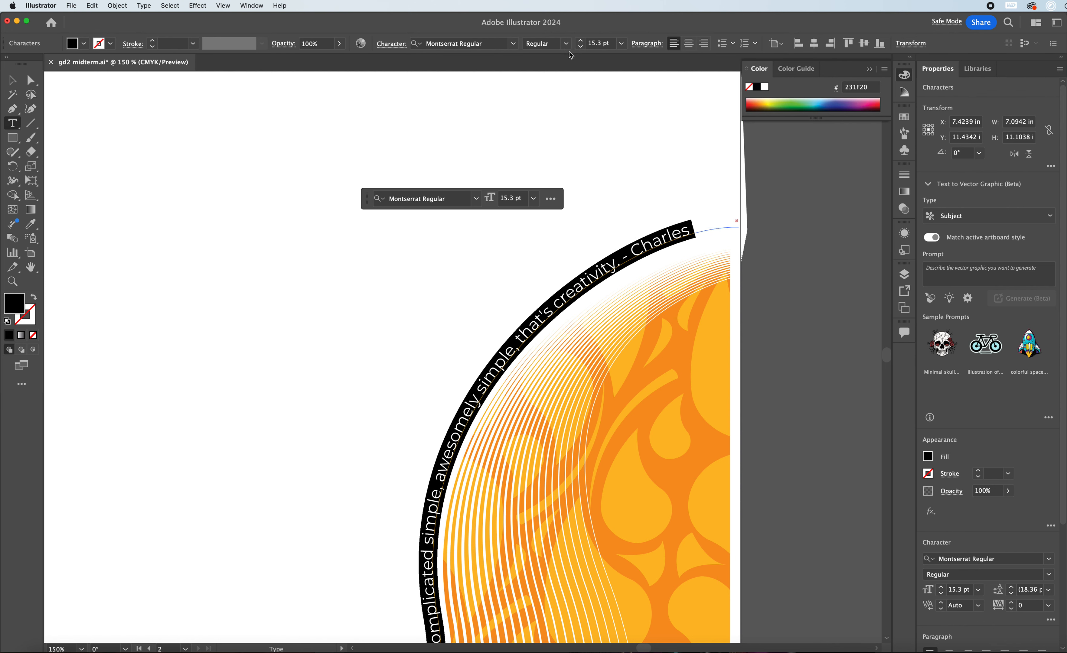
click(600, 44)
key(BackSpace)
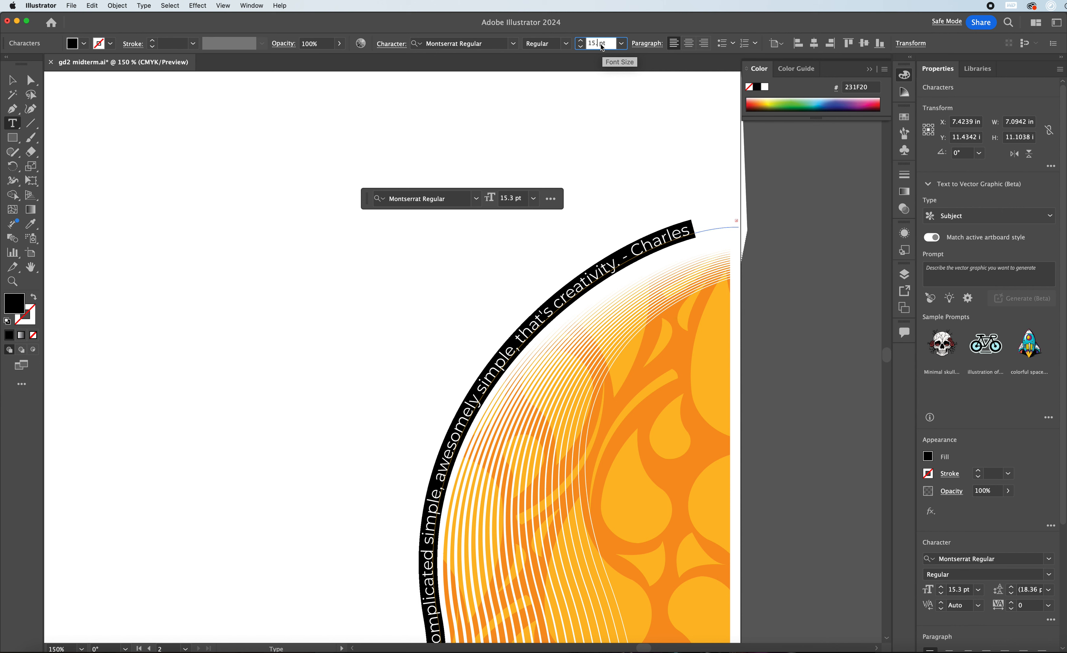
key(Return)
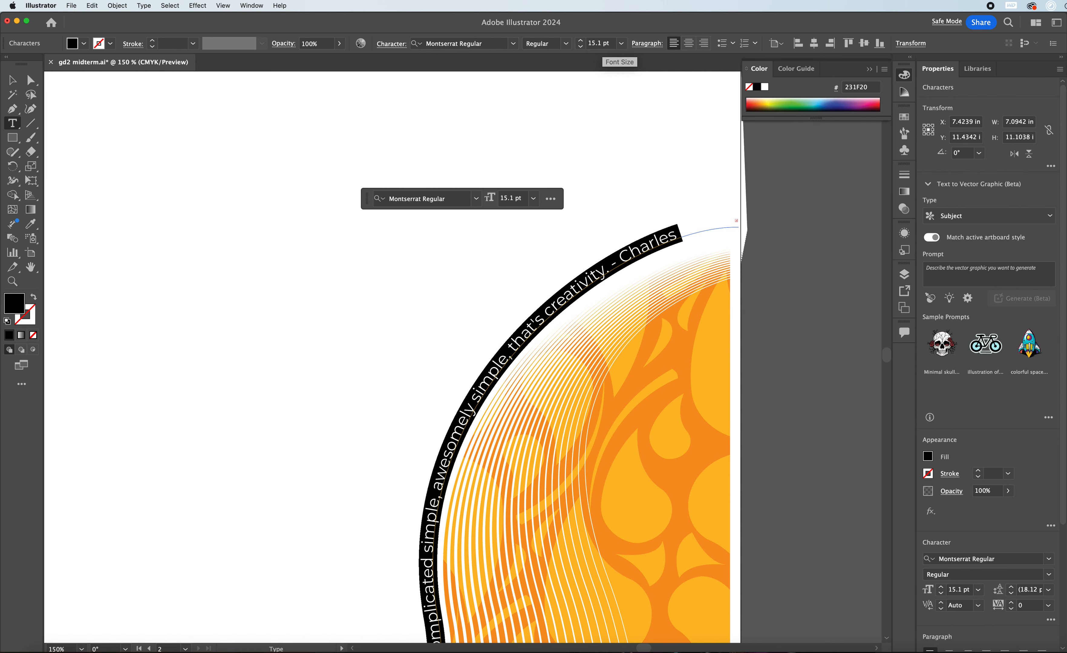
click(600, 43)
key(BackSpace)
key(BackSpace)
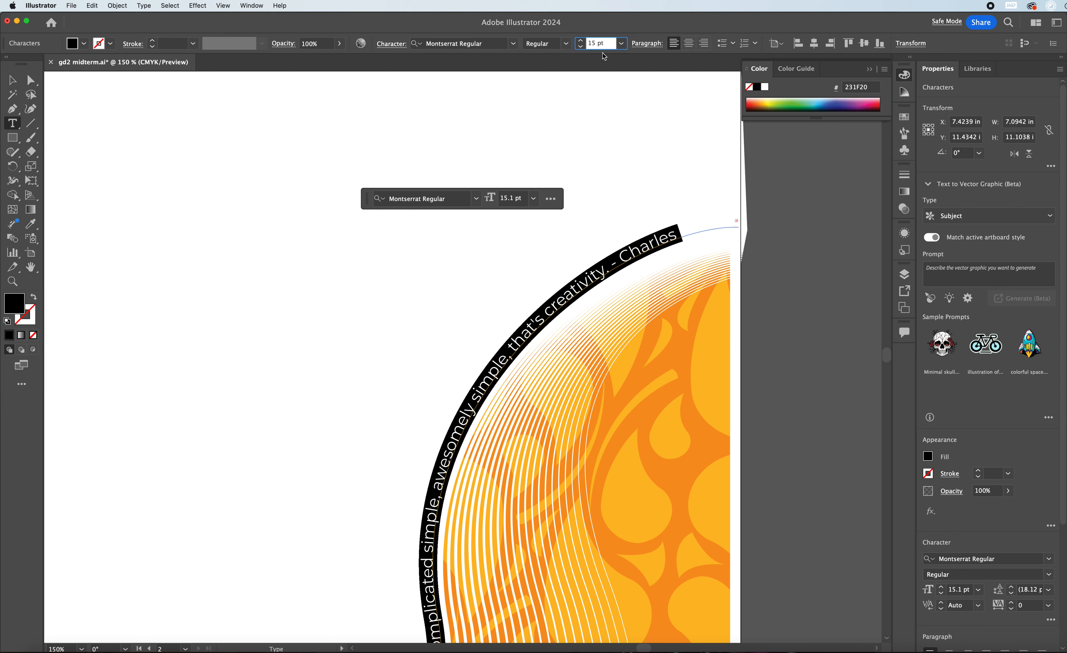
key(Return)
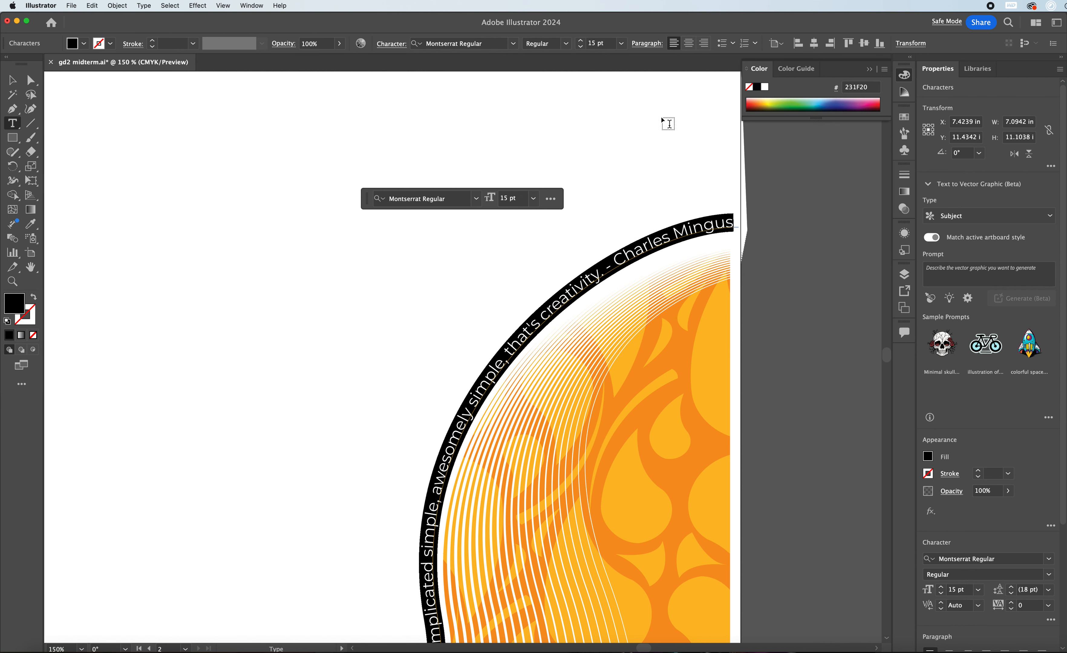
Step: Set the curved quote's font size to 14.8 pt and finish editing the text
click(595, 44)
key(BackSpace)
text(4.8)
key(Return)
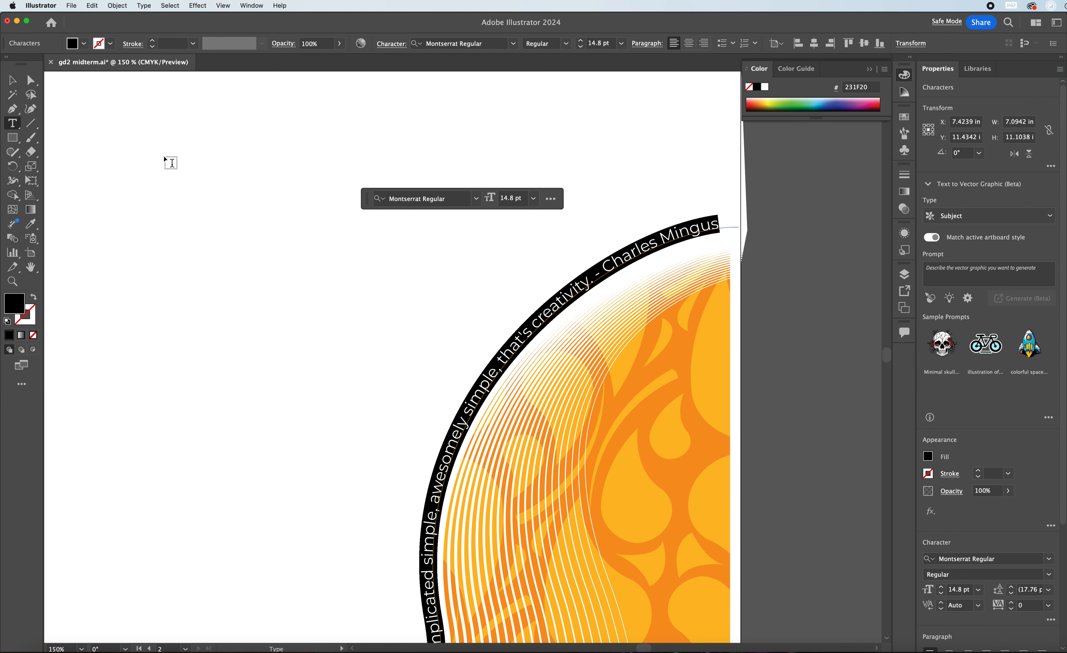
click(13, 80)
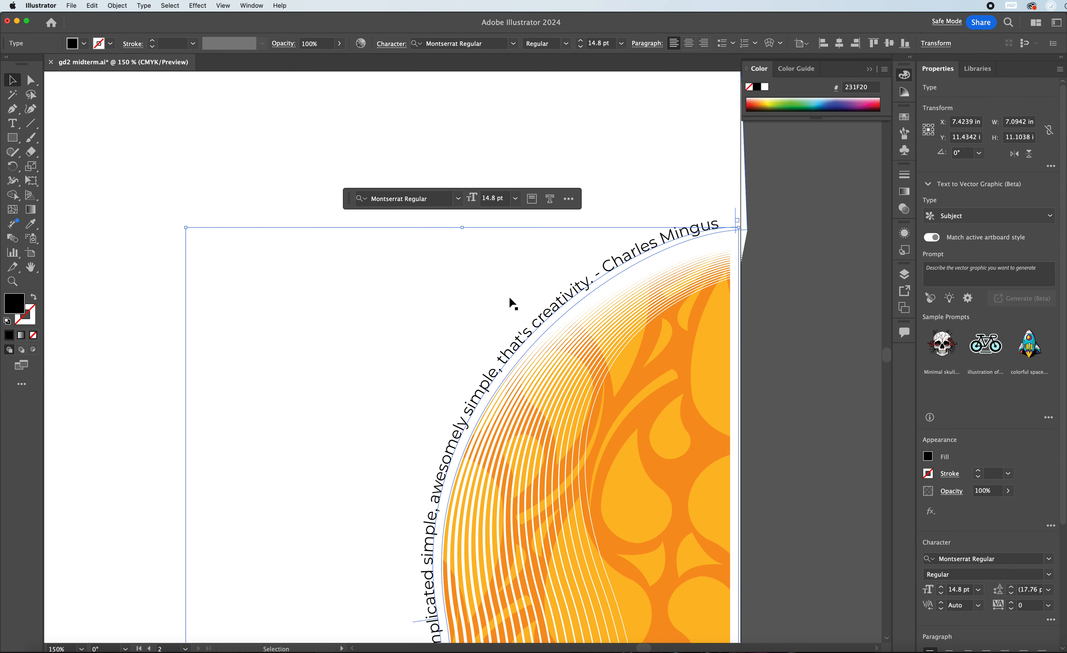
Step: Shift the quote's start bracket slightly up along the path and deselect the text
scroll(507, 296, down, 15)
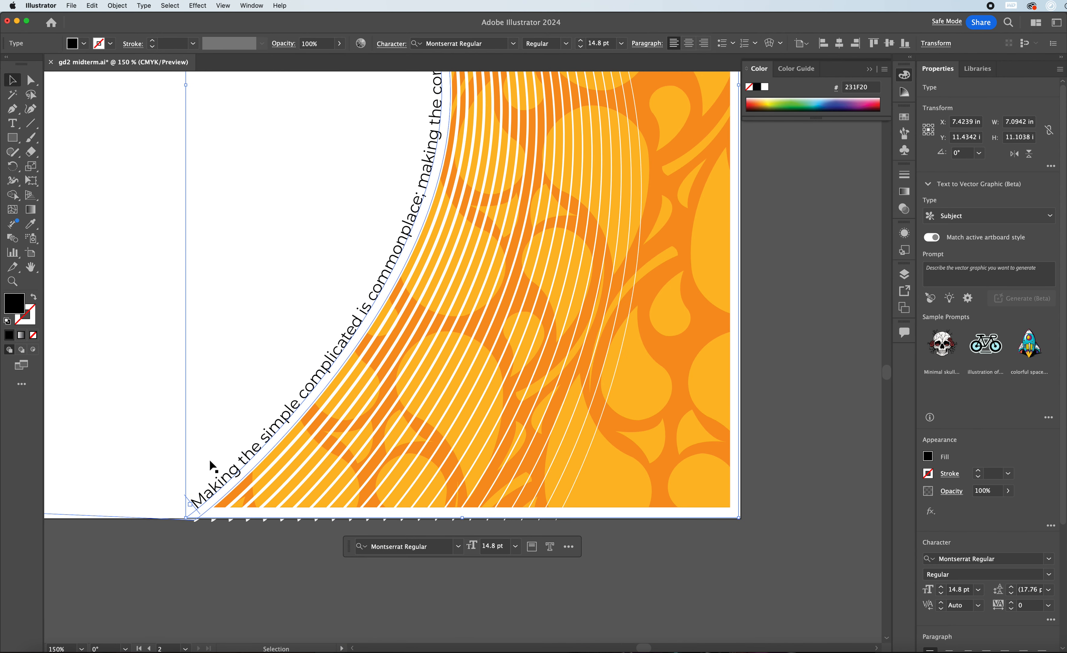
click(189, 499)
drag(189, 499, 197, 500)
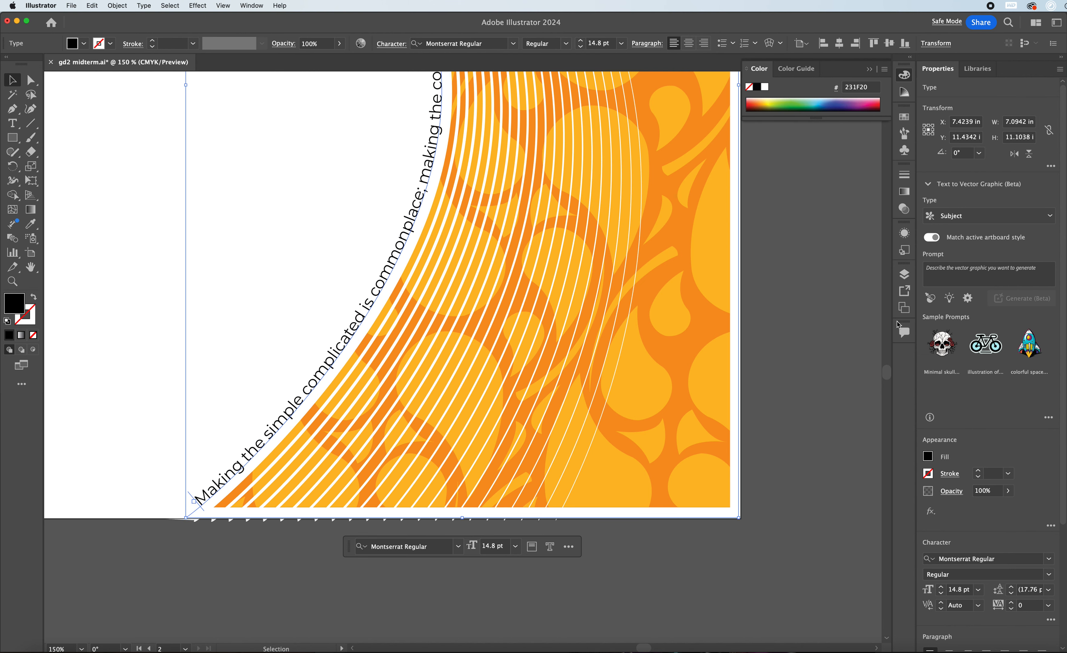
scroll(643, 317, up, 10)
key(super+minus)
key(super+minus)
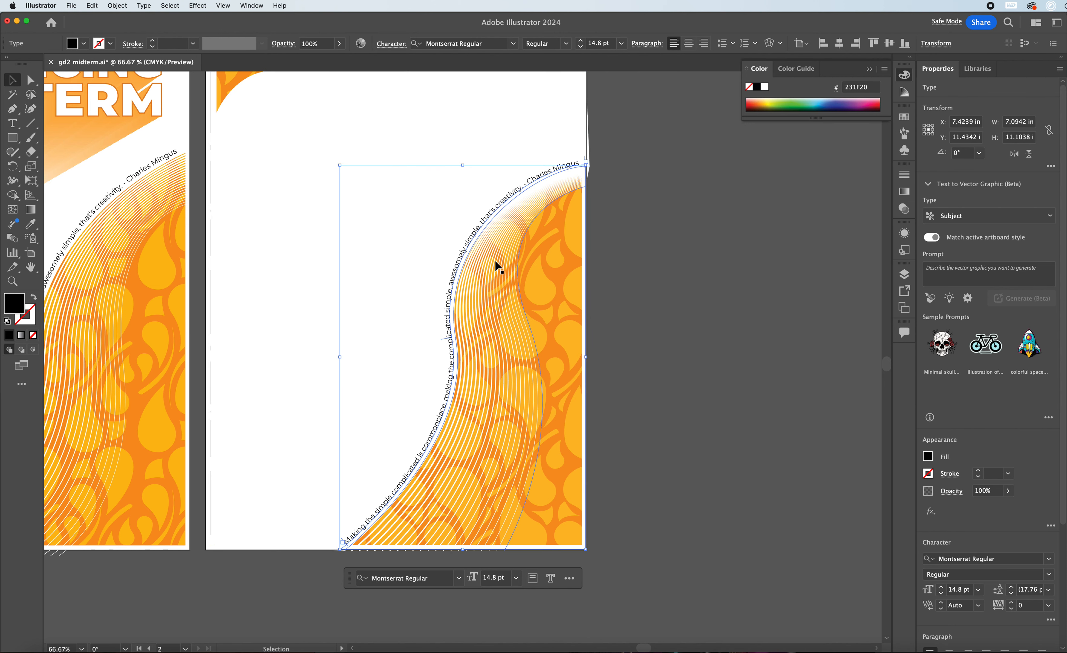
click(631, 274)
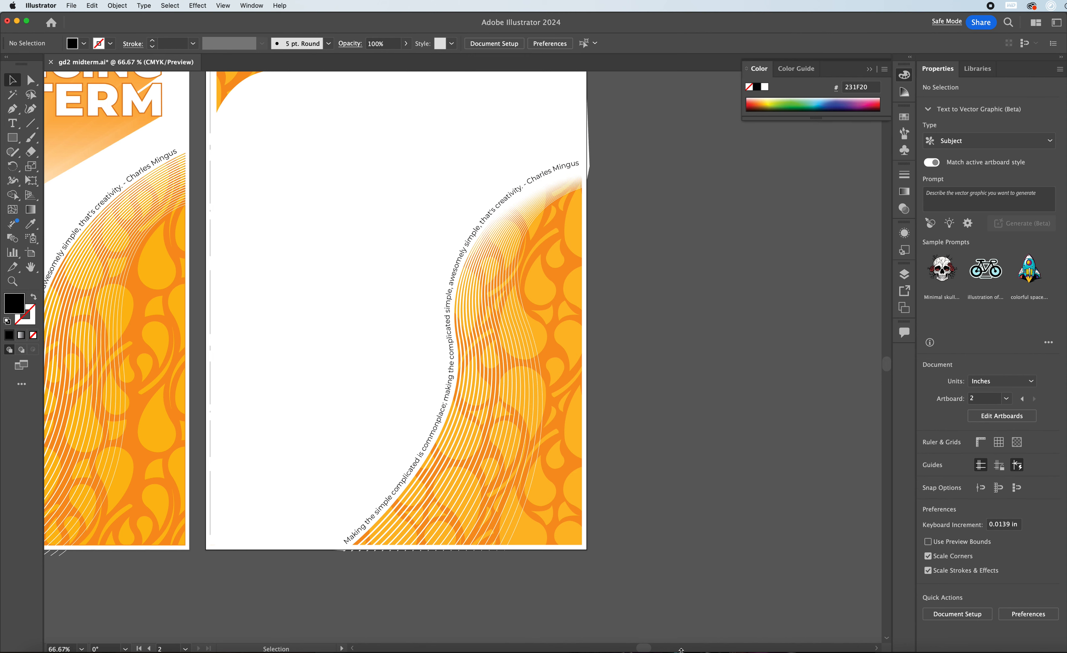
drag(646, 649, 634, 651)
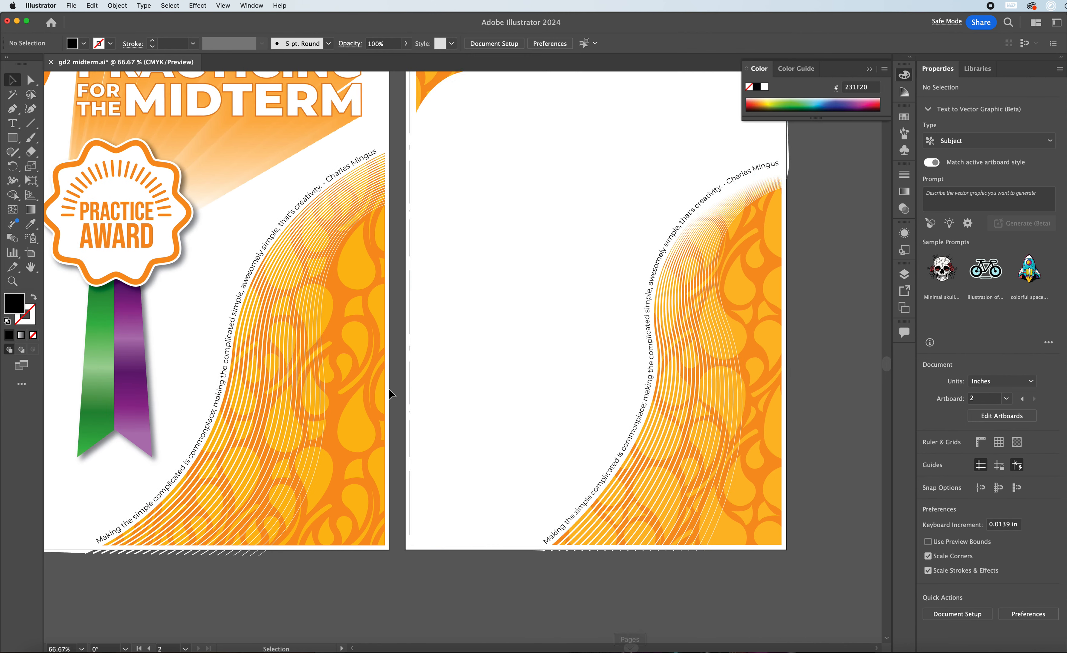
scroll(650, 364, up, 3)
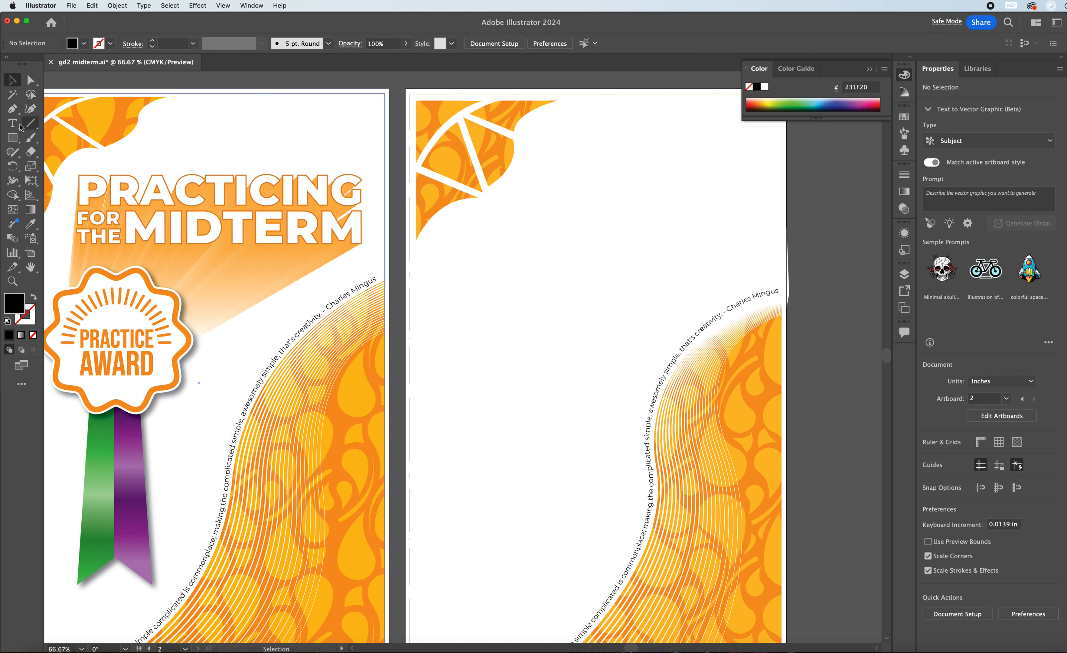
click(17, 125)
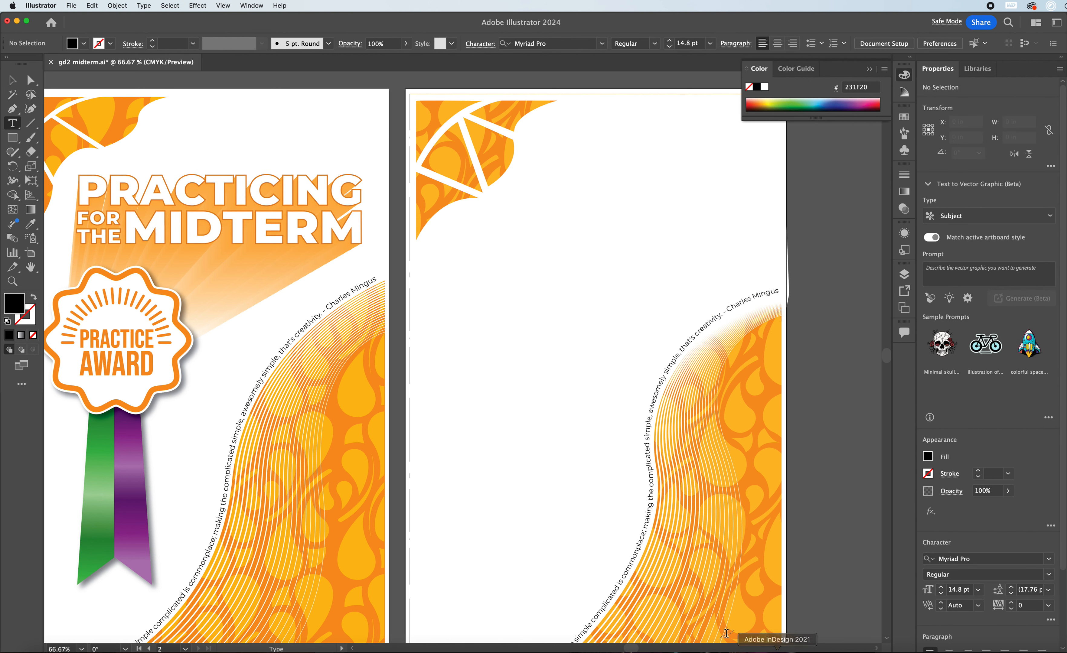
scroll(632, 648, right, 2)
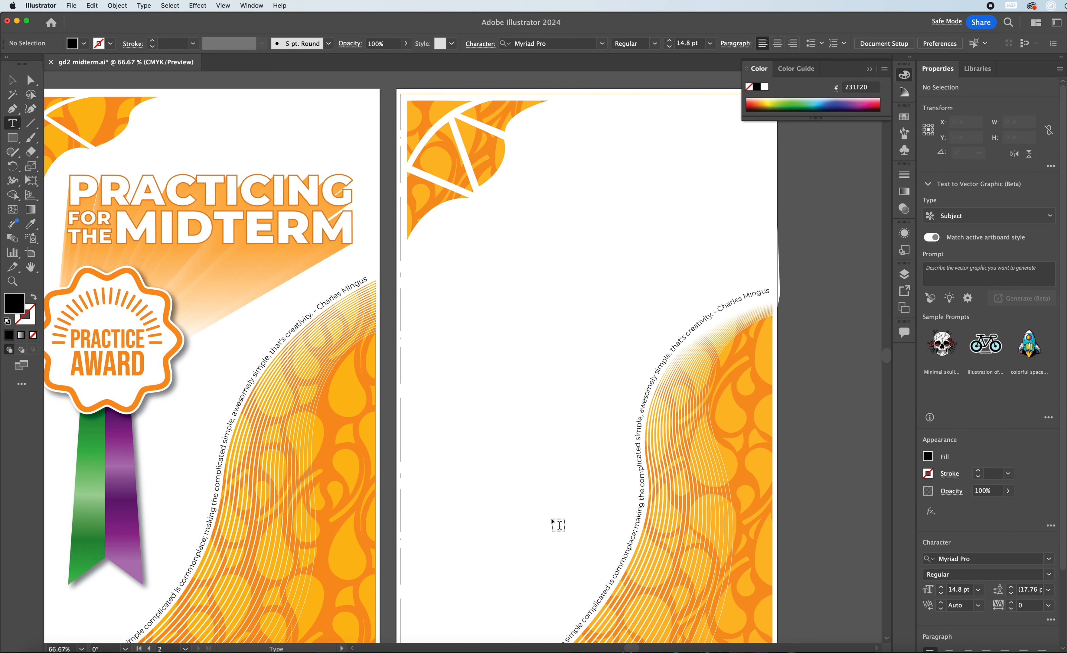
click(13, 80)
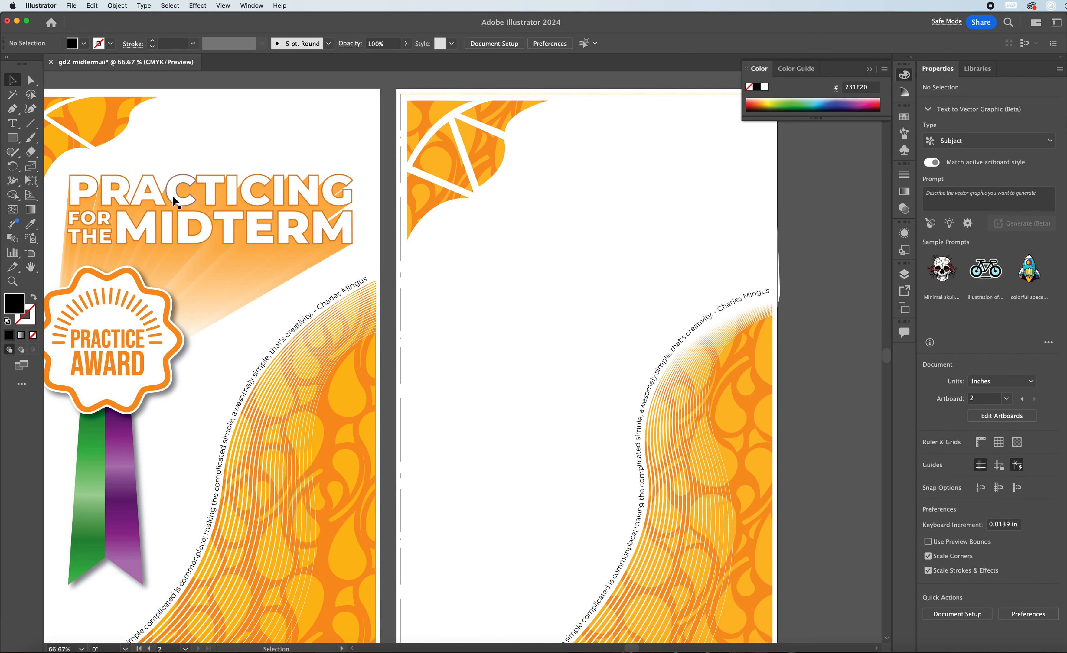
Step: Copy the white PRACTICING FOR THE MIDTERM title onto the empty canvas beside the second artboard and deselect it
click(199, 179)
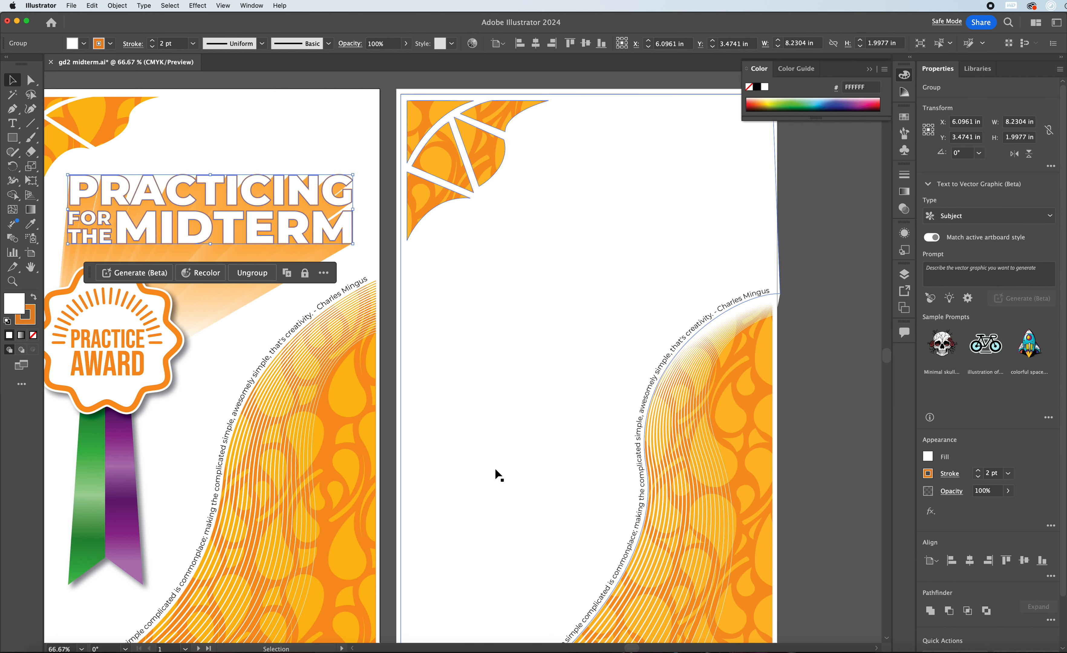
drag(631, 648, 660, 648)
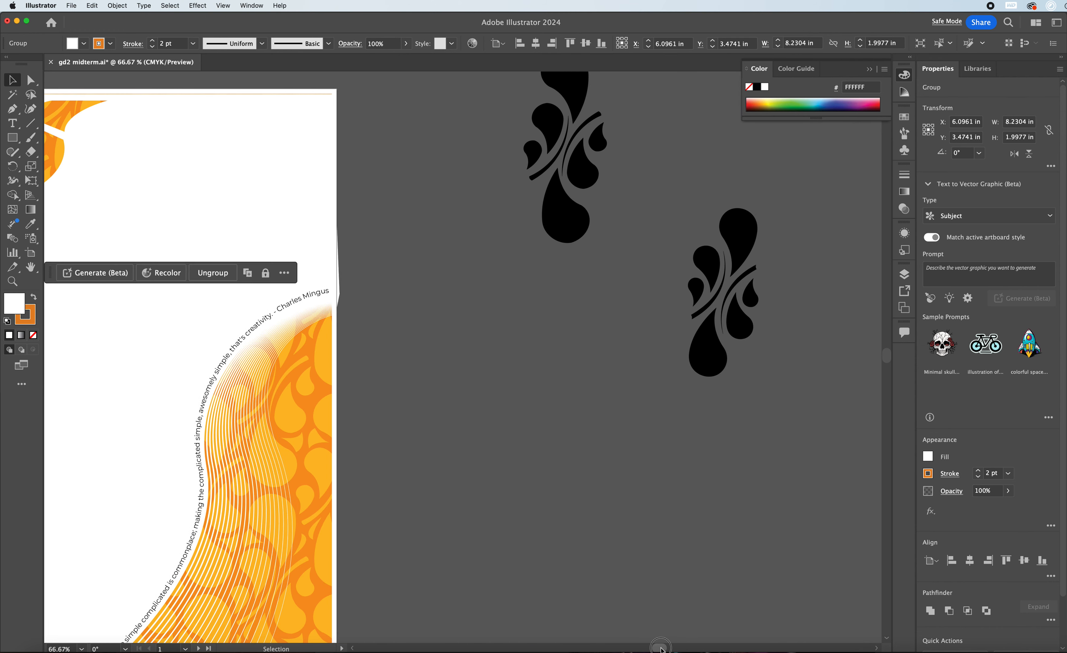
key(super+v)
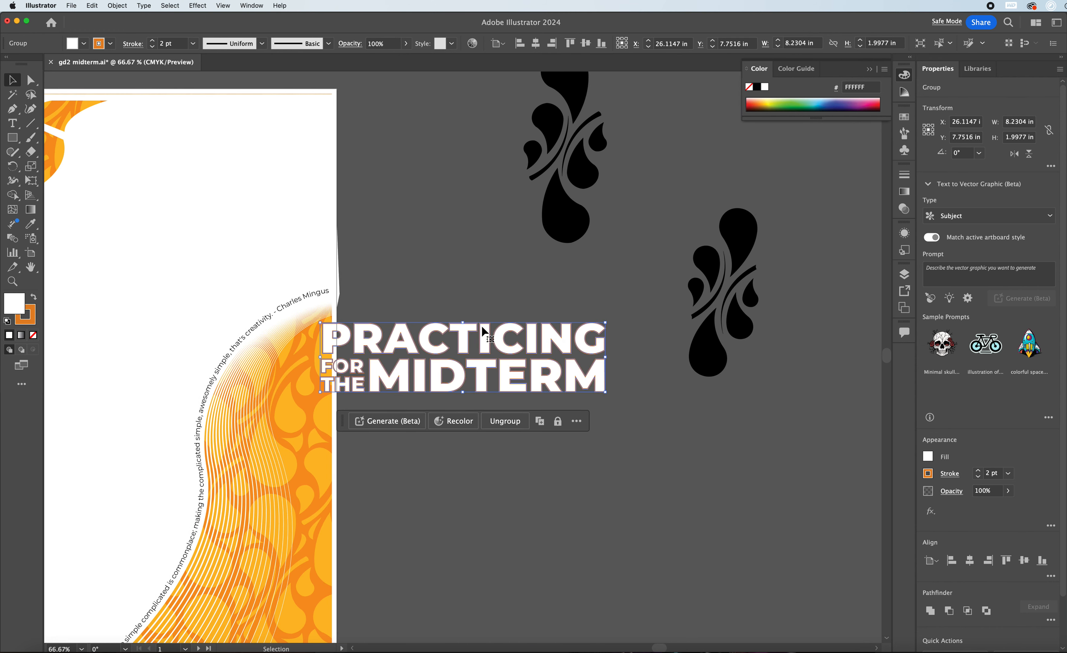
drag(482, 325, 549, 298)
key(super+shift+a)
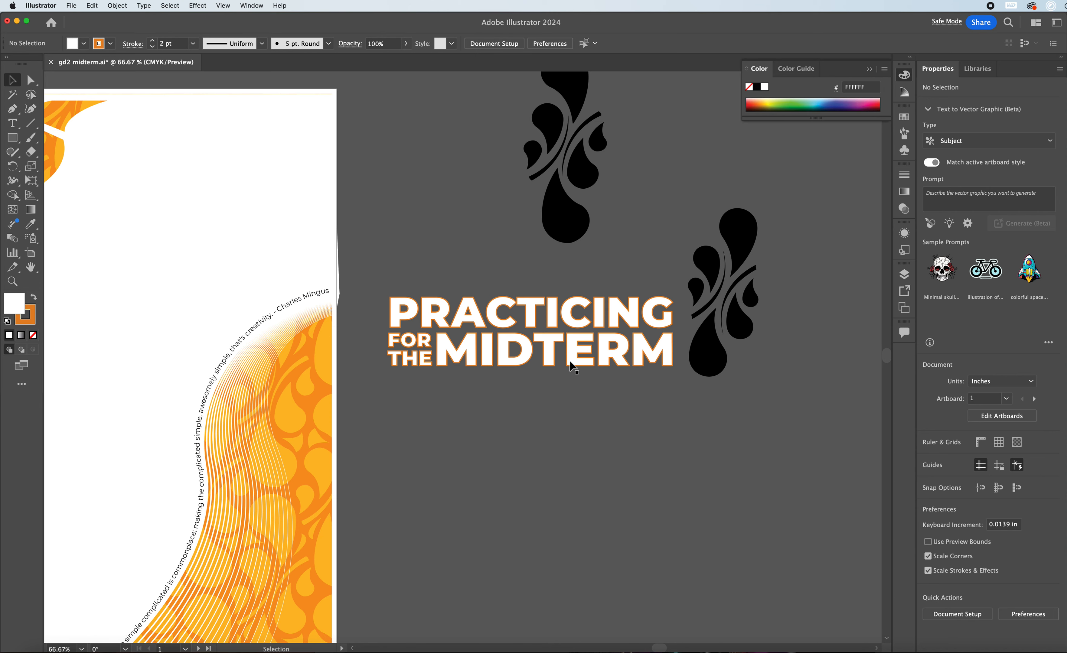
Step: Create a text area about 9 by 3.7 in below the copied title, containing "Practicing FOr the midterm"
scroll(515, 443, down, 5)
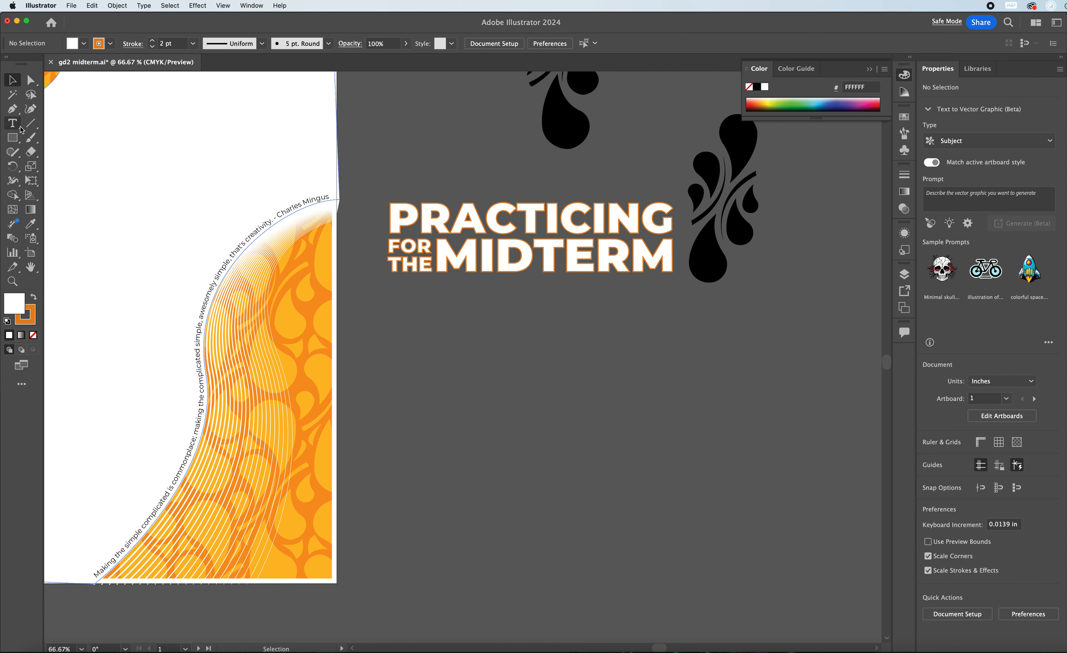
click(13, 124)
drag(393, 321, 704, 450)
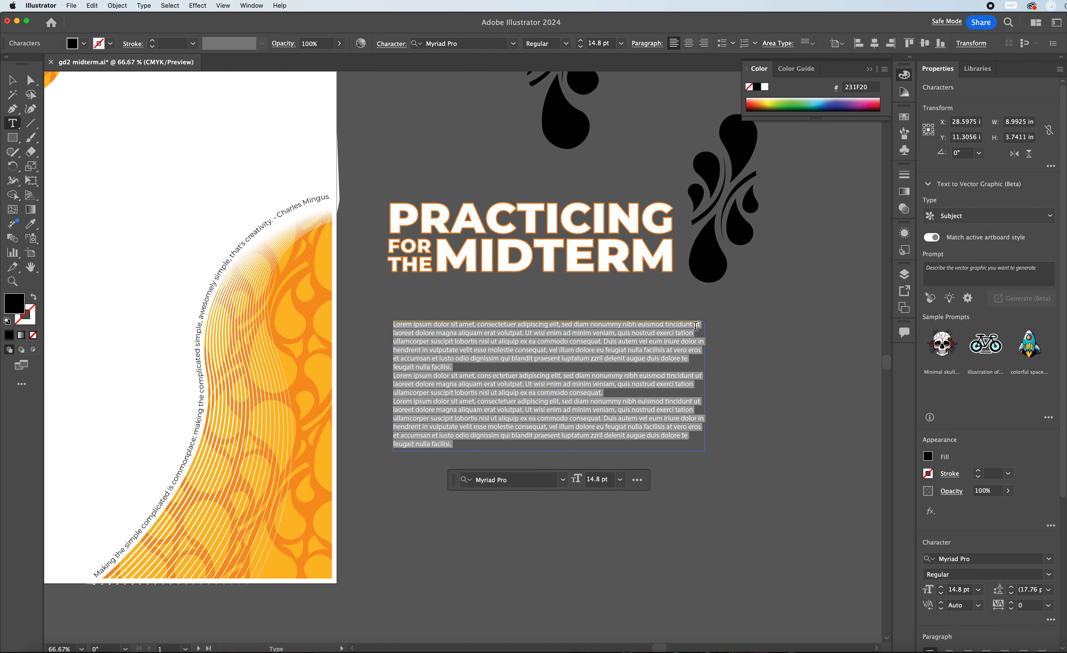
text(Practicing)
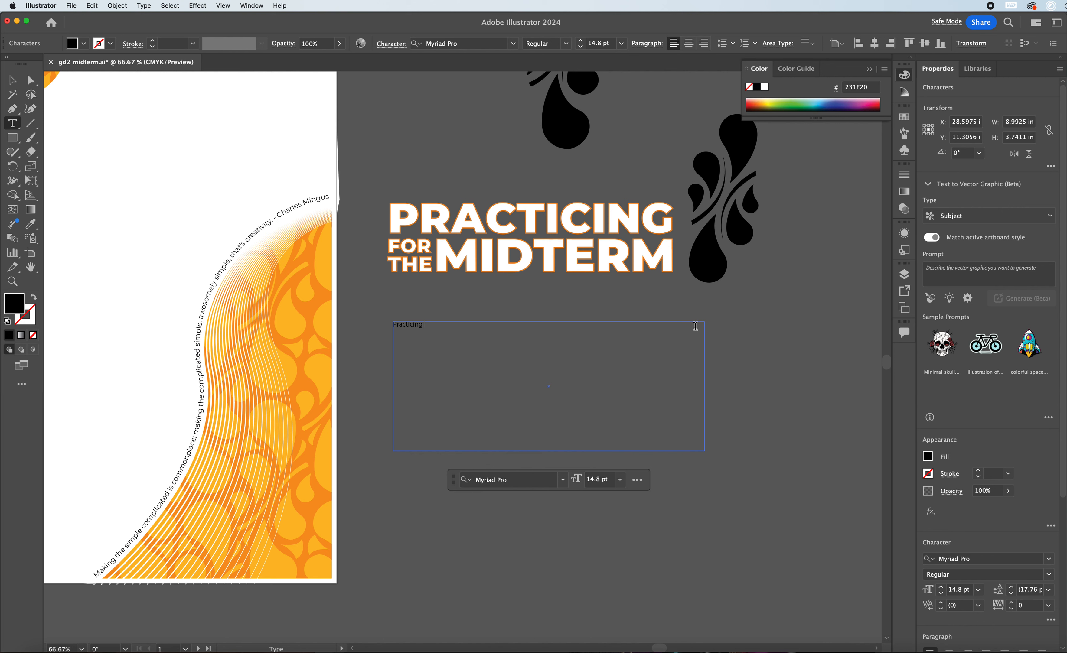
text( FOr the midterm)
Step: Set the font size of the new title text to 47 pt
triple_click(436, 329)
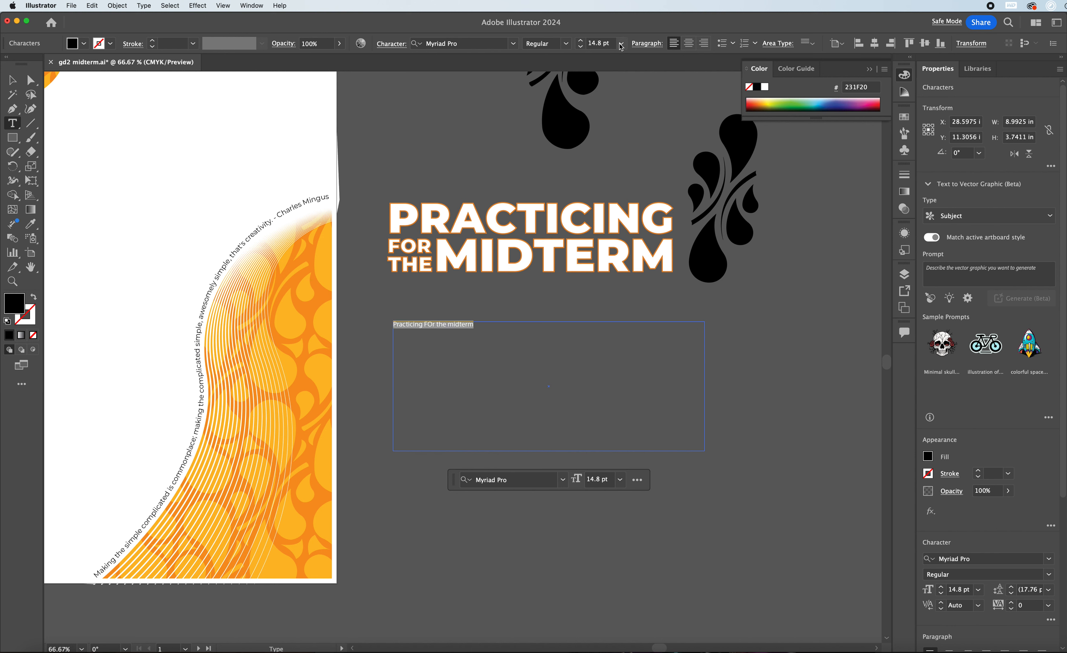
click(581, 42)
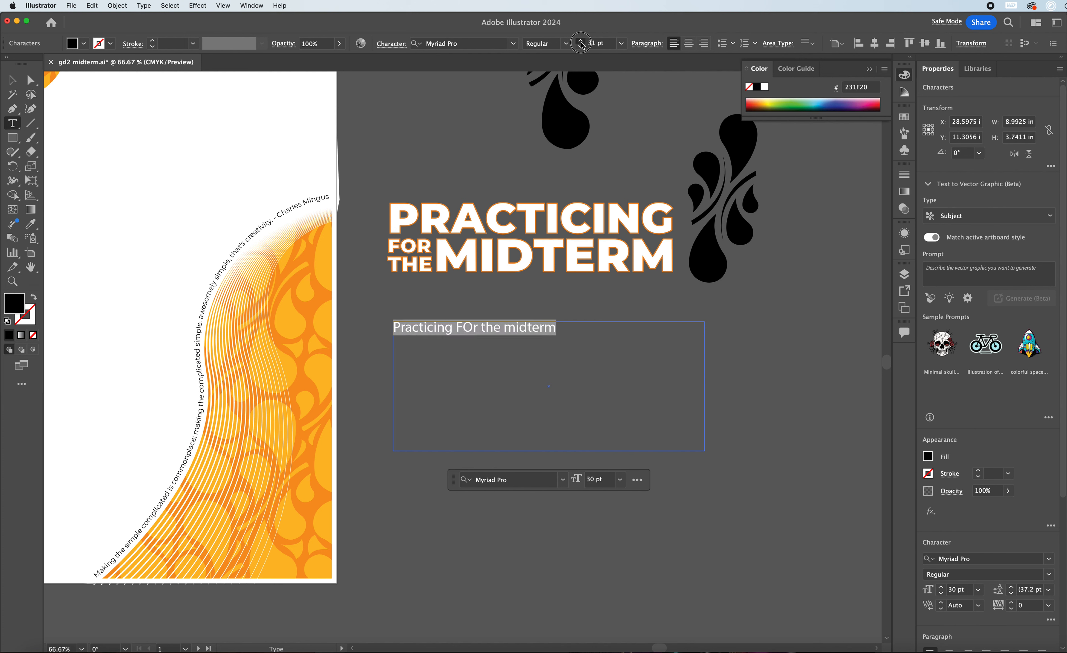
click(581, 42)
click(581, 42)
click(582, 42)
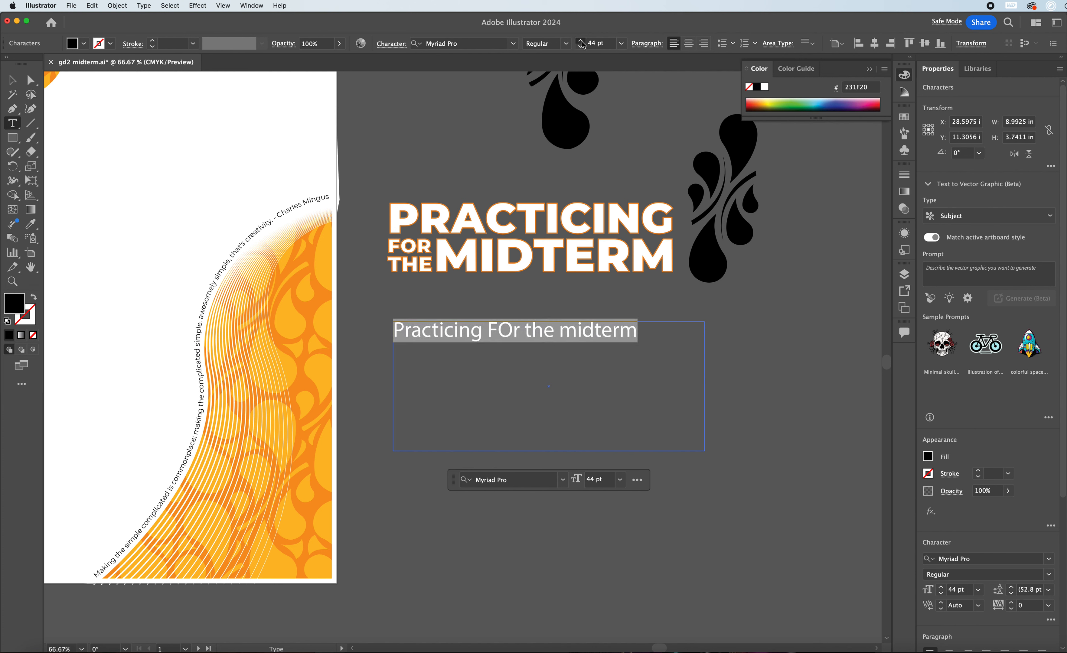
click(581, 42)
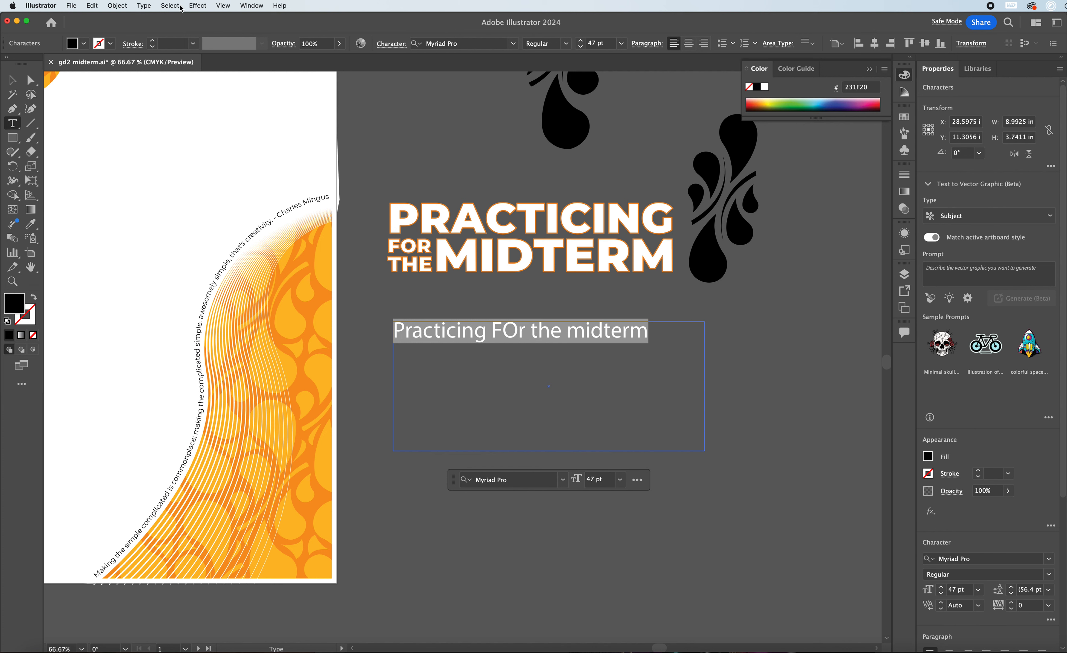
Step: Convert the entire new title text to uppercase
click(504, 333)
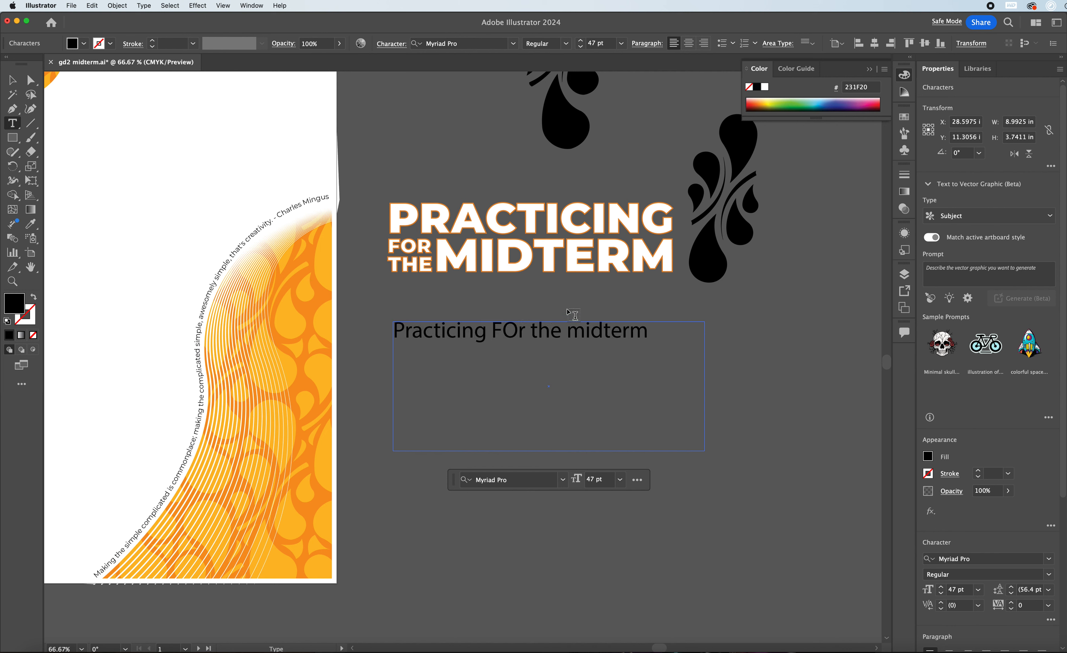
triple_click(551, 329)
click(550, 330)
triple_click(519, 334)
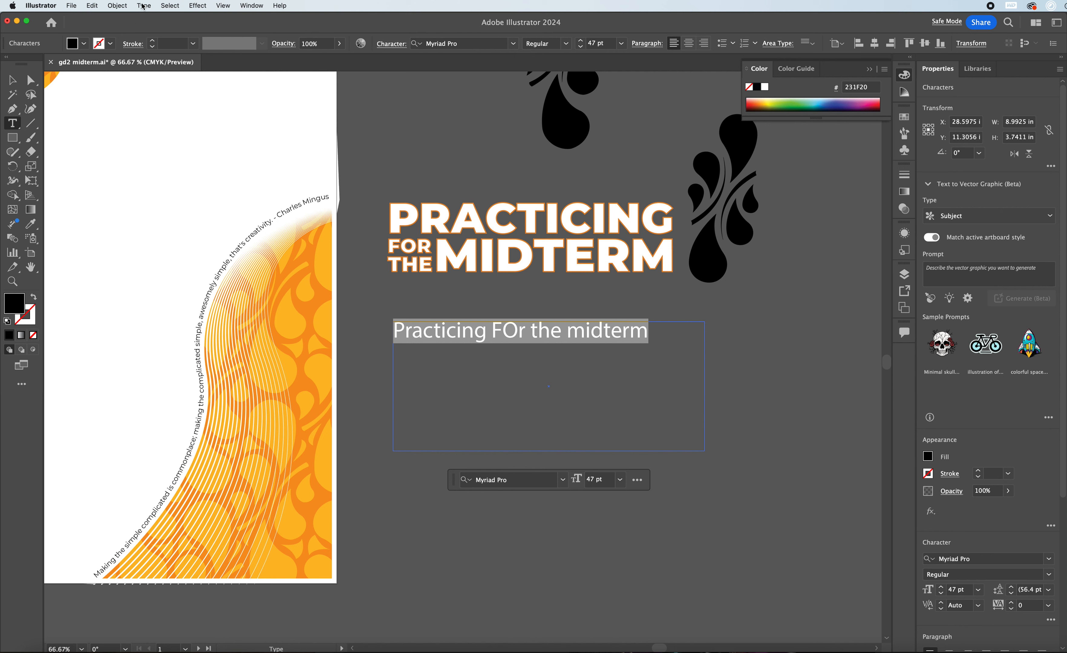
click(116, 6)
mouse_move(147, 4)
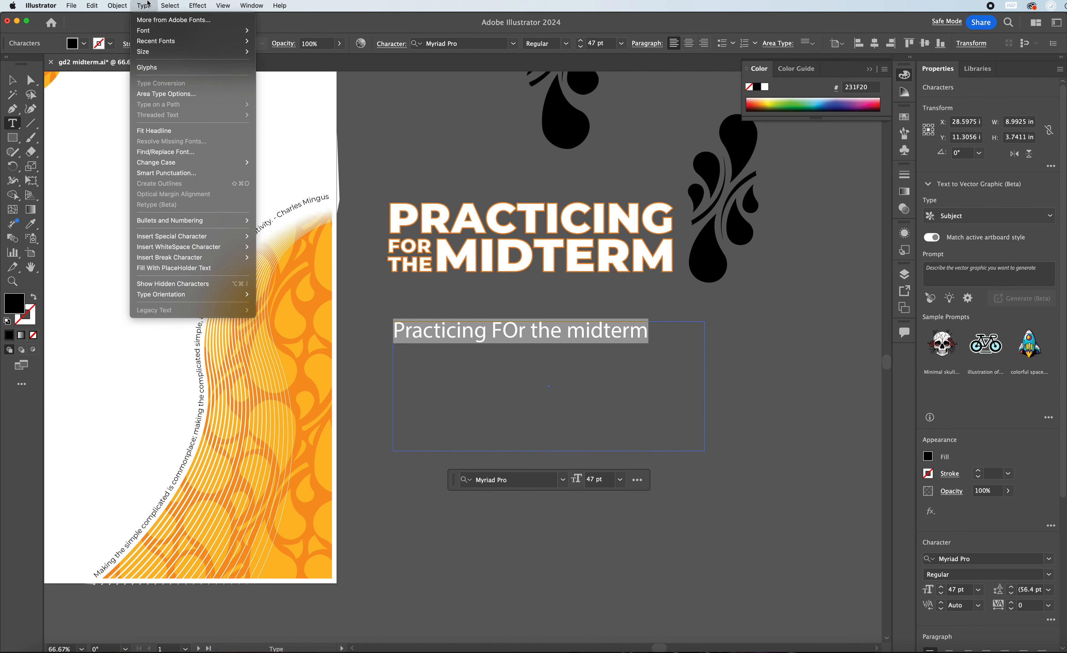
mouse_move(190, 162)
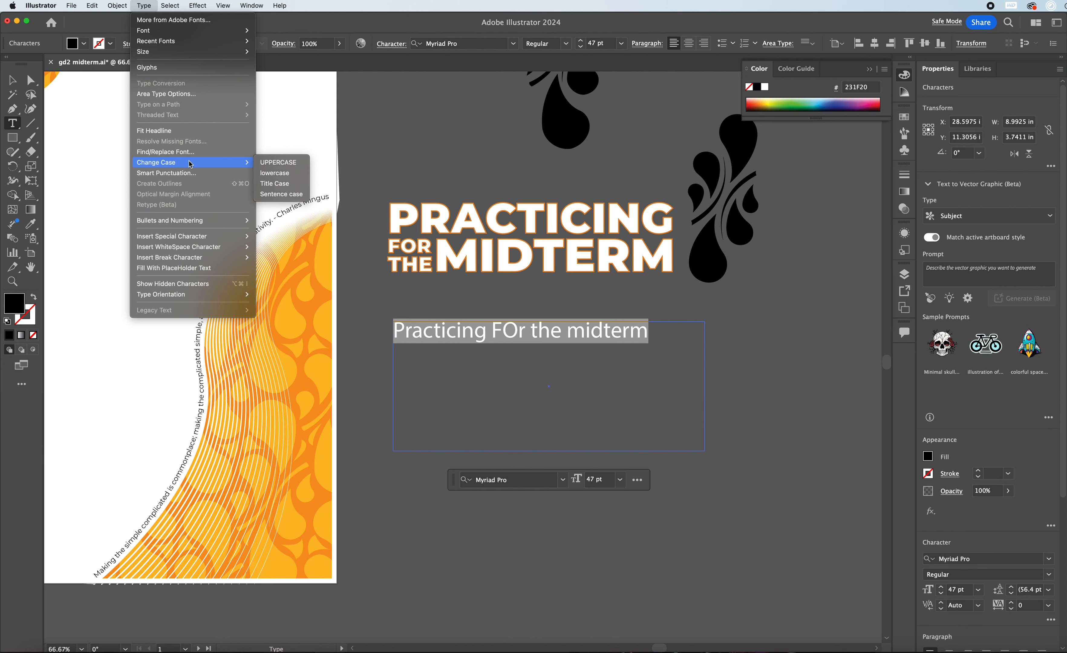
click(278, 163)
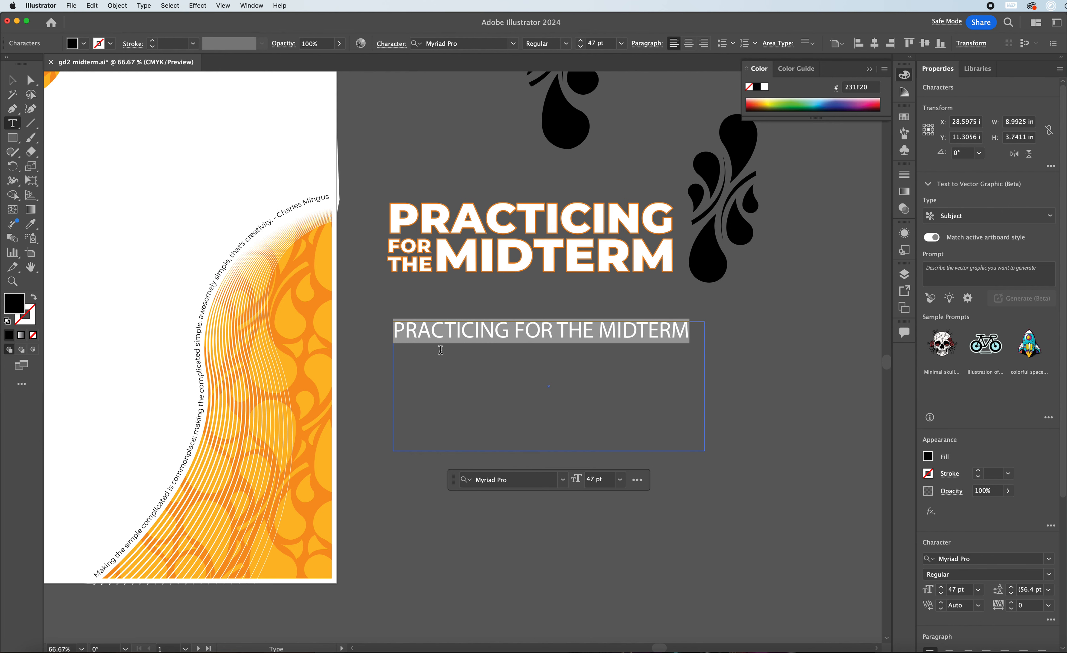
Step: Break the new title into three lines: PRACTICING, FOR, and THE MIDTERM
click(516, 330)
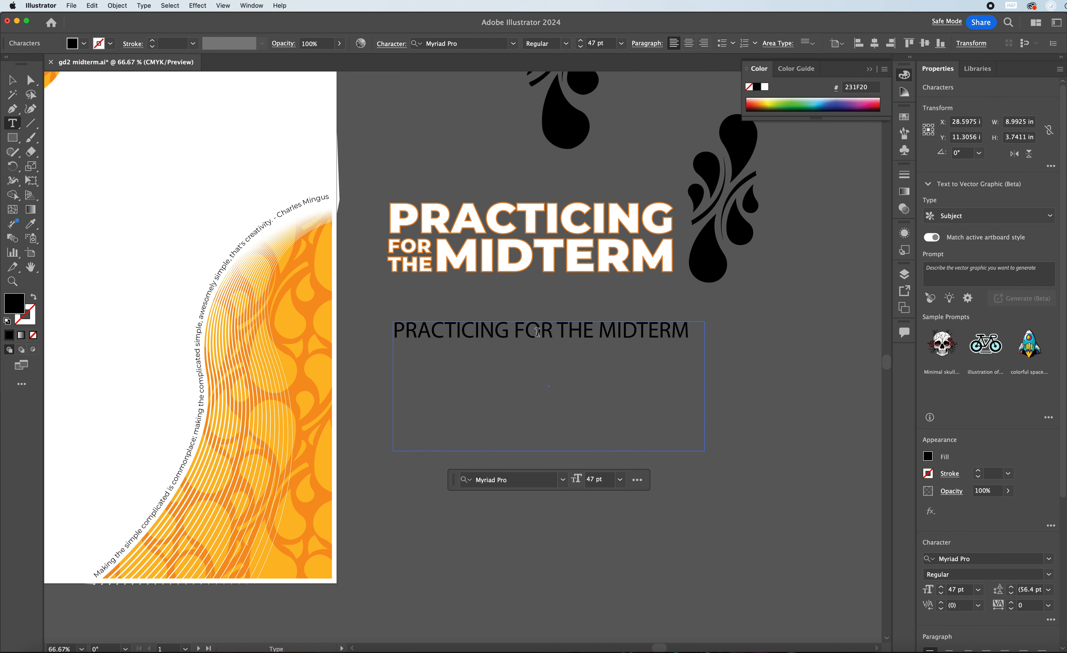
key(Return)
click(438, 362)
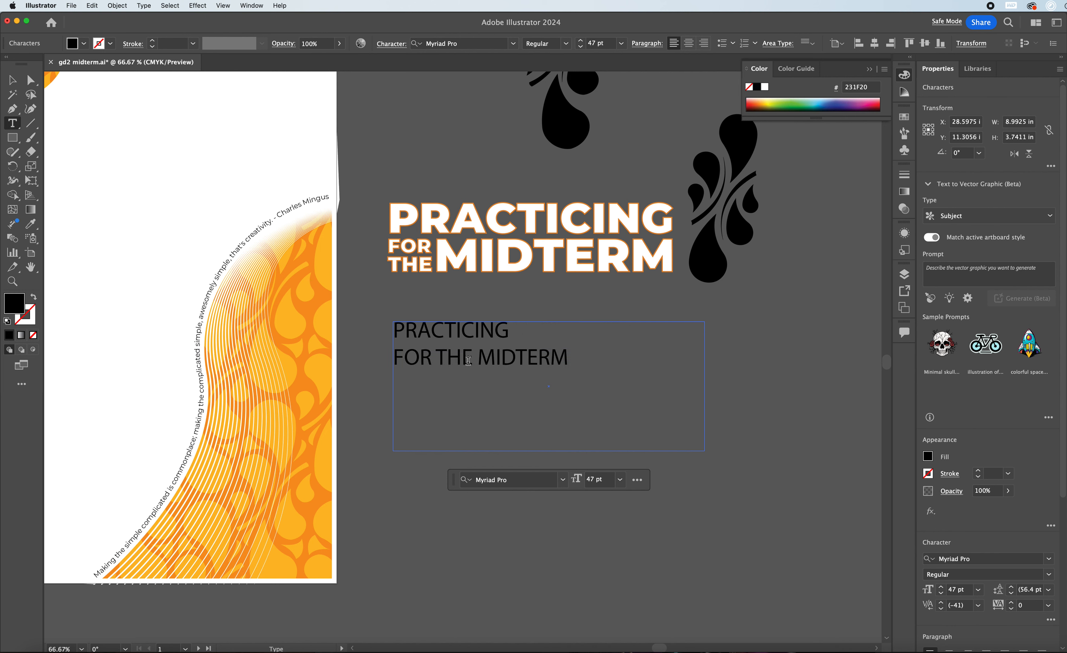
key(Return)
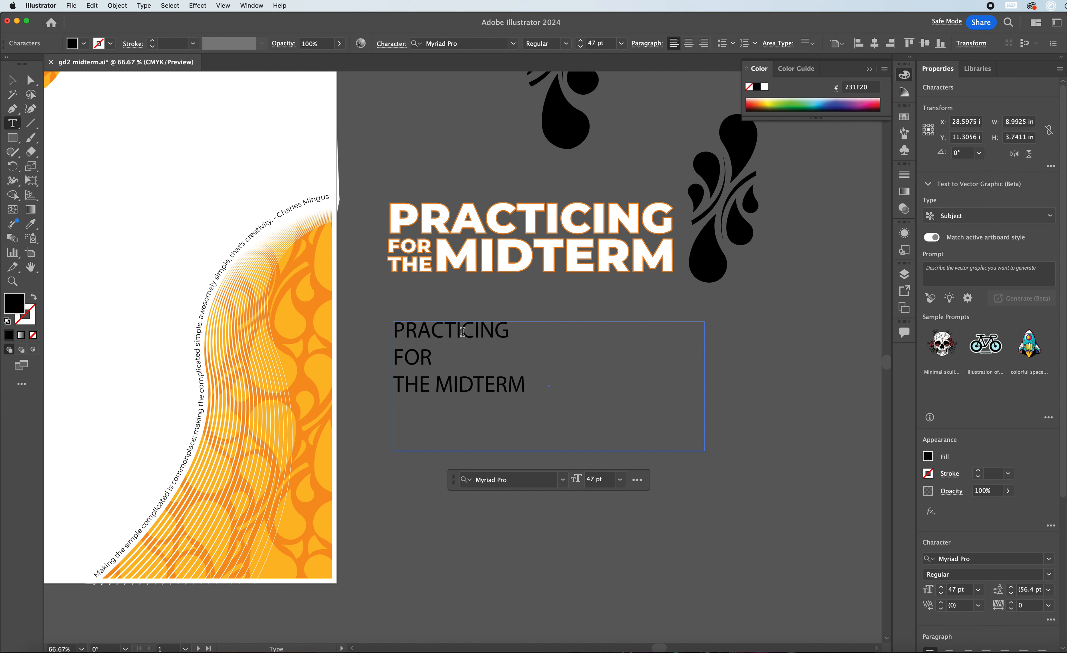
Step: Change the font of all three title lines to Montserrat Black
key(super+a)
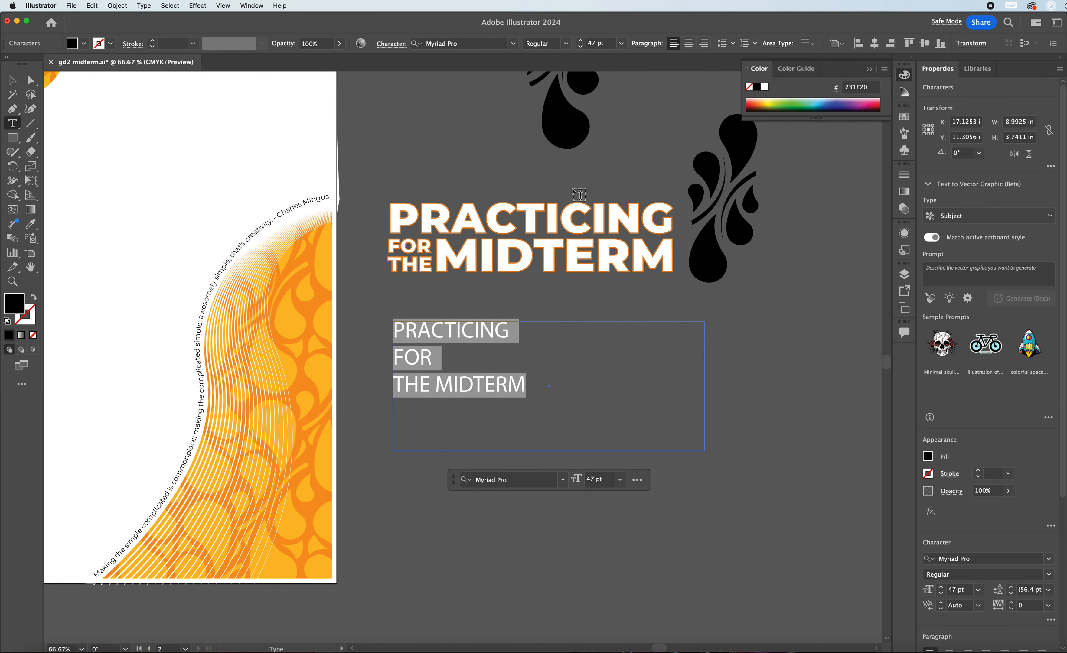
click(514, 44)
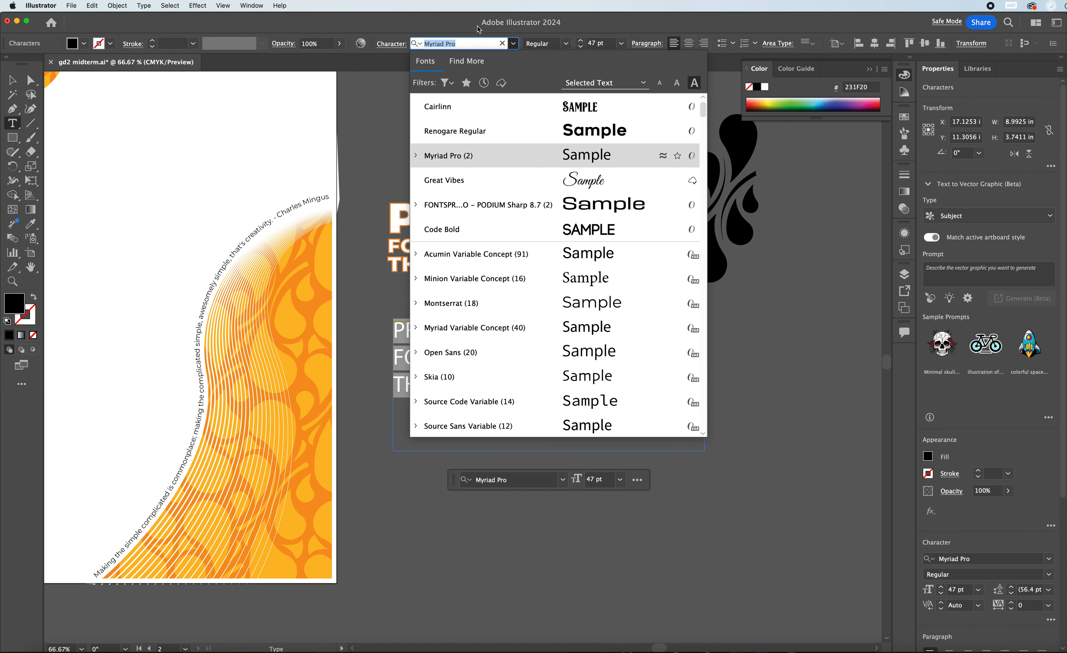
text(mon)
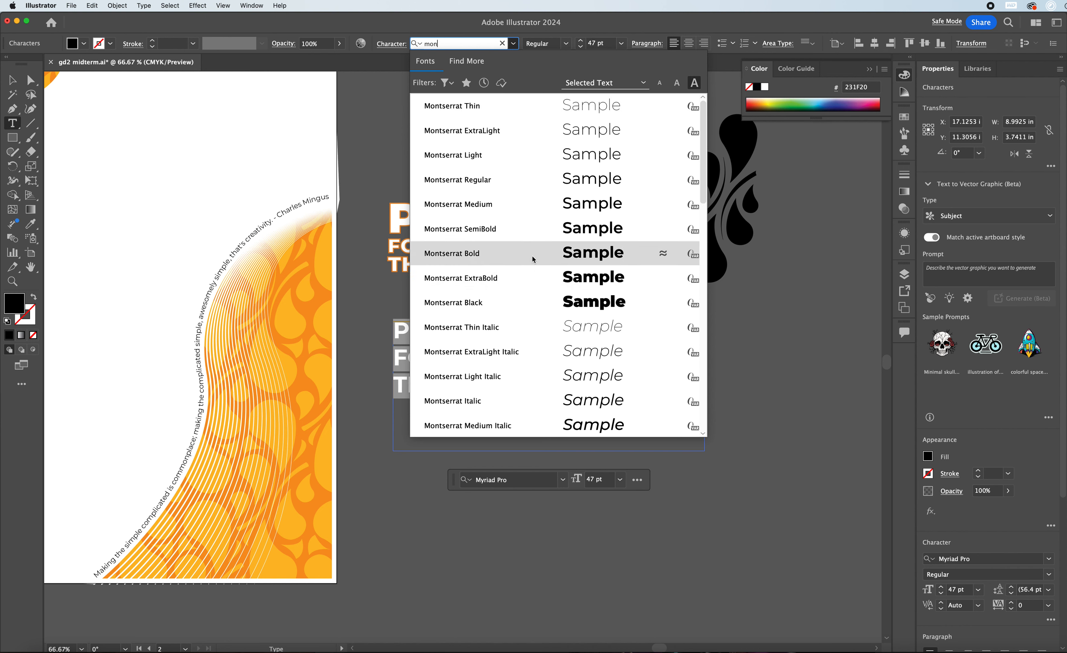
click(519, 300)
click(497, 332)
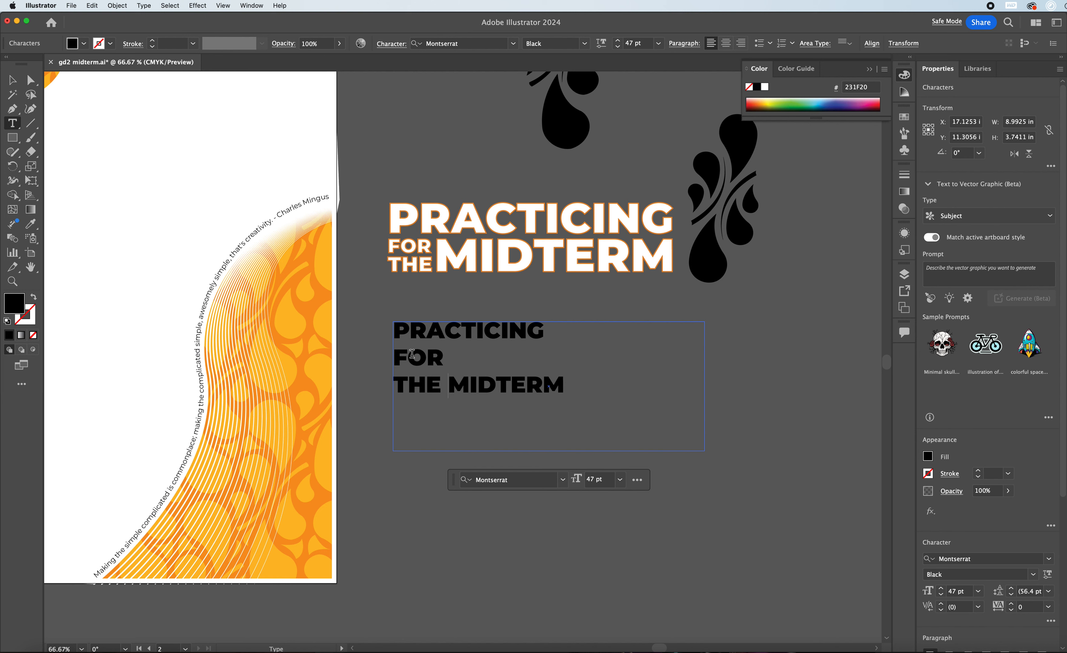
Step: Display the Character settings for the new title text
drag(396, 335, 572, 388)
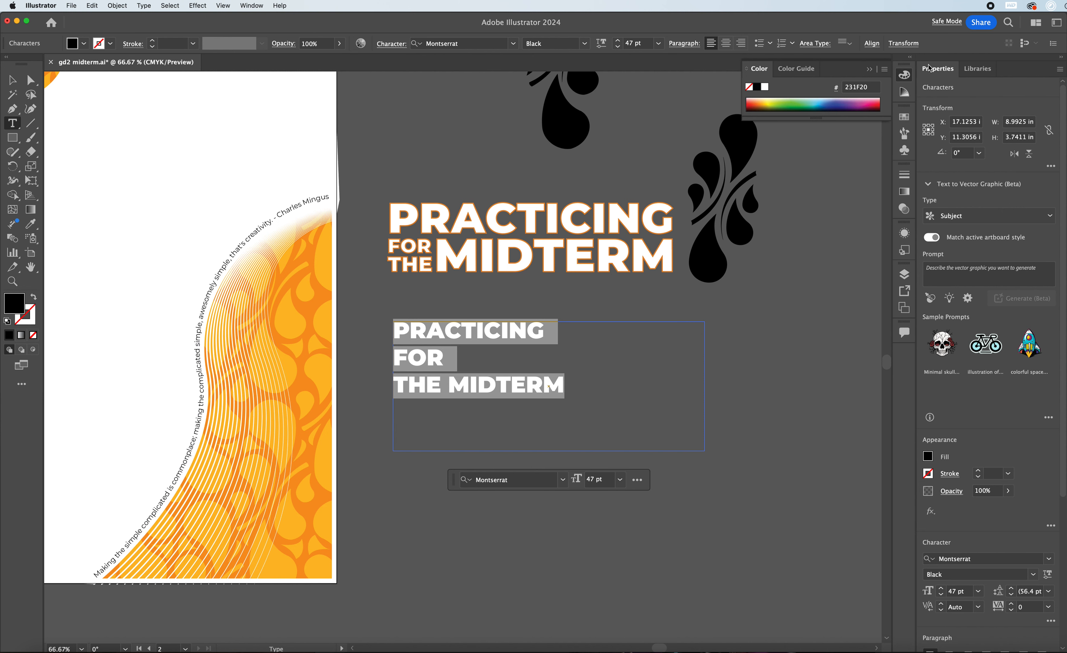
click(259, 5)
mouse_move(285, 60)
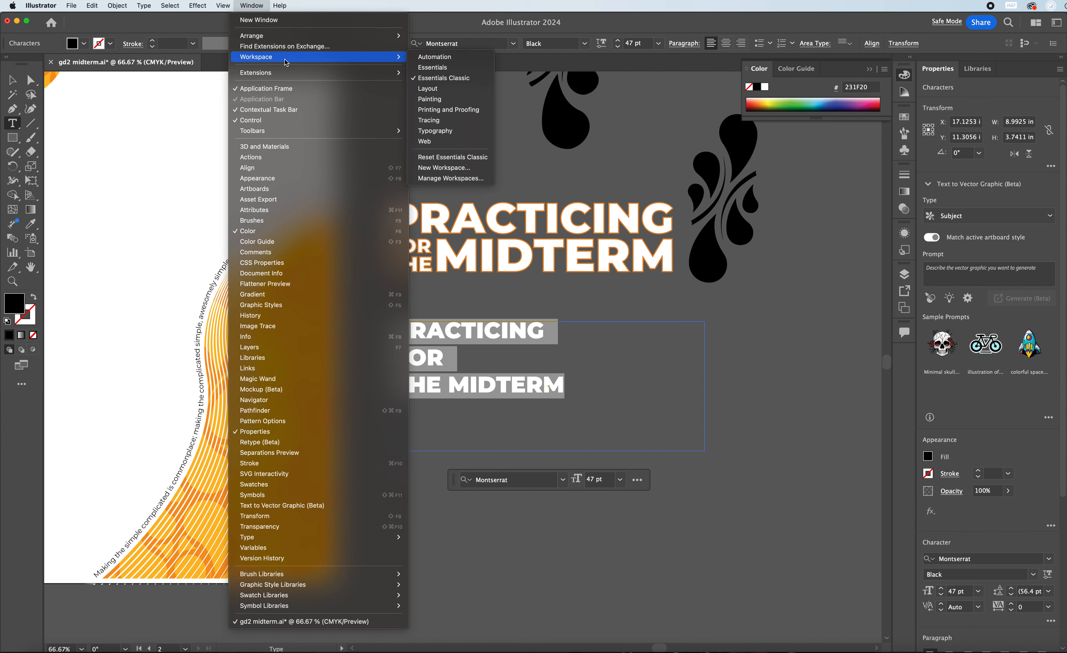
click(677, 22)
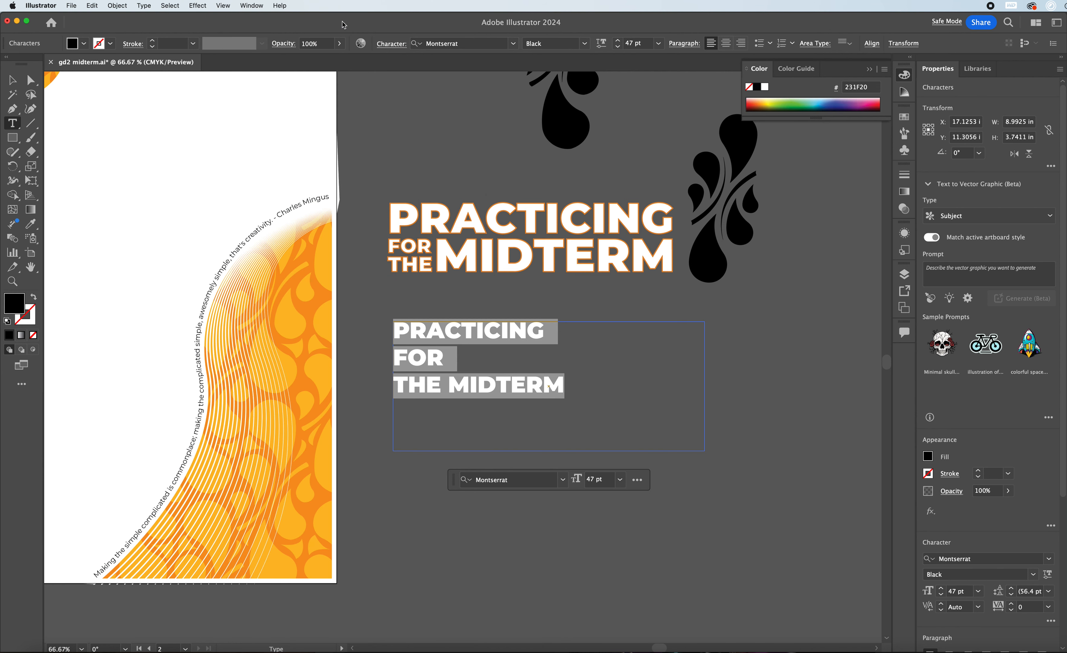
click(253, 5)
mouse_move(271, 512)
click(394, 512)
click(548, 364)
Step: Set all three title lines to 68 pt, and enlarge the word PRACTICING to 92 pt
drag(578, 392, 362, 317)
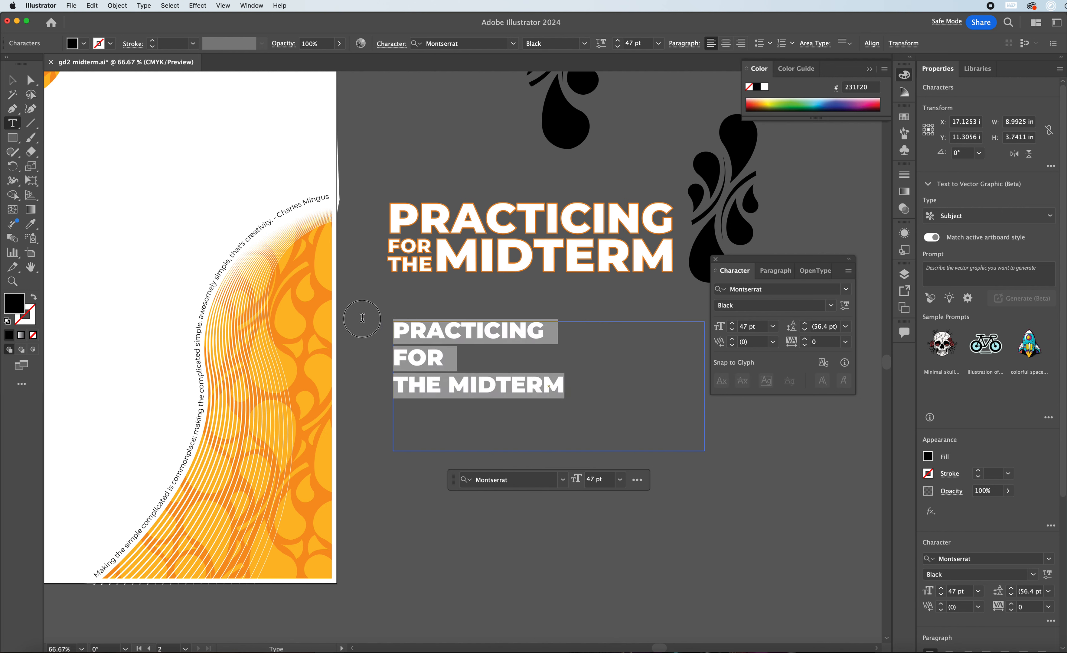
click(734, 327)
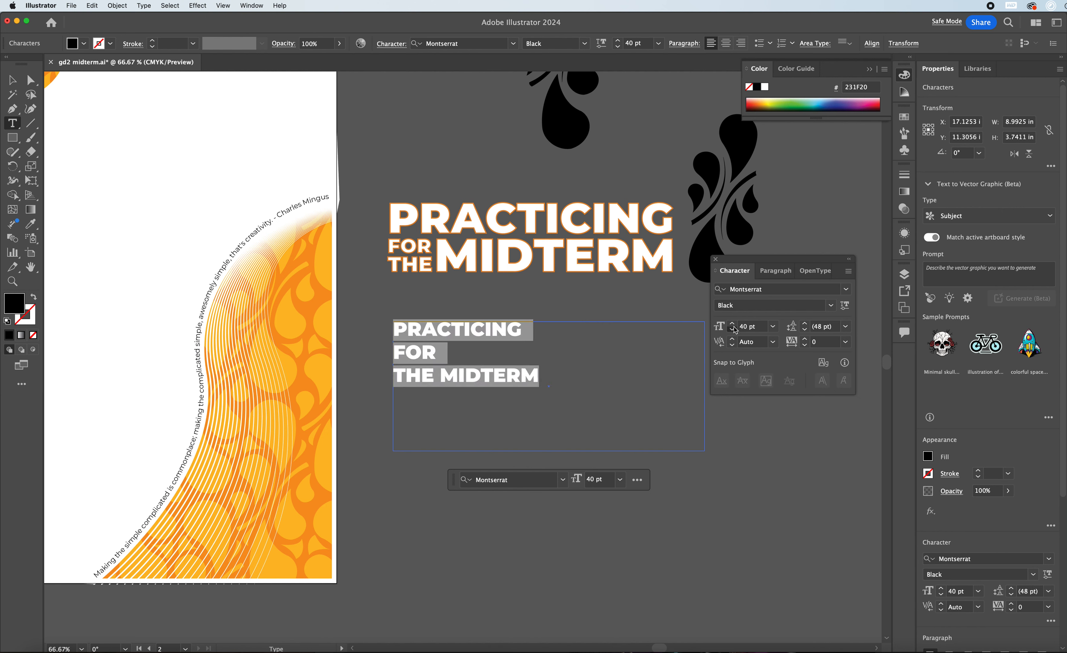
click(732, 326)
click(732, 326)
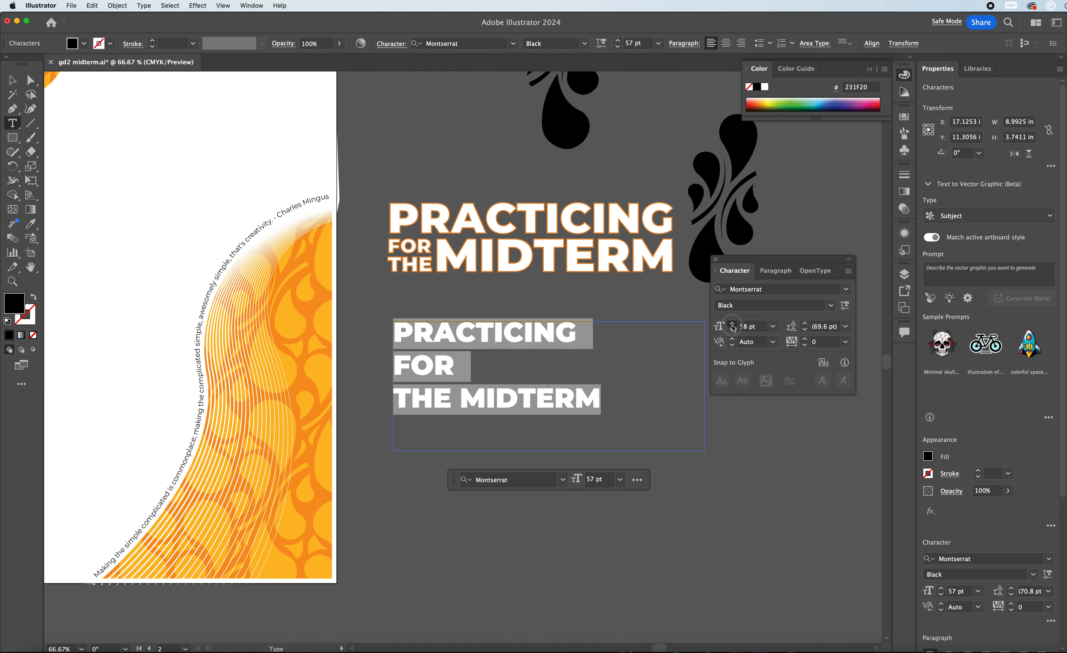
drag(612, 335, 364, 336)
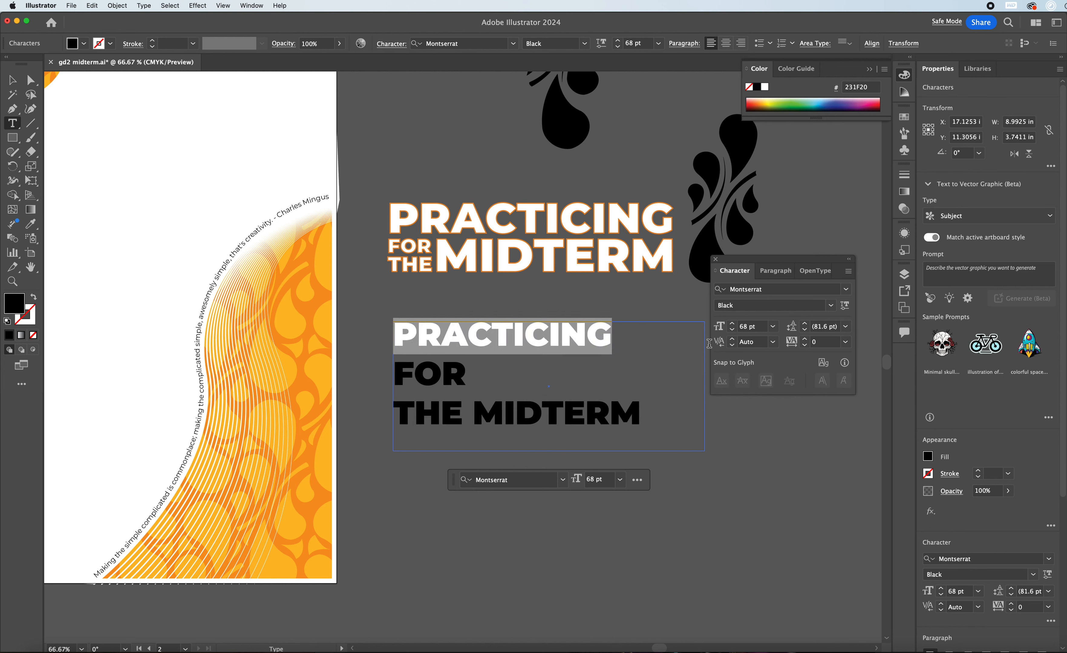
click(732, 326)
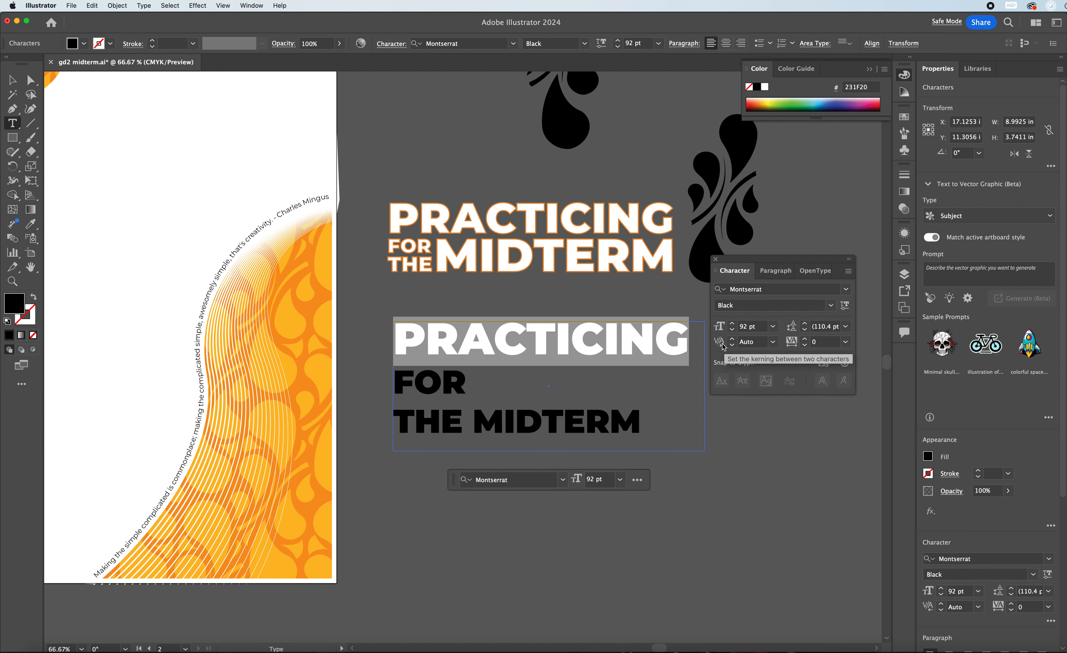
Step: Try to reduce the kerning across the whole word PRACTICING
click(732, 345)
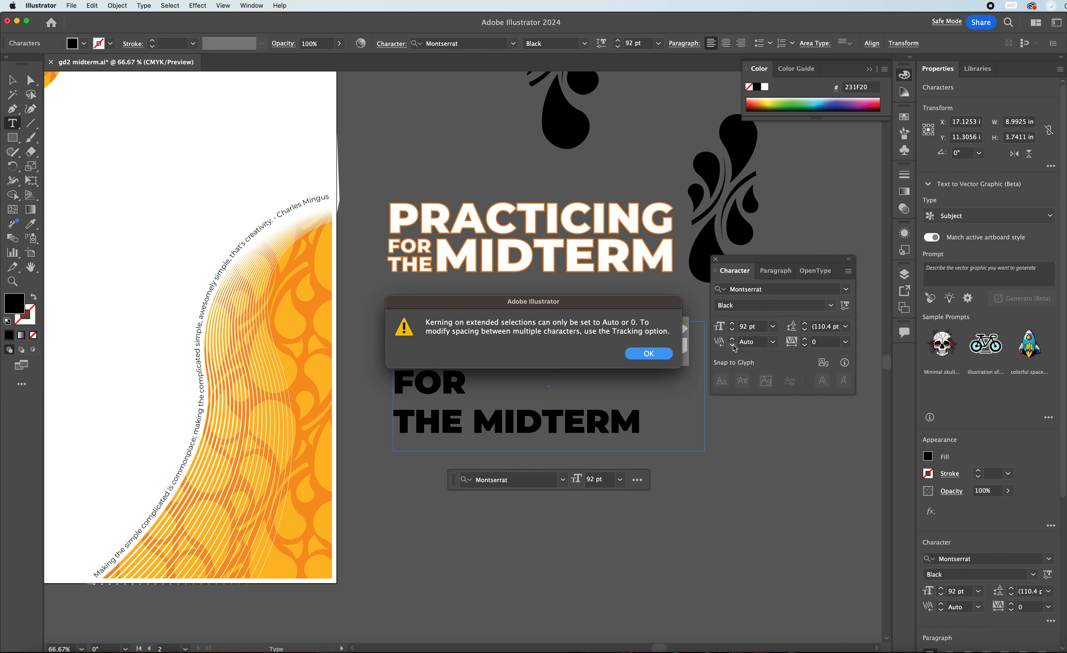
click(648, 354)
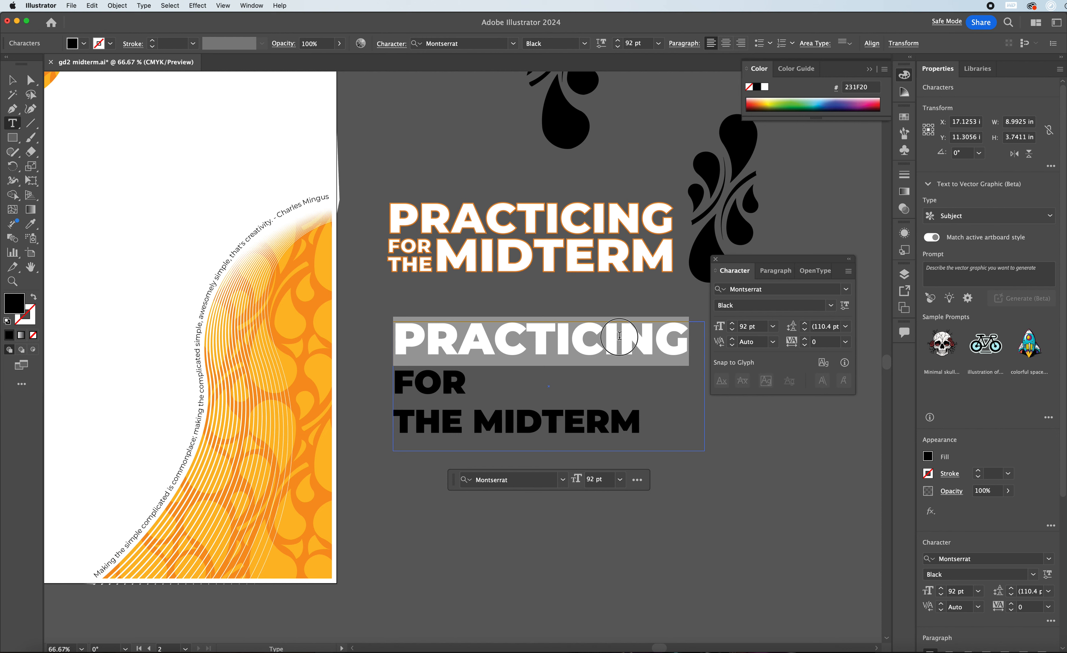
Step: Set the tracking of the PRACTICING line in the new title to 20
drag(604, 337, 655, 338)
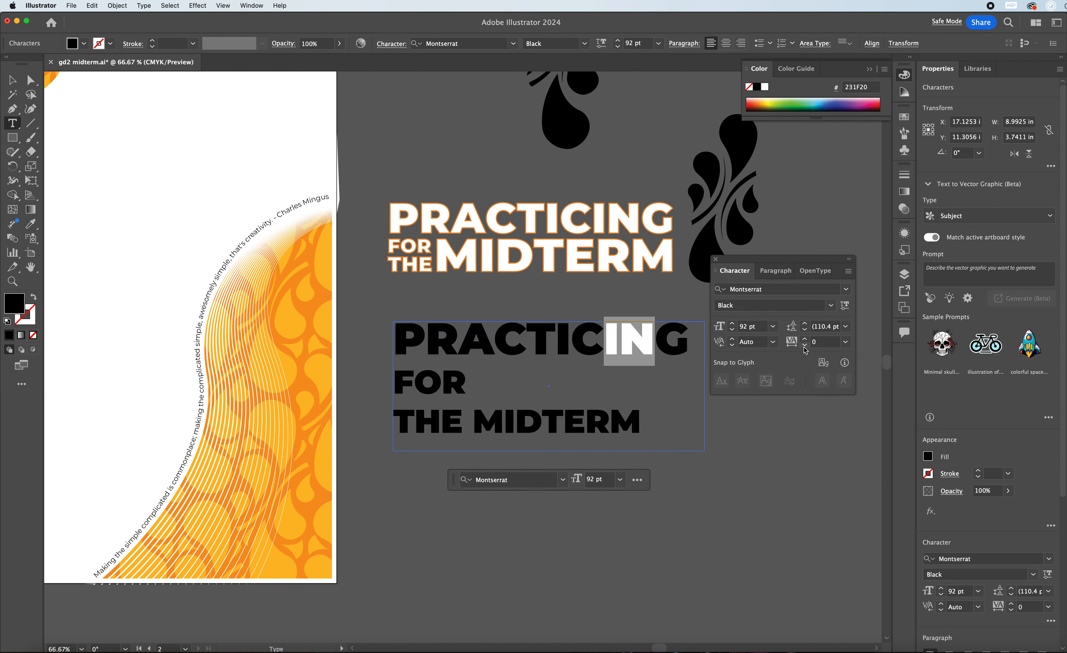
triple_click(617, 340)
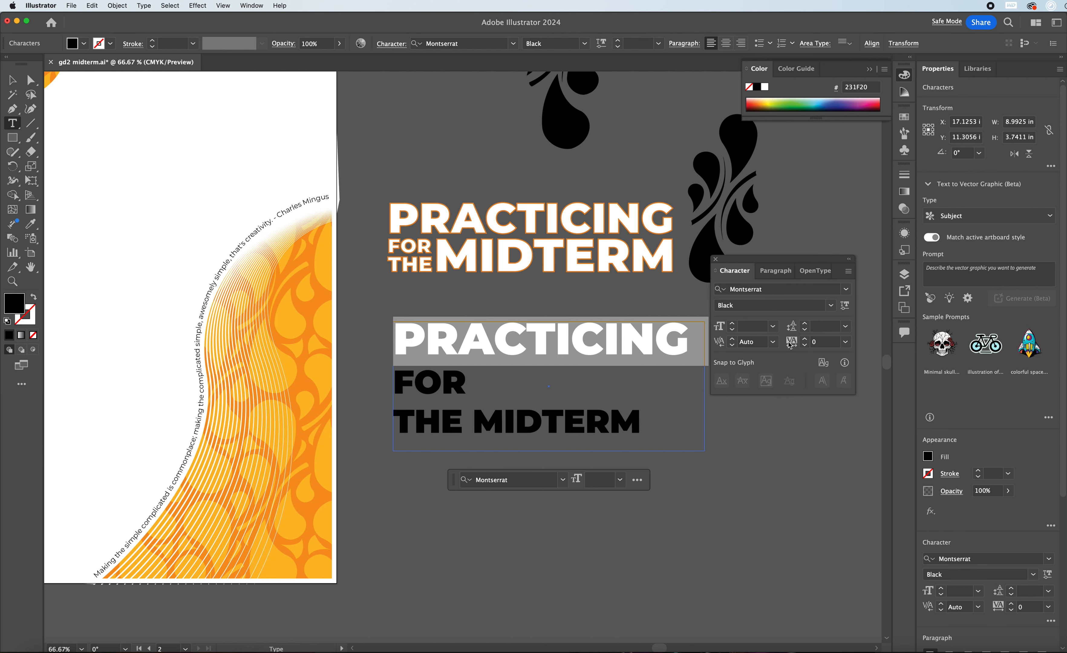
click(805, 340)
click(806, 341)
click(806, 341)
click(806, 341)
click(805, 341)
click(806, 342)
click(806, 341)
click(806, 342)
click(806, 341)
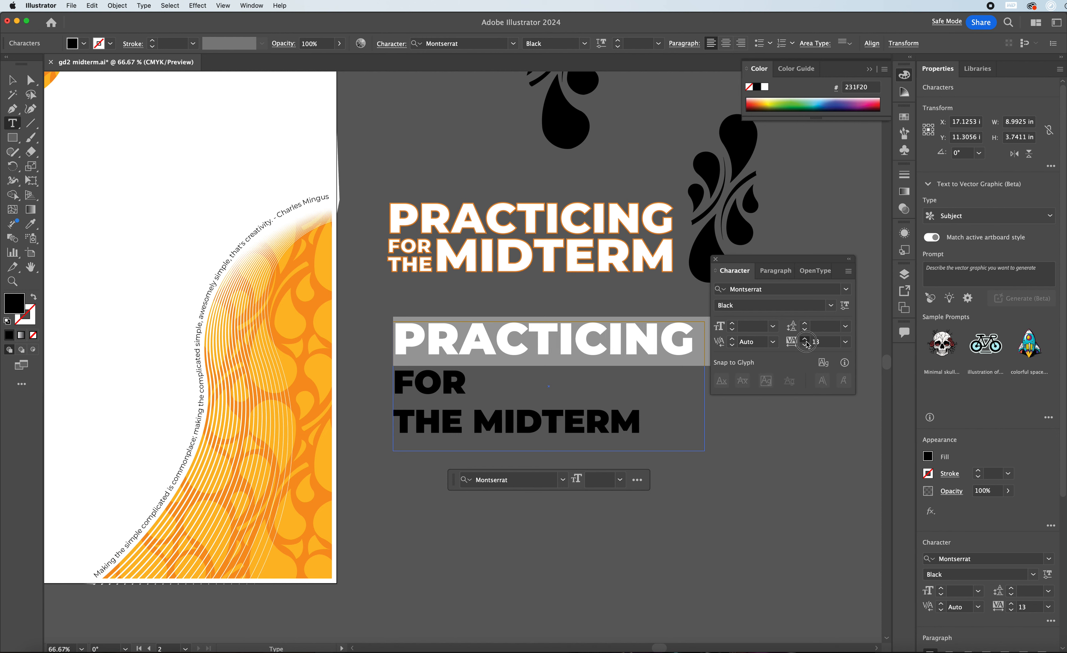
click(806, 341)
click(806, 341)
click(806, 341)
click(806, 341)
click(806, 341)
click(806, 341)
click(806, 341)
click(806, 341)
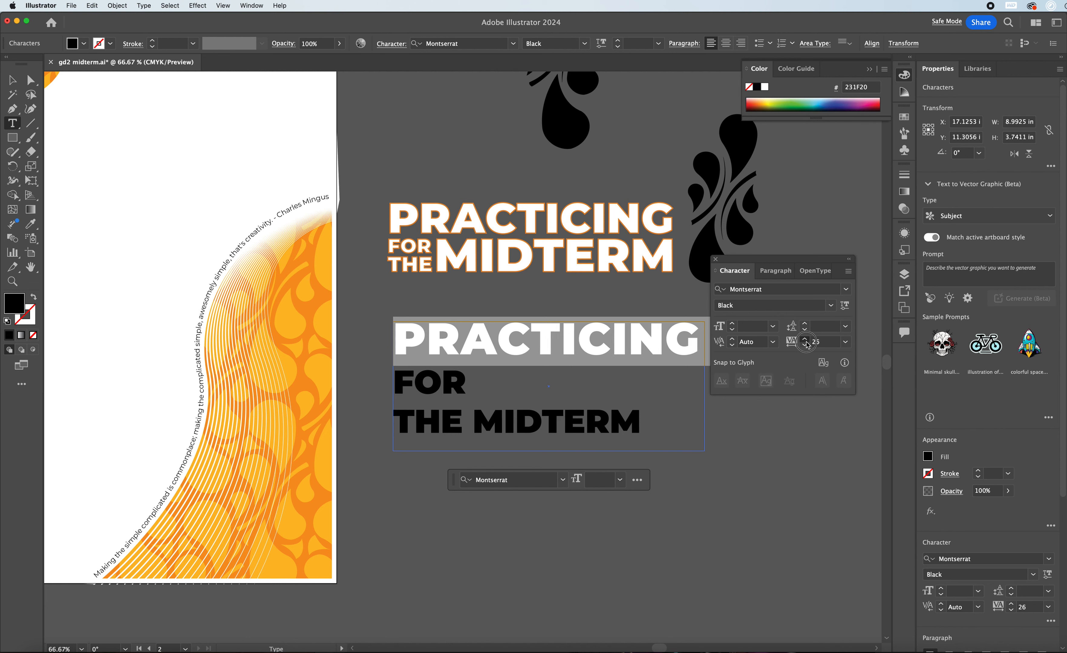
click(806, 341)
click(806, 341)
click(806, 341)
click(804, 347)
click(804, 347)
click(804, 347)
click(804, 347)
click(804, 347)
click(805, 347)
click(804, 346)
click(804, 347)
click(805, 347)
Step: Tighten the leading of the words FOR THE in the new title to 60 pt
click(441, 372)
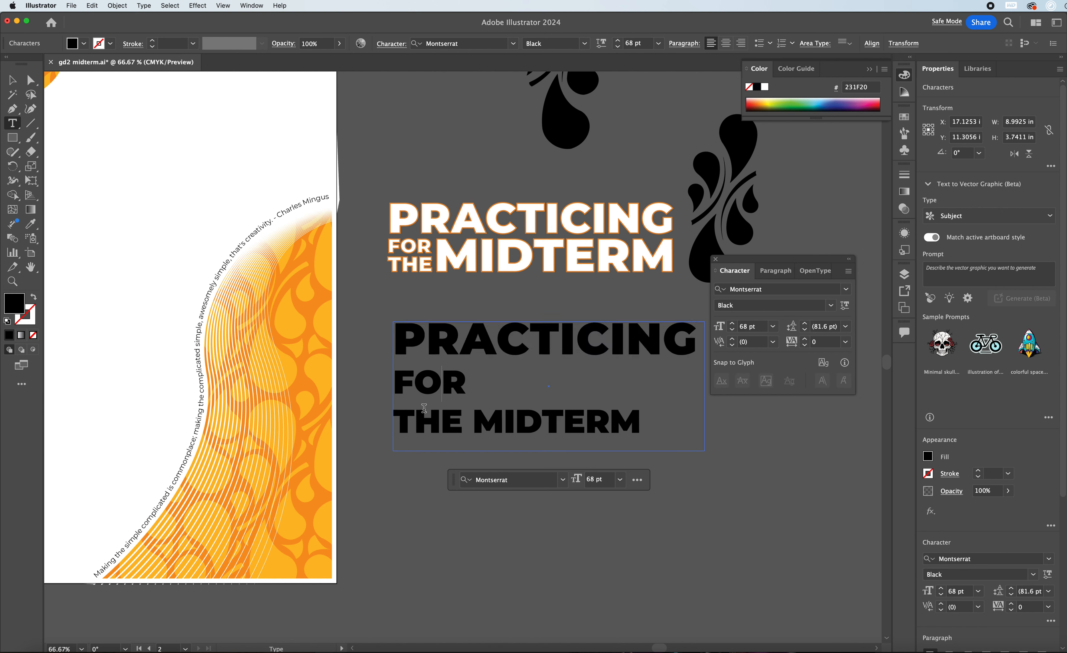
drag(463, 381, 394, 373)
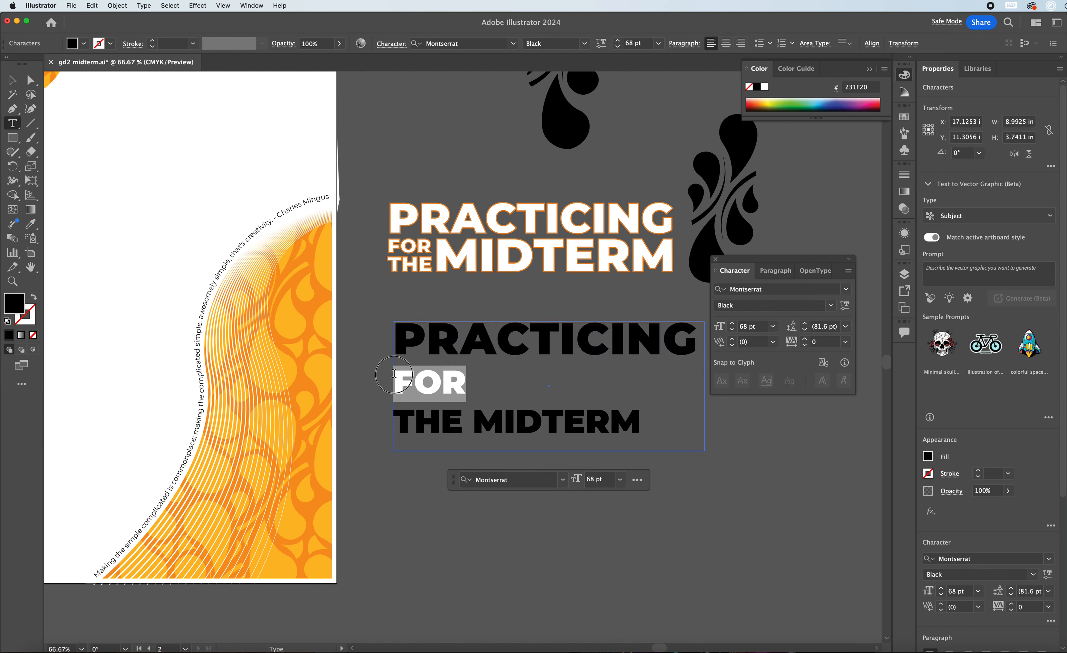
click(417, 380)
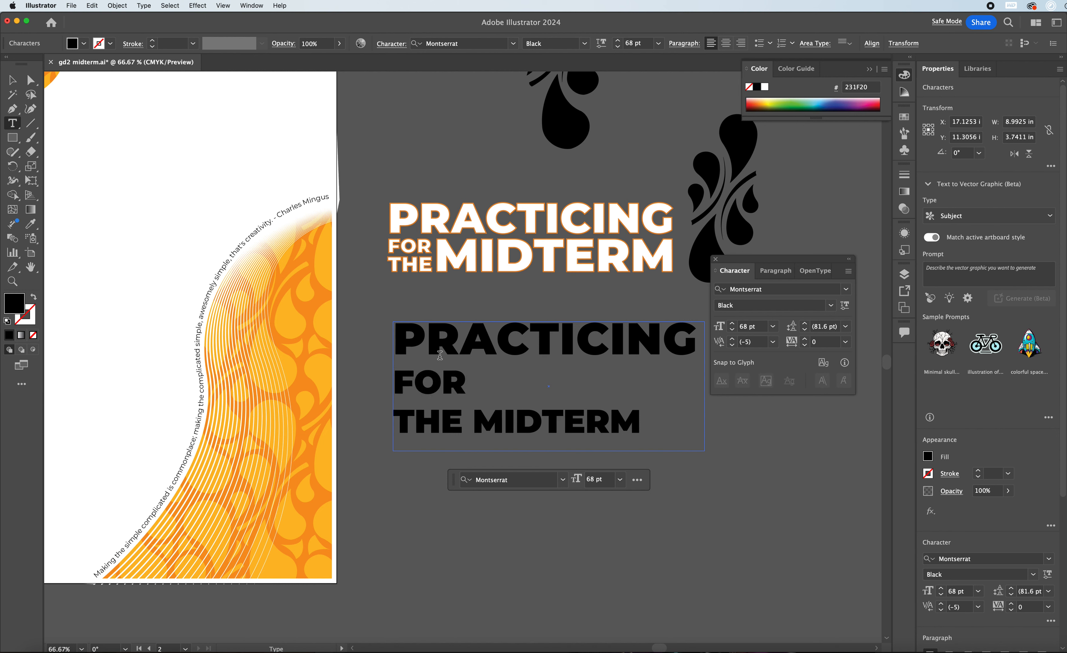
double_click(400, 379)
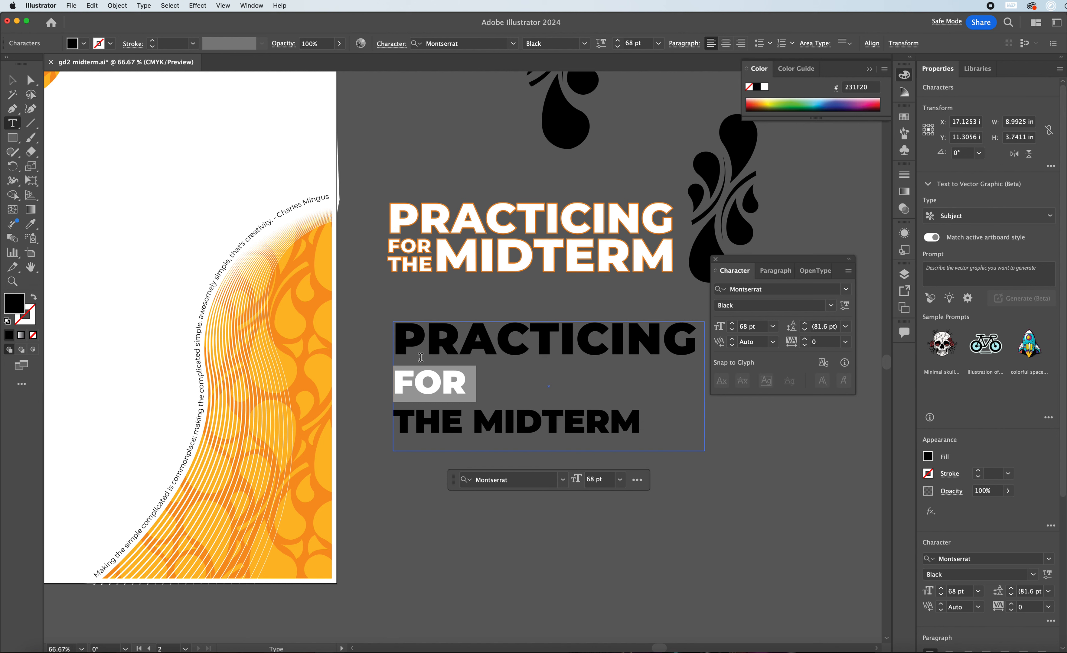
click(431, 379)
drag(400, 380, 465, 439)
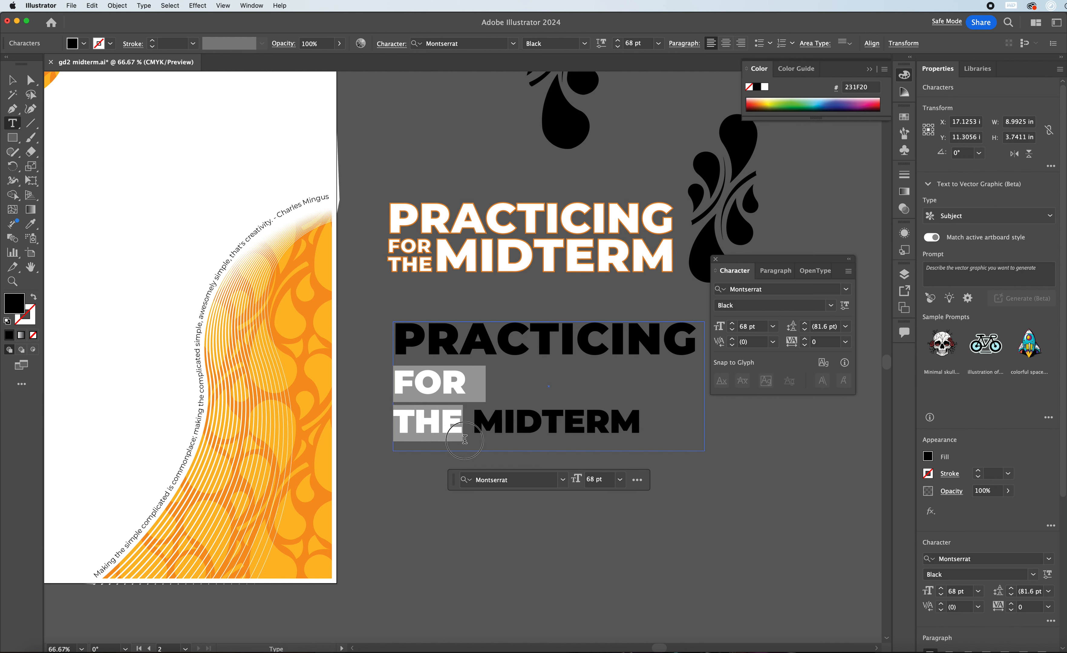
double_click(823, 326)
text(60)
key(Return)
Step: Break MIDTERM onto its own line below THE and extend the text frame to fit all the lines
click(473, 422)
key(Return)
click(440, 414)
click(13, 80)
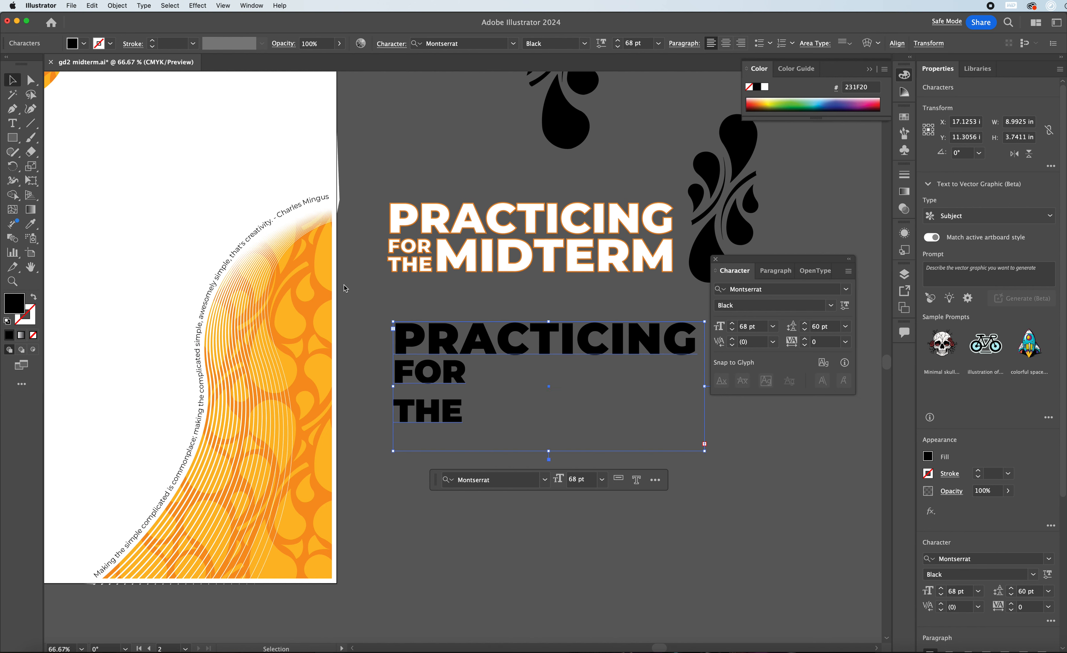
double_click(548, 459)
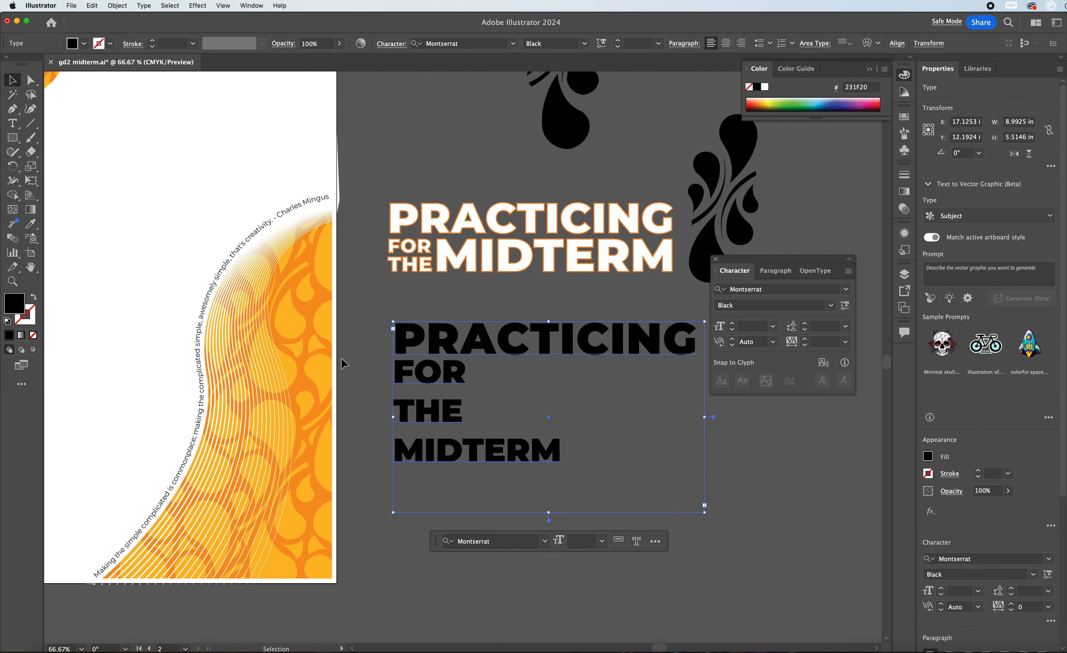
Step: Tighten the leading of the THE line to bring it closer beneath FOR
double_click(411, 401)
double_click(410, 401)
click(804, 324)
click(845, 326)
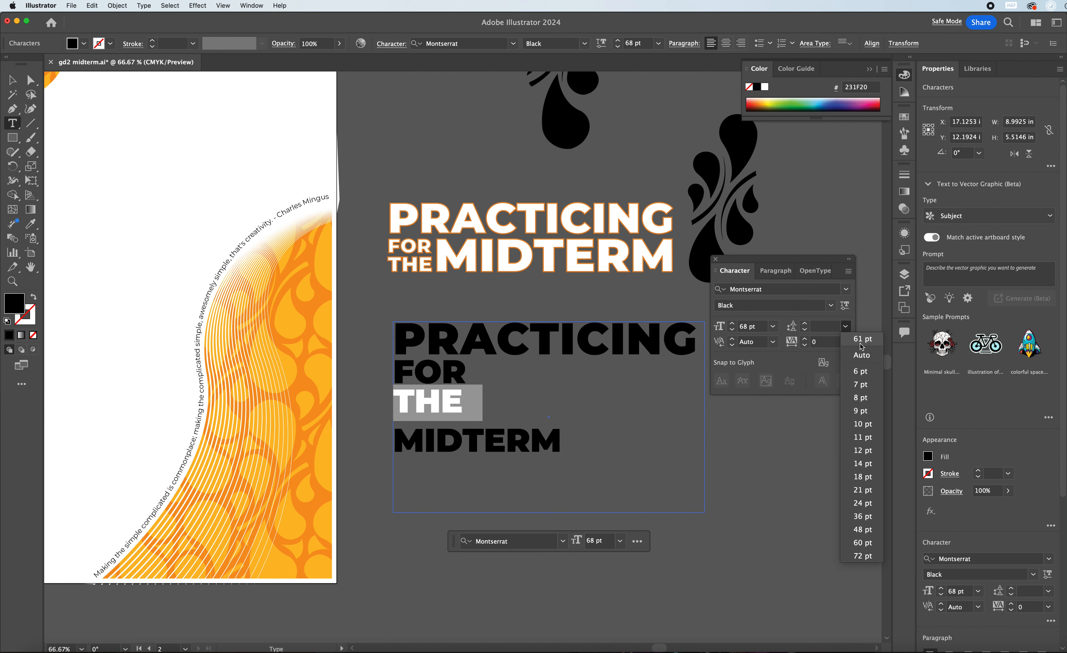
click(862, 339)
Step: Enlarge the word THE to 72 pt to match the width of FOR
double_click(447, 370)
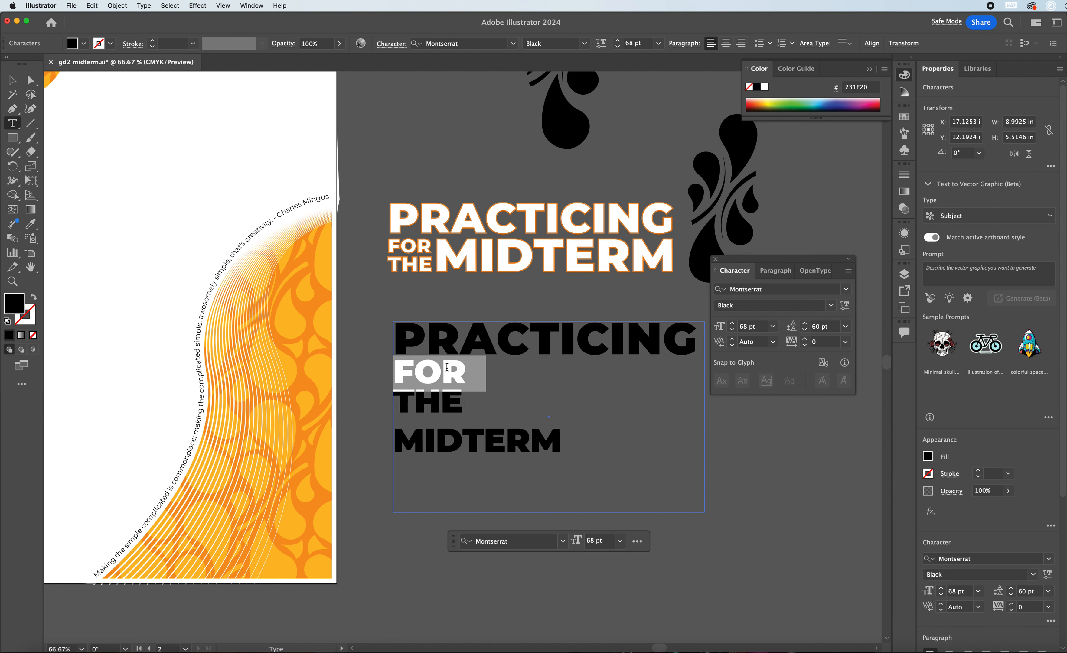
double_click(427, 401)
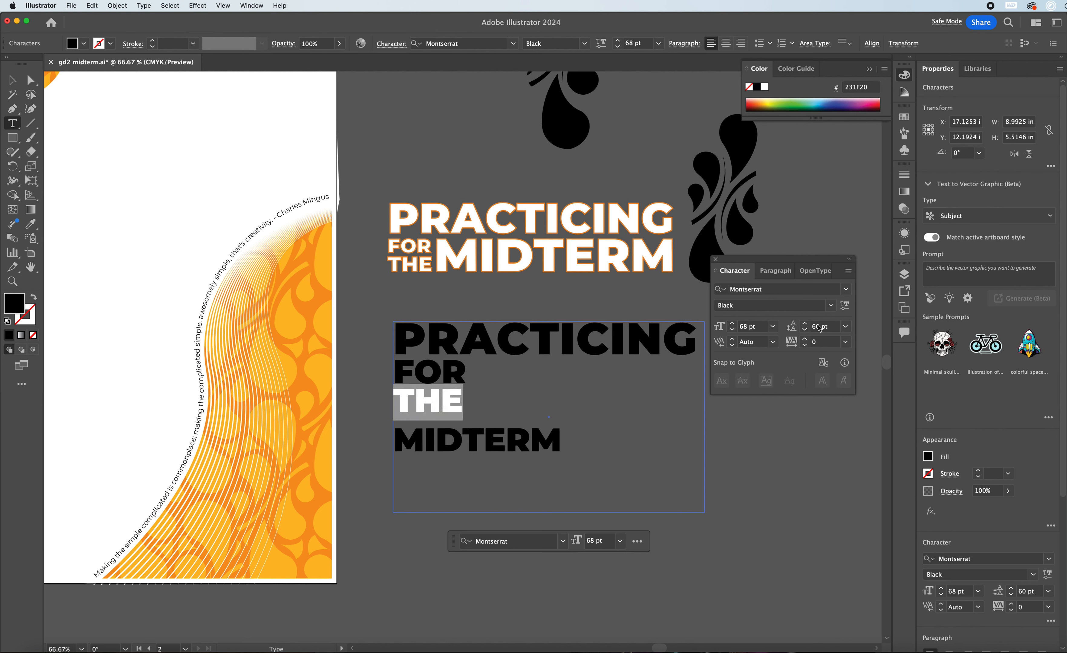
click(732, 325)
click(732, 325)
click(732, 324)
click(733, 325)
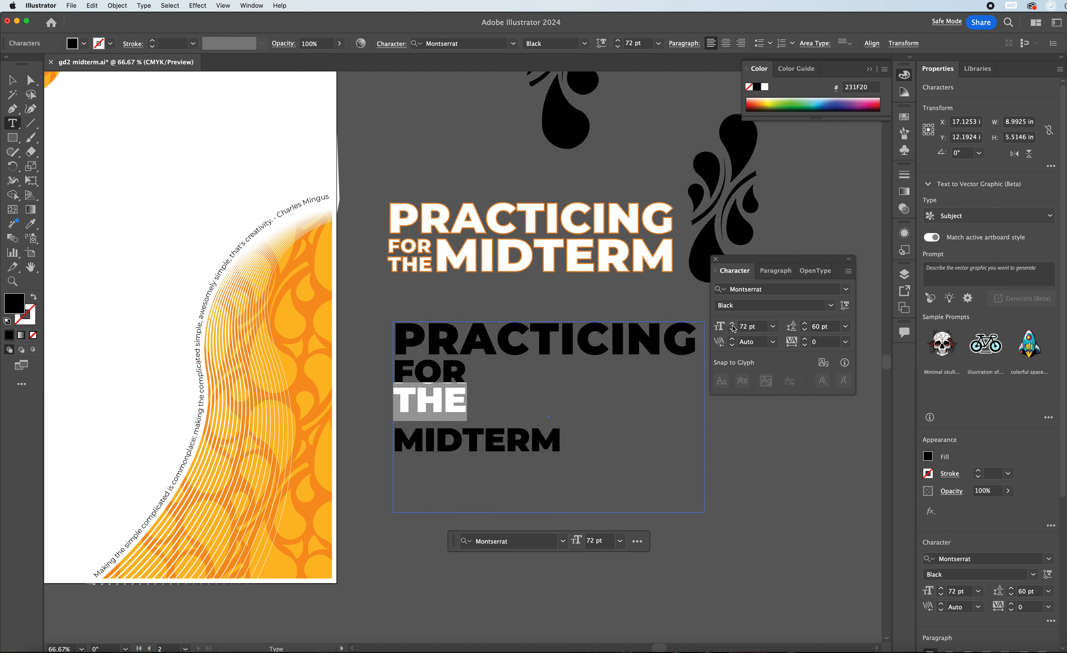
click(402, 401)
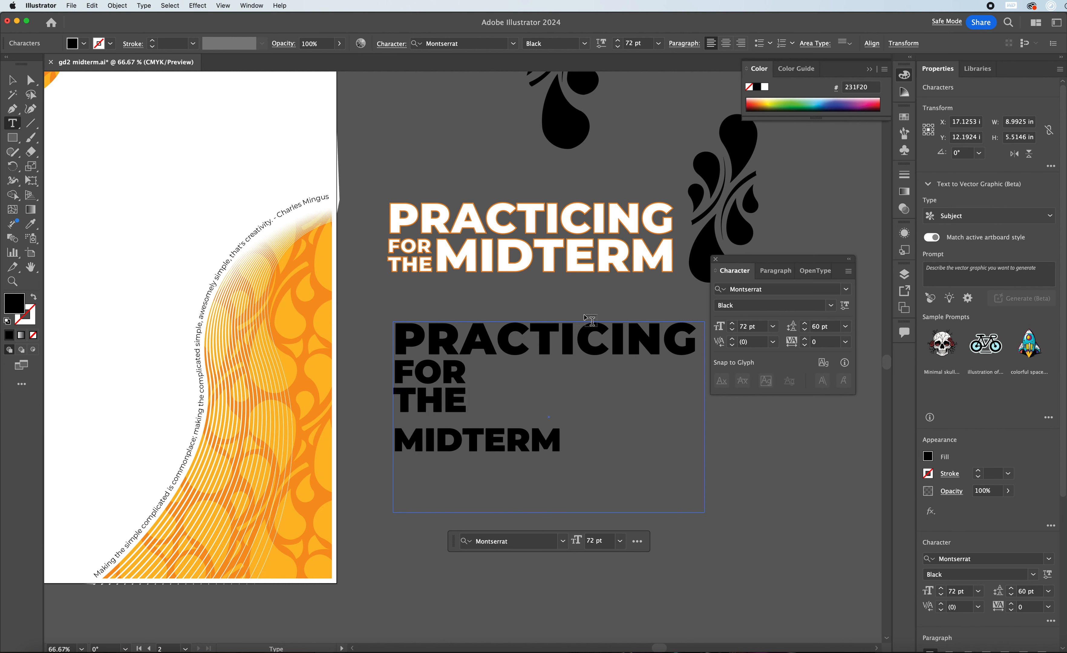
Step: Cut MIDTERM out of the title text block and paste it as a separate text object
double_click(496, 439)
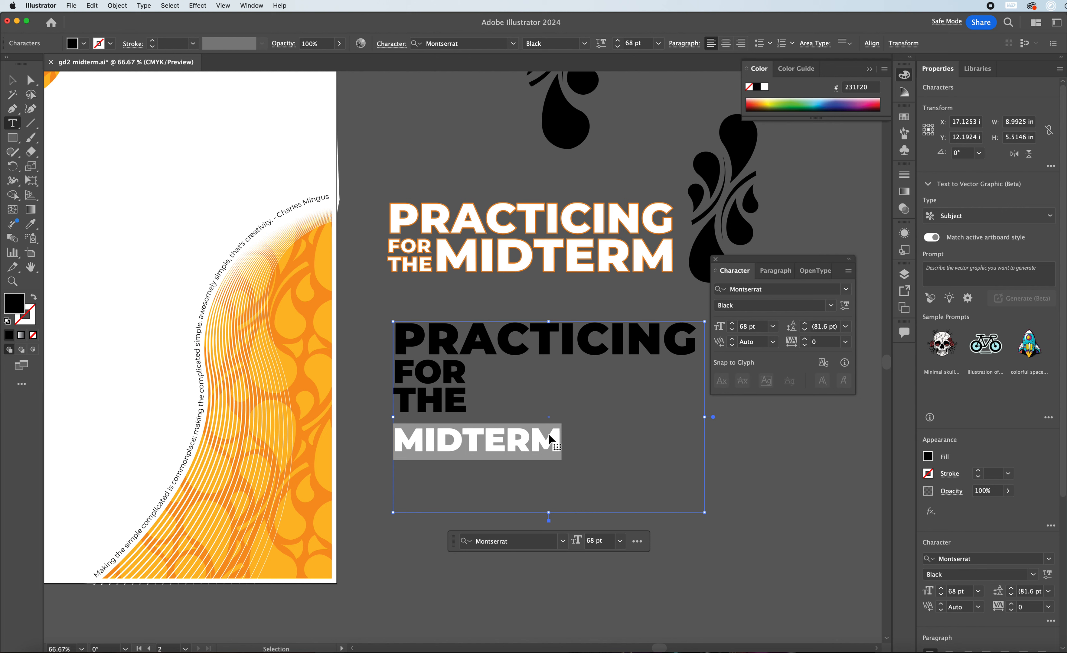
key(BackSpace)
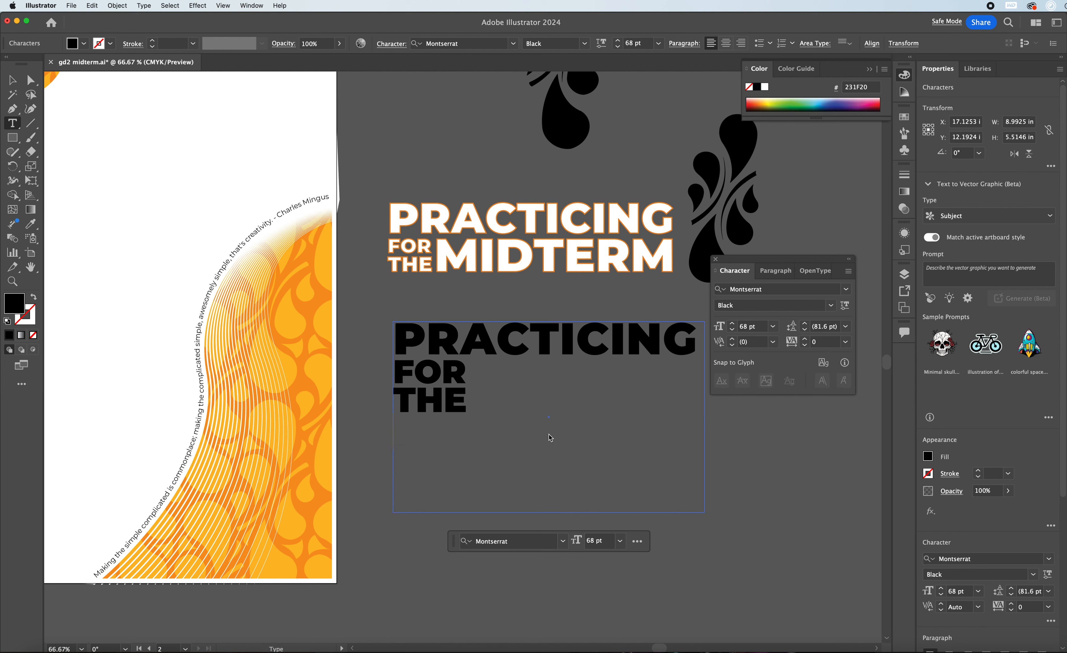
text(\)
key(BackSpace)
key(Escape)
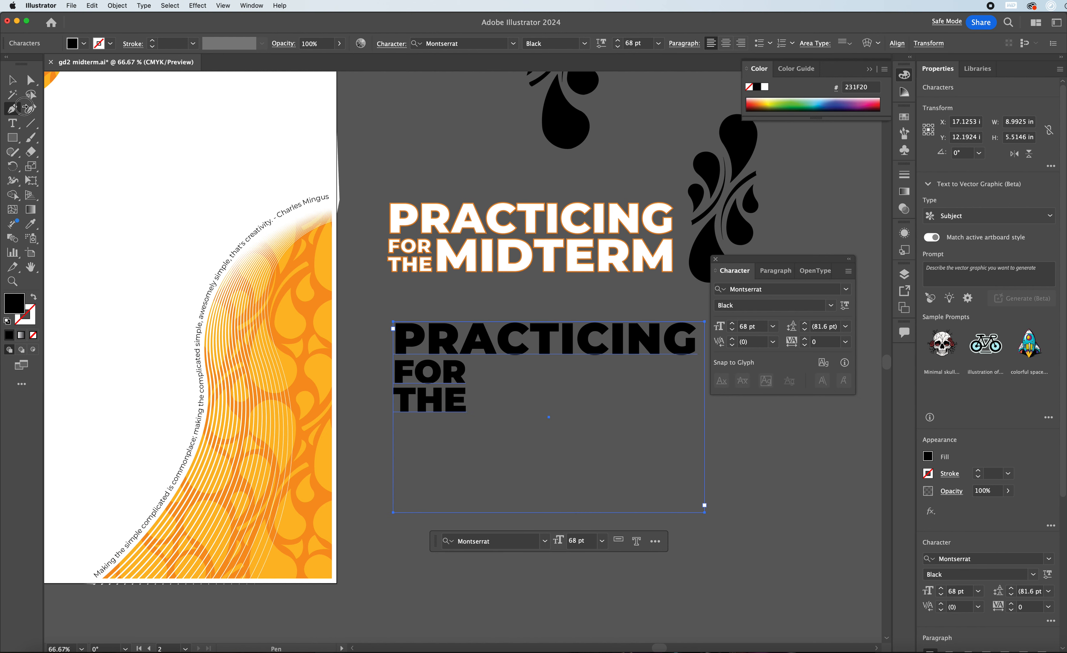
click(554, 311)
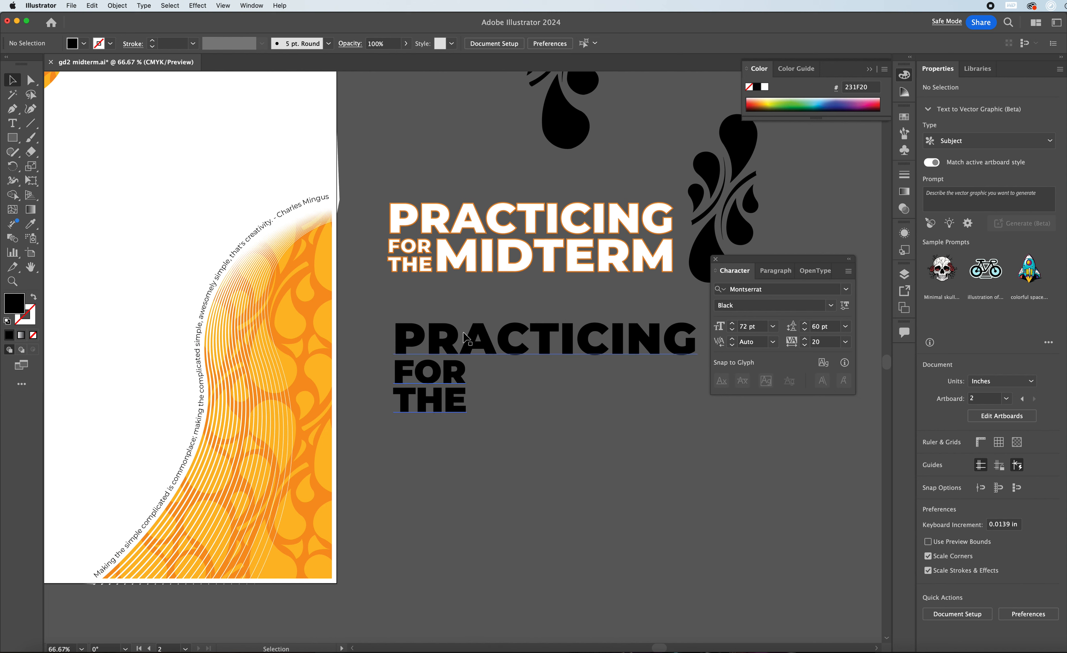
key(a)
key(super+v)
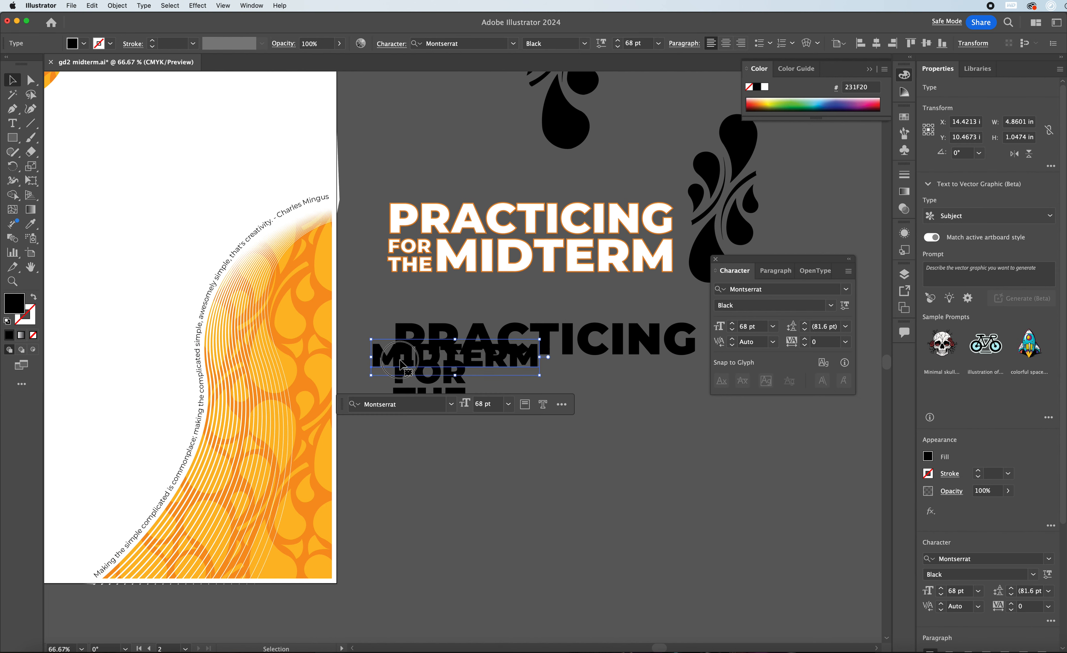
Step: Enlarge MIDTERM and place it beside FOR THE, with its right end in line with the end of PRACTICING
drag(373, 359, 499, 376)
click(697, 433)
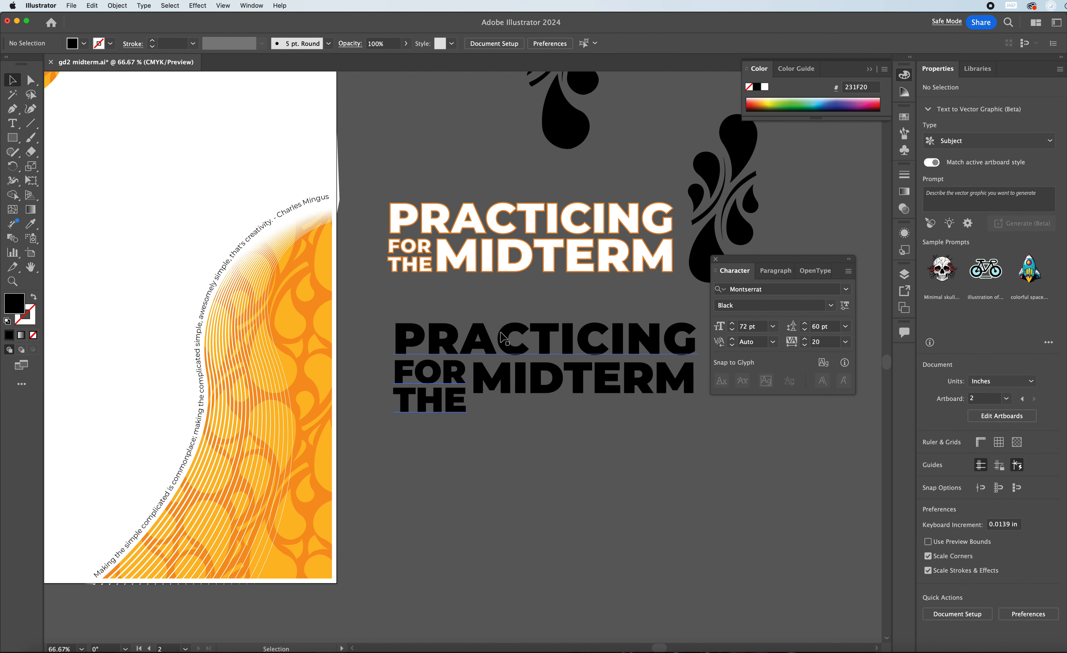
click(577, 379)
mouse_move(583, 405)
mouse_down()
mouse_move(584, 432)
mouse_move(582, 416)
mouse_up()
key(super+z)
Step: Reduce the words FOR THE in the new title to 50 pt
double_click(446, 386)
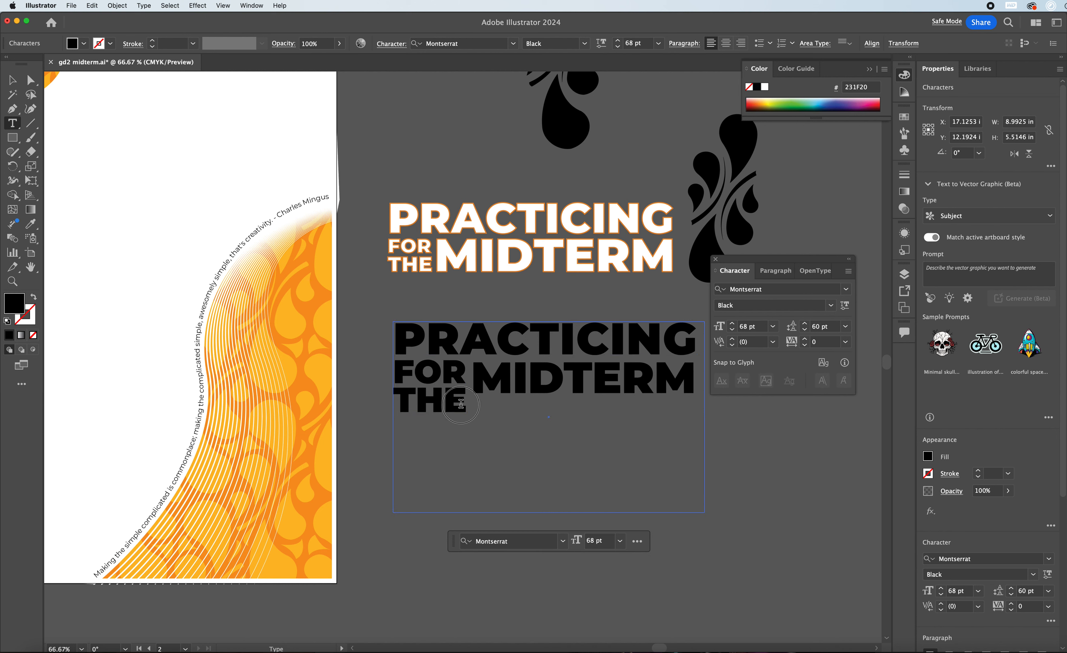
drag(464, 404, 396, 376)
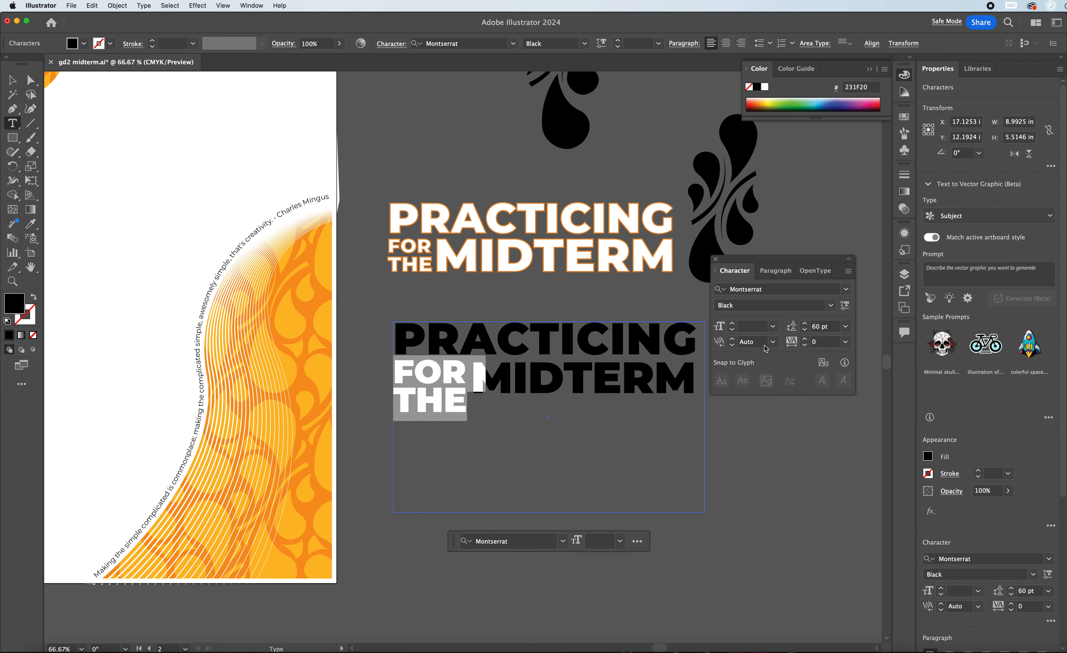
click(731, 331)
click(732, 331)
click(731, 330)
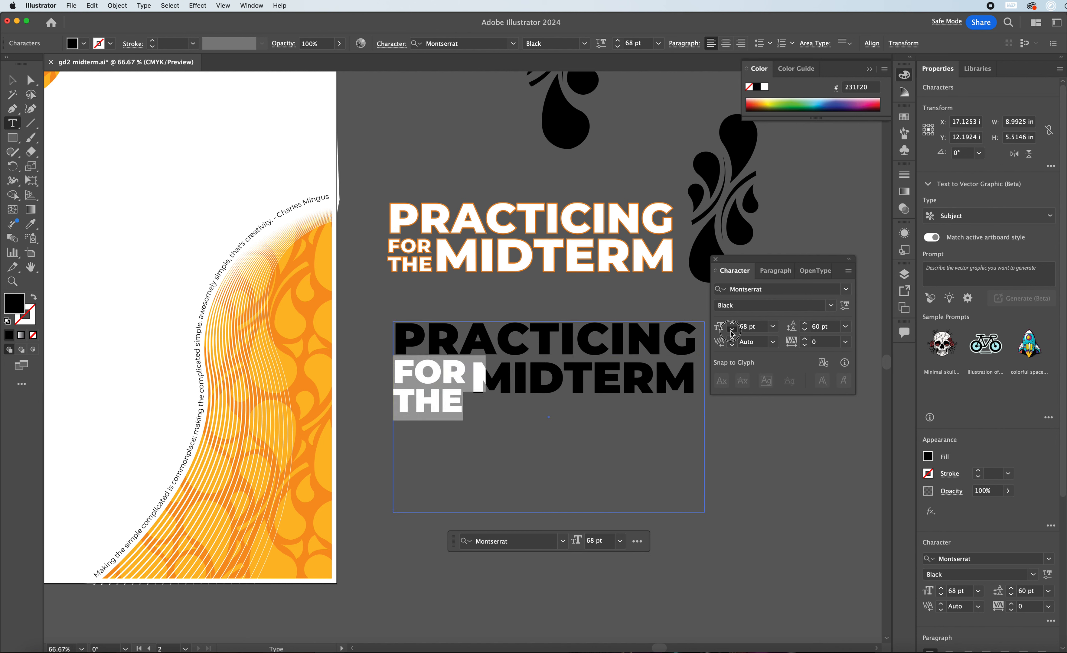
click(731, 331)
click(731, 330)
click(732, 331)
click(731, 331)
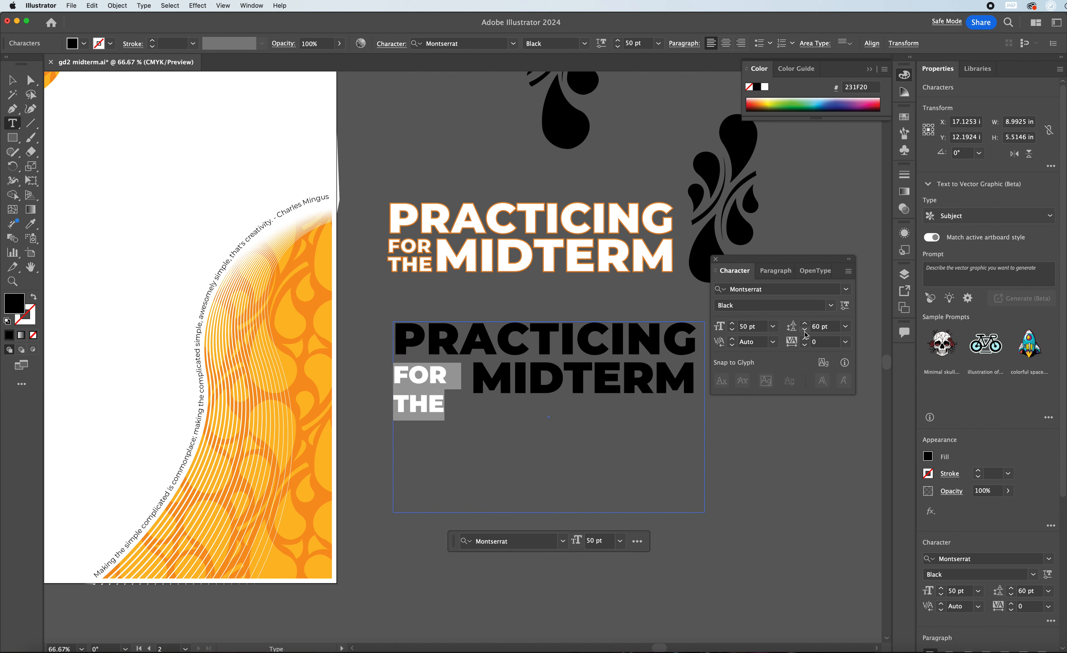
Step: Reduce the leading of the words FOR THE to 47 pt
click(806, 331)
click(805, 331)
click(805, 330)
click(805, 331)
click(805, 331)
click(805, 331)
click(805, 330)
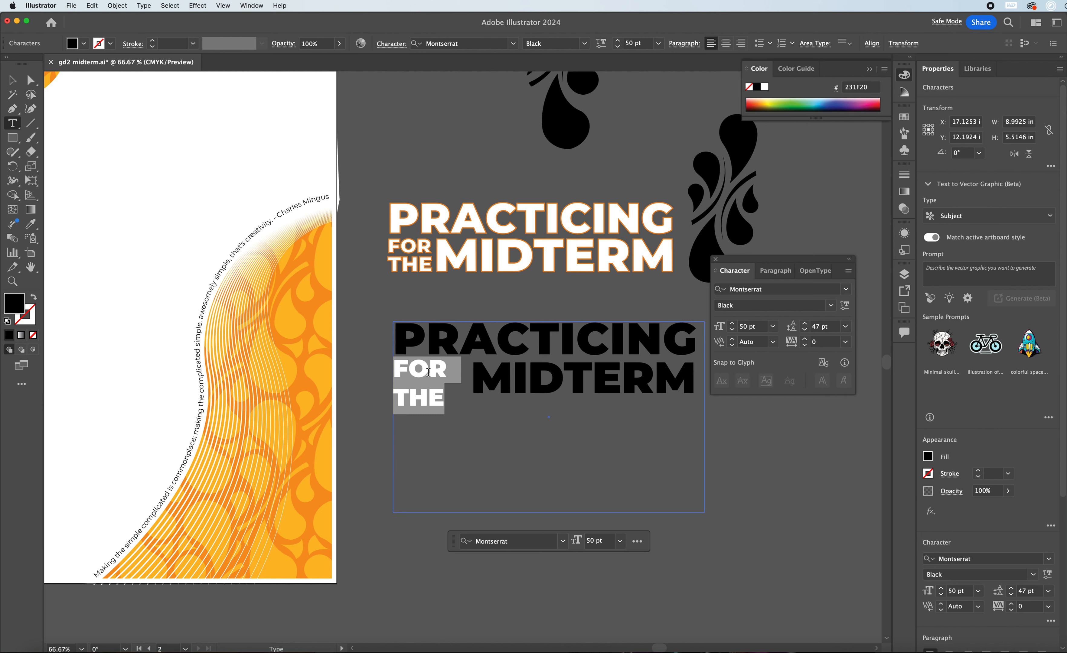
Step: Set the word THE to 53 pt with 43 pt leading so it stacks tightly beneath FOR
triple_click(420, 398)
click(732, 323)
click(732, 323)
click(732, 324)
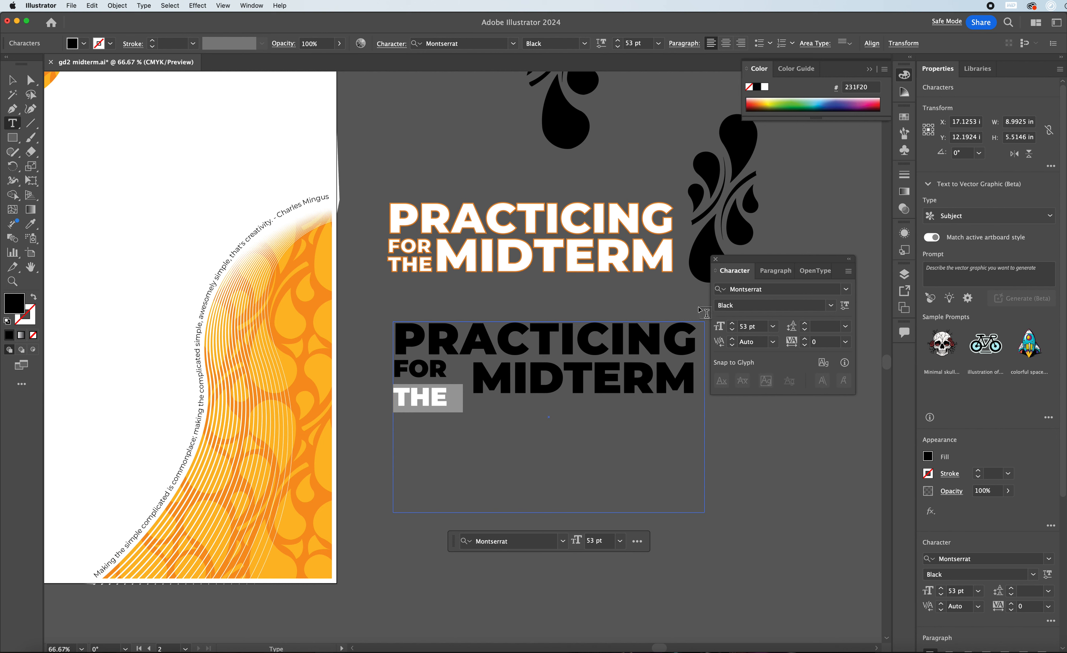
click(805, 330)
click(805, 330)
click(805, 330)
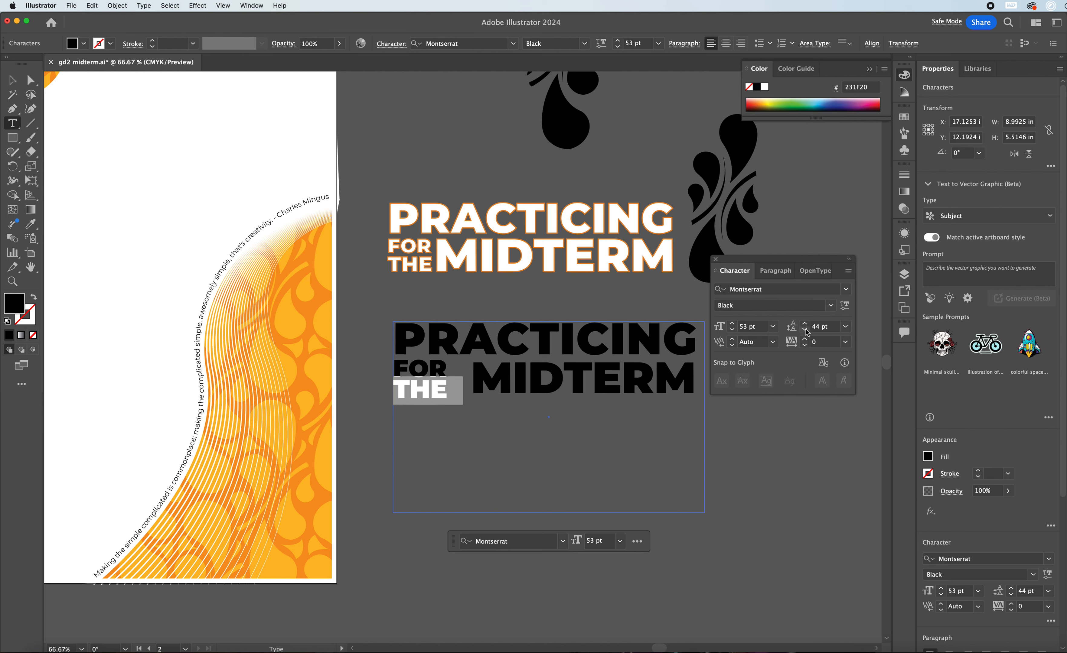
click(805, 329)
click(443, 385)
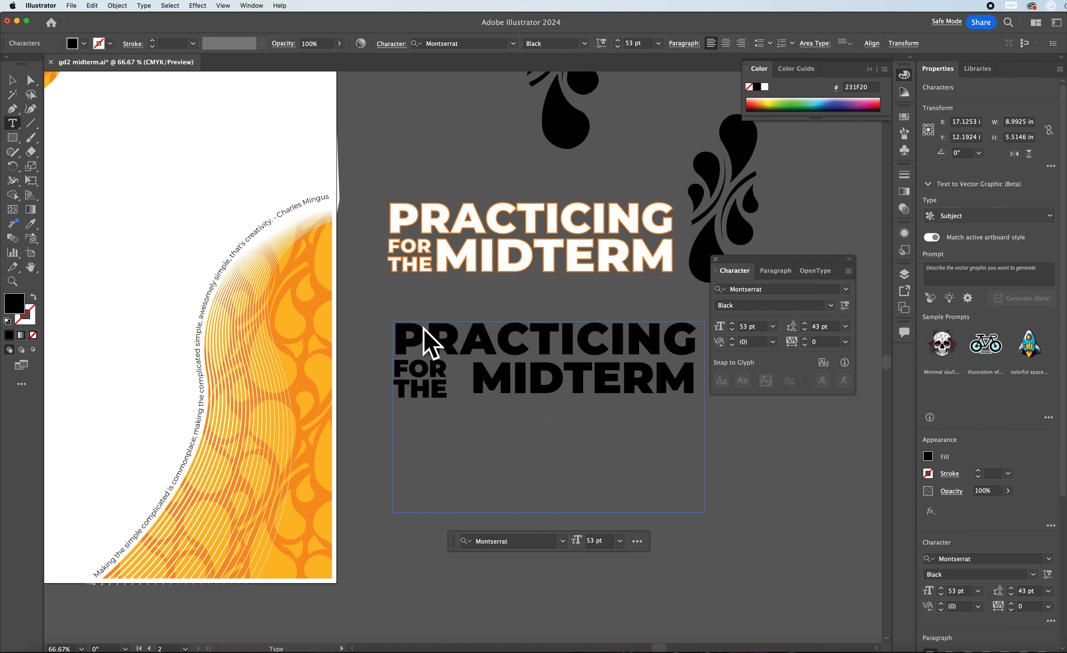
Step: Scale MIDTERM up slightly and position it to fill the space beside the smaller FOR THE
click(13, 79)
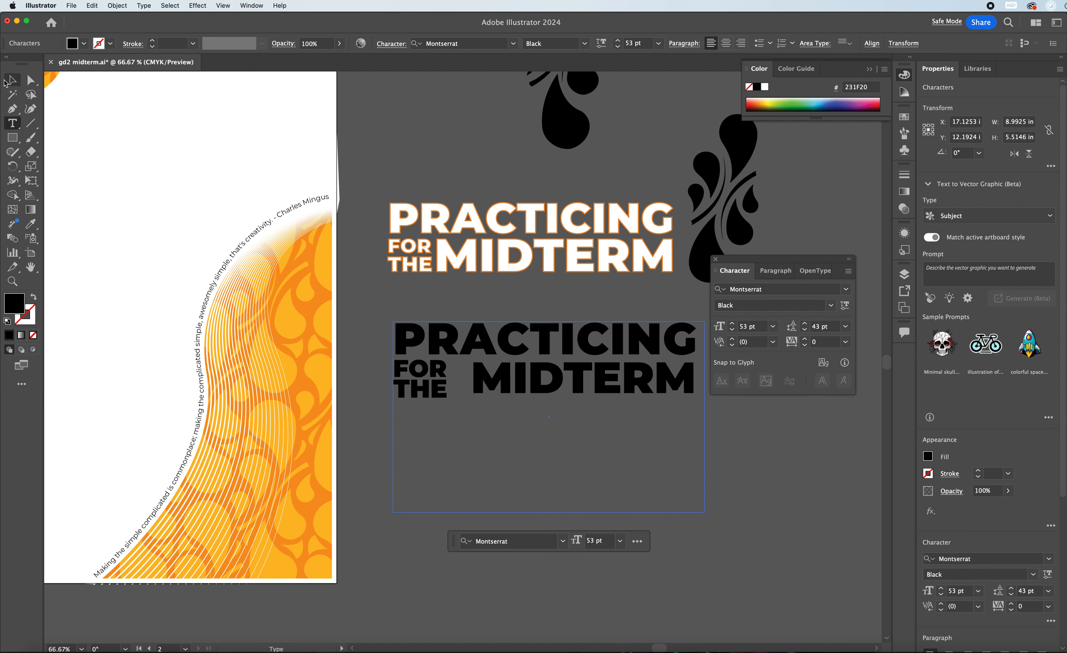
click(482, 379)
drag(471, 404, 452, 418)
drag(469, 378, 474, 378)
click(504, 343)
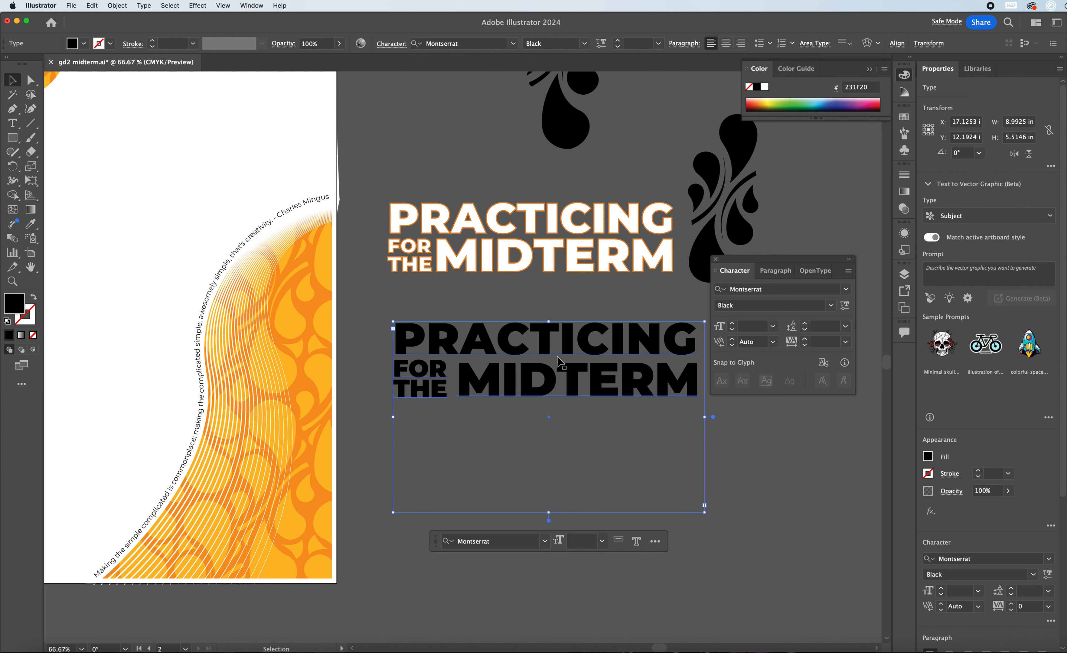
click(462, 306)
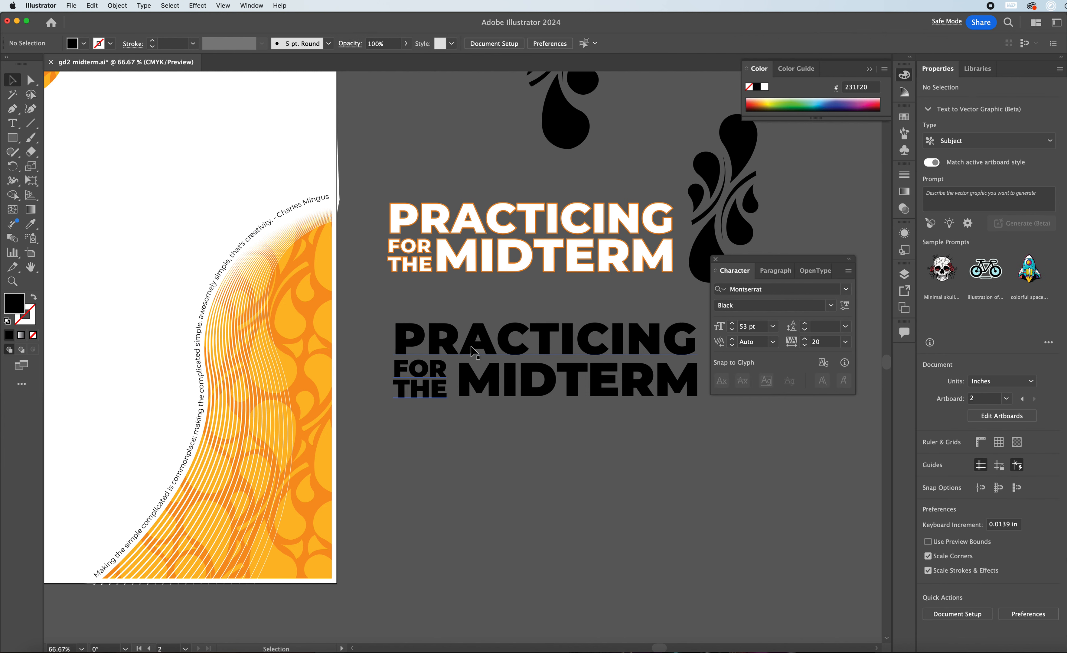
Step: Convert the PRACTICING FOR THE text block to outlines
click(473, 348)
click(144, 5)
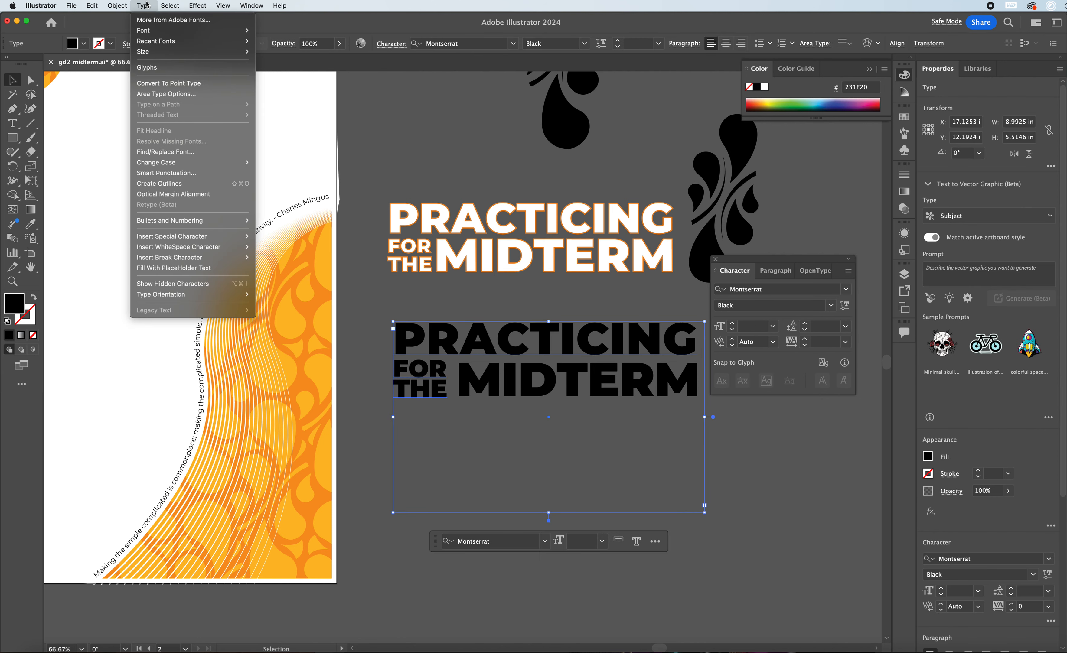
click(186, 184)
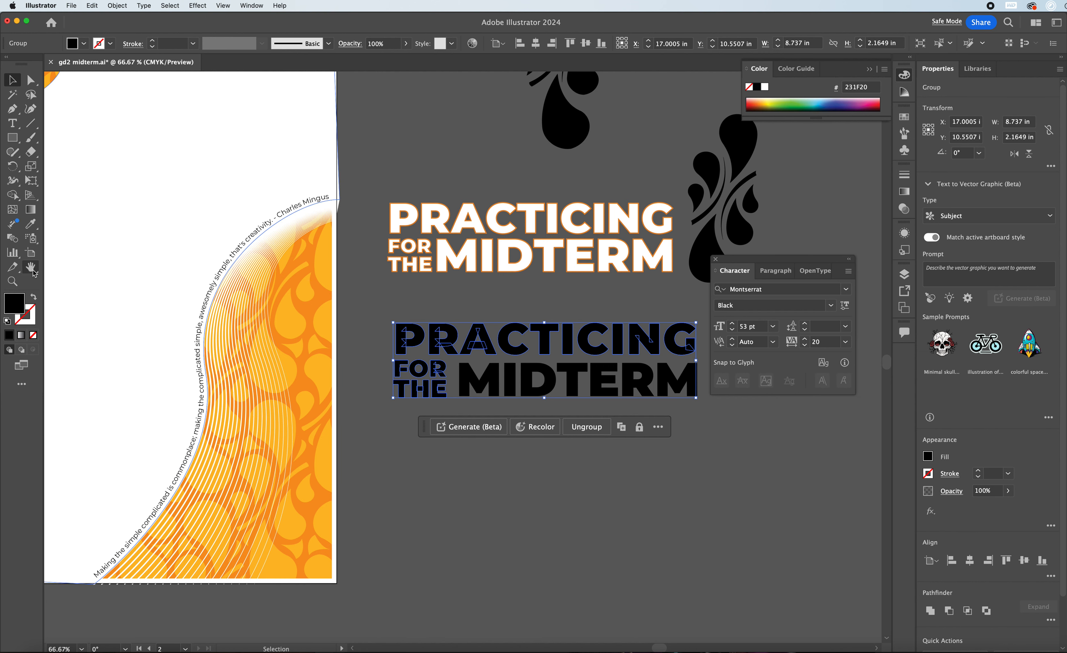
Step: Enlarge the outlined words FOR THE inside their group to about 1.54 in wide, closing the gap beside MIDTERM
key(super+equal)
key(super+equal)
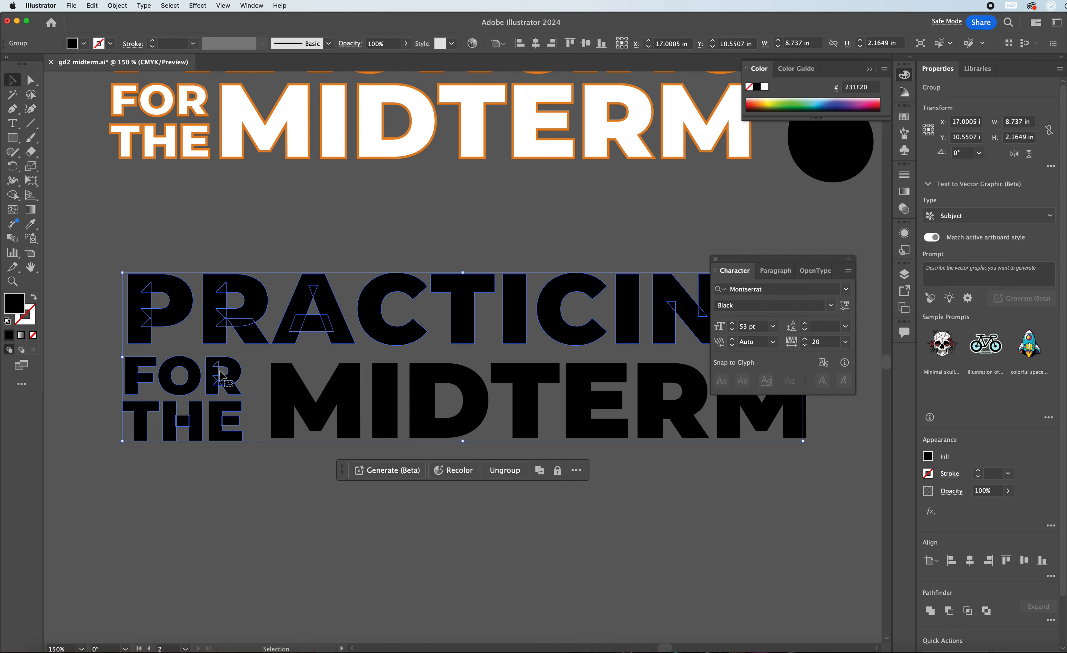
double_click(198, 373)
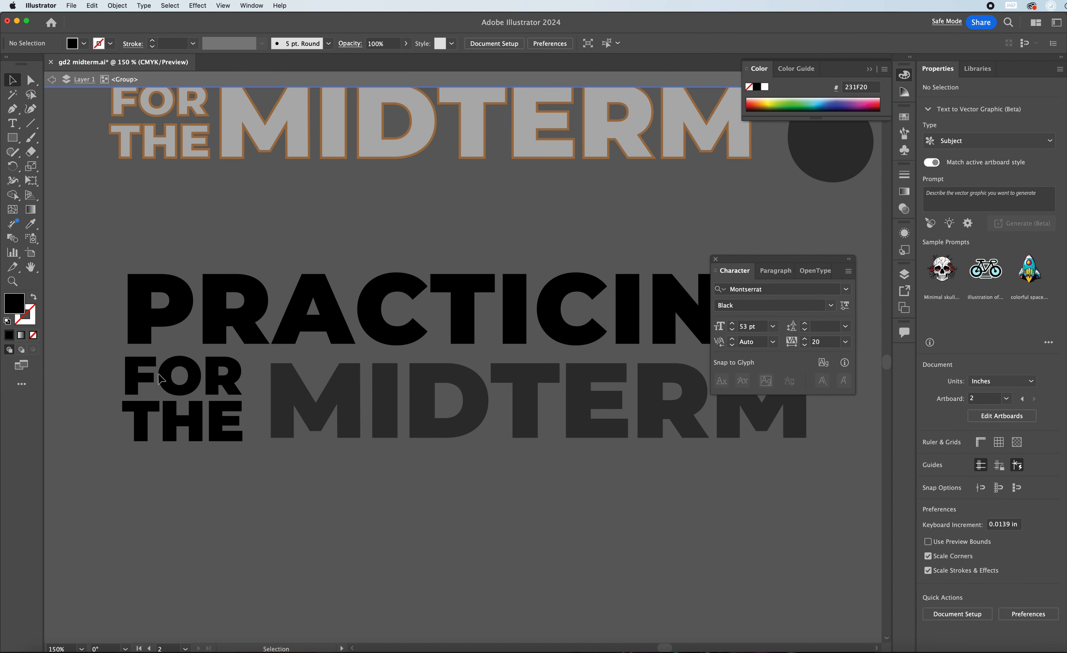
click(191, 370)
drag(107, 358, 257, 452)
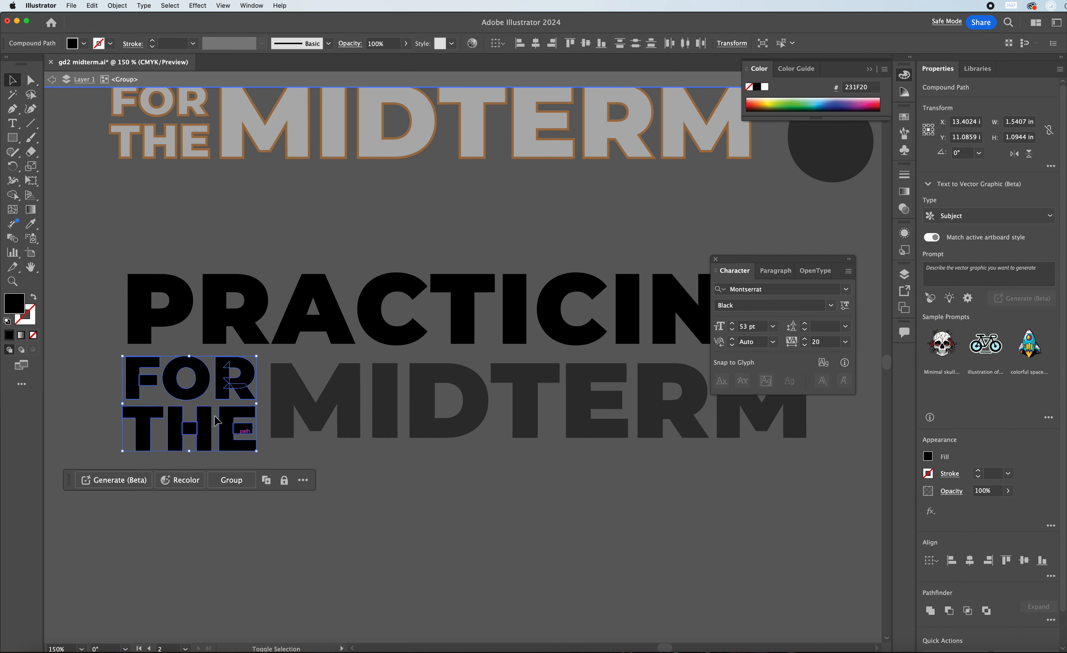
click(258, 251)
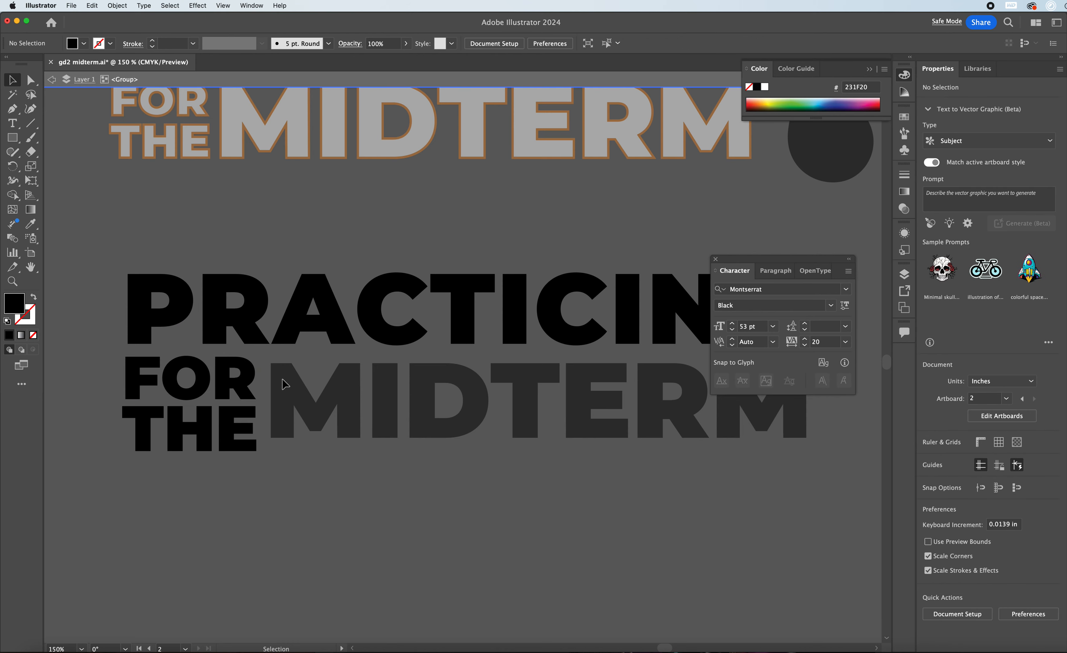
drag(756, 261, 868, 166)
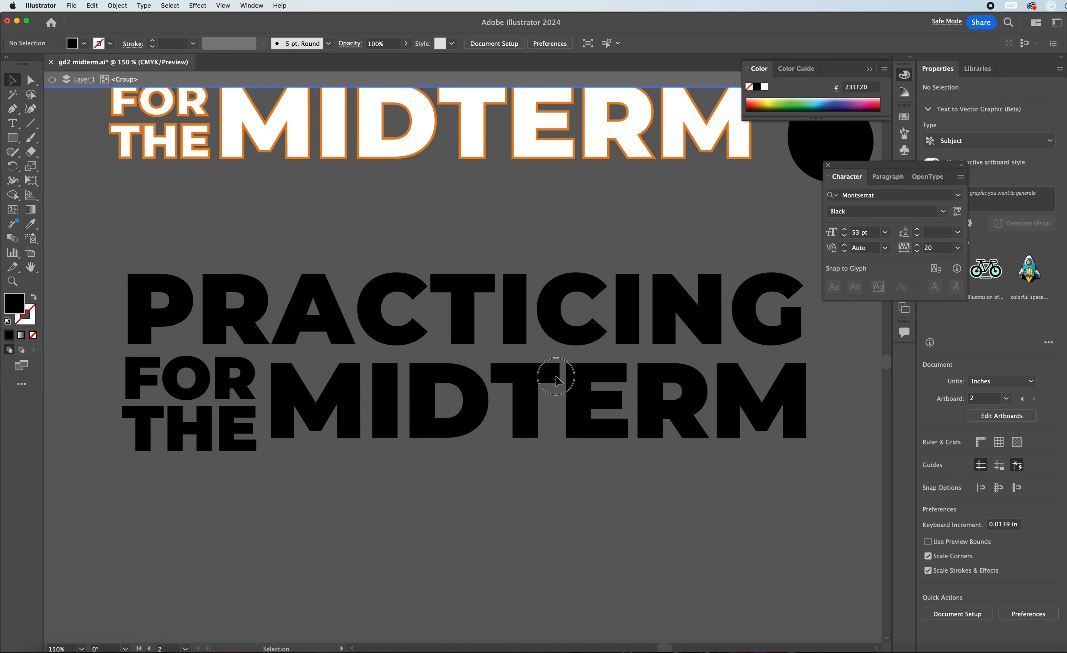
key(Escape)
Step: Convert MIDTERM to outlines and scale it to about 7.28 in wide, aligned with the right end of PRACTICING
click(405, 389)
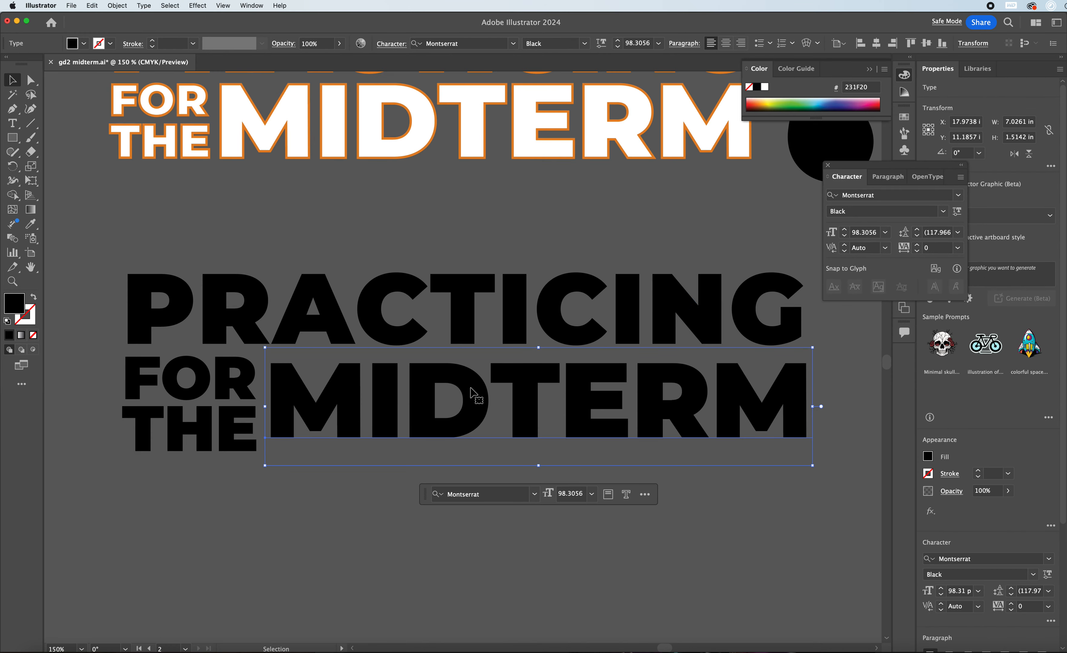
click(144, 5)
click(166, 198)
drag(800, 384, 798, 381)
drag(269, 433, 238, 439)
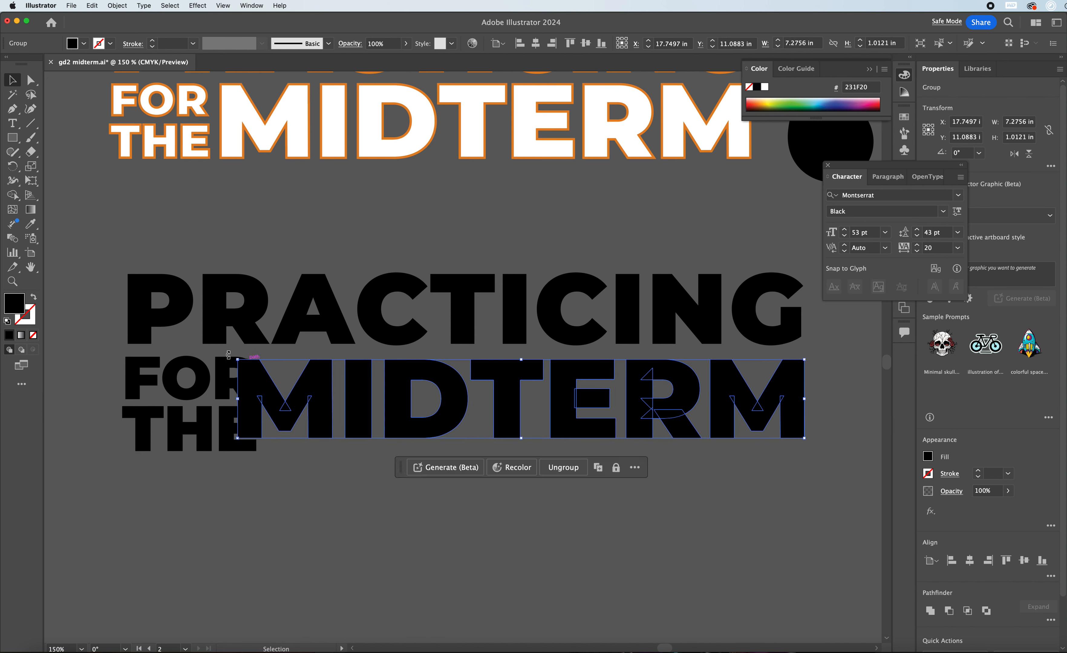
Step: Resize FOR THE to about 1.30 by 1.01 in, matching MIDTERM's height and aligned with the left edge of PRACTICING
click(202, 385)
double_click(199, 387)
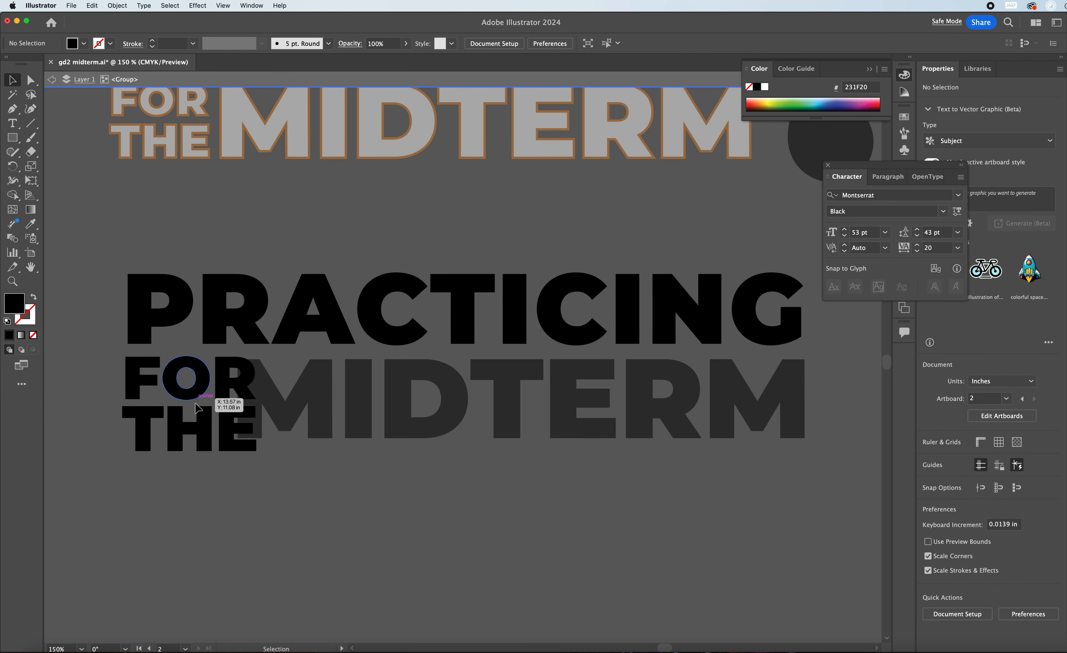
click(198, 394)
mouse_move(224, 438)
mouse_down()
mouse_move(255, 451)
mouse_move(241, 445)
mouse_up()
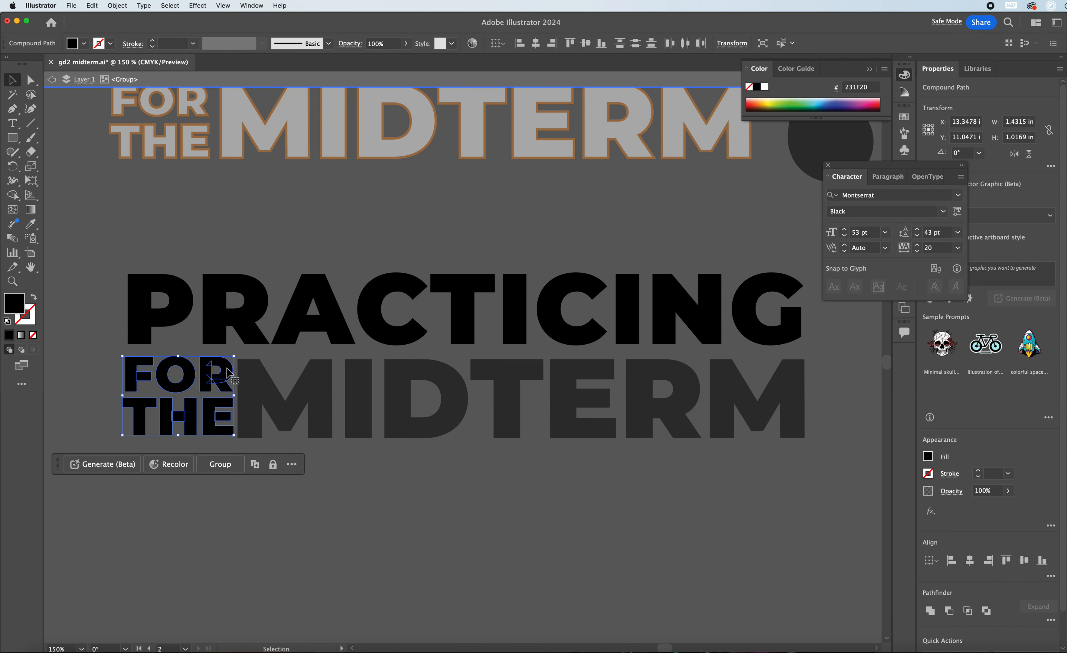
drag(228, 373, 272, 376)
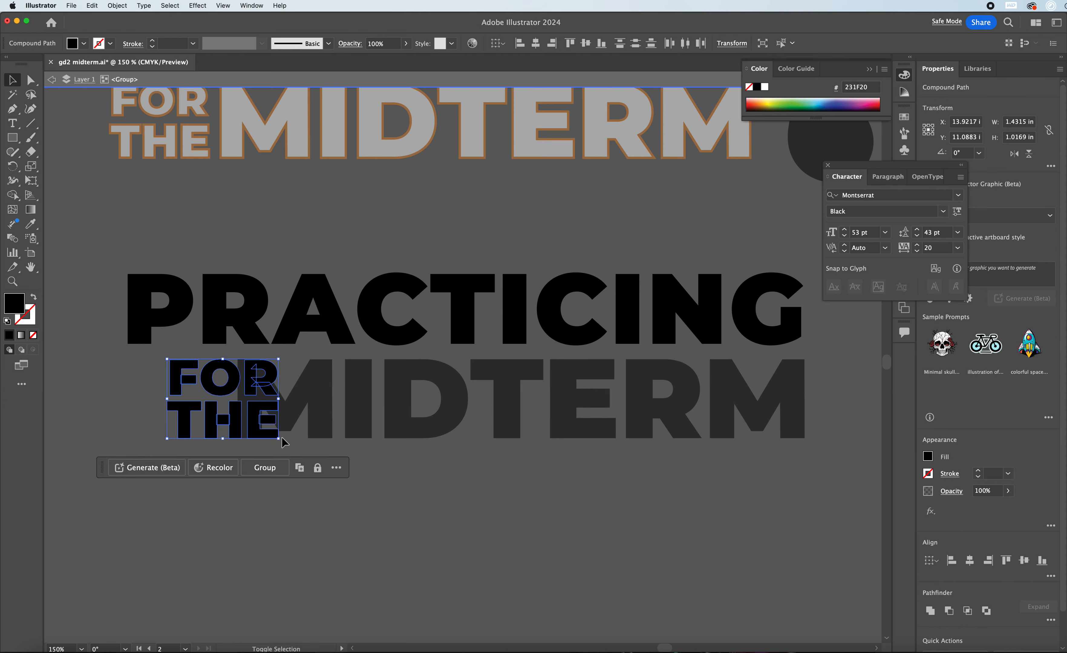
drag(282, 439, 210, 418)
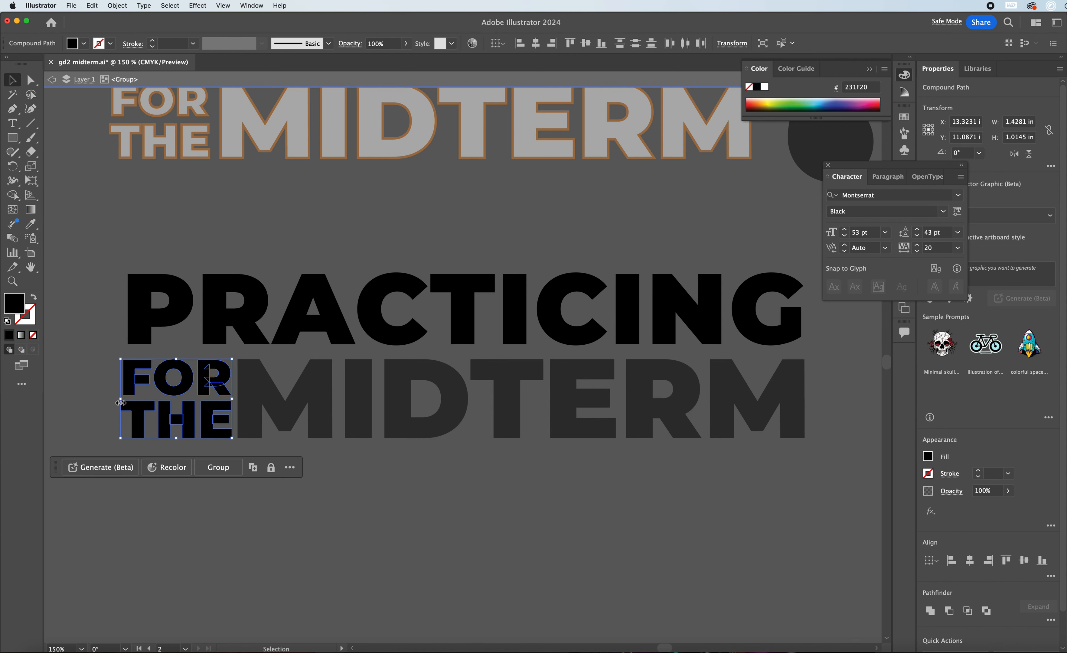
drag(122, 403, 139, 389)
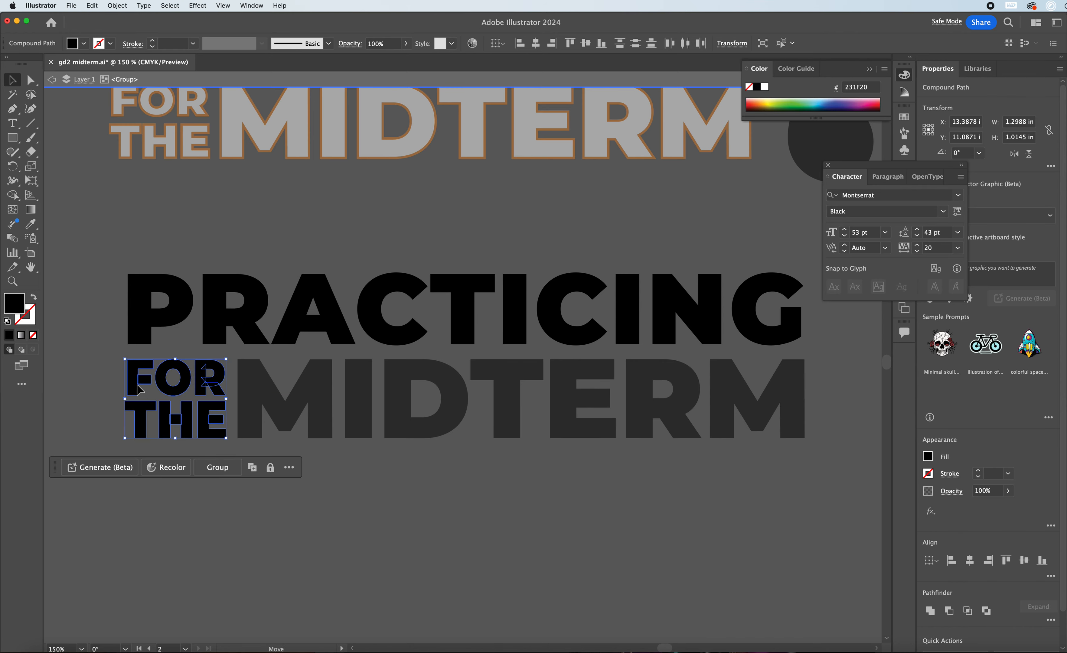
double_click(163, 239)
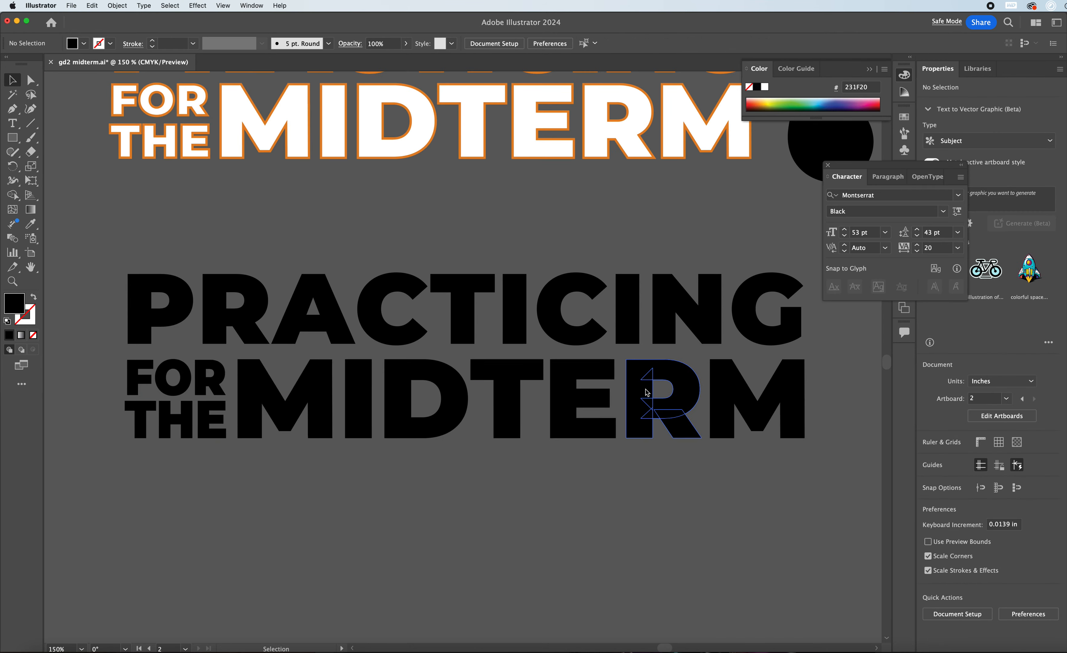
Step: Group PRACTICING, FOR THE and MIDTERM into a single title object
key(super+minus)
drag(209, 276, 688, 444)
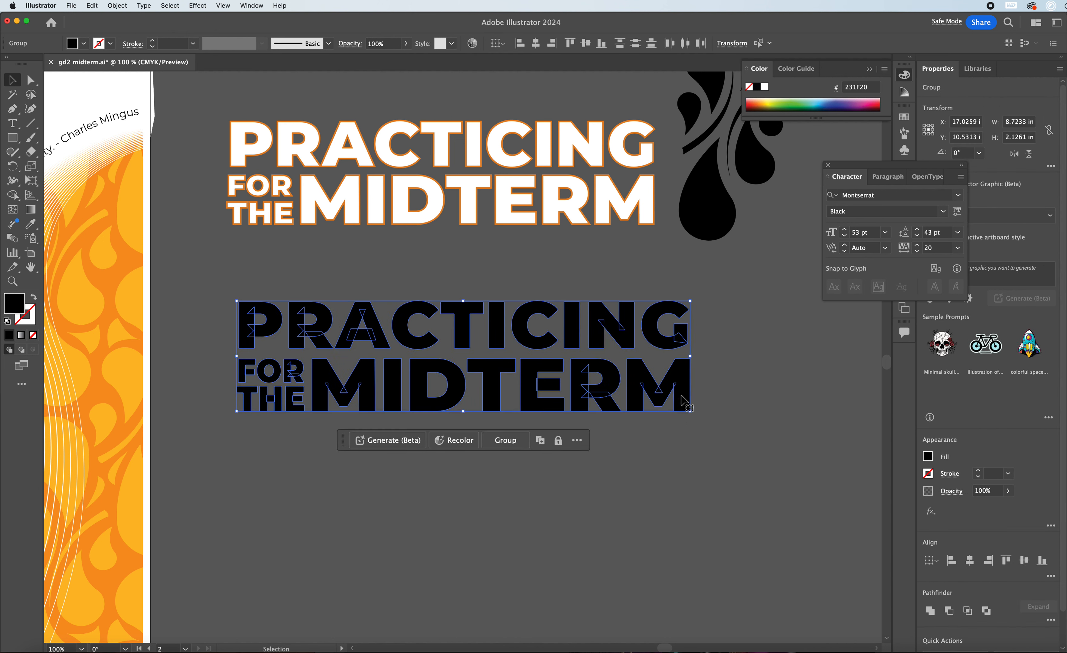
click(730, 412)
click(672, 384)
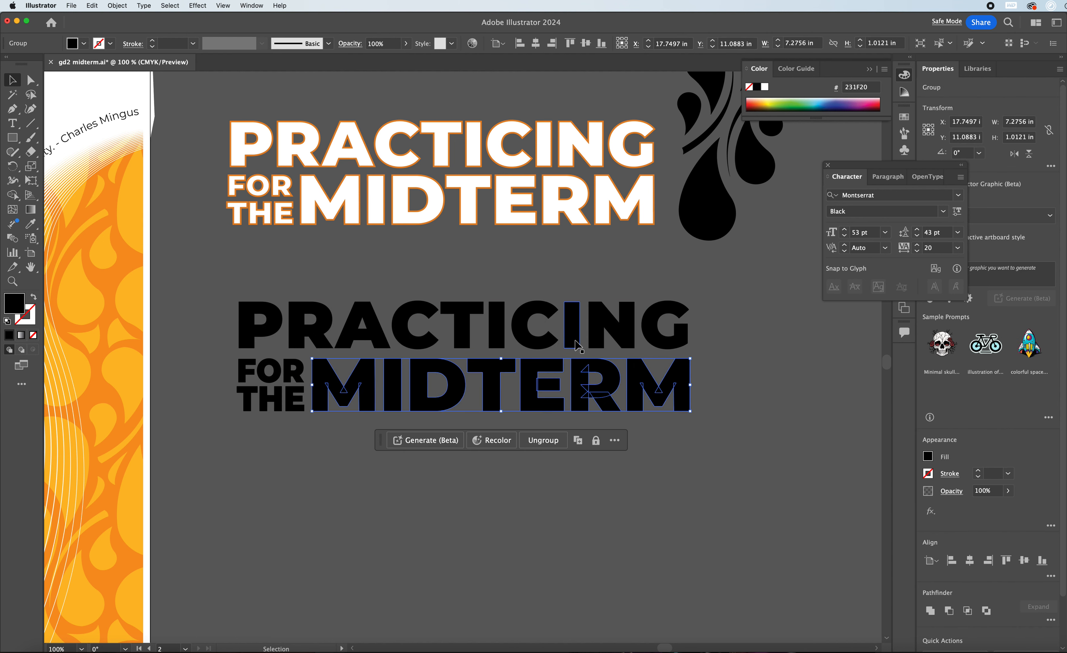
click(343, 286)
click(673, 410)
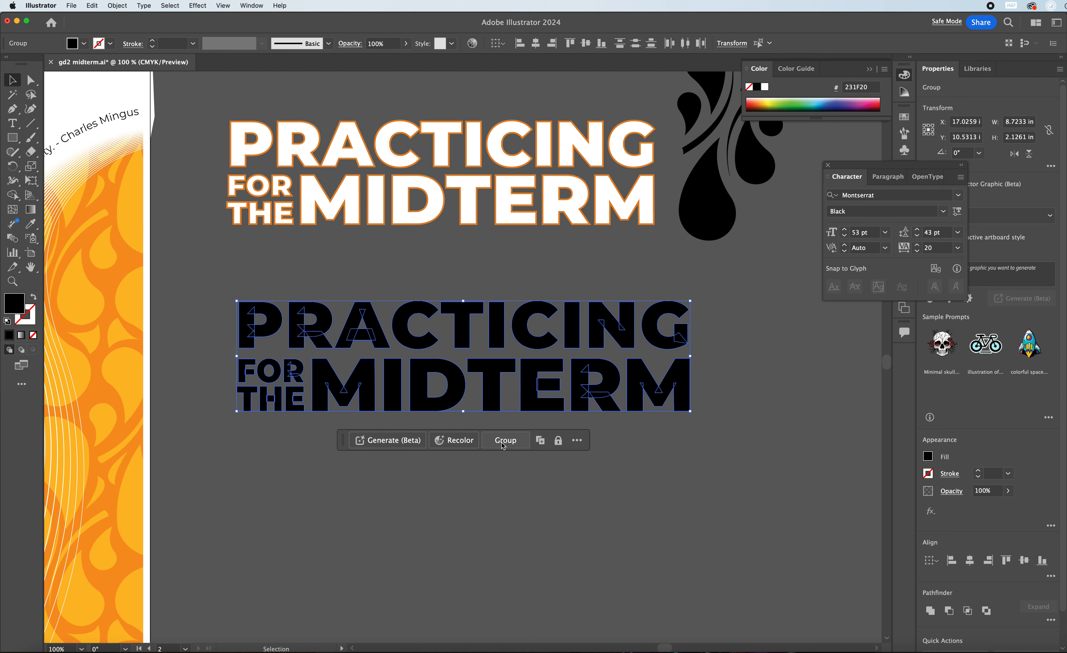
click(506, 440)
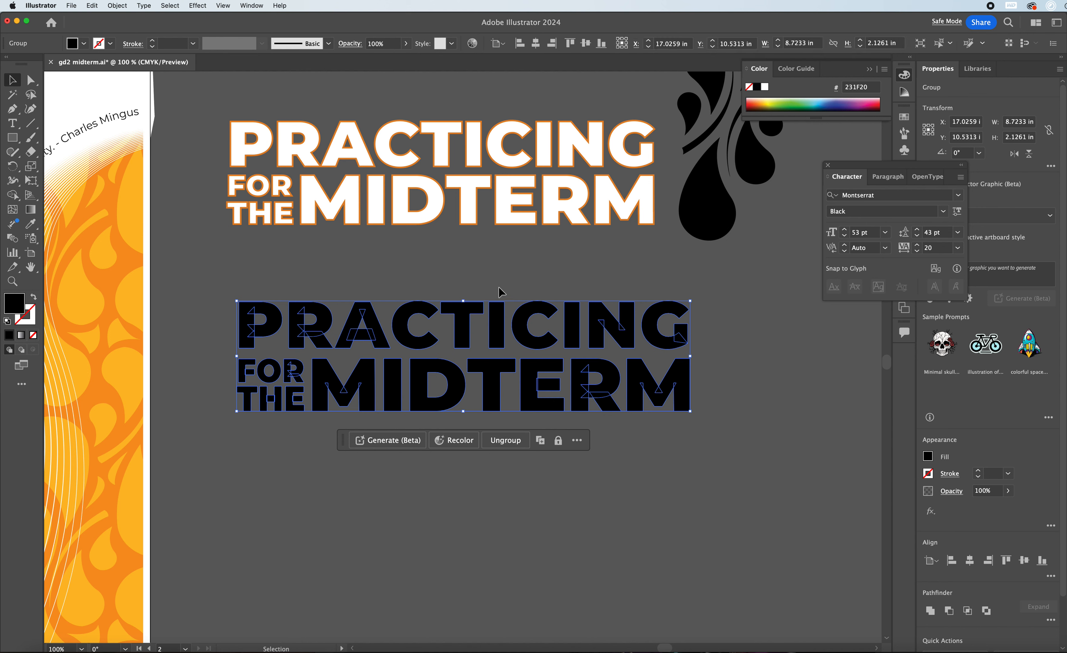
Step: Move the grouped black title down into the empty canvas, well below the original white title
drag(483, 321, 500, 347)
click(513, 281)
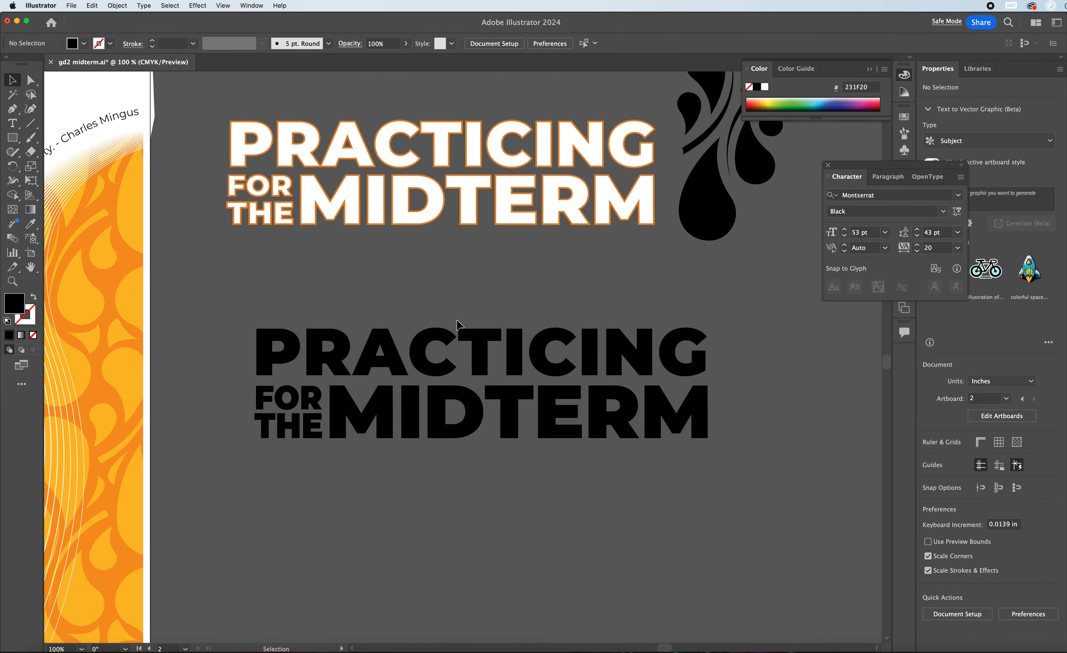
click(493, 329)
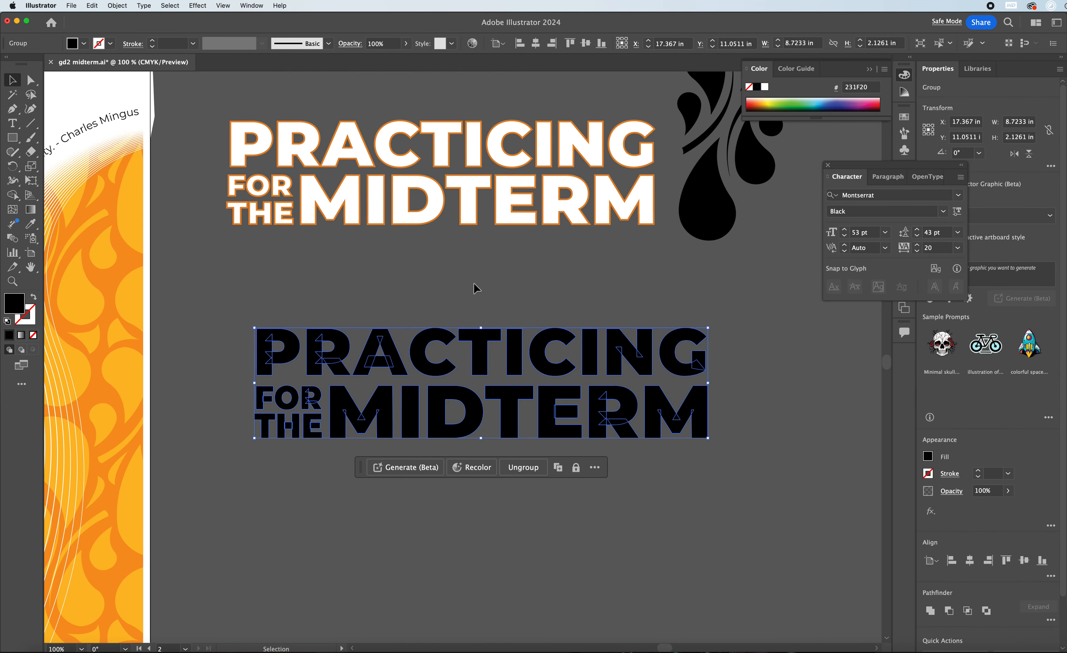
key(super+minus)
key(super+minus)
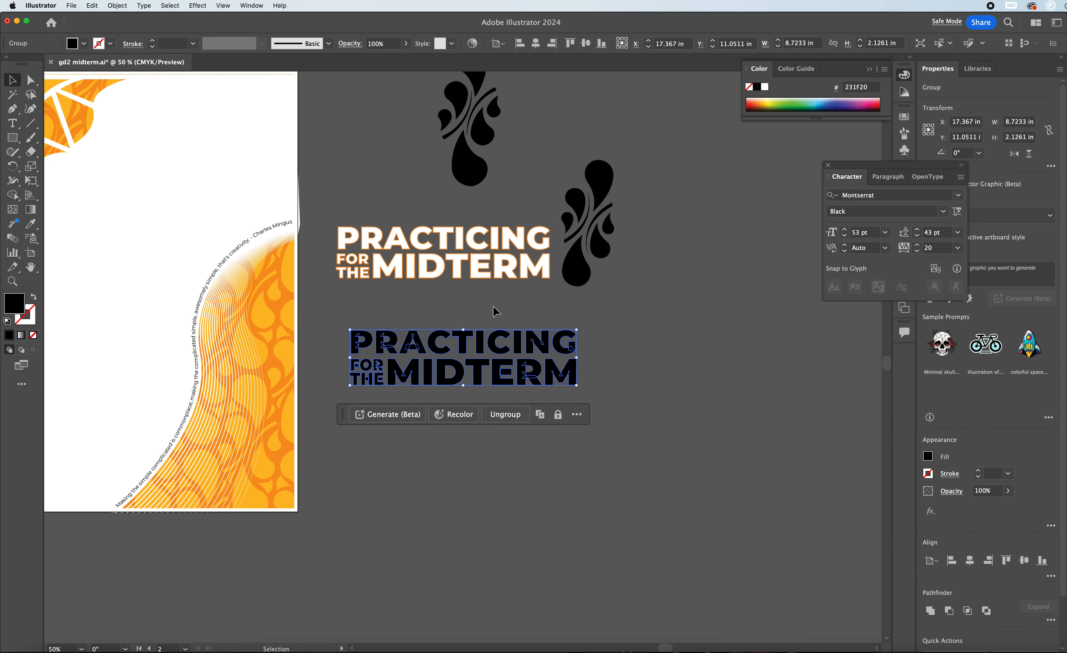
drag(458, 351, 421, 431)
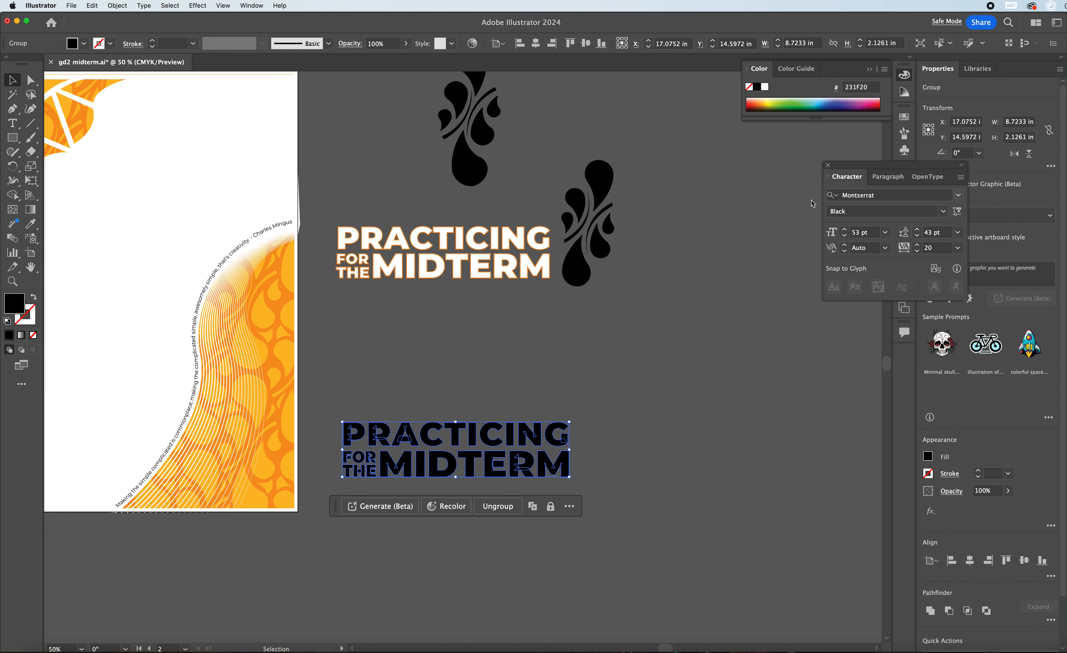
Step: Try a CMYK Red fill on the grouped title, and replace it with a green swatch
scroll(480, 385, up, 2)
scroll(480, 383, down, 10)
scroll(482, 381, up, 2)
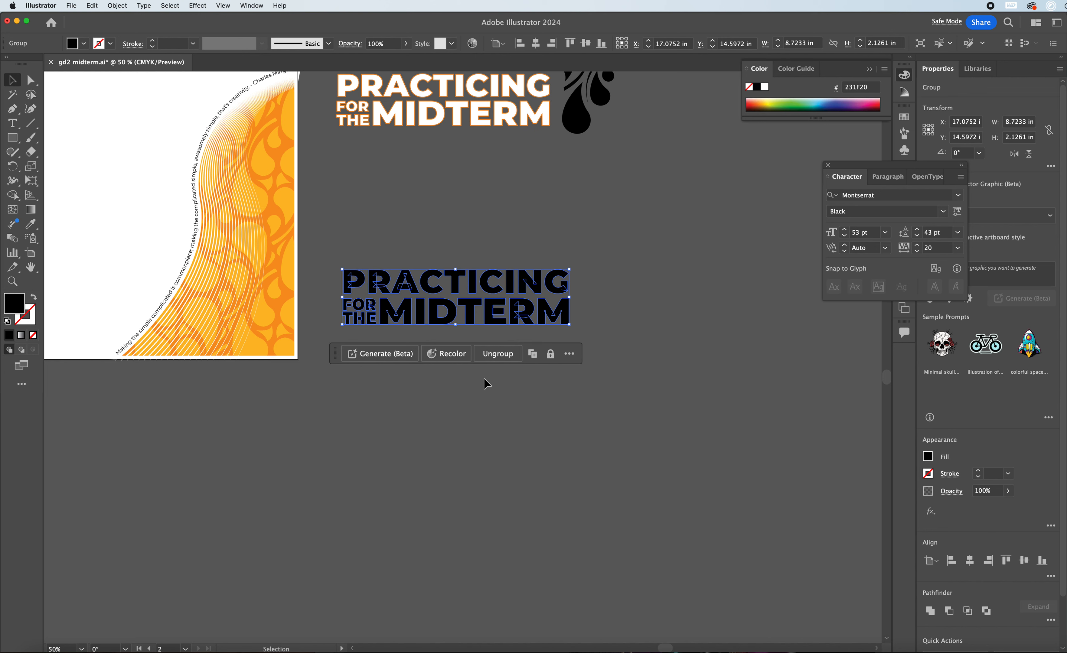
key(super+=)
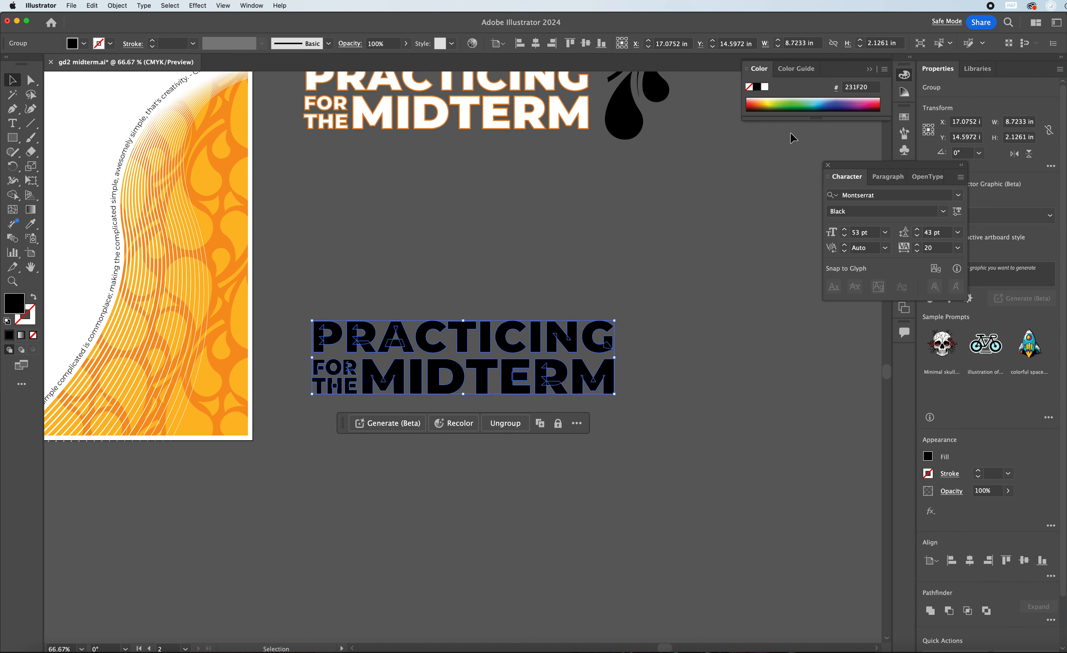
click(902, 119)
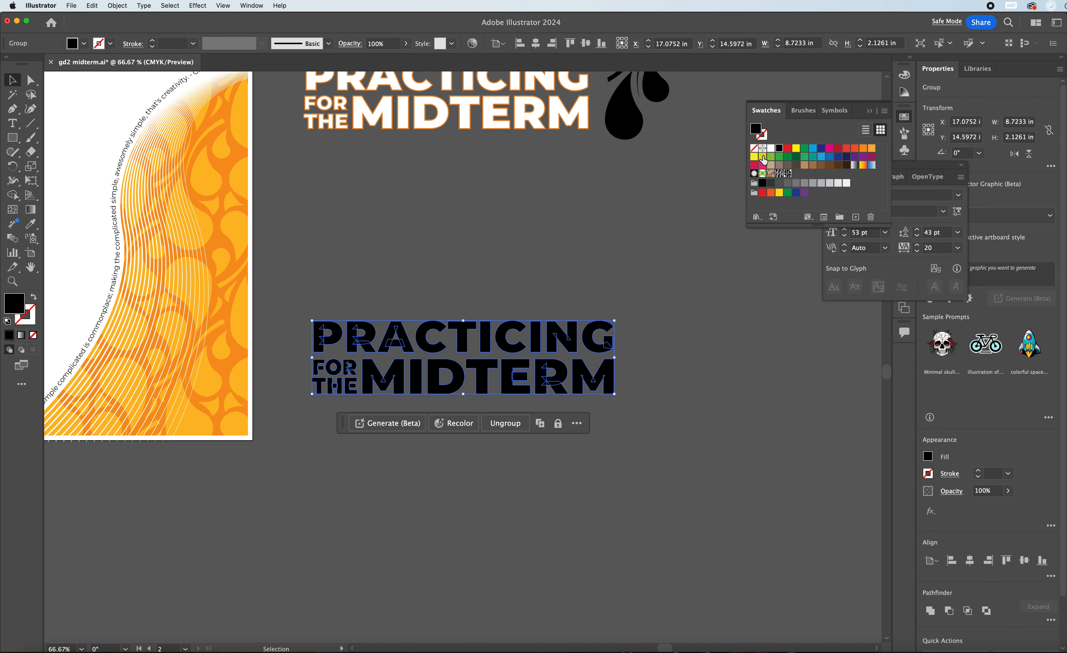
click(789, 151)
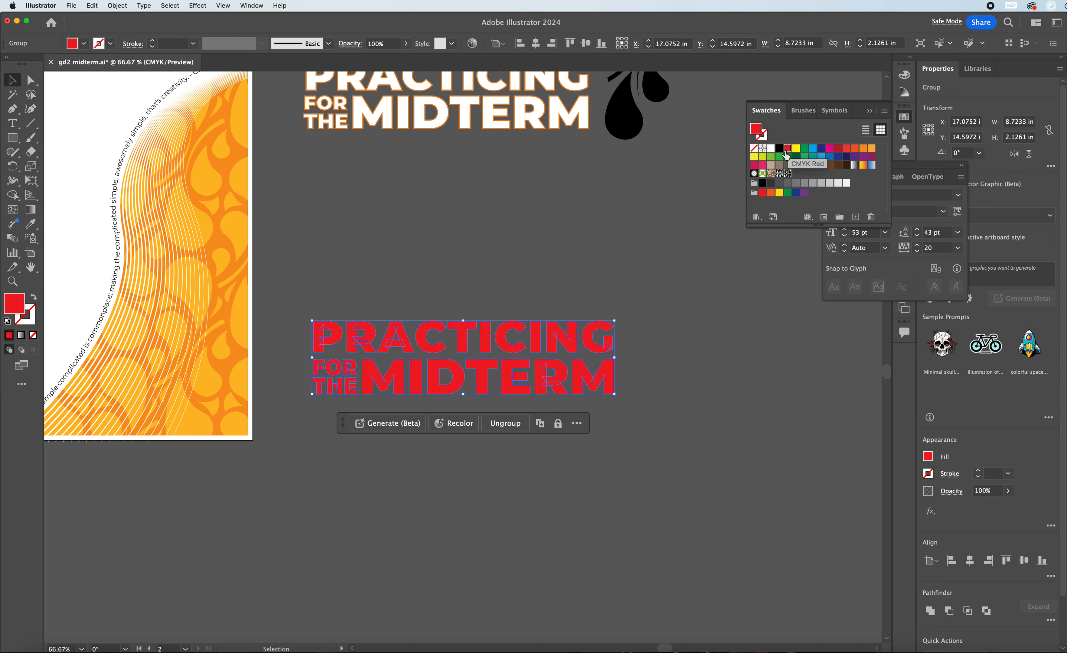
click(437, 283)
click(433, 348)
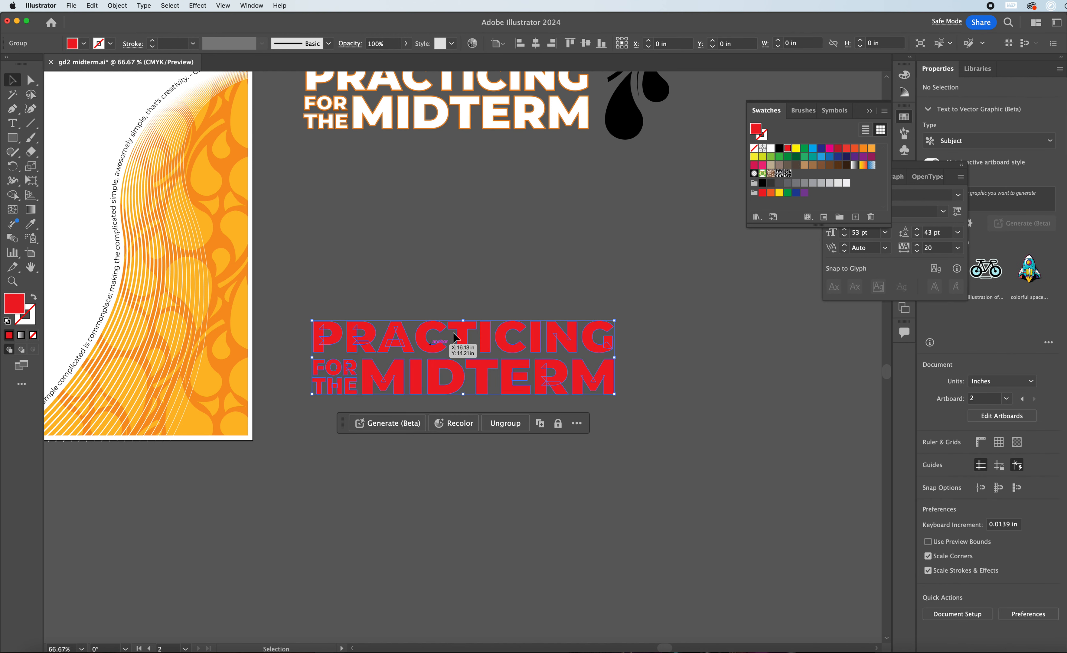
click(775, 159)
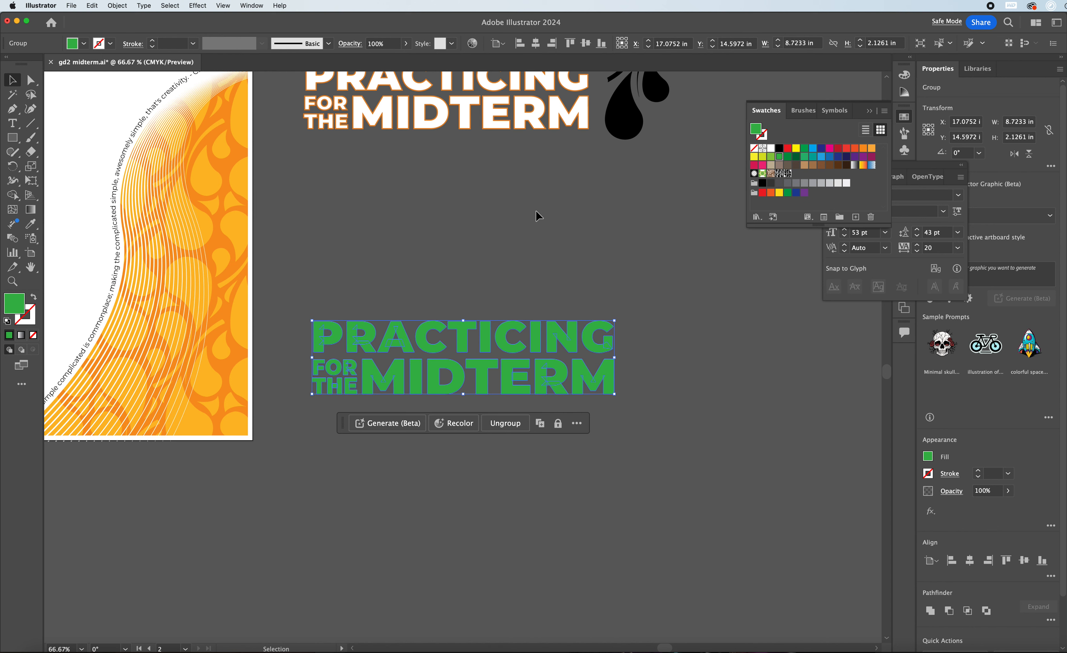
click(478, 221)
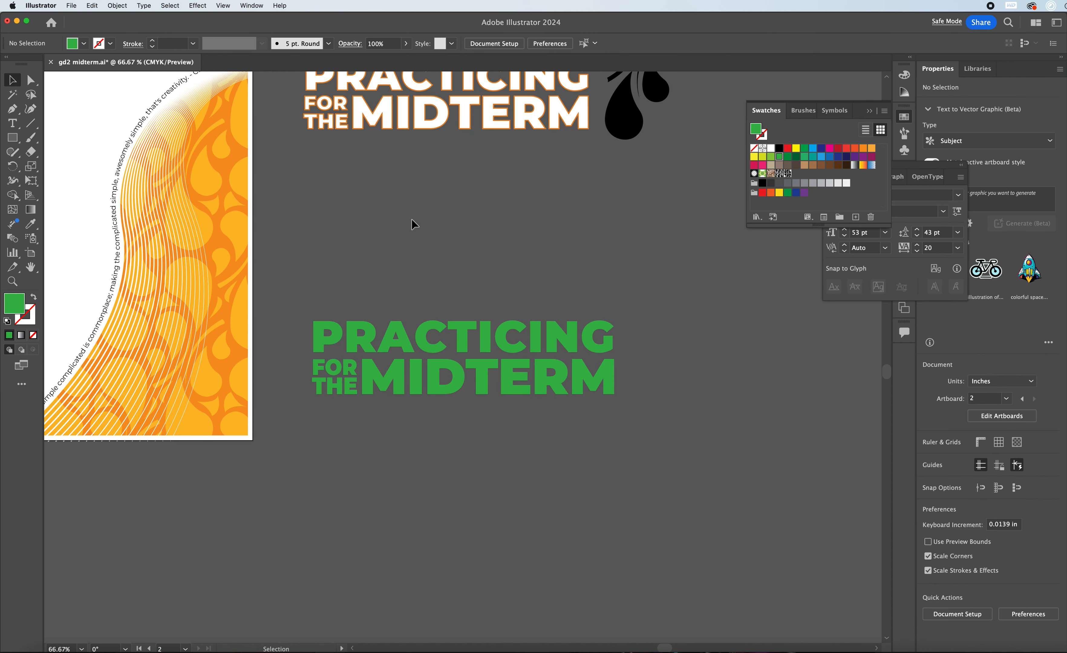
Step: Duplicate the green title above and to its right, and fill the copy with orange
click(426, 347)
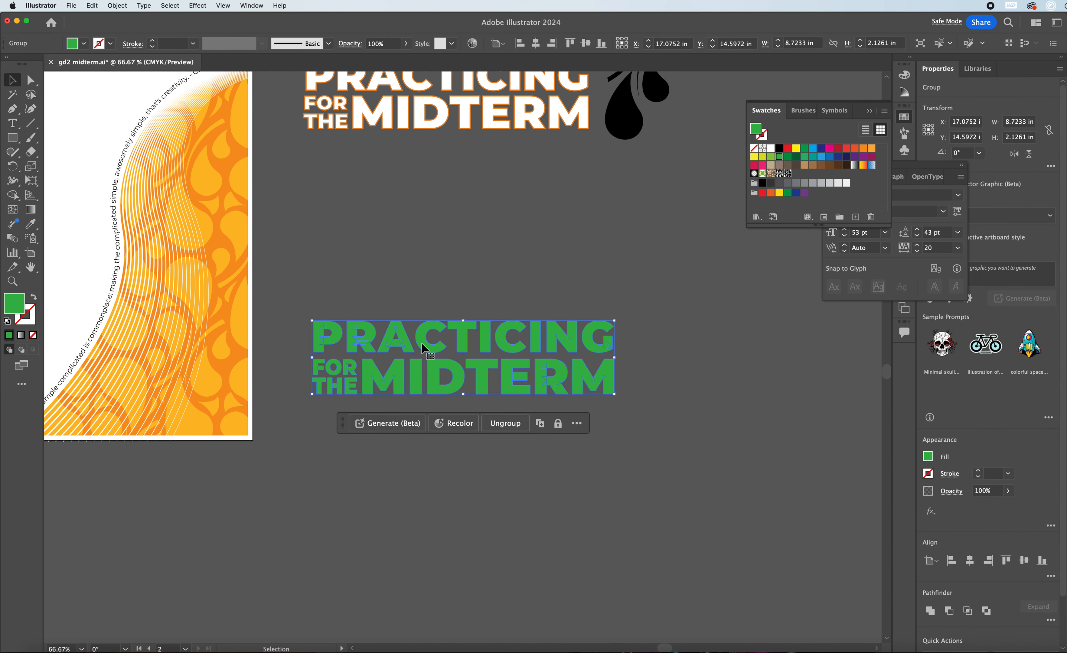
drag(425, 348, 536, 228)
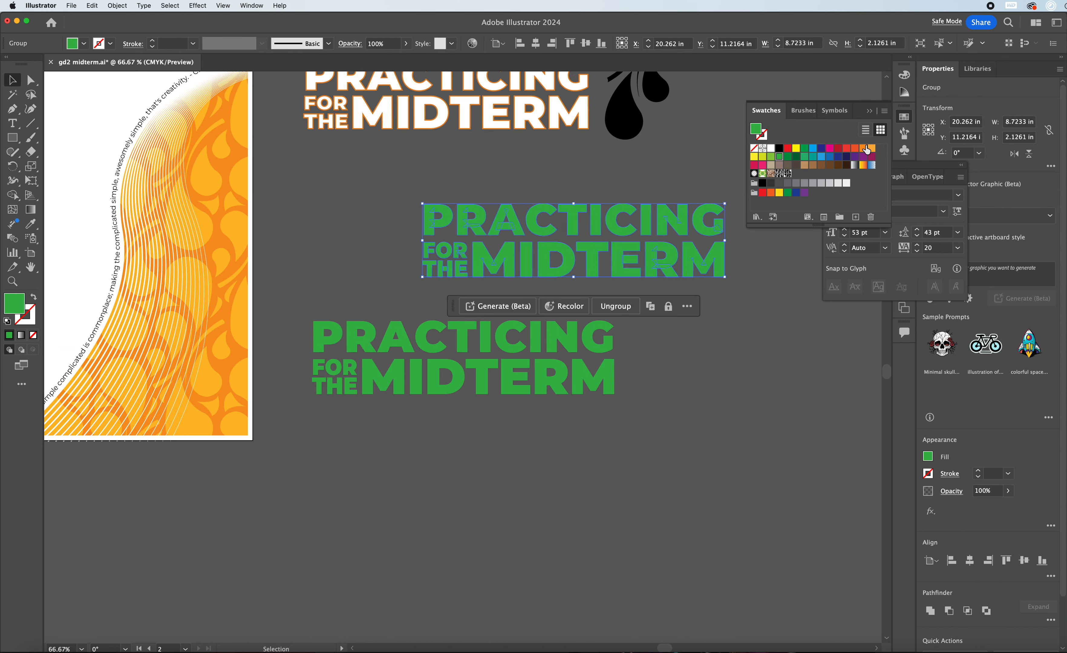
click(864, 149)
click(557, 177)
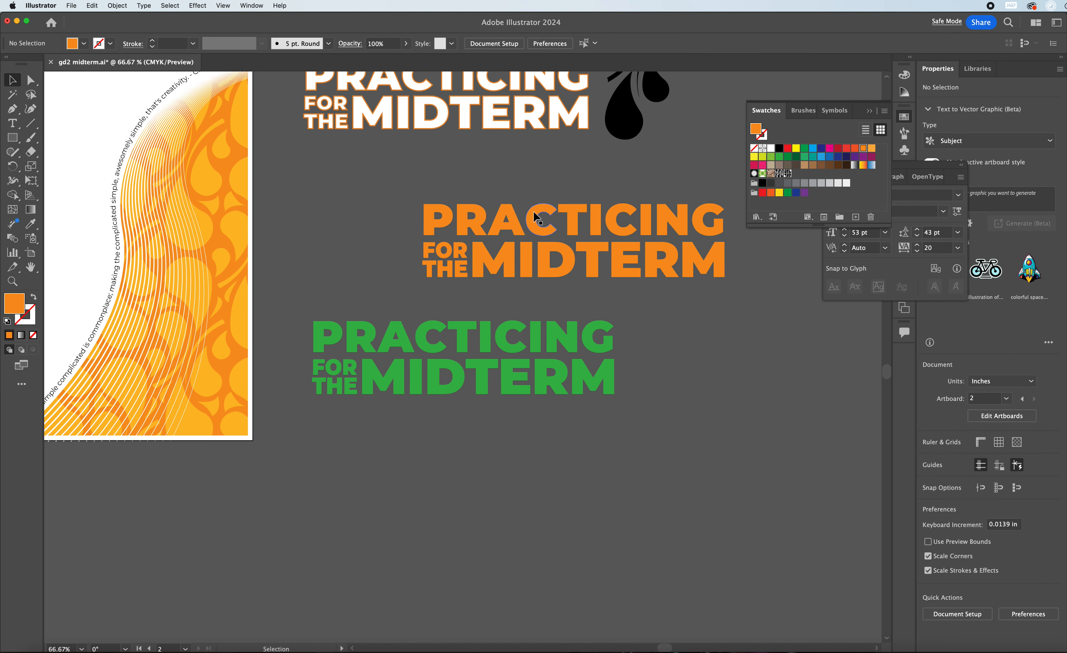
Step: Reposition the title copy above the green one, try a magenta-purple fill, and recolor it yellow C=5 M=0 Y=90 K=0
drag(535, 217, 512, 235)
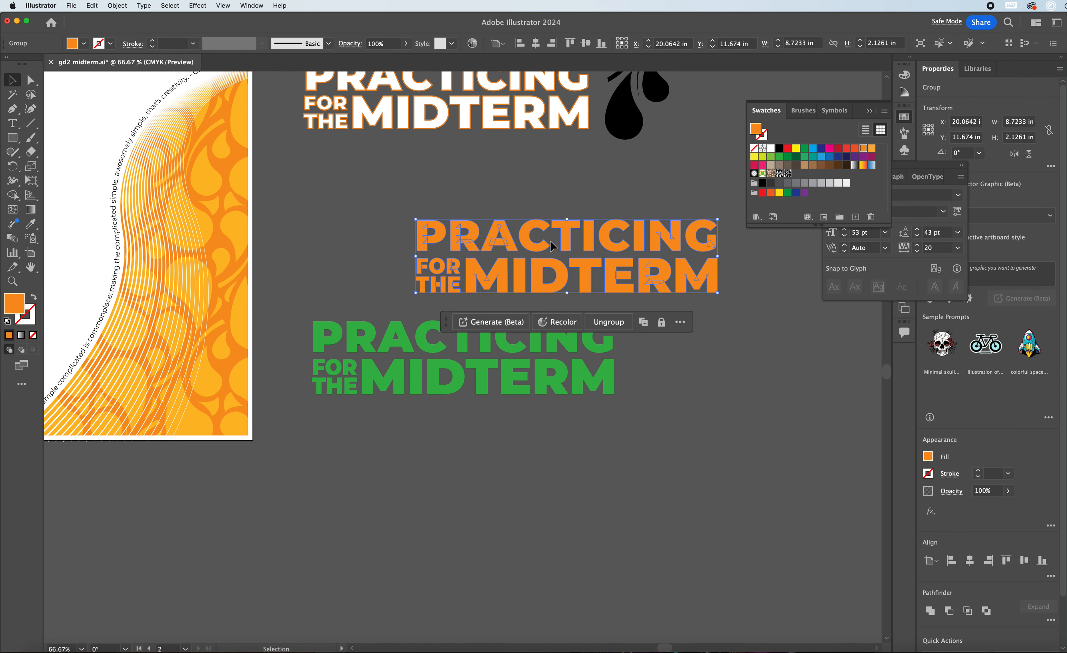
drag(538, 240, 534, 223)
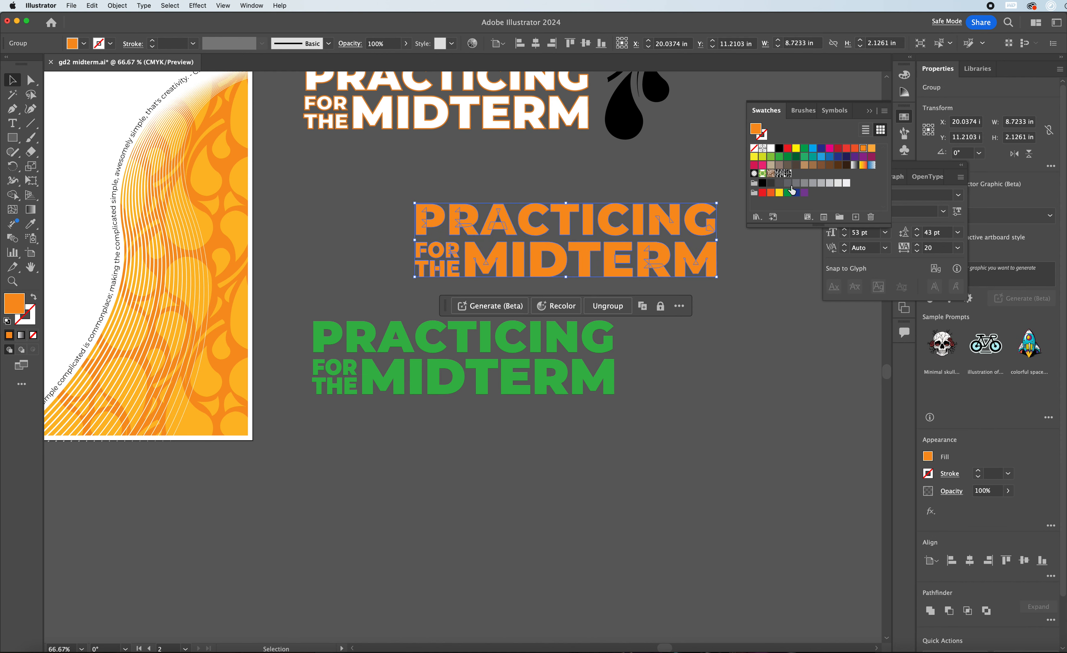
click(871, 156)
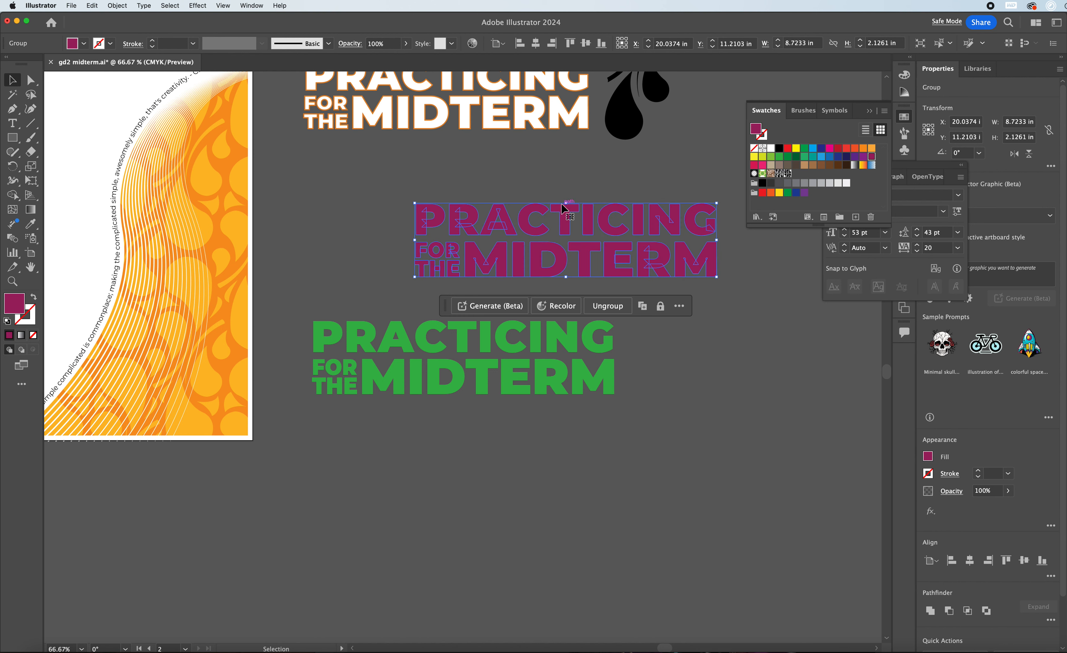
click(755, 158)
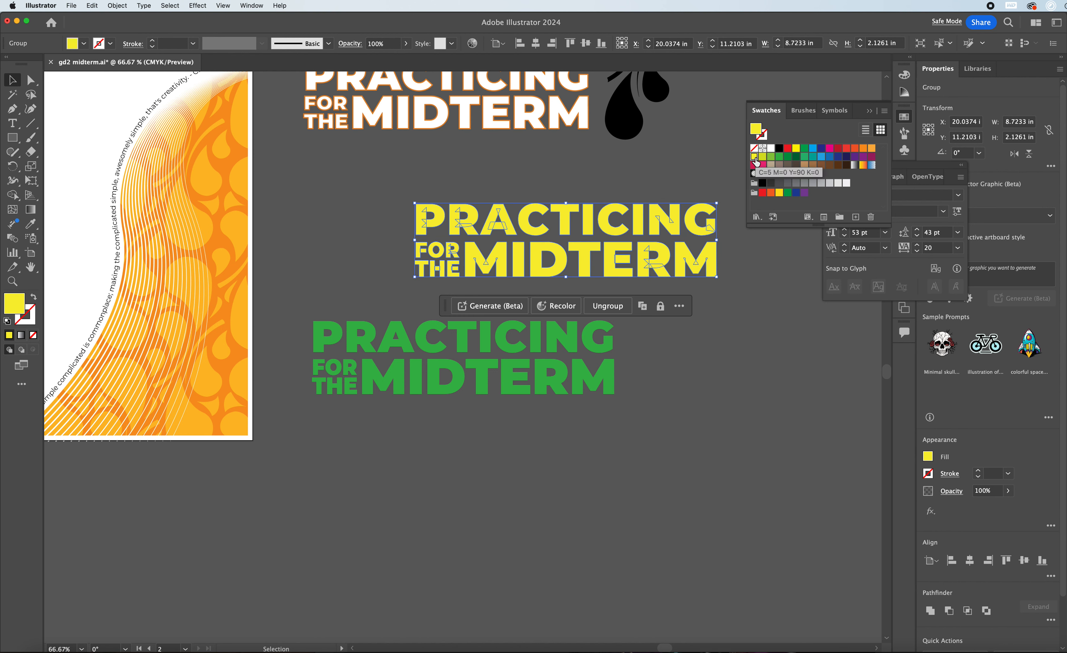
Step: Fill the upper title copy with bright blue and blend it with the green title below
click(813, 149)
click(467, 172)
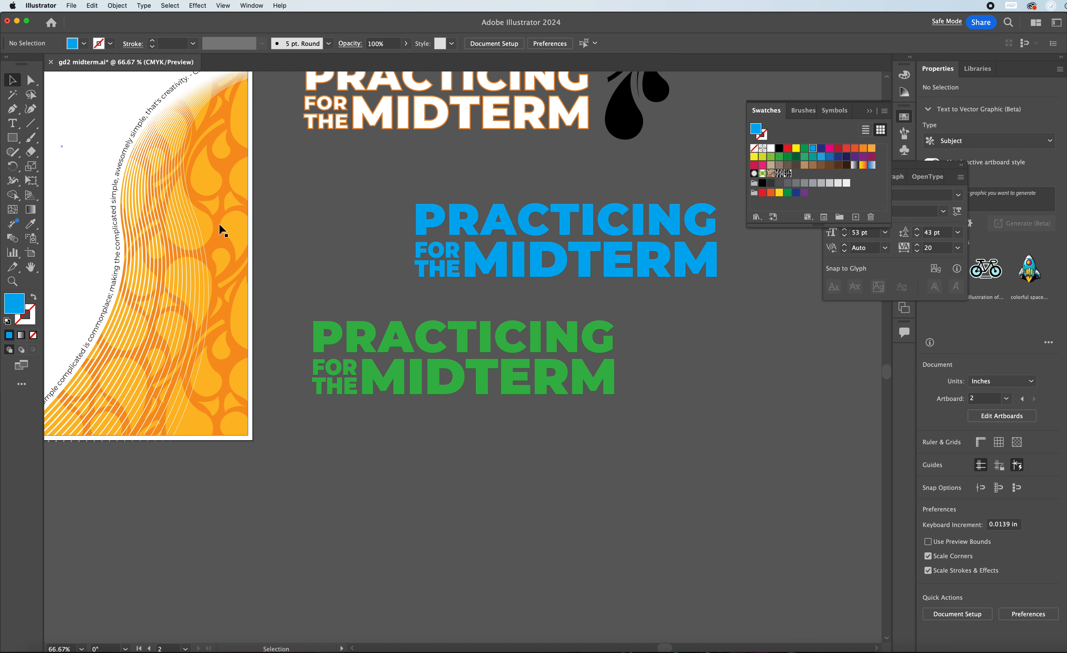
drag(341, 192, 554, 404)
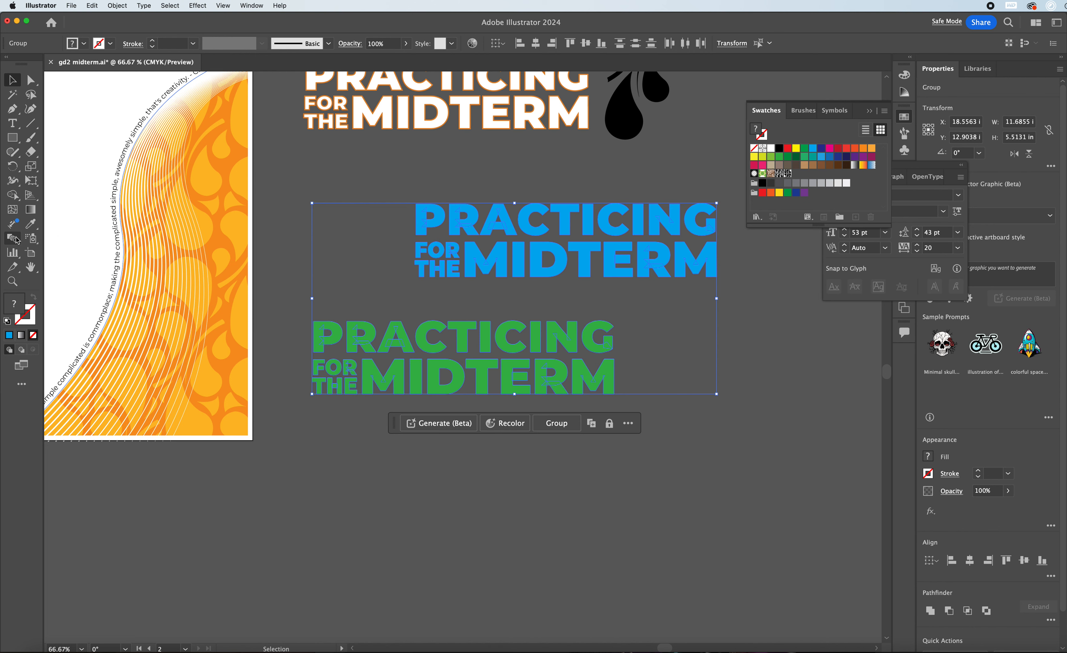
click(14, 240)
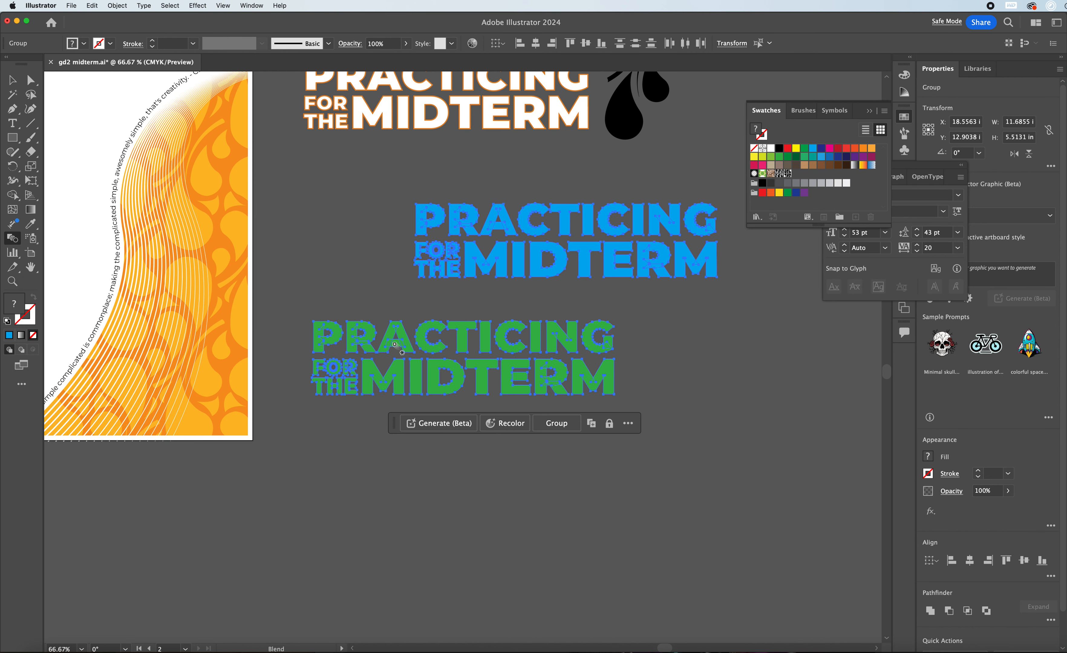
click(388, 345)
click(475, 265)
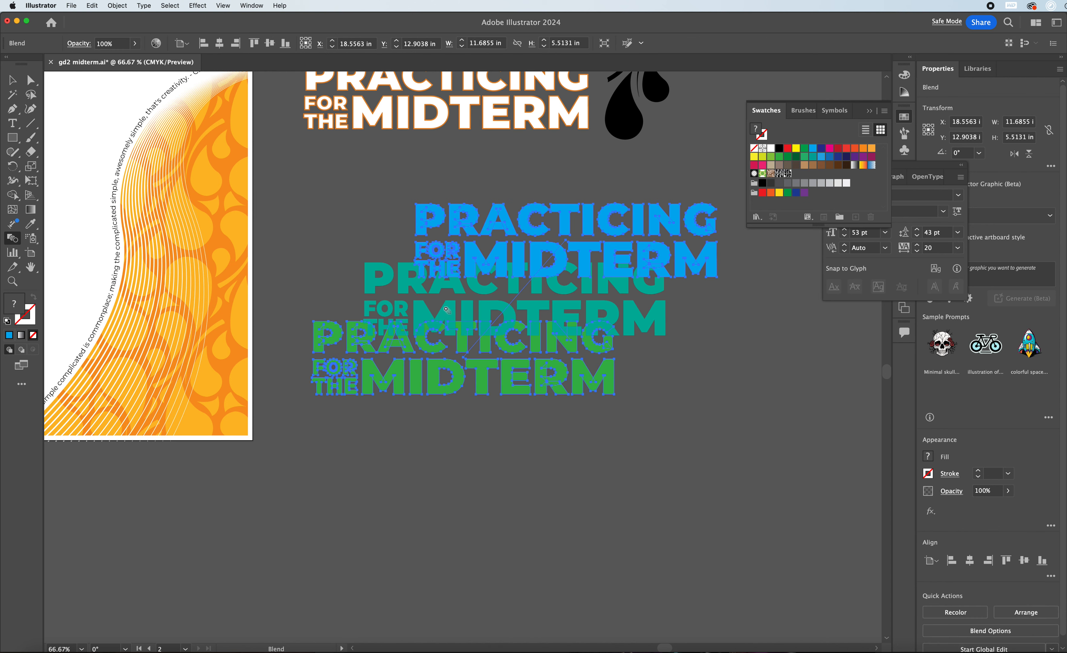
Step: Set the blend between the green and blue titles to 100 specified steps
click(118, 6)
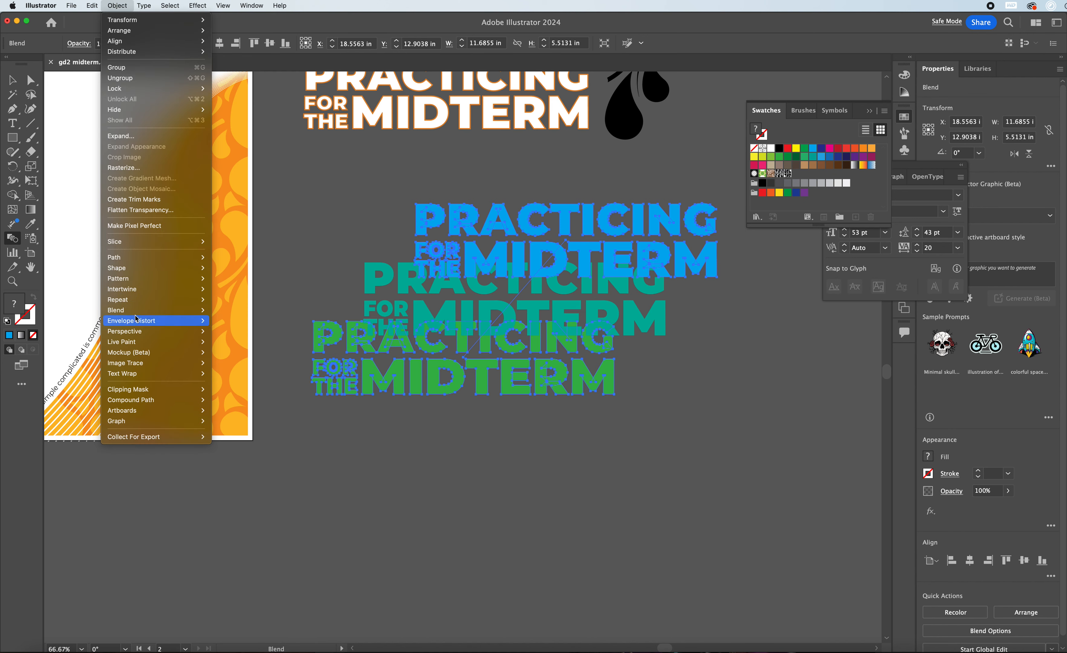
mouse_move(139, 311)
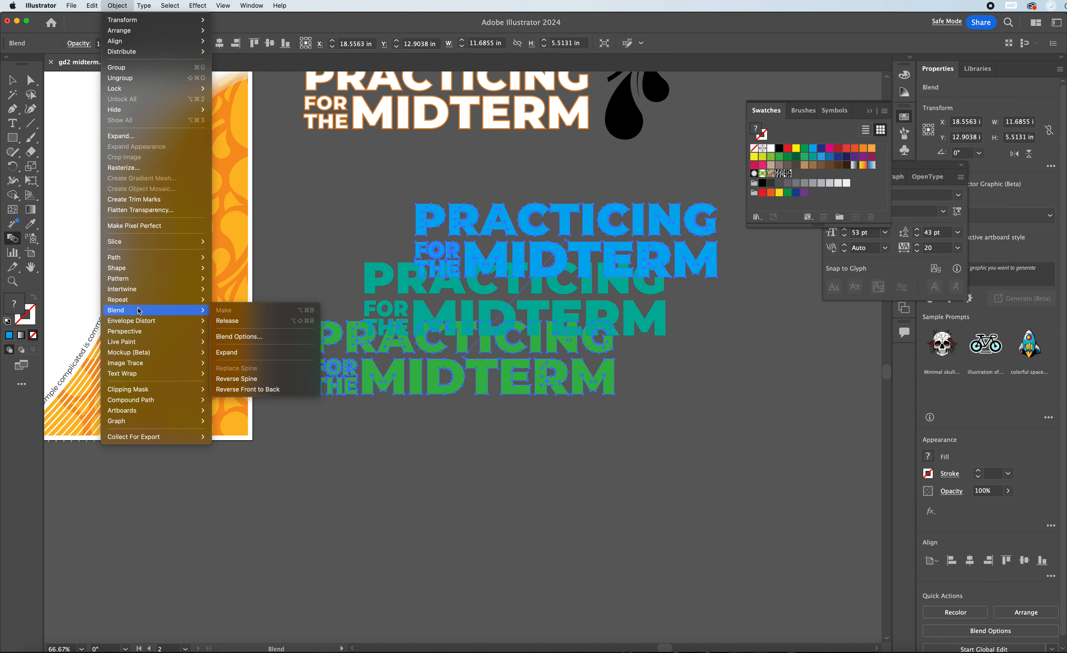
click(16, 239)
double_click(18, 240)
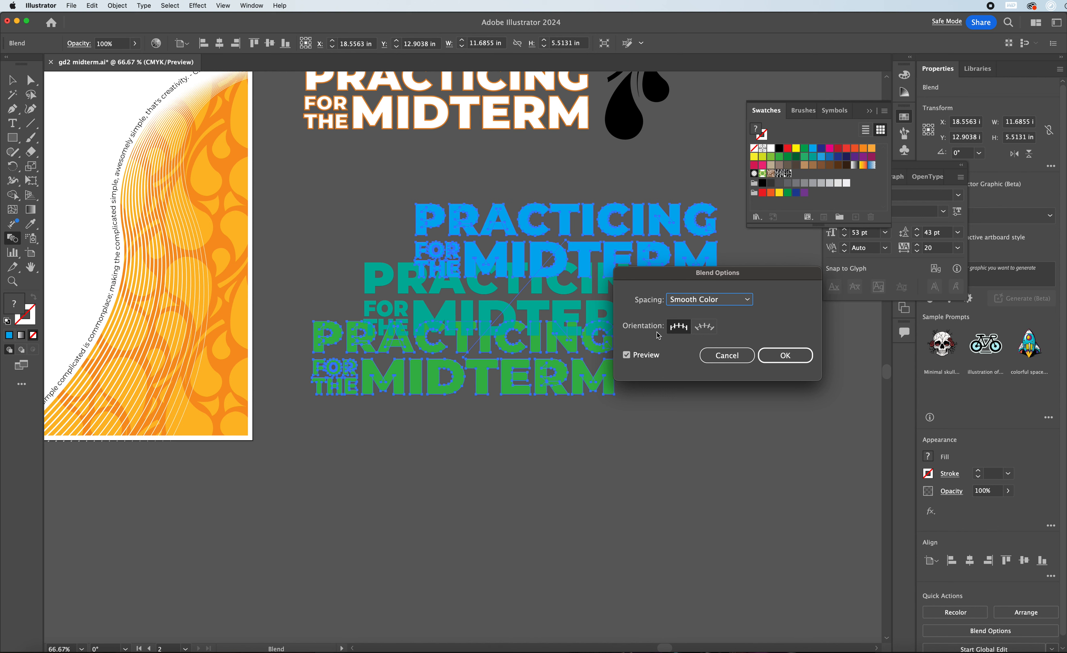
click(710, 301)
click(704, 326)
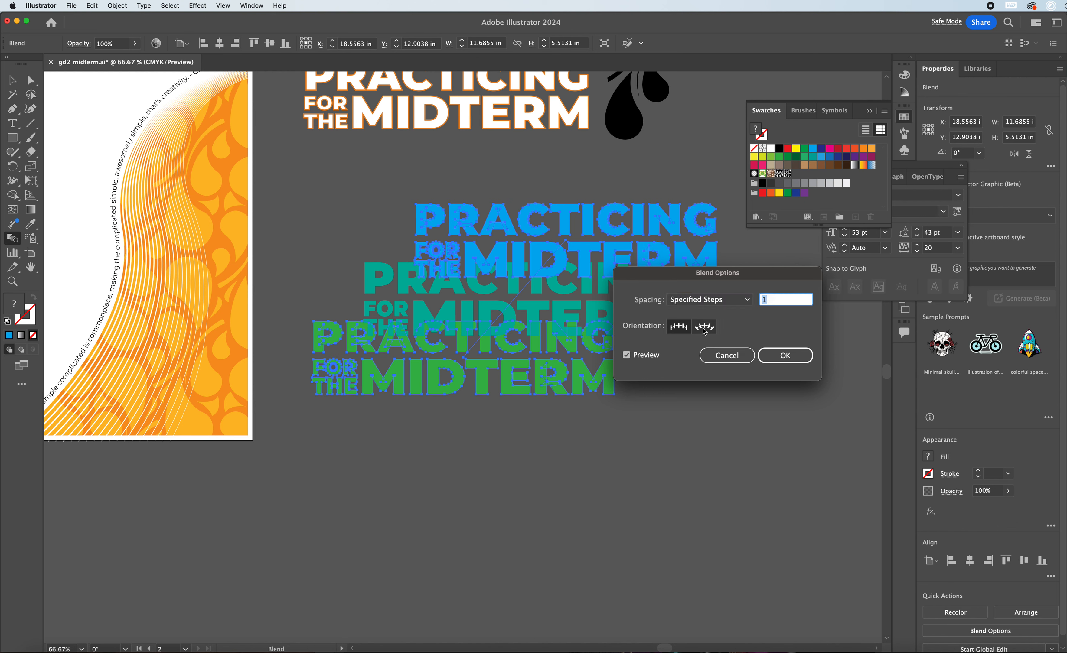
text(100)
click(785, 356)
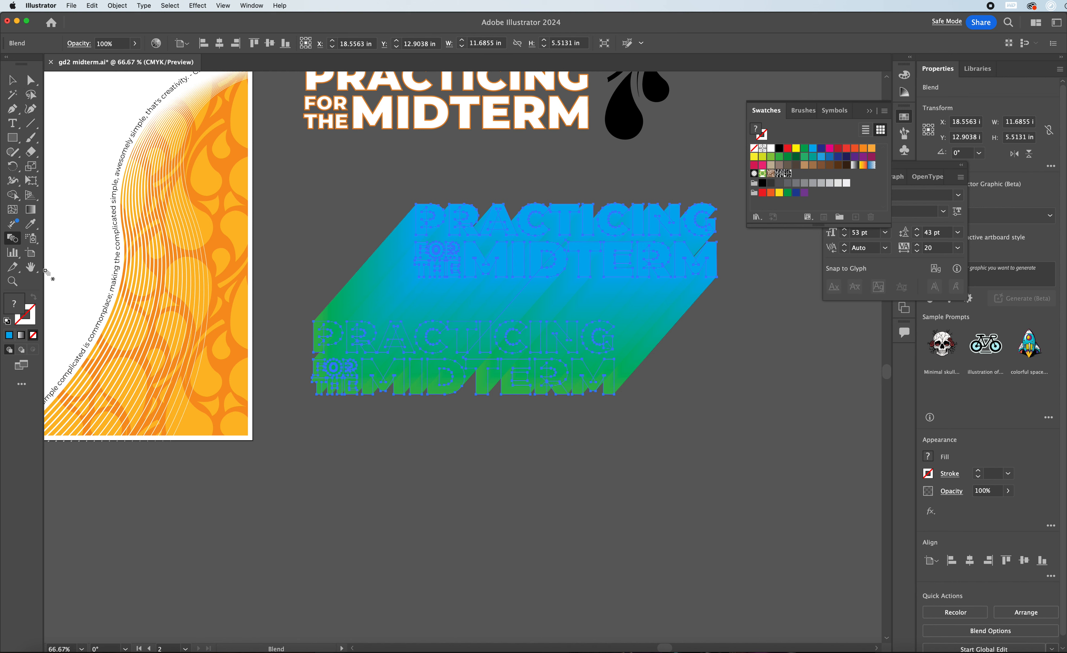
Step: Examine the smoothness of the blended title's color transition and edges up close
click(31, 267)
click(13, 281)
click(435, 268)
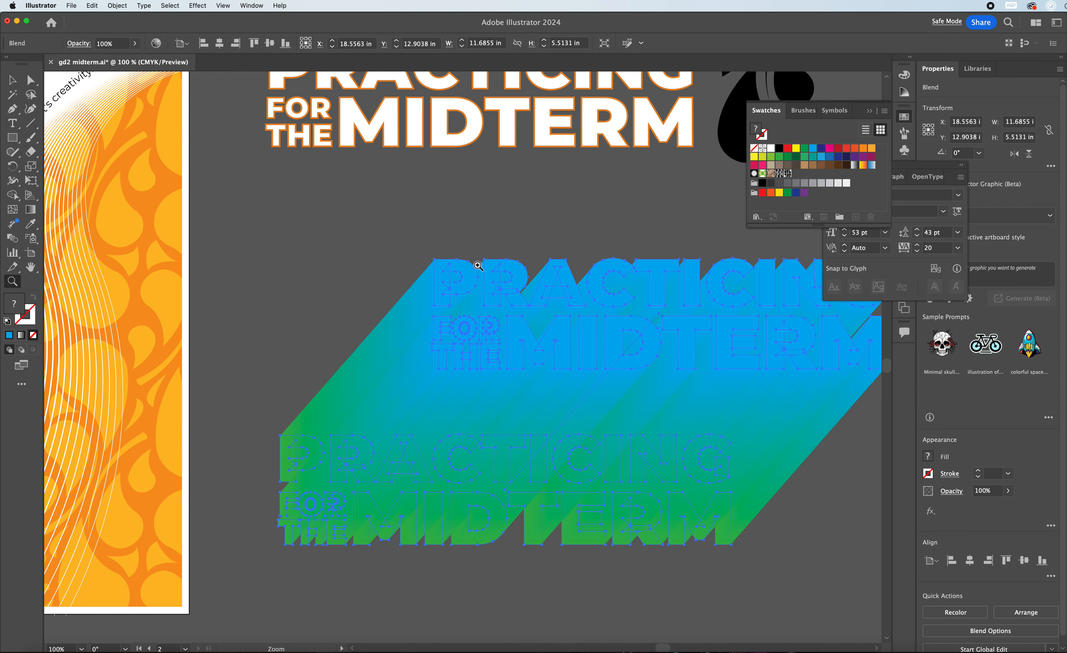
click(636, 346)
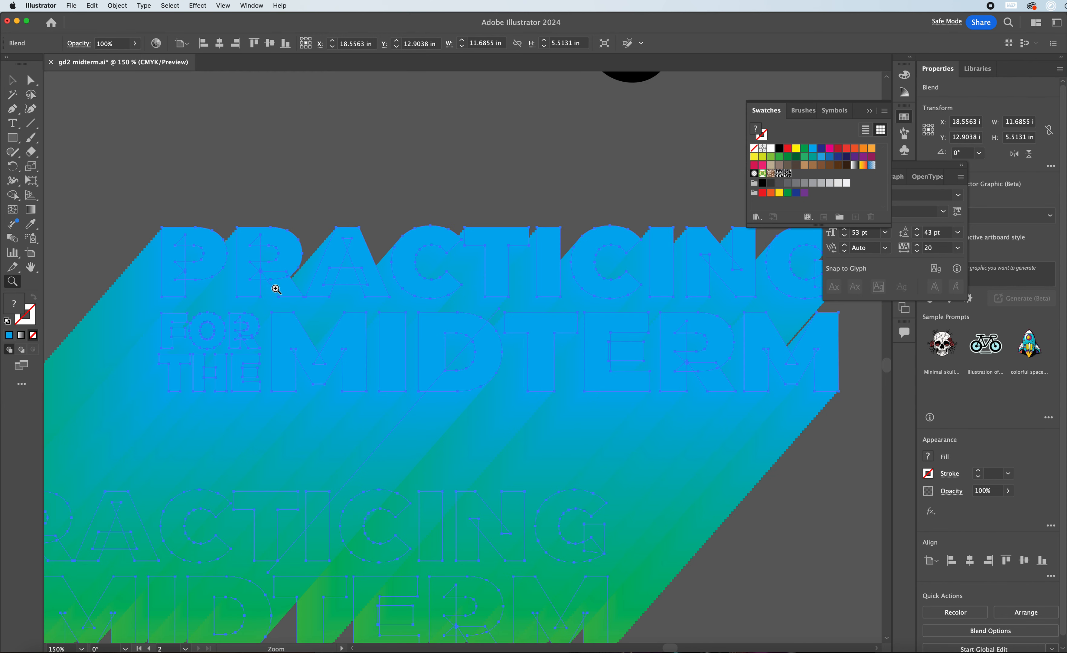
key(v)
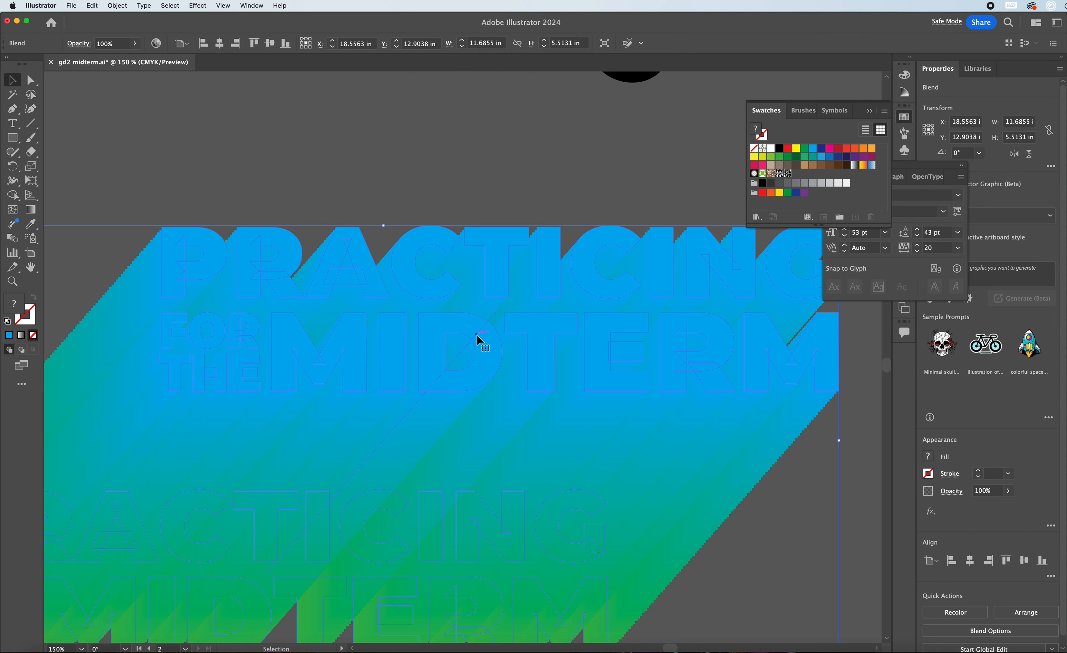
click(419, 202)
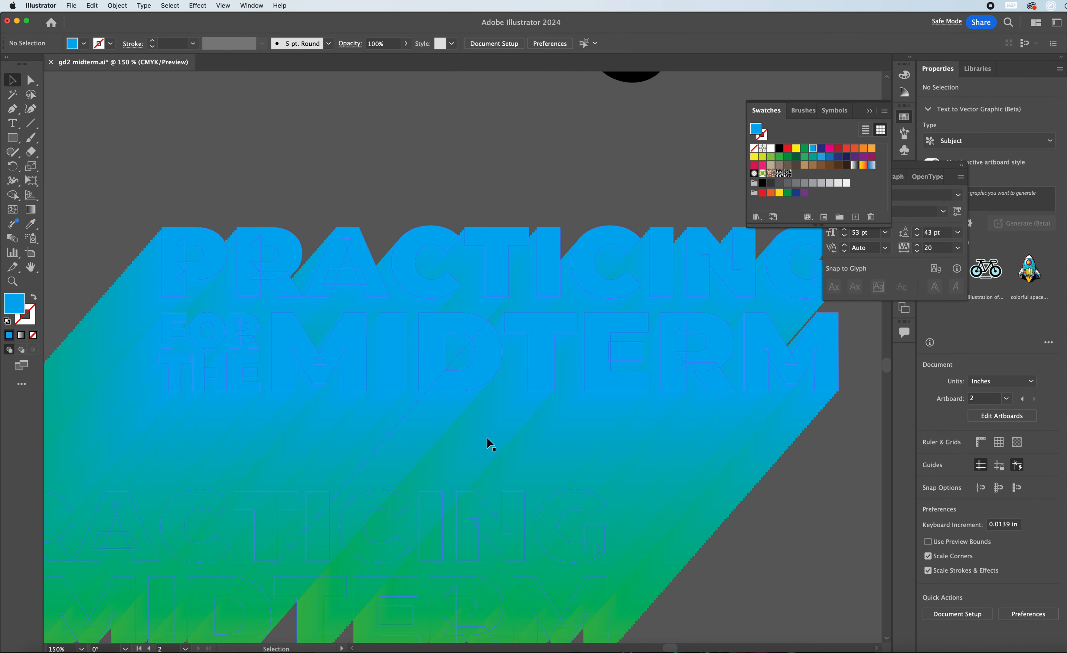
key(super+minus)
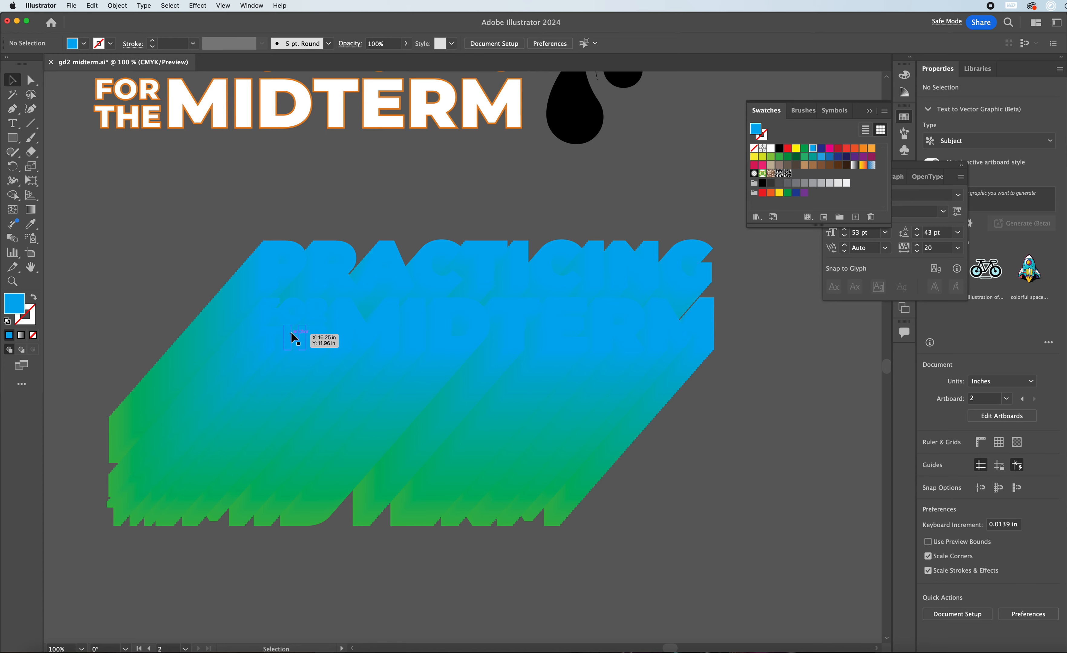
Step: Isolate the blend and try a purple fill on its blue front title
click(421, 334)
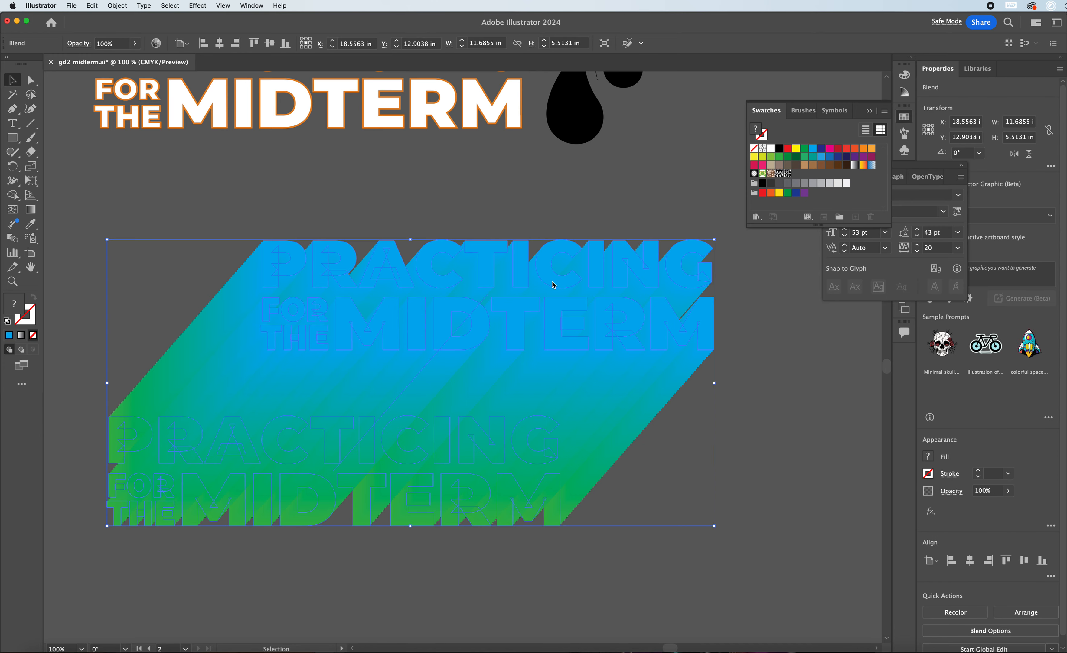
click(622, 200)
click(606, 274)
double_click(619, 272)
click(616, 268)
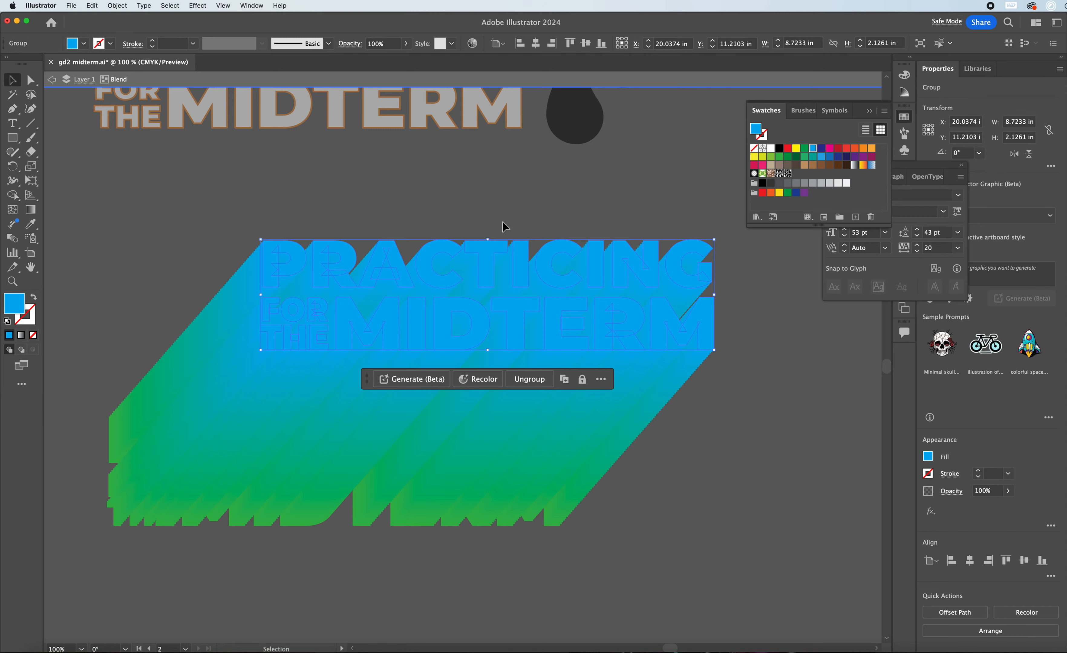
click(863, 157)
click(631, 202)
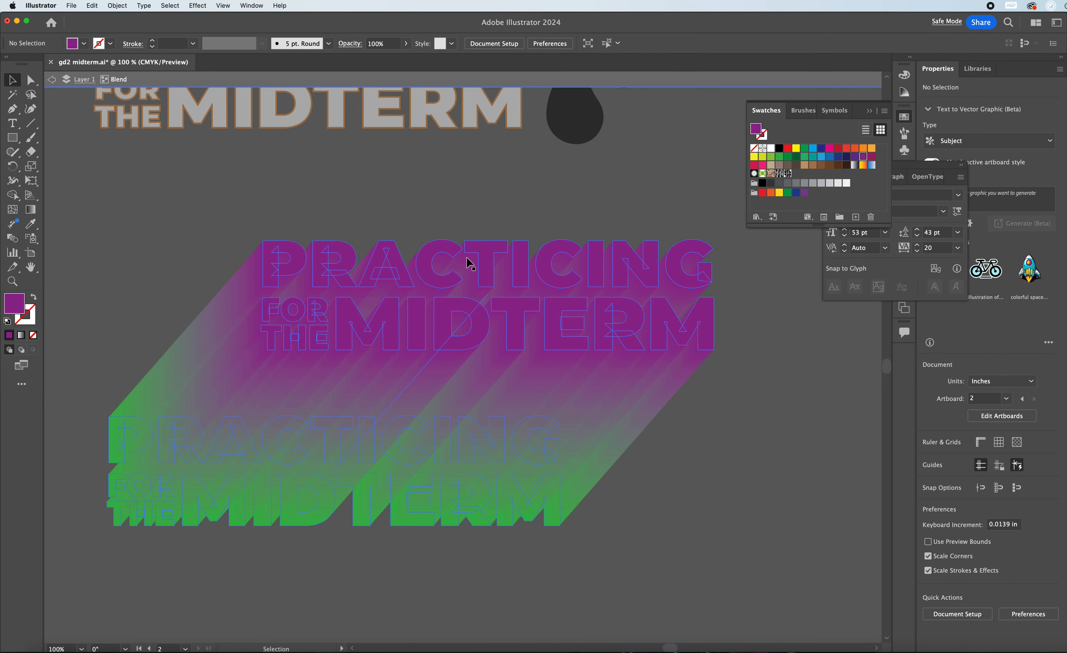
click(481, 262)
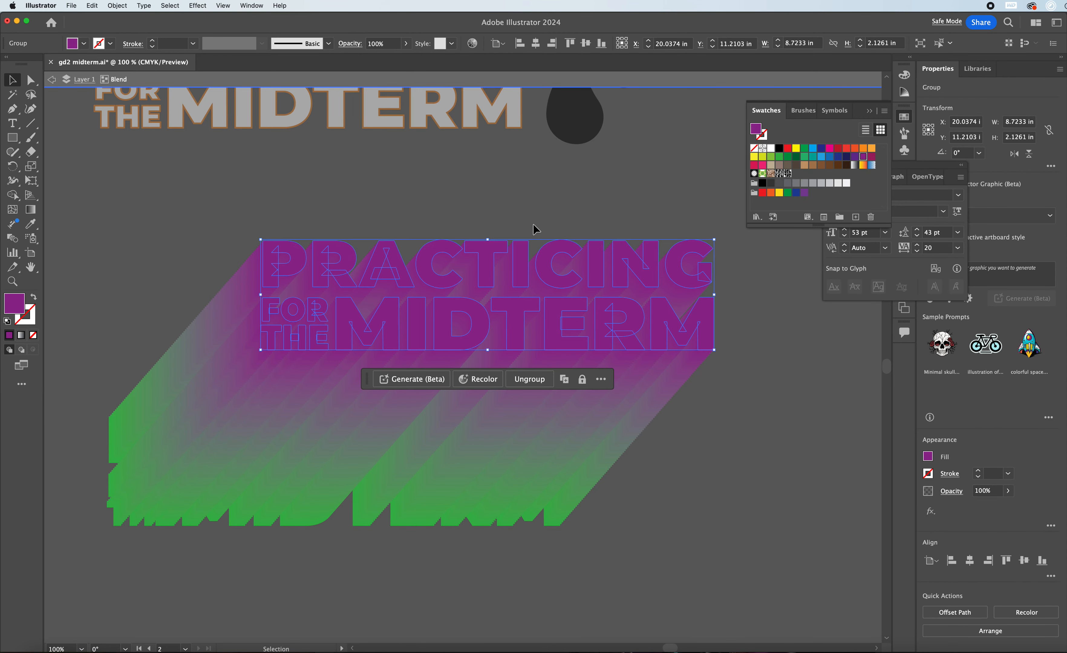
click(558, 210)
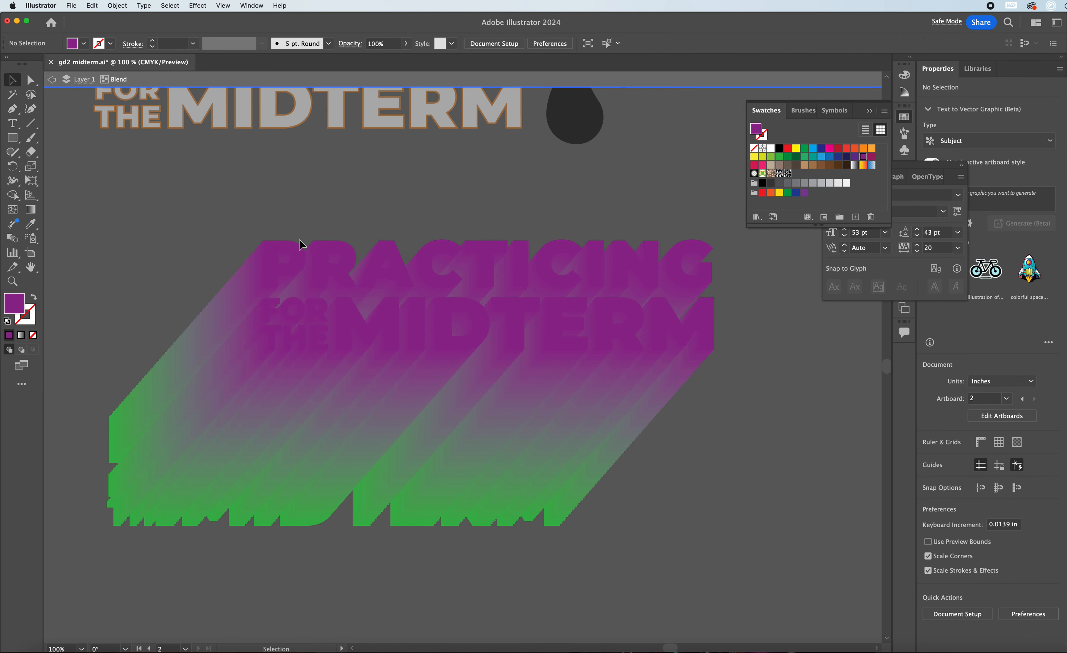
Step: Undo the purple fill and the 100-step blend spacing, leaving the blend's isolation
key(super+z)
key(Escape)
key(v)
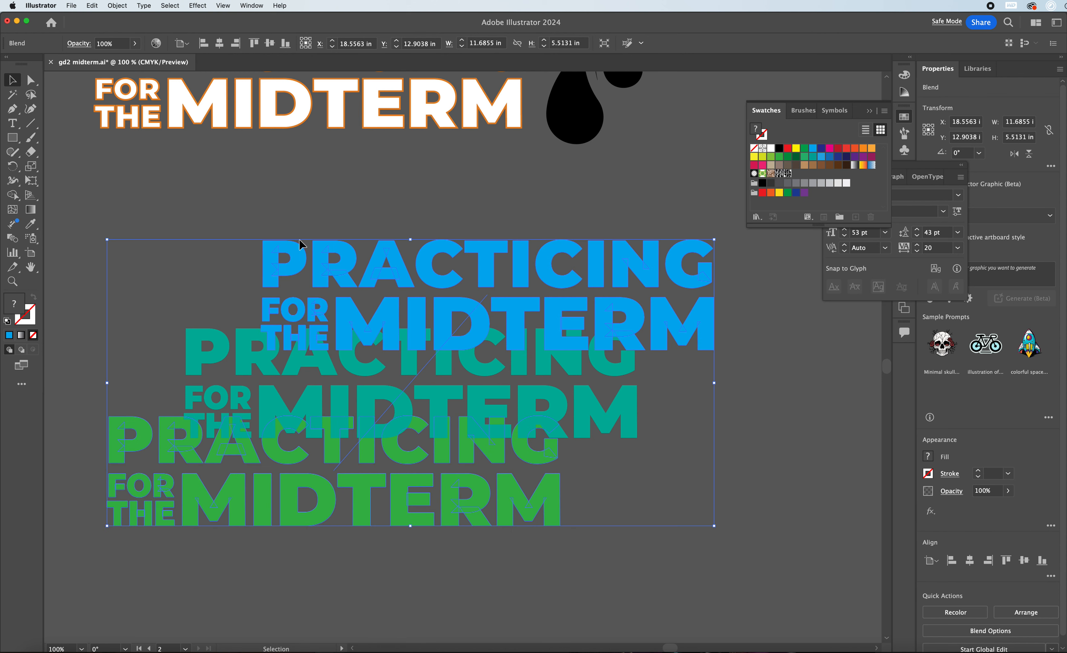
Step: Set the title blend's spacing to 300 specified steps
click(14, 242)
double_click(13, 242)
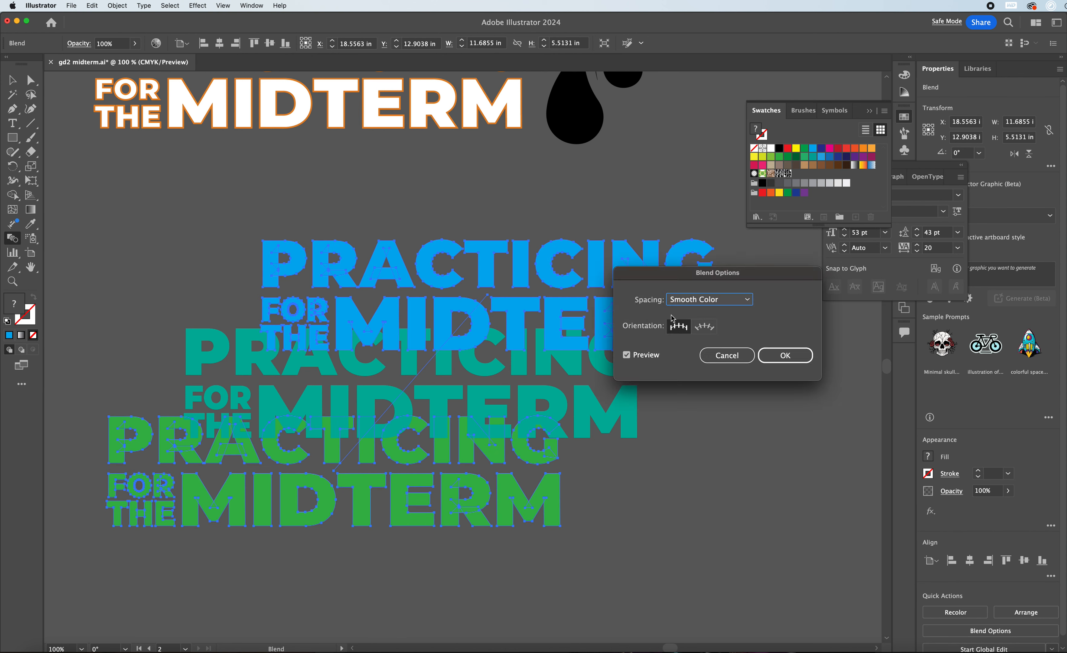
click(697, 302)
click(697, 327)
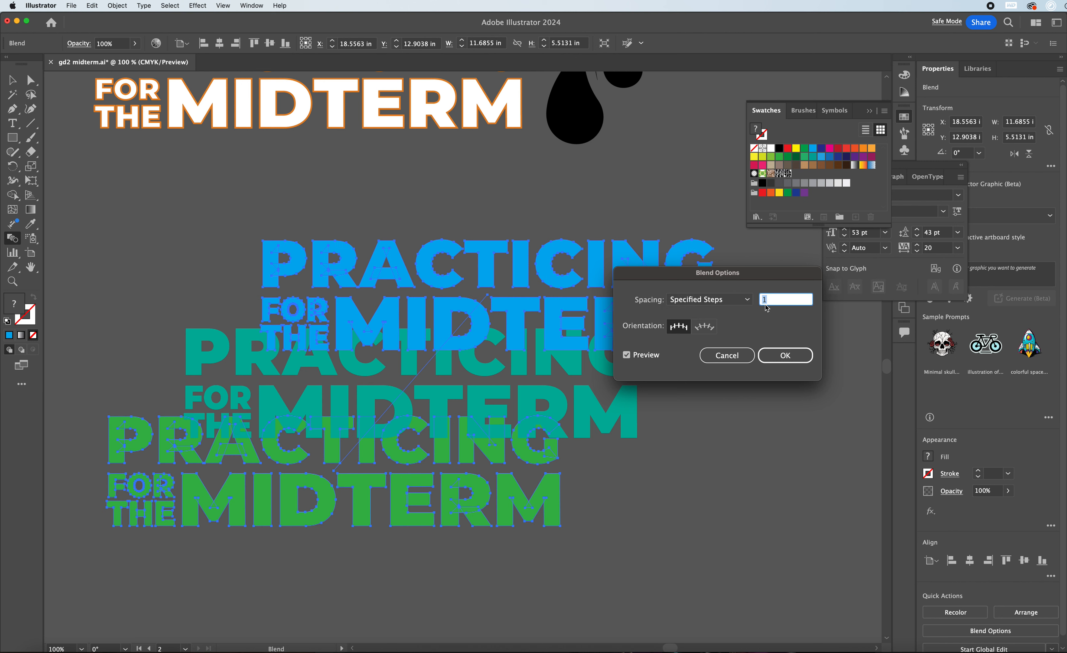
text(300)
click(786, 356)
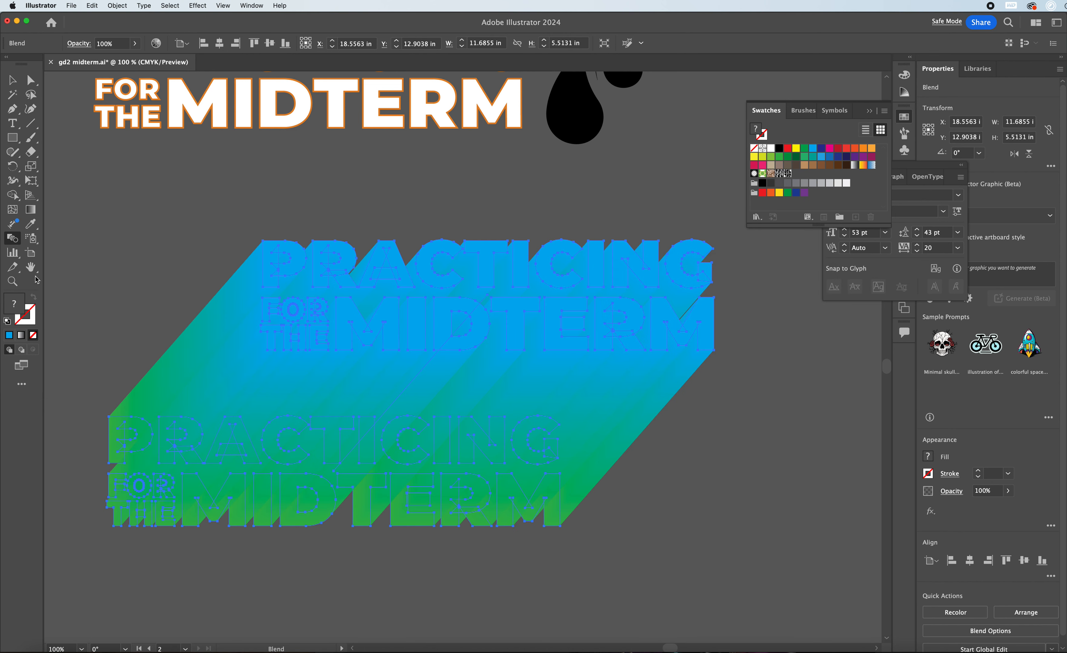
Step: Inspect the edges of the 300-step blend around the first letters at higher magnification
click(13, 282)
click(227, 274)
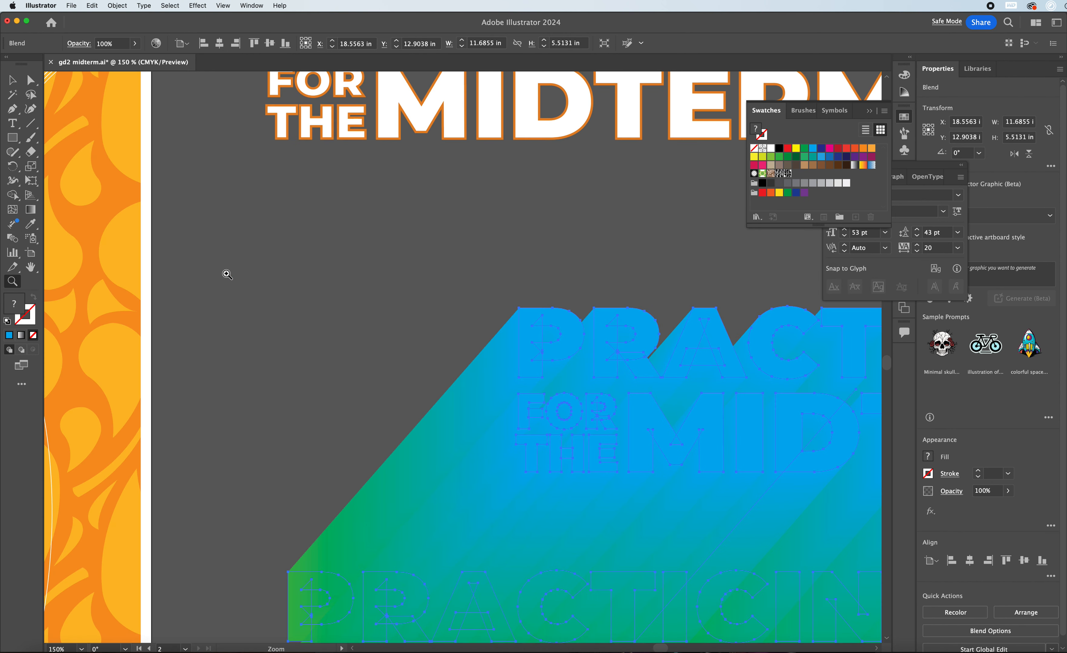
click(493, 348)
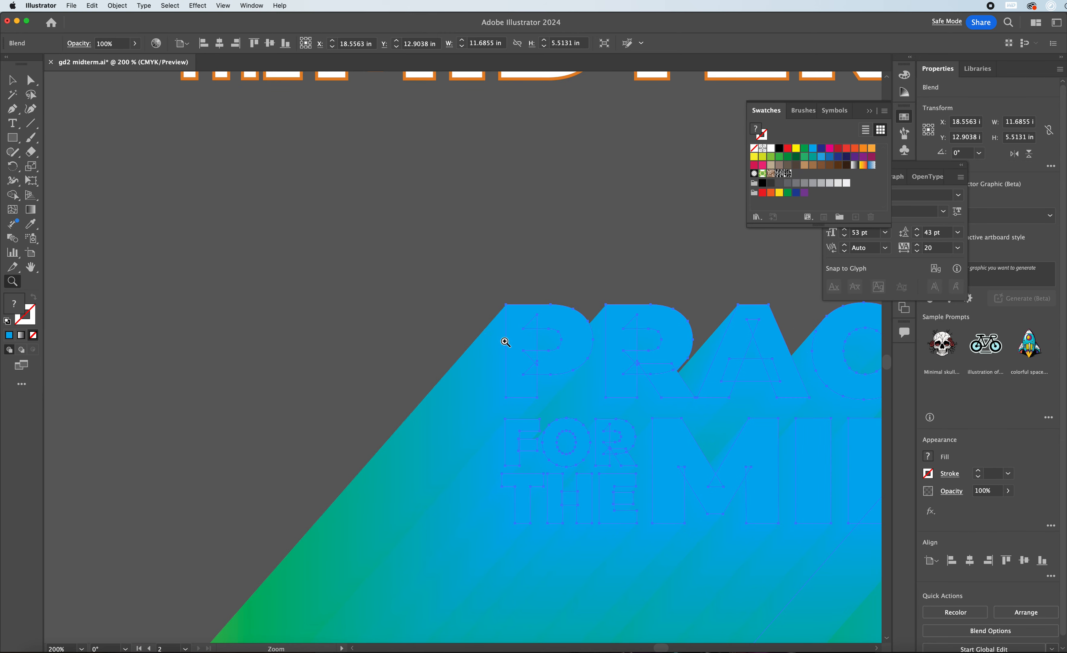
key(super+minus)
key(super+minus)
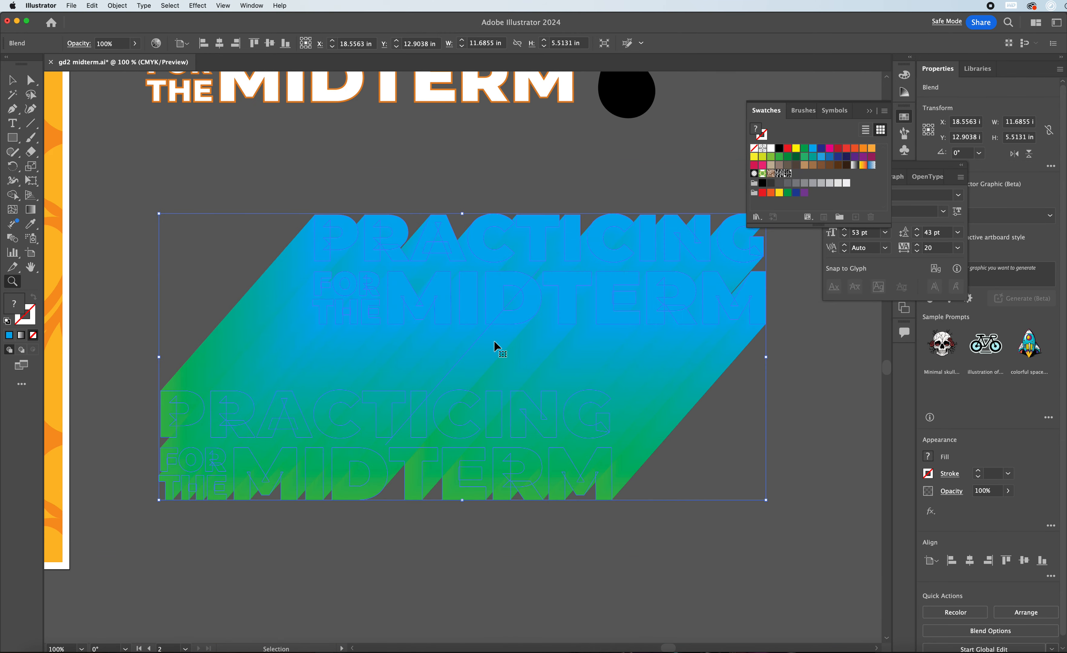
key(super+minus)
key(super+equal)
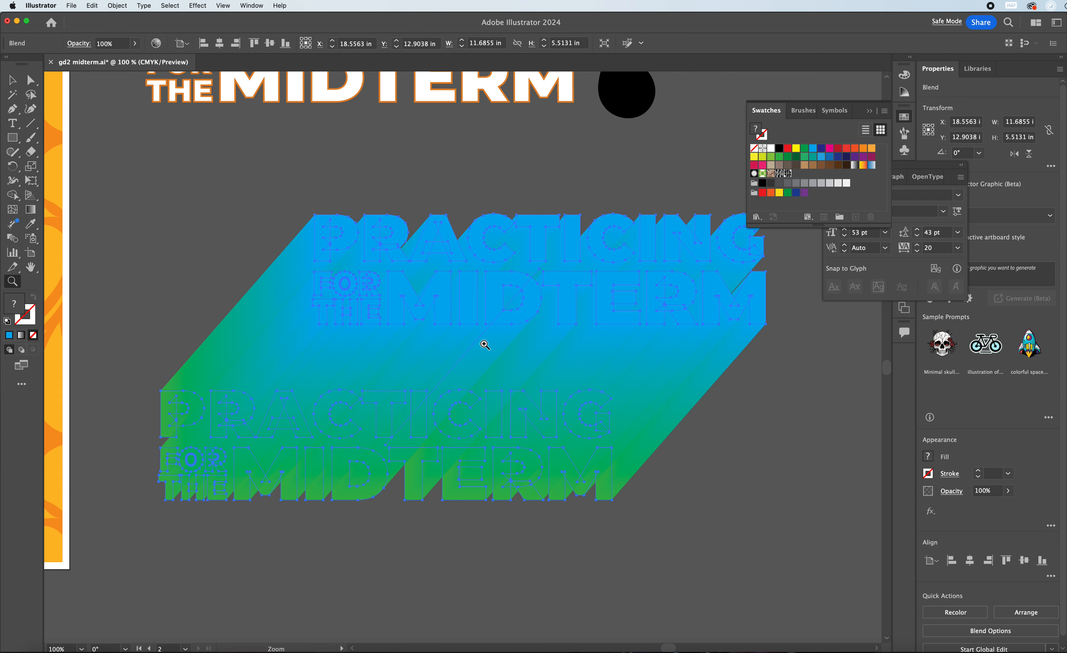
Step: Isolate the blend, shrink its green title to about 4.15 by 1.01 in, and shift the whole blend slightly right and down
click(12, 80)
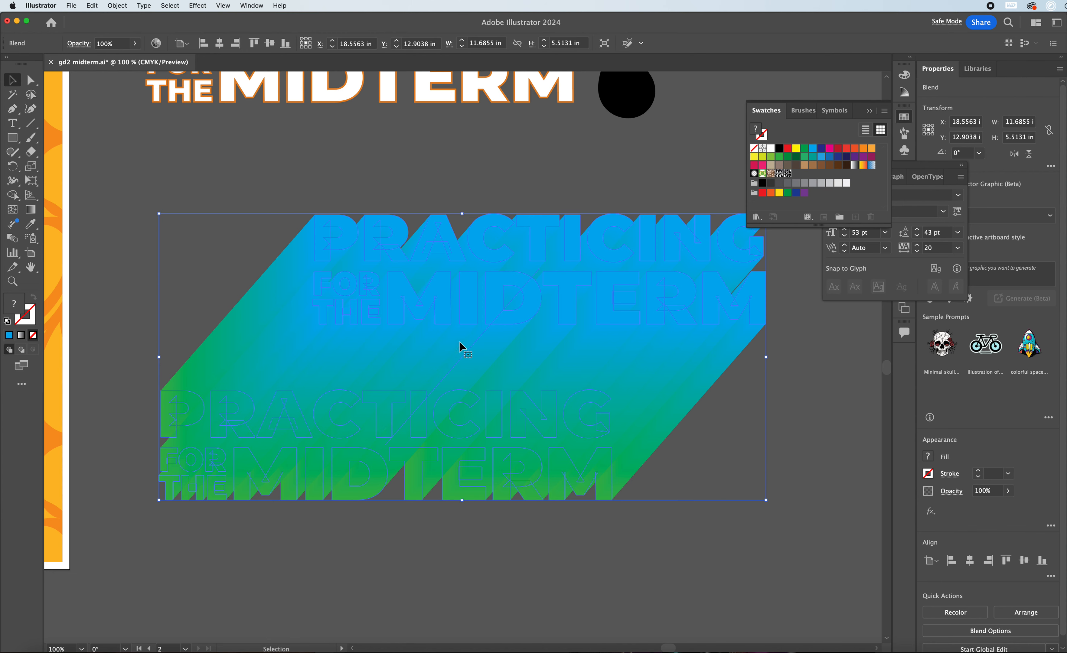
click(448, 196)
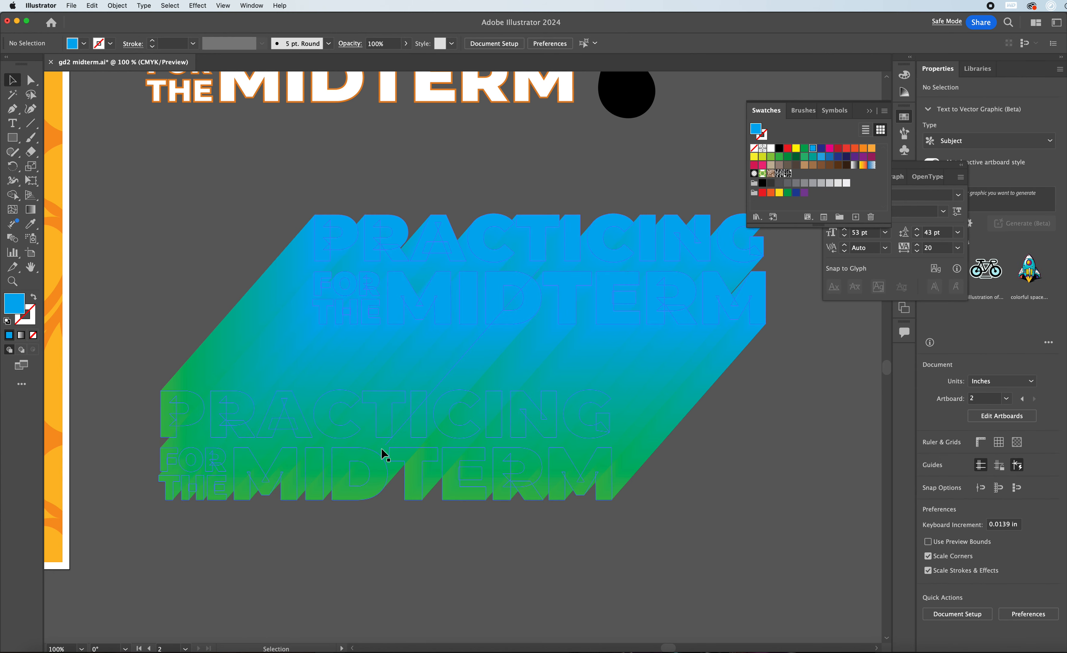
double_click(382, 424)
click(377, 415)
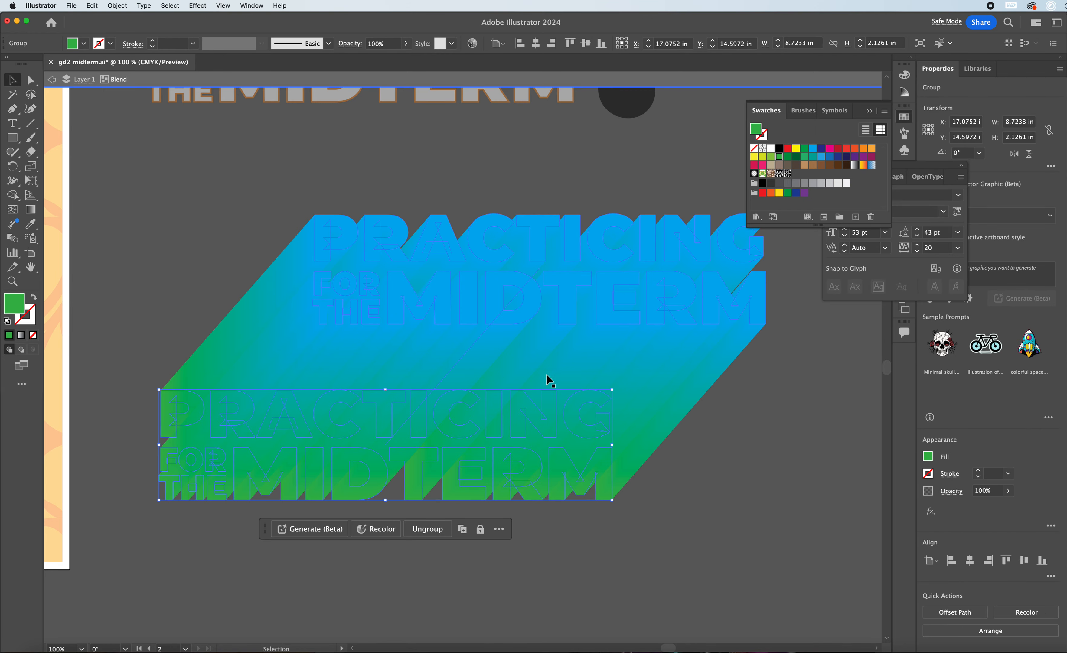
drag(611, 389, 493, 447)
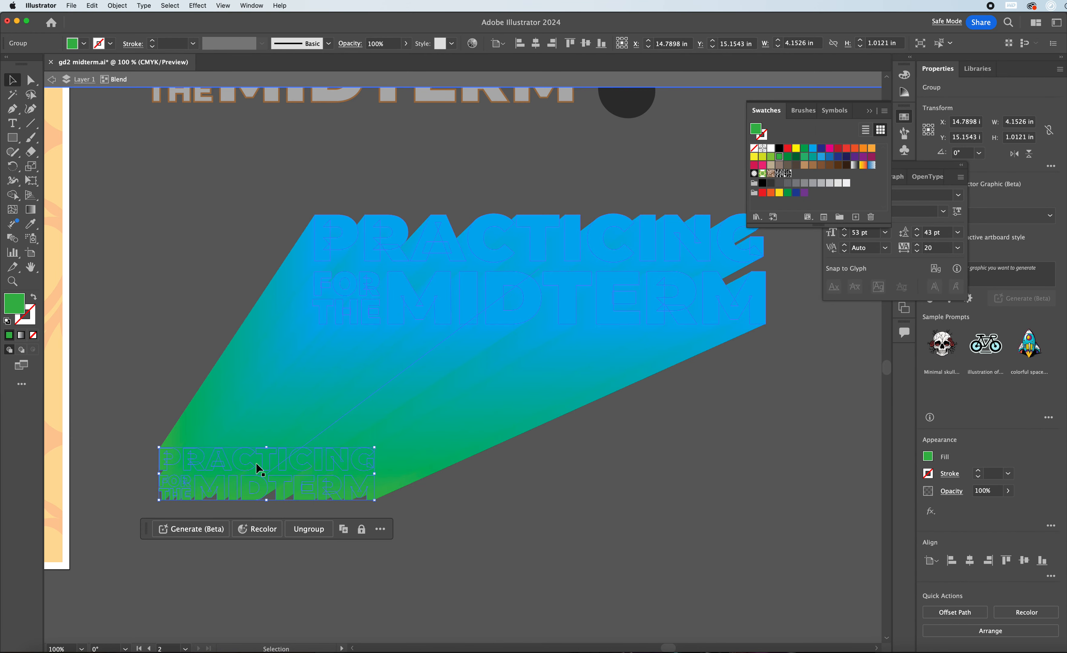
mouse_move(258, 462)
mouse_down()
mouse_move(346, 448)
mouse_move(276, 472)
mouse_up()
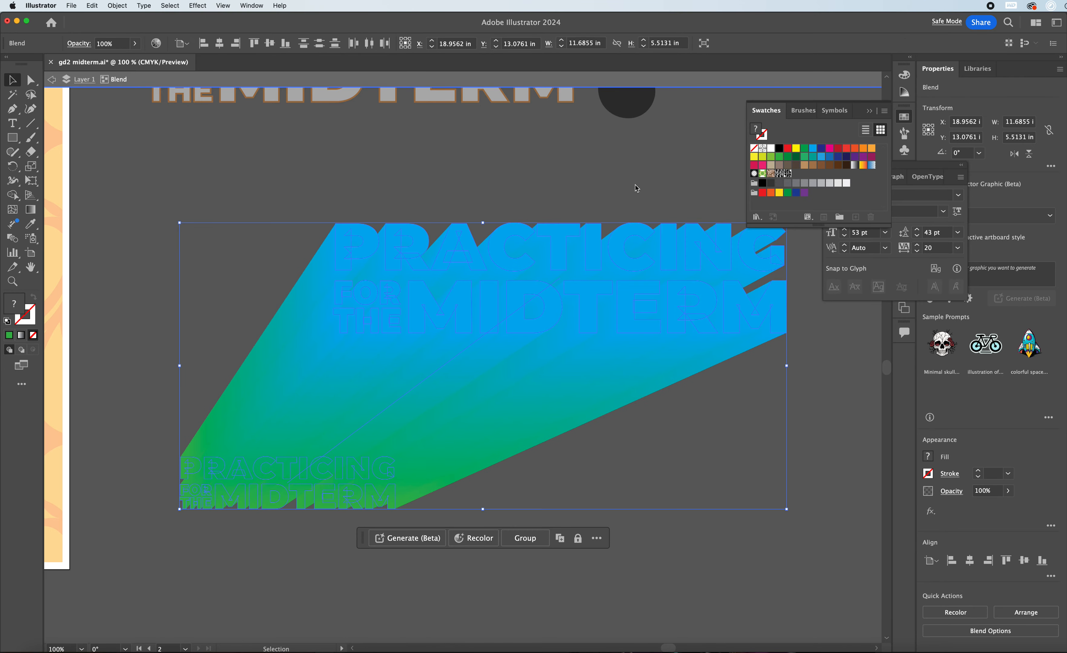
Step: Copy the blue front title out of the blend, paste it outside isolation, and align the copy exactly over the original
click(493, 238)
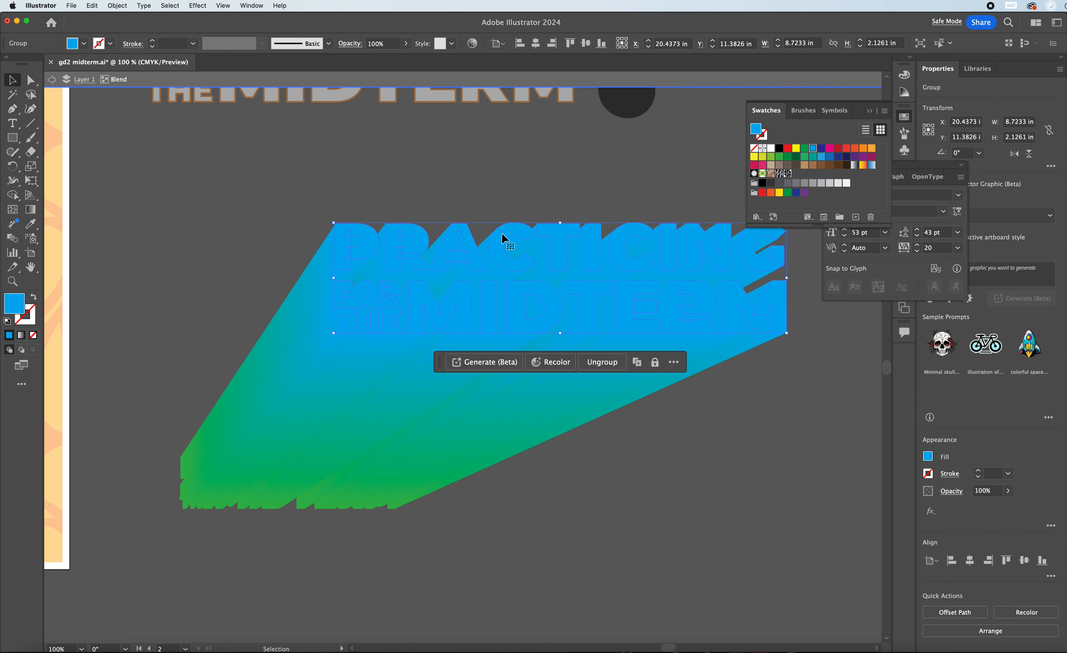
key(a)
key(v)
double_click(452, 183)
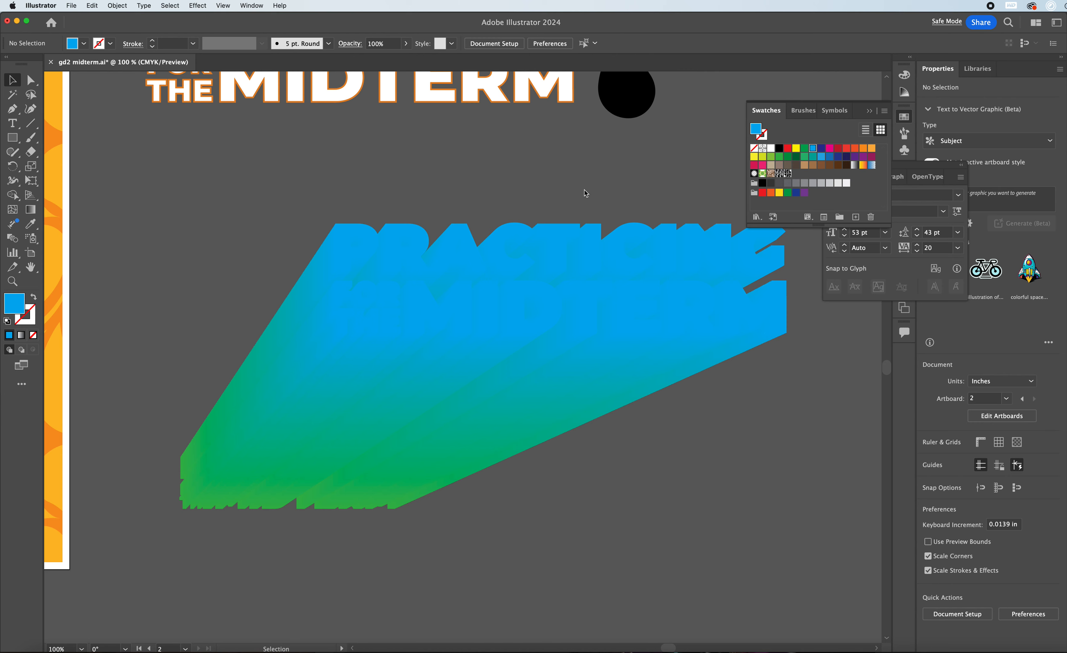
key(cmd+v)
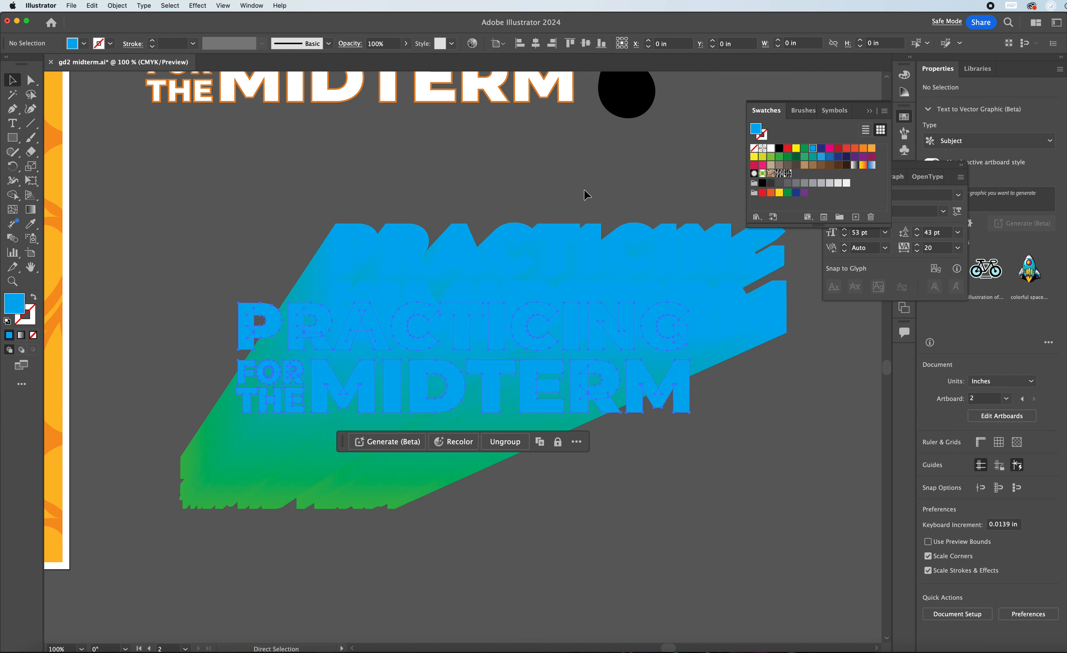
drag(395, 335, 492, 256)
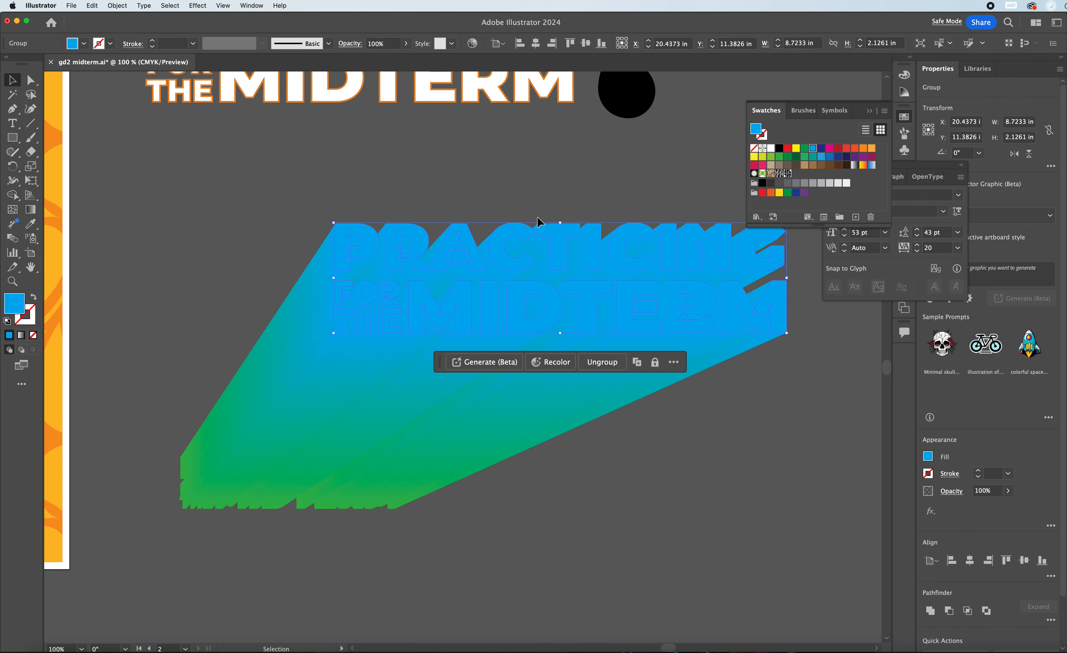
Step: Fill the pasted front title with White and deselect it
click(771, 149)
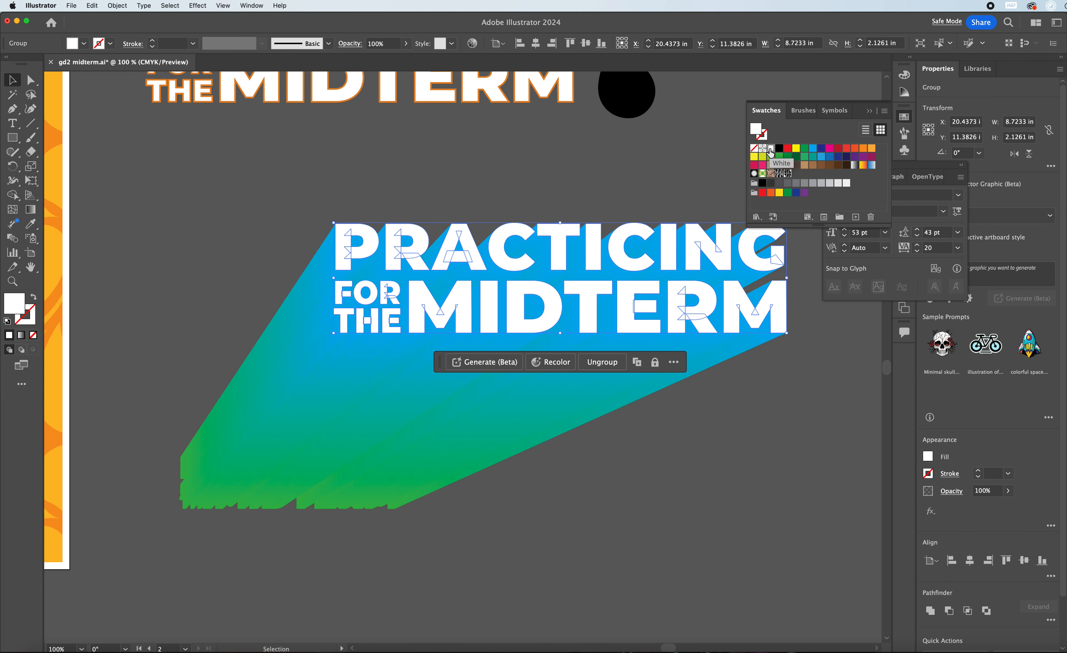
click(611, 173)
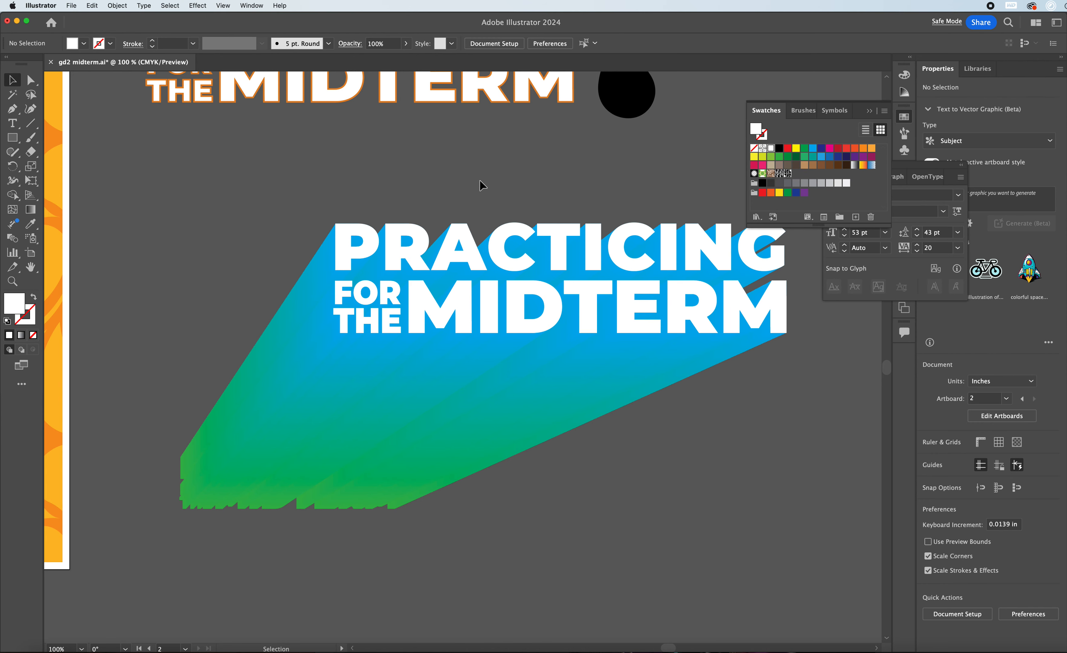
key(super+minus)
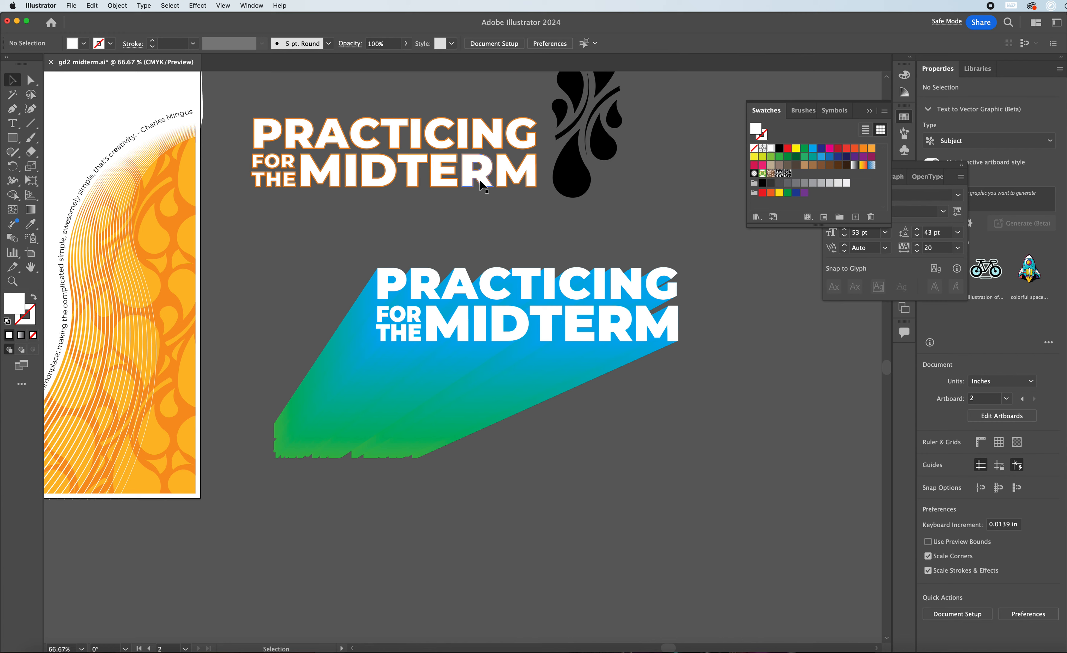
Step: Move the blue-green blended title together with its white lettering onto the upper part of the second poster artboard
click(507, 350)
drag(551, 370, 166, 201)
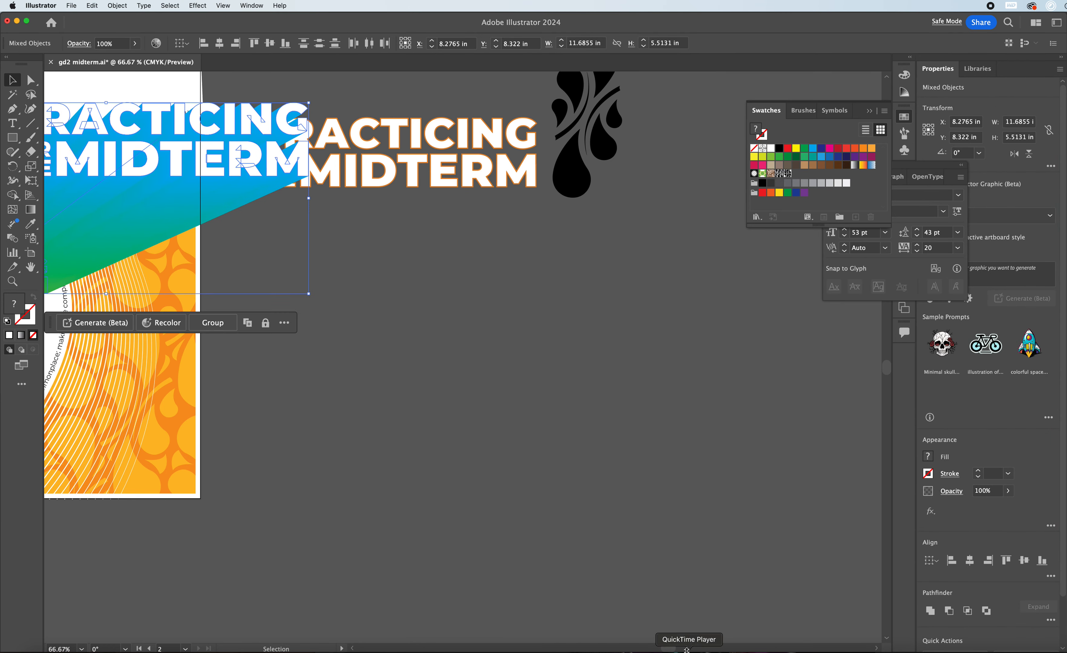
drag(671, 649, 640, 649)
scroll(612, 530, down, 10)
scroll(607, 508, up, 15)
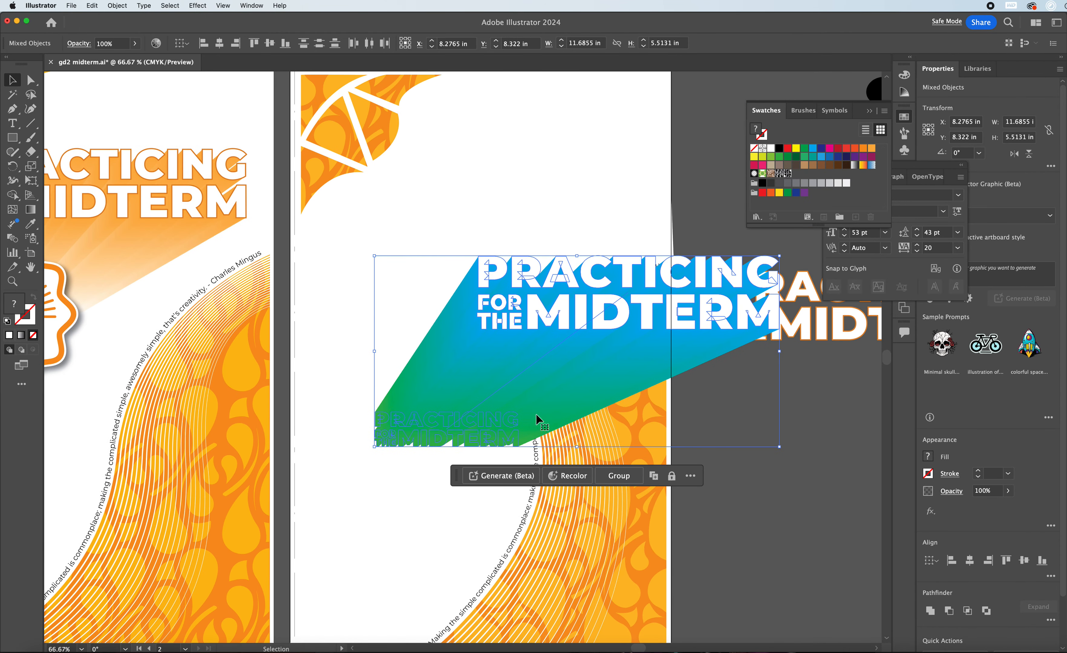
drag(504, 339, 416, 239)
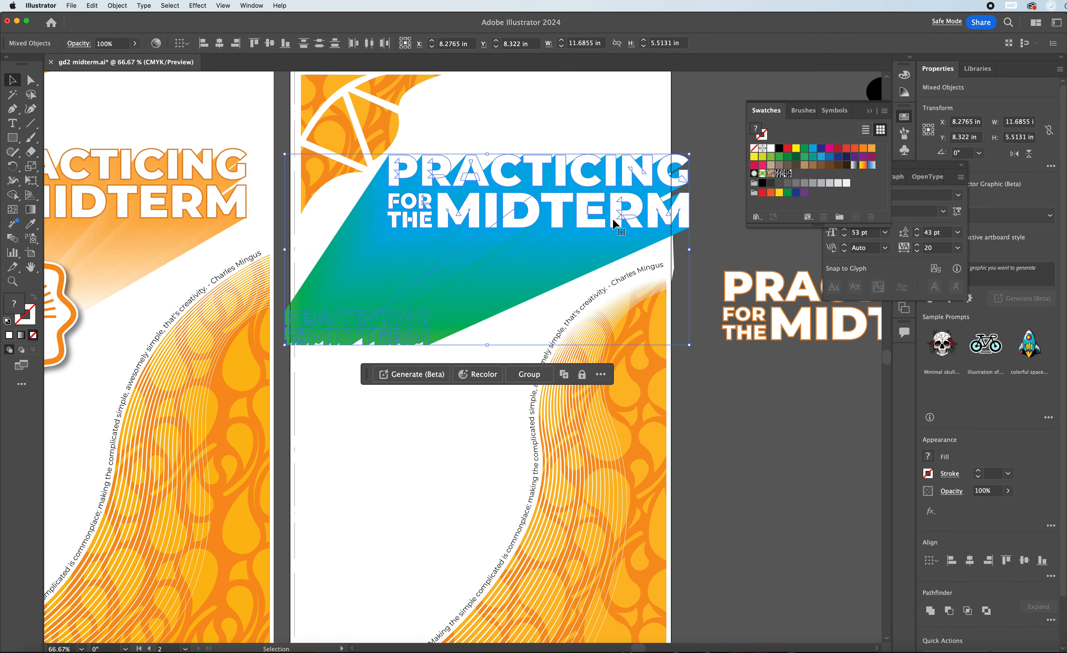
Step: Scale the blended title proportionally to about 9.33 in wide and position it beside the orange slice, above the curved quote
drag(689, 154, 542, 221)
drag(418, 274, 491, 223)
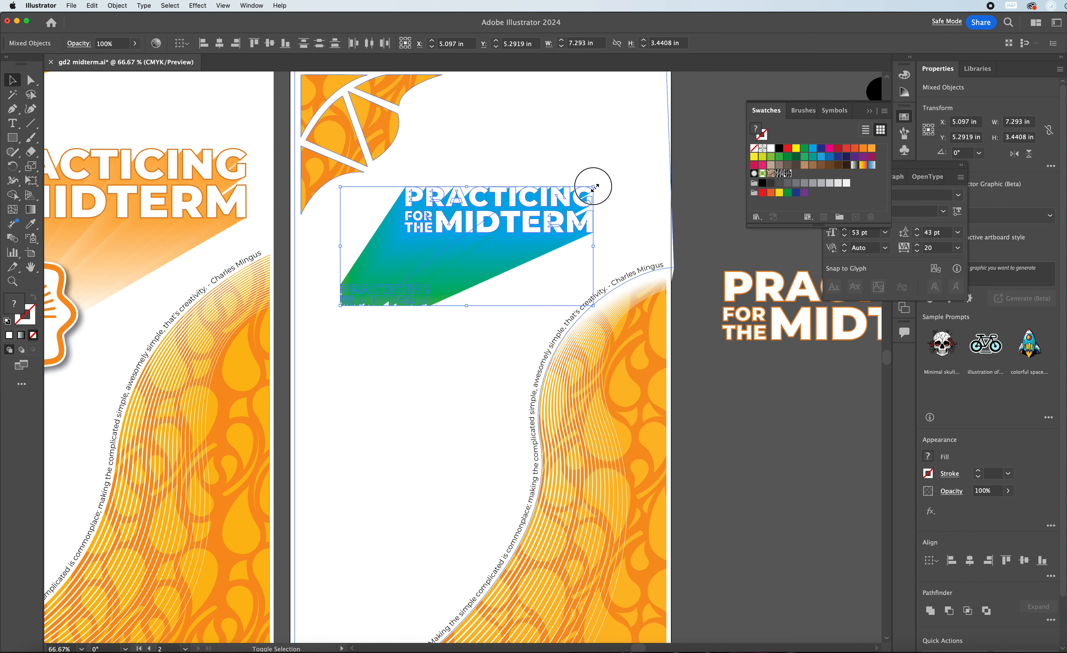
drag(593, 186, 644, 154)
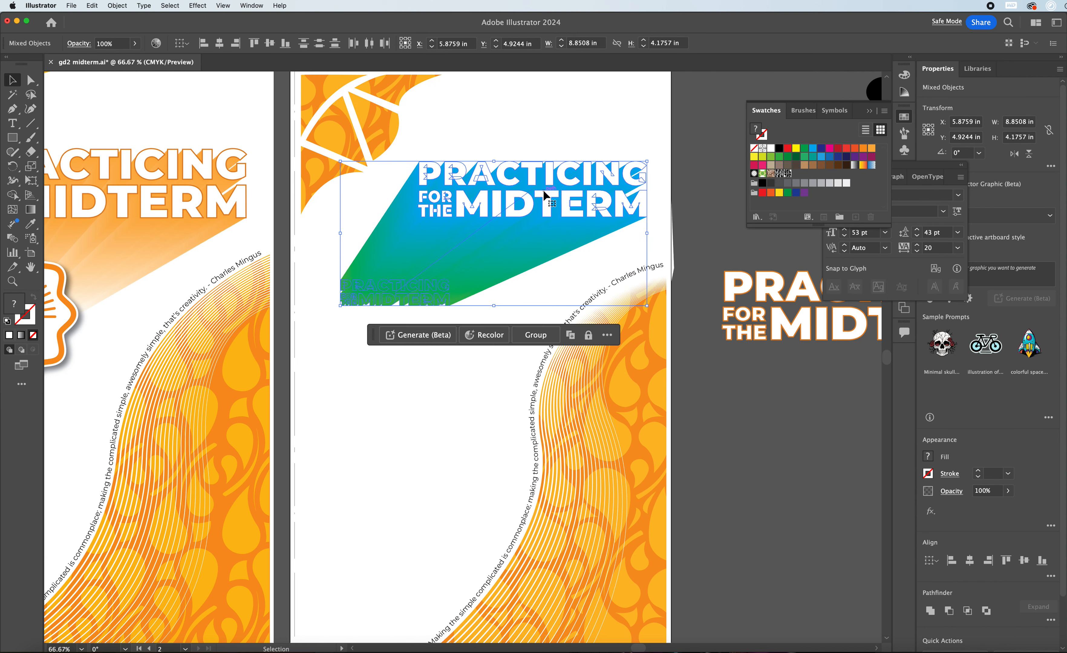
drag(511, 207, 505, 202)
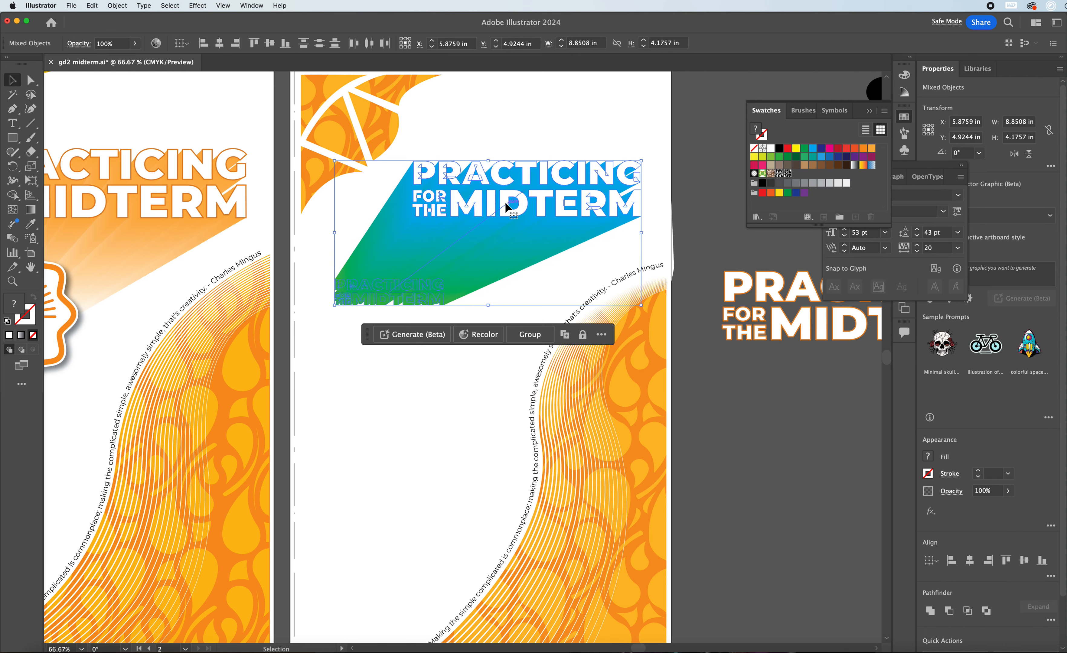
key(super+minus)
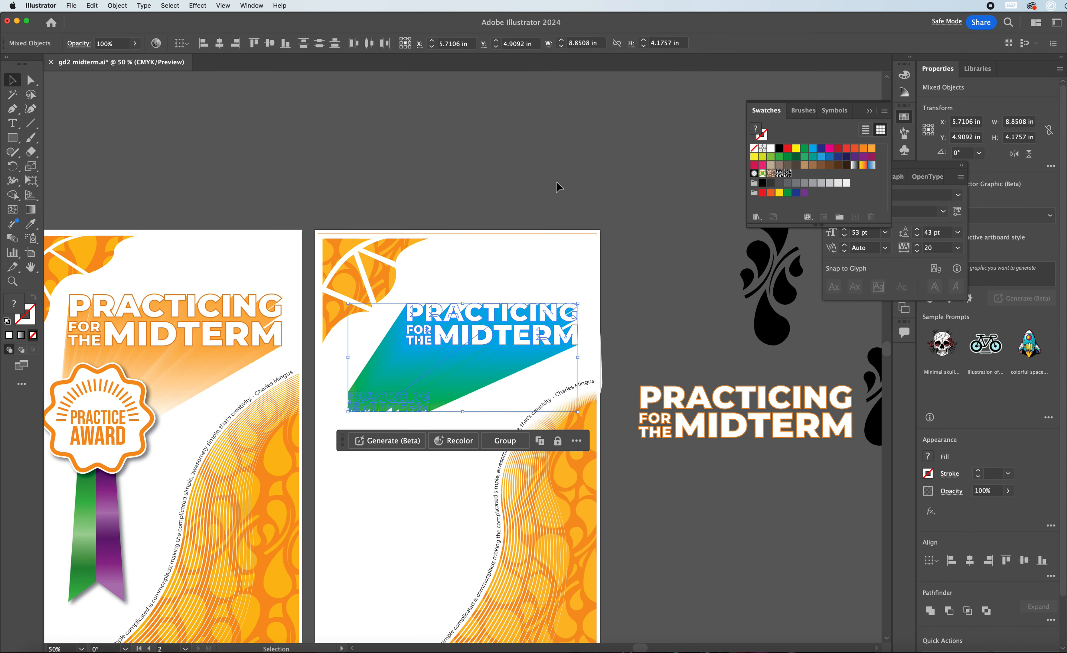
key(super+plus)
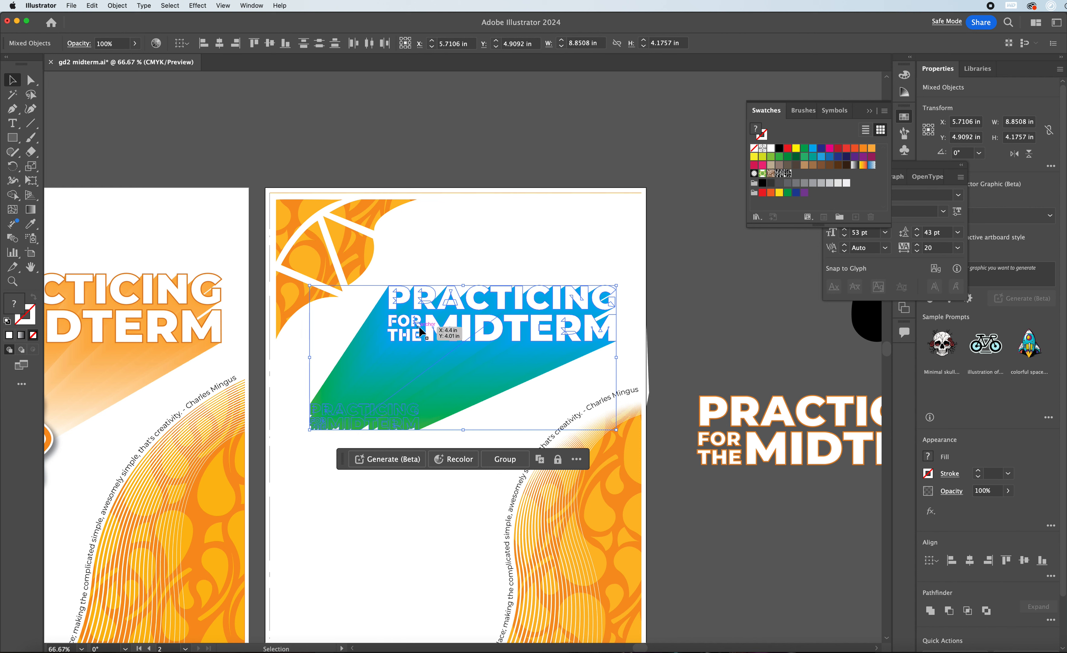
mouse_move(617, 285)
mouse_down()
mouse_move(629, 262)
mouse_move(631, 274)
mouse_up()
drag(524, 326, 518, 333)
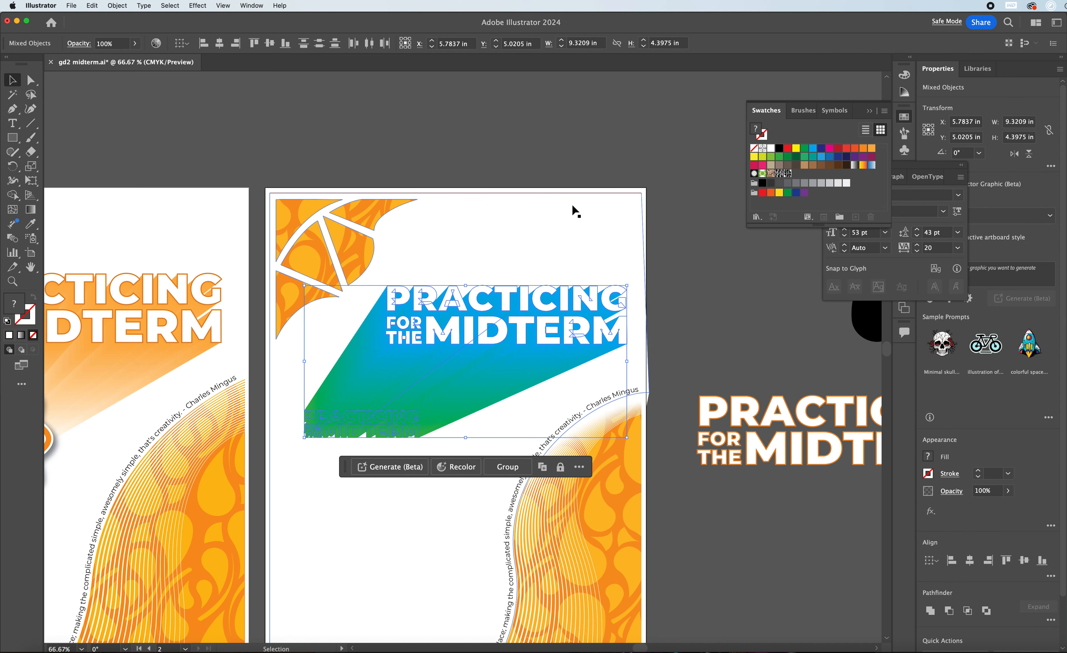
click(517, 163)
Step: Give the white title lettering on the second poster an orange stroke
key(super+1)
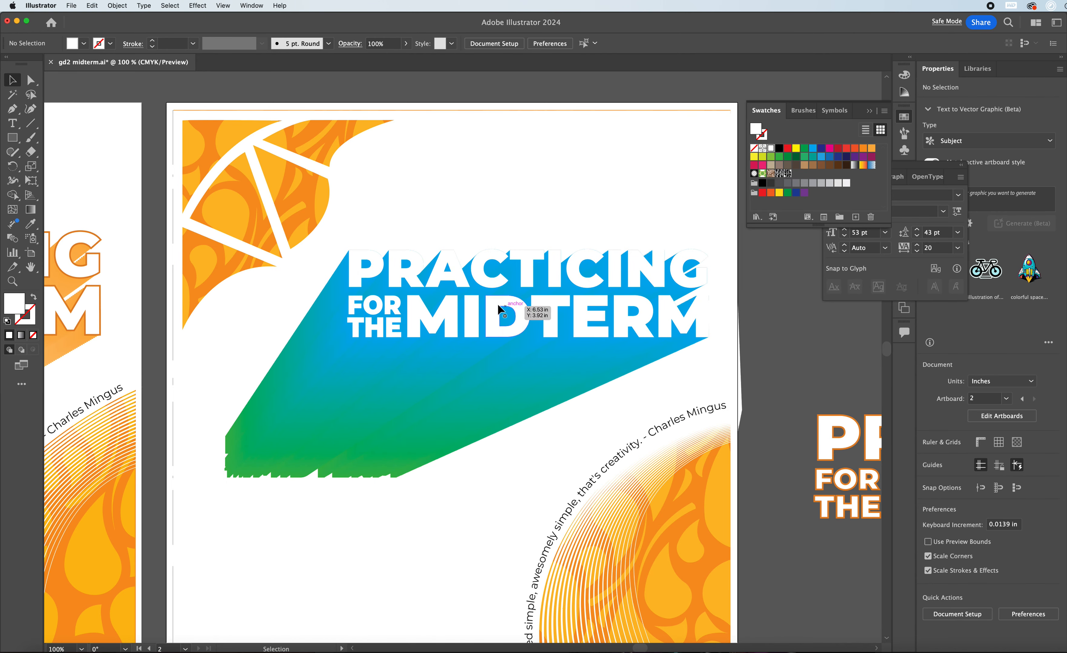
scroll(529, 267, down, 3)
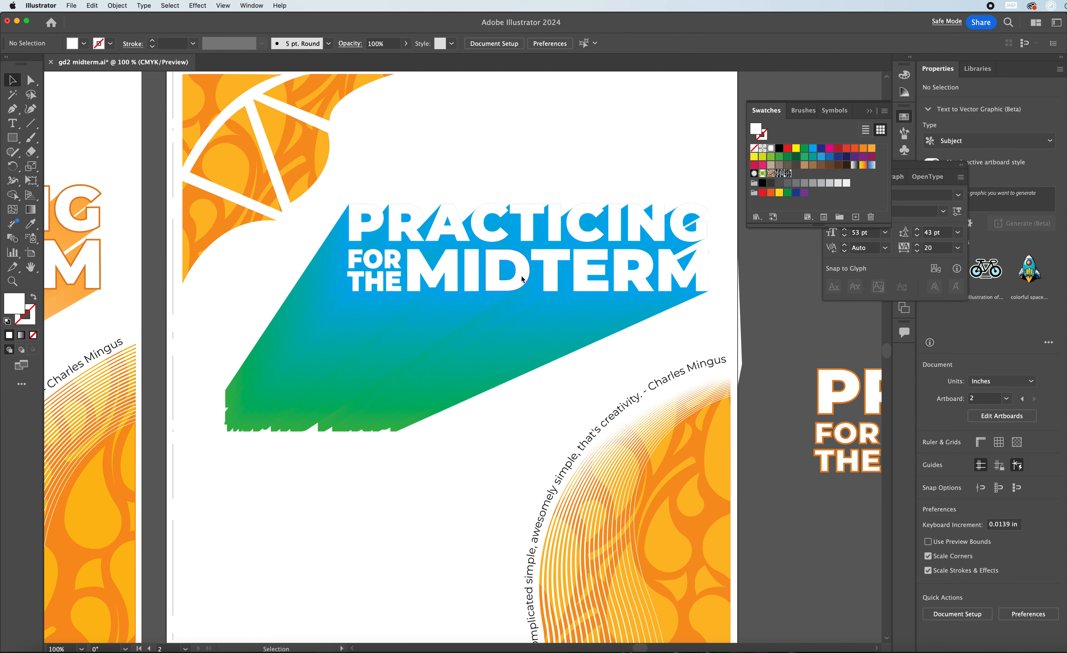
click(468, 270)
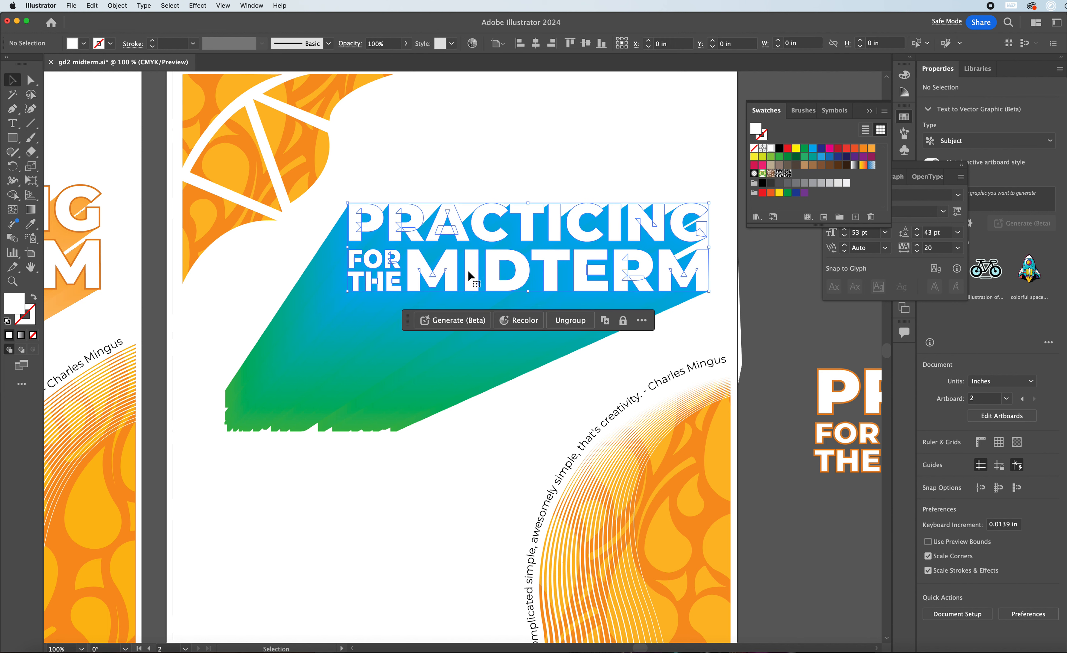
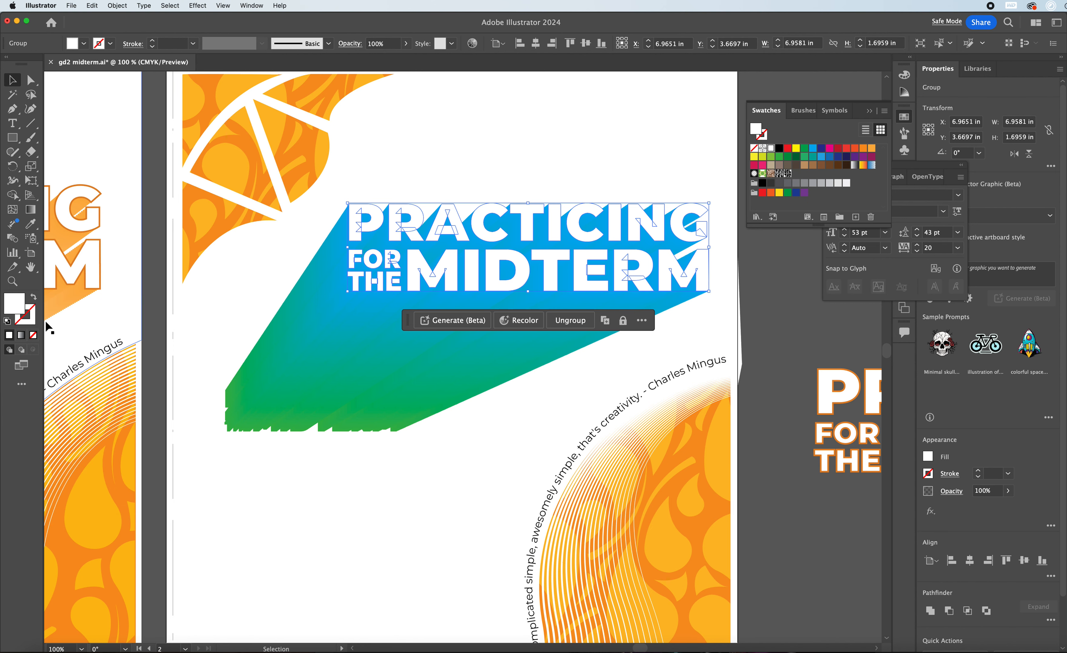
double_click(34, 322)
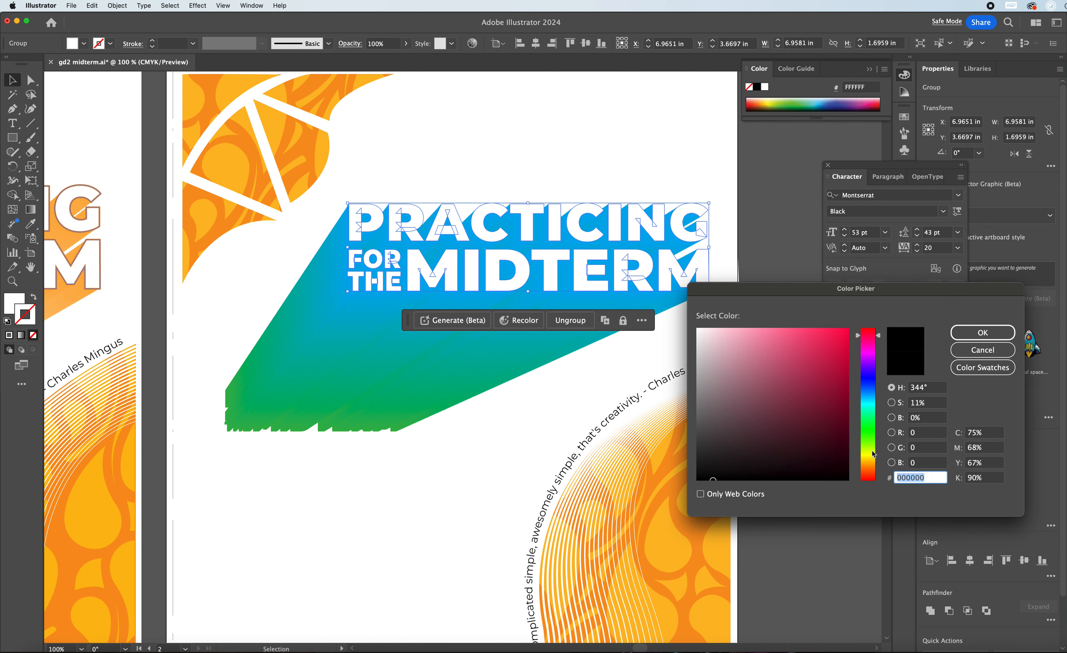
click(975, 350)
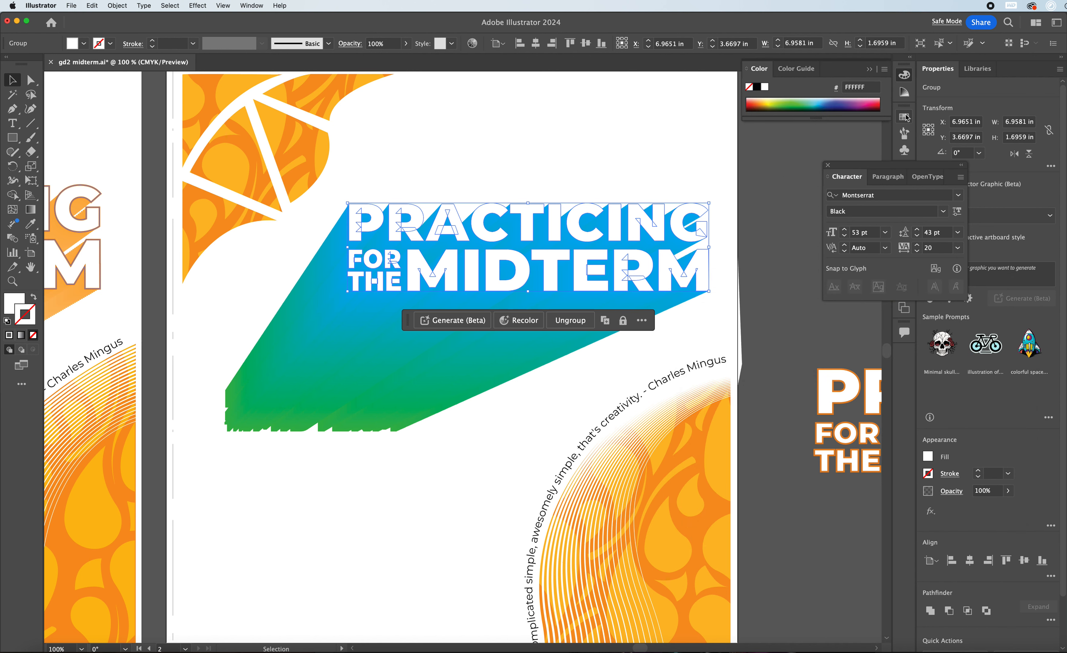
click(901, 118)
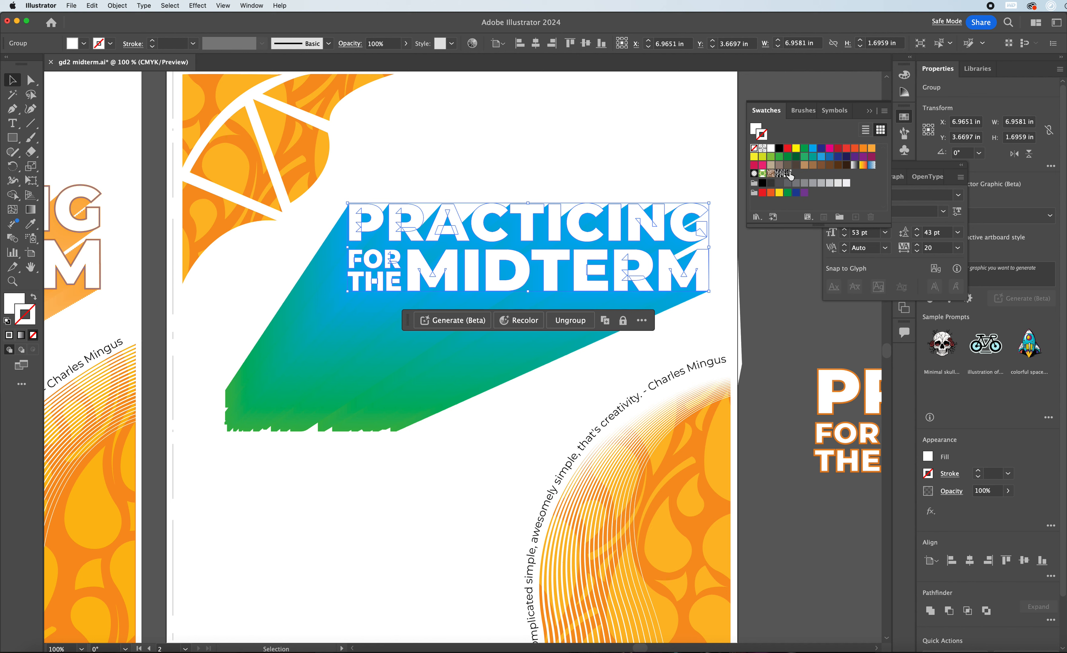
click(865, 152)
click(694, 136)
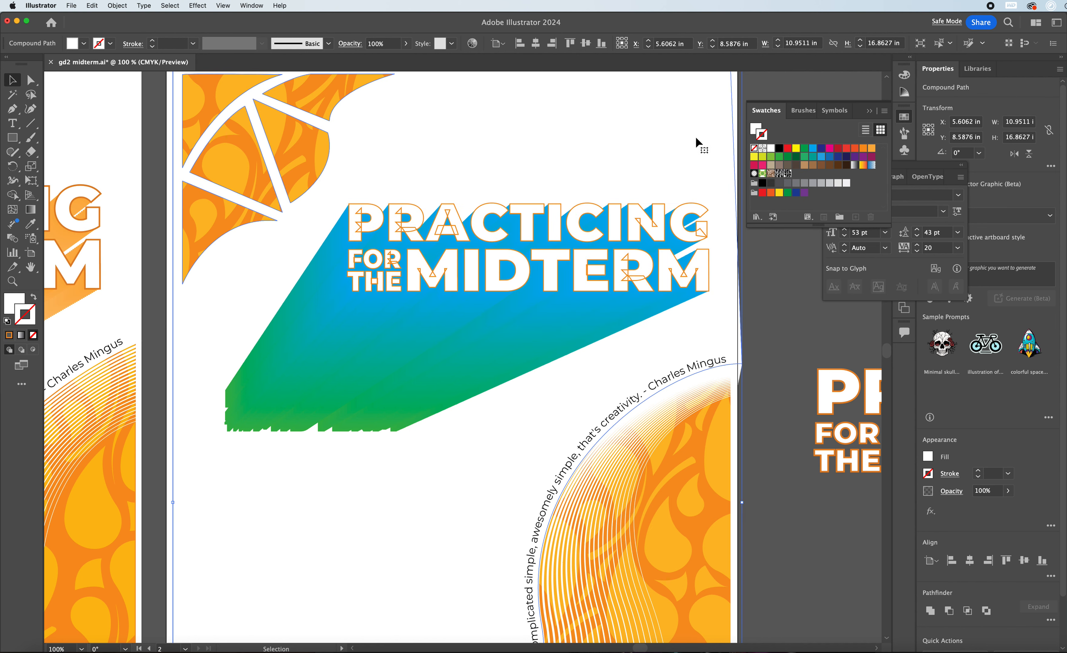
Step: Unite the overlapping shapes inside the white title letters so each letter has a clean outline
click(660, 229)
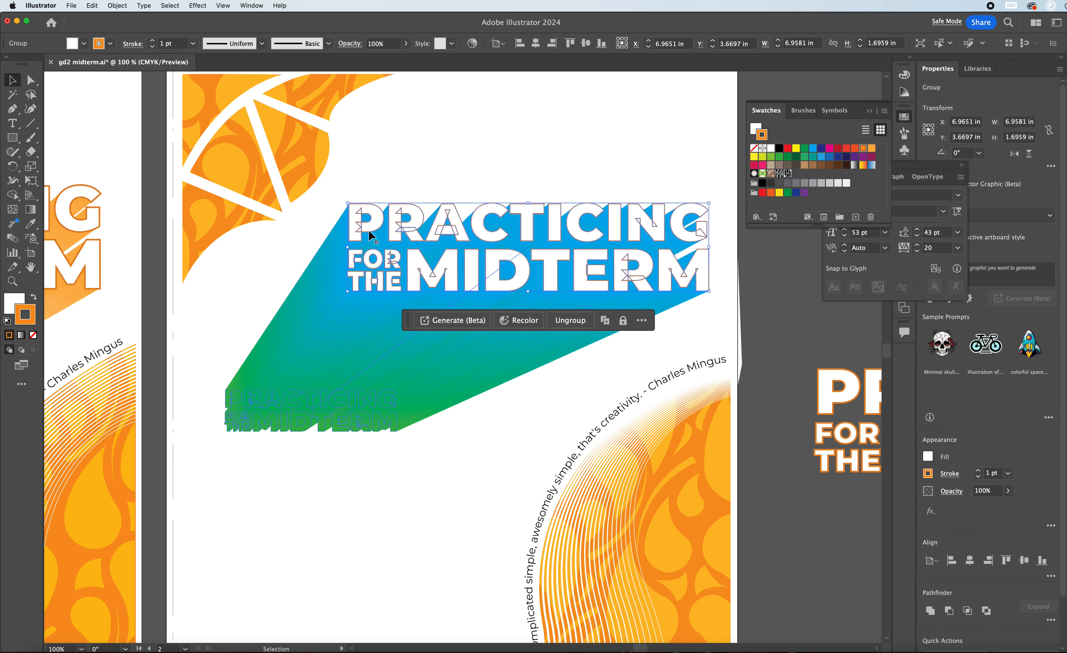
click(13, 195)
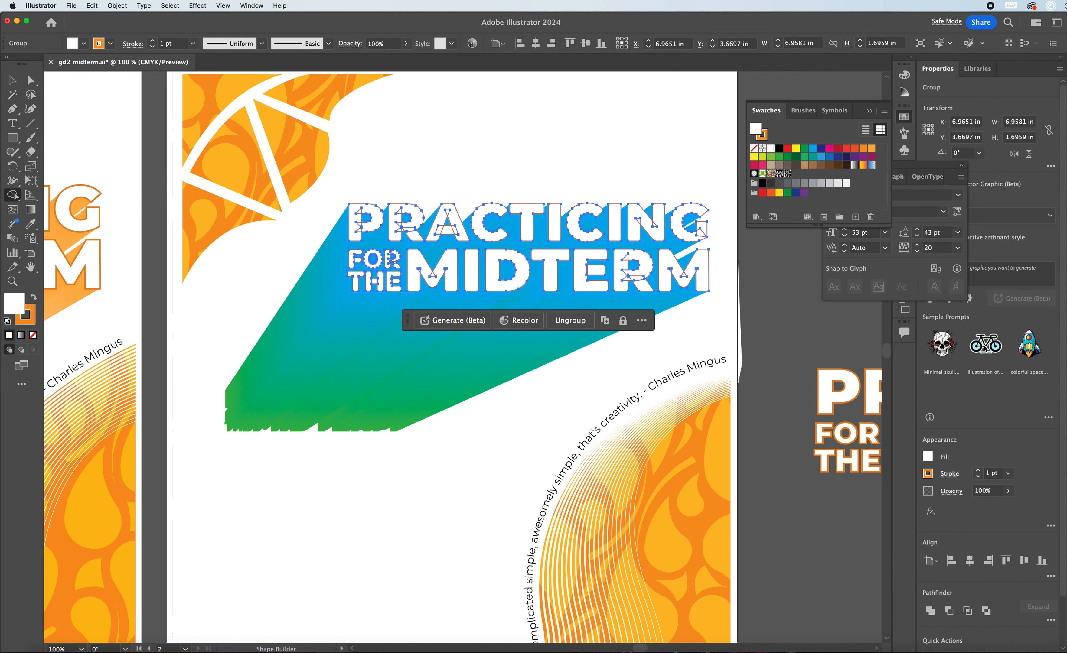
click(931, 612)
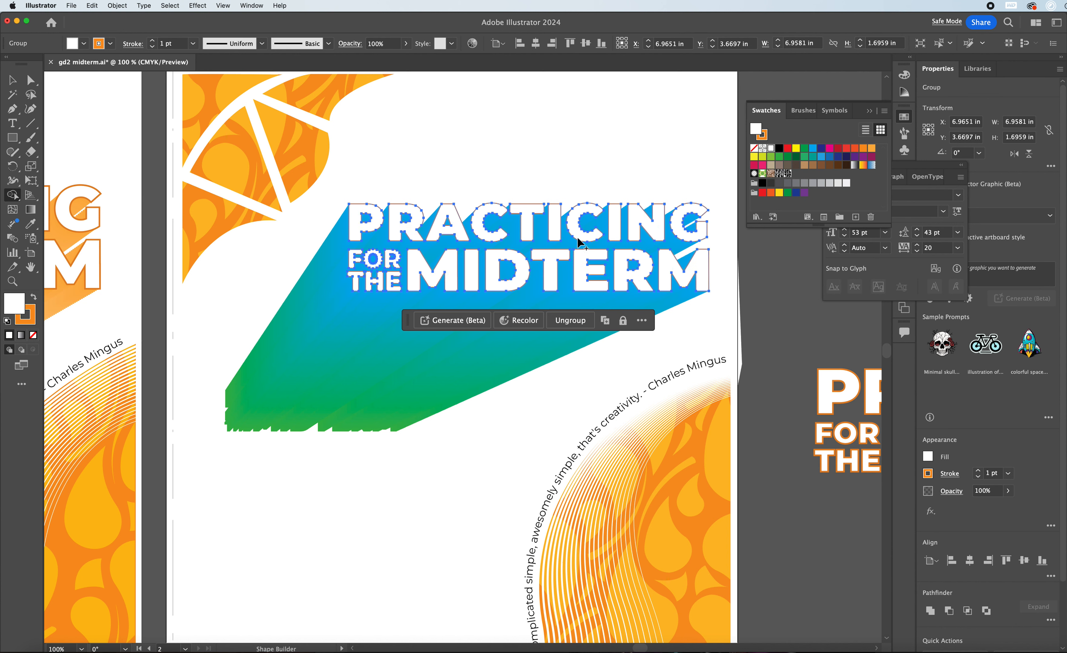
click(13, 80)
click(562, 110)
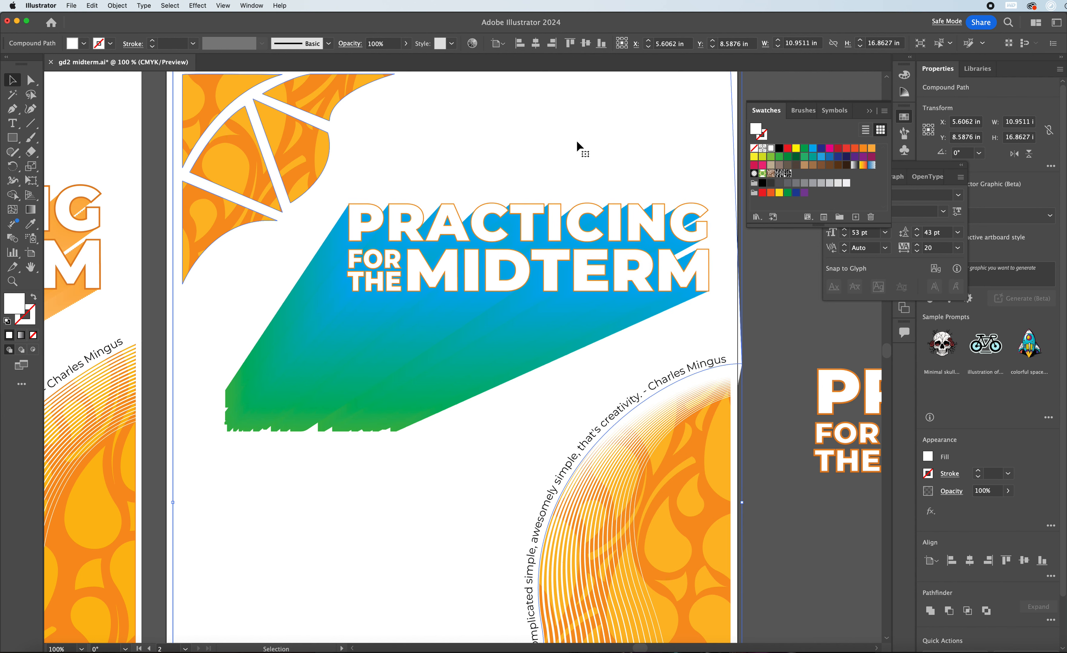
click(779, 273)
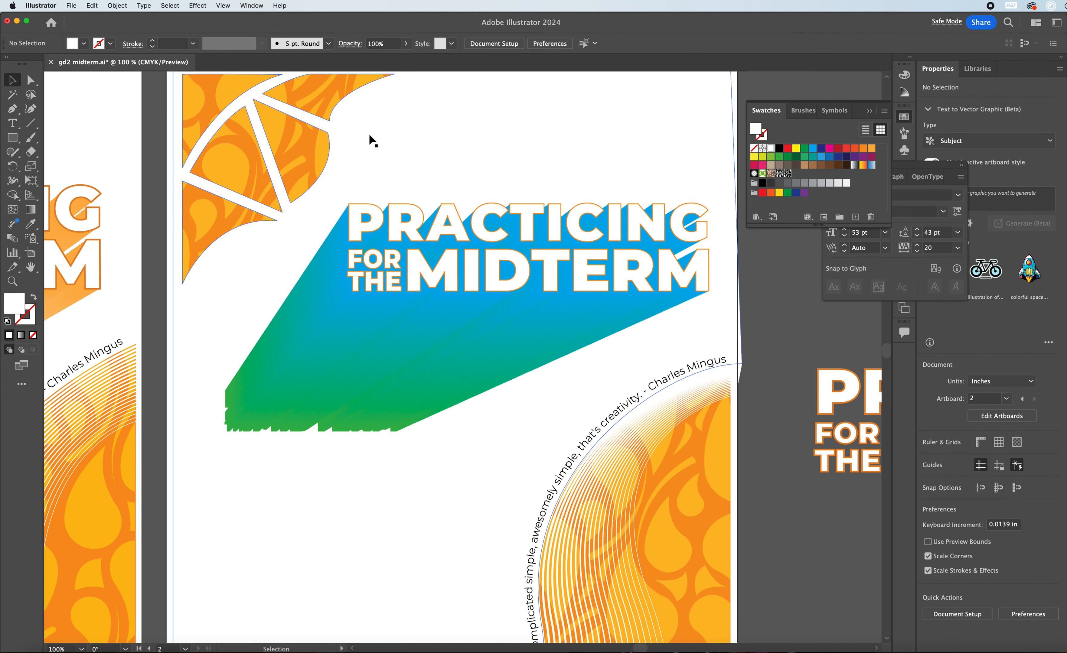
Step: Isolate the title's blend and change the fill of its large front lettering from blue to orange
double_click(320, 314)
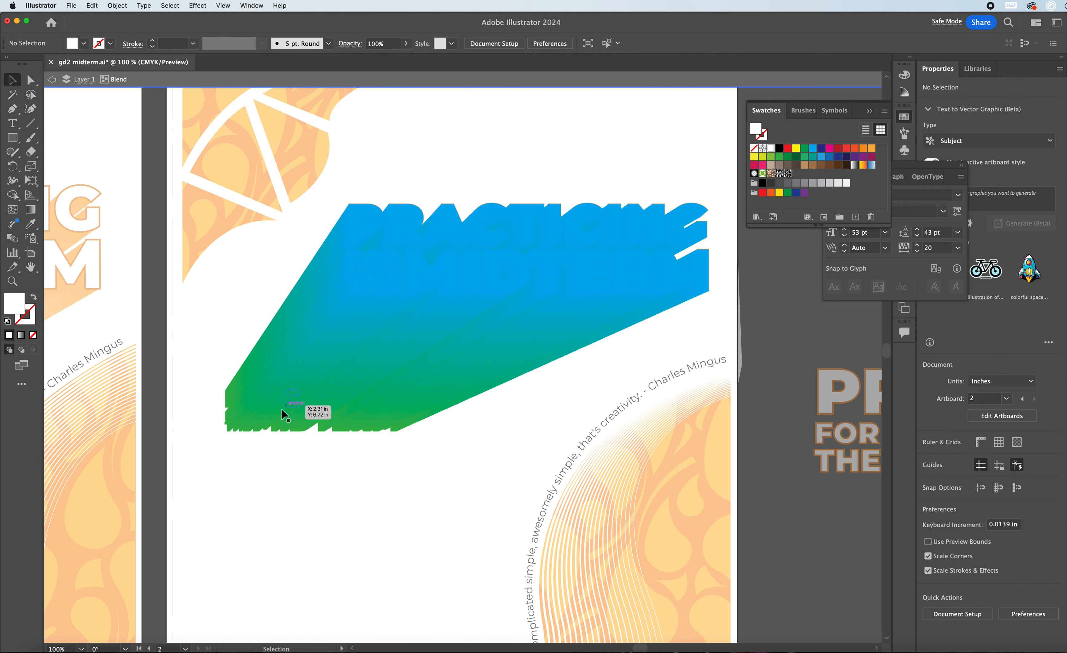
click(386, 277)
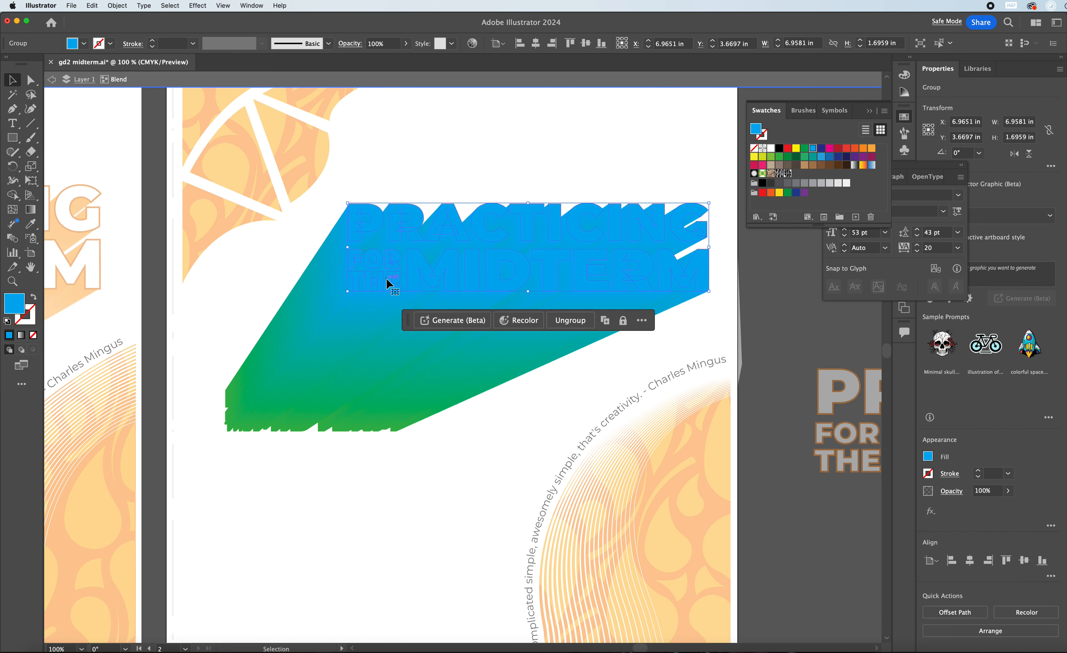
click(863, 148)
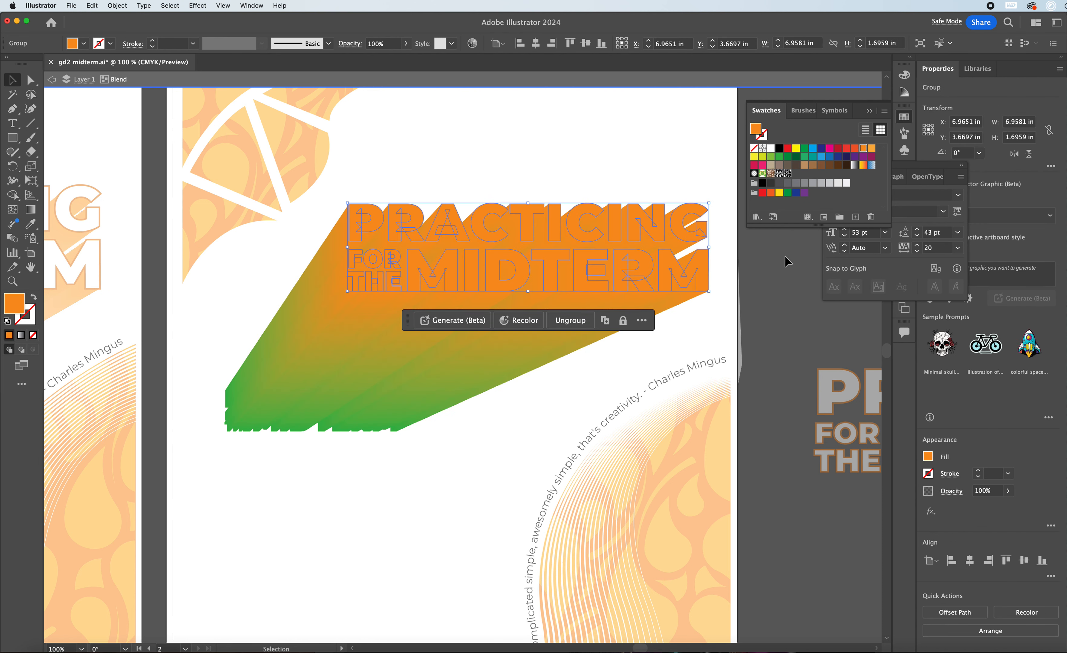
click(776, 295)
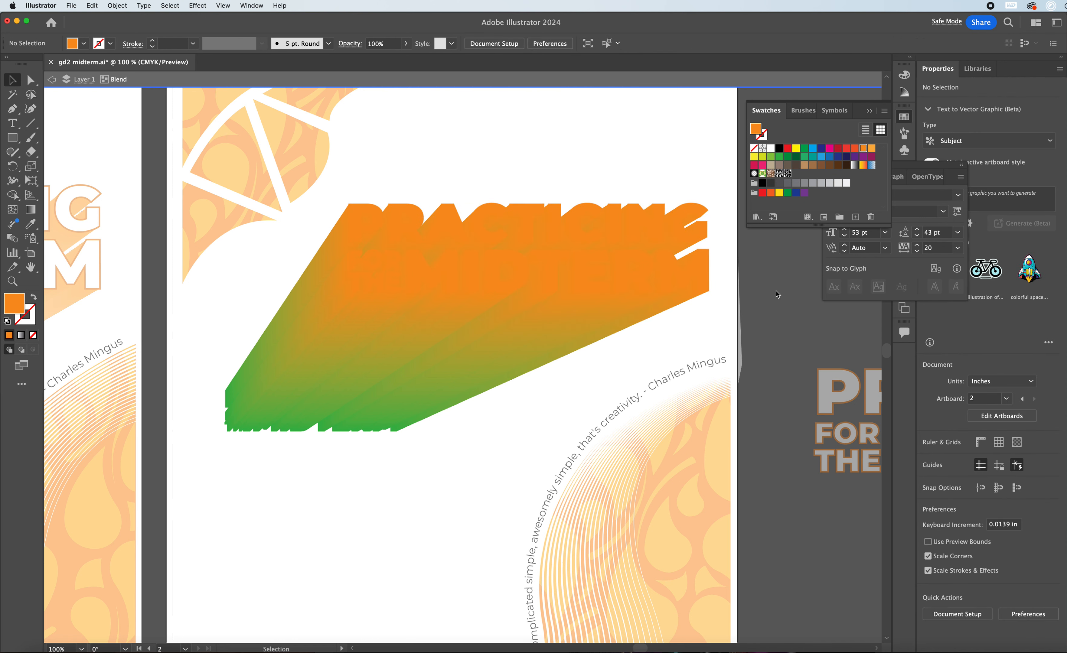
double_click(774, 284)
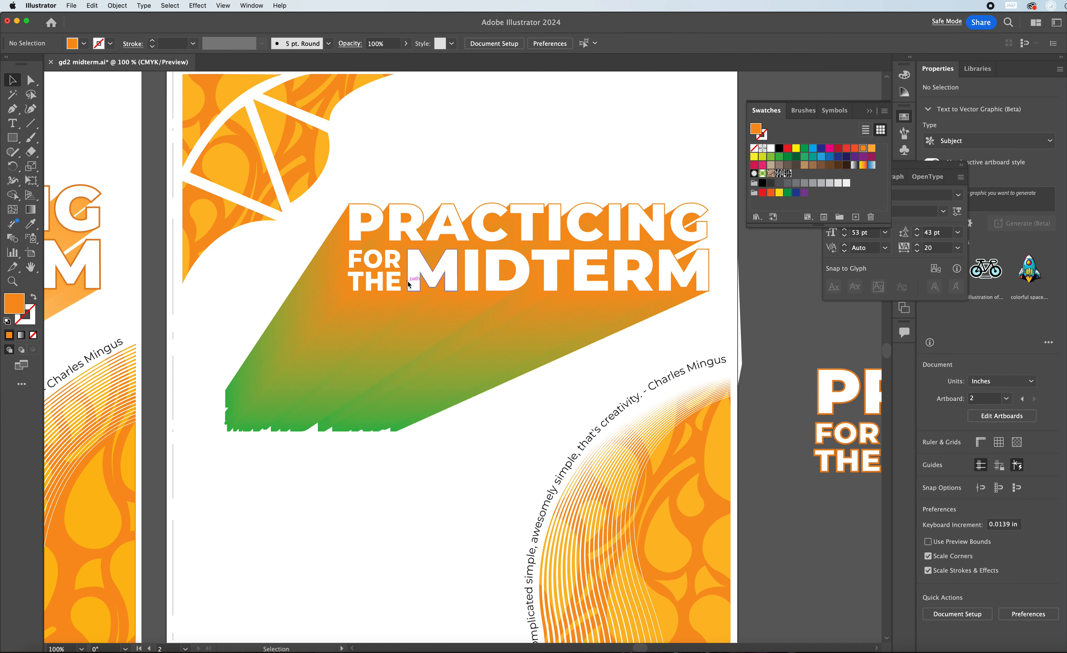
Step: Isolate the blend again and fill its small rear lettering with white so the extrusion fades into the background
double_click(295, 422)
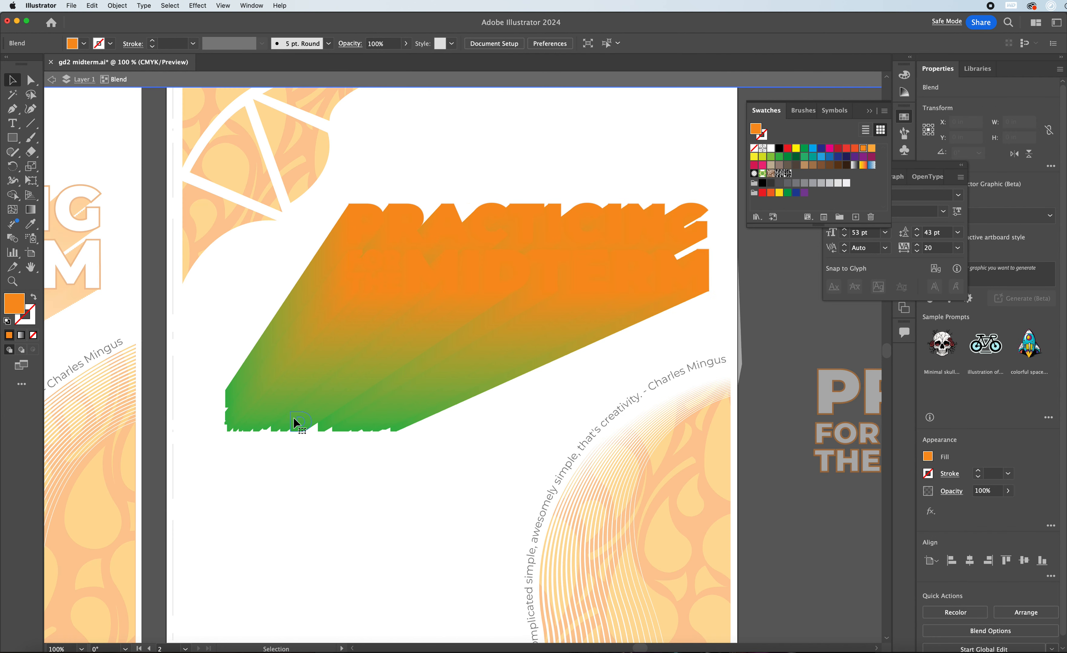
click(293, 418)
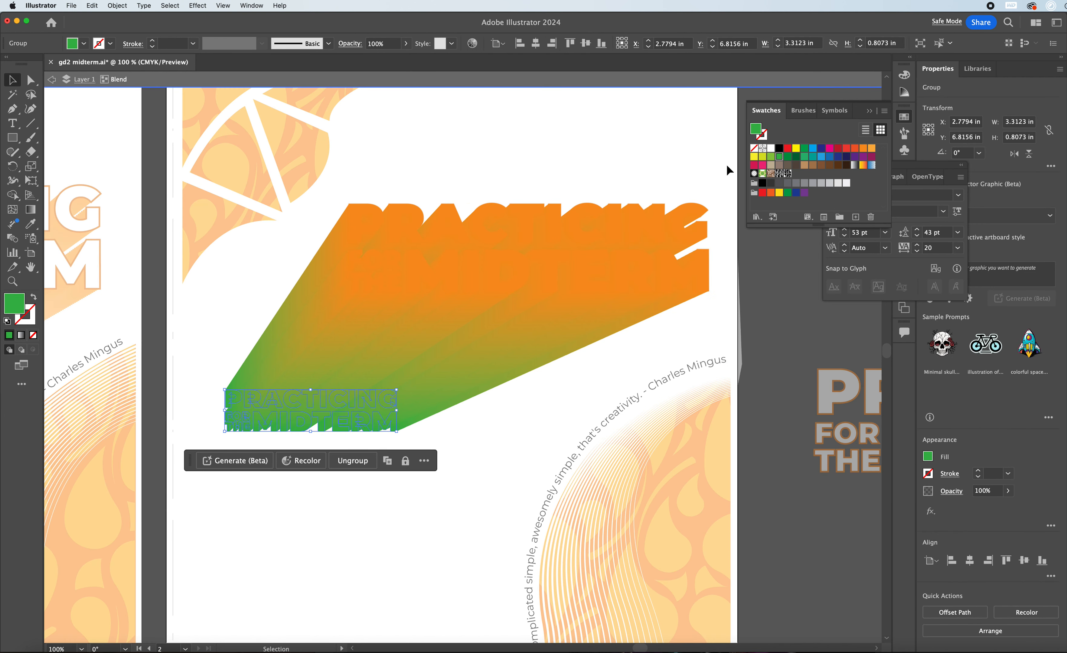
click(771, 149)
click(770, 310)
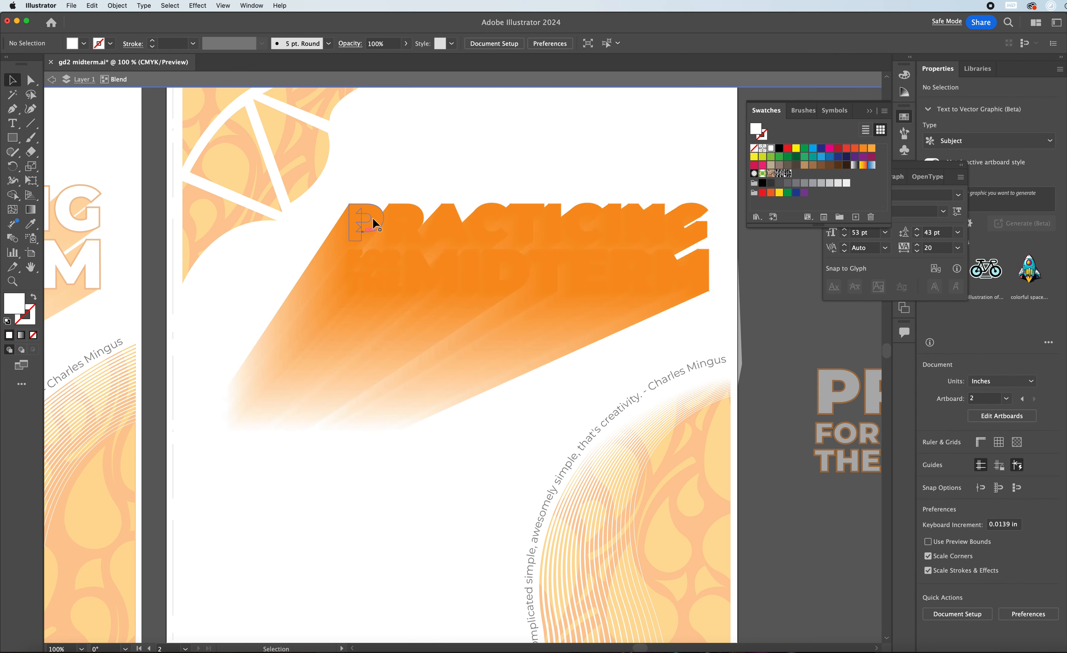
double_click(793, 277)
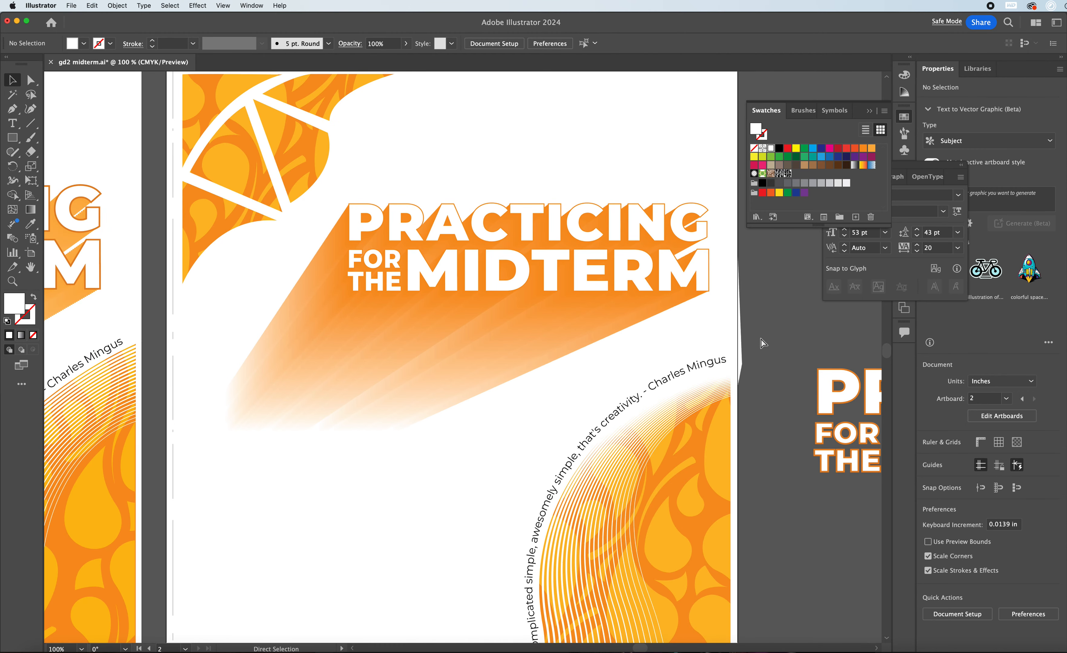
Step: Change the stroke of the second poster's white title lettering to a darker red-orange
key(super+minus)
key(super+minus)
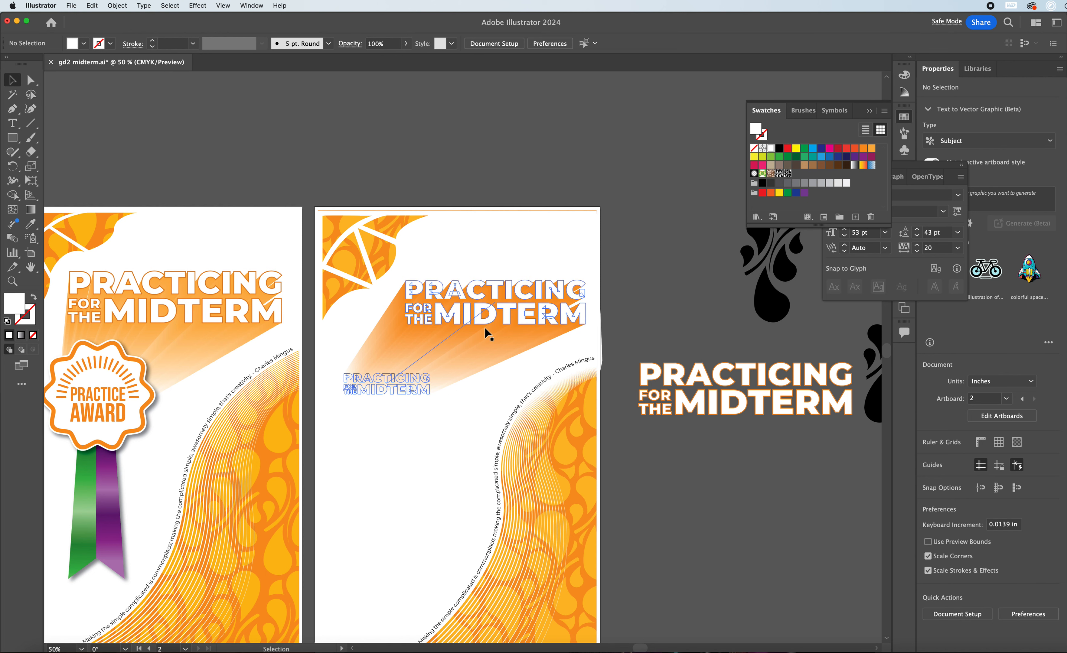
click(456, 318)
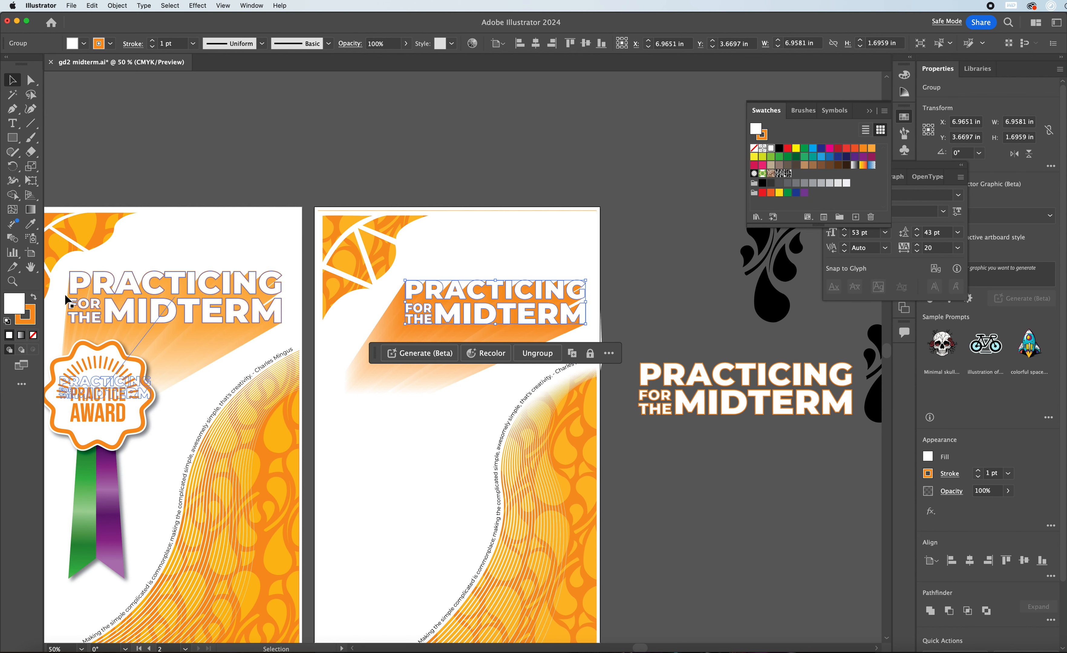
click(33, 318)
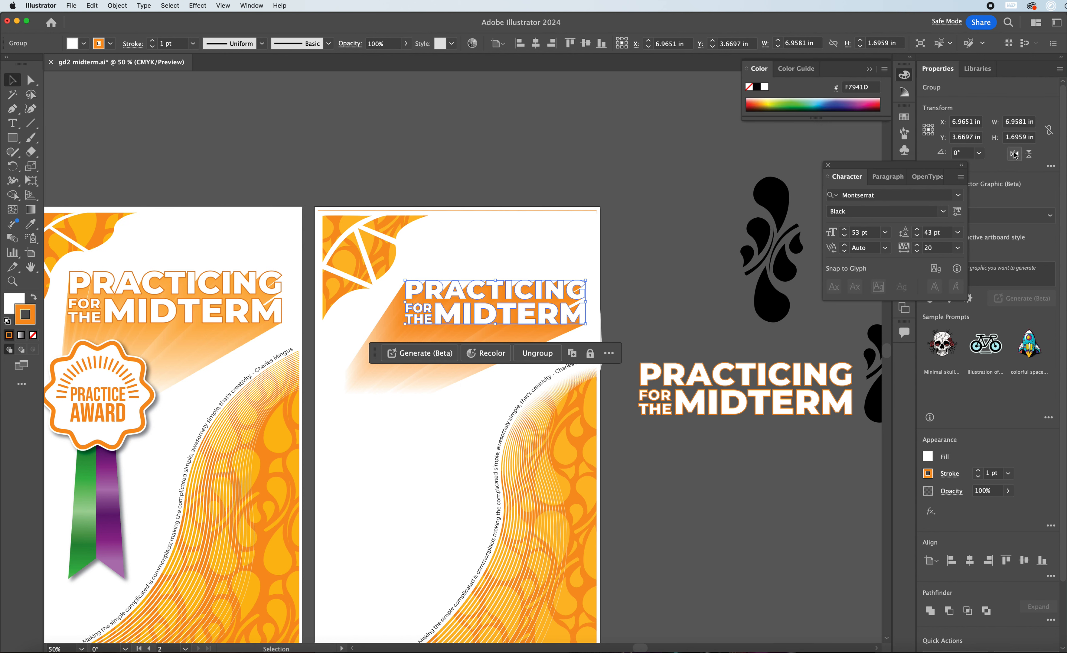
click(904, 116)
click(855, 149)
click(589, 213)
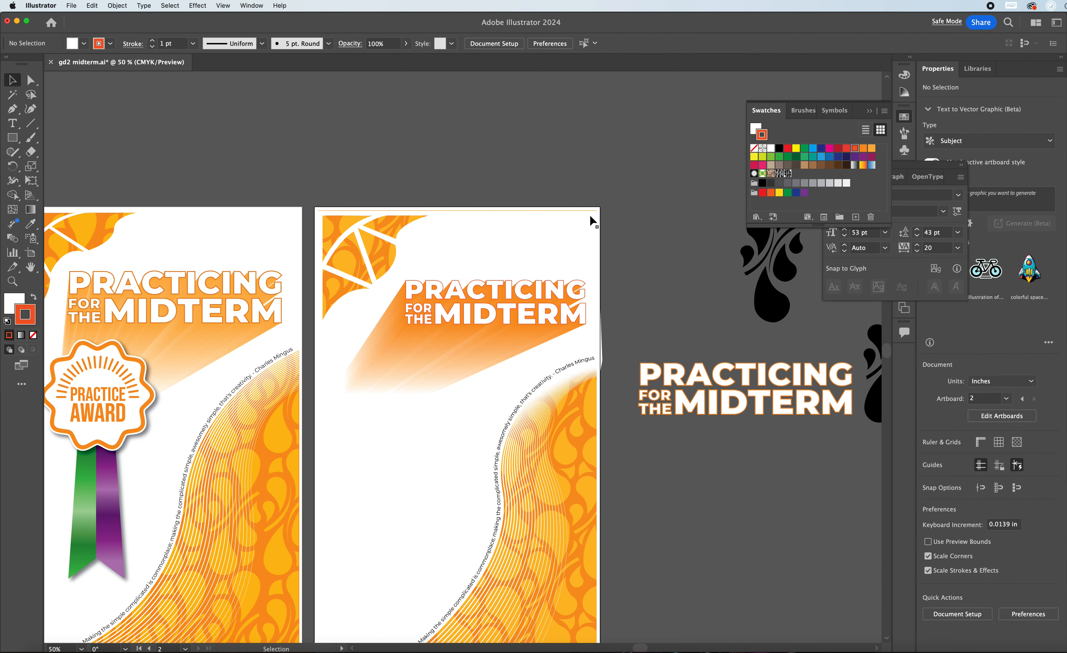
Step: Examine the second poster's recoloured title and its fade up close and against the finished poster beside it
key(super+equal)
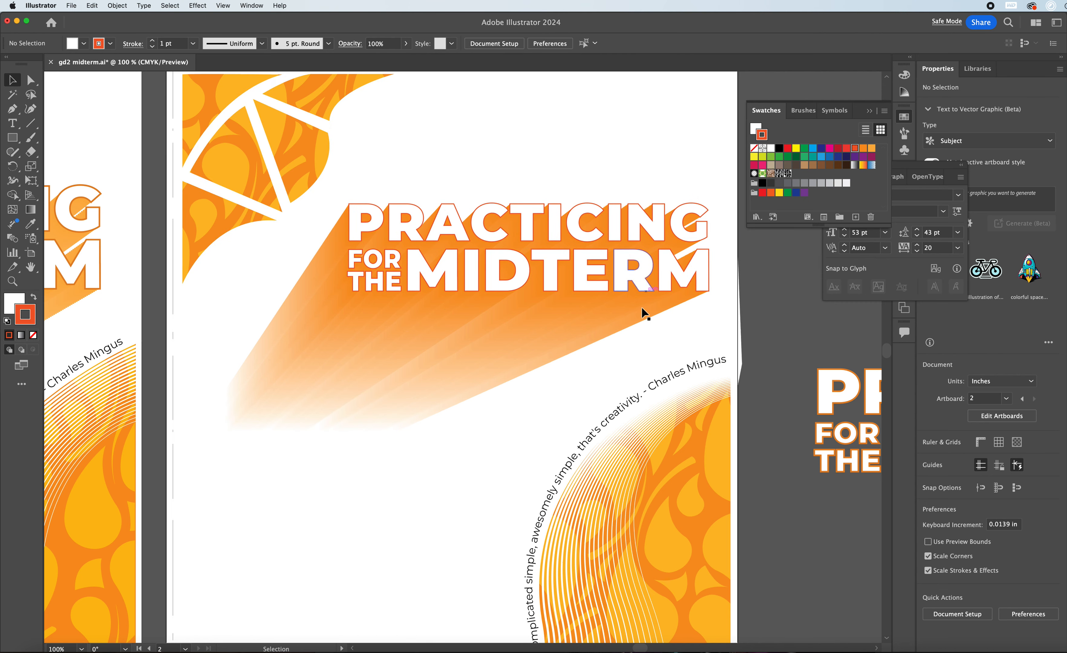
key(super+minus)
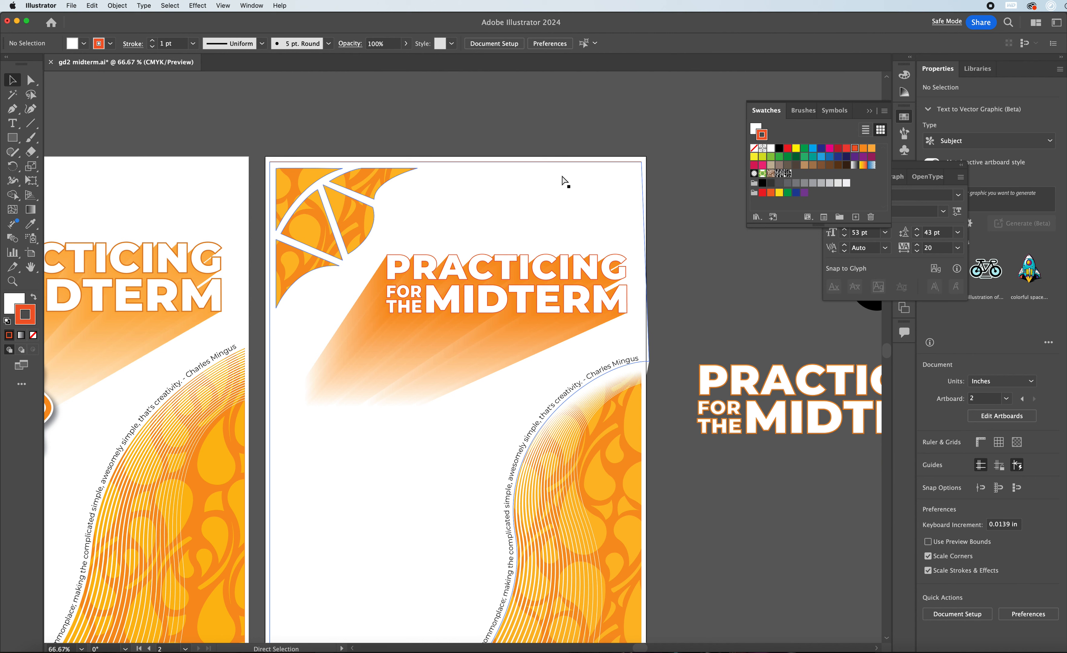
key(super+equal)
key(super+minus)
scroll(686, 306, down, 5)
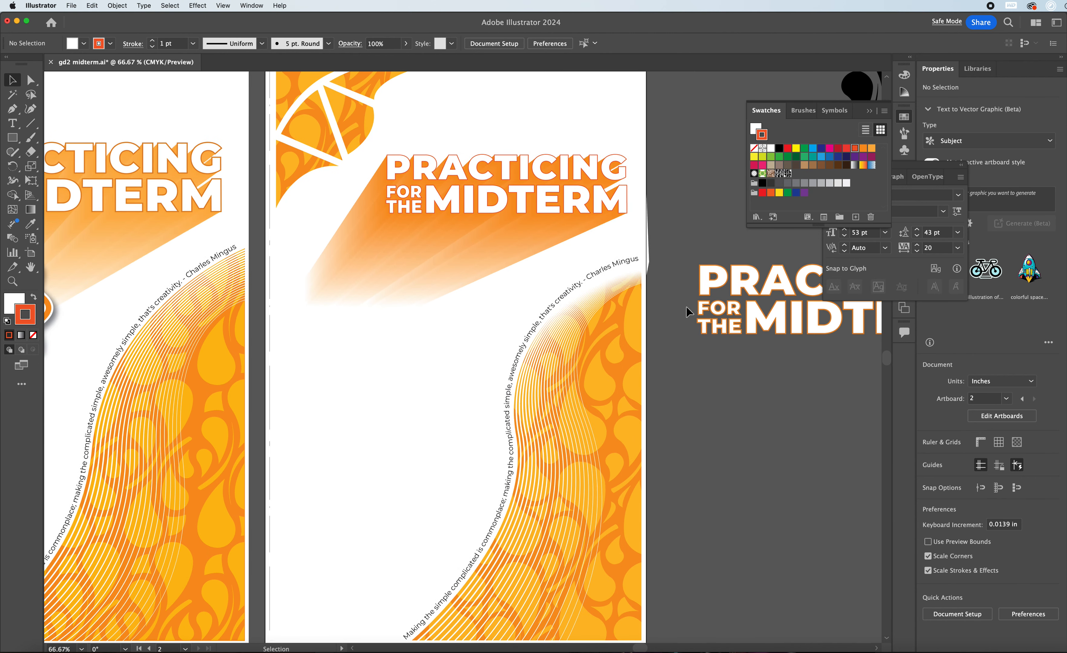
scroll(686, 308, up, 1)
key(super+minus)
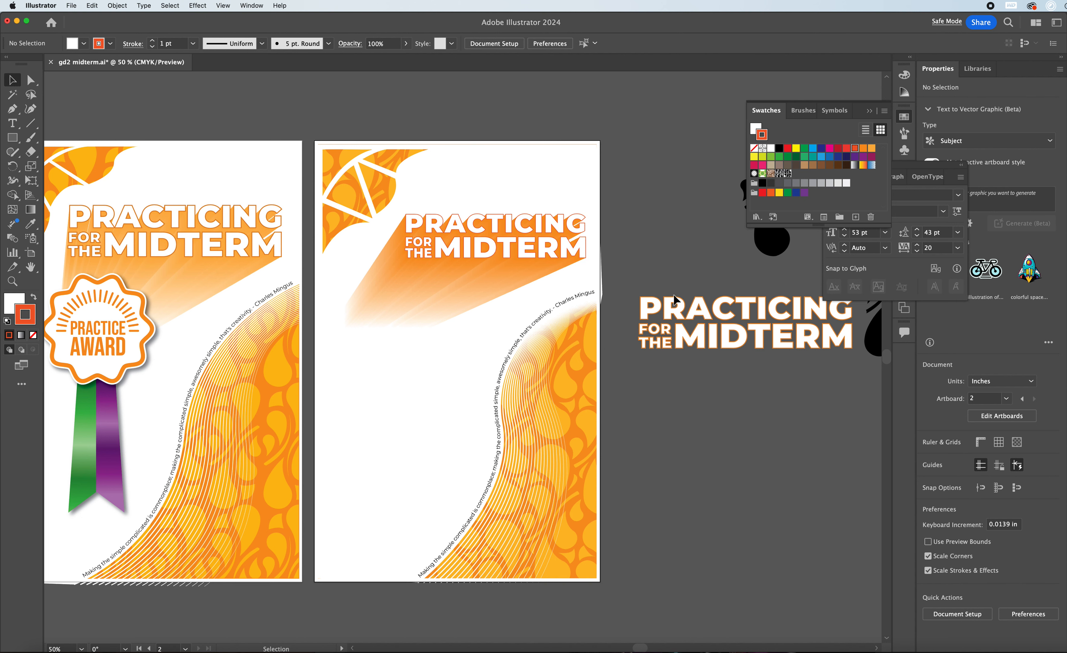
scroll(703, 438, down, 2)
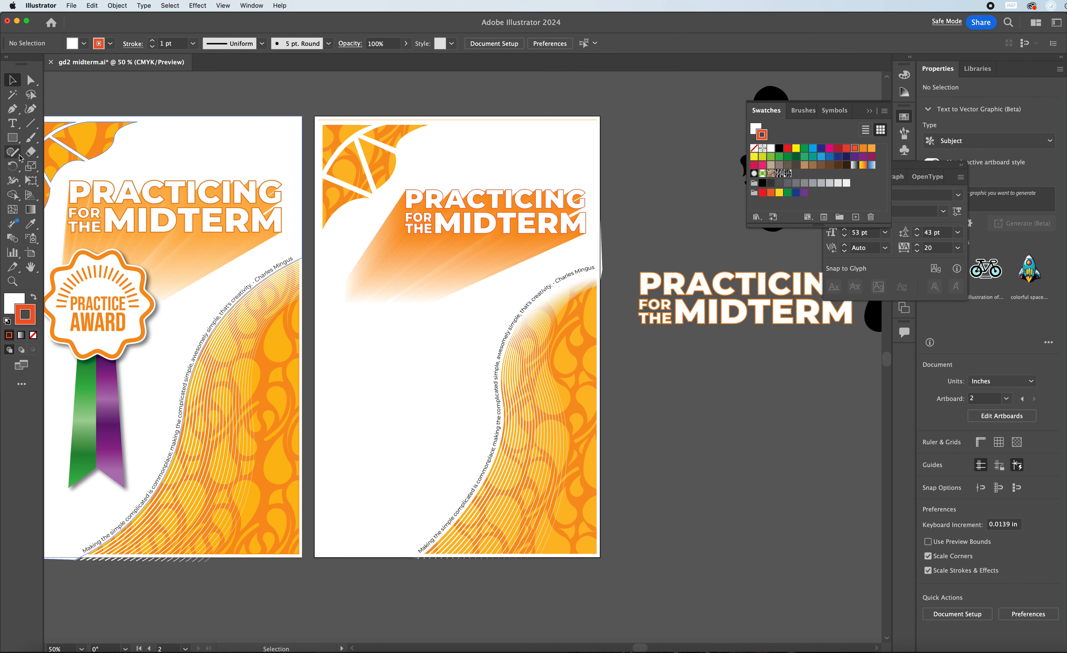
Step: Draw a white circle about 3.7 in across with the Ellipse tool on the empty canvas beside the second artboard
drag(13, 143, 69, 167)
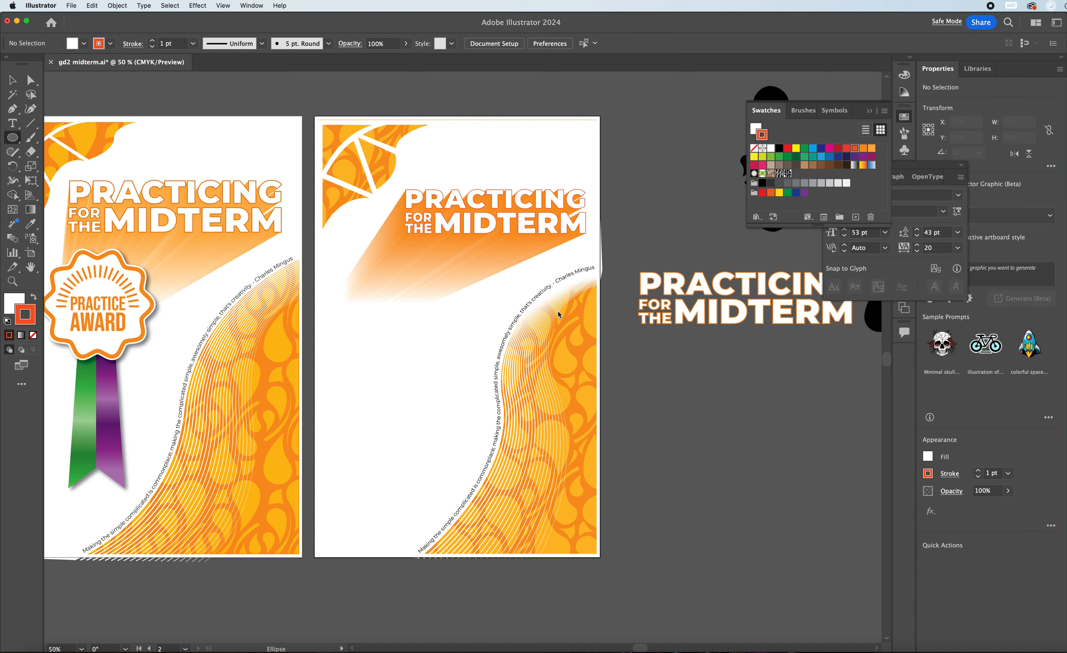
click(643, 366)
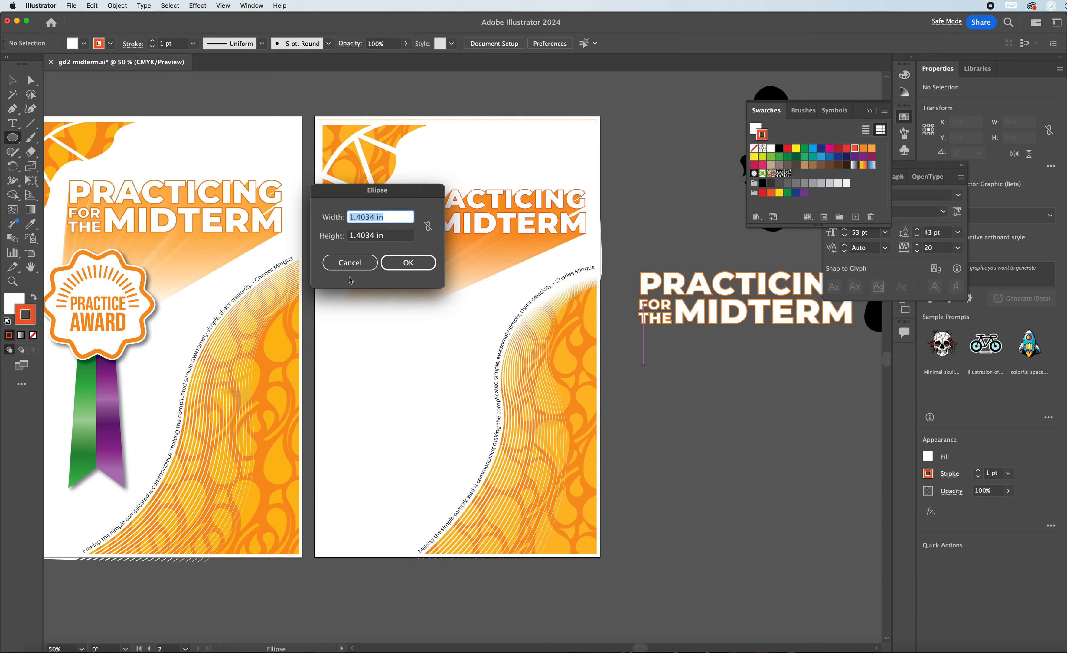
click(350, 262)
key(super+equal)
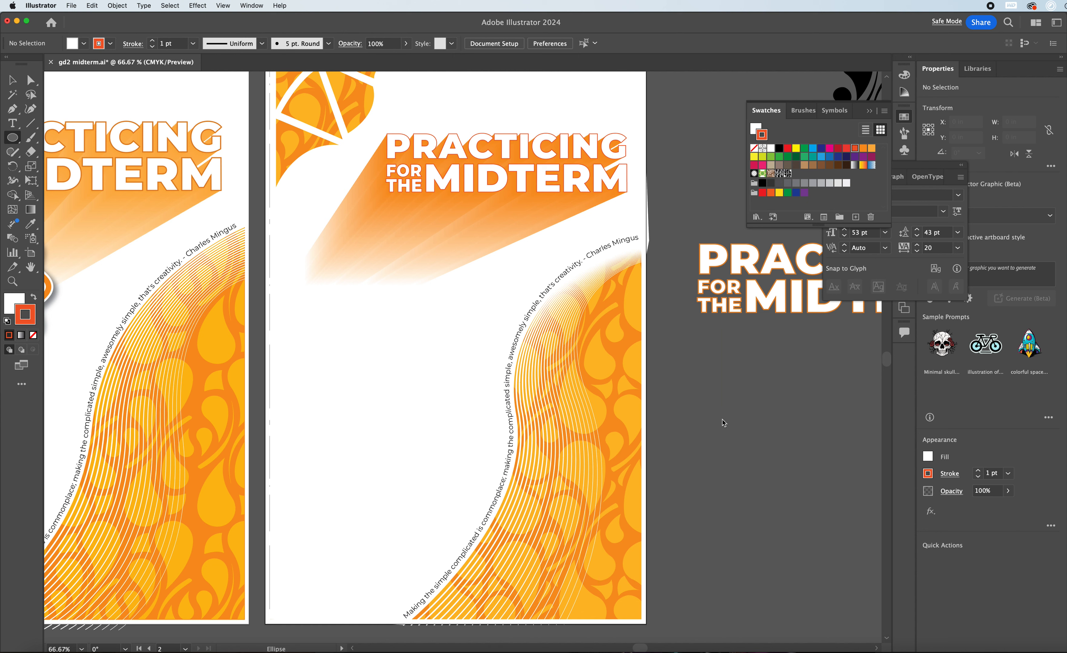
drag(694, 366, 820, 490)
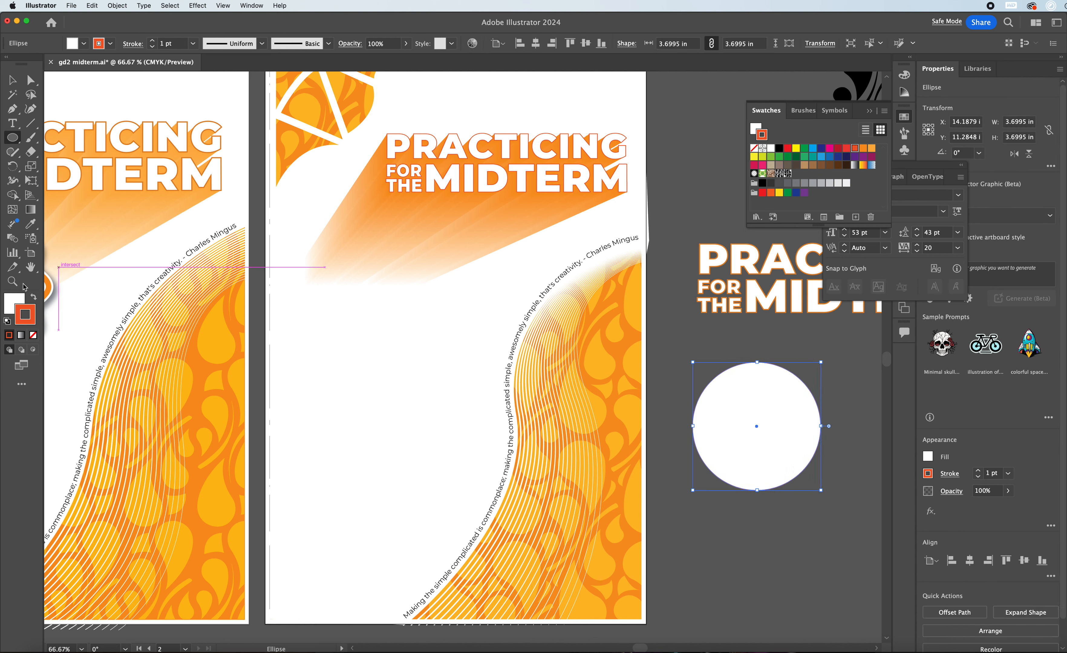
Step: Start a Zig Zag effect on the white circle with preview on and set its points to Smooth
click(12, 80)
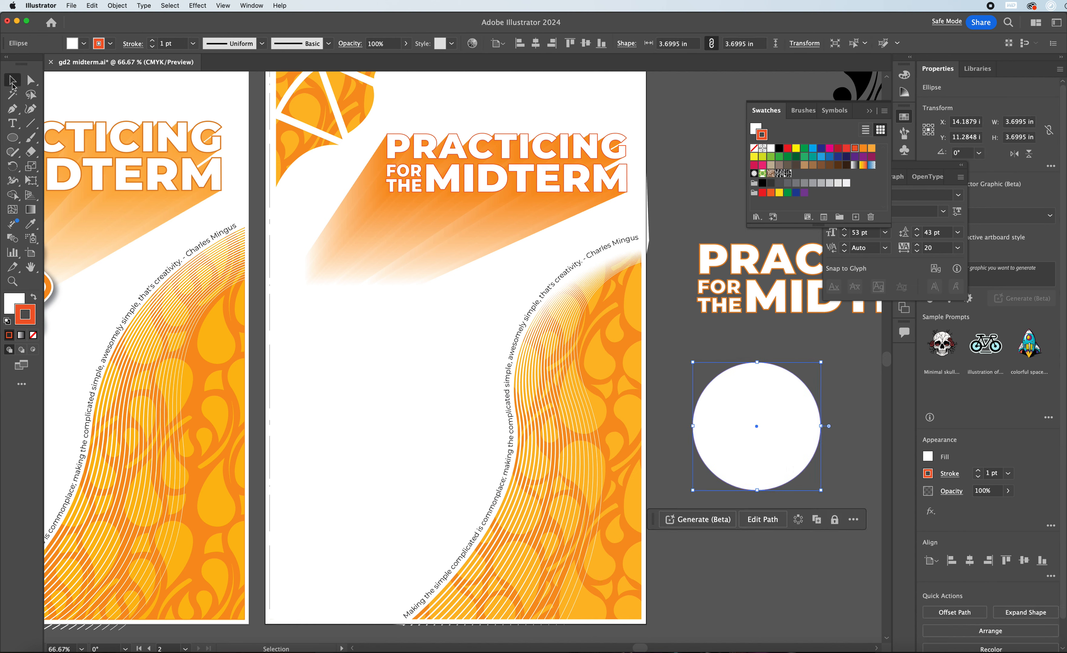
click(727, 344)
click(758, 400)
click(197, 5)
mouse_move(238, 109)
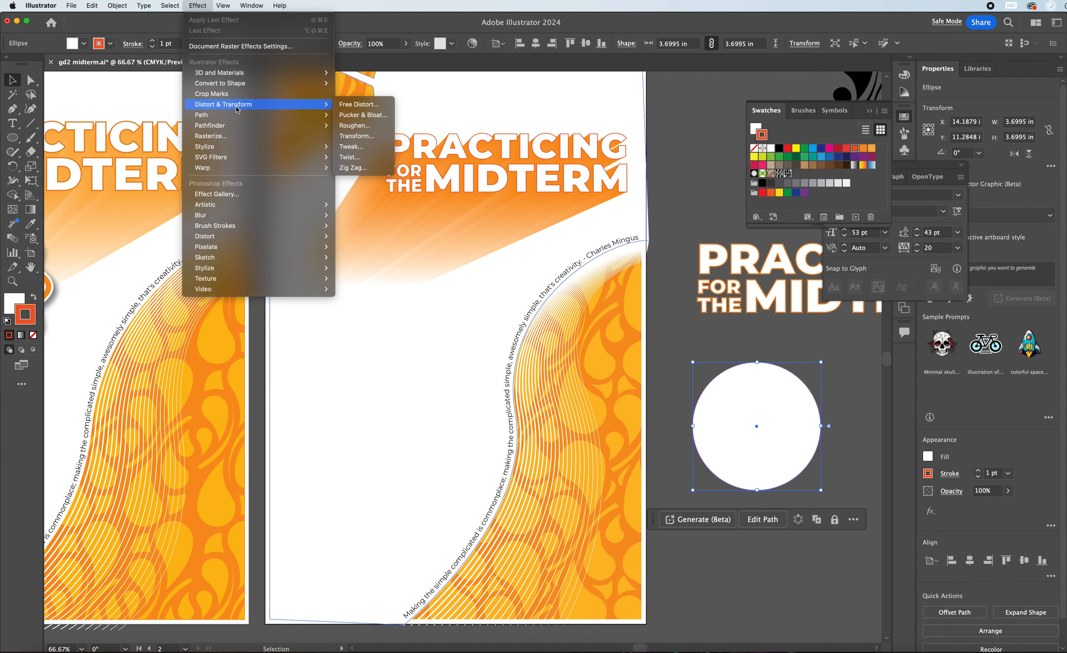
click(351, 168)
drag(683, 247, 667, 139)
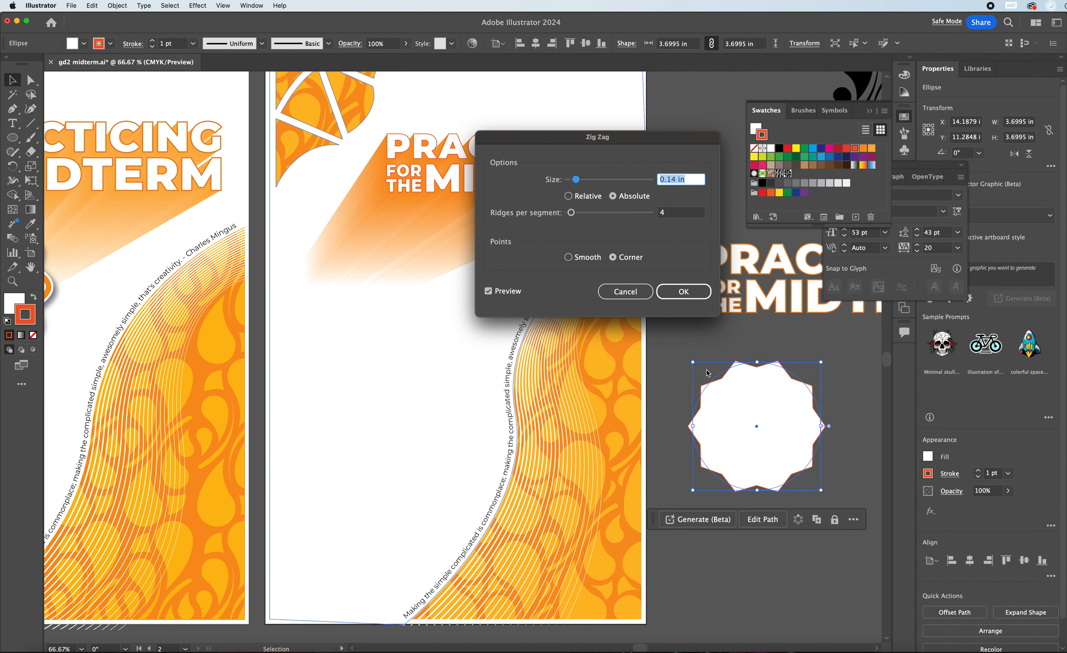
click(583, 262)
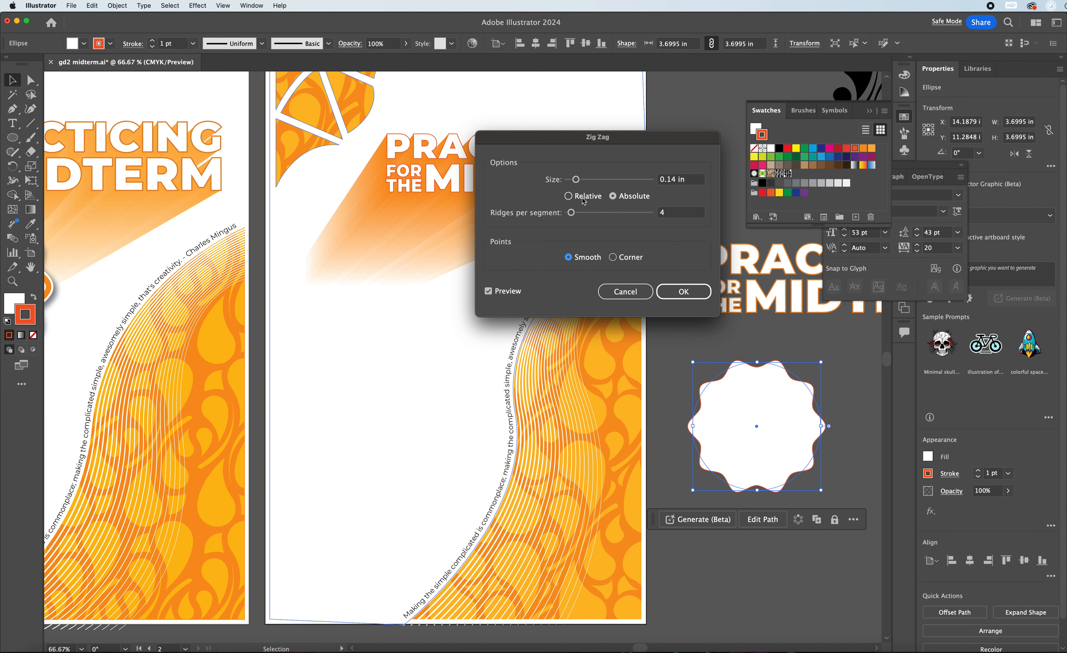
Step: Try denser zigzag edges of 0.08 in with 23 ridges and 0.11 in with 11 ridges, comparing corner and smooth points
mouse_move(576, 180)
mouse_down()
mouse_move(620, 182)
mouse_move(570, 183)
mouse_move(575, 218)
mouse_move(590, 217)
mouse_up()
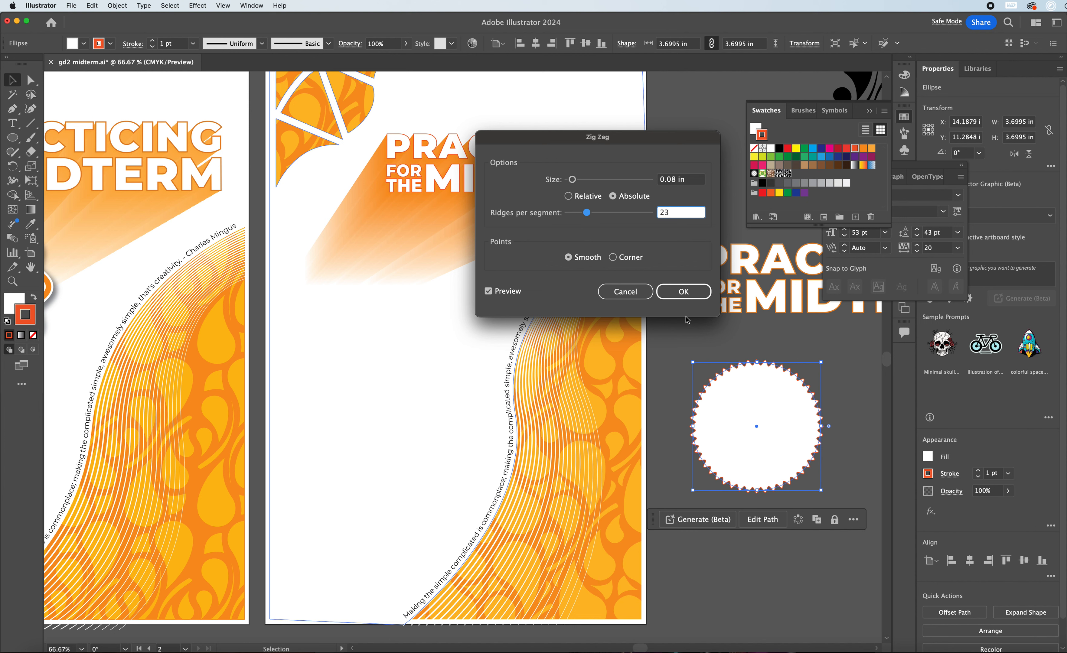
click(612, 258)
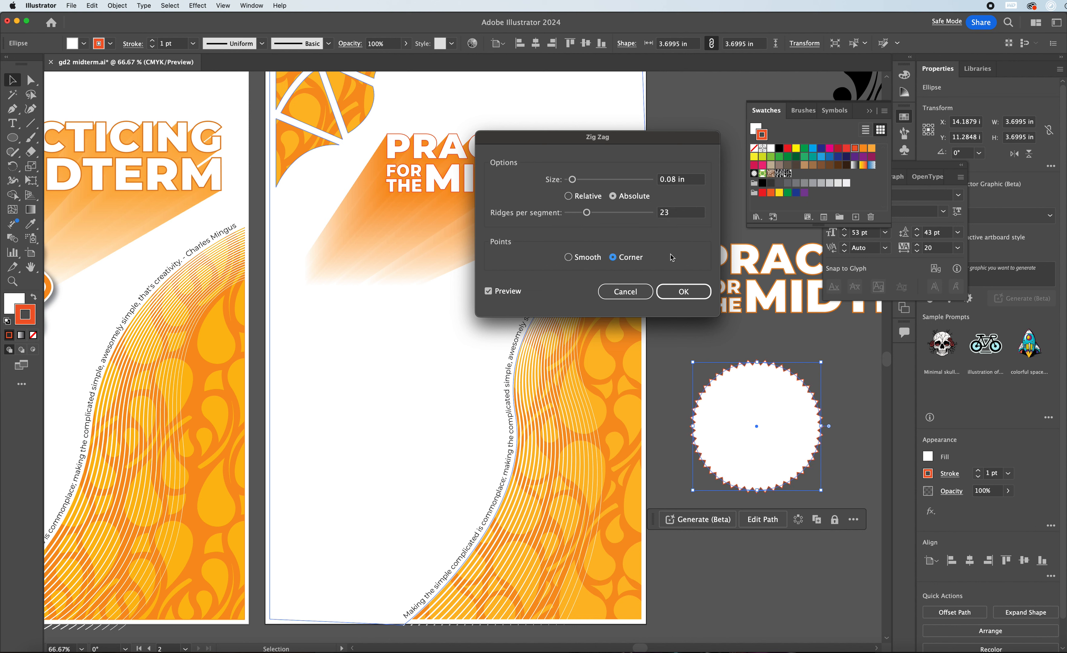
drag(585, 215, 573, 185)
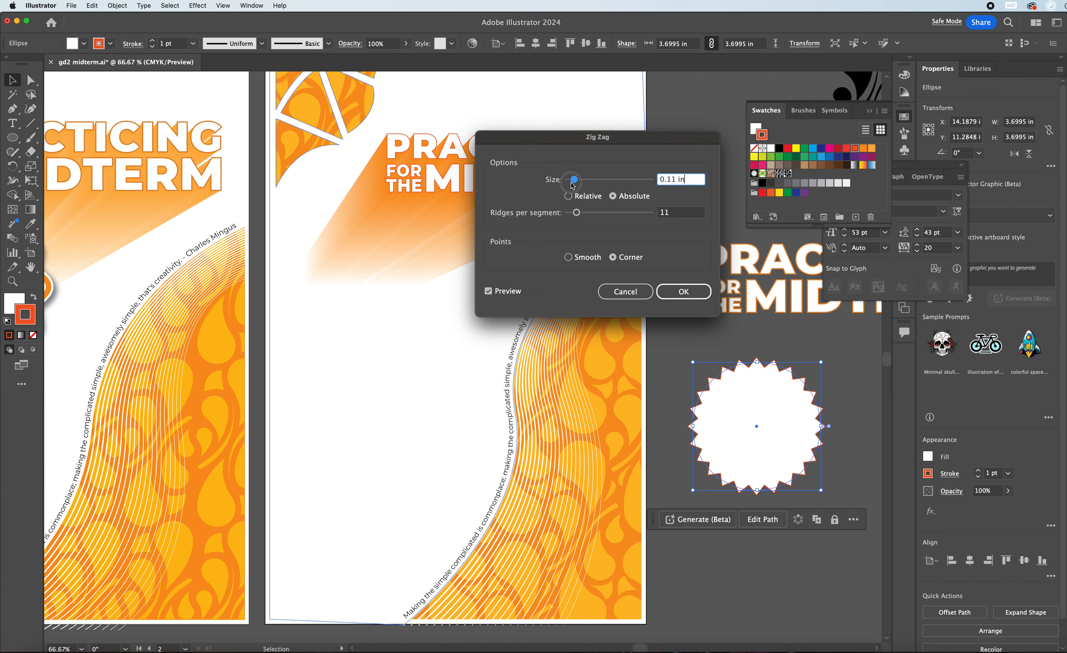
click(578, 259)
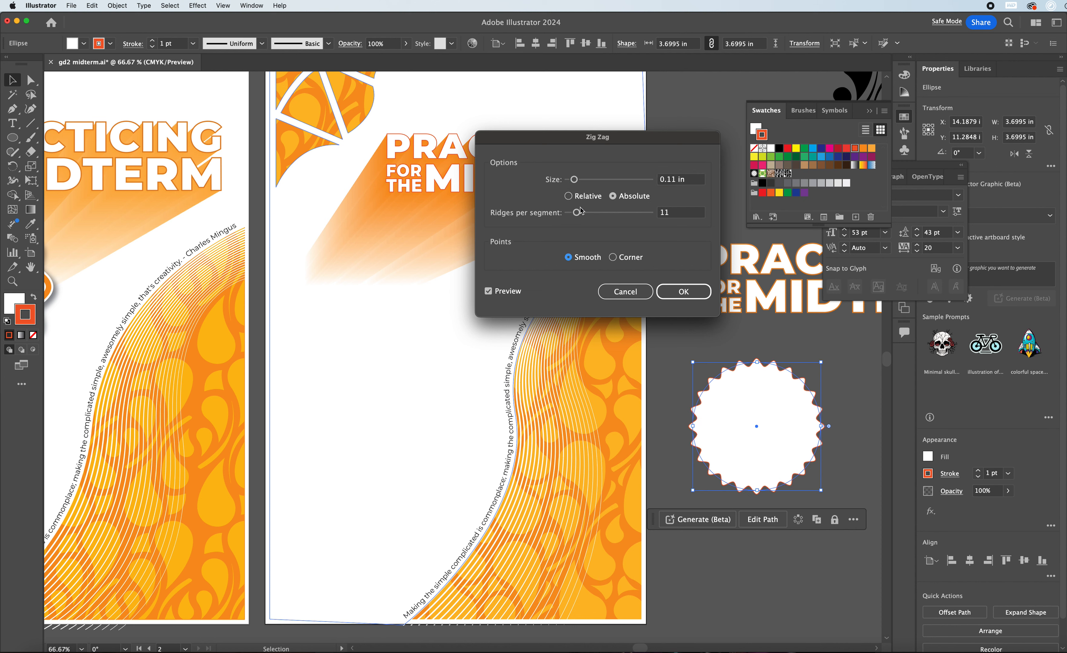
Step: Set the Zig Zag size to 0.13 in with 5 ridges per segment and apply the effect to the circle
drag(577, 214, 575, 184)
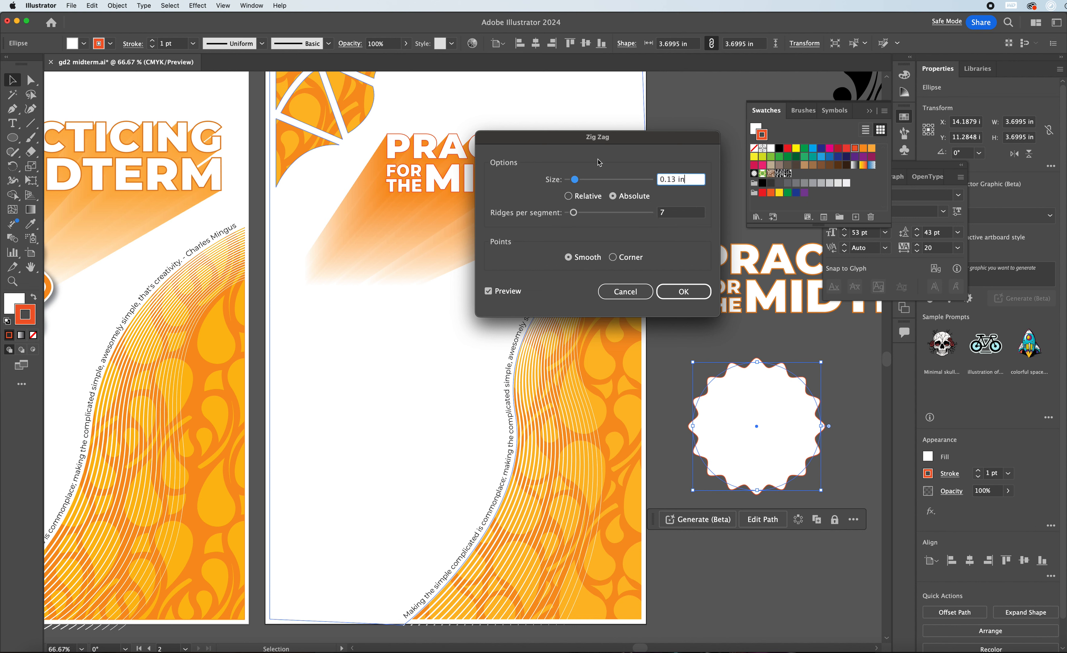
drag(578, 218, 574, 218)
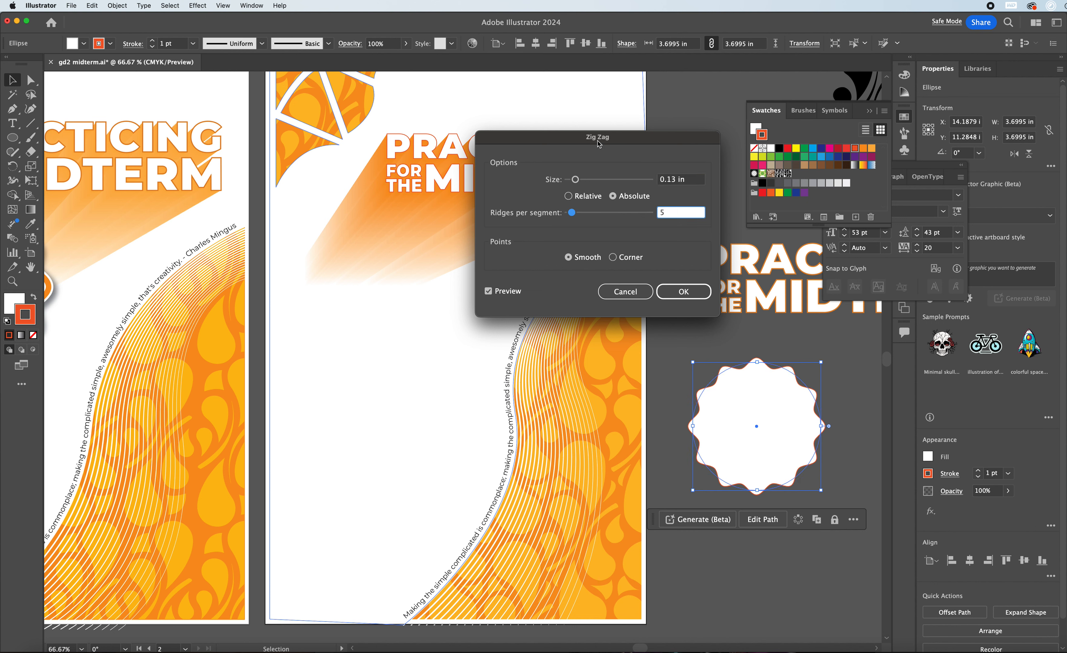
click(684, 293)
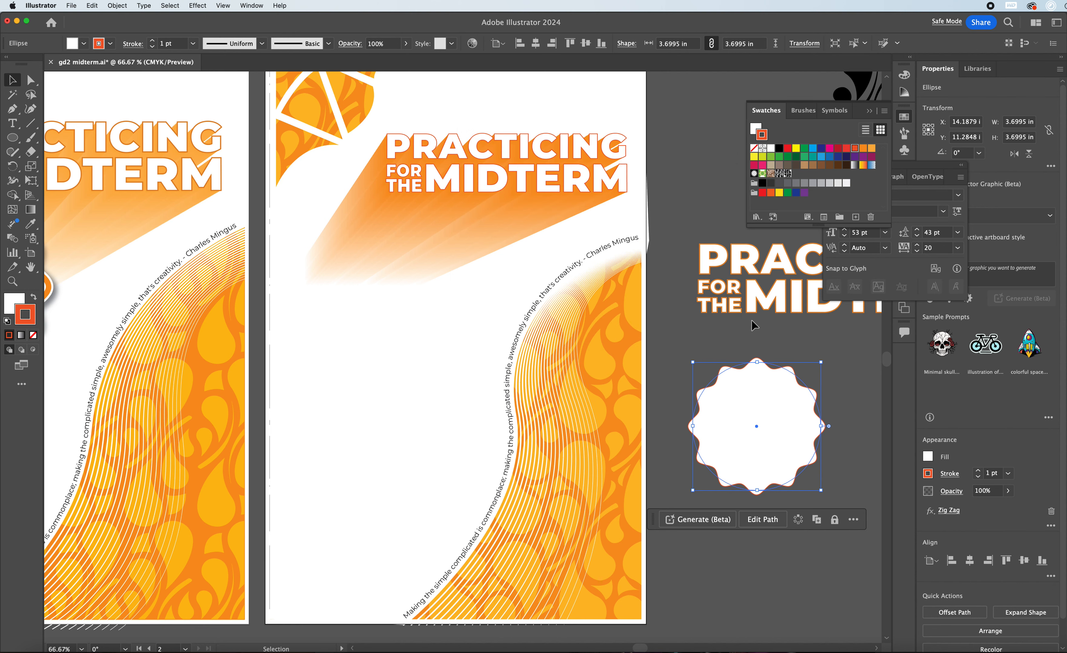
Step: Move the scalloped badge shape onto the second artboard, over the lower end of the title's faded extrusion
scroll(697, 348, down, 1)
scroll(697, 348, down, 3)
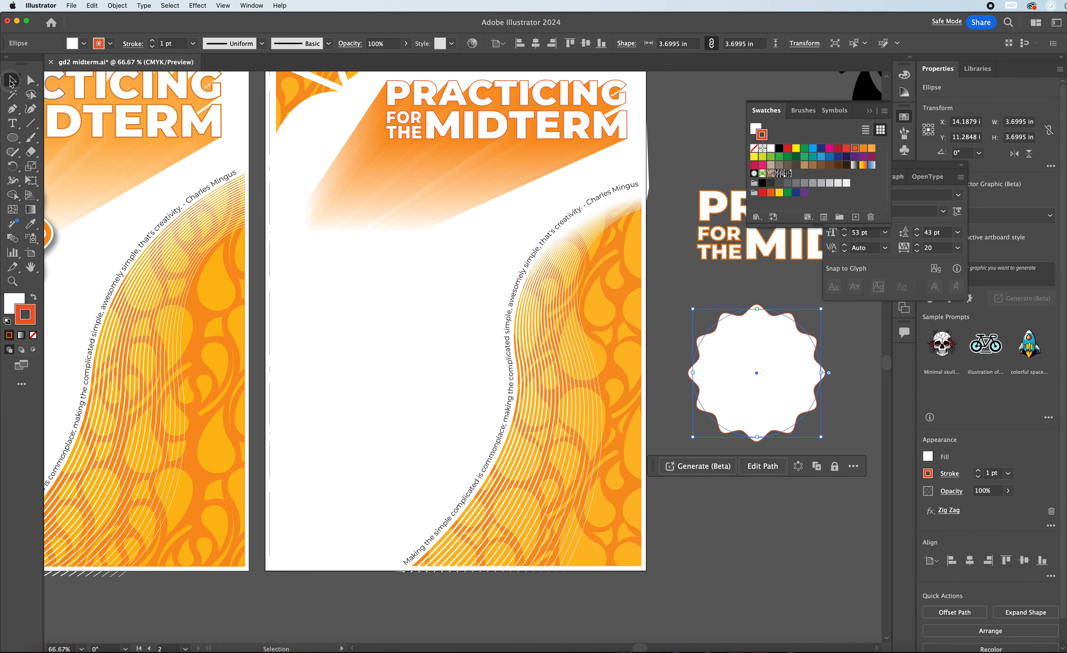
drag(640, 648, 632, 648)
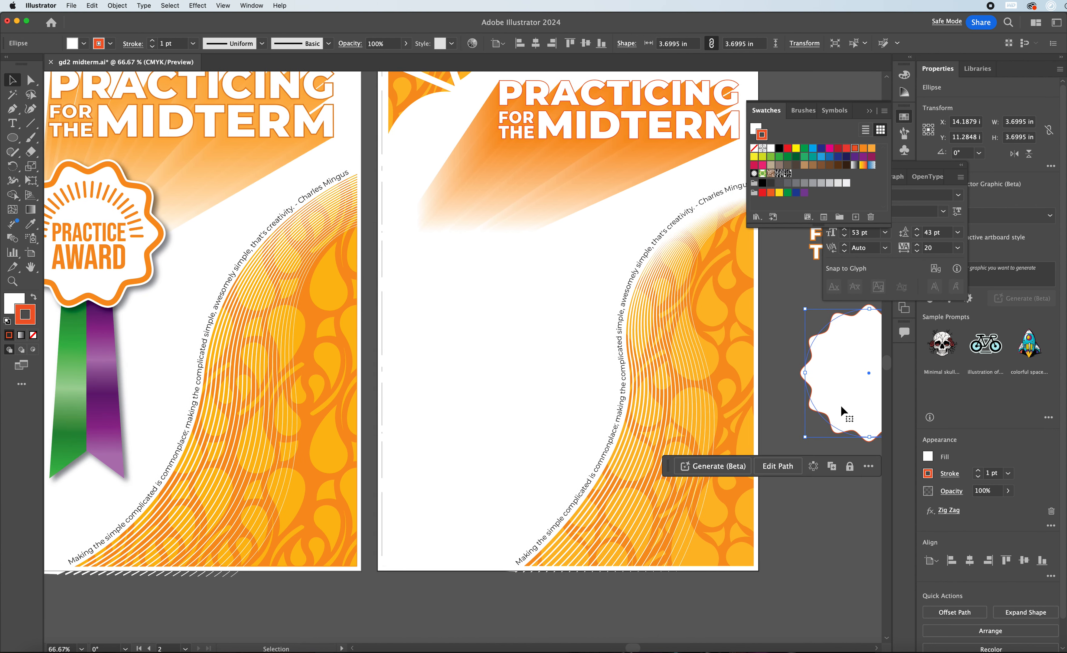
drag(841, 411, 466, 275)
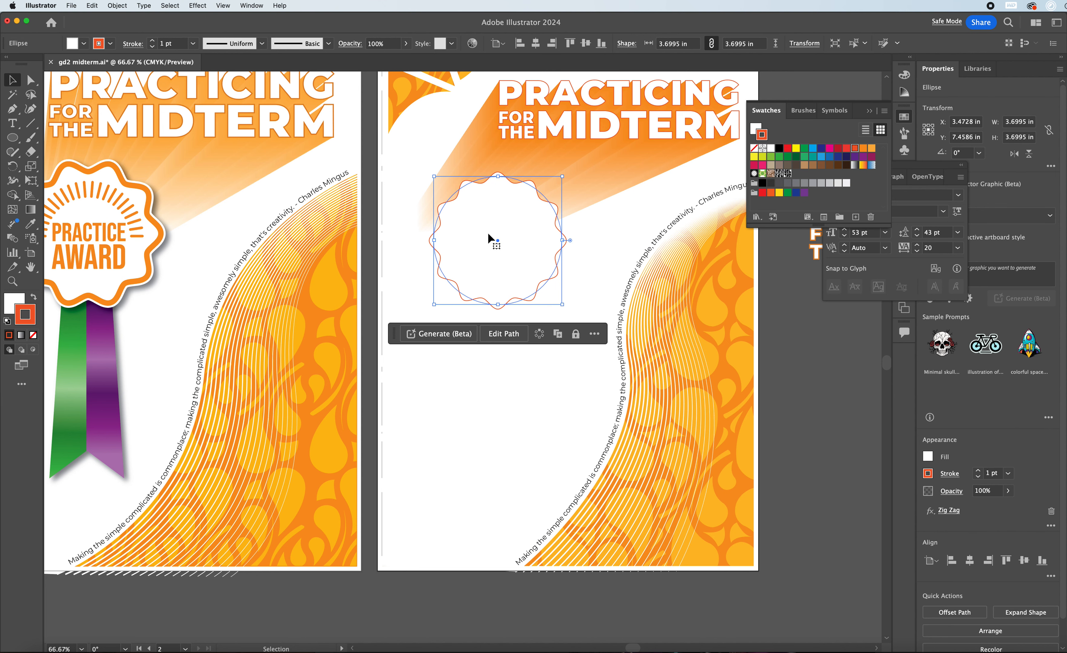
Step: Expand the appearance of the scalloped badge so the zigzag edge becomes real paths, and deselect it
click(117, 5)
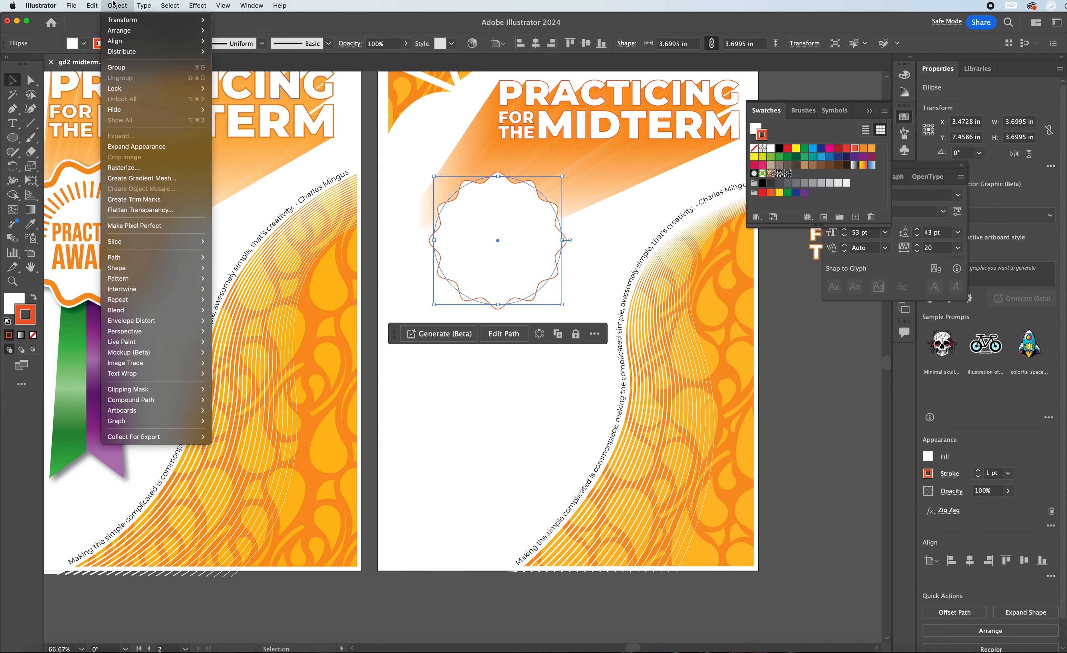
click(161, 151)
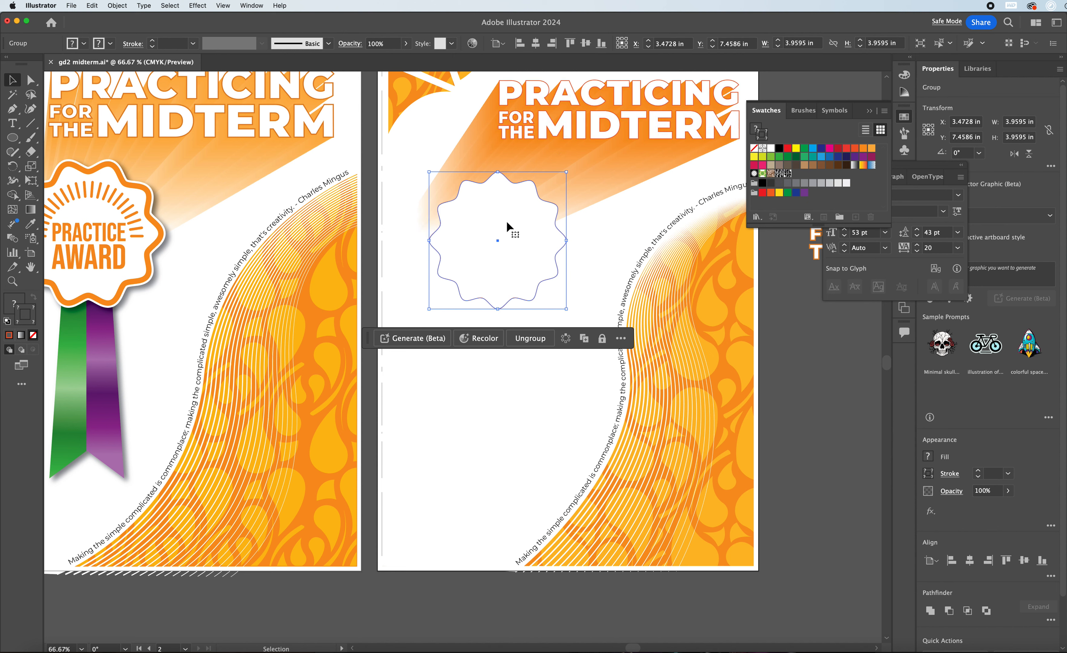
click(507, 262)
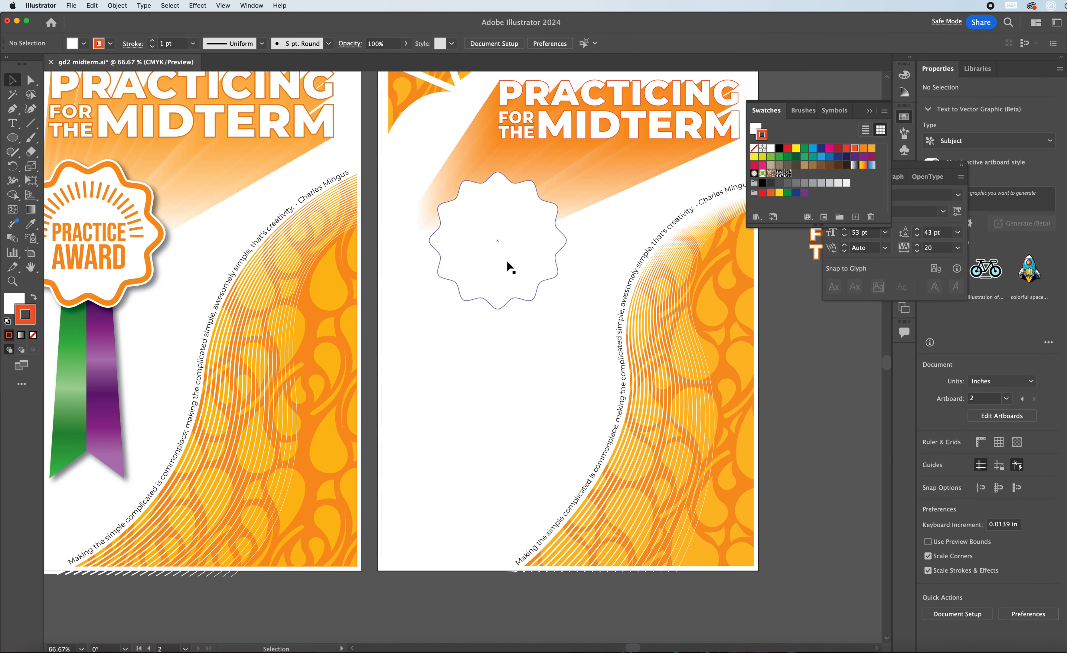
Step: Offset the scalloped badge's path outward by 0.25 in with miter joins, trying 0.5 in along the way
click(530, 259)
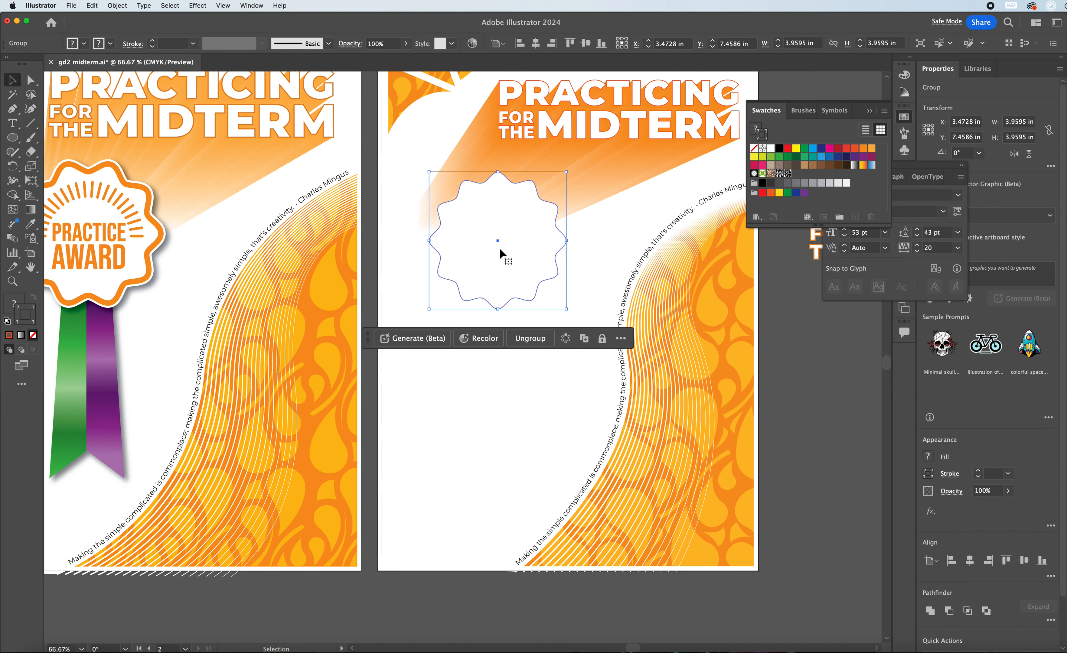
click(117, 5)
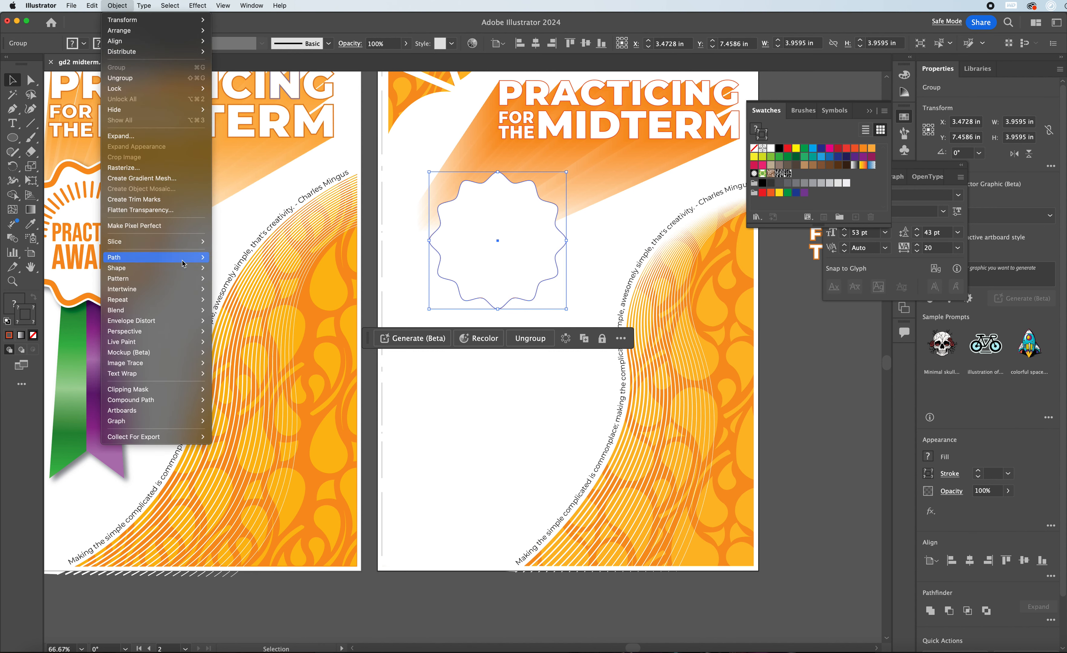
mouse_move(183, 258)
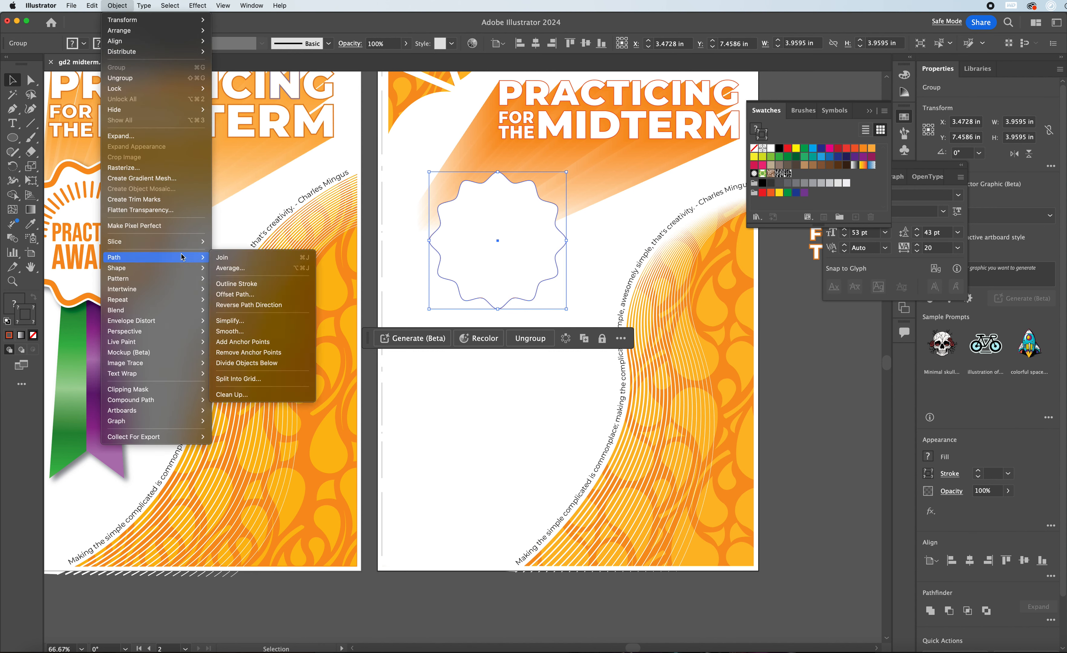
click(255, 296)
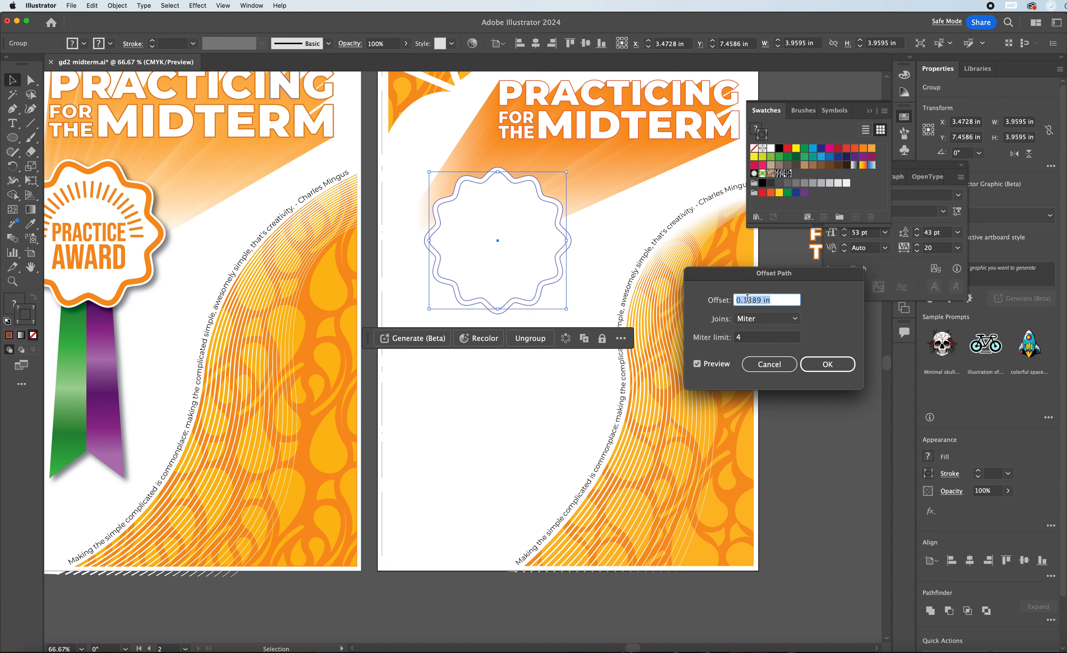
text(0.25)
text(0.5)
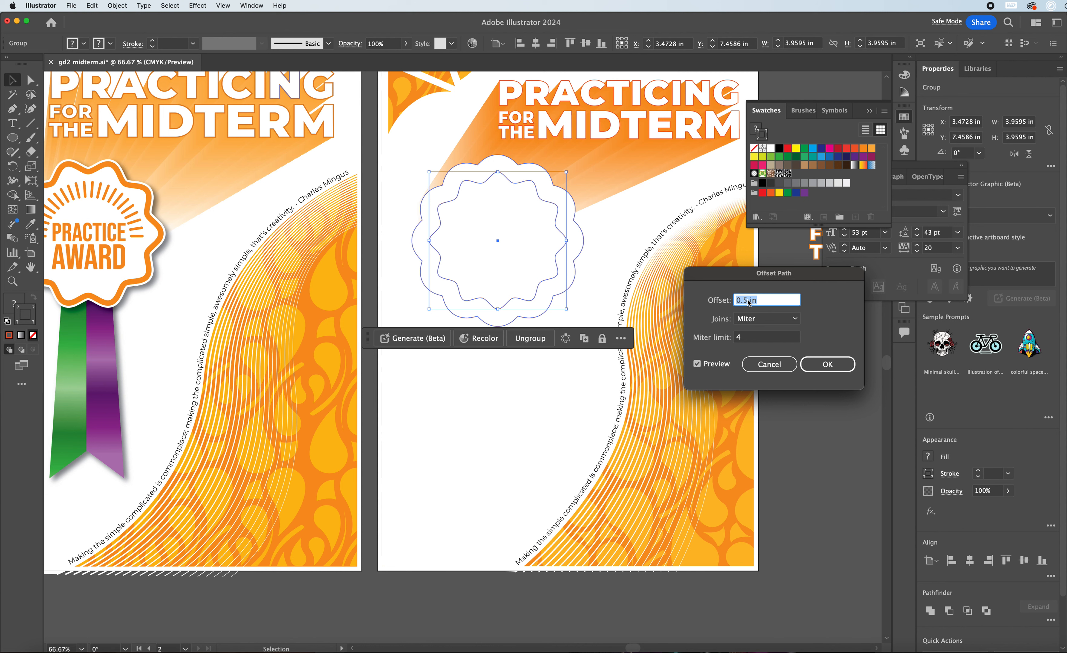
text(0.25)
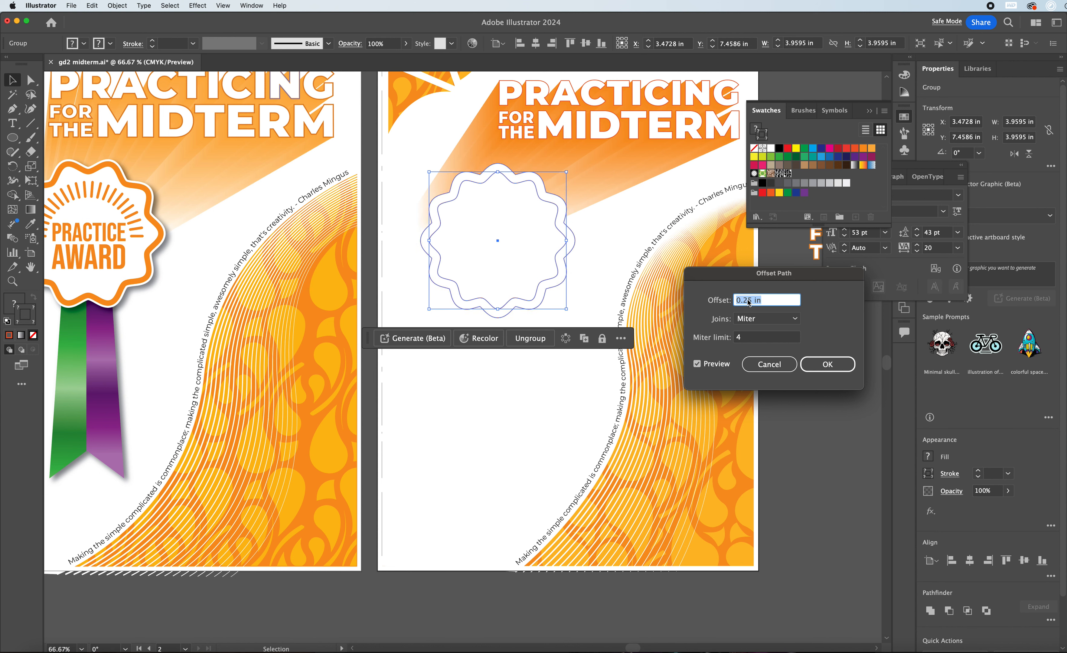
text(0.1250.25)
key(Return)
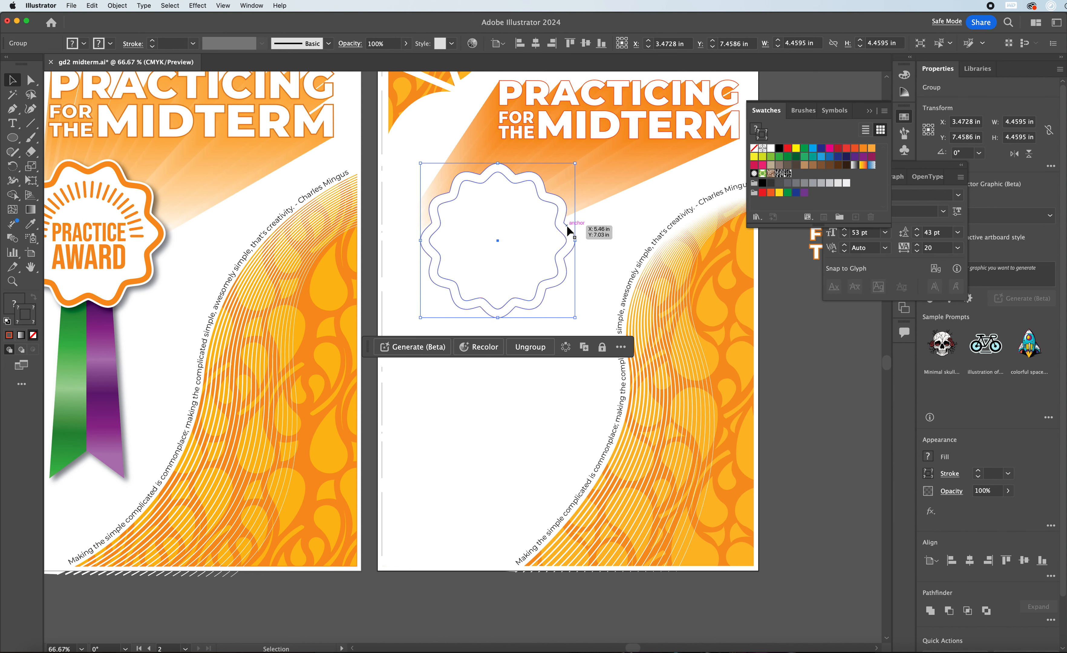
Step: Isolate the badge group and set the inner scalloped path's stroke weight to 10 pt
double_click(566, 226)
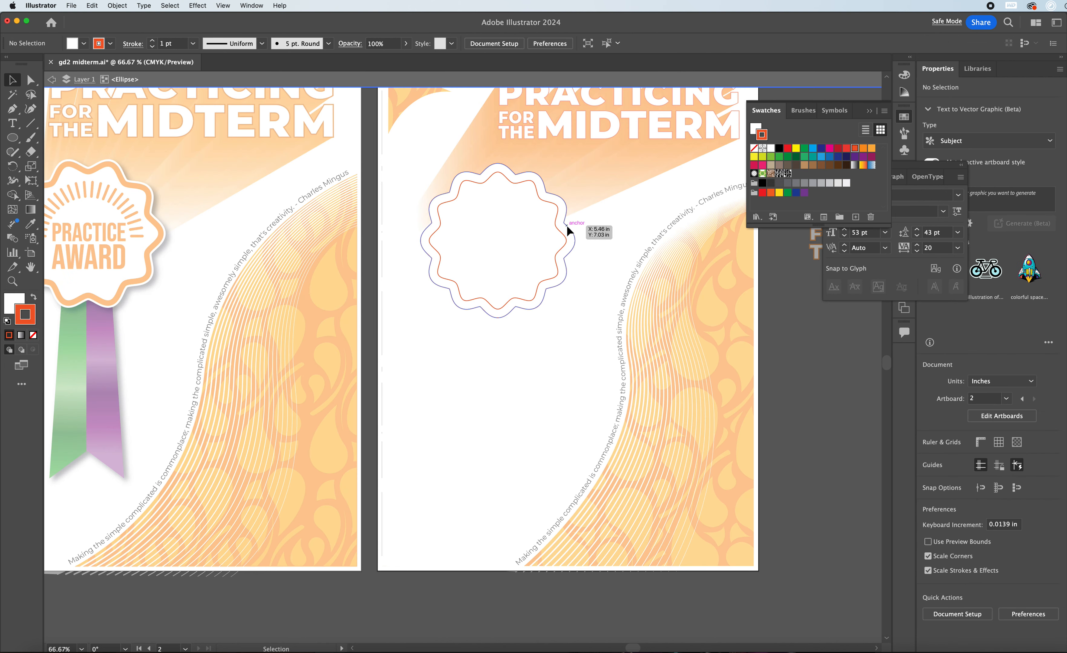
click(556, 226)
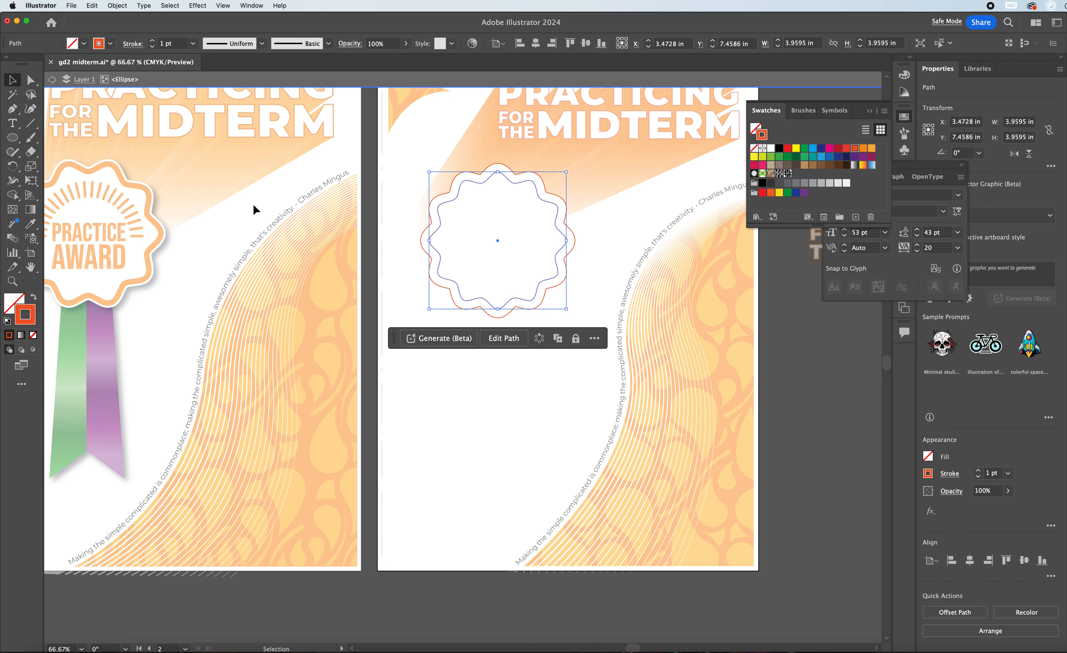
click(153, 42)
click(153, 42)
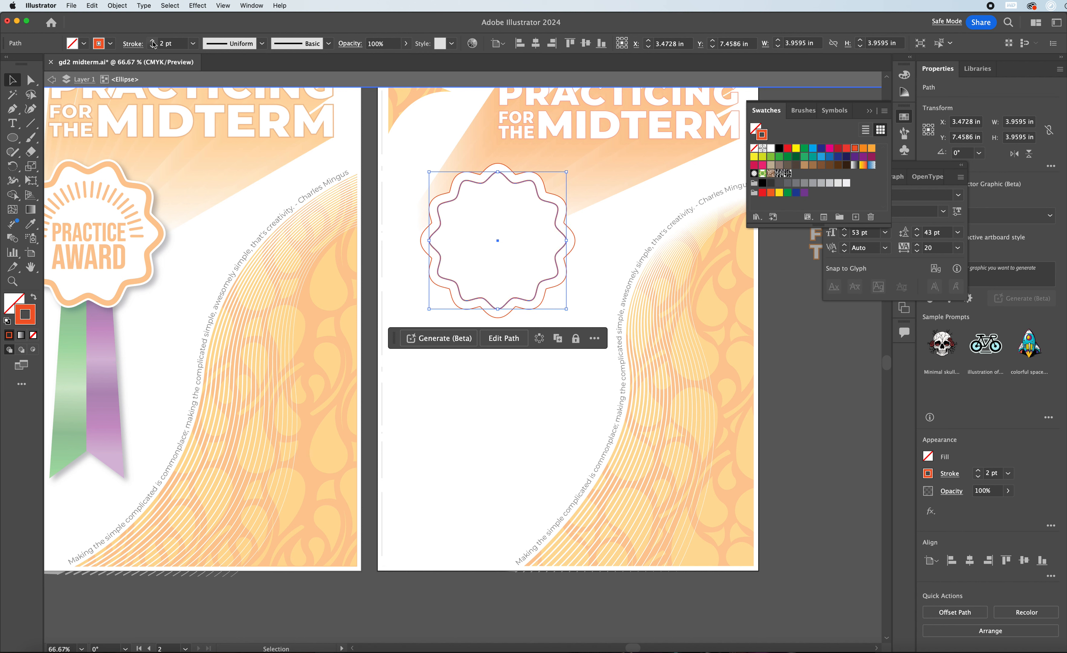
triple_click(152, 42)
triple_click(152, 42)
click(152, 42)
Step: Align the inner scalloped path's stroke to the outside and recolour it light orange
drag(920, 165, 814, 261)
click(904, 175)
click(830, 236)
click(904, 117)
click(863, 149)
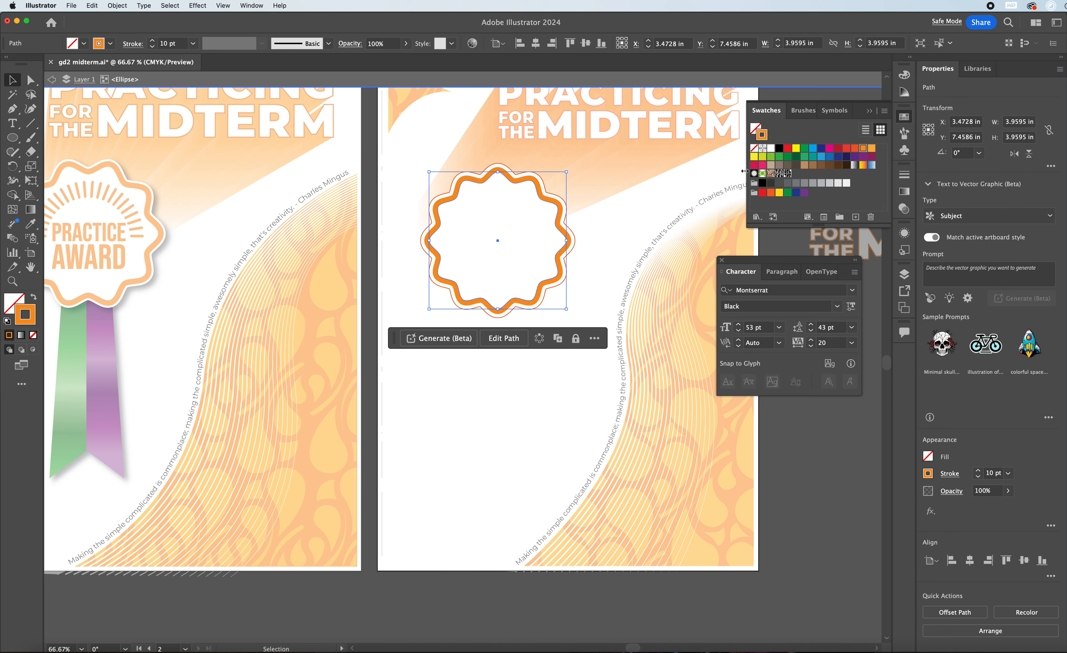
Step: Remove the stroke from the outer scalloped path and exit the badge group's isolation
click(552, 285)
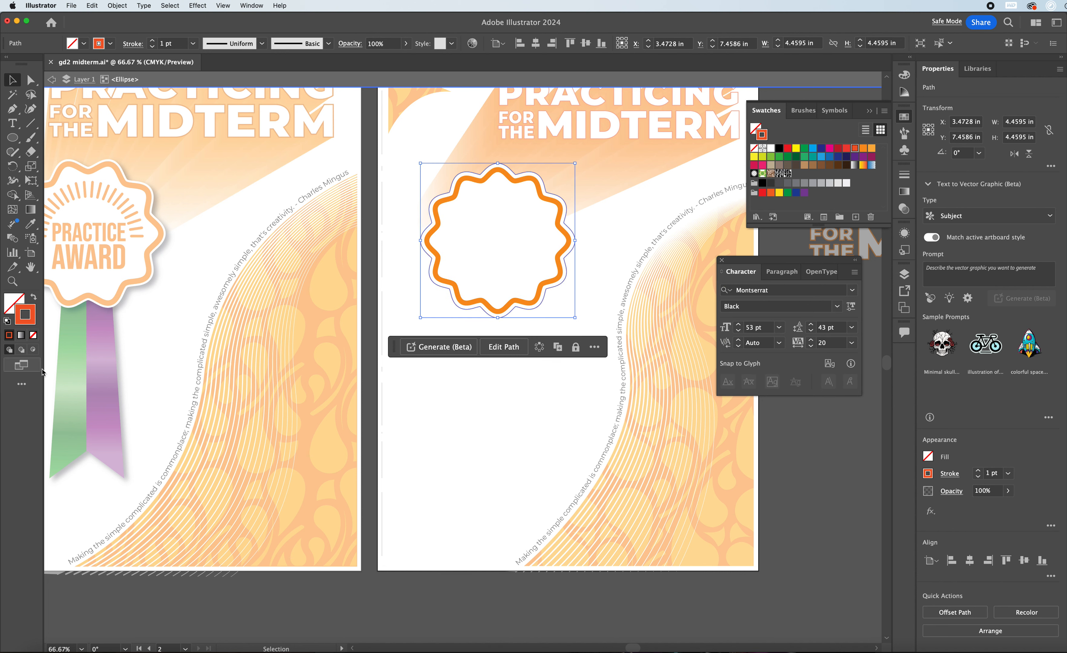
click(33, 335)
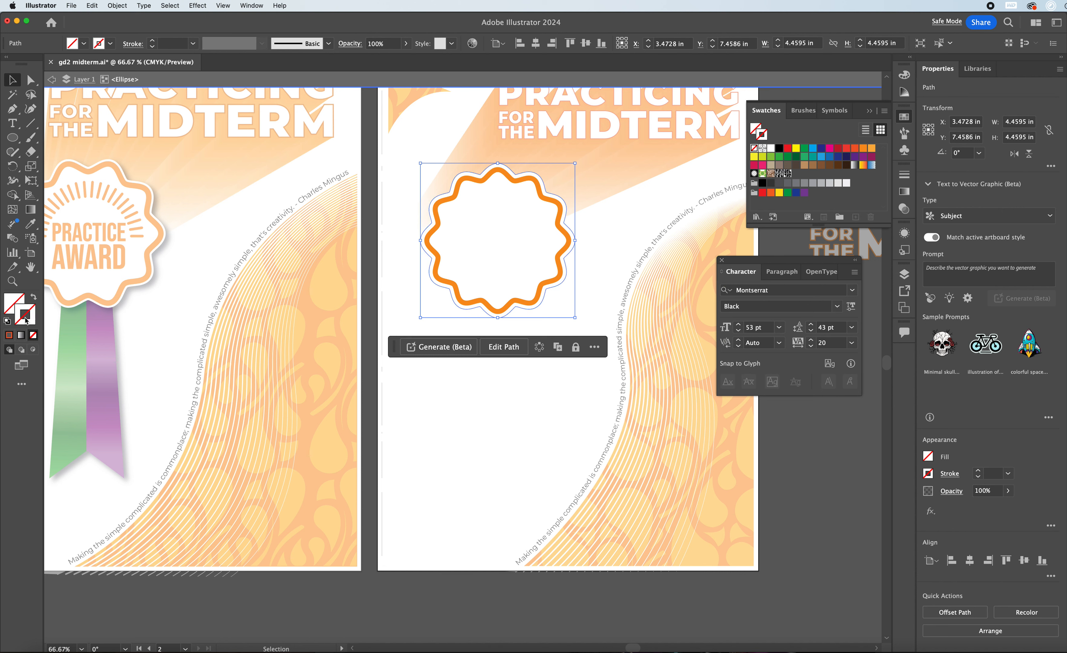
click(11, 305)
click(7, 321)
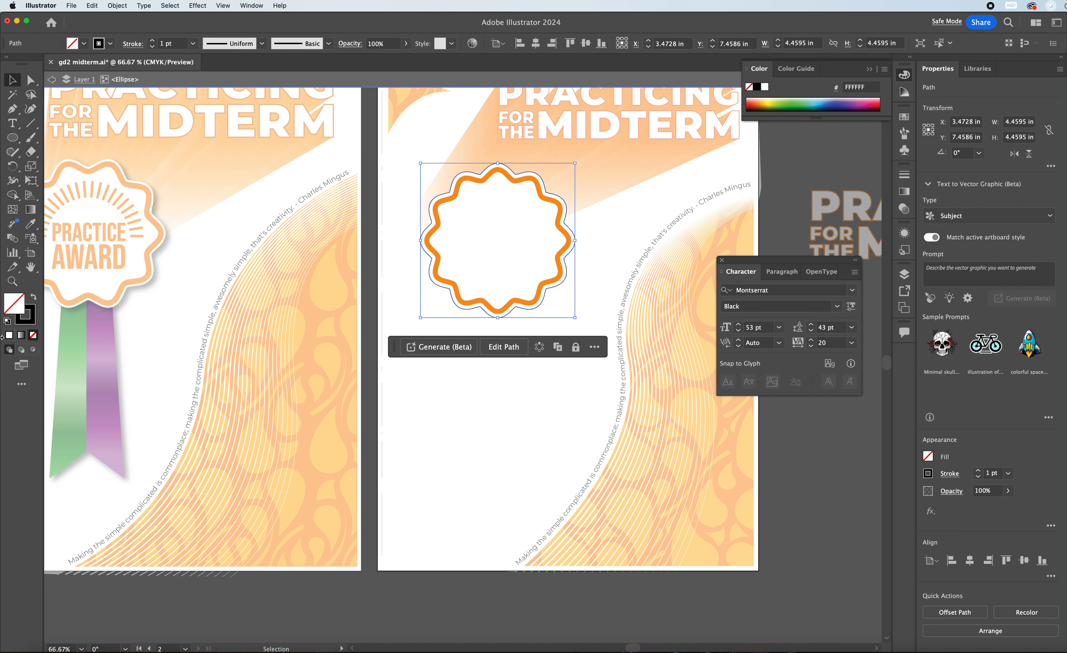
click(29, 324)
click(33, 336)
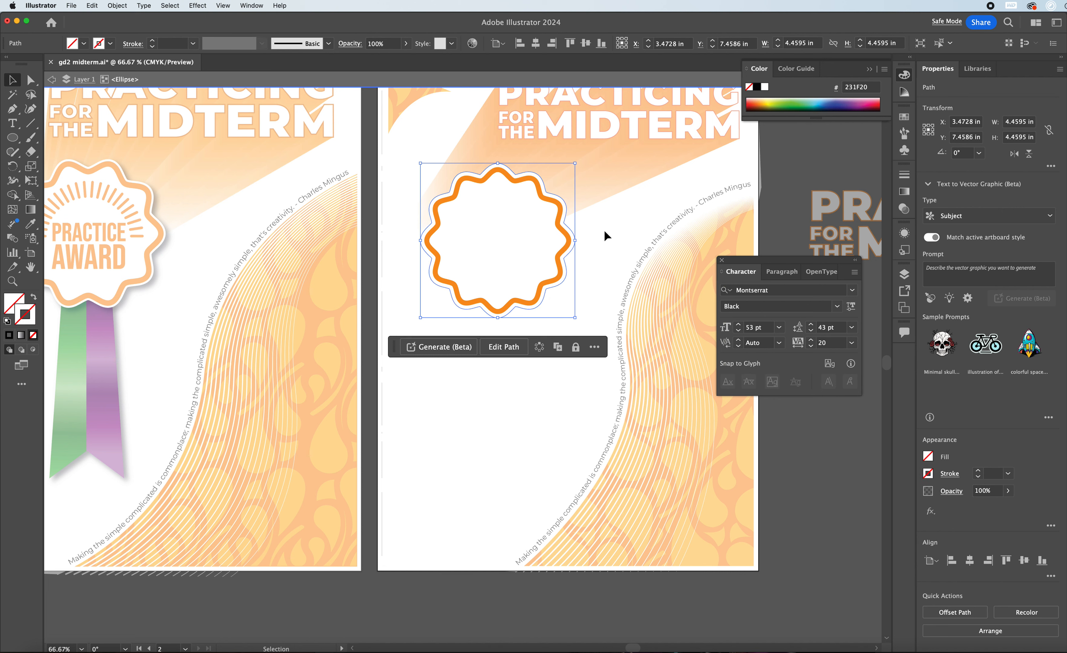
click(574, 167)
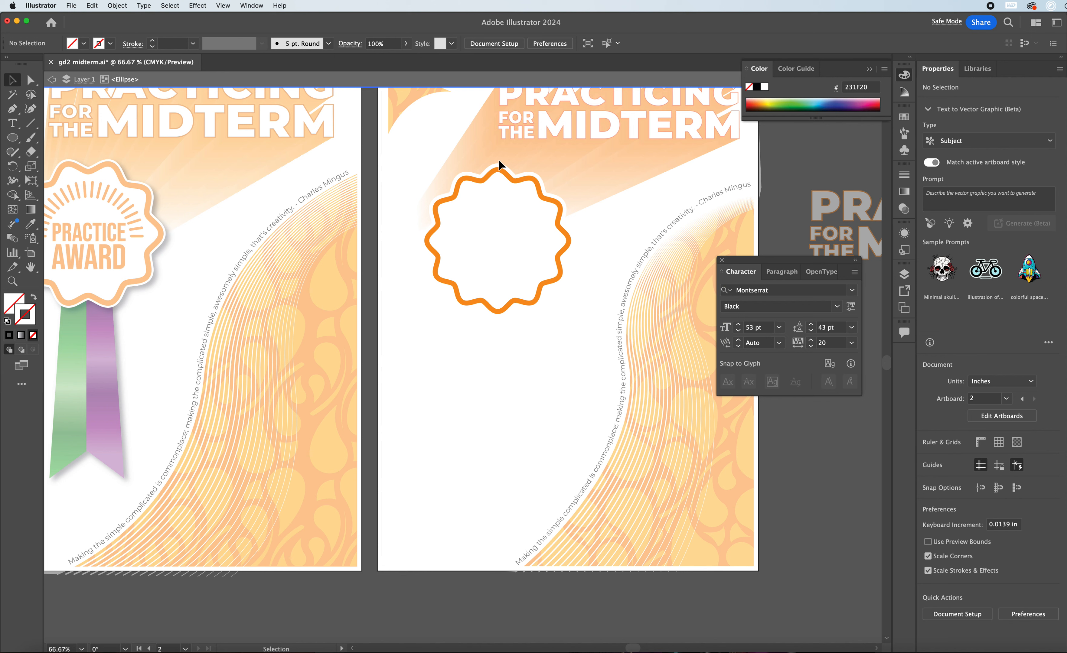
double_click(599, 194)
Step: Apply a Multiply drop shadow to the badge group at 75% opacity with 0.0972 in offsets and 0.0694 in blur, and deselect
click(549, 200)
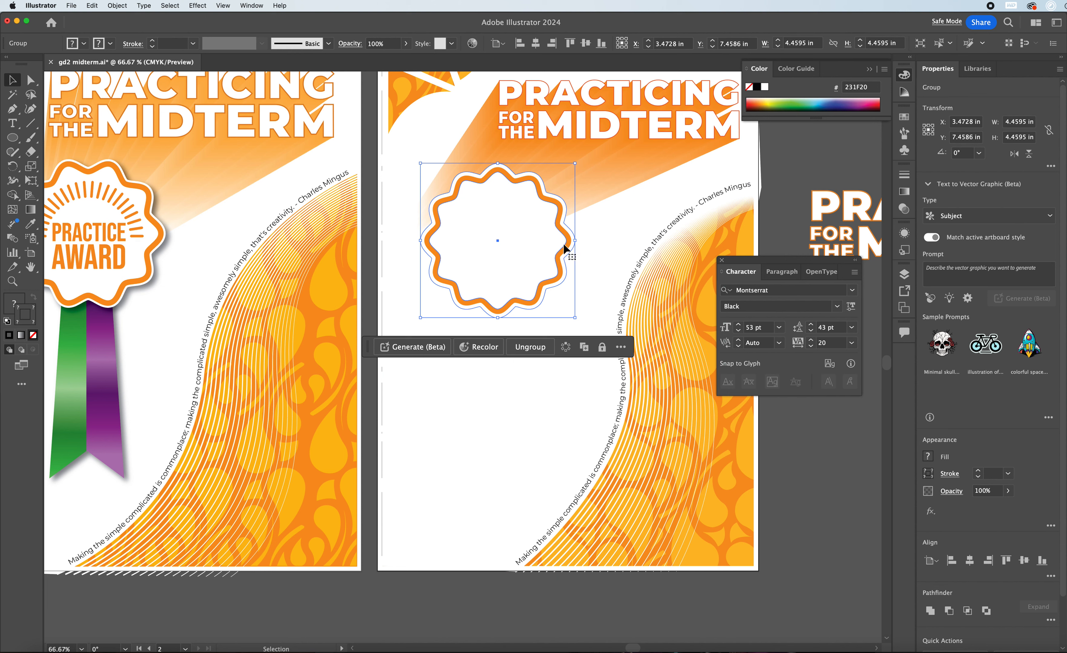
click(197, 6)
mouse_move(229, 150)
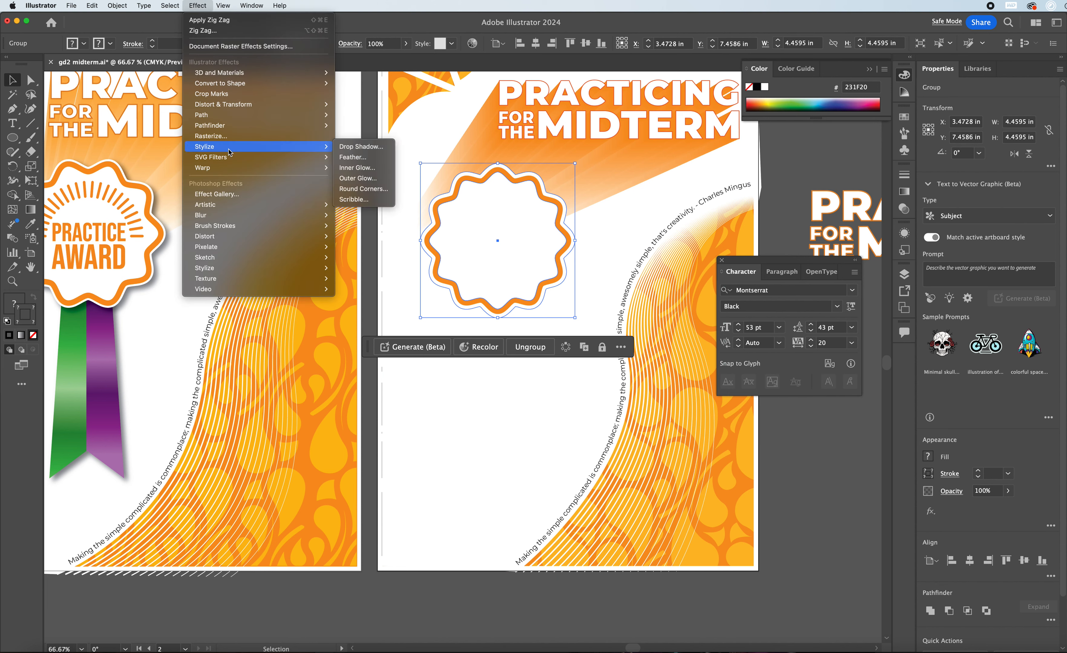
click(360, 147)
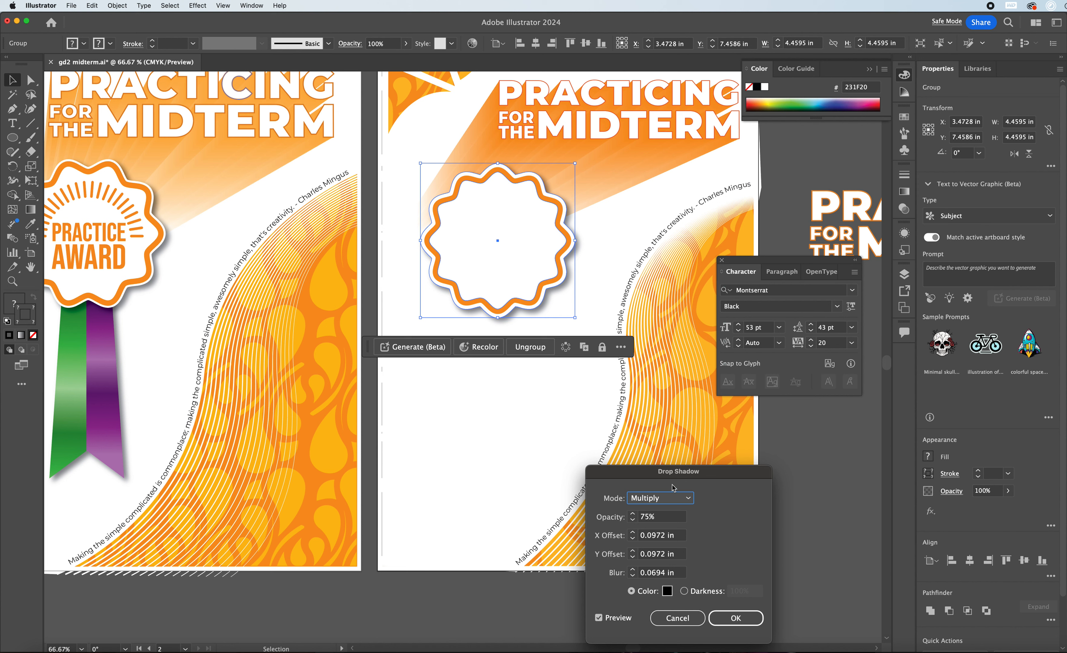
drag(698, 483, 574, 404)
click(614, 537)
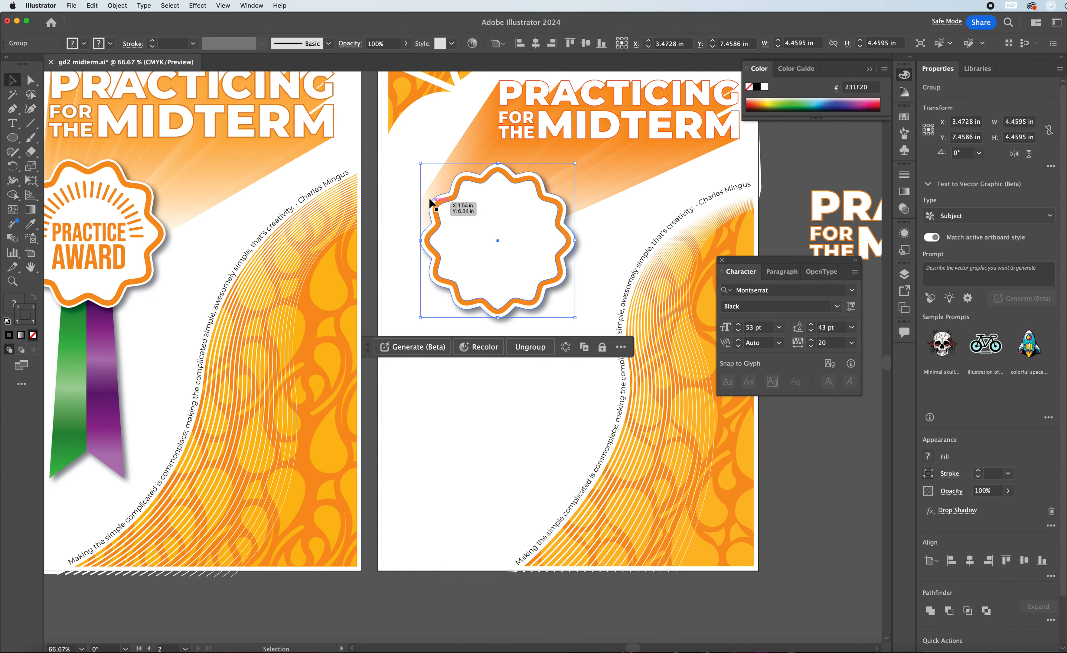
click(462, 205)
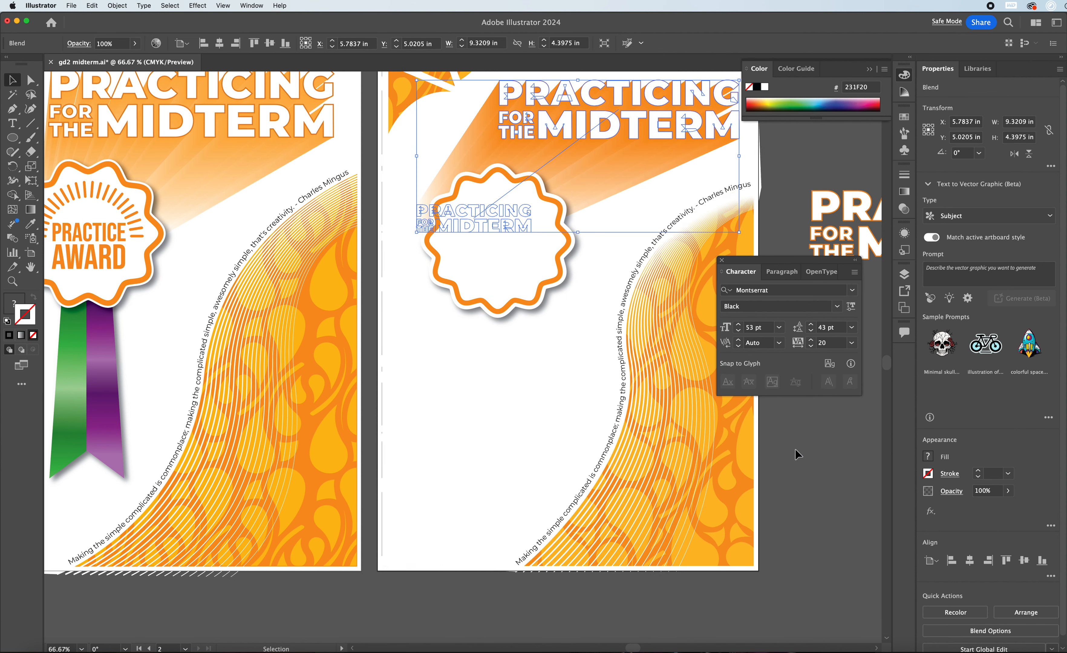
click(576, 365)
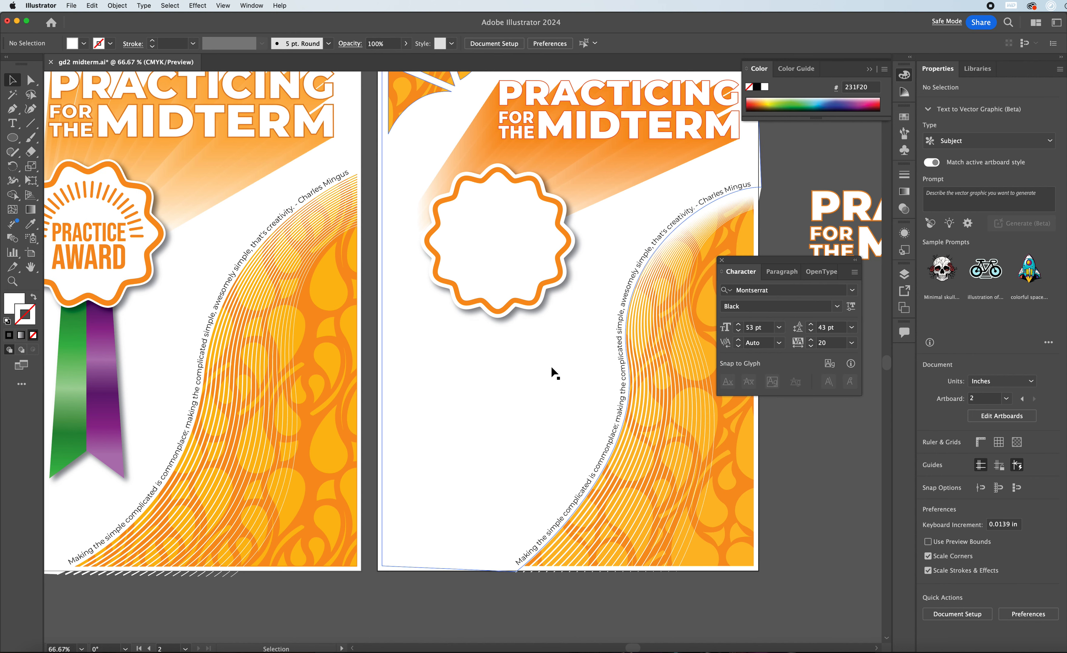
Step: Draw a rectangle about 2.48 by 5.17 in below the badge on the second artboard for the ribbon
scroll(512, 404, down, 3)
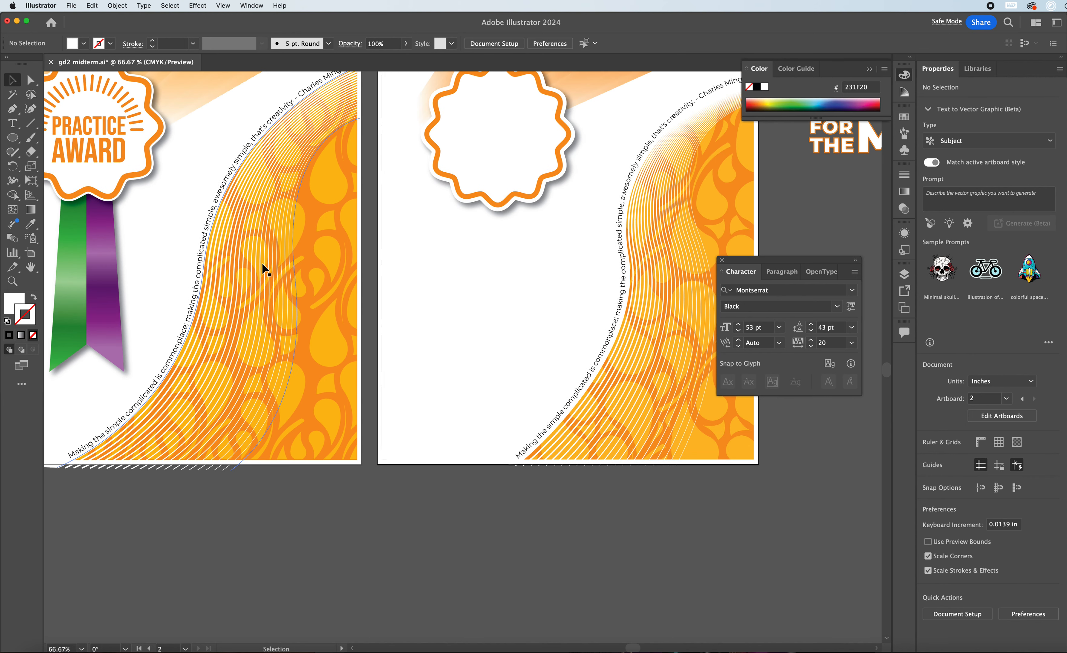
click(12, 138)
click(81, 137)
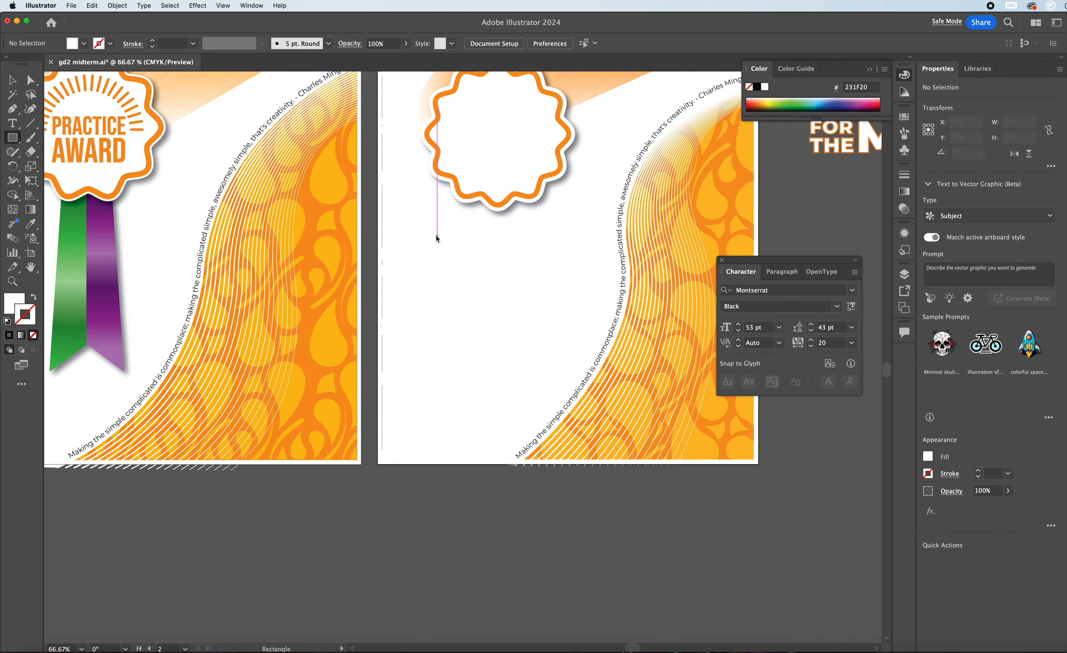
drag(436, 239, 521, 417)
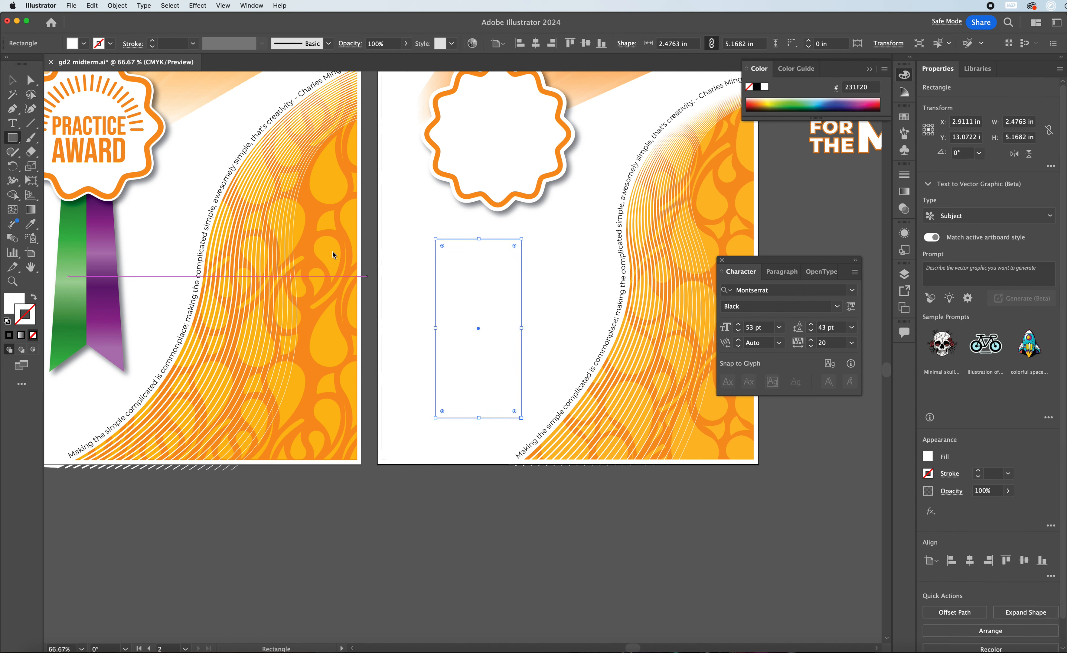
Step: Draw a three-sided polygon about 1.97 in wide and 1.70 in high beside the ribbon rectangle's upper end
drag(12, 138, 72, 186)
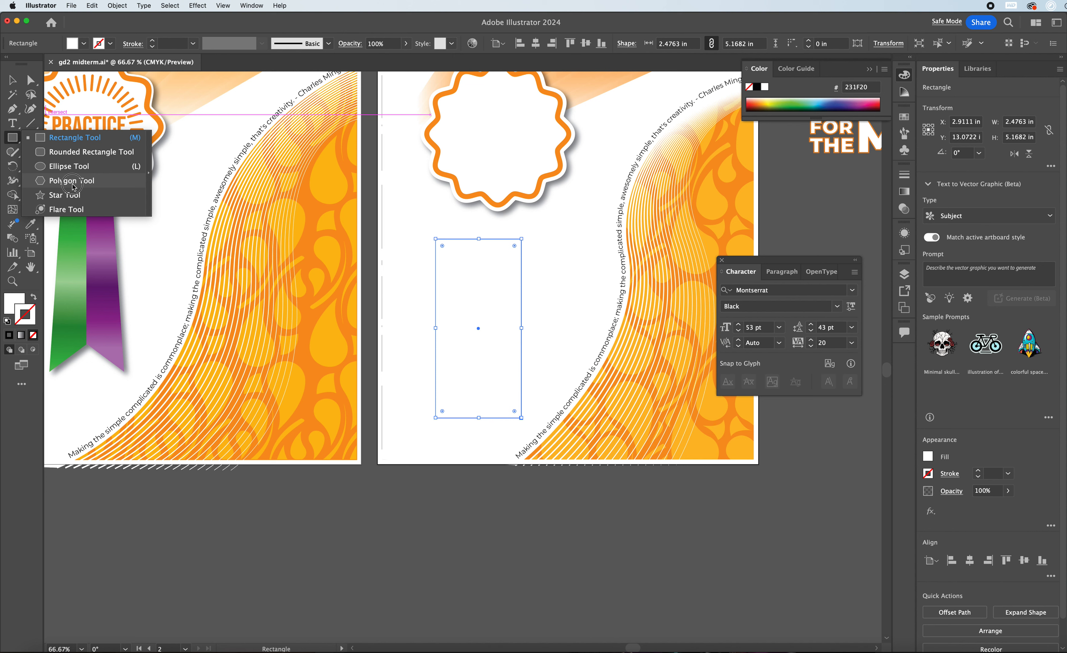
drag(74, 187, 73, 186)
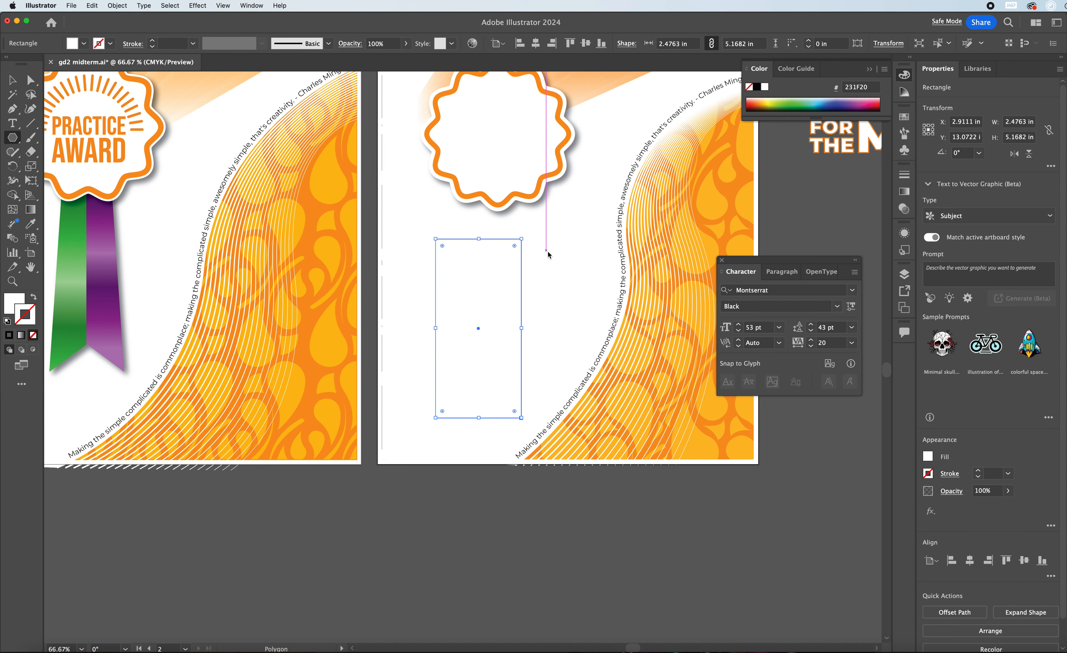
drag(549, 253, 569, 288)
key(Down)
key(Down)
key(Down)
mouse_move(569, 288)
mouse_down()
mouse_move(568, 262)
mouse_move(580, 280)
mouse_up()
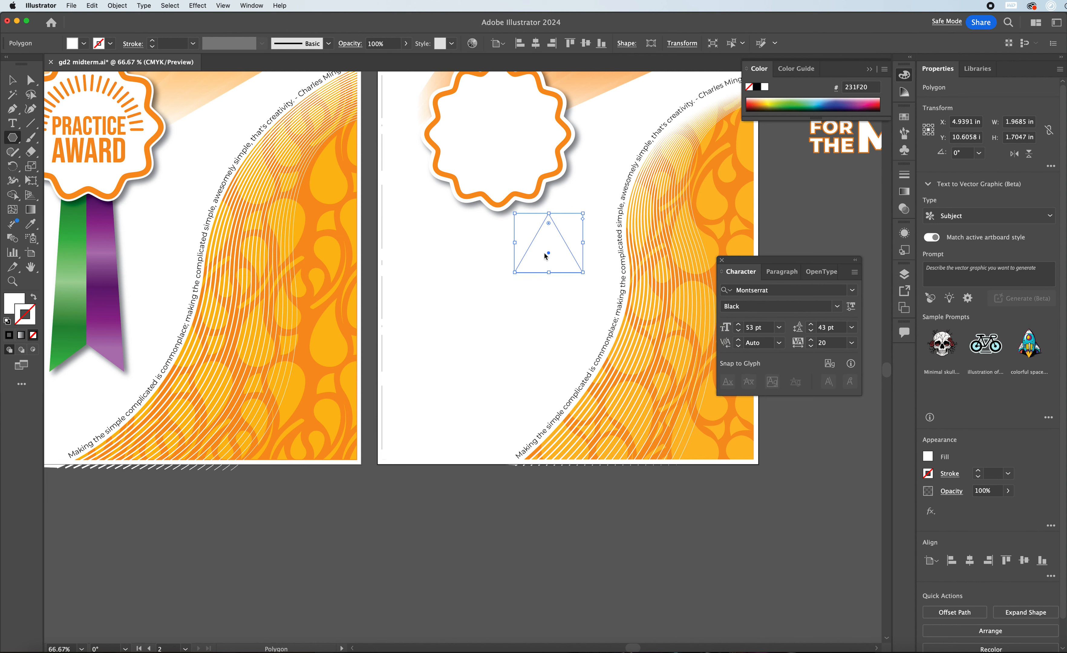
Step: Apply the default white fill and 1 pt black stroke to the triangle and the ribbon rectangle
click(7, 321)
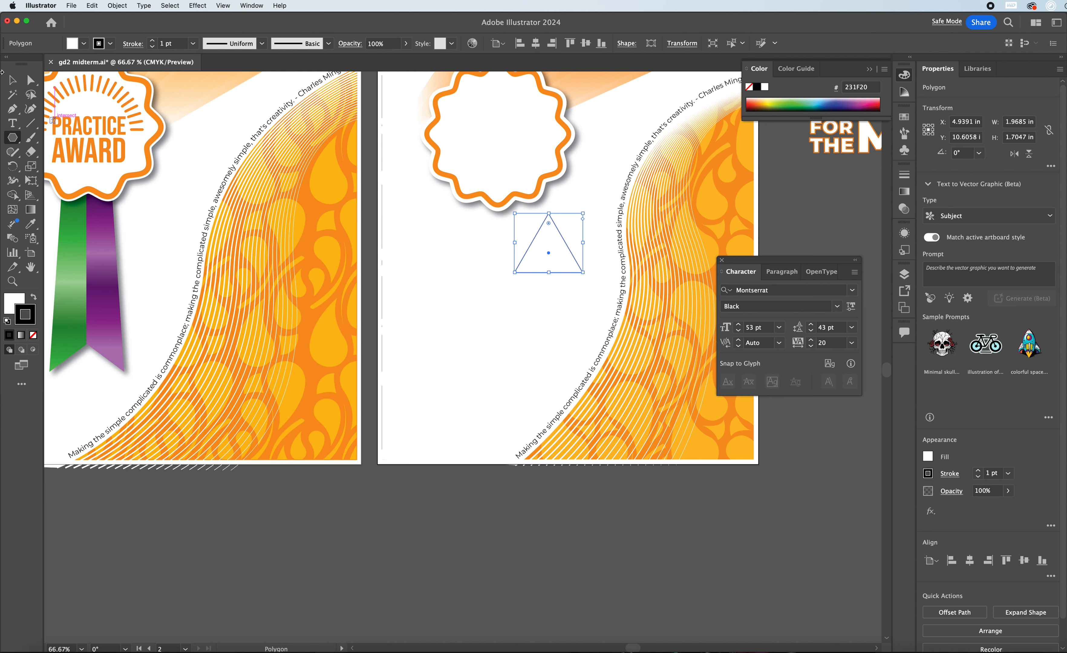
click(13, 82)
click(474, 272)
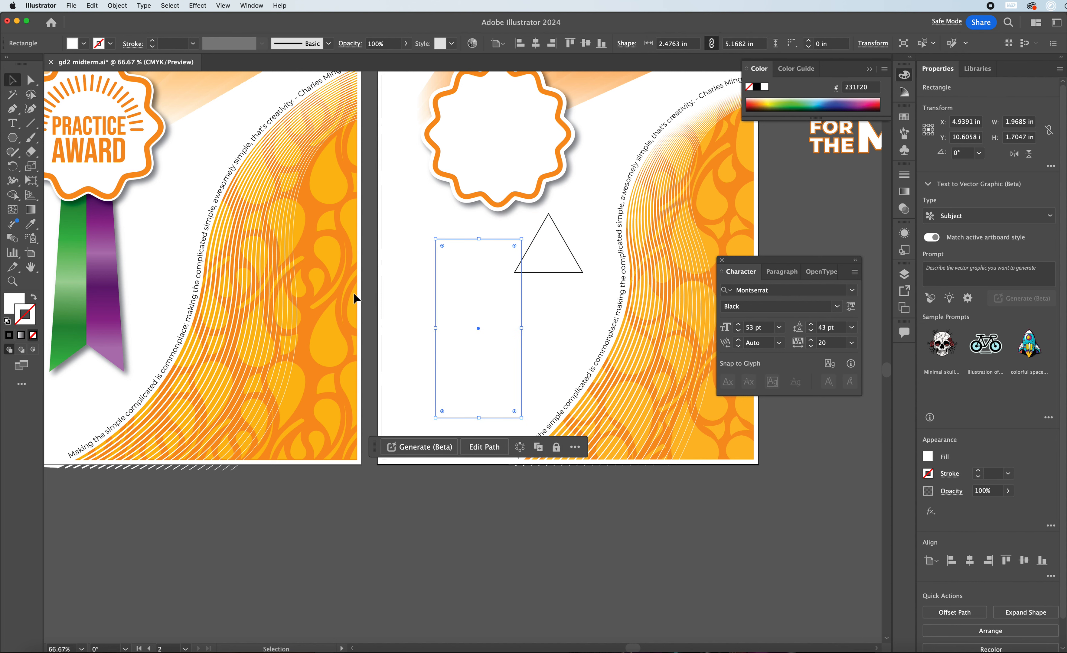
click(7, 321)
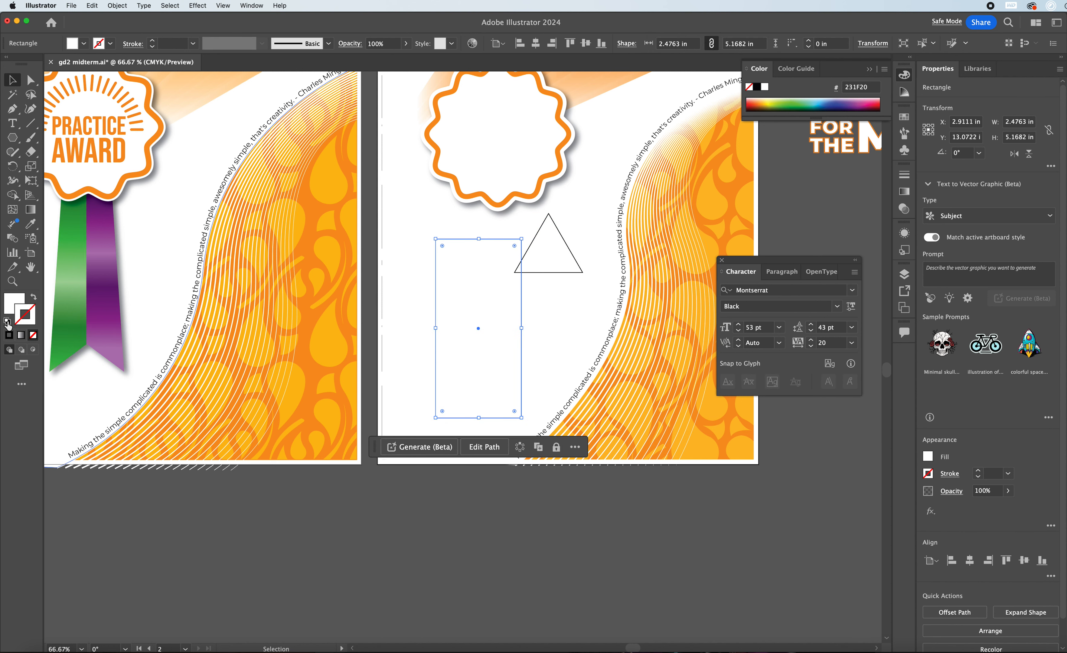
Step: Fit the triangle into the rectangle's bottom edge, spanning its full width and flattened to about 0.86 in high
click(552, 263)
drag(566, 254, 484, 399)
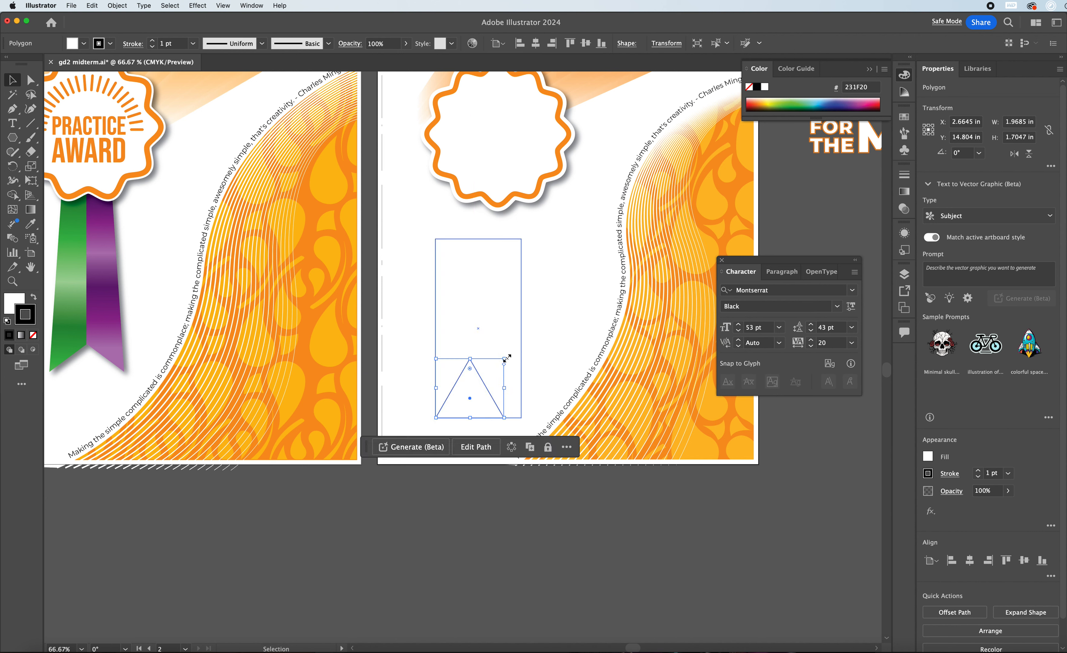
drag(504, 358, 521, 367)
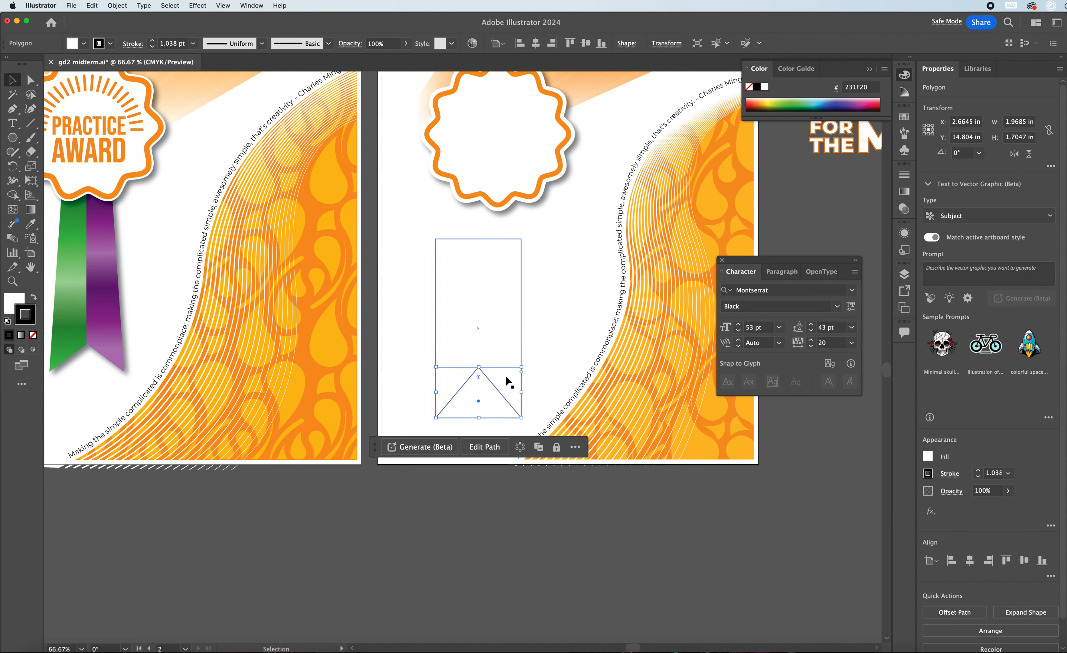
click(485, 397)
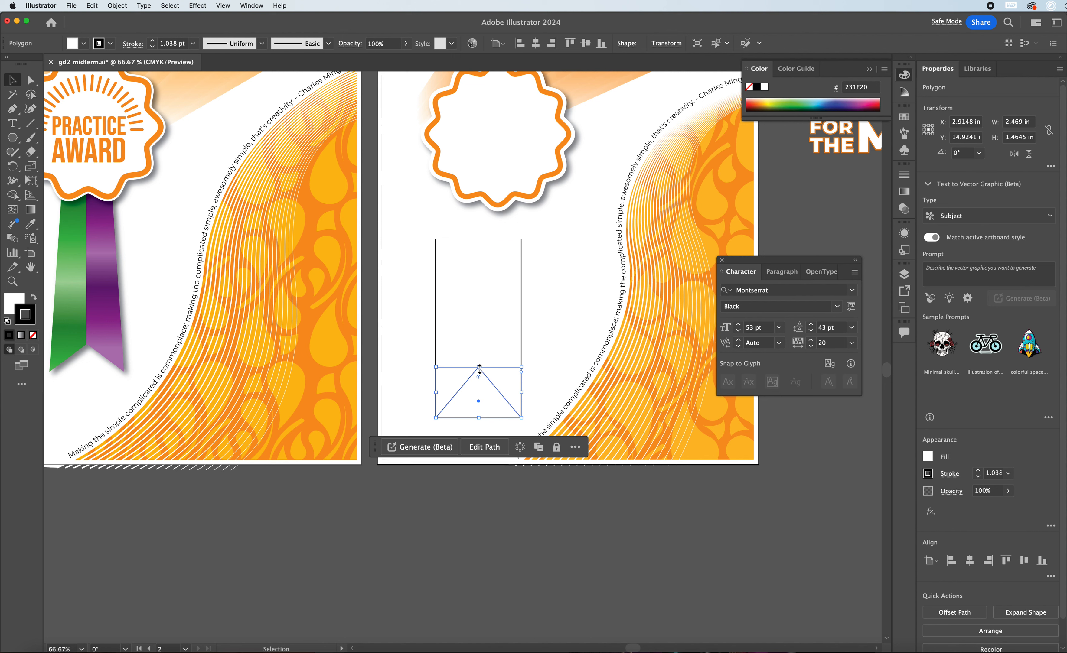
drag(479, 369, 480, 389)
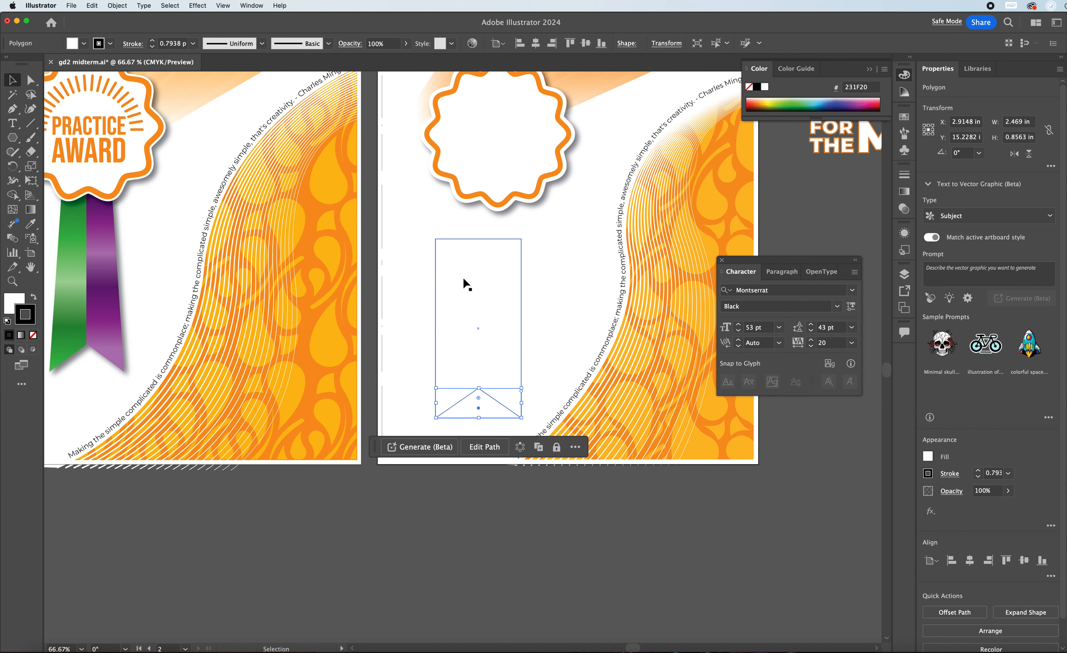
Step: Draw a straight vertical Pen line from the midpoint of the rectangle's top edge to the triangle's tip, and deselect it
click(12, 108)
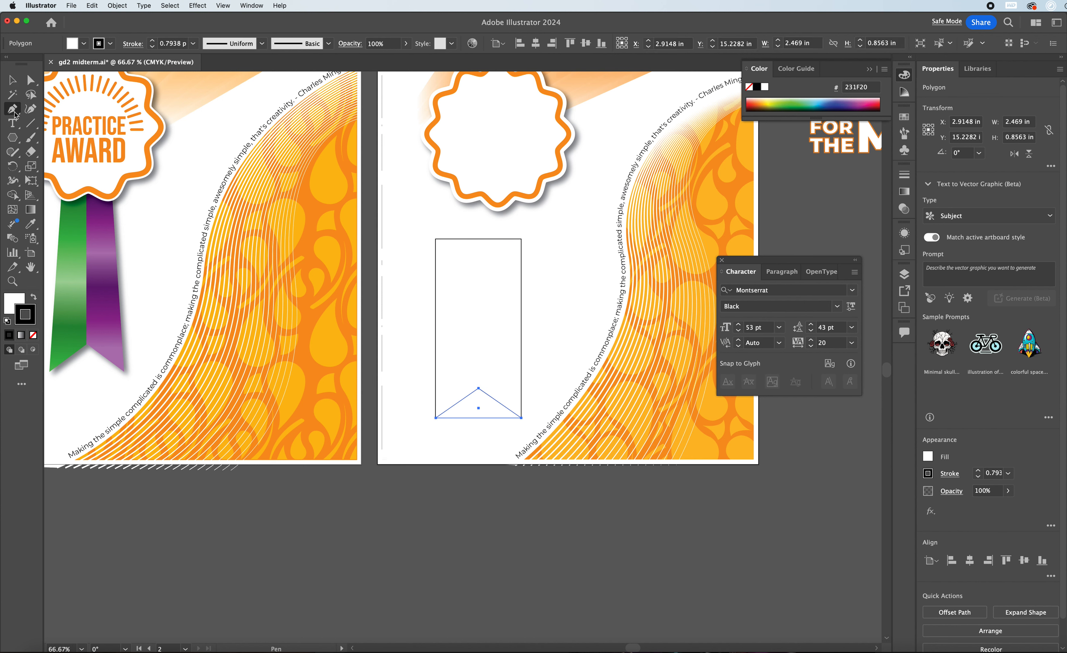
click(479, 239)
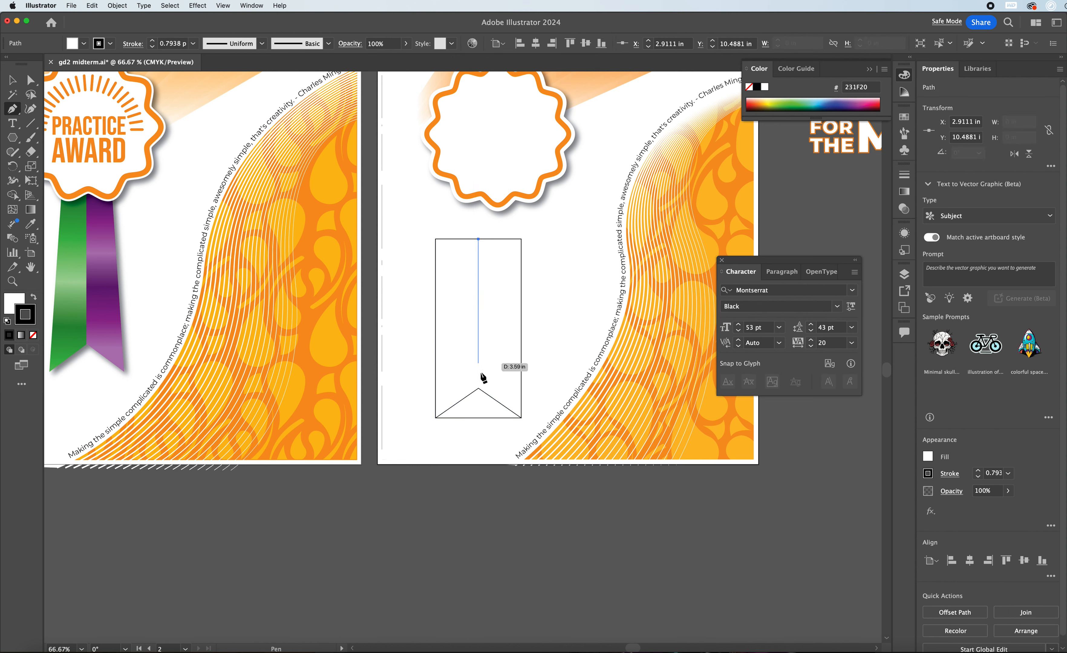
click(478, 388)
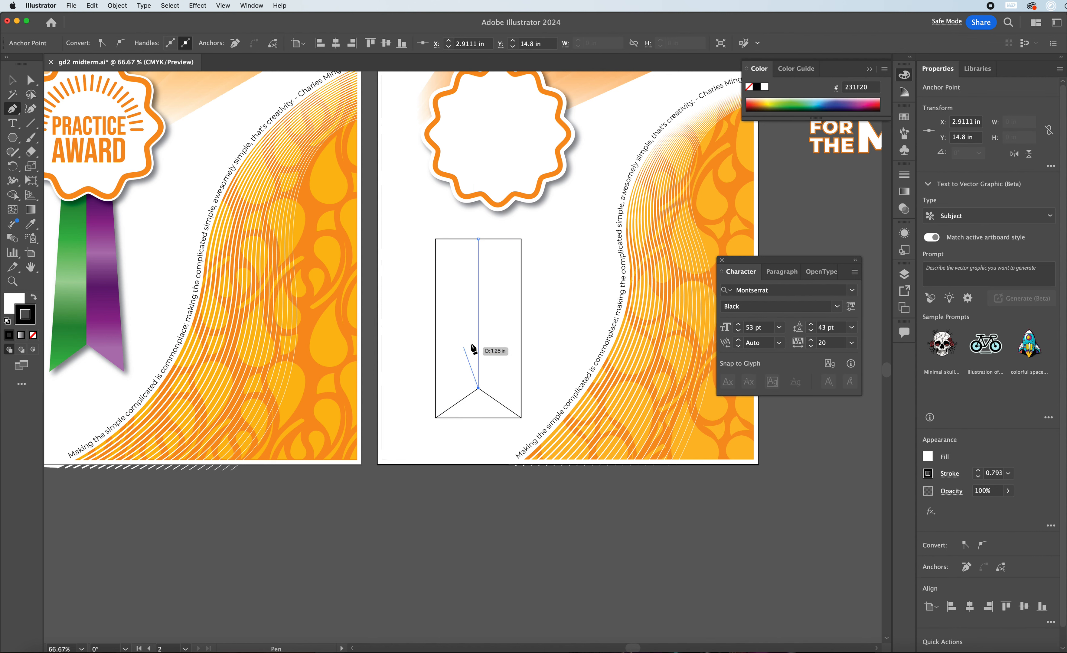
key(Escape)
key(v)
click(589, 525)
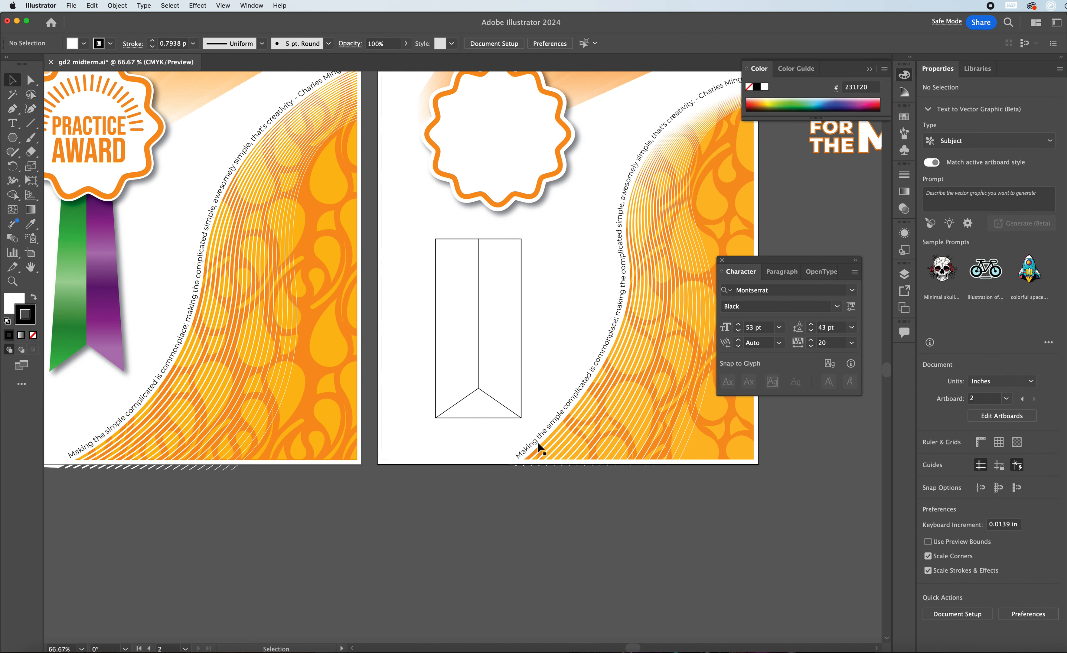
Step: Cut the triangle out of the ribbon rectangle's bottom edge with Shape Builder, using the rectangle, centre line and triangle
click(458, 307)
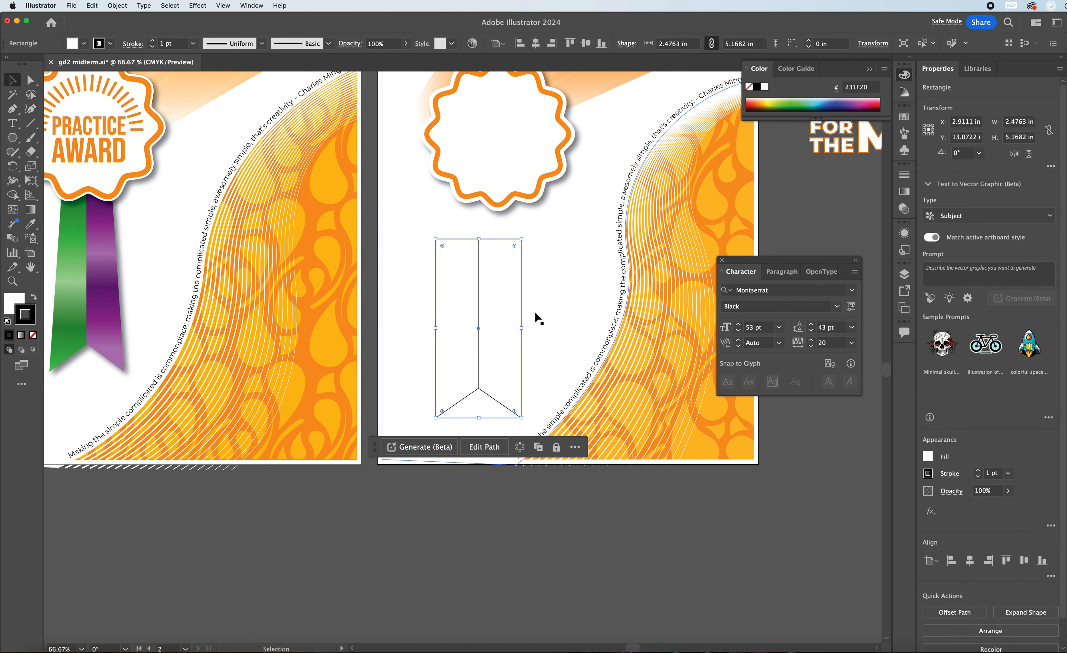
click(482, 396)
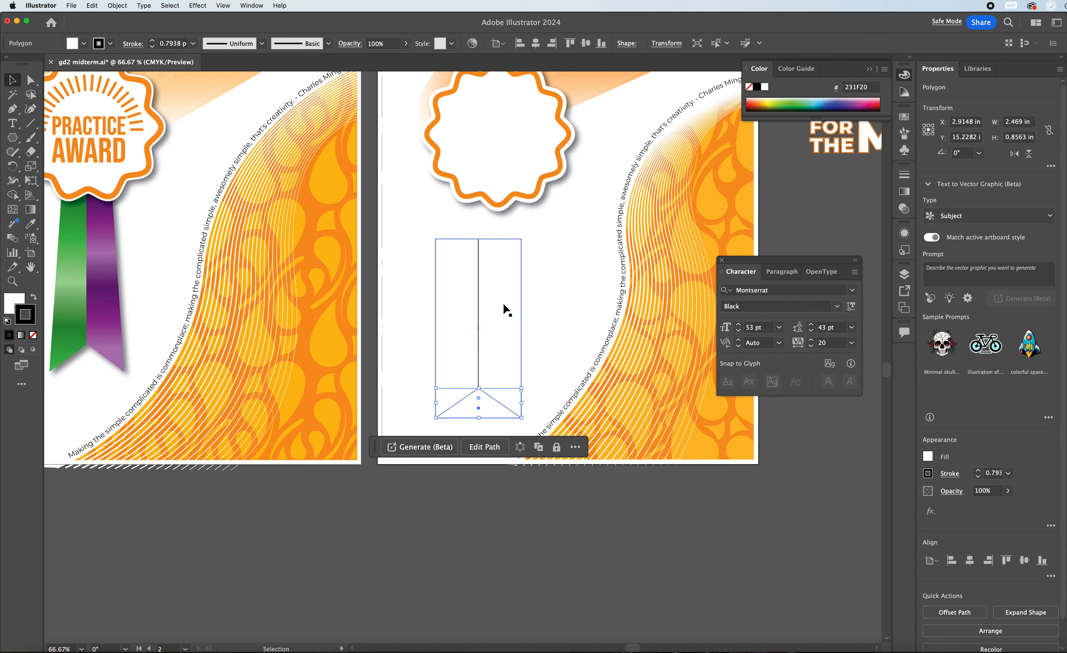
click(460, 306)
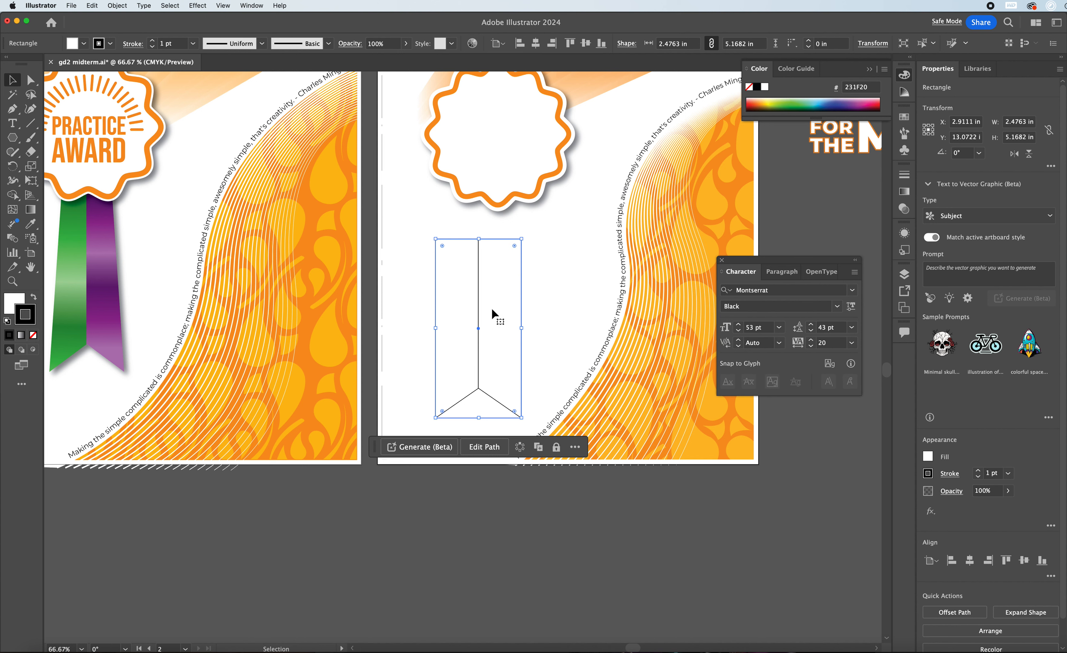
shift+click(478, 314)
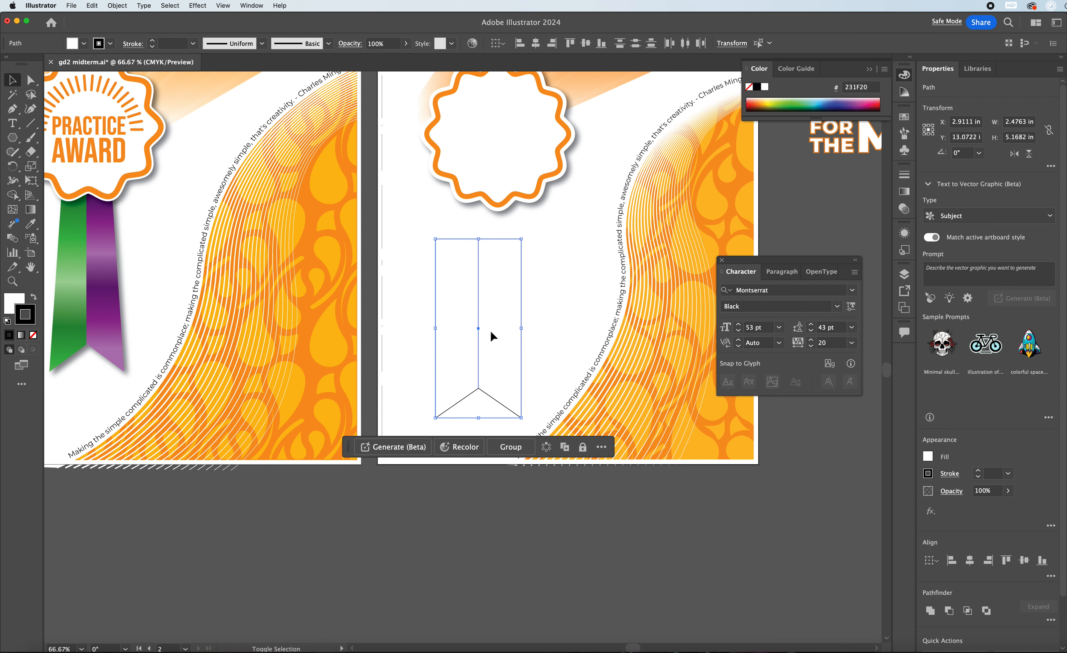
shift+click(485, 399)
click(12, 195)
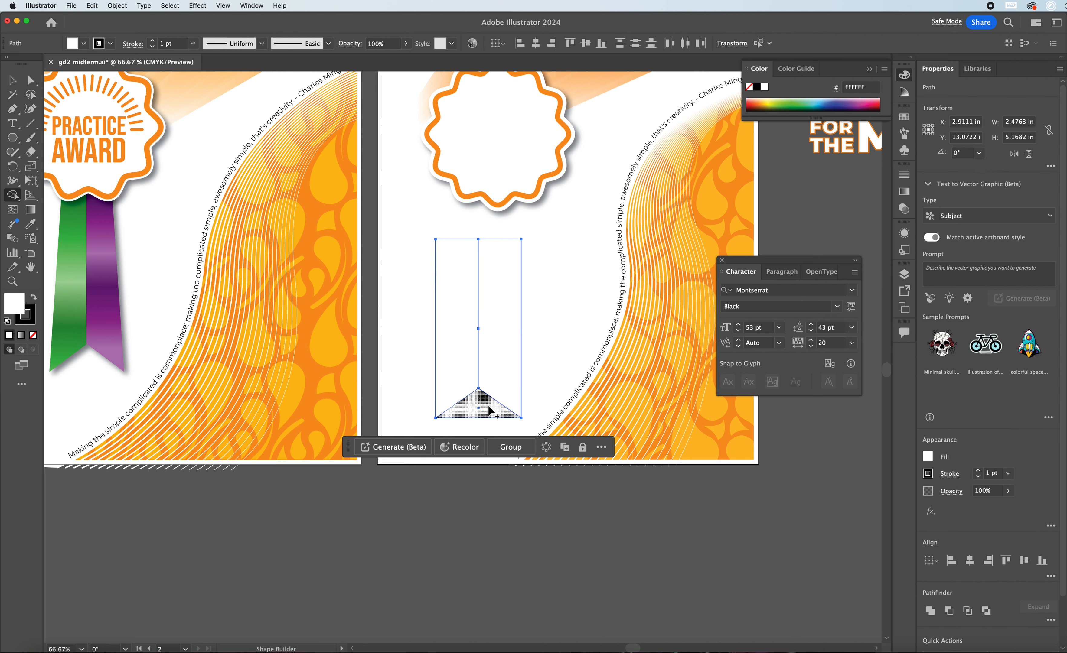
alt+drag(488, 408, 478, 440)
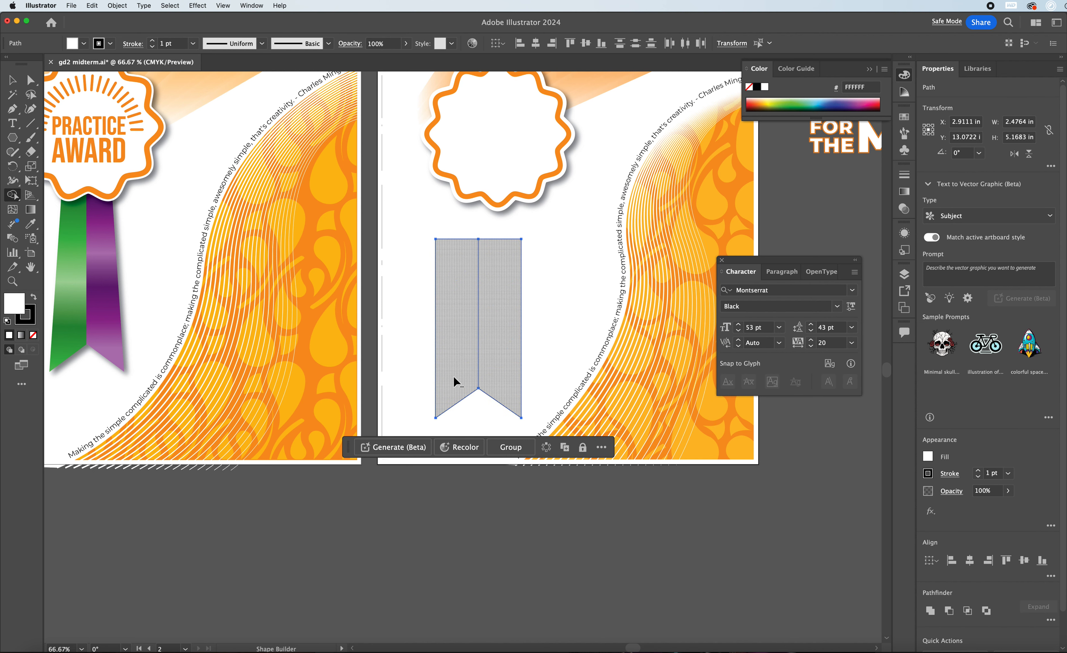
Step: Split the notched ribbon along its vertical centre line into separate left and right halves with Shape Builder
key(v)
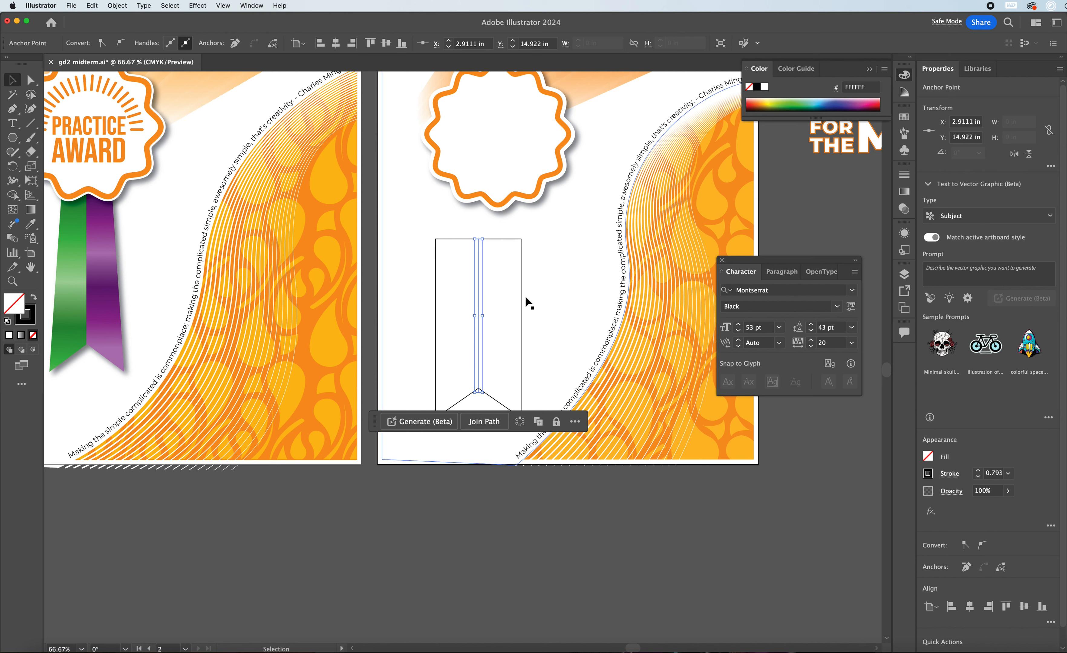
click(525, 296)
click(466, 318)
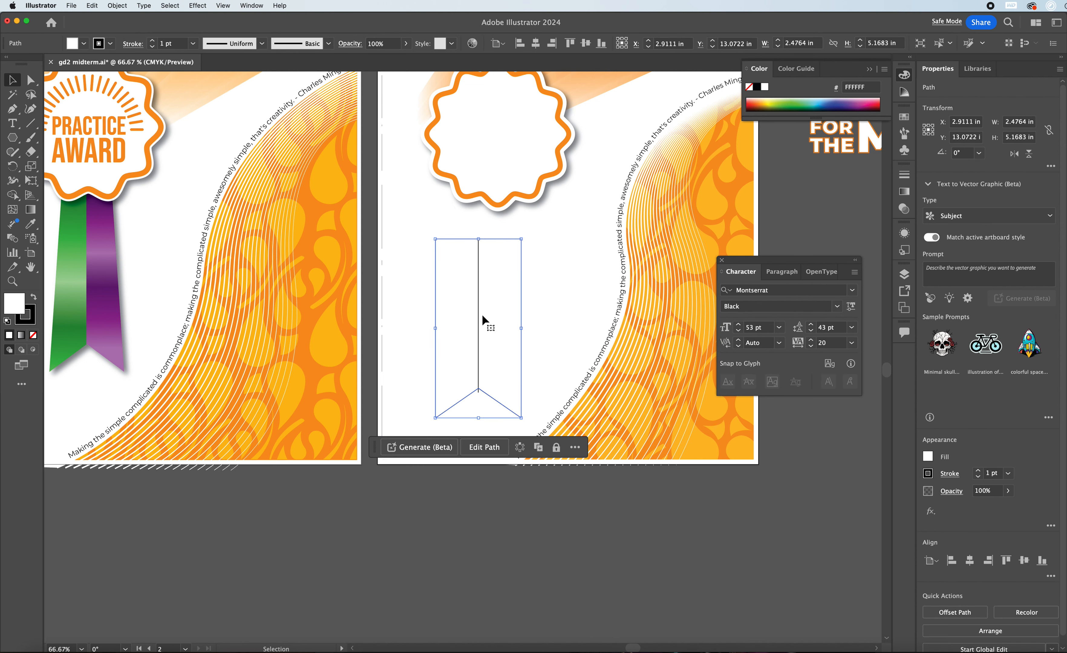
shift+click(478, 314)
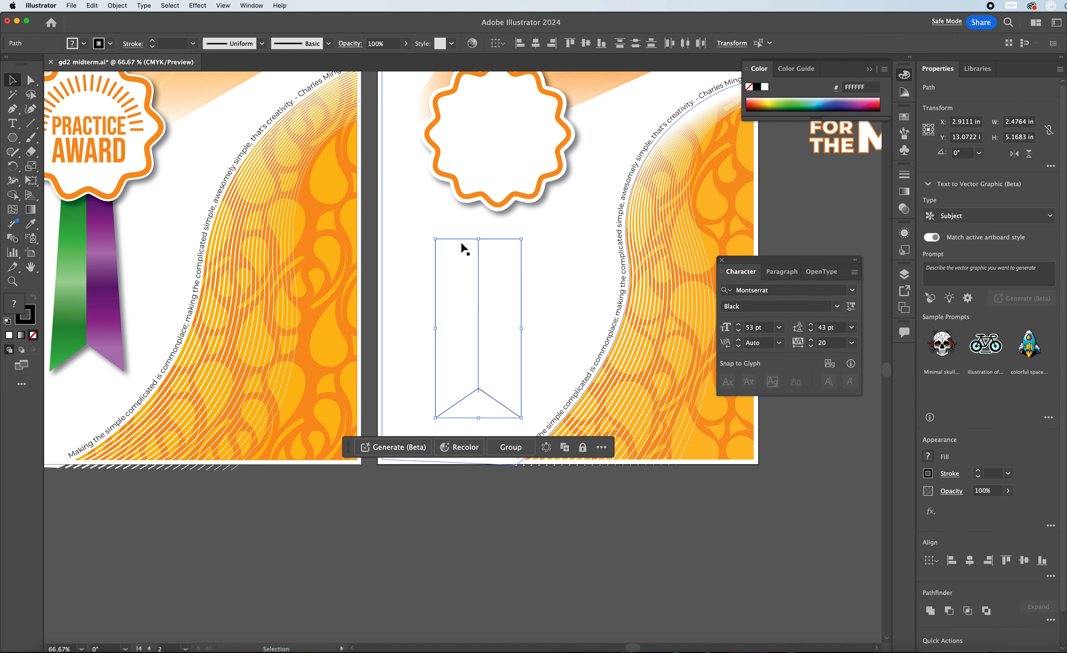
click(479, 318)
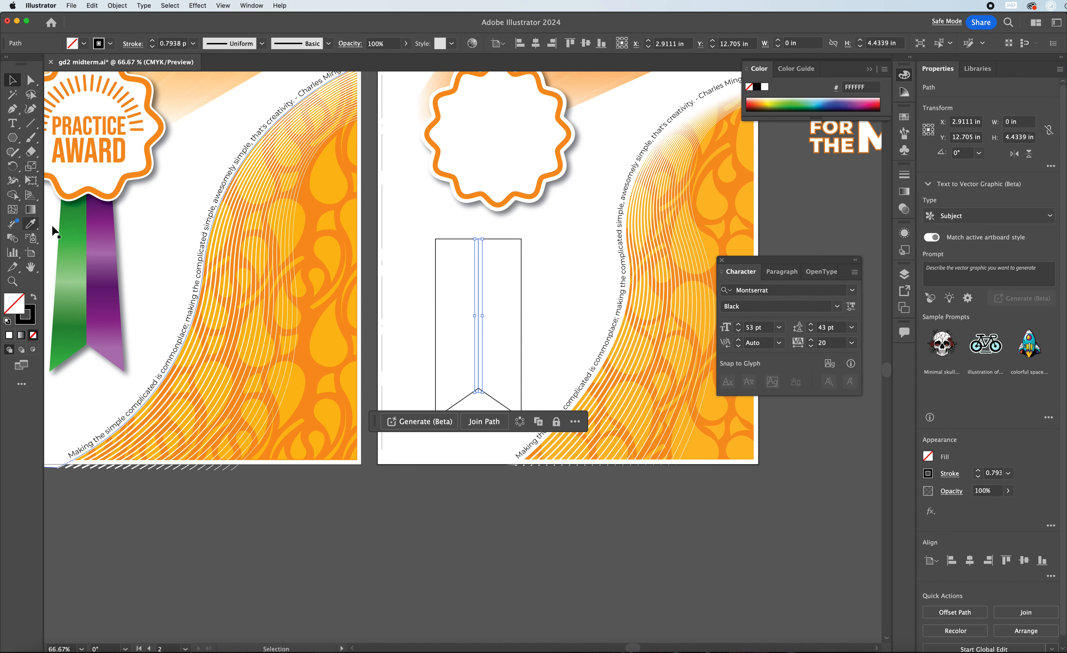
click(12, 195)
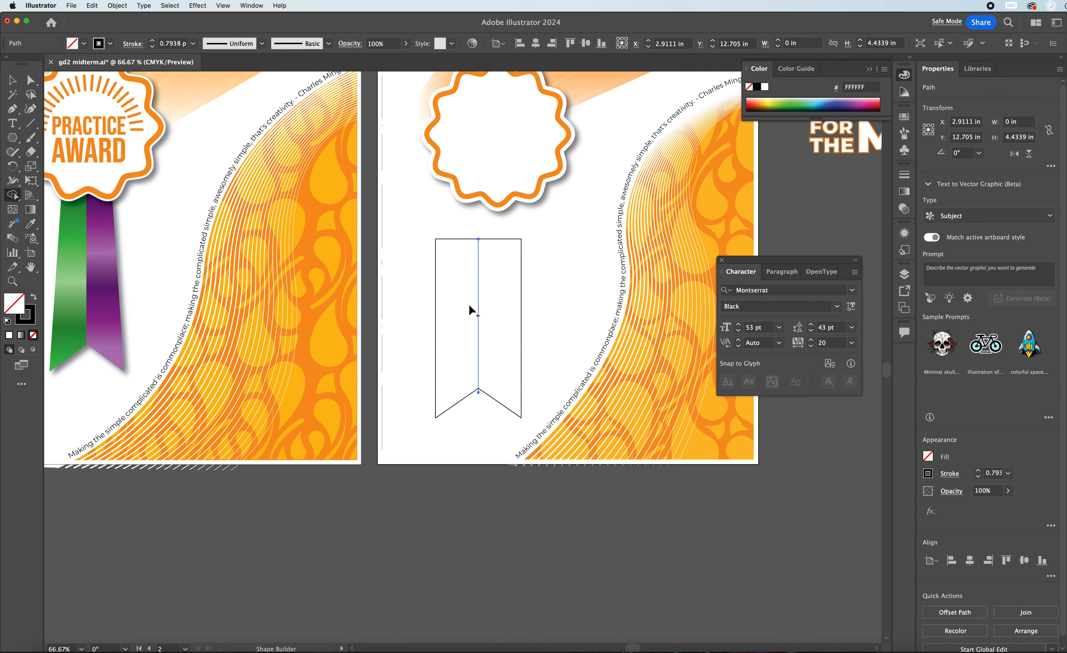
click(12, 80)
drag(413, 227, 535, 405)
click(13, 195)
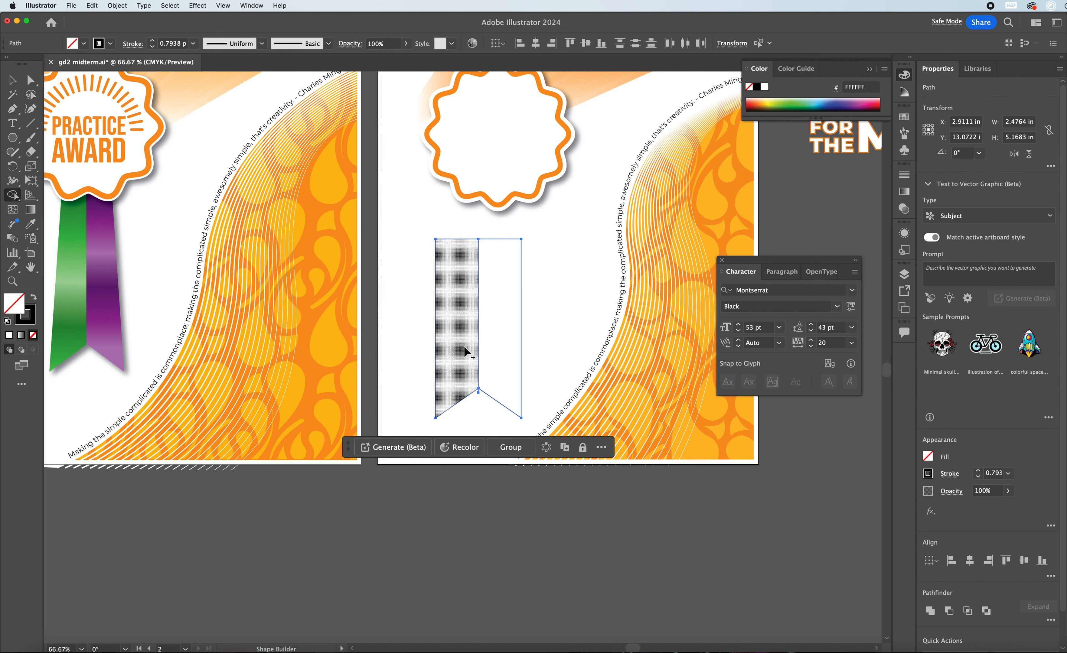
Step: Delete the leftover anchor point of the centre line at the ribbon's notch and clear the selection
click(31, 80)
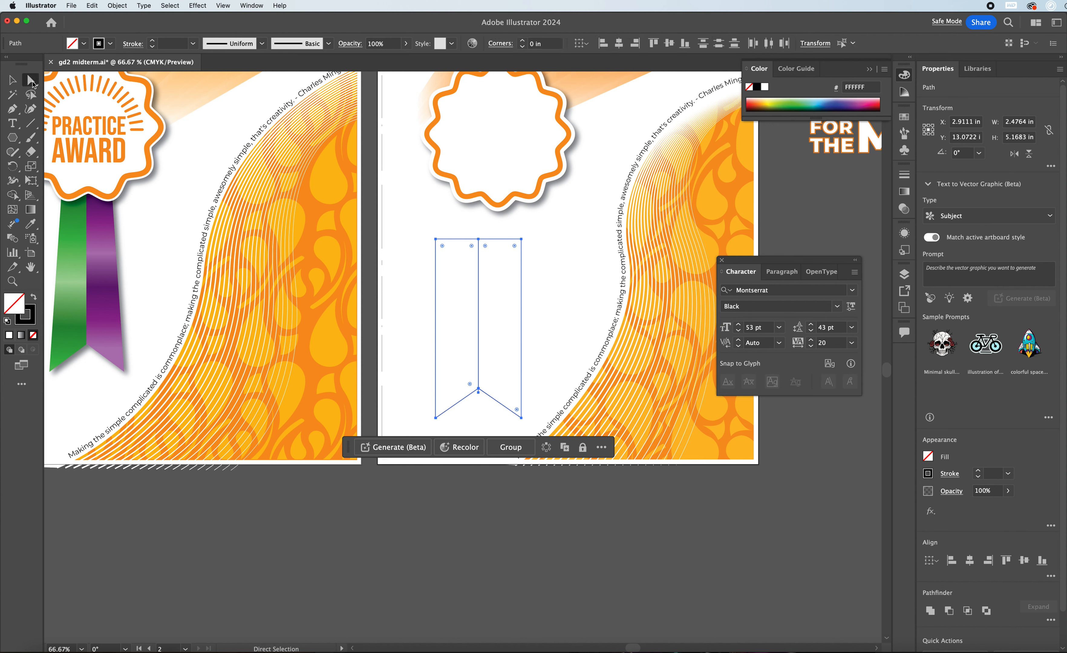
click(479, 389)
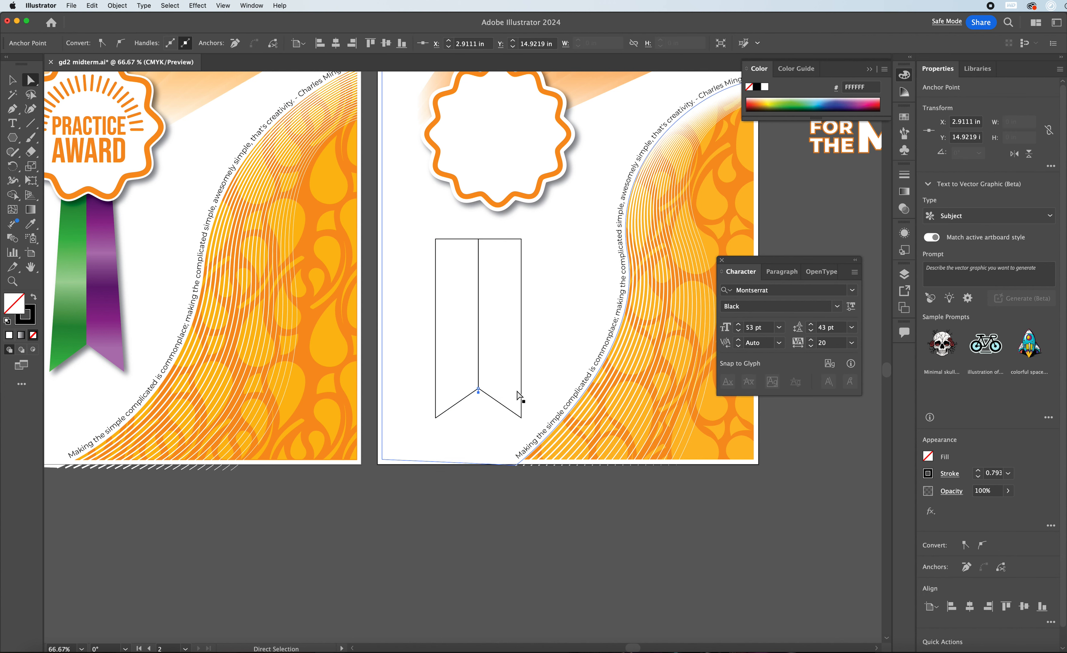
key(Delete)
click(489, 421)
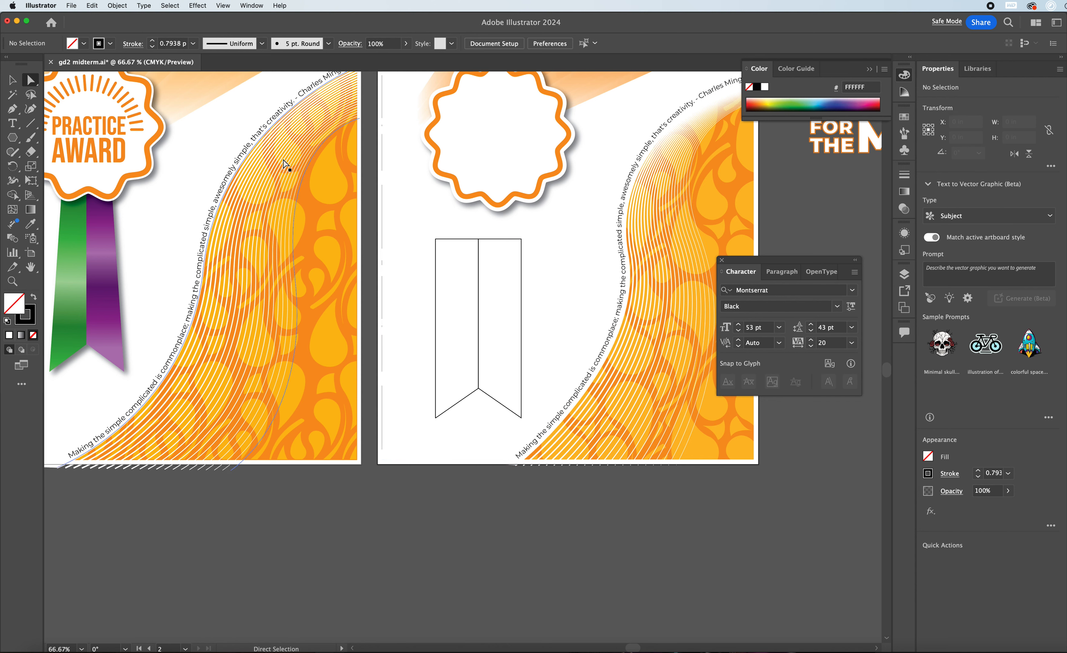
Step: Check that the ribbon's left and right halves can be selected as separate shapes
key(v)
click(478, 297)
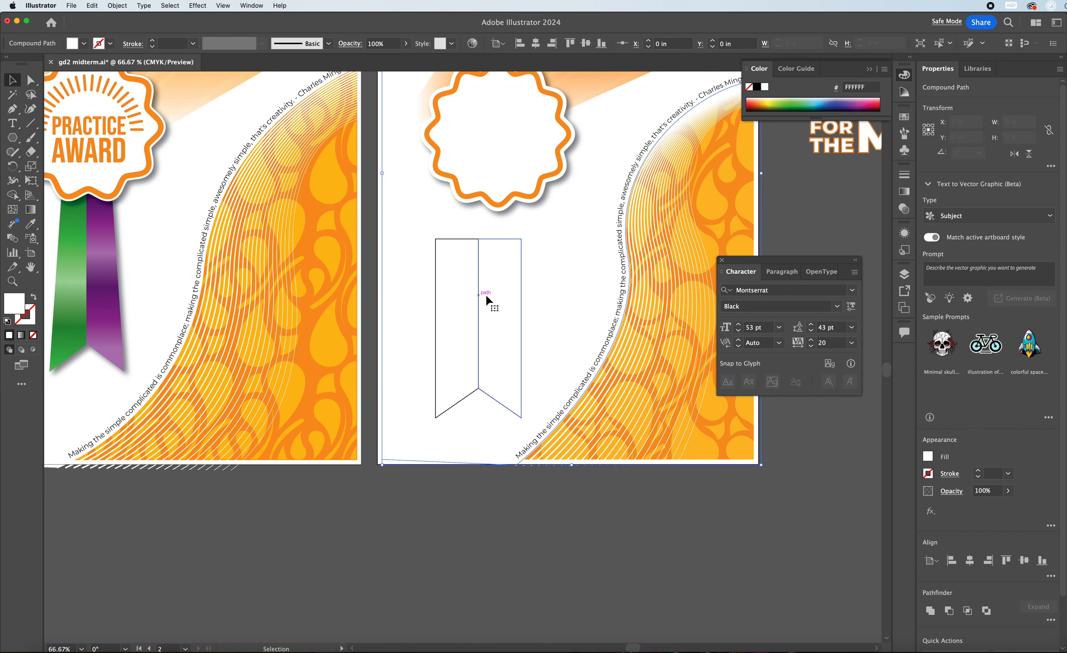
shift+click(438, 291)
shift+click(435, 291)
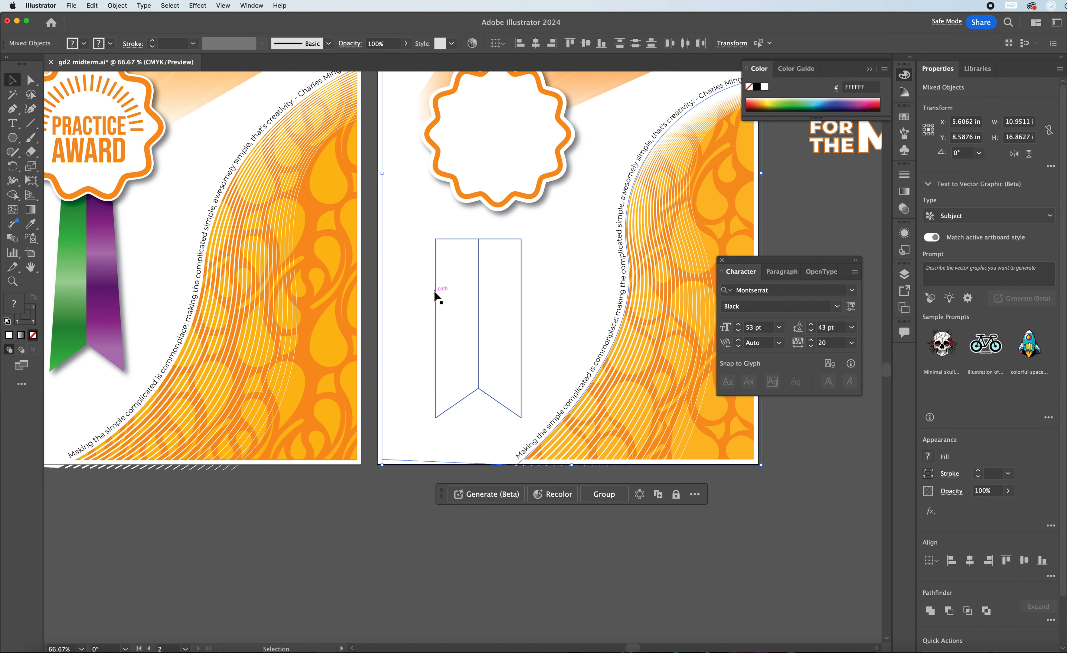
click(397, 496)
shift+click(436, 376)
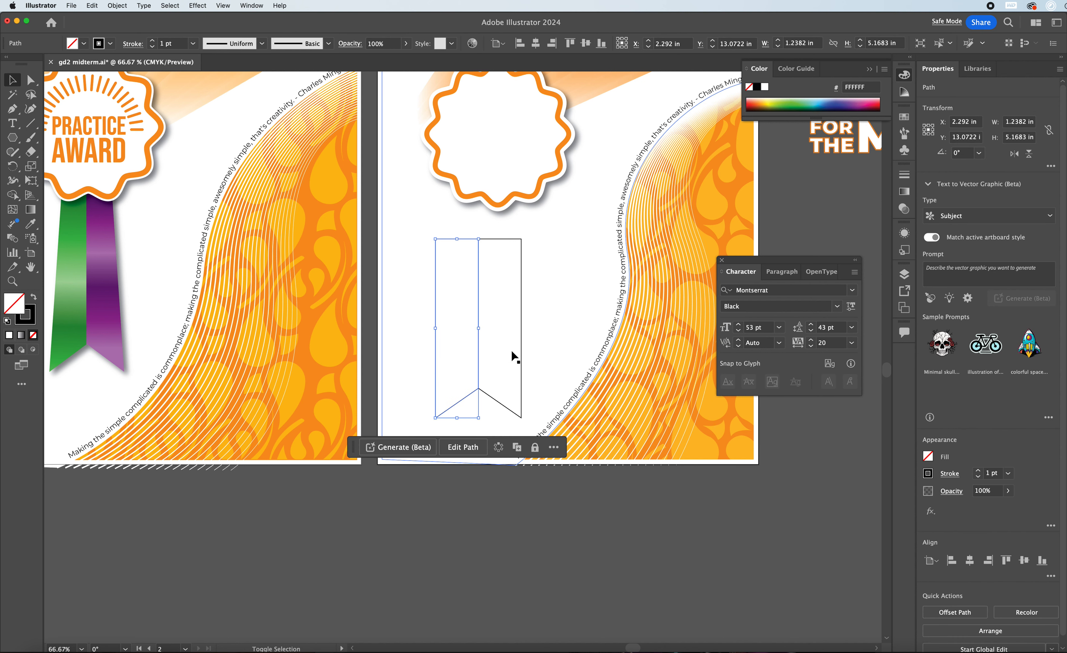
shift+click(521, 346)
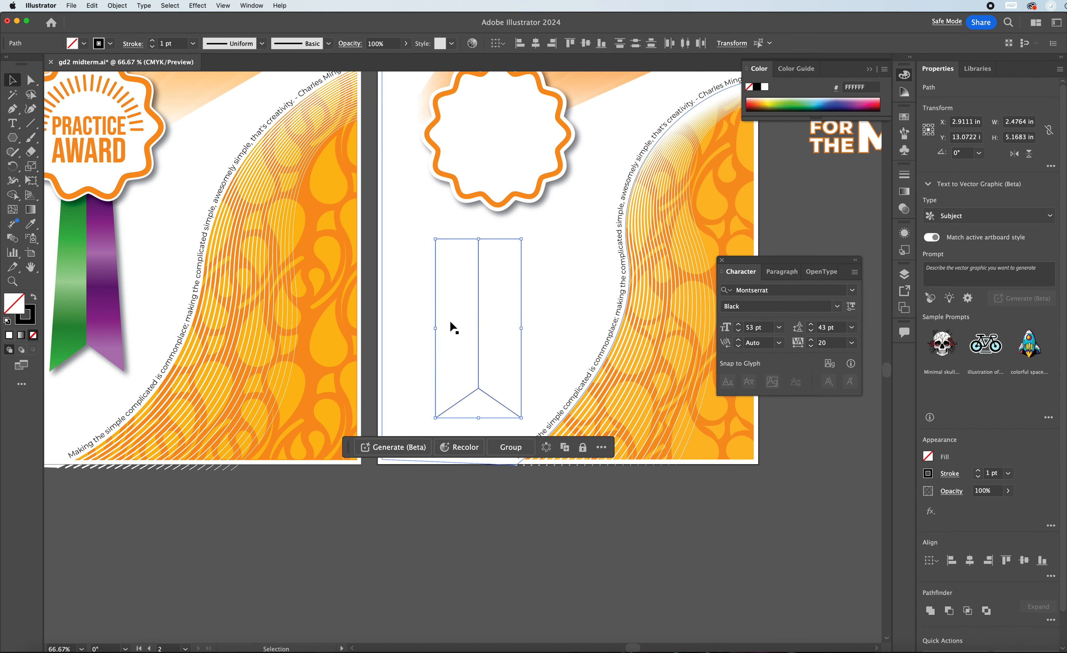
click(466, 514)
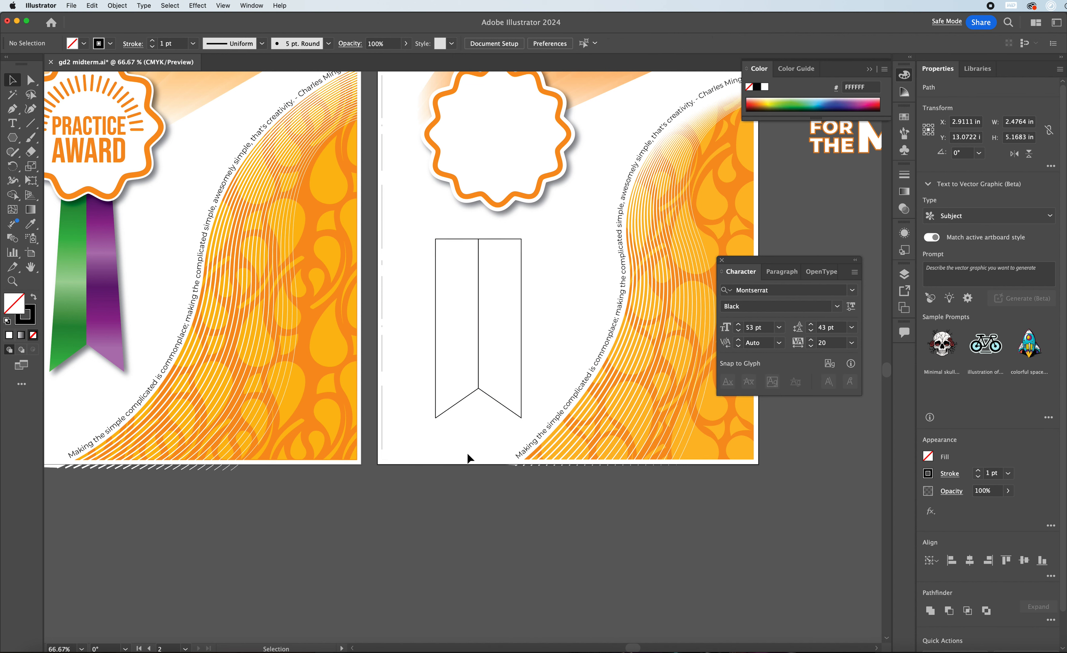
Step: Fill the ribbon's left half with the green swatch and its right half with the purple swatch
click(436, 305)
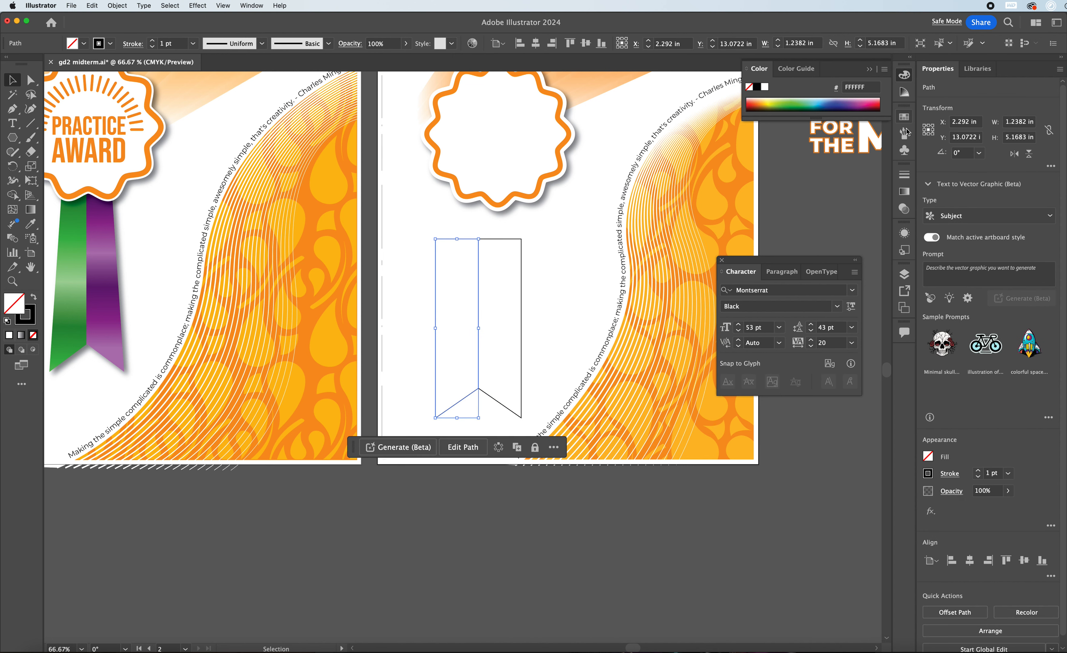
click(904, 118)
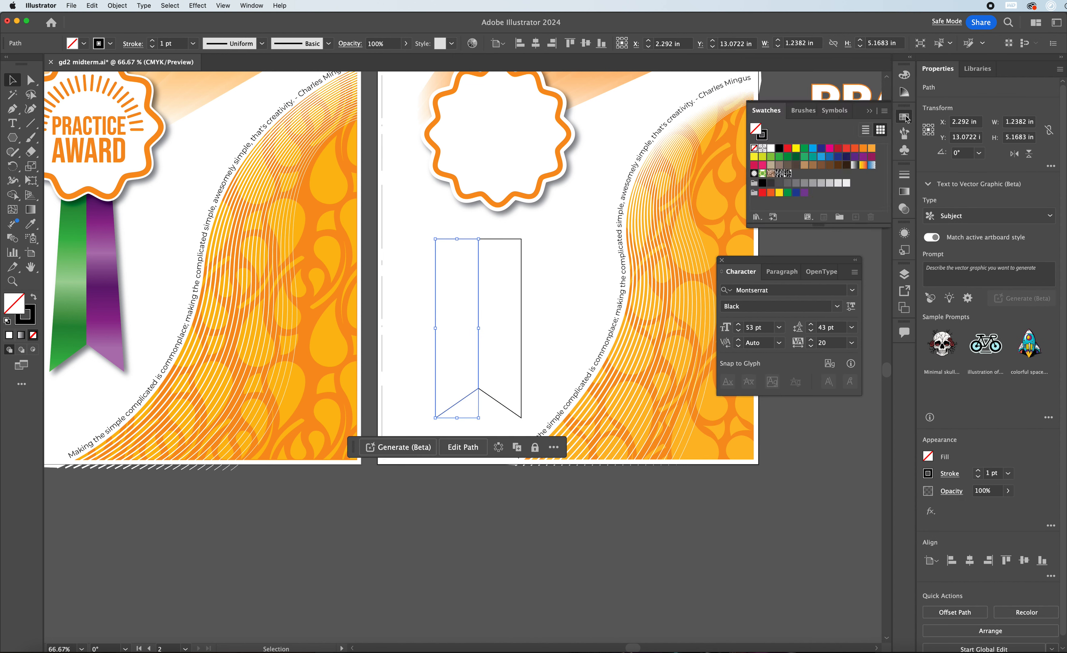
click(779, 157)
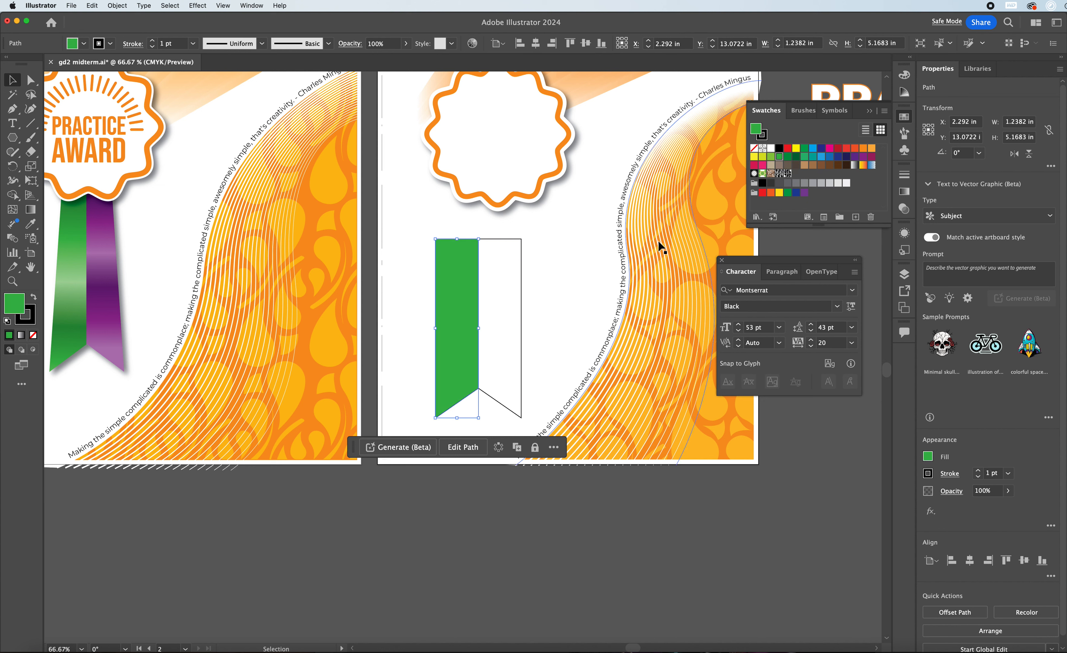
click(521, 347)
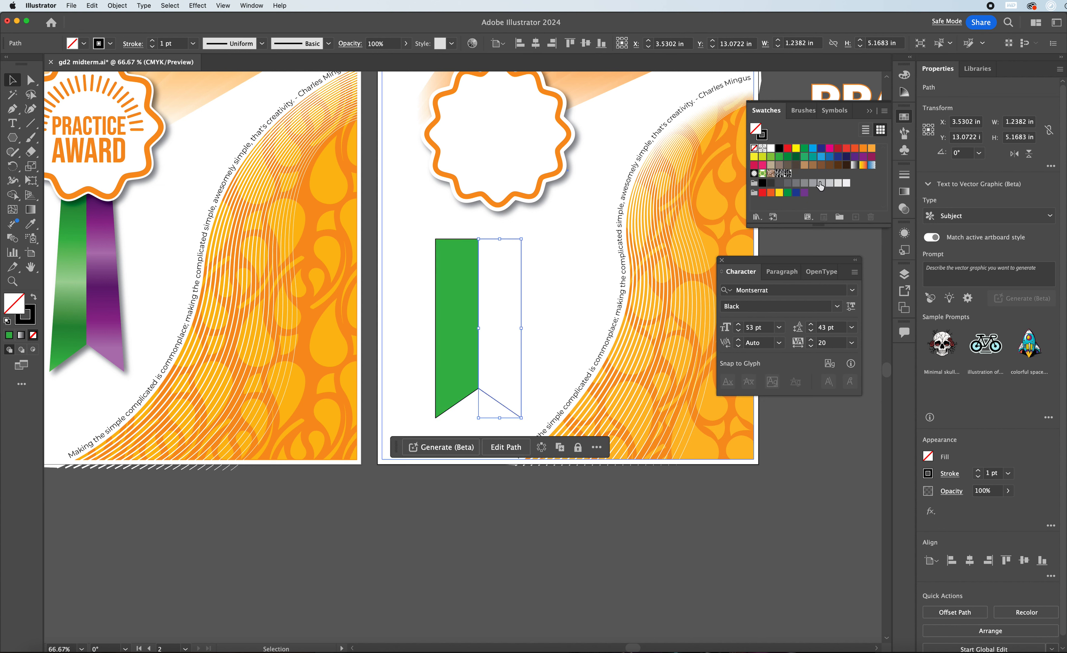
click(863, 157)
Step: Try to taper both ribbon halves toward the top with Free Transform's Perspective Distort, and undo it
shift+click(457, 323)
click(31, 180)
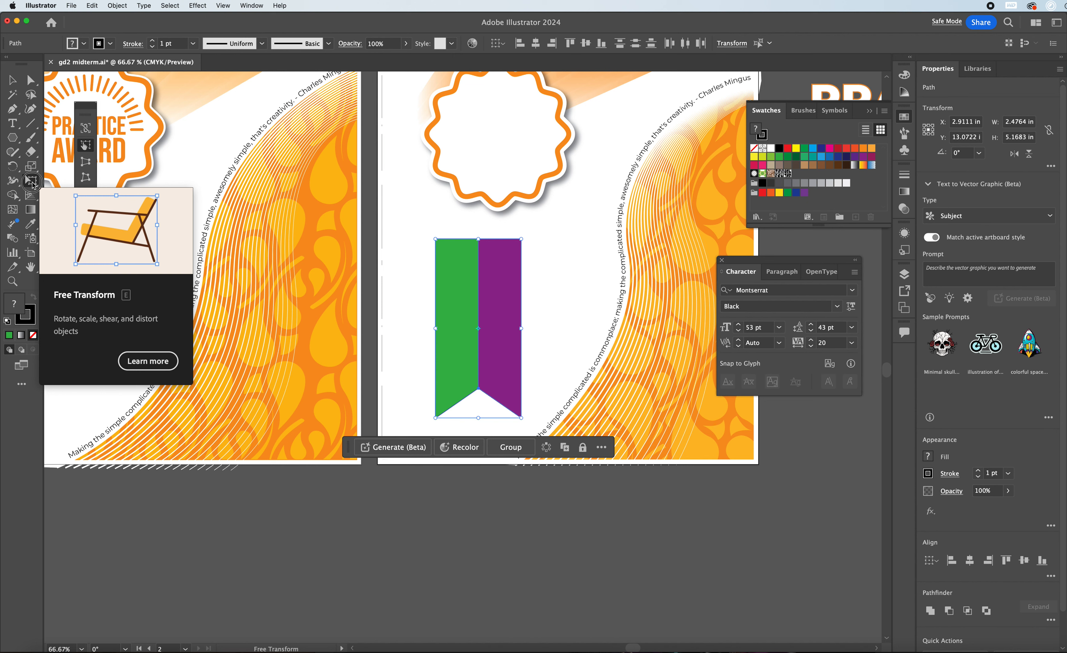
click(33, 182)
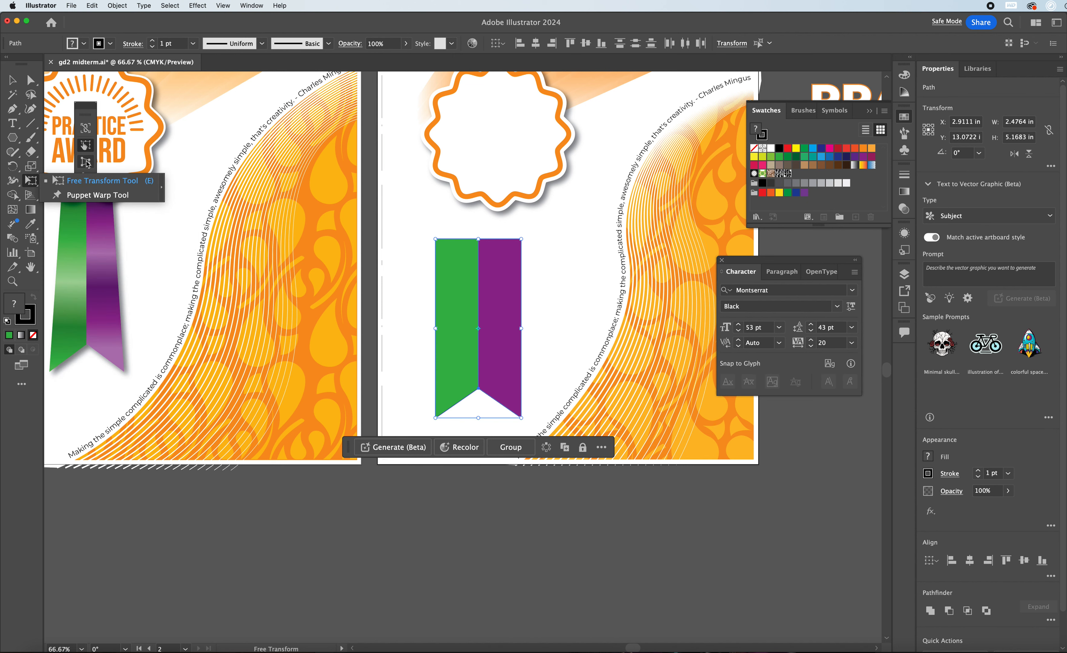
click(87, 163)
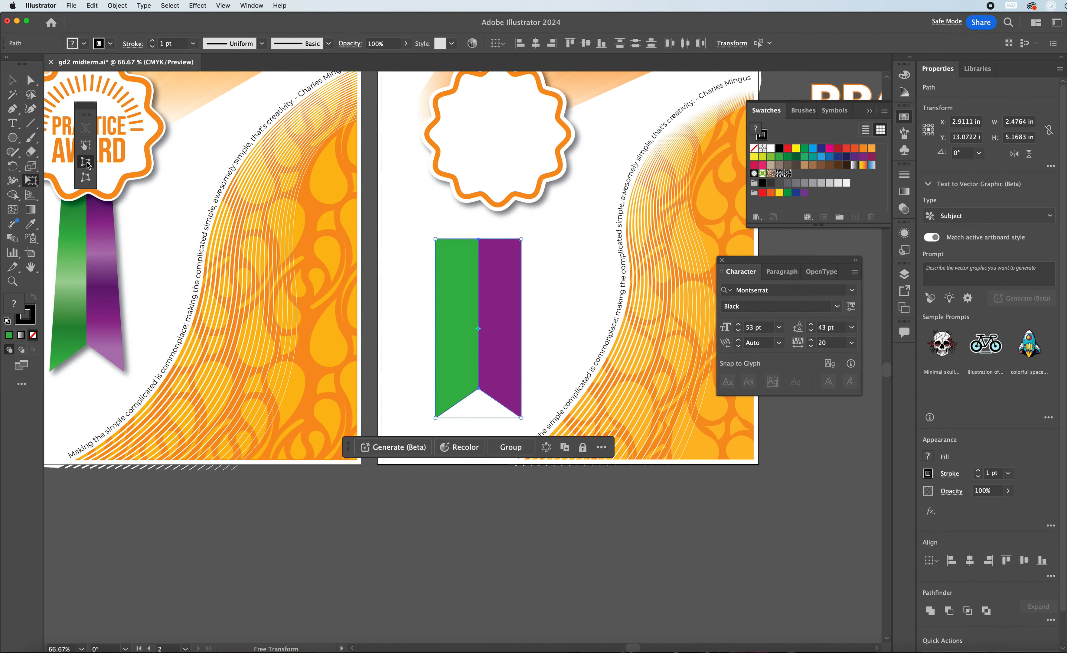
mouse_move(435, 239)
mouse_down()
mouse_move(455, 240)
mouse_move(454, 210)
mouse_move(452, 287)
mouse_move(451, 239)
mouse_up()
key(super+g)
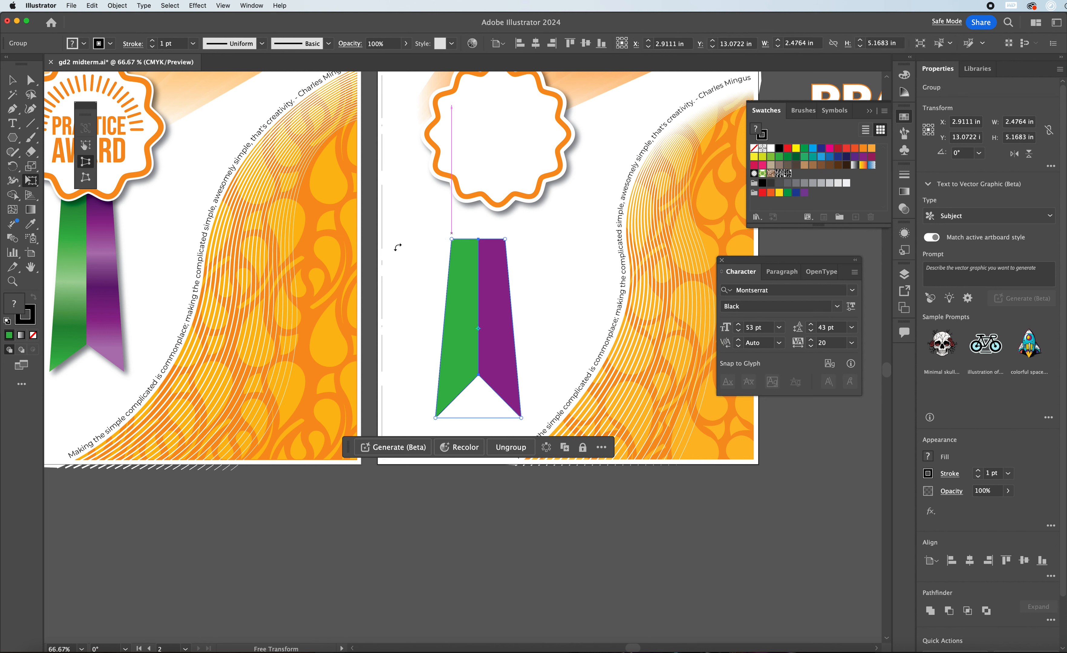
key(super+z)
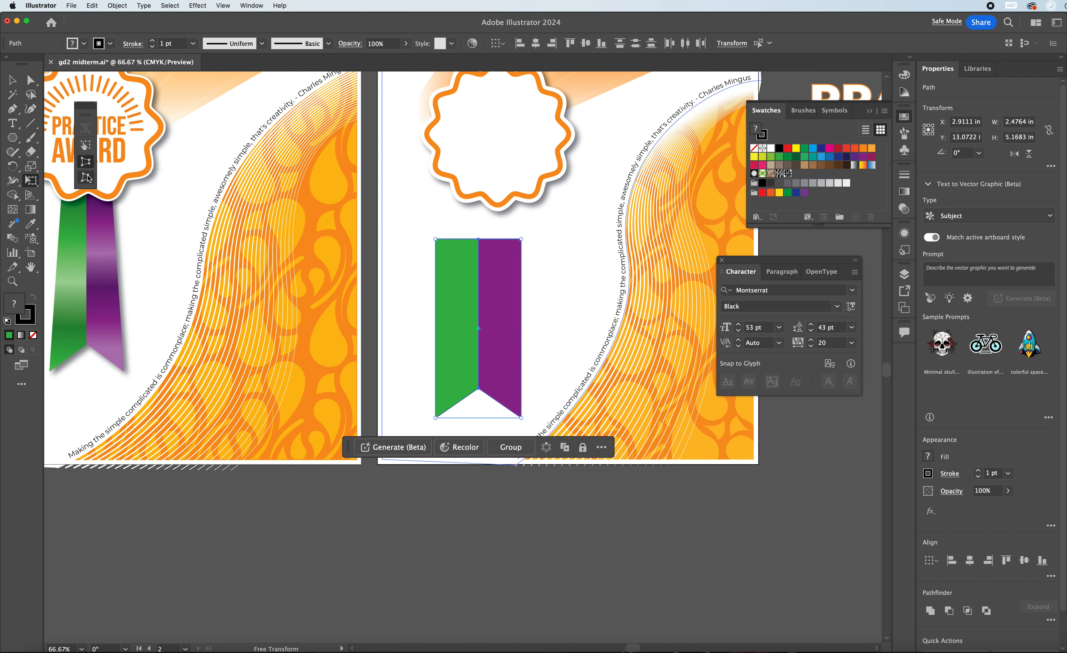
Step: Try Free Distort on the ribbon by pulling both upper corners inward and up, and move it under the badge
click(86, 177)
drag(521, 239, 507, 222)
drag(435, 239, 458, 224)
drag(457, 223, 454, 222)
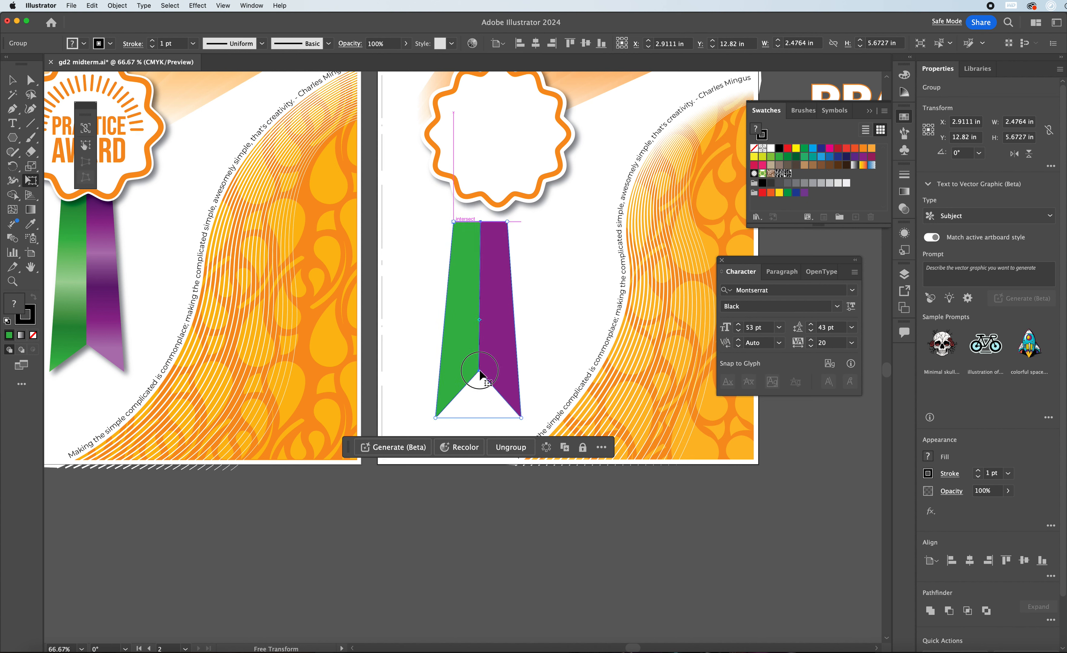
mouse_move(480, 373)
mouse_down()
mouse_move(475, 365)
mouse_move(475, 375)
mouse_up()
Step: Try further distortion of the ribbon's upper right corner, and undo all the Free Distort changes and the ribbon's move
key(a)
key(super+z)
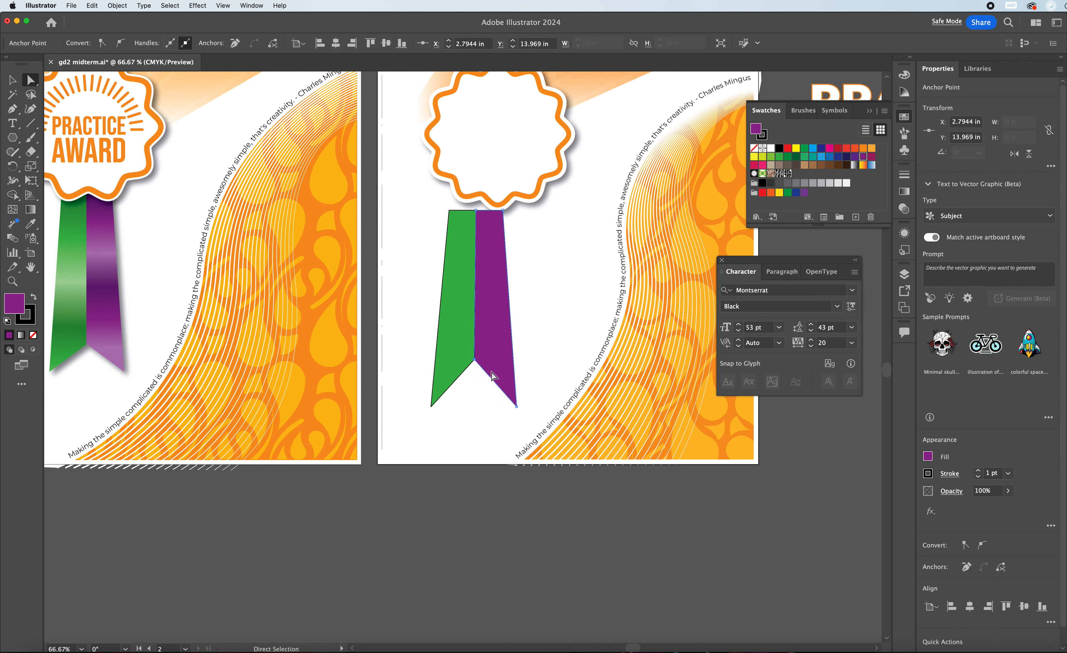
click(492, 371)
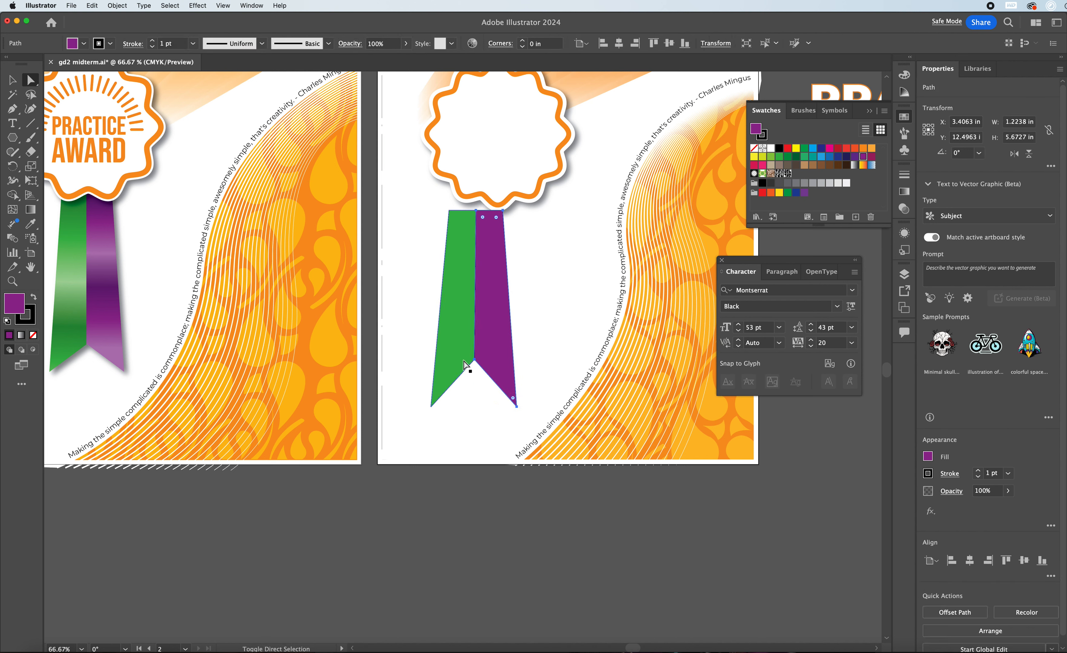
shift+click(464, 361)
key(e)
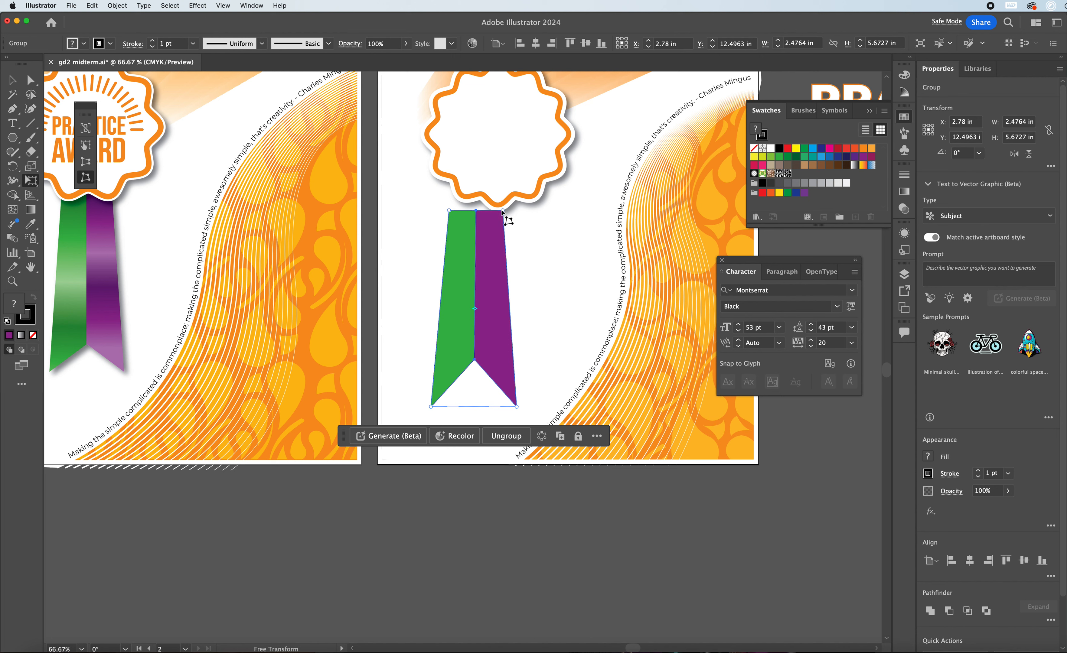
drag(503, 211, 493, 240)
key(super+z)
key(super+z)
key(super+z)
key(super+z)
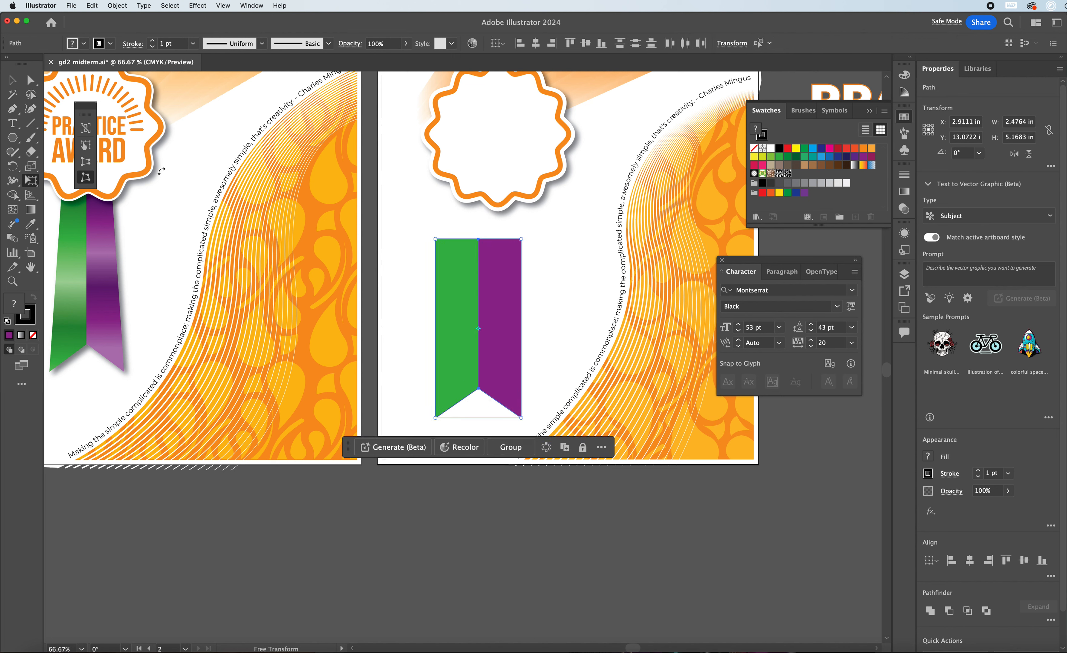
Step: Taper the ribbon's top edge symmetrically to about three fifths of the bottom width with Free Transform, keeping both halves grouped
click(85, 175)
drag(435, 239, 454, 239)
key(super+g)
click(12, 79)
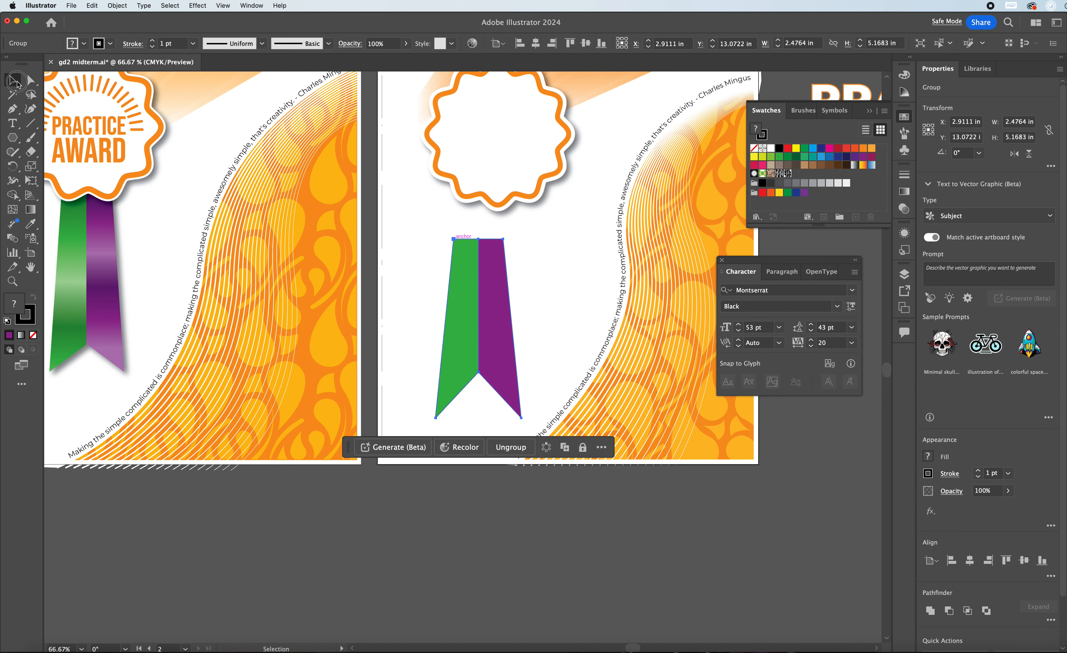
Step: Move the grouped ribbon up over the badge's lower edge and scale it proportionally to about 2.76 in wide by 5.76 in high
drag(488, 306, 510, 254)
mouse_move(499, 365)
mouse_down()
mouse_move(499, 405)
mouse_move(491, 386)
mouse_up()
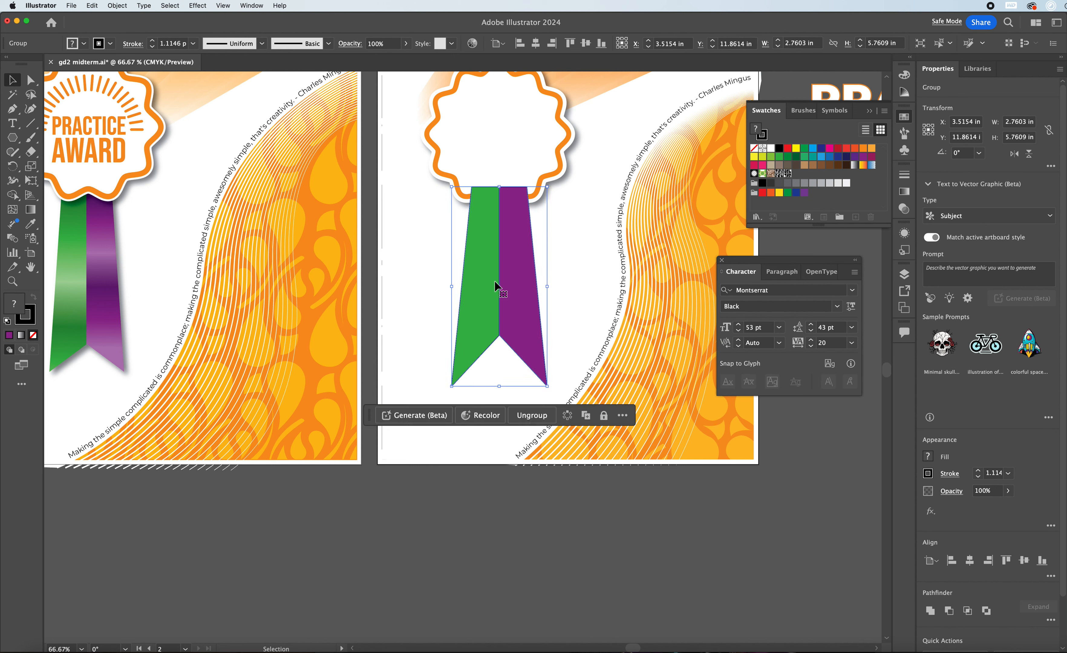
Step: Send the ribbon group backward in the stacking order so it sits behind the badge
key(a)
key(super+bracketleft)
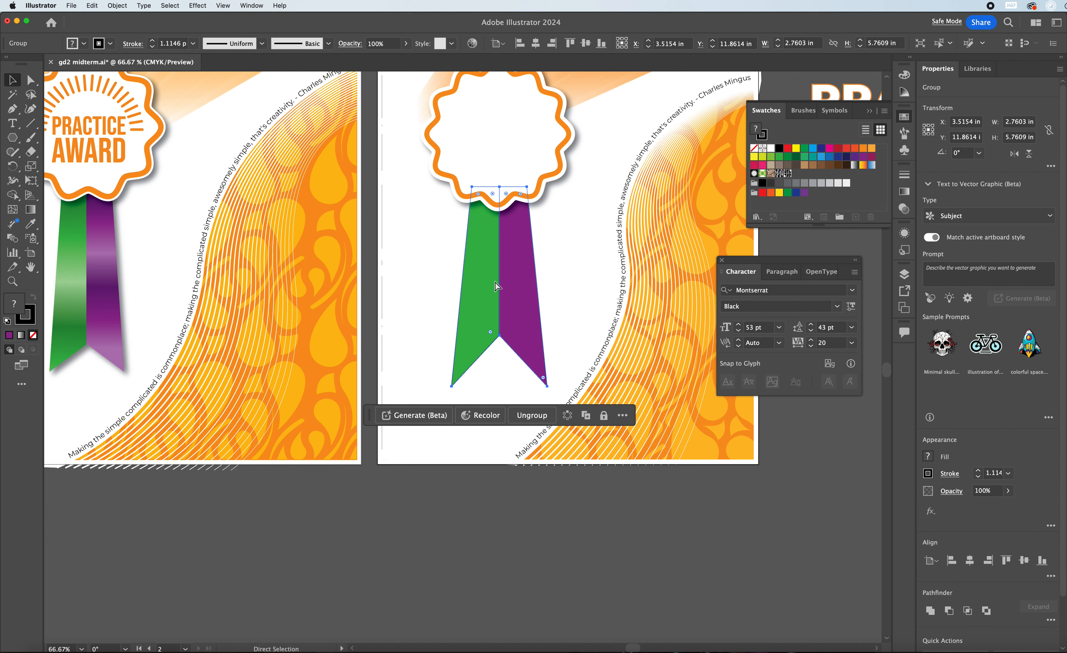
key(v)
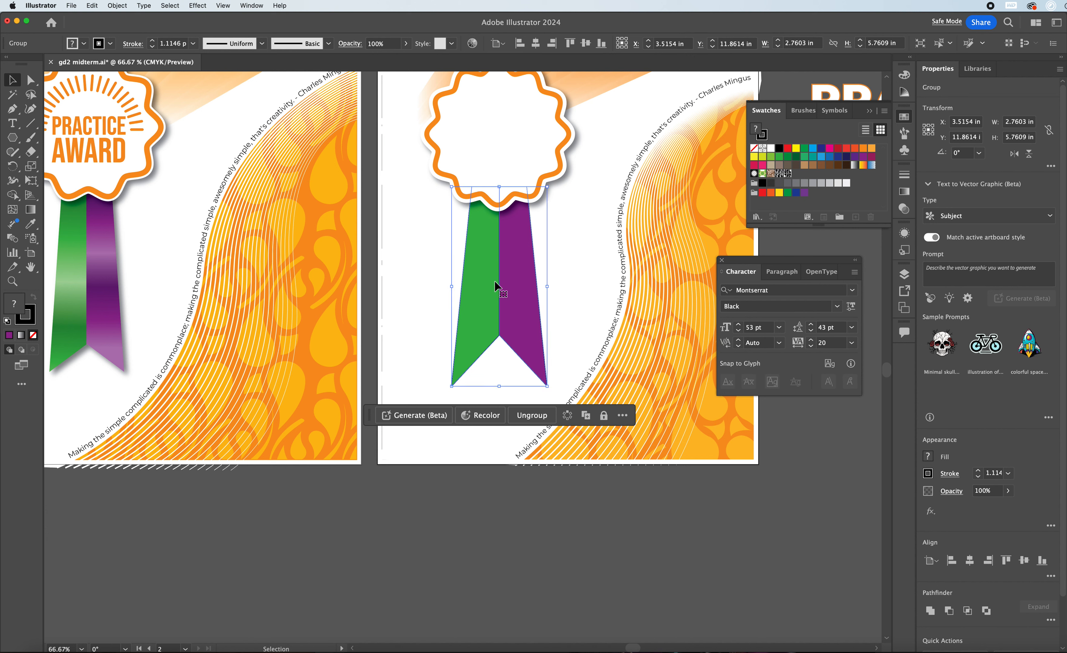
key(a)
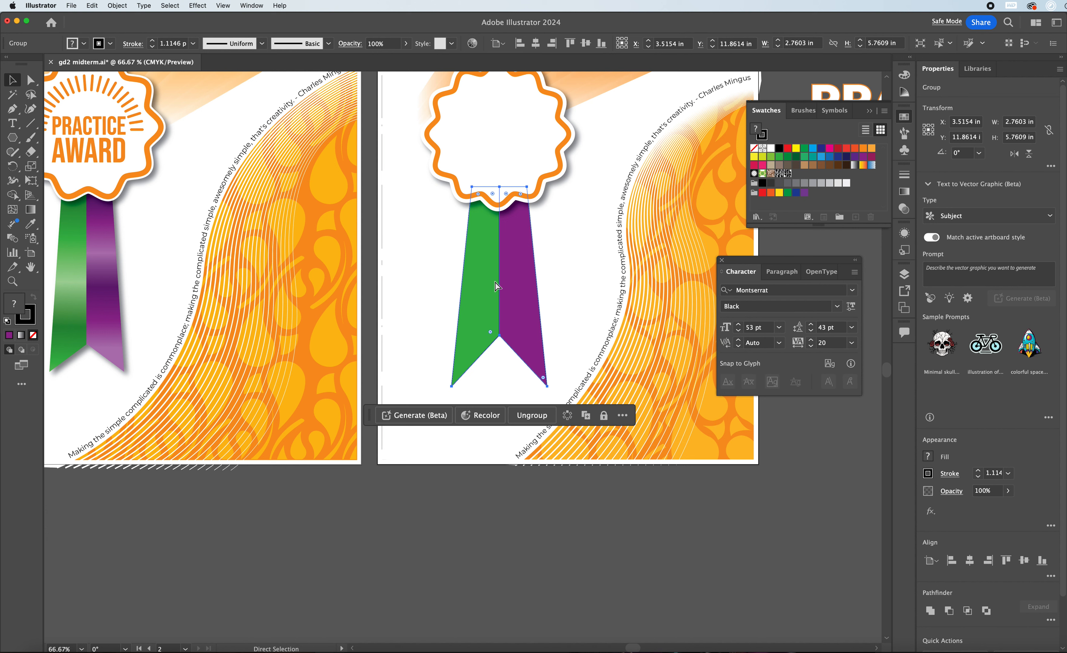
key(super+])
key(super+[)
key(super+])
key(super+[)
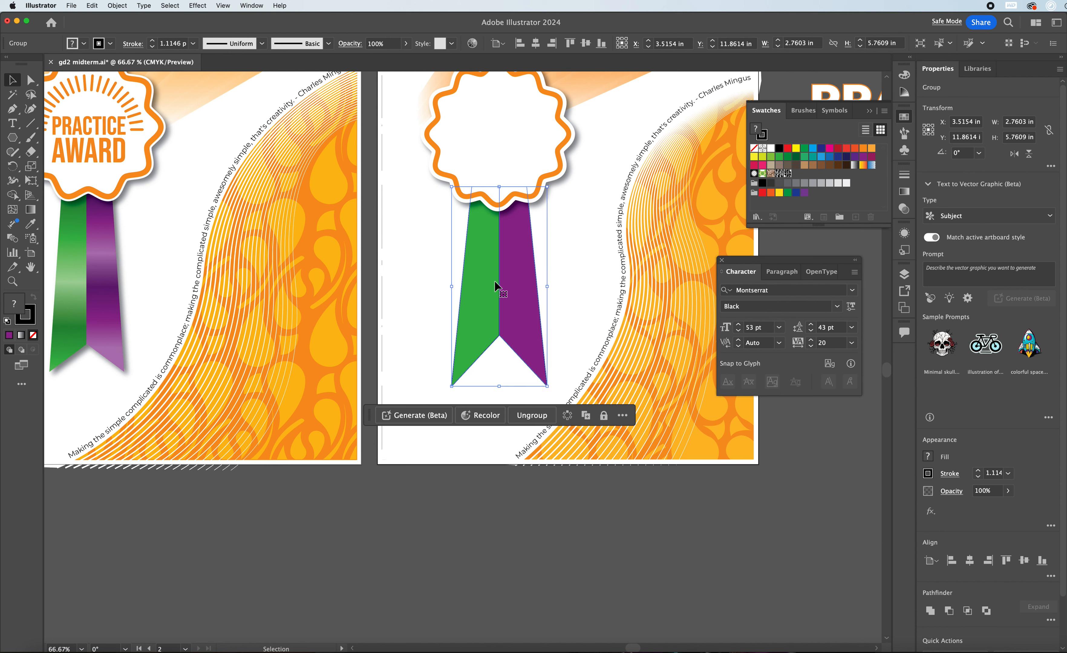
Step: Remove the ribbon's stroke and shift the group slightly left to X 3.4737 in
key(v)
click(30, 319)
click(33, 335)
click(470, 296)
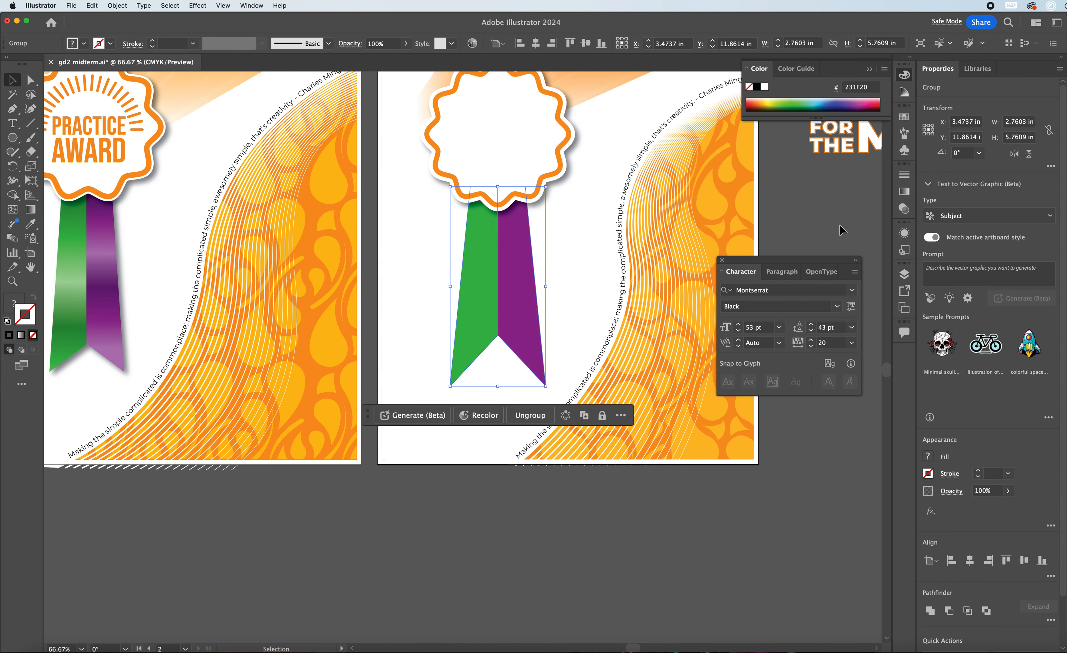
Step: Isolate the ribbon group and select only its green half
click(596, 258)
click(504, 260)
click(560, 309)
click(472, 286)
double_click(486, 246)
click(485, 246)
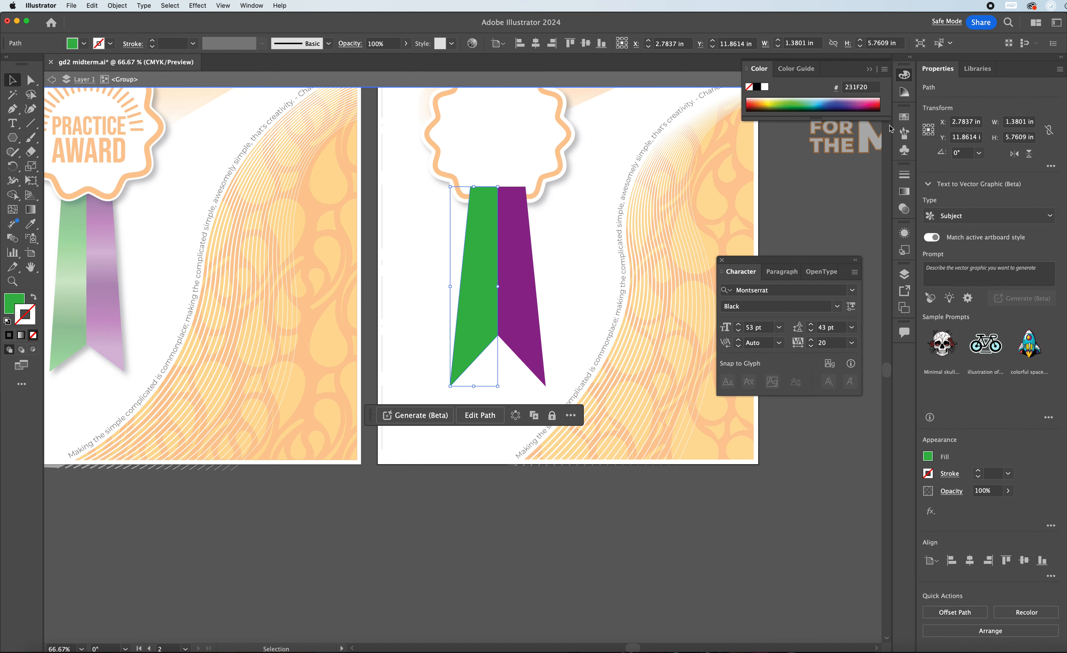
Step: Float the gradient settings next to the swatches and give the green half a linear gradient with the green swatch as a stop at about 27%
click(903, 117)
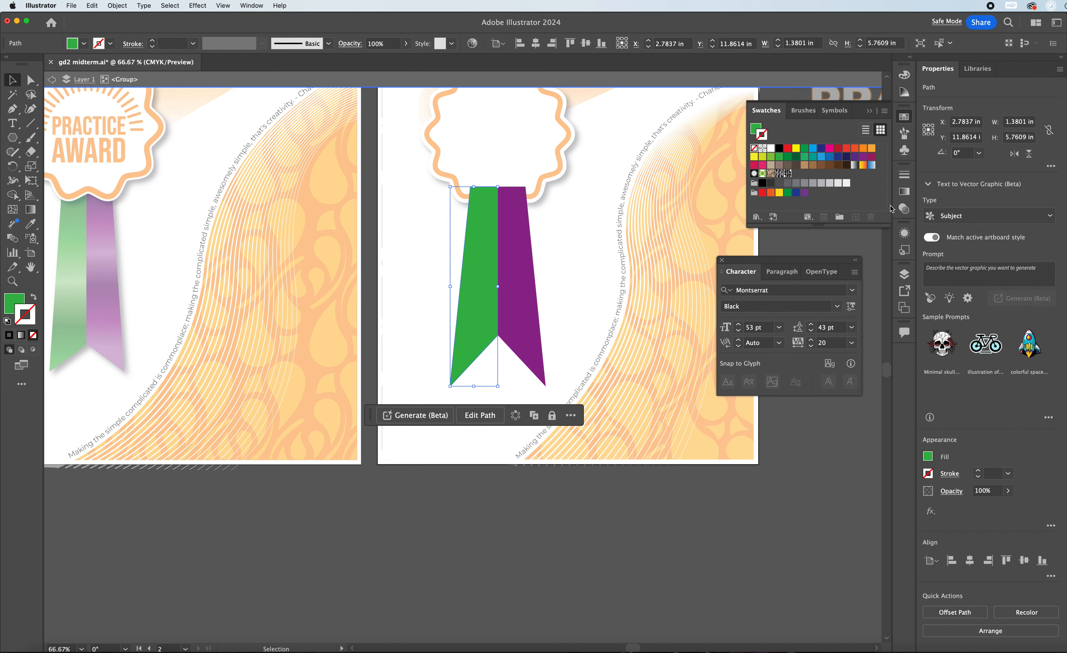
click(904, 192)
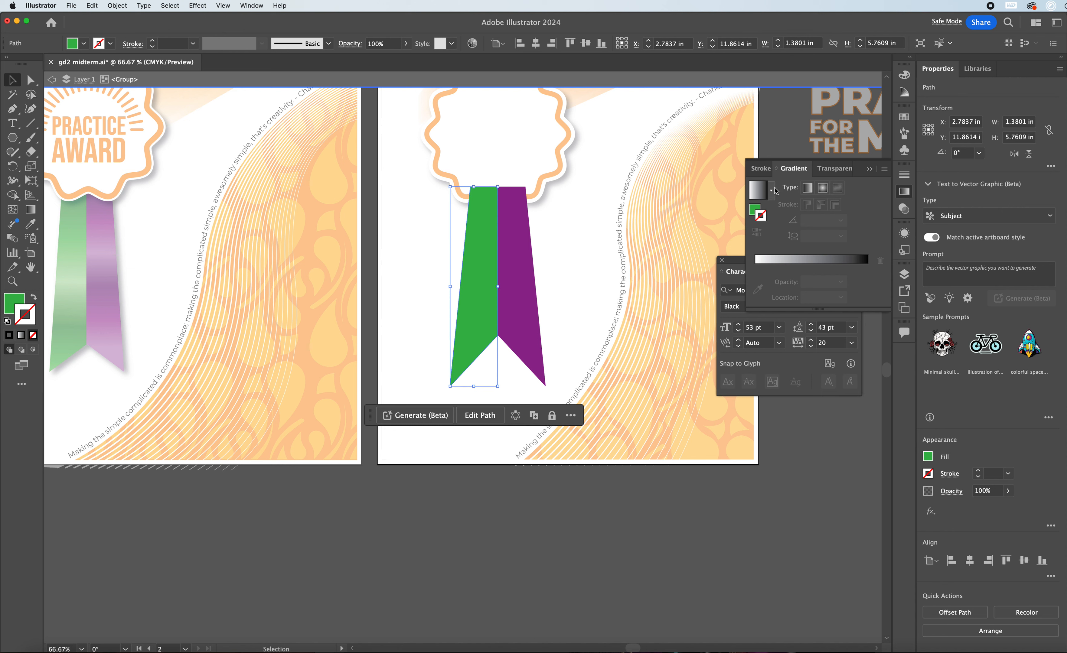
mouse_move(794, 169)
mouse_down()
mouse_move(745, 259)
mouse_move(805, 373)
mouse_move(753, 396)
mouse_move(758, 331)
mouse_up()
click(905, 117)
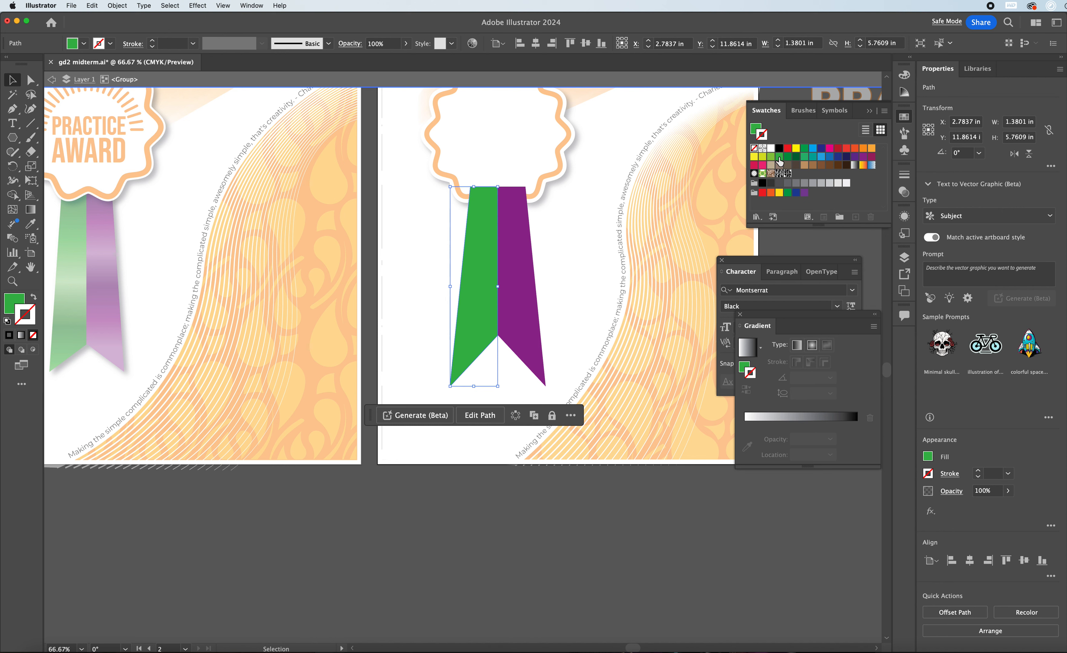
drag(780, 158, 766, 431)
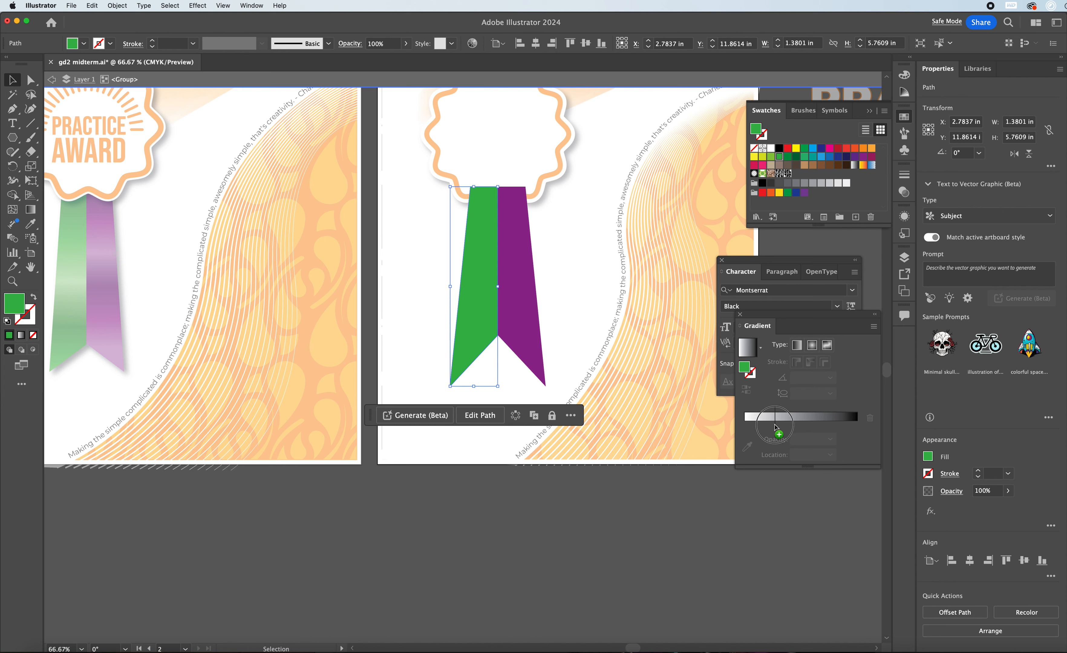
drag(766, 438, 775, 439)
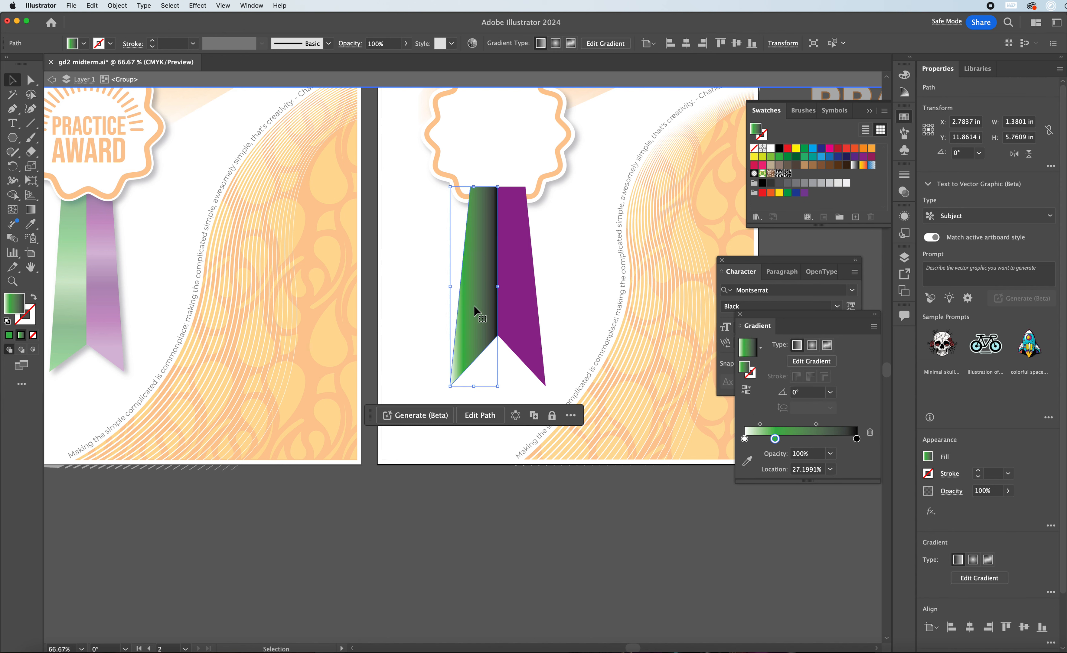
Step: Add a pale green stop at about 14%, remove the black end stop, and move the main green stop to about 52%
click(760, 441)
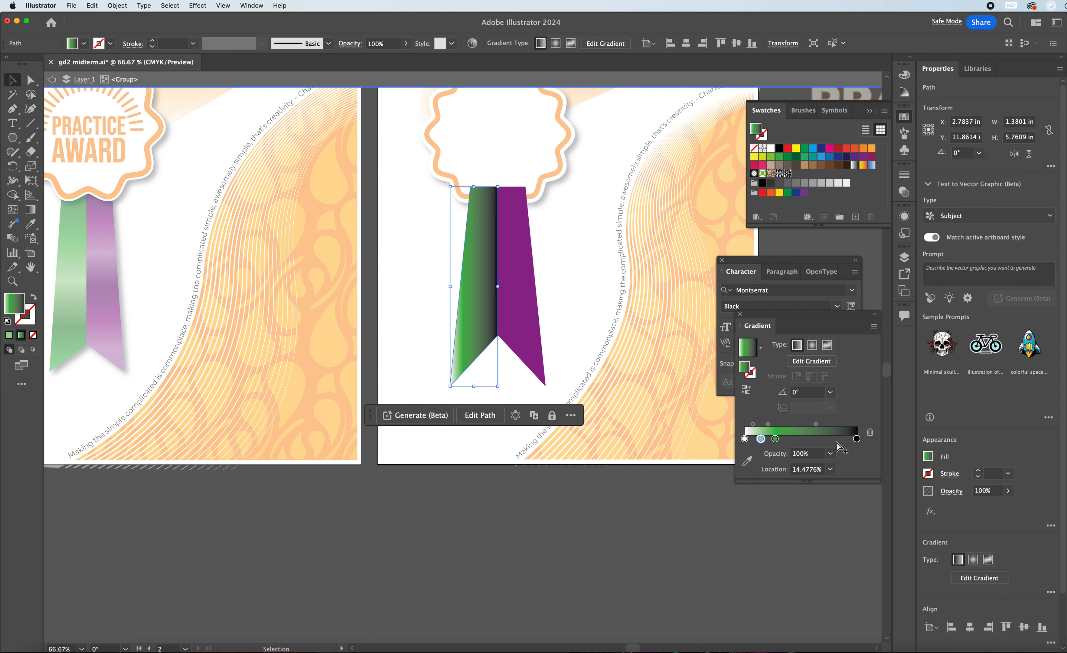
drag(858, 441, 861, 463)
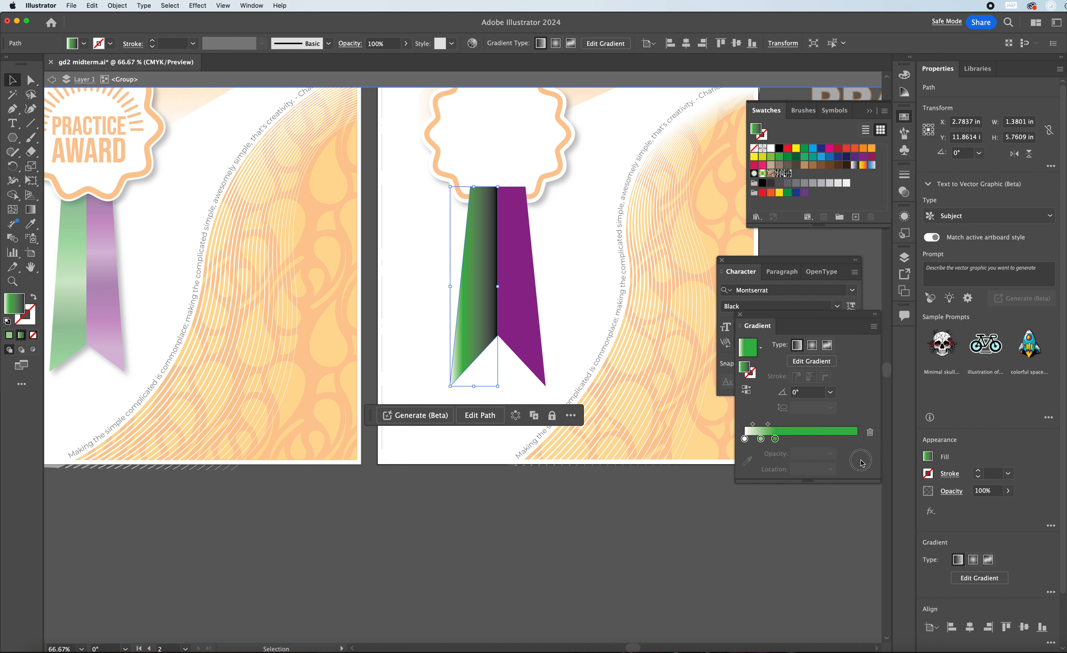
drag(775, 439, 803, 441)
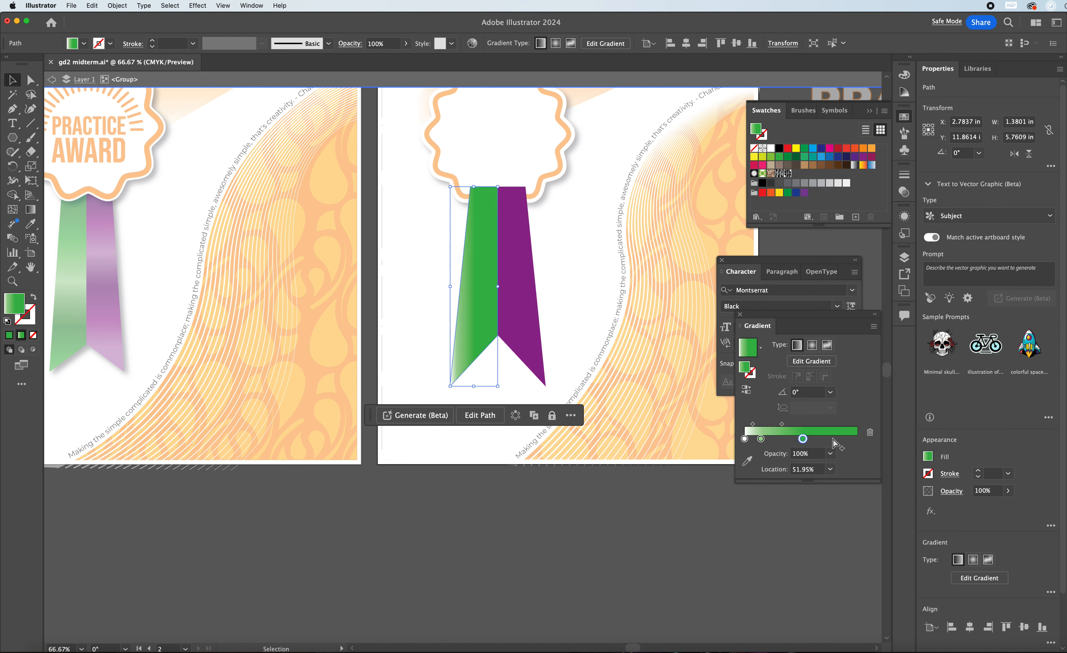
Step: Add green stops at about three quarters and at the gradient's far end, darkening the three-quarter stop with K 36
click(832, 441)
click(855, 439)
double_click(855, 439)
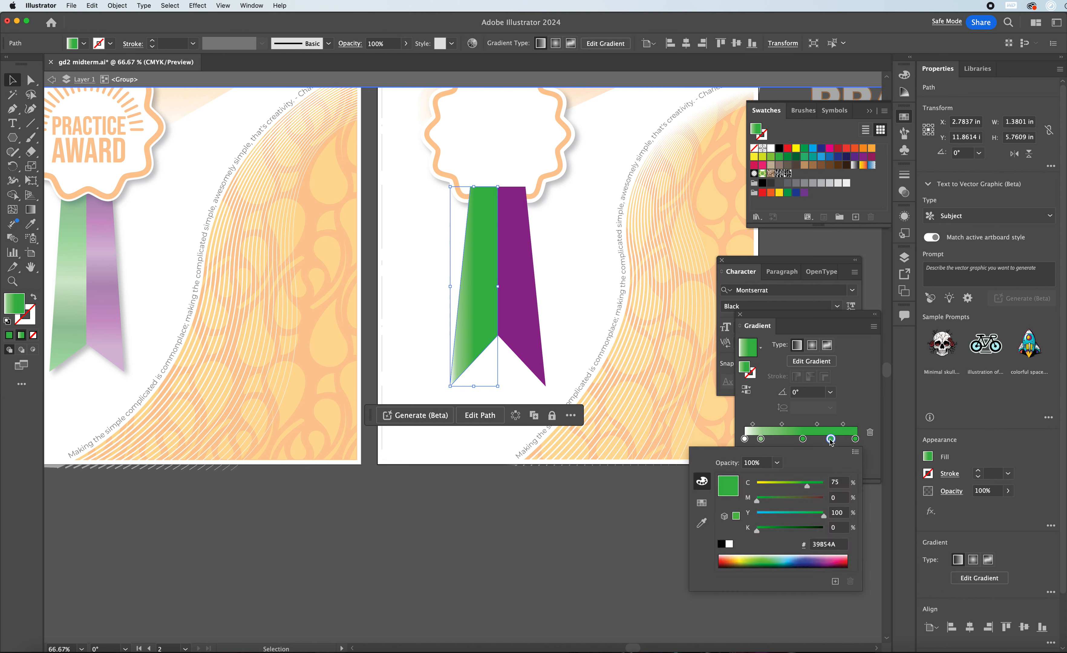
click(781, 530)
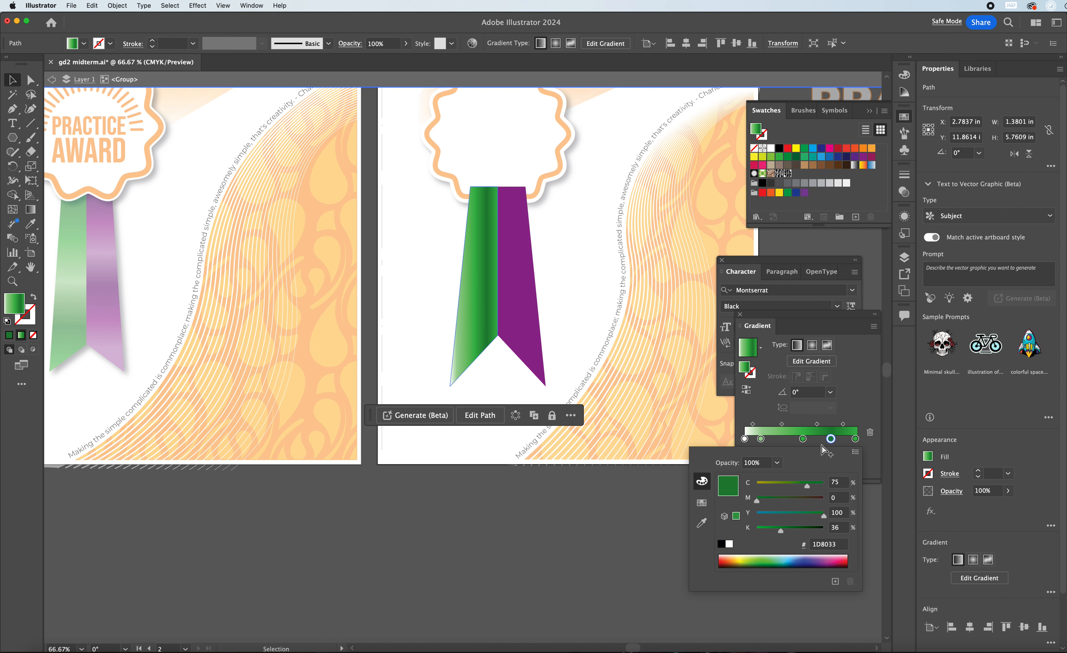
Step: Move the middle green stop to about 48% and add a muted green stop with K 27 at about 29%
click(803, 440)
drag(803, 440, 799, 439)
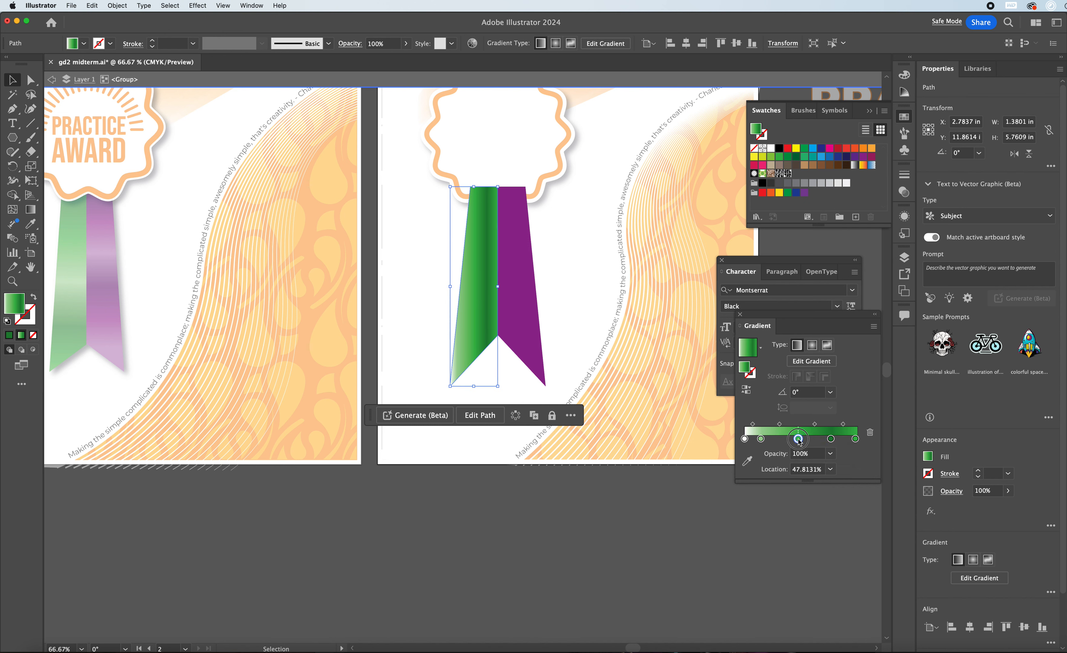
click(777, 439)
double_click(777, 439)
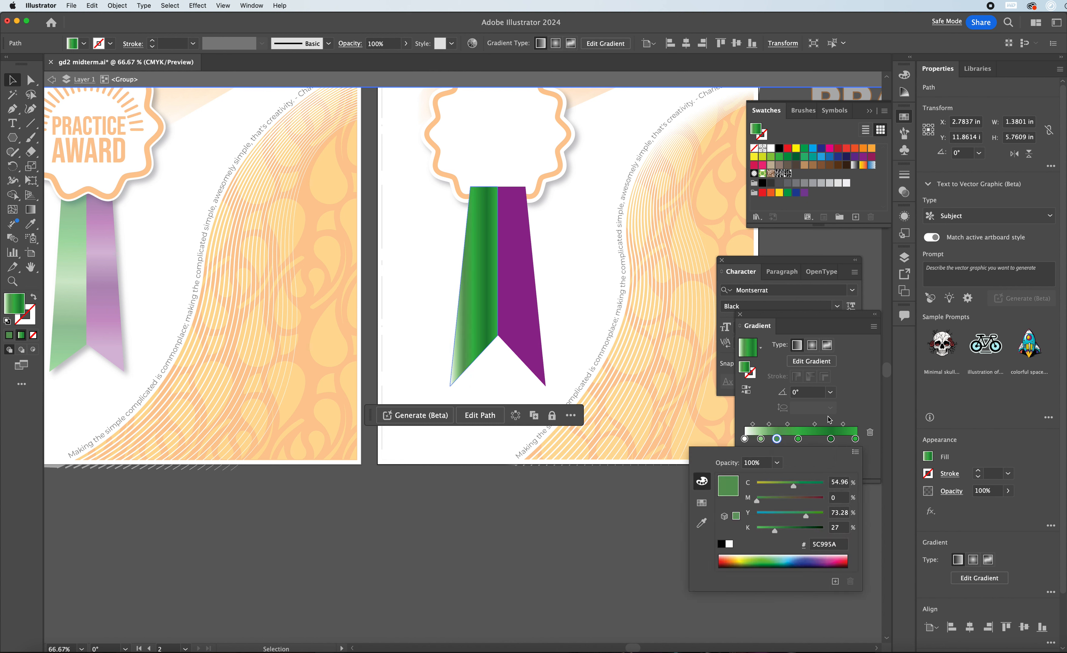
click(860, 411)
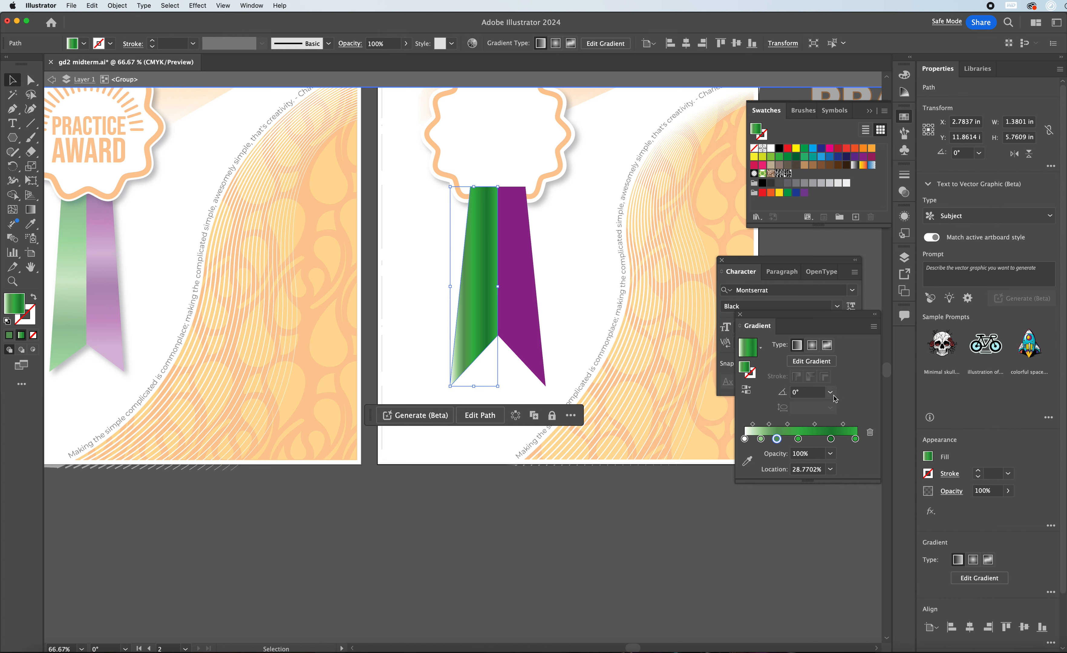
Step: Redirect the green half's gradient lengthwise along the ribbon at about 85.6° with the Gradient tool
click(32, 209)
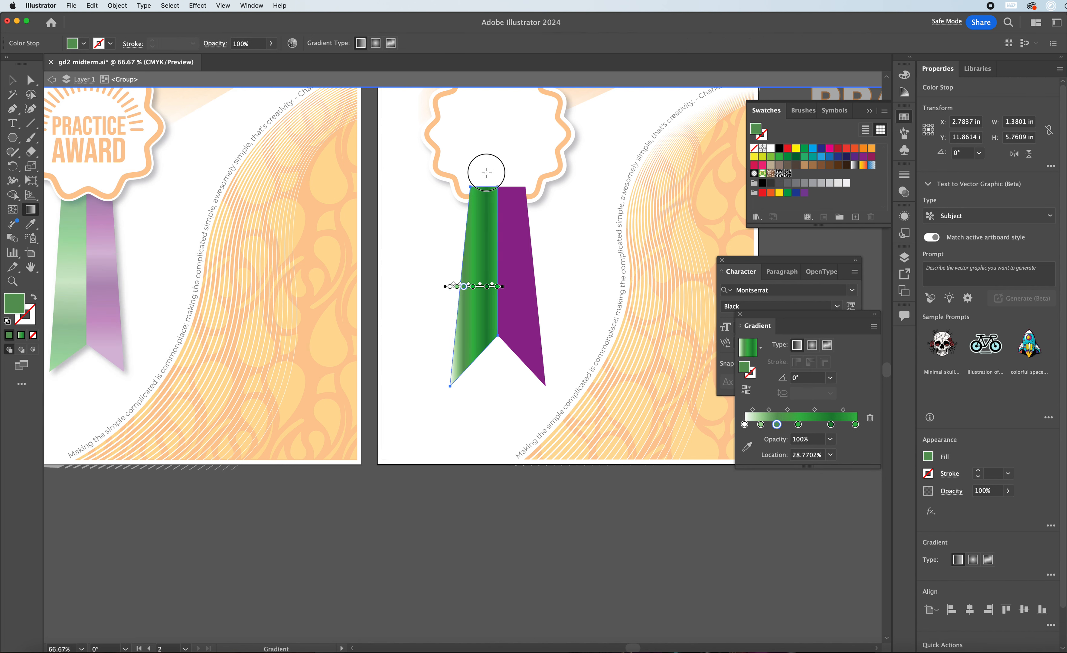
mouse_move(481, 164)
mouse_down()
mouse_move(474, 387)
mouse_move(482, 165)
mouse_up()
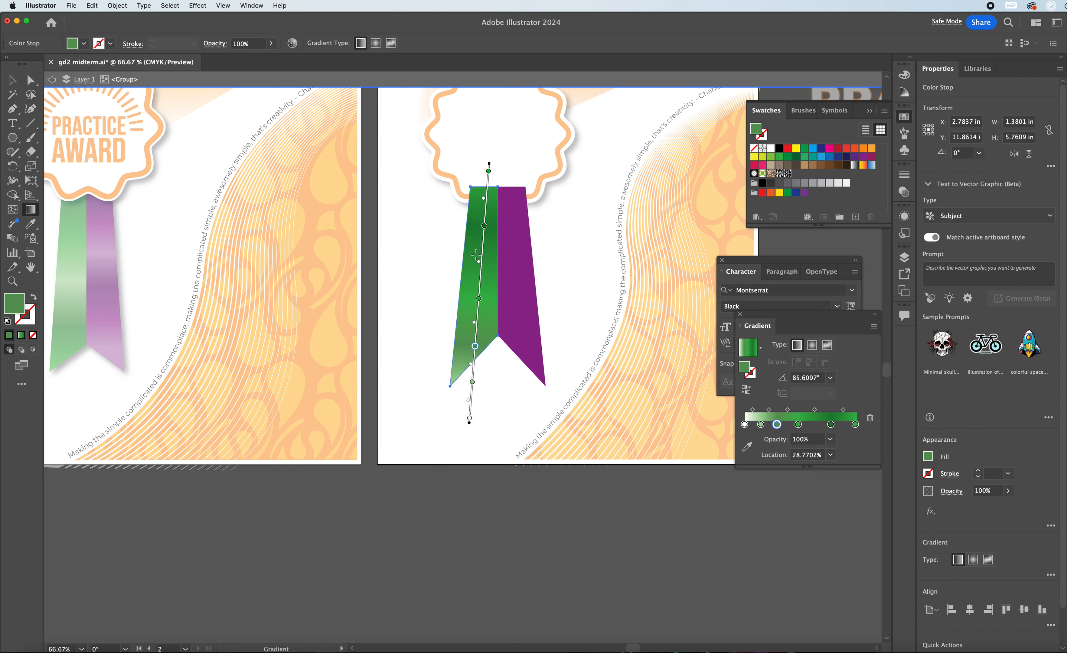
click(12, 80)
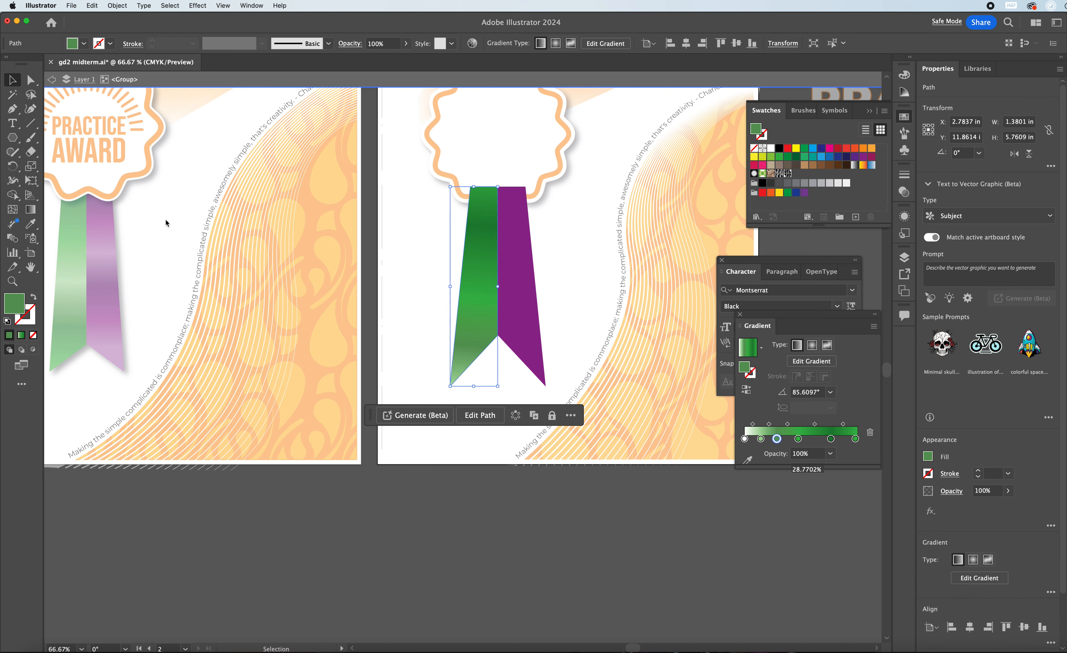
Step: Apply the same gradient to the purple ribbon half, running vertically from bottom to top at 90°
click(528, 502)
click(506, 276)
click(30, 209)
drag(522, 395, 522, 172)
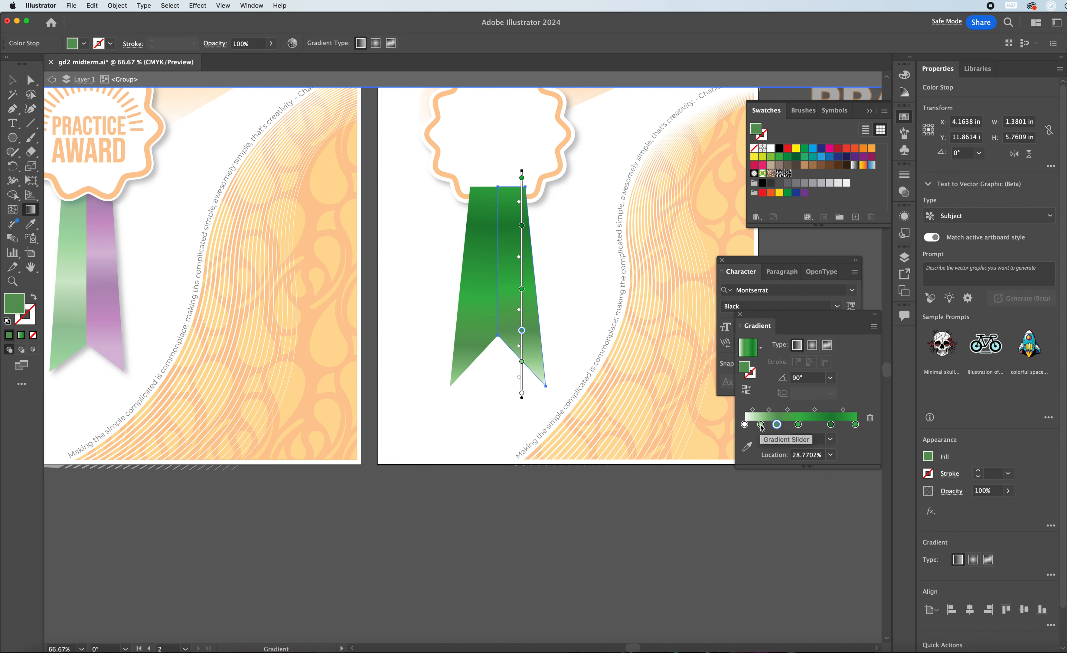
Step: Try mixing a purple with C 61 and M 88 for the pale green stop near the gradient's white end
double_click(761, 425)
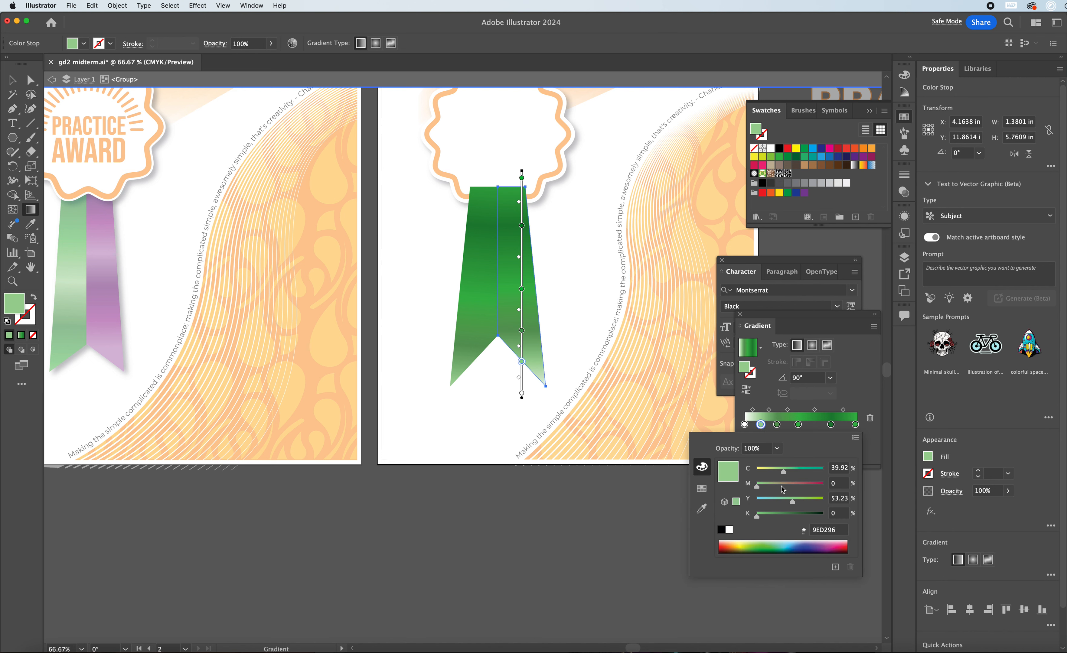
mouse_move(782, 486)
mouse_down()
mouse_move(816, 485)
mouse_move(797, 474)
mouse_up()
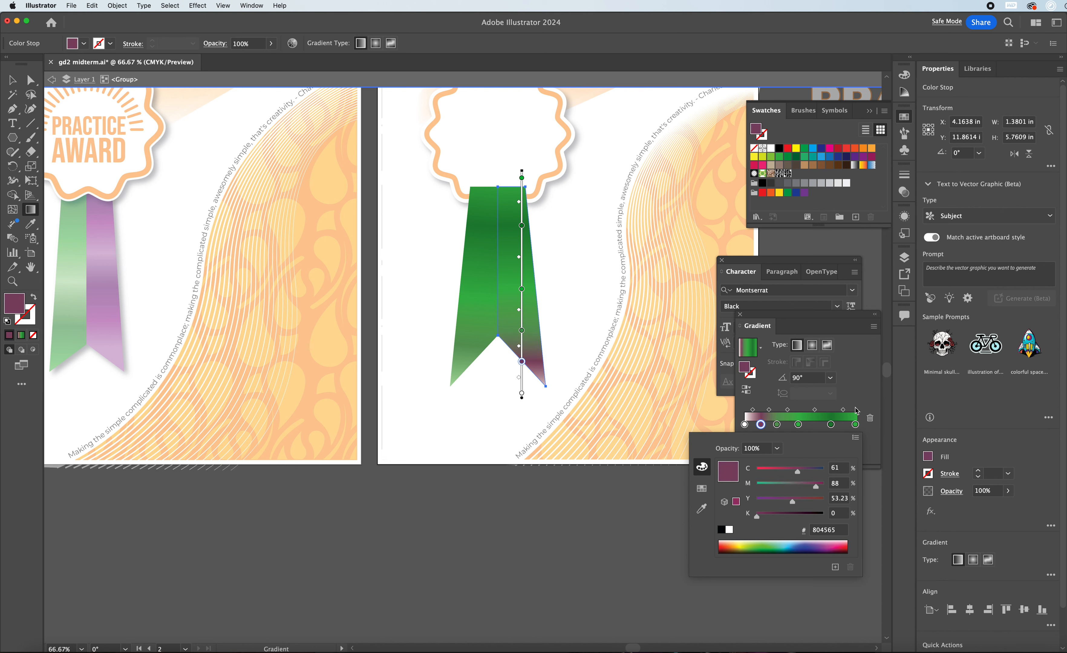
click(853, 396)
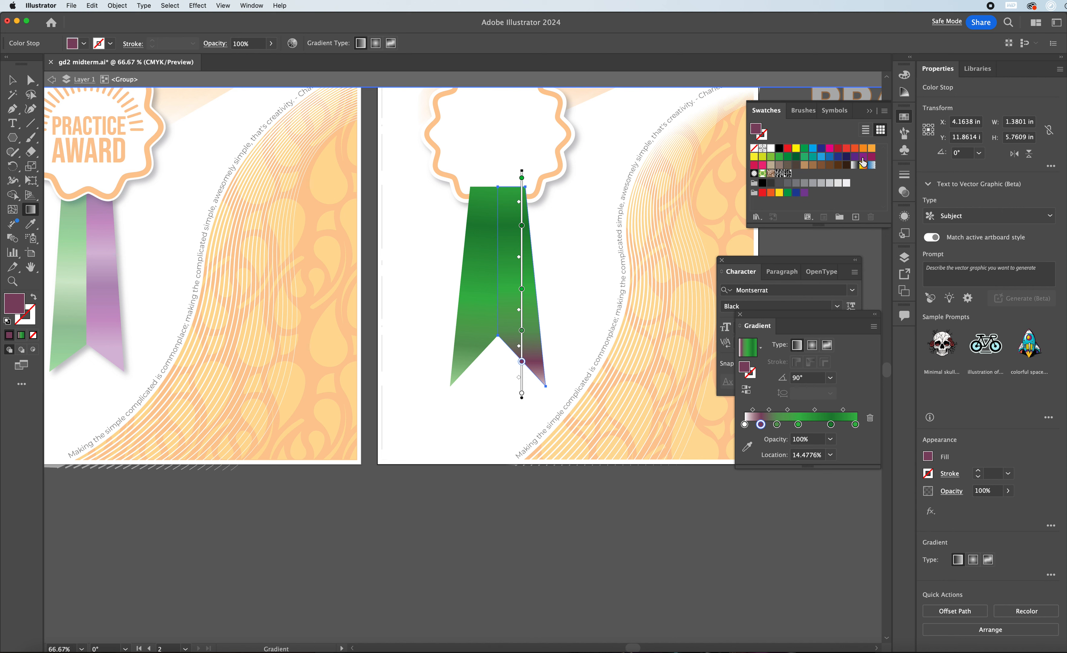
Step: Replace the gradient's green stops with the purple swatch at about 14% and at the far end, removing the remaining greens
drag(862, 158, 761, 424)
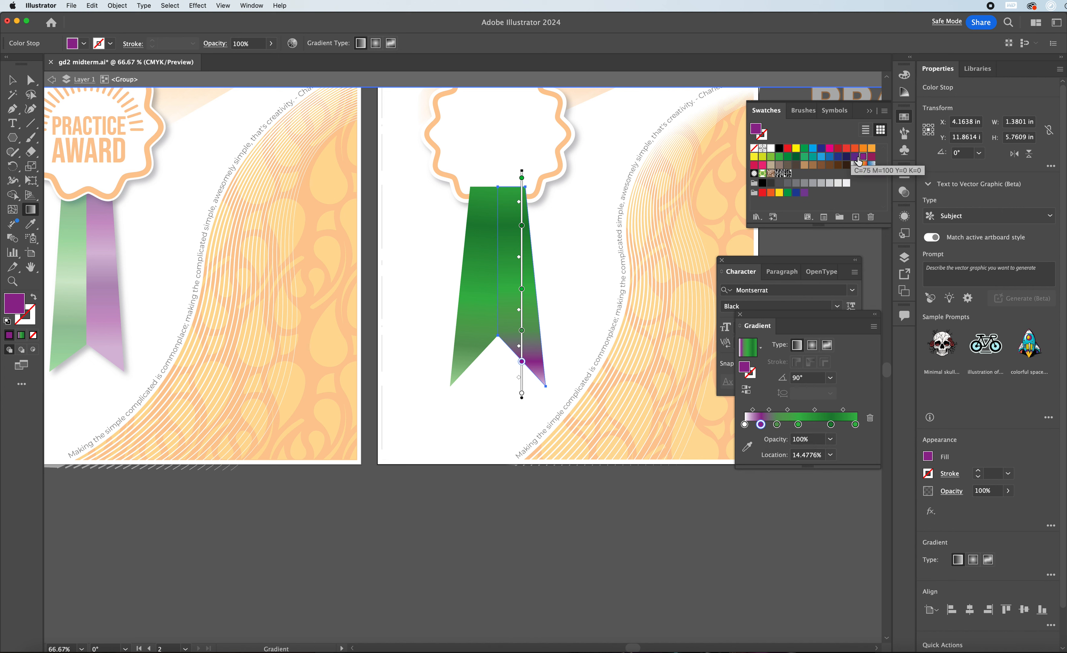
drag(862, 157, 854, 447)
drag(777, 424, 861, 424)
Step: Add three more purple stops to the gradient, at about 74%, just past the middle, and at about 34%
click(828, 424)
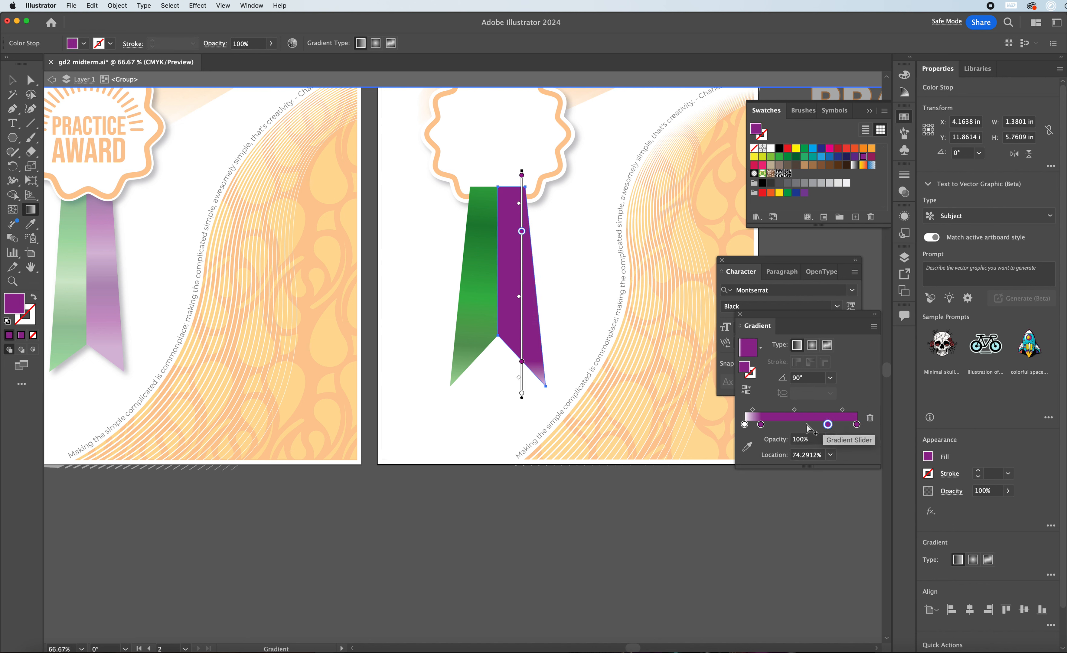
click(805, 424)
click(784, 425)
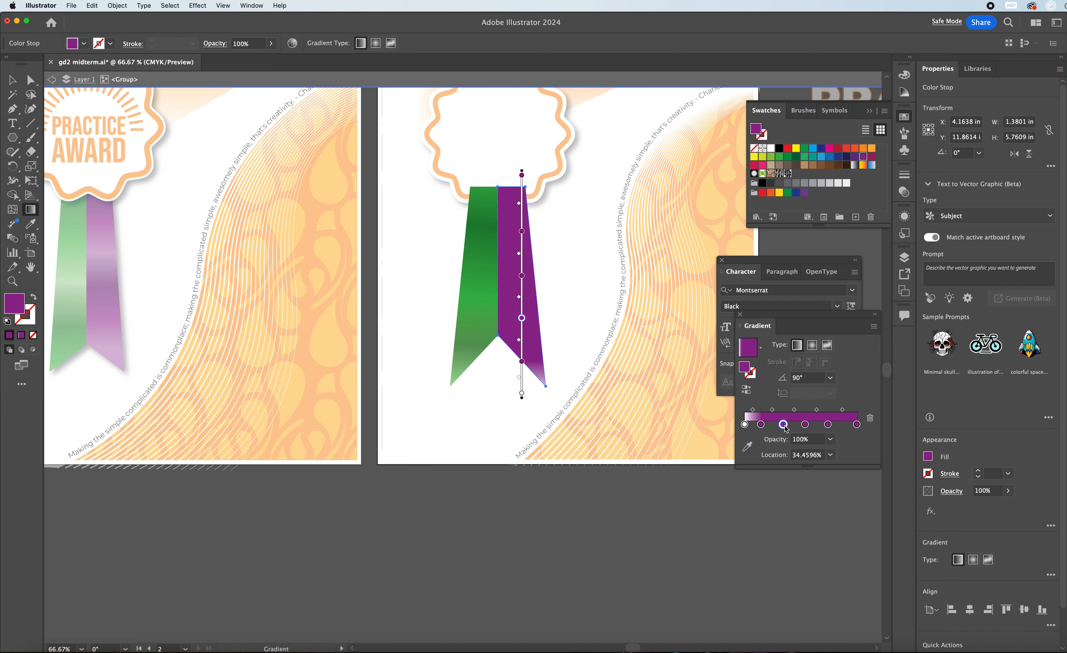
Step: Darken the purple stop at about 34% to K 45 and give the stop at about 74% a similar dark purple
double_click(783, 424)
click(787, 513)
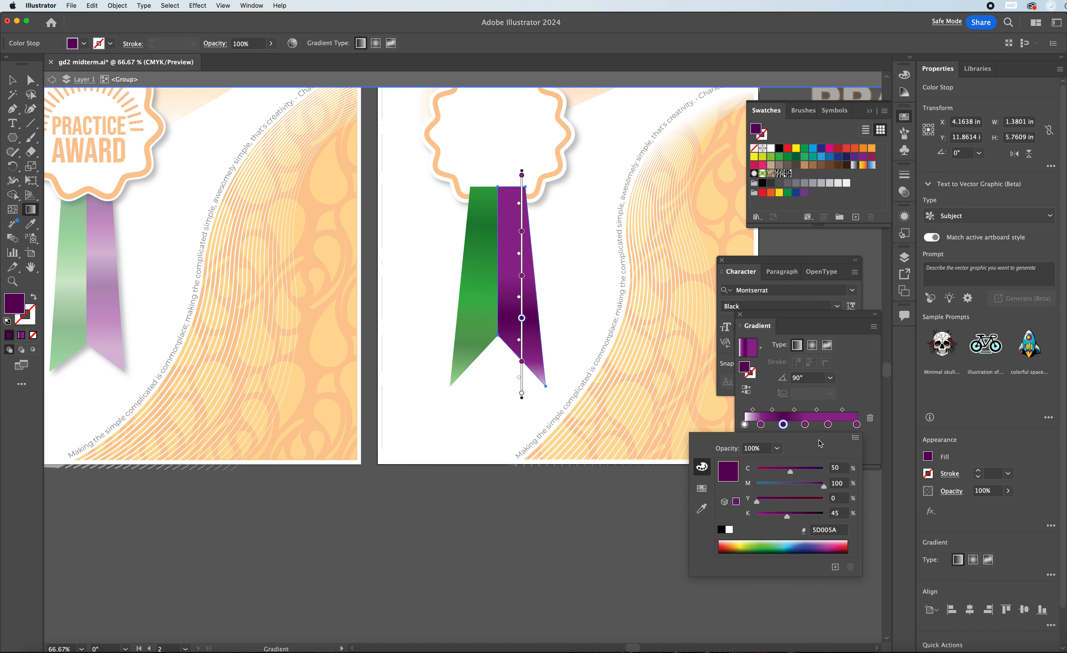
click(806, 425)
double_click(805, 424)
click(827, 424)
drag(757, 516, 782, 519)
click(849, 371)
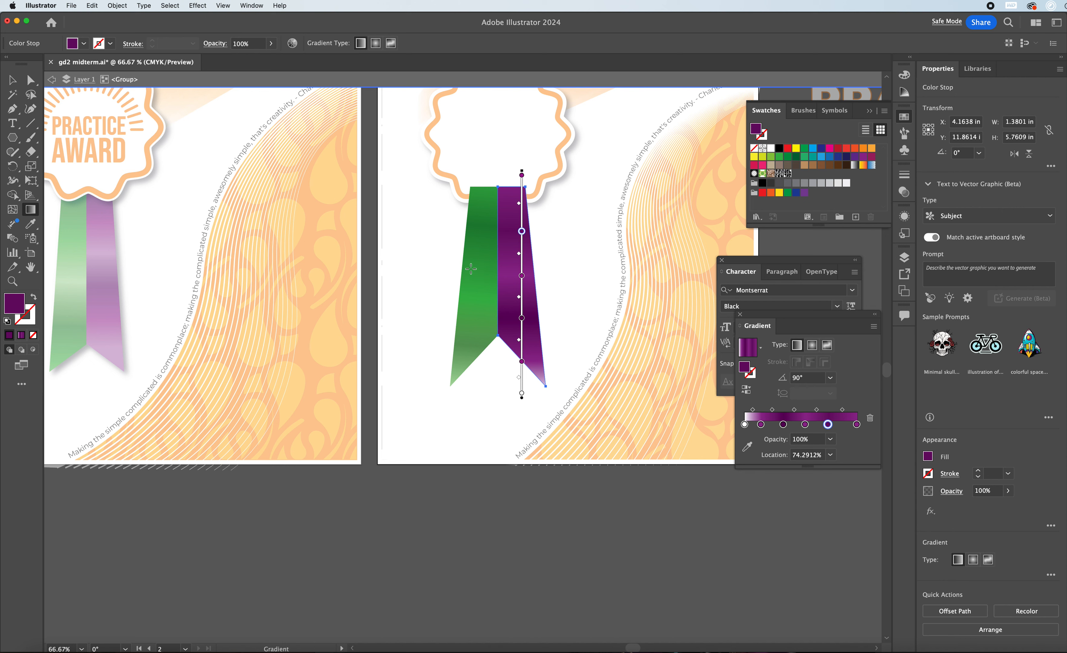
Step: Tilt the purple half's gradient along the ribbon to about 97.3°, then leave isolation and select the whole ribbon group
mouse_move(506, 164)
mouse_down()
mouse_move(524, 400)
mouse_move(533, 190)
mouse_move(520, 171)
mouse_move(500, 172)
mouse_up()
key(v)
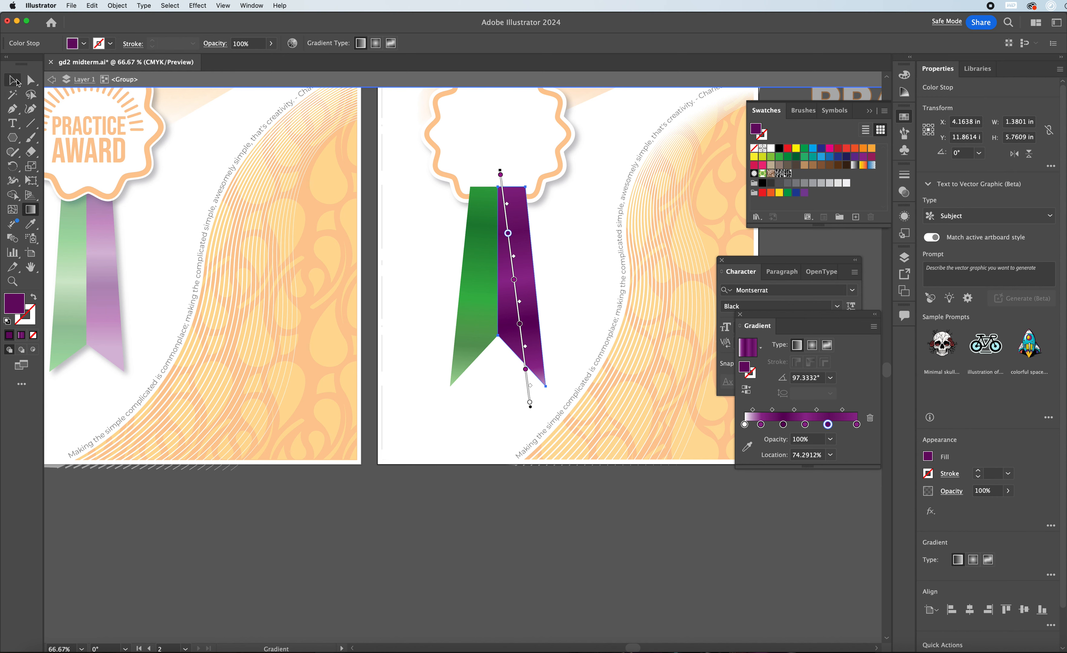
click(547, 504)
double_click(548, 470)
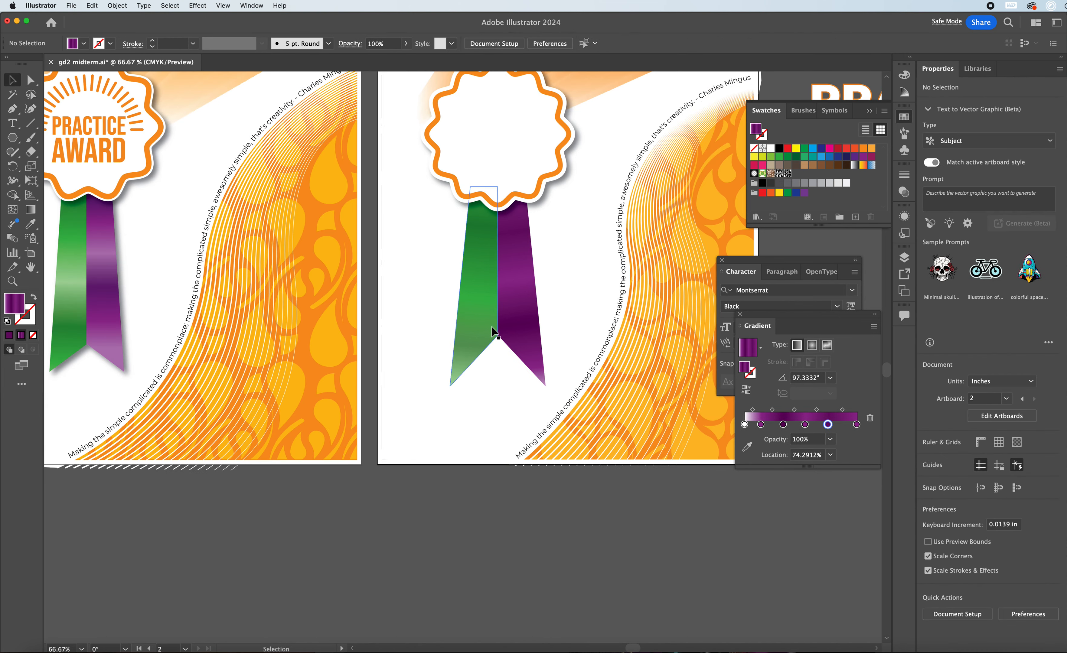
scroll(442, 318, up, 5)
click(503, 357)
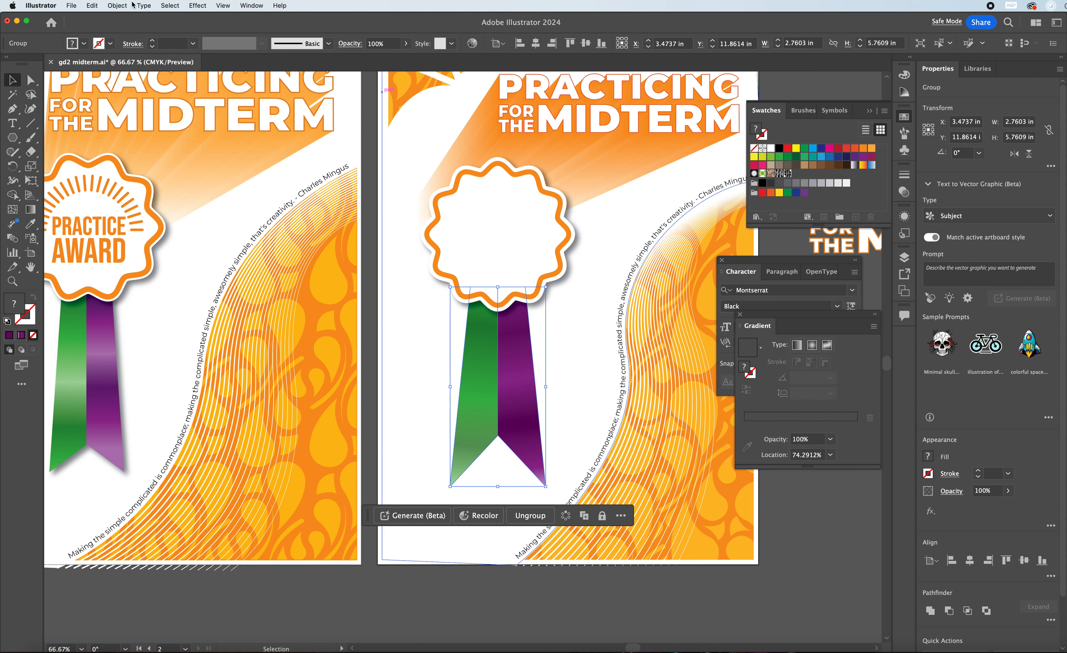
Step: Apply a Multiply drop shadow to the ribbon group at 75% opacity, 0.0972 in X and Y offsets and 0.0694 in blur
click(205, 6)
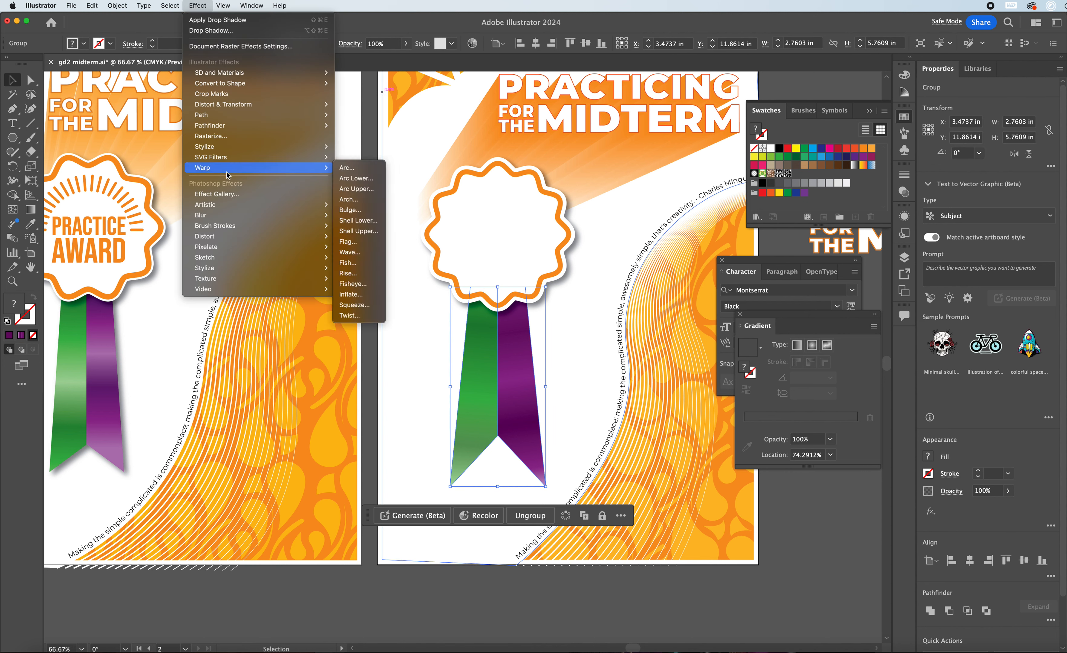
mouse_move(236, 153)
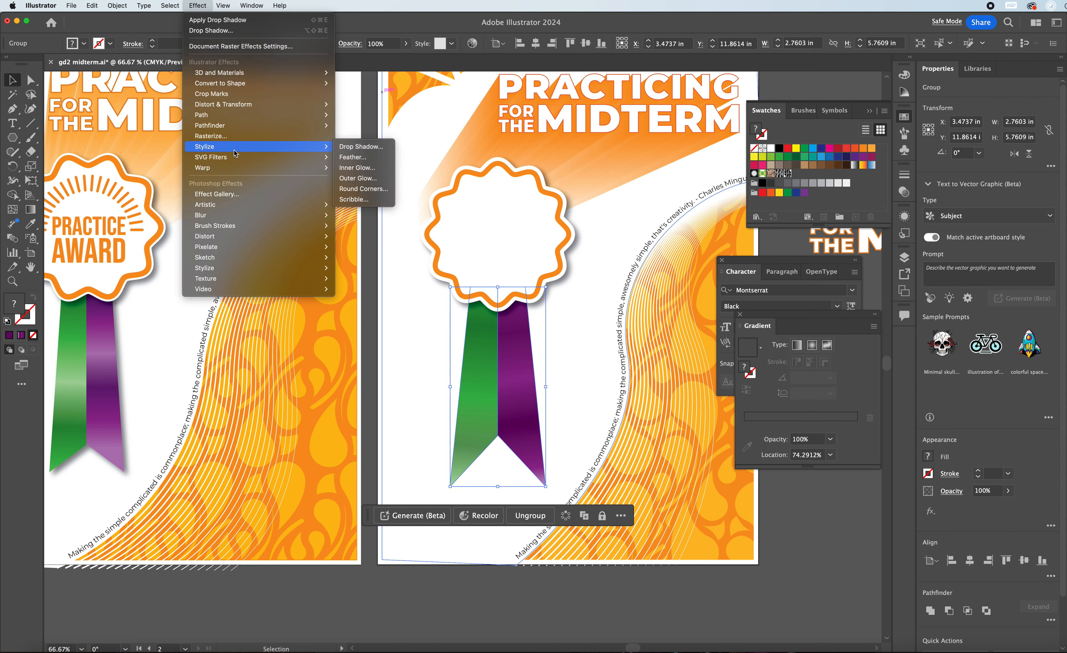
click(362, 148)
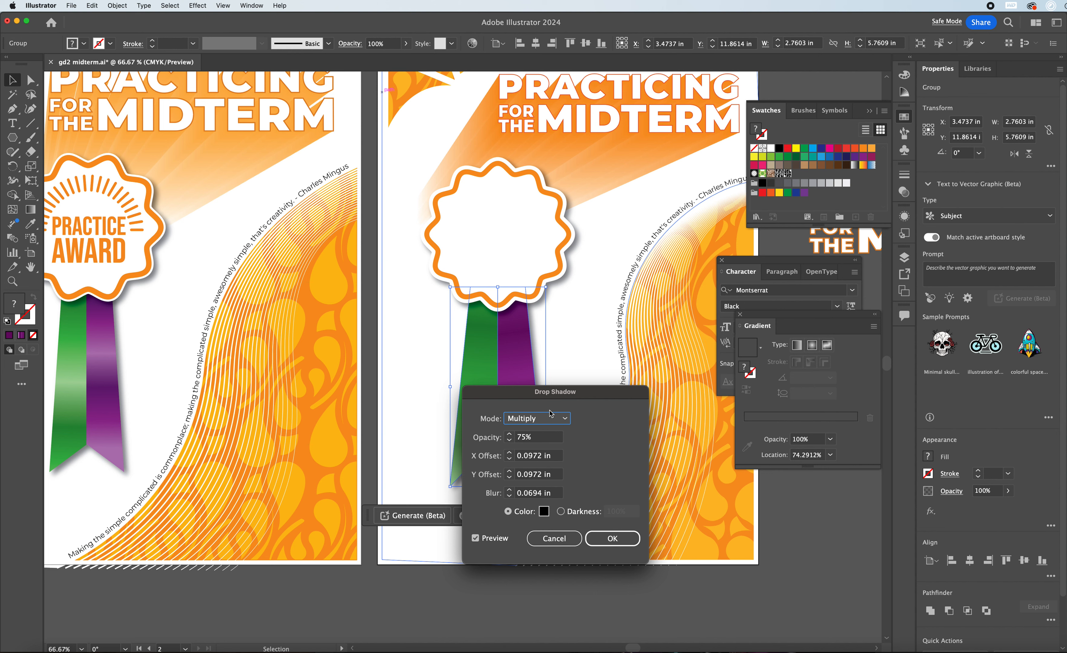
drag(540, 394, 716, 371)
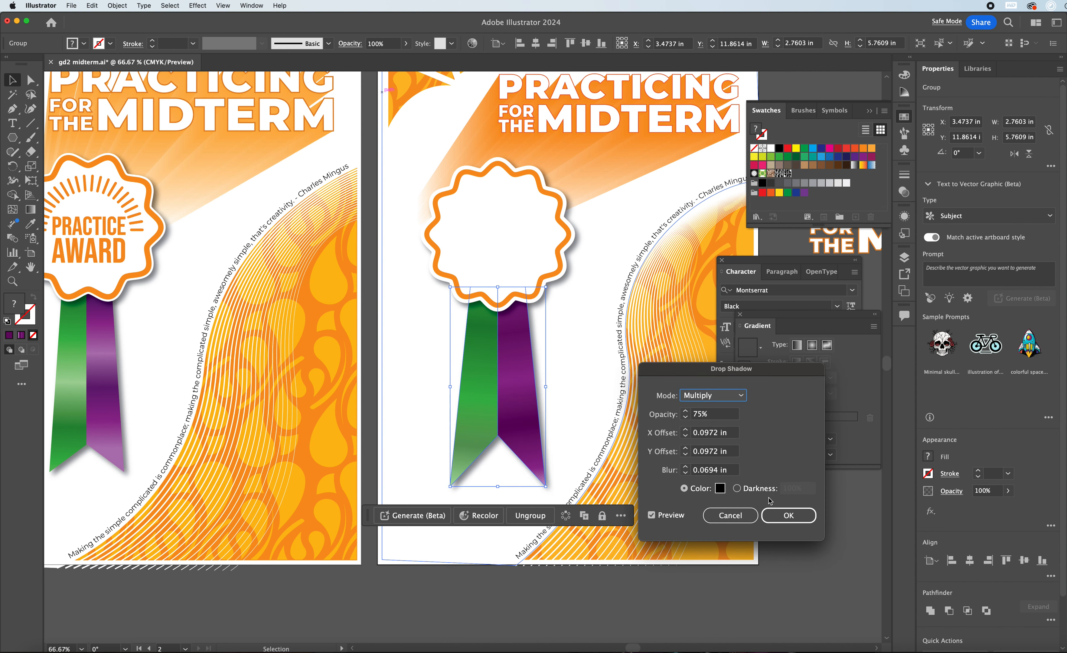
click(787, 515)
Step: Lighten individual gradient stops on the green and purple ribbon halves to create pale highlight bands, and deselect the ribbon
double_click(520, 372)
click(520, 372)
drag(752, 439, 830, 465)
click(830, 440)
click(819, 440)
drag(819, 439, 824, 439)
click(476, 377)
drag(752, 439, 805, 439)
drag(797, 439, 793, 439)
double_click(561, 318)
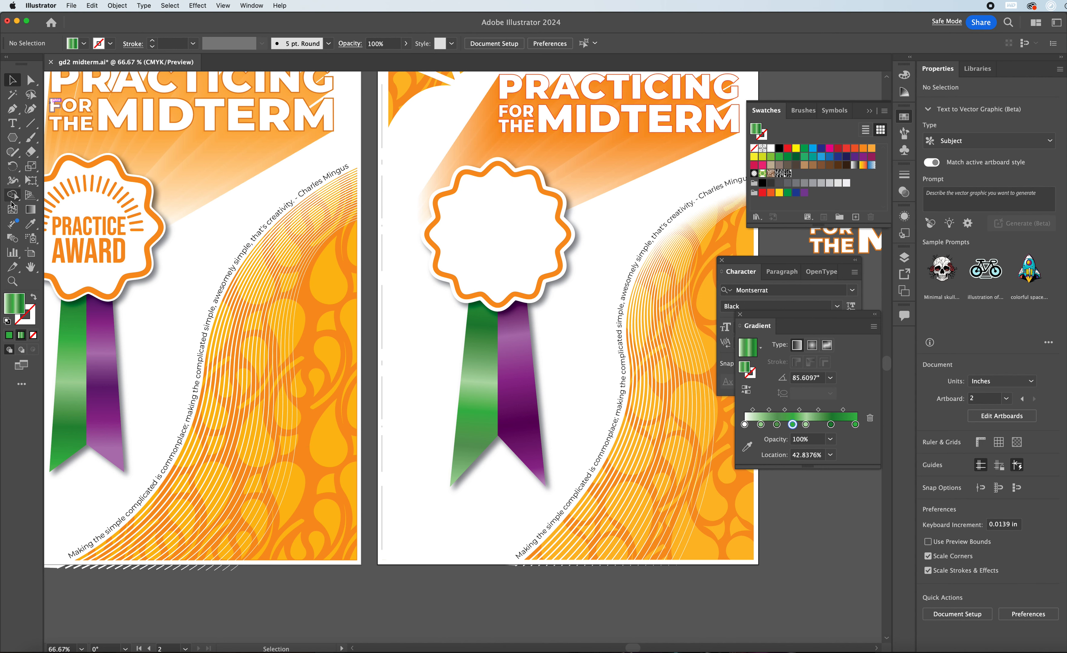
Step: Add a text frame inside the empty badge reading PRACTICE AWARD on two lines in Bebas Neue Regular
click(16, 129)
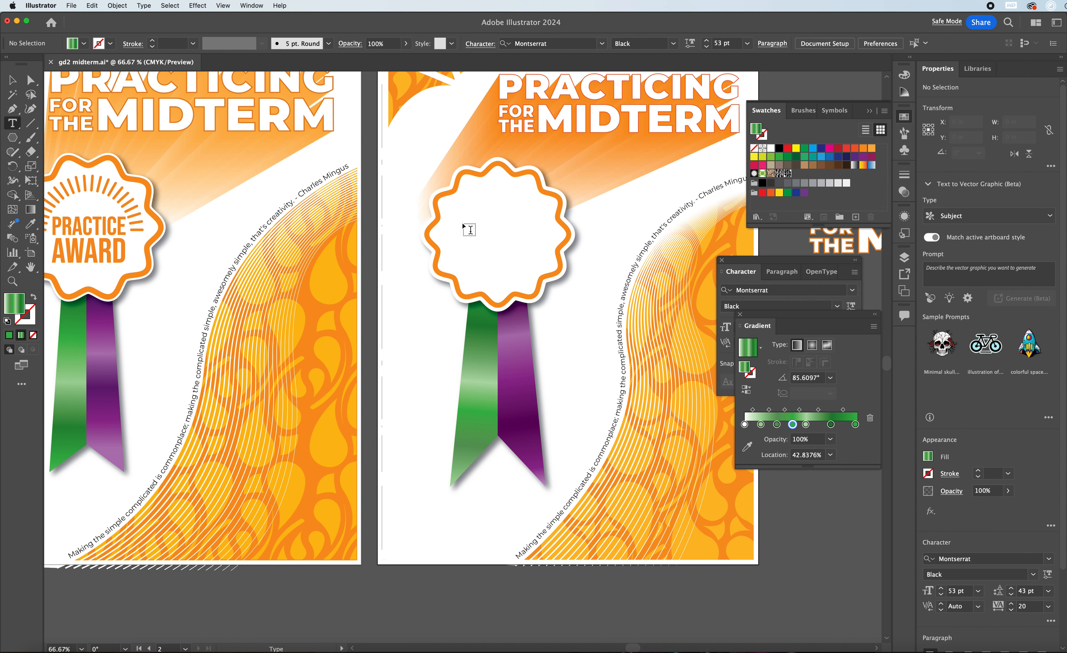
drag(446, 216, 550, 281)
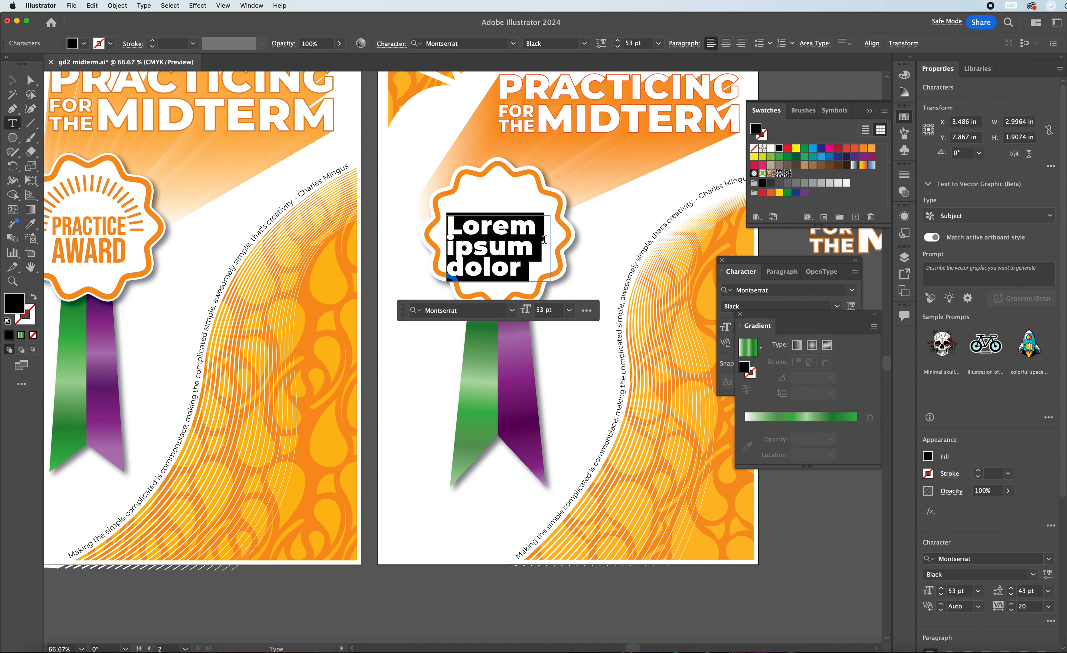
click(513, 43)
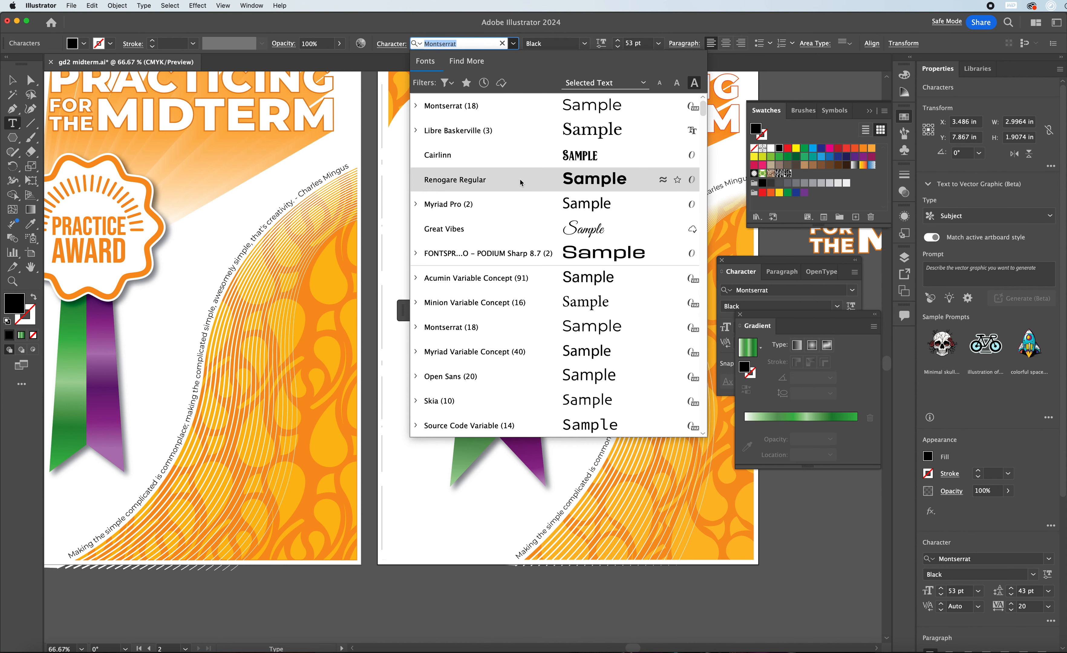
text(bebas)
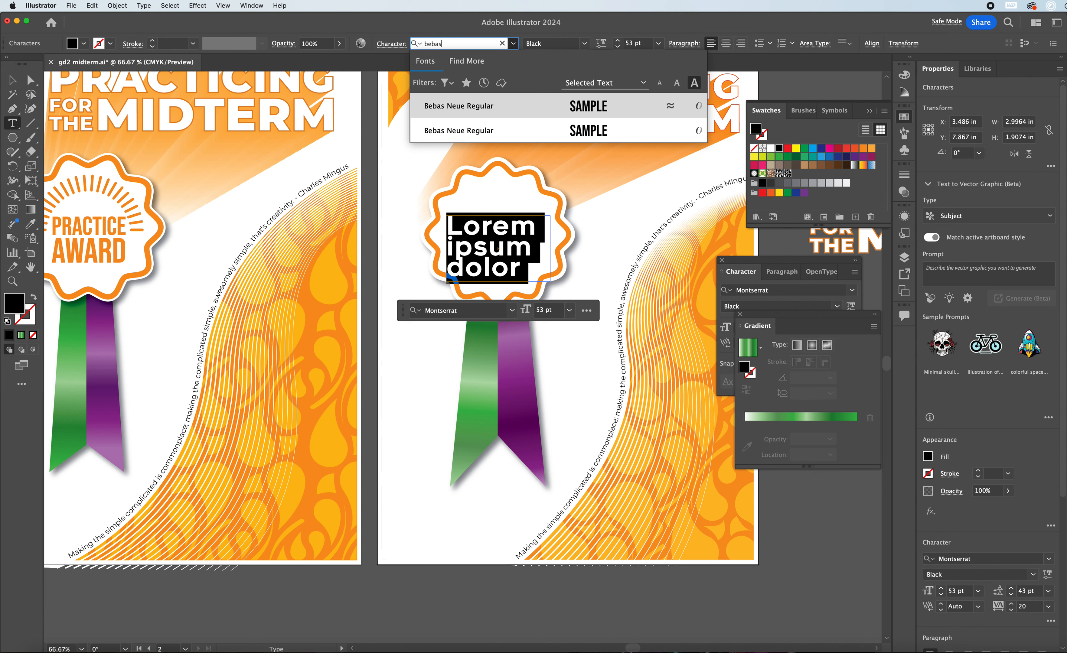
click(532, 106)
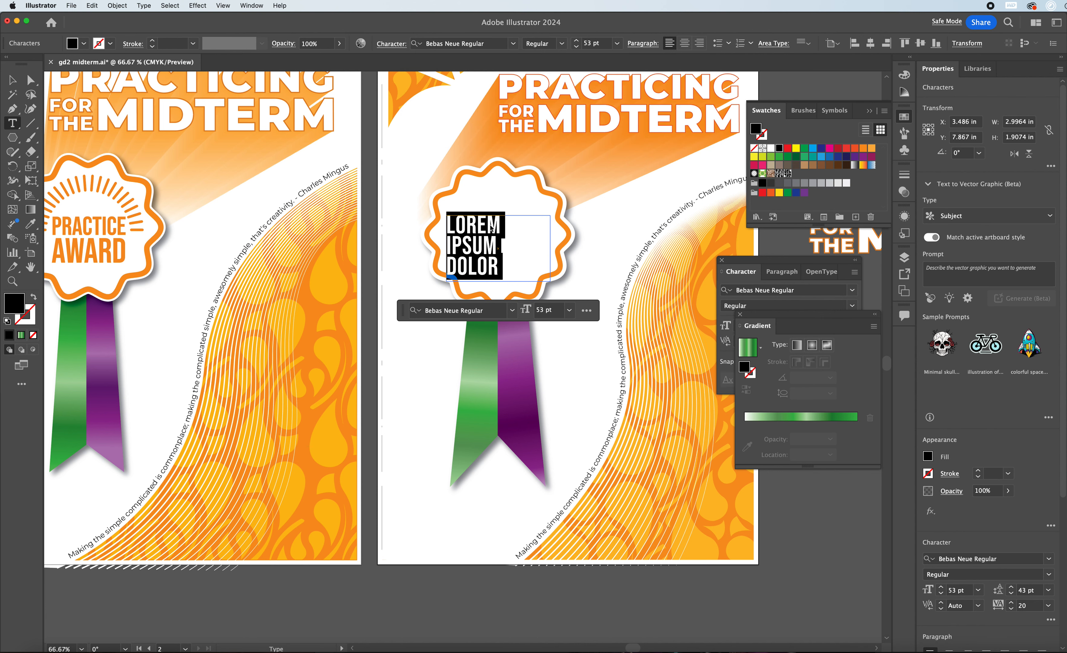
text(PRACTICE)
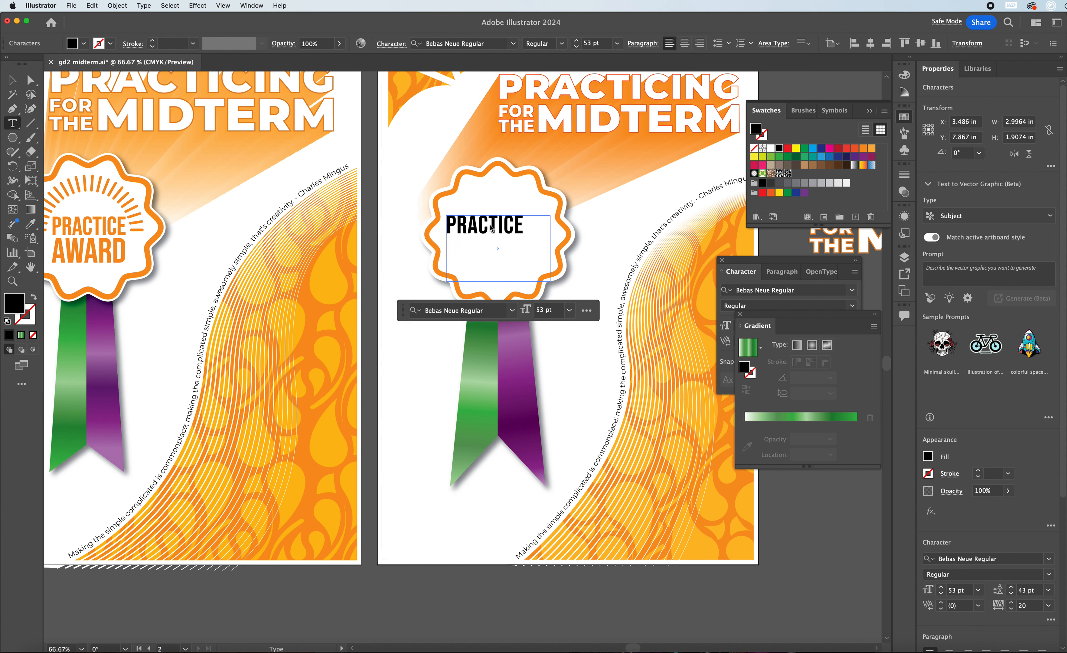
key(Return)
text(AWARD)
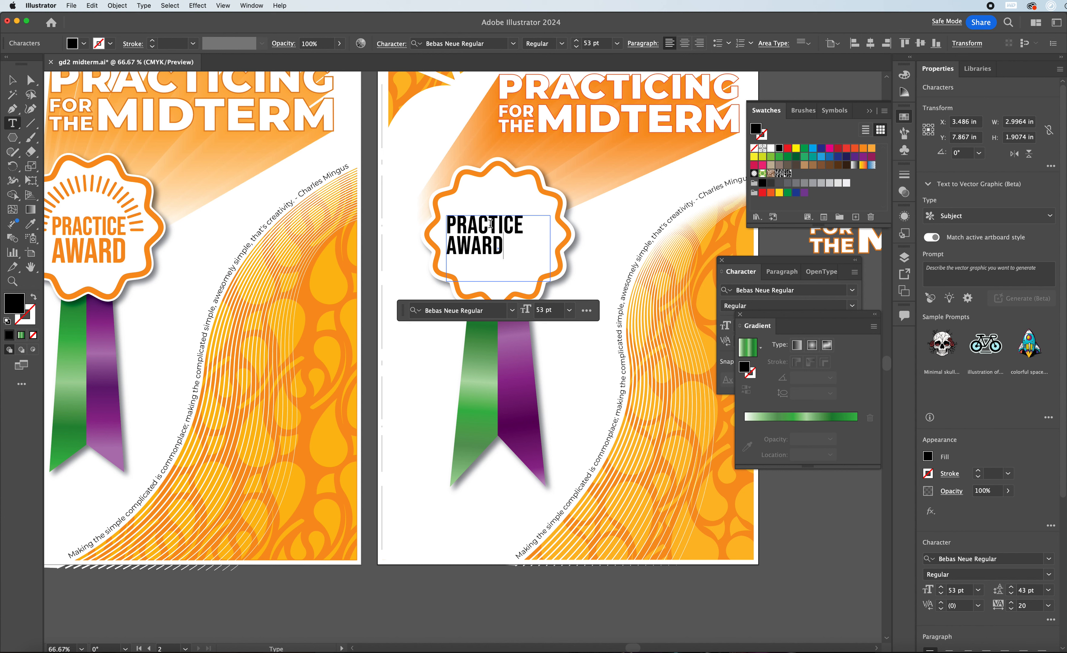
Step: Enlarge the word AWARD to 73 pt and set its leading to 59 pt
drag(503, 249, 426, 246)
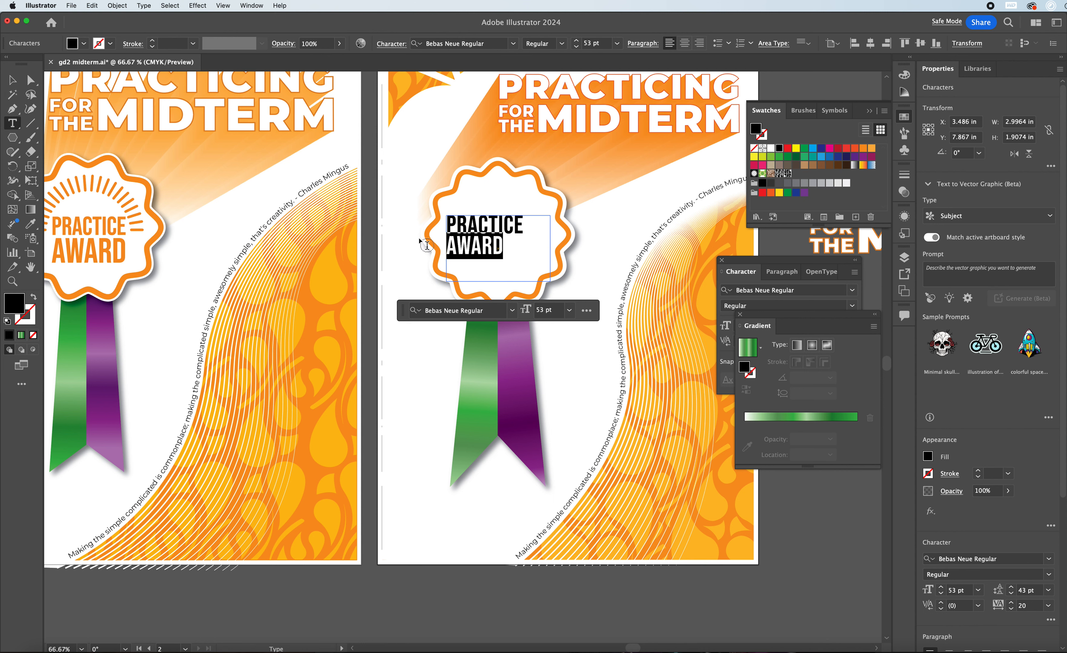
drag(790, 262, 797, 243)
click(746, 305)
click(747, 305)
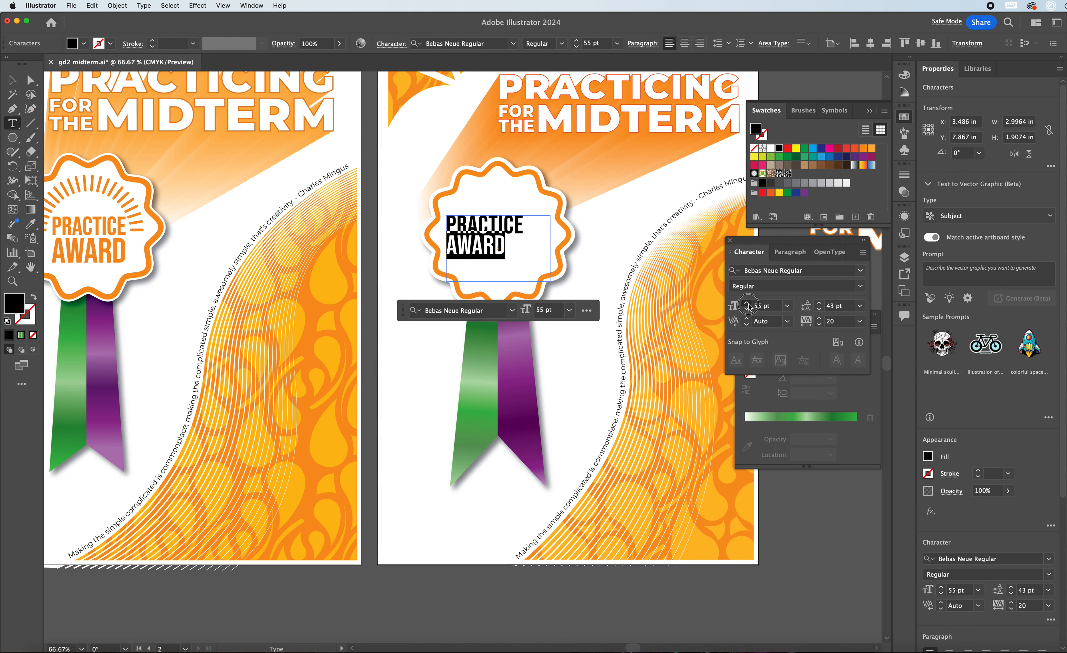
click(747, 305)
click(746, 305)
click(747, 305)
click(746, 305)
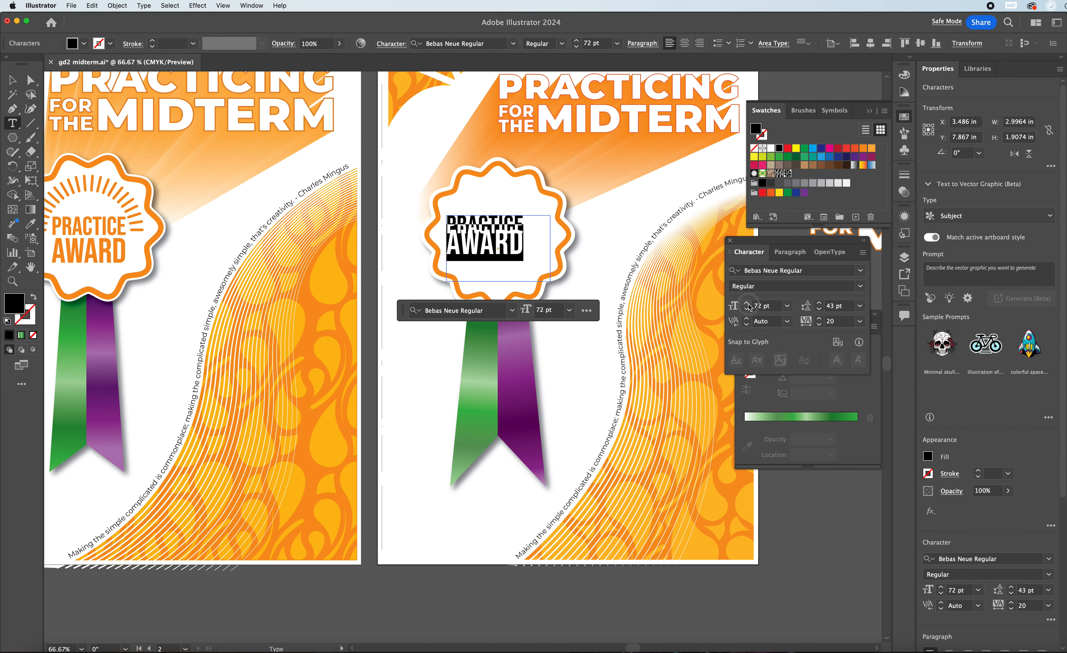
click(747, 305)
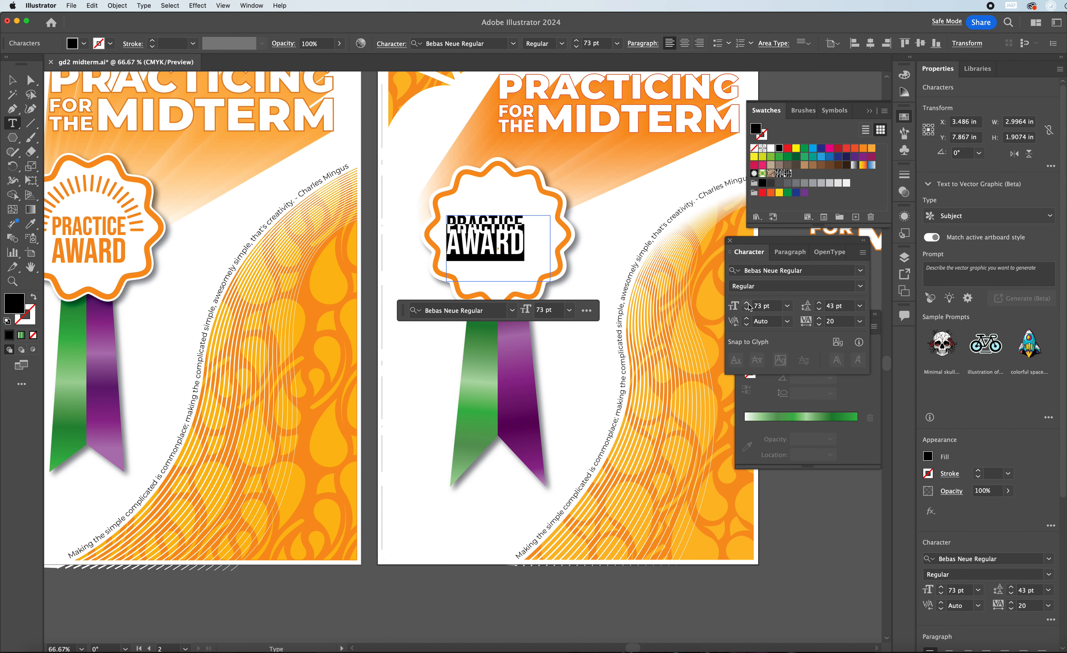
click(820, 305)
click(820, 305)
click(820, 305)
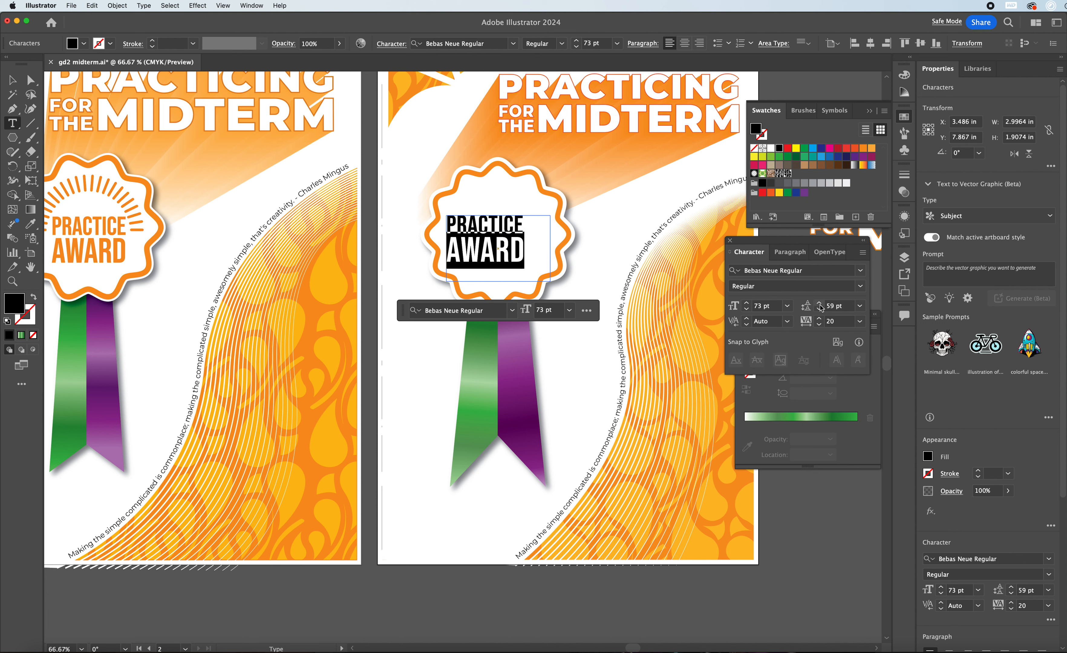
Step: Center the PRACTICE AWARD text in the badge and fill it with the orange swatch
click(12, 80)
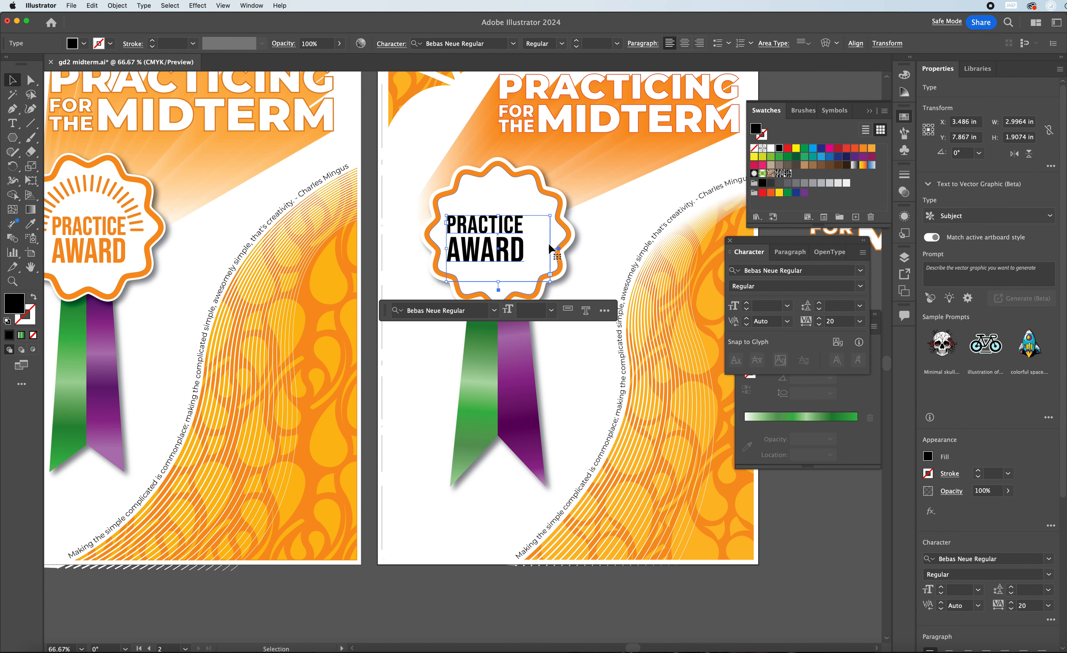
drag(492, 230, 504, 239)
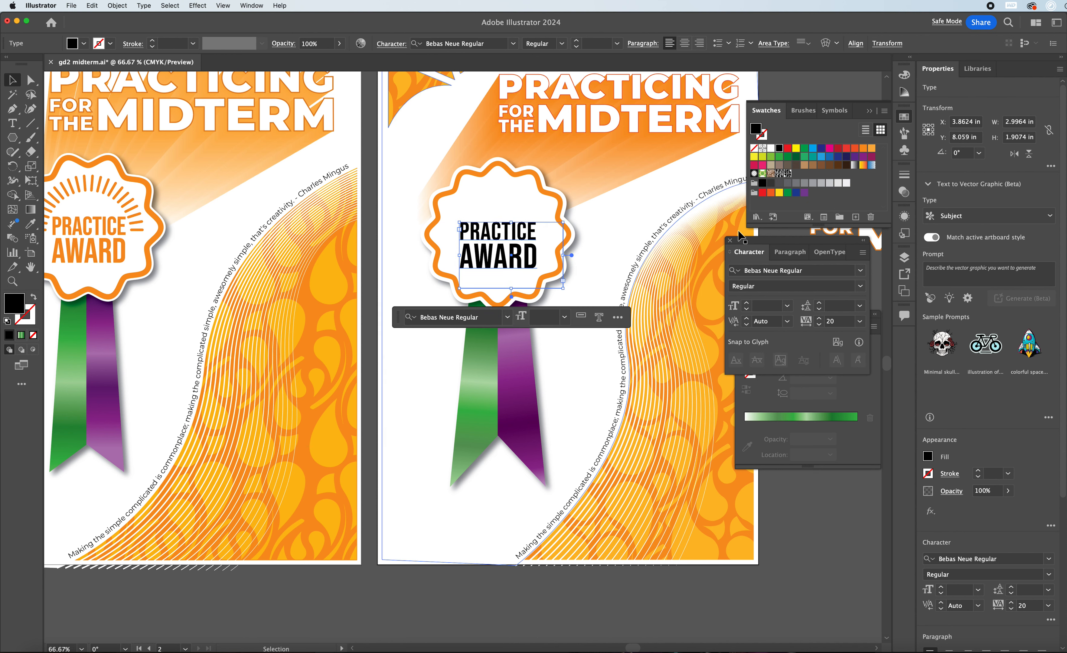
click(863, 148)
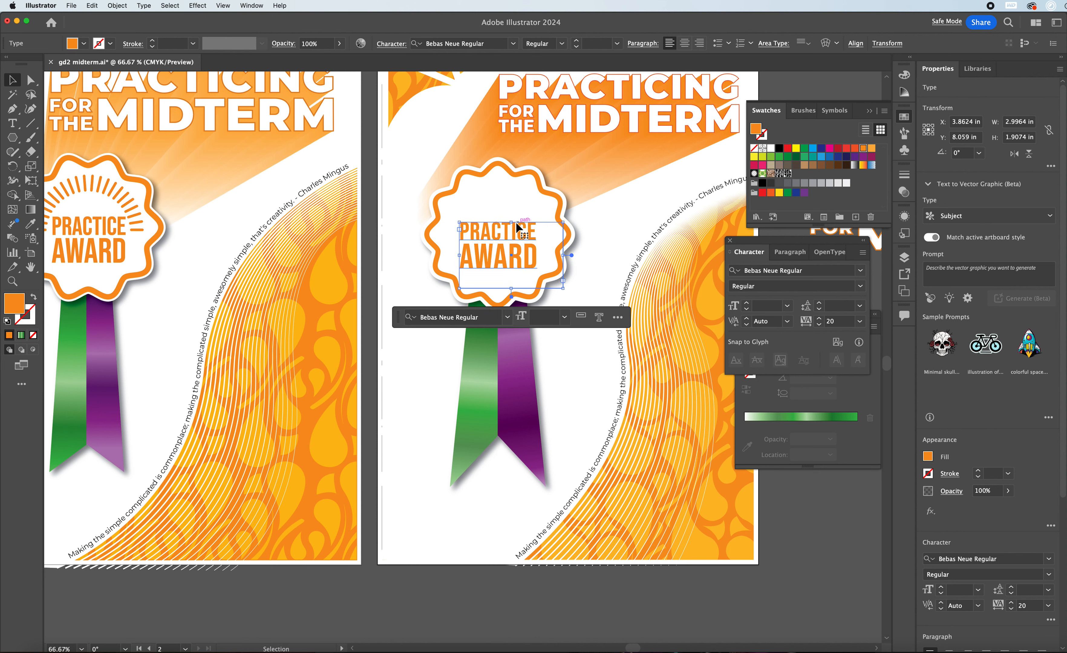
Step: Draw a vertical line about 2.83 in tall with the Pen tool in the empty area below the artboards, using an orange stroke
scroll(419, 253, left, 10)
click(488, 276)
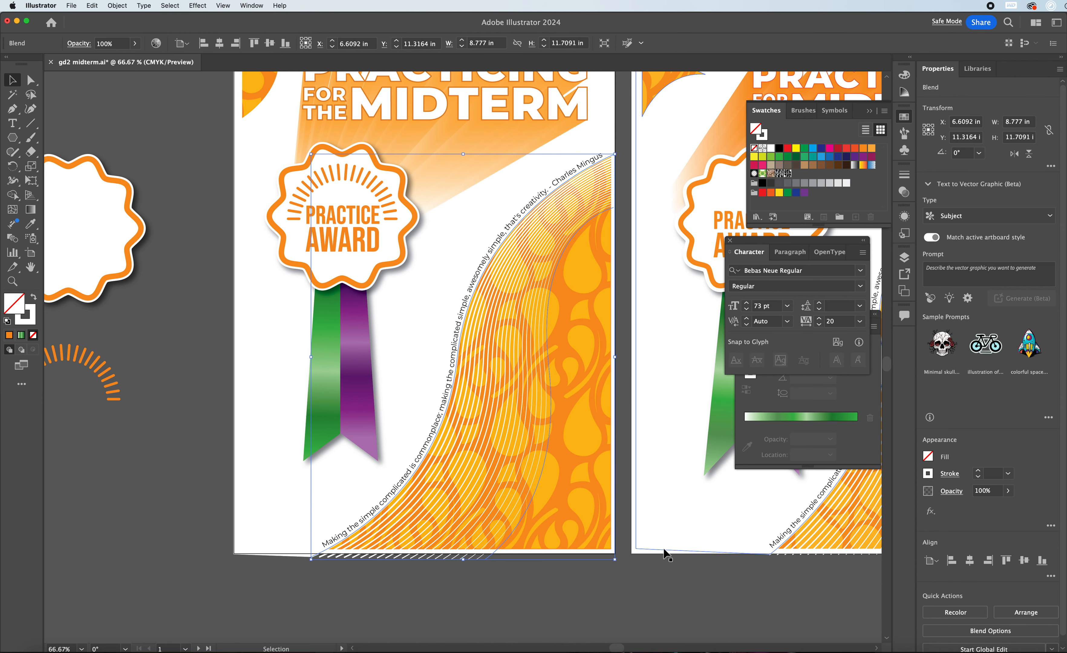
drag(619, 647, 645, 643)
scroll(303, 423, down, 10)
key(p)
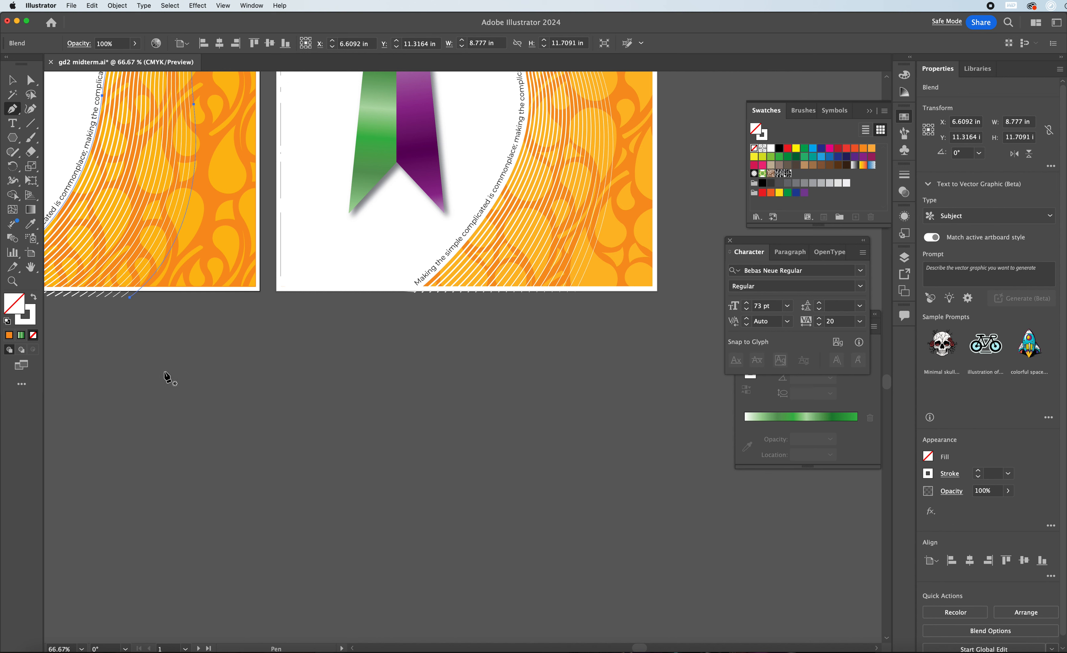
click(27, 327)
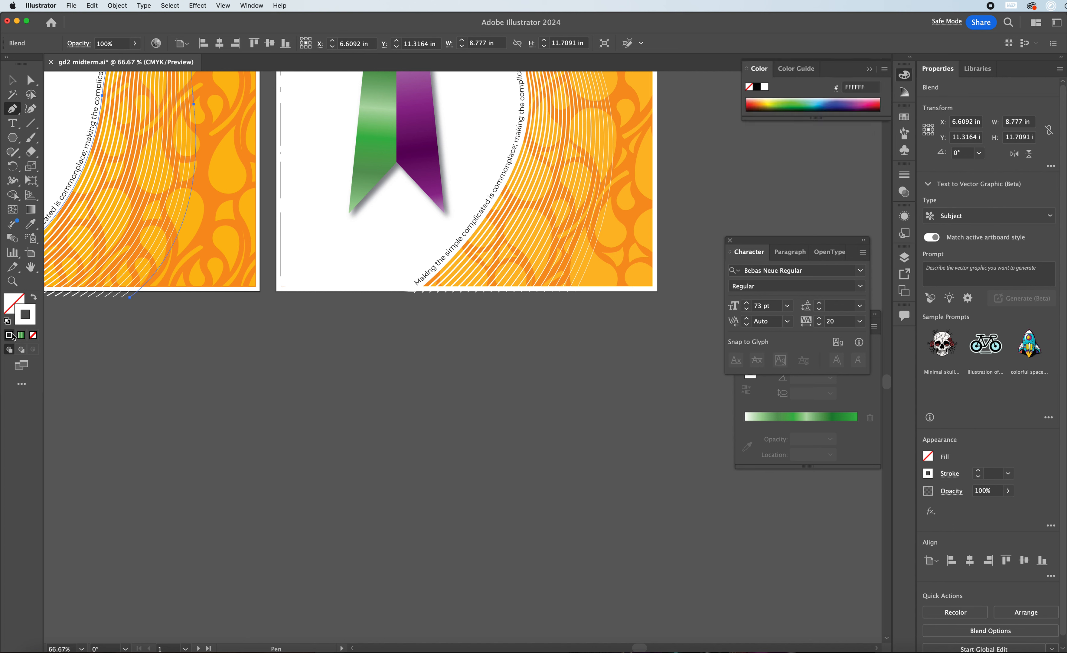
key(v)
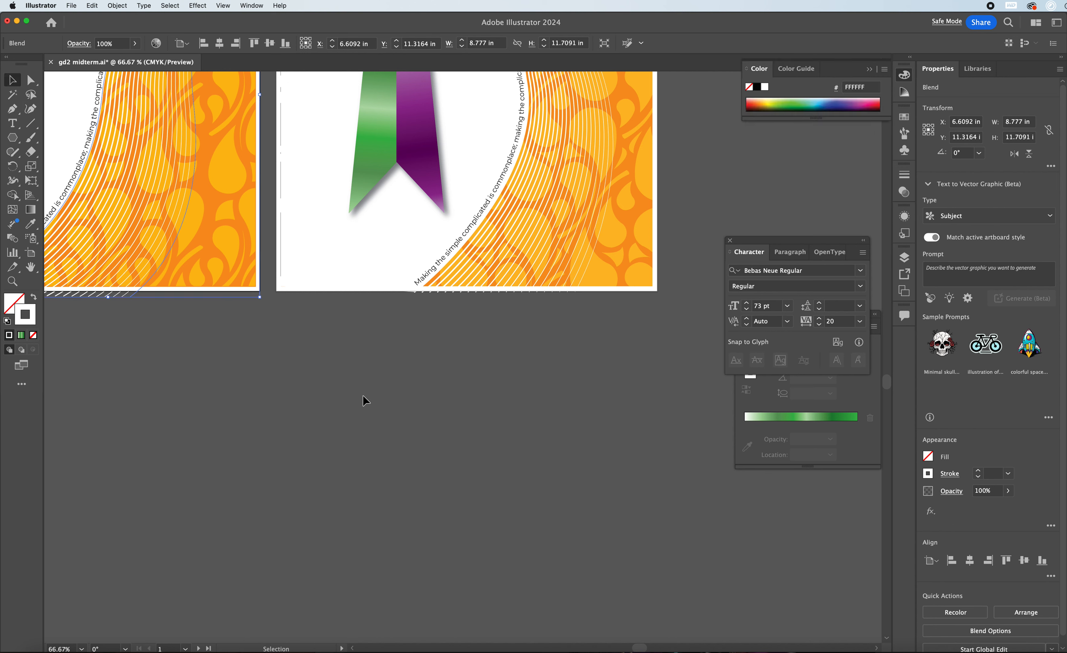
click(341, 336)
scroll(343, 334, up, 10)
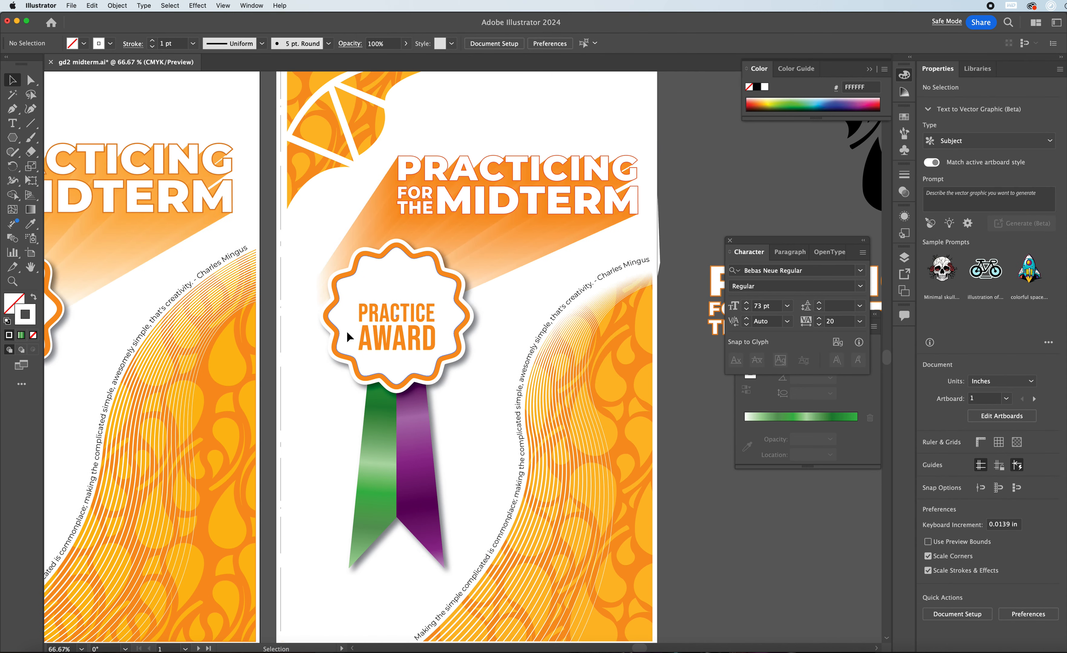
scroll(346, 330, down, 7)
scroll(347, 332, down, 5)
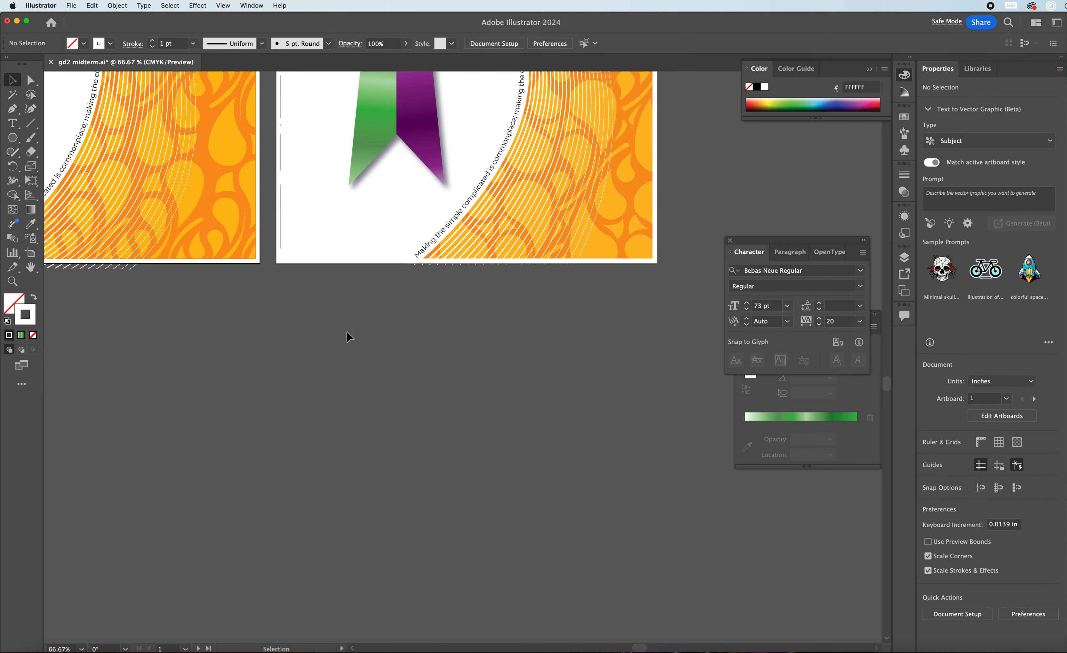
click(905, 118)
click(863, 148)
key(p)
click(266, 329)
click(265, 427)
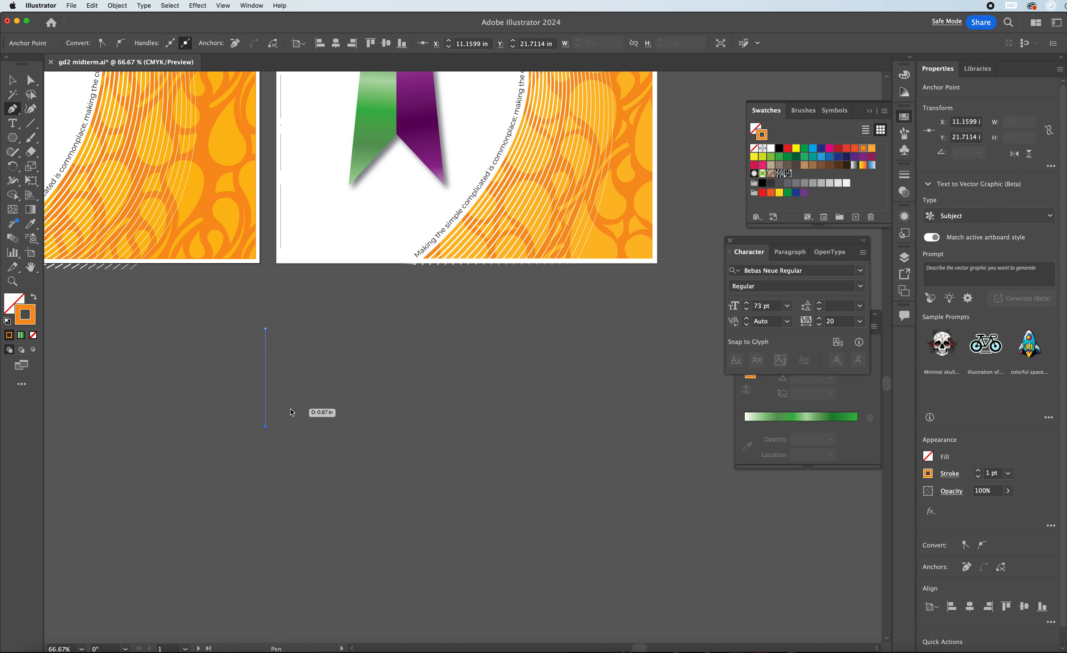
Step: Give the orange line a 5 pt stroke with a round cap and round corner
click(904, 179)
click(779, 185)
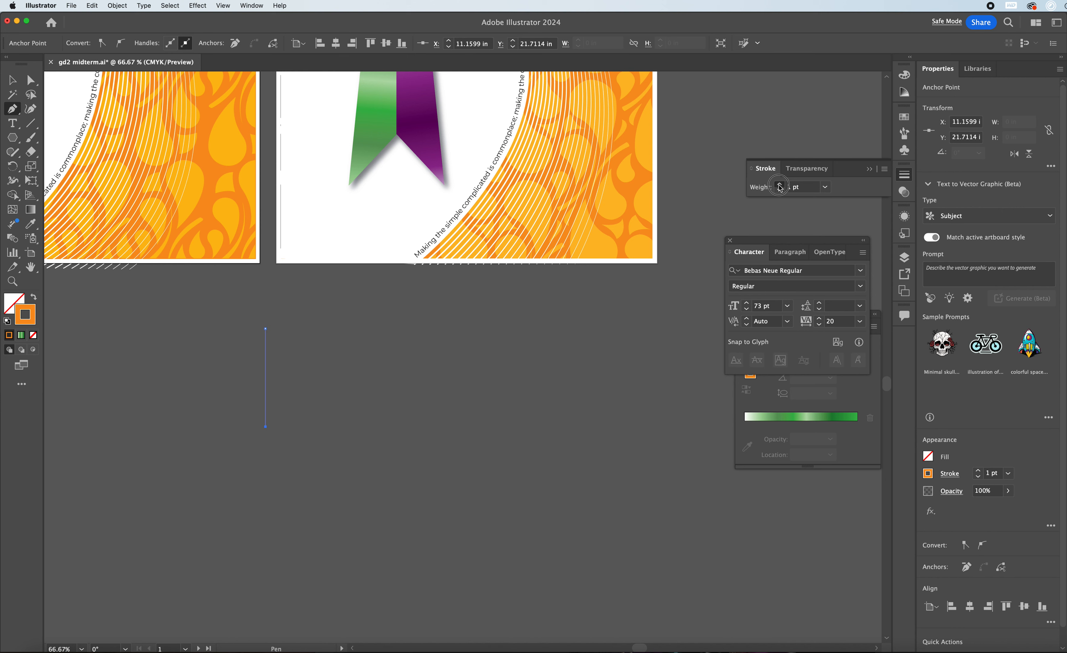
click(779, 185)
click(779, 185)
click(779, 185)
click(885, 169)
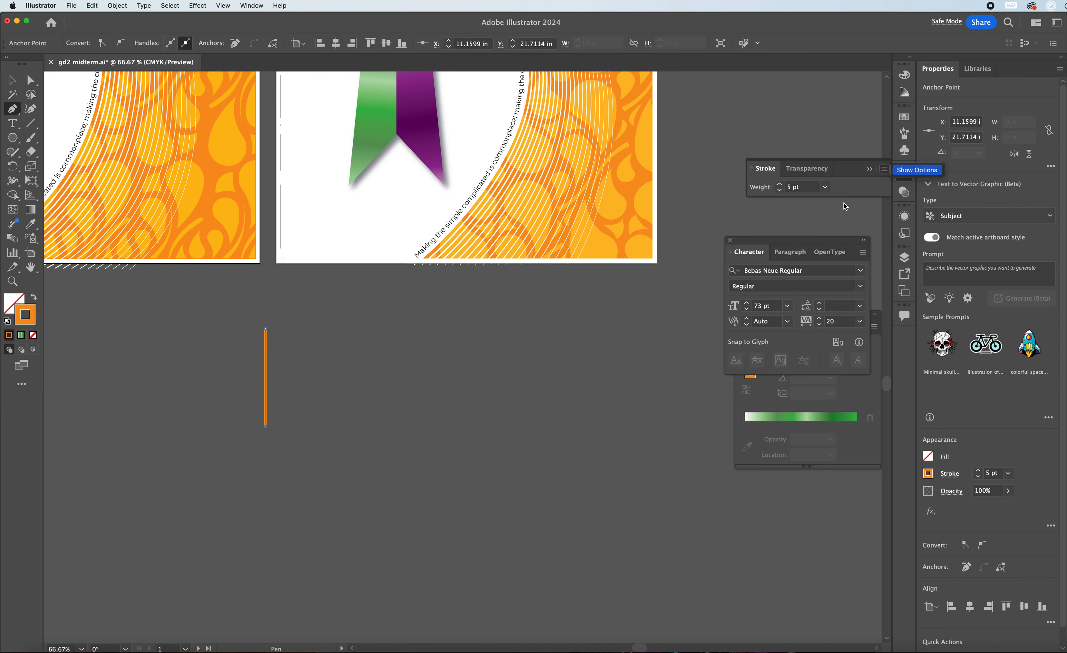
click(916, 171)
key(super+equal)
key(super+equal)
key(super+equal)
click(810, 202)
click(810, 219)
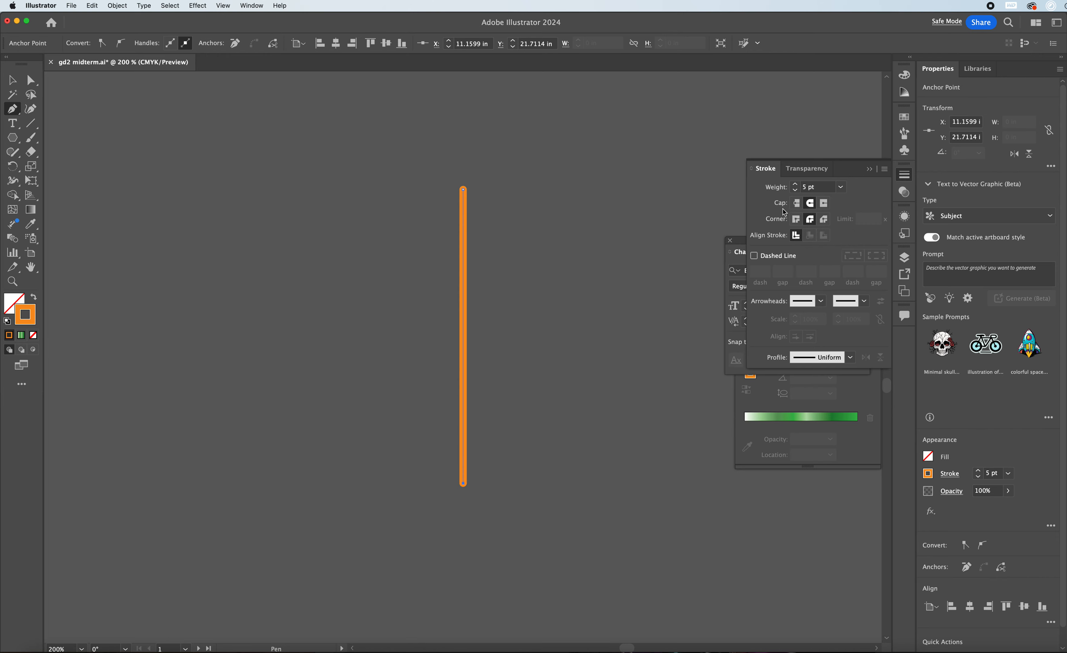
key(super+minus)
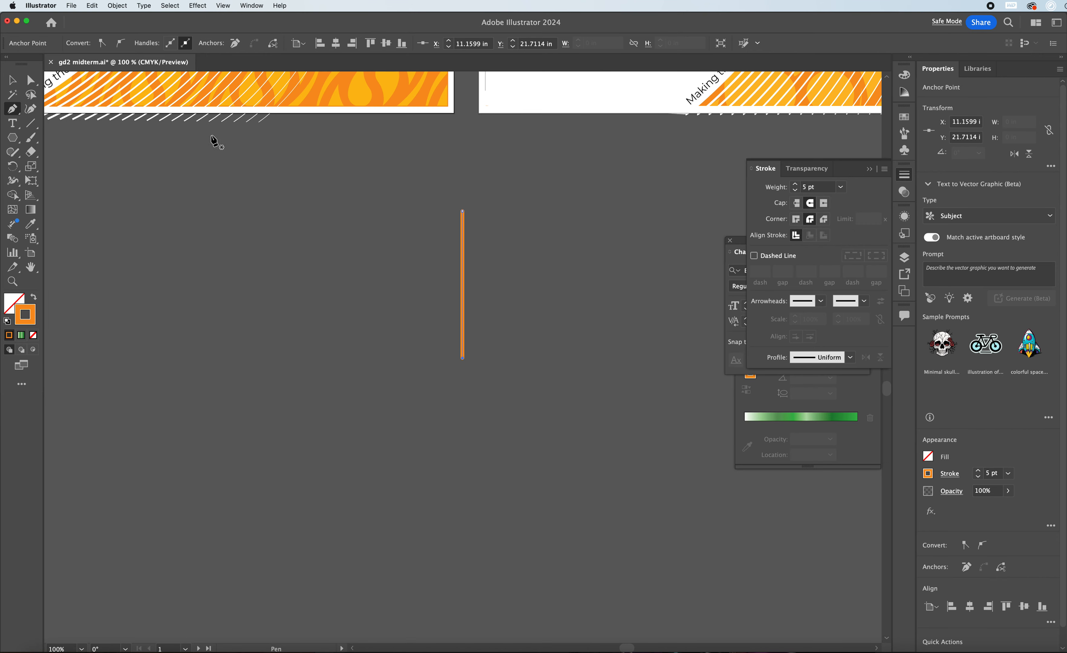
Step: Shift the orange line under the first artboard and duplicate it about 8.07 in to its right, selecting both lines
click(13, 80)
click(381, 198)
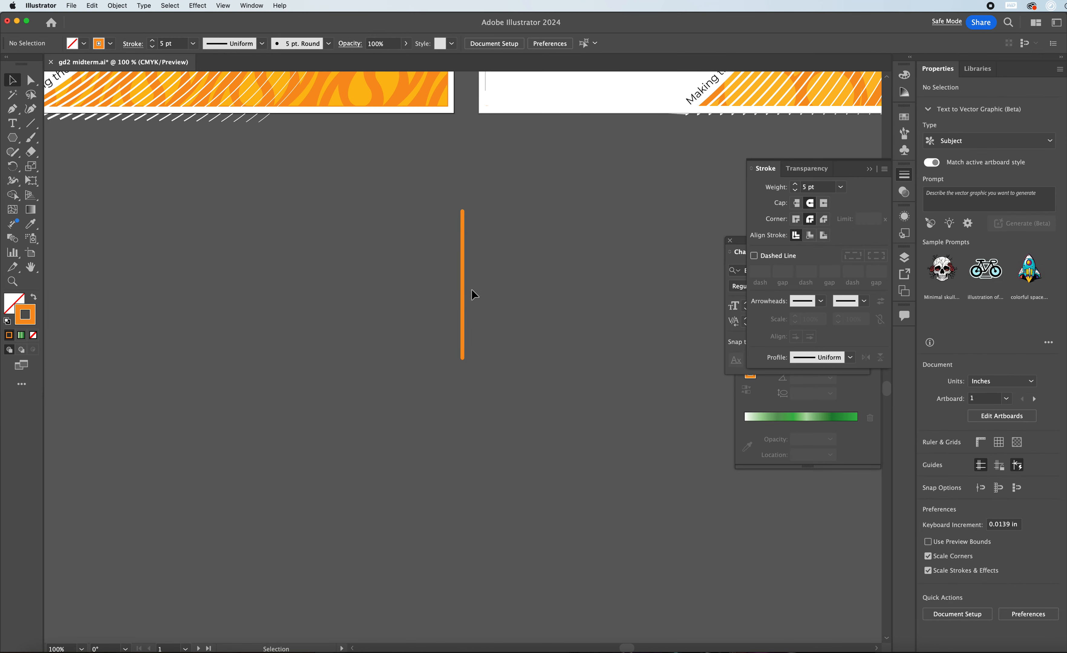
drag(463, 280, 181, 288)
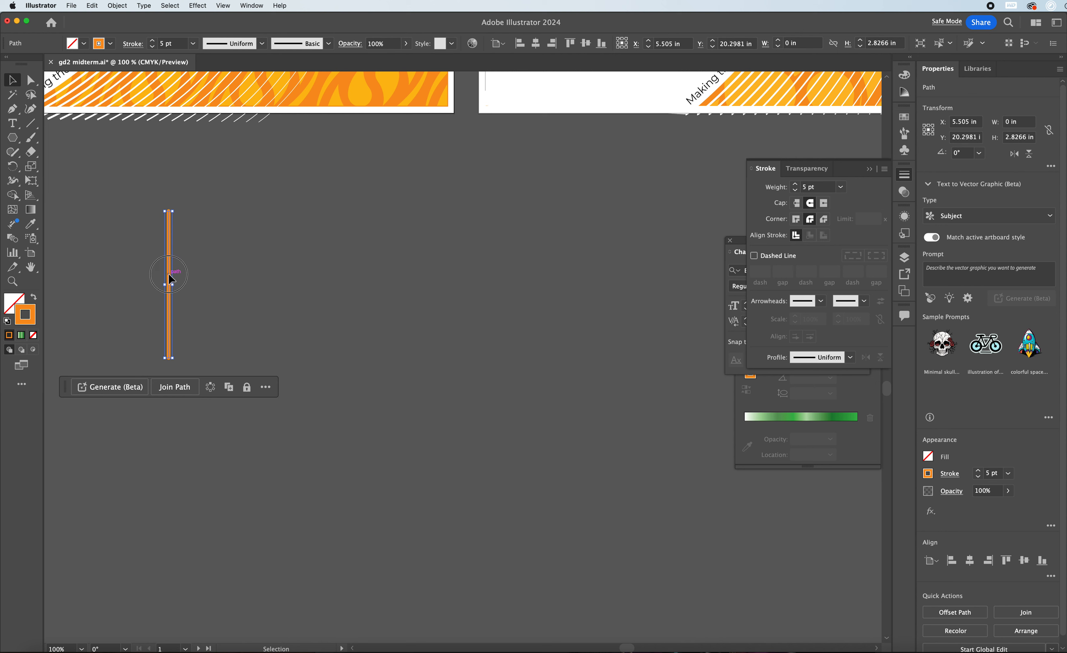
drag(170, 278, 590, 301)
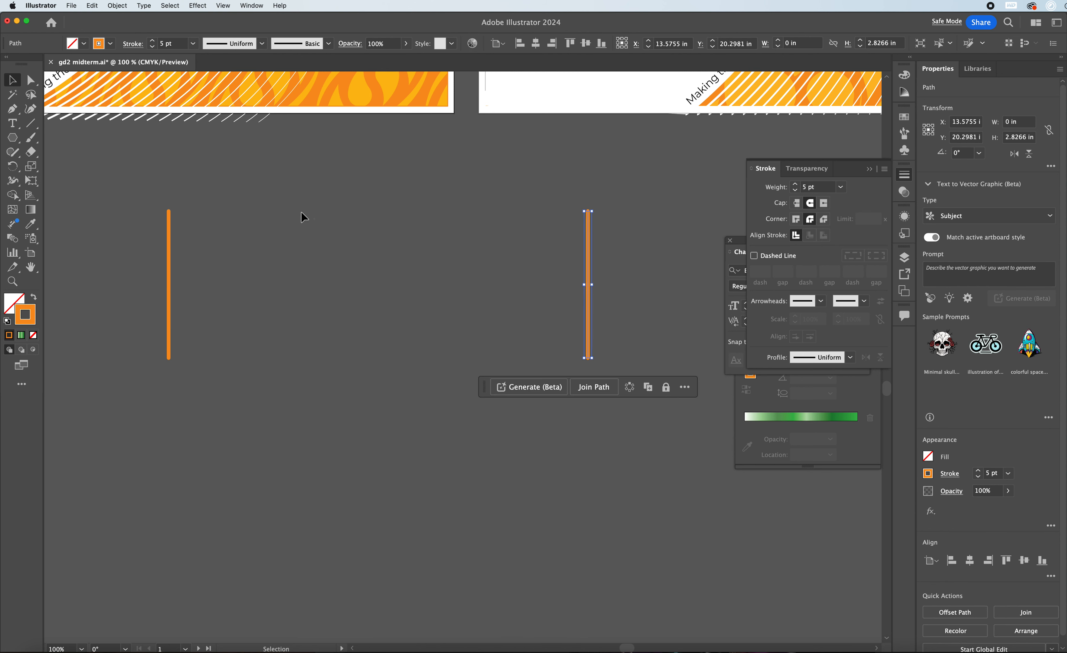
click(141, 193)
drag(140, 193, 604, 245)
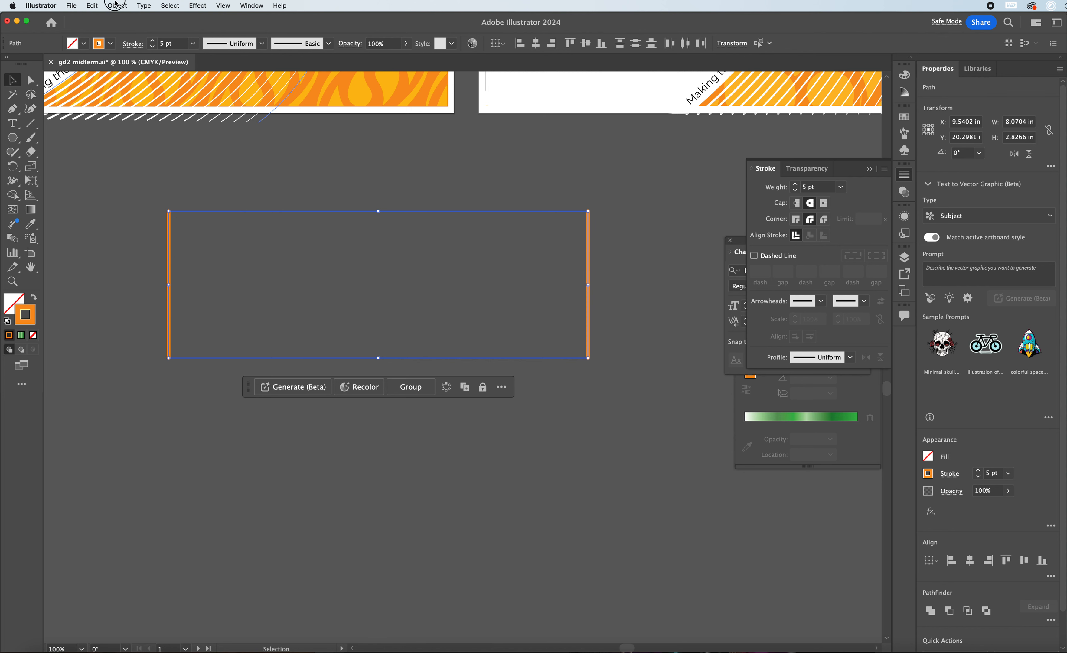
Step: Make a blend between the two vertical orange lines
click(116, 5)
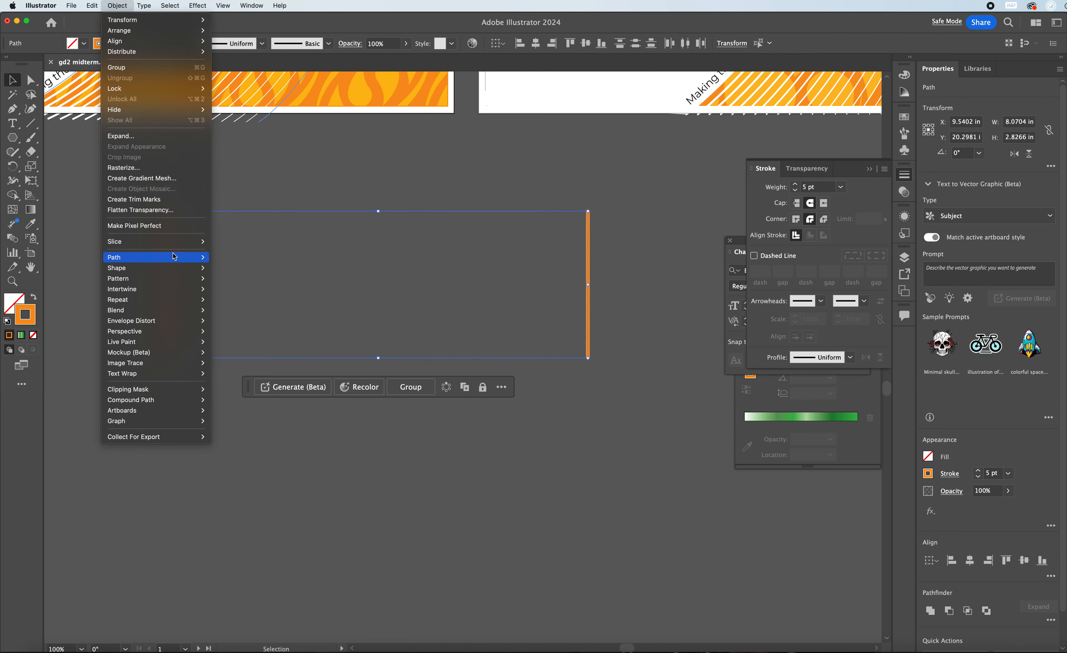
mouse_move(174, 257)
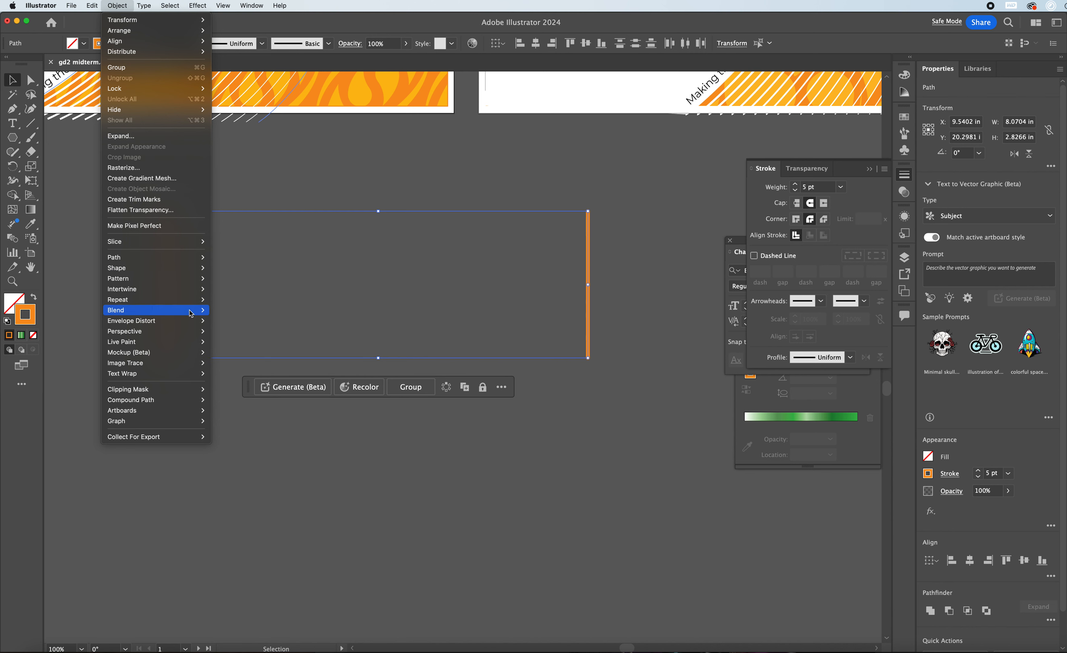
mouse_move(191, 311)
click(233, 312)
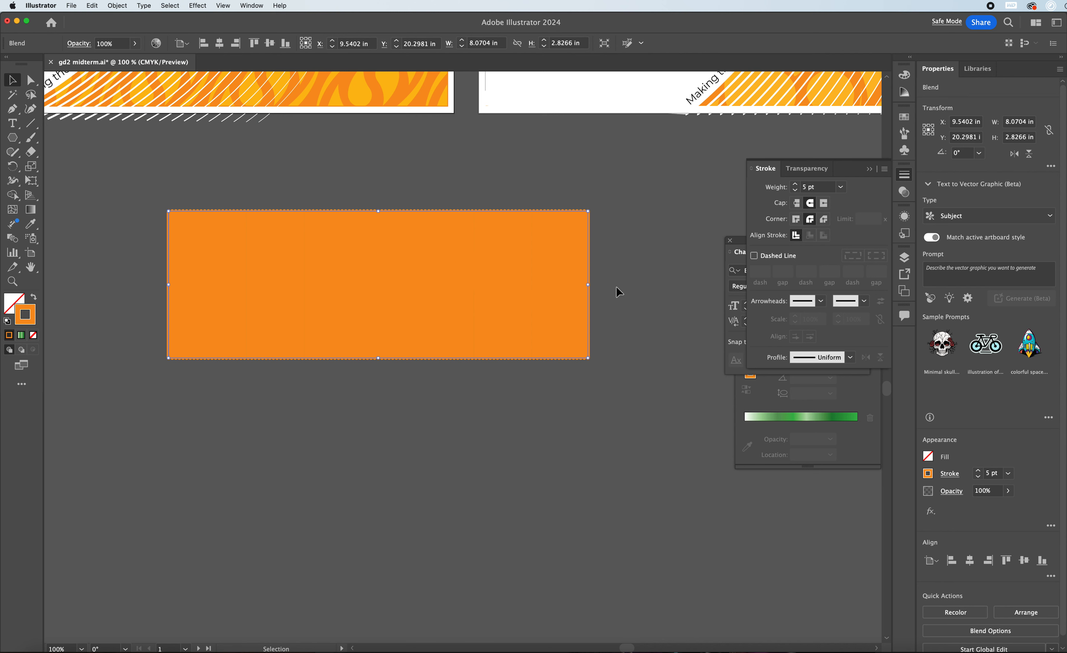
Step: Set the line blend's spacing to Specified Steps with a value of 25
double_click(15, 241)
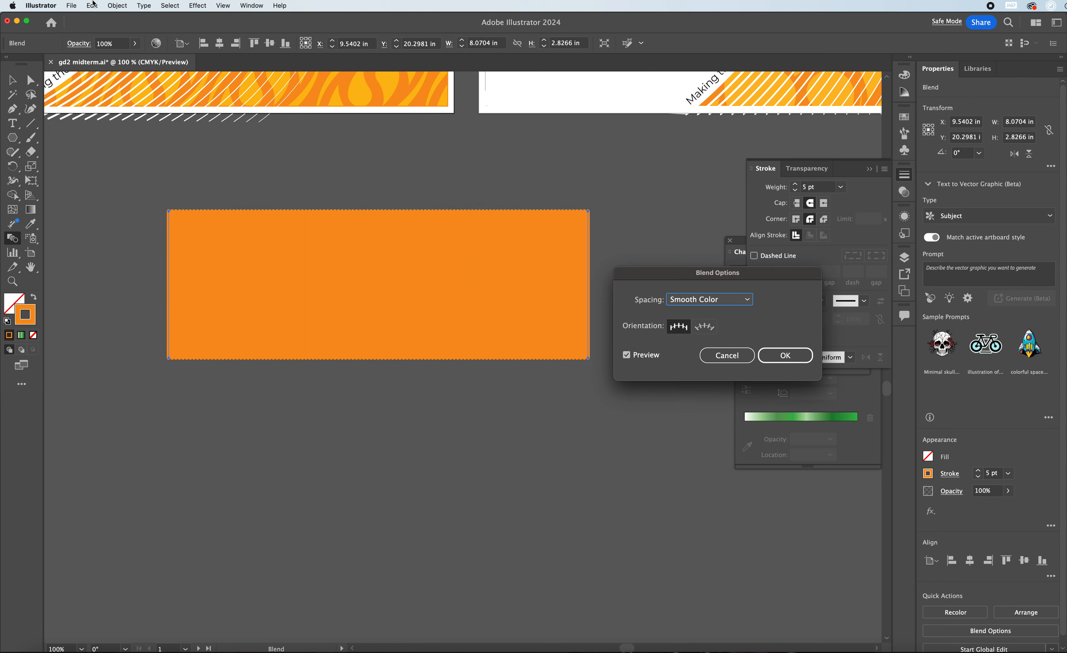
click(718, 299)
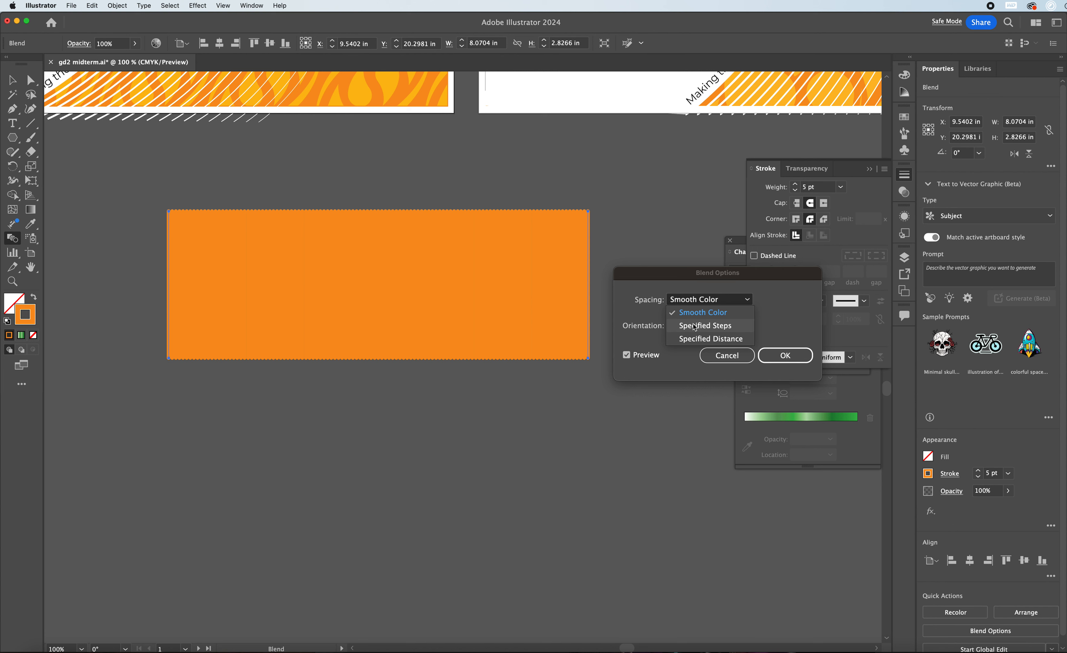
click(695, 326)
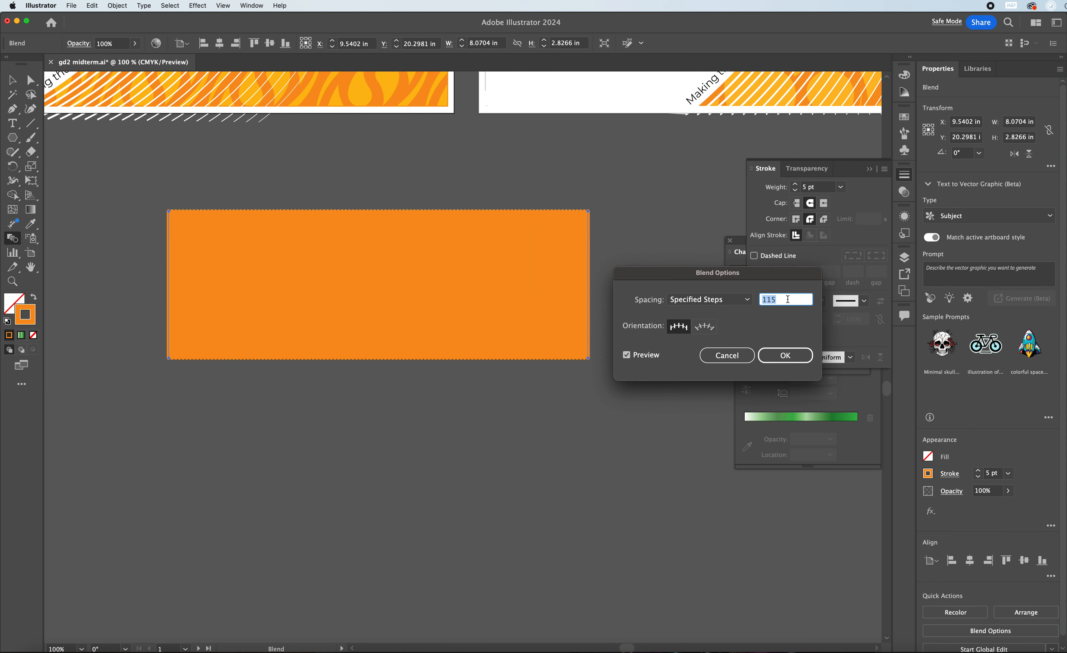
text(2)
click(634, 358)
click(634, 358)
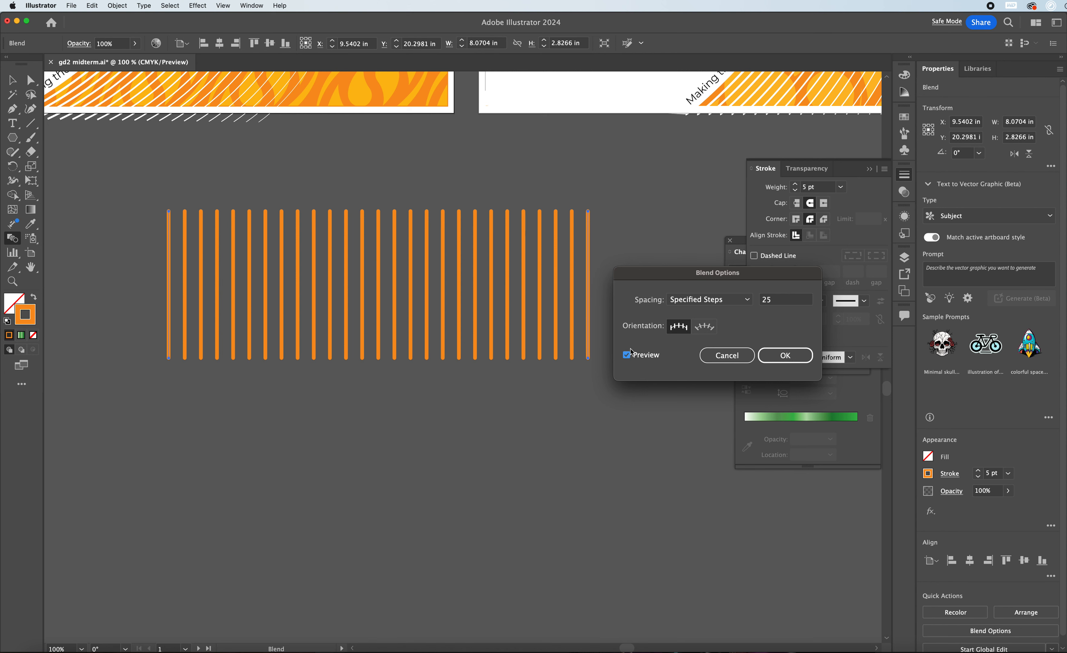
click(785, 355)
Step: Draw a circle below the blended lines, centre it under them and scale it to about 3.37 in across
scroll(444, 331, down, 3)
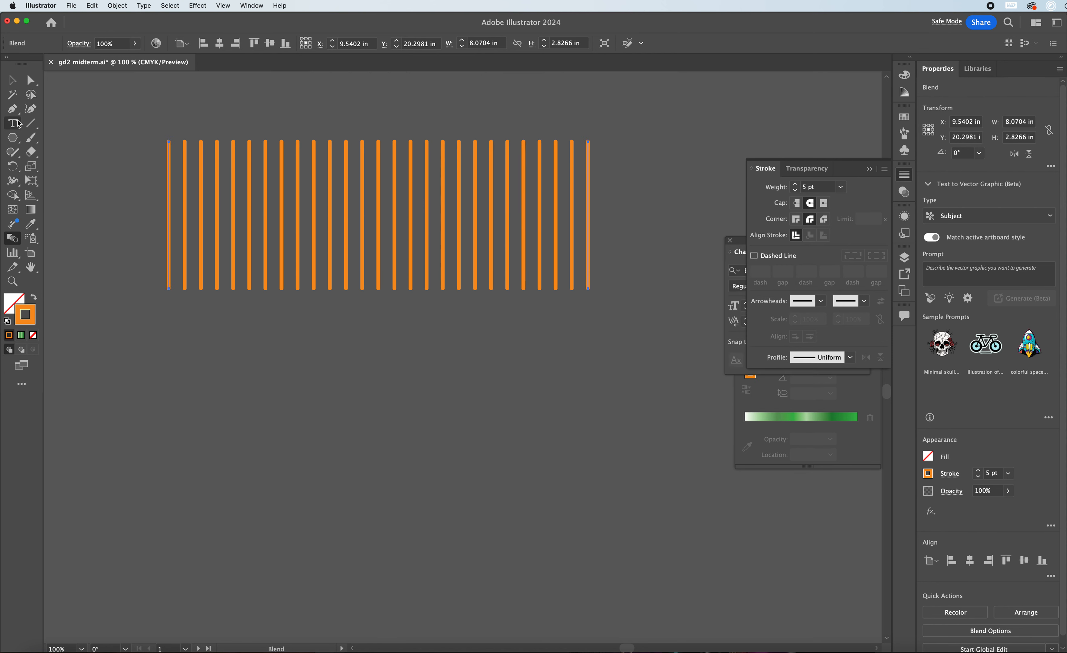
click(12, 109)
key(l)
drag(277, 321, 495, 539)
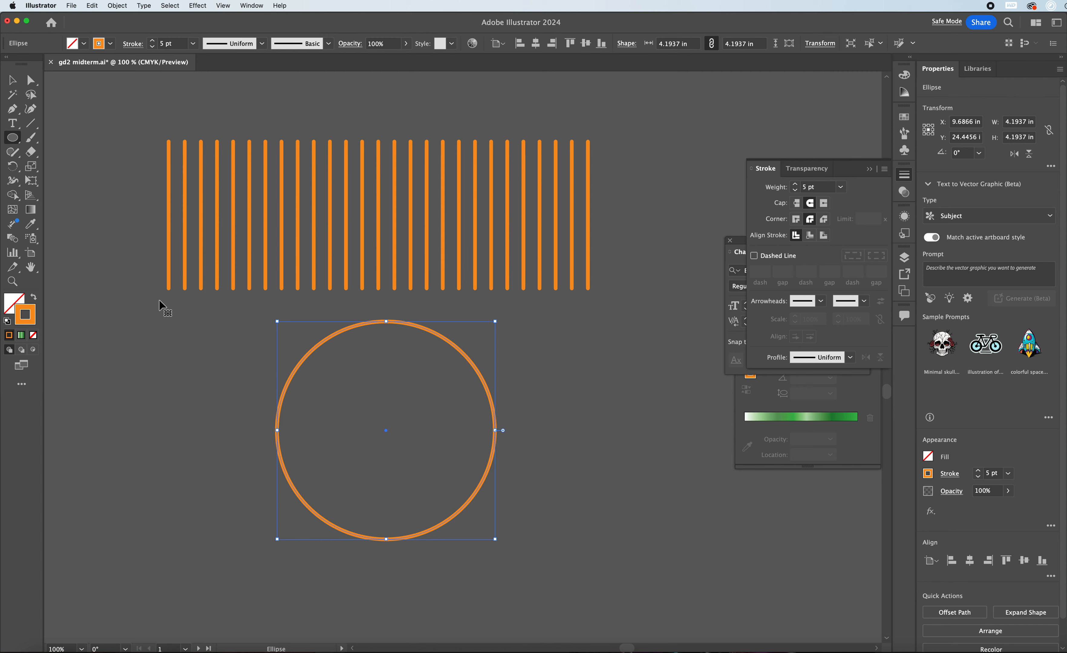
click(13, 80)
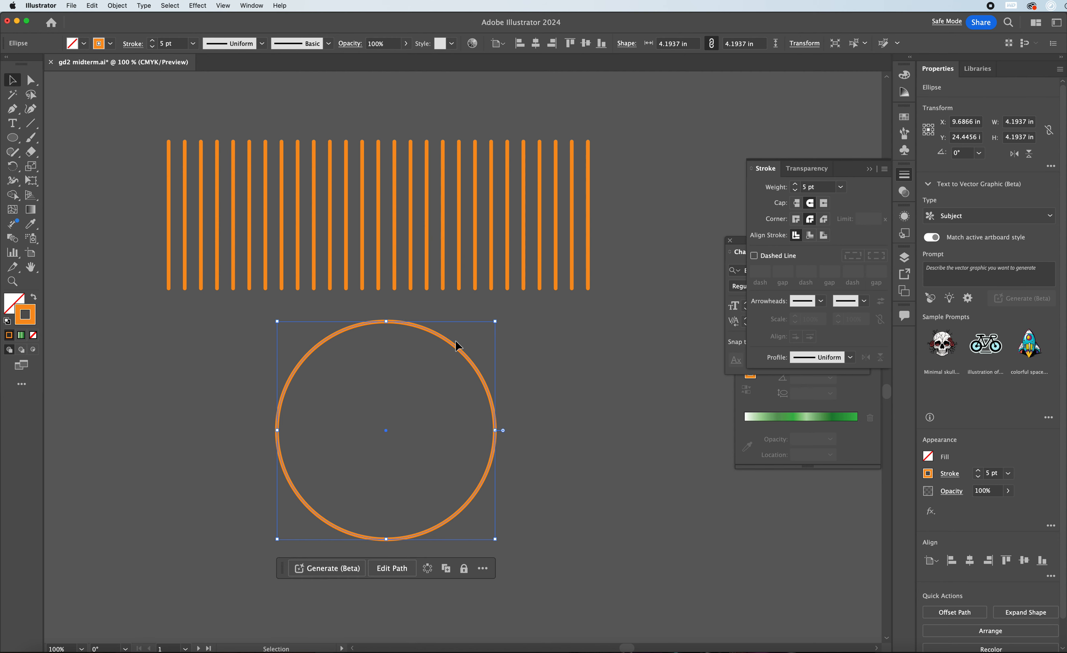
drag(457, 345, 445, 402)
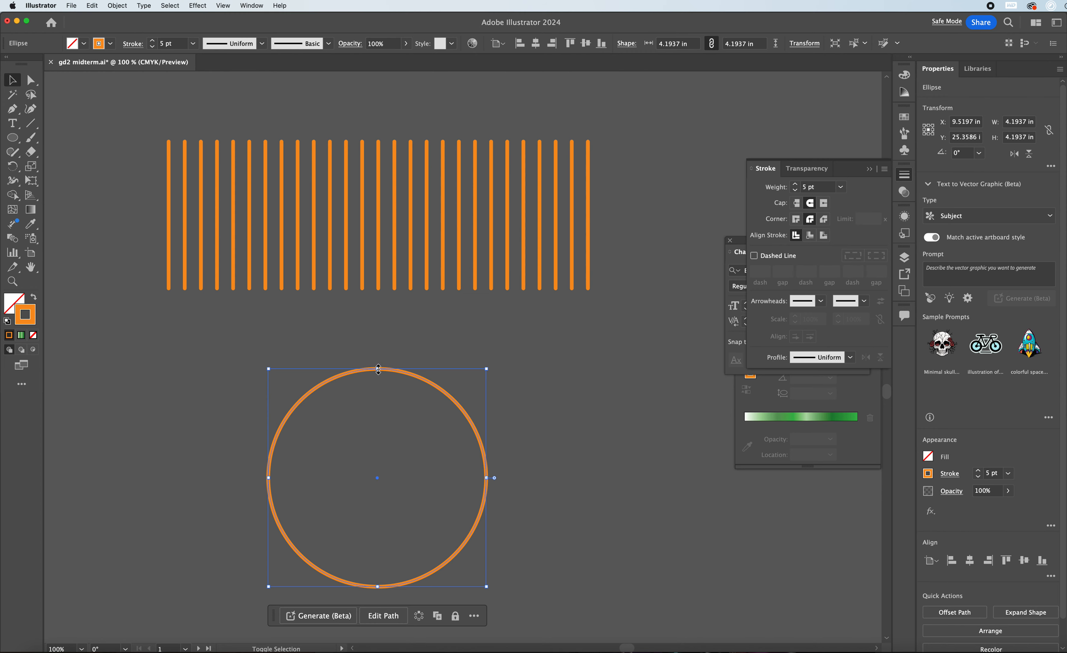
drag(377, 369, 379, 427)
scroll(342, 388, down, 3)
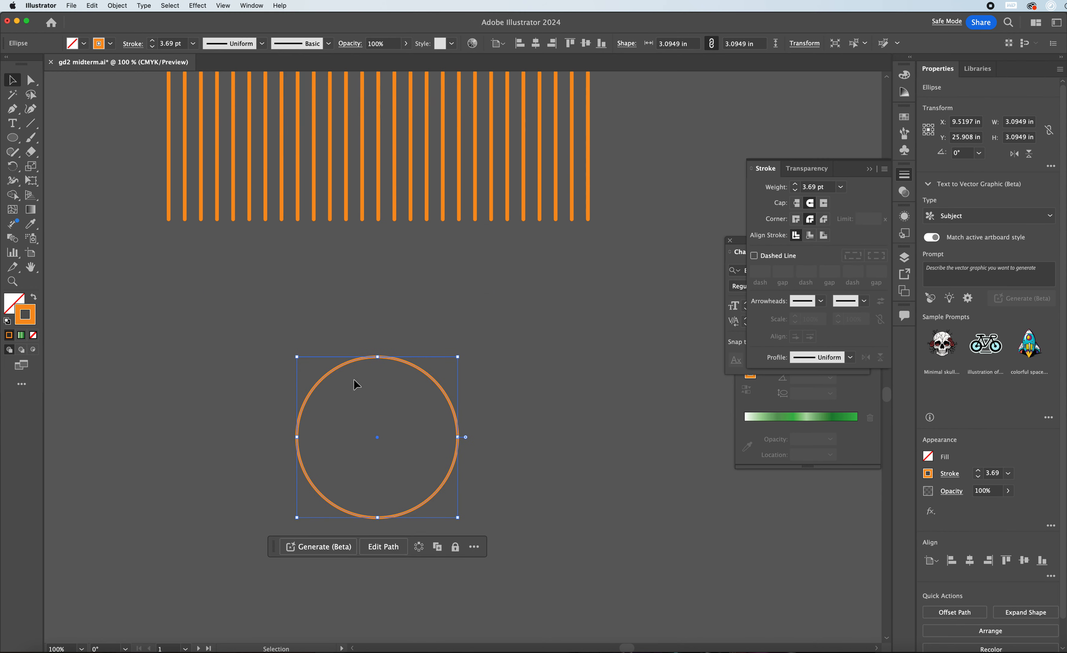
mouse_move(377, 357)
mouse_down()
mouse_move(374, 325)
mouse_move(377, 343)
mouse_up()
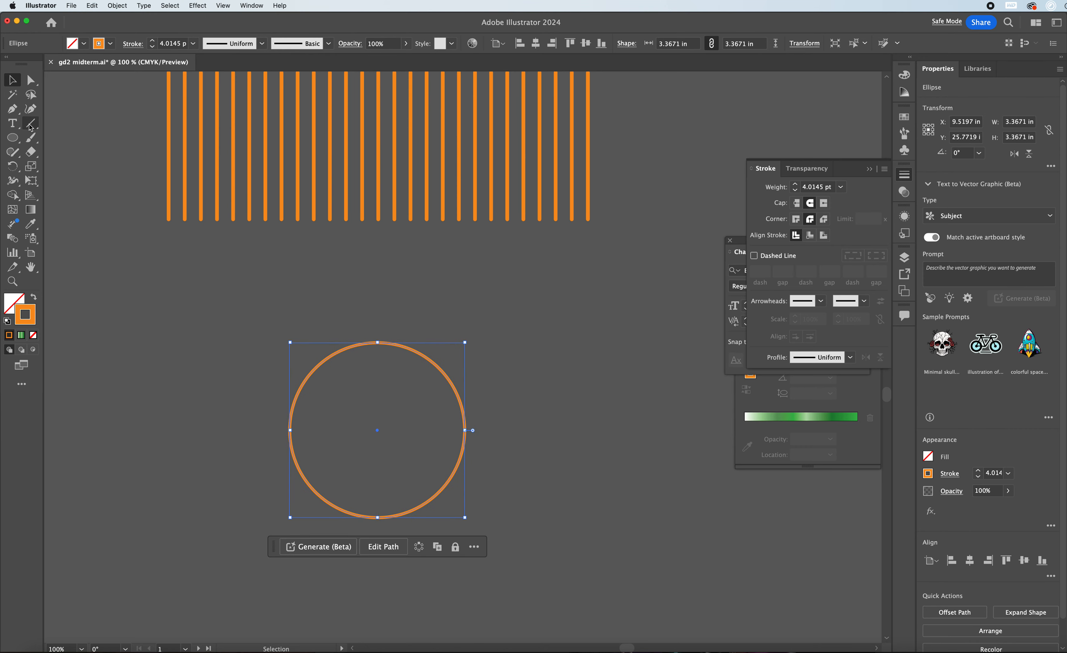
Step: Remove the circle's bottom anchor point to leave only the upper half arc, and select the arc
click(30, 80)
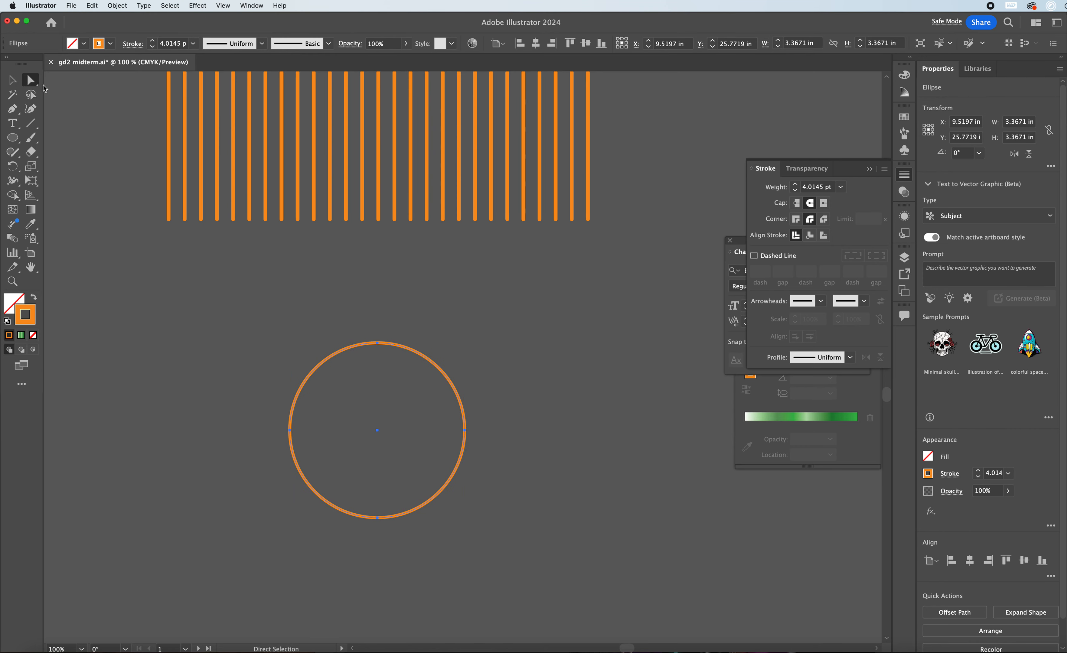
click(377, 518)
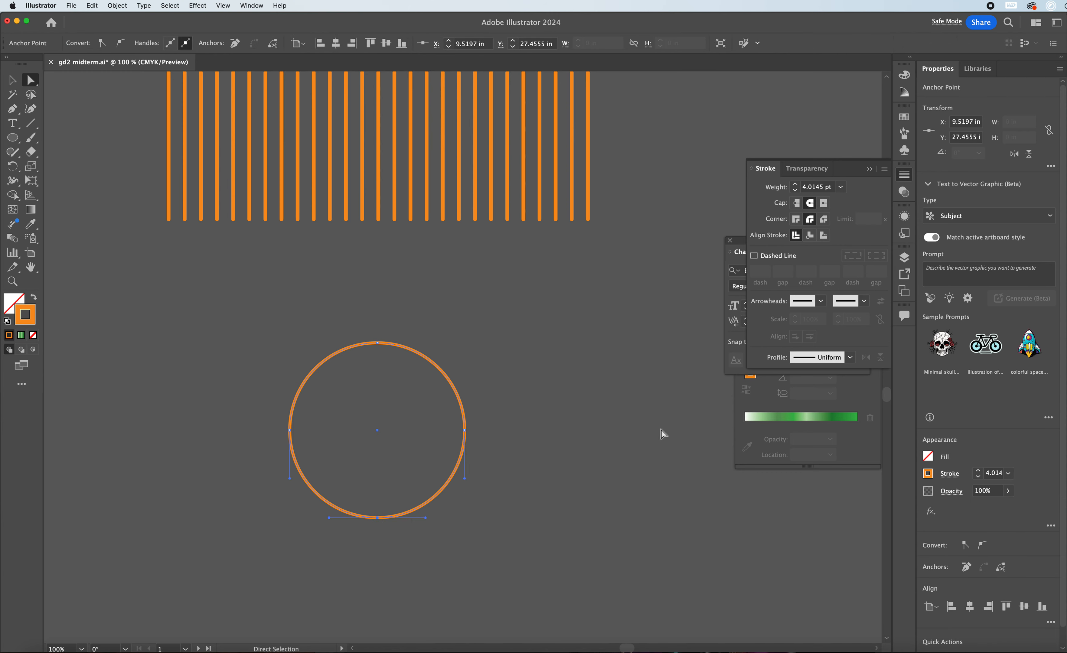
key(Delete)
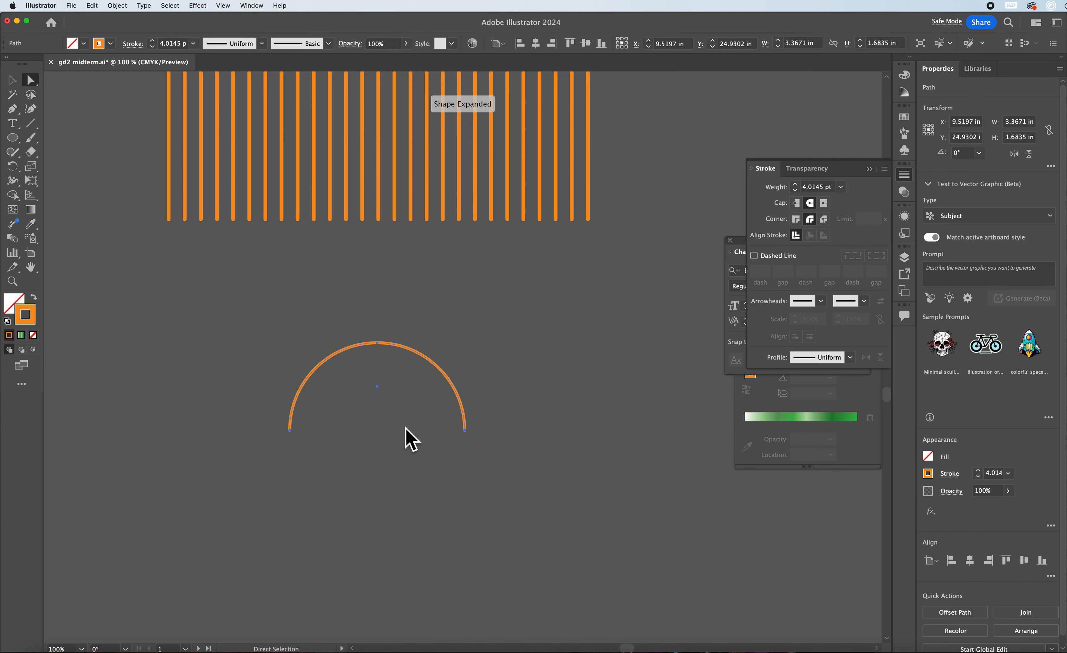
click(12, 81)
click(250, 286)
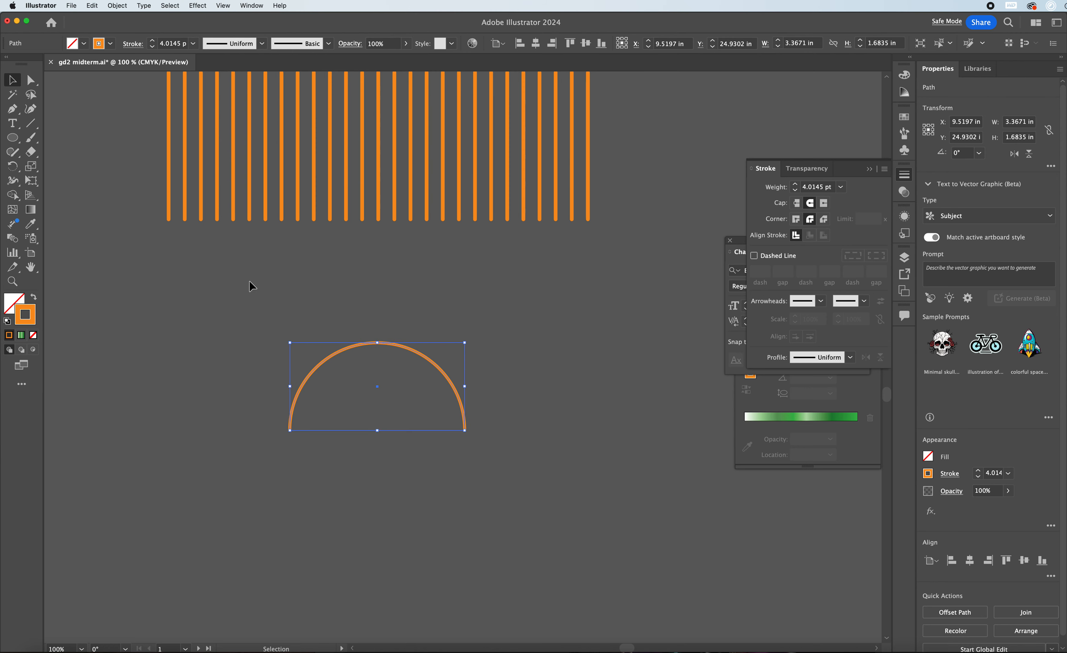
click(370, 345)
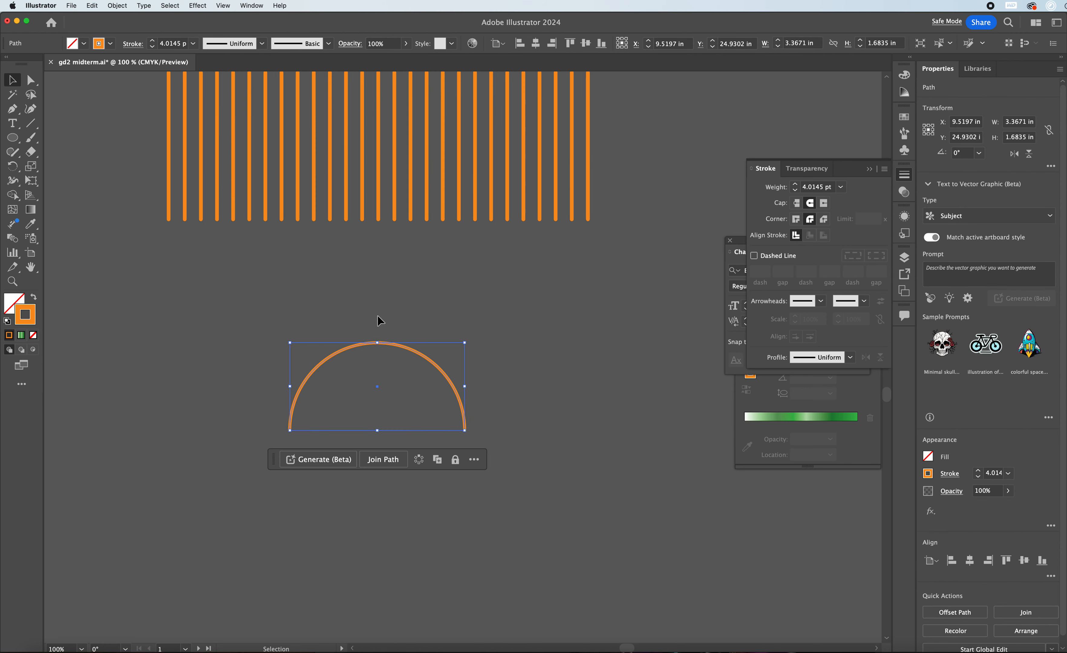
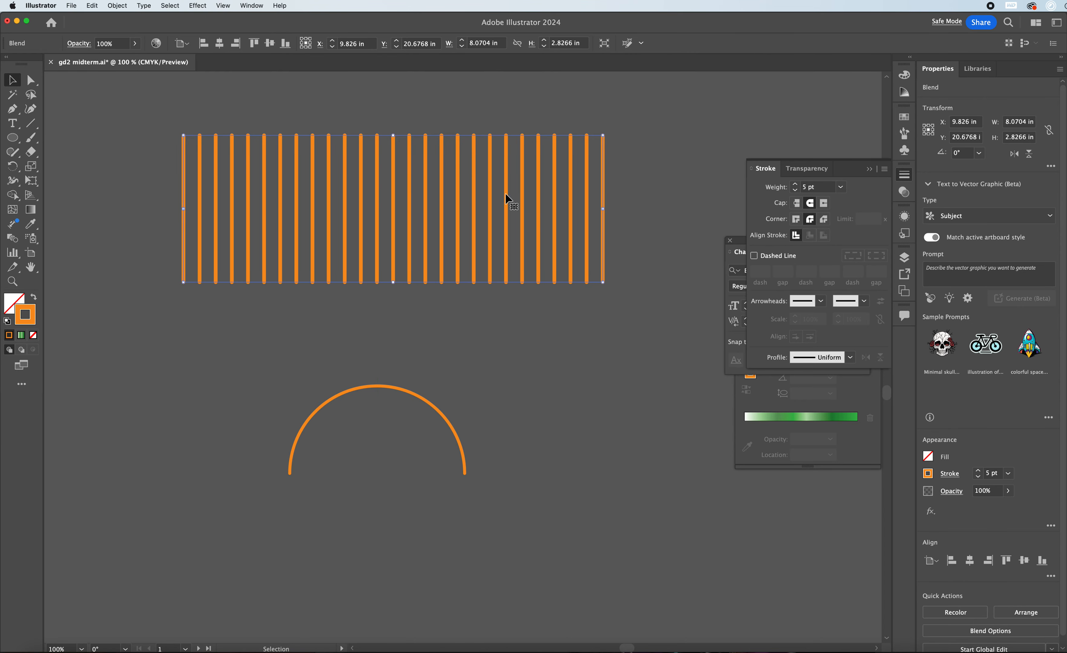
Step: Shift the arc slightly right, select it with the line blend, and replace the blend's spine with the arc
drag(400, 391, 412, 390)
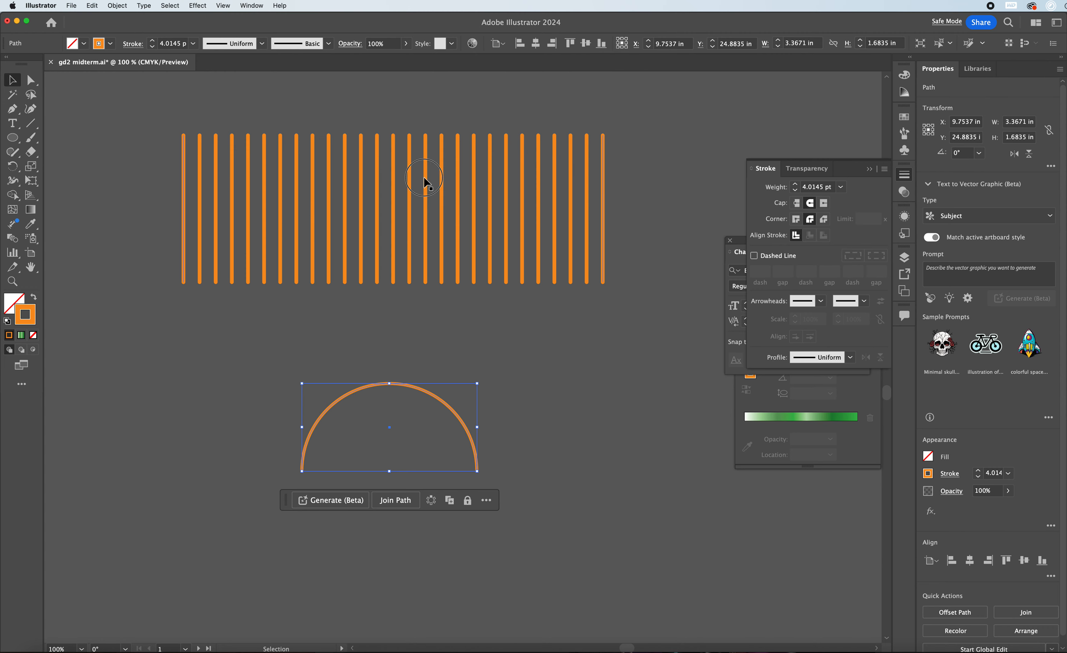
drag(286, 102, 464, 483)
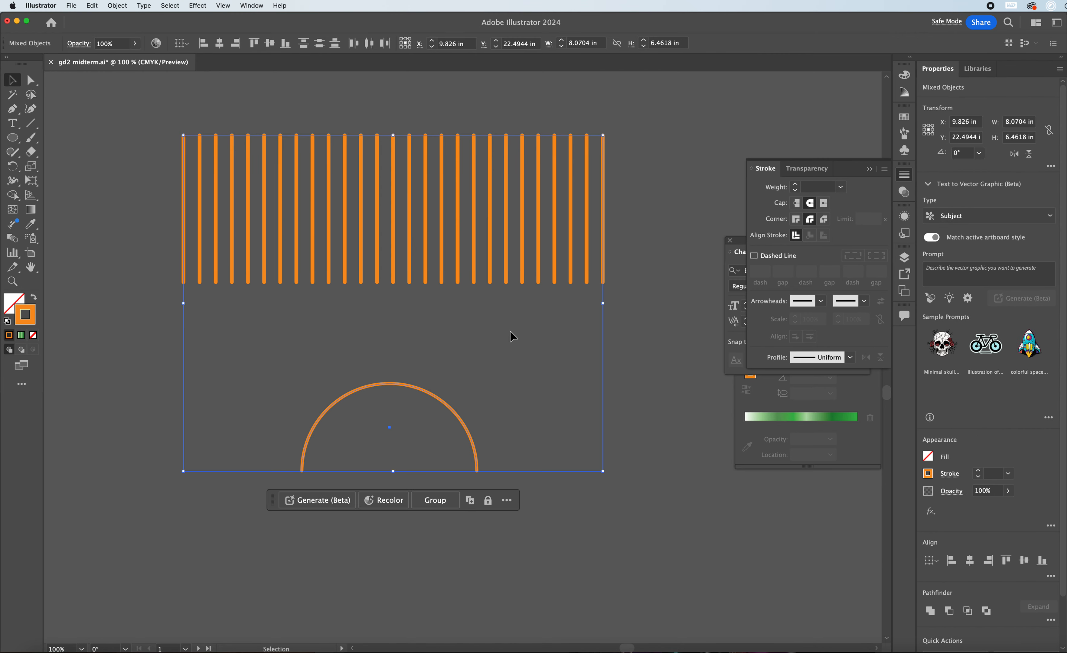
click(117, 5)
click(272, 365)
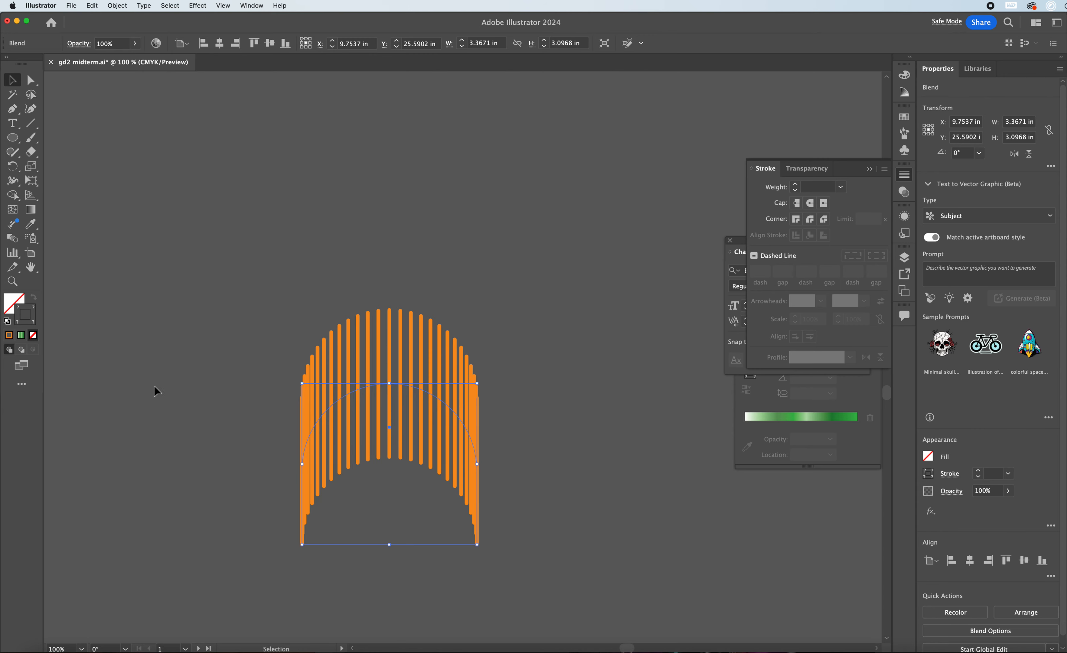
Step: Change the blend's orientation to Align to Path so the lines fan out as rays
click(15, 240)
double_click(15, 240)
drag(667, 278, 372, 165)
click(407, 217)
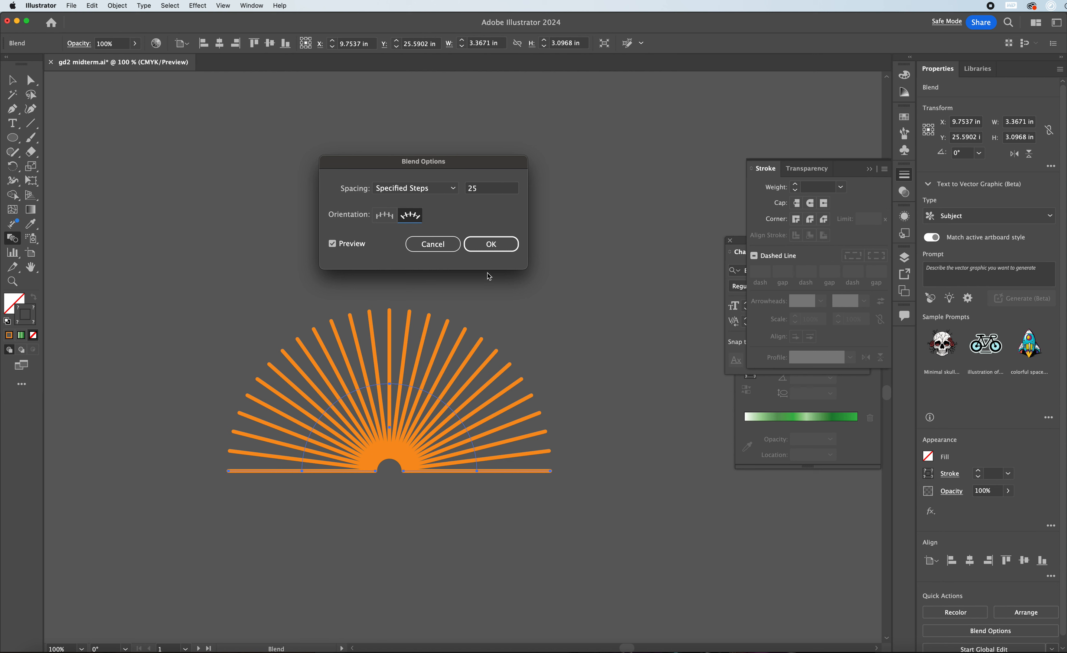
click(491, 248)
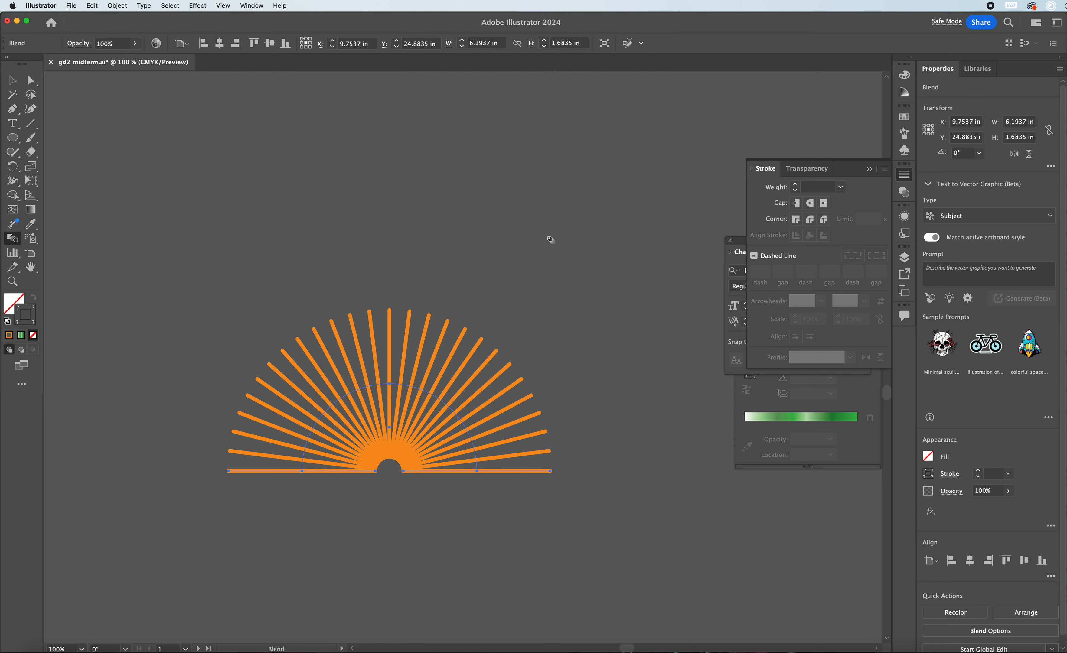
Step: Move the fan of rays up and slightly right, just under the gap between the first two artboards
click(12, 80)
click(319, 210)
drag(393, 278, 390, 151)
scroll(335, 271, up, 5)
scroll(334, 297, up, 10)
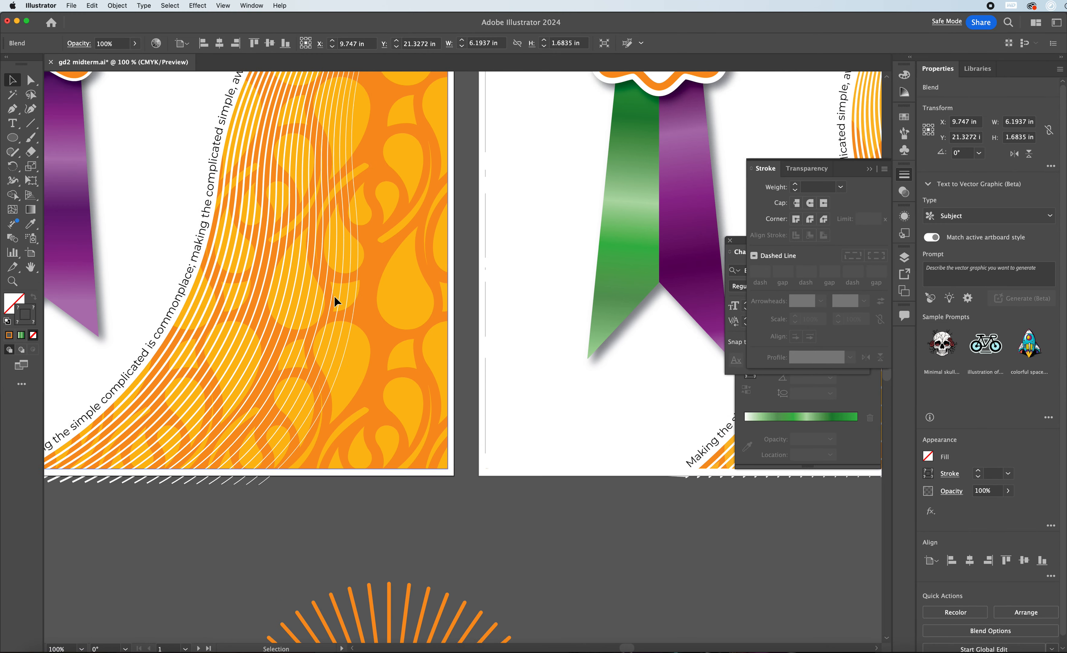
scroll(335, 291, down, 8)
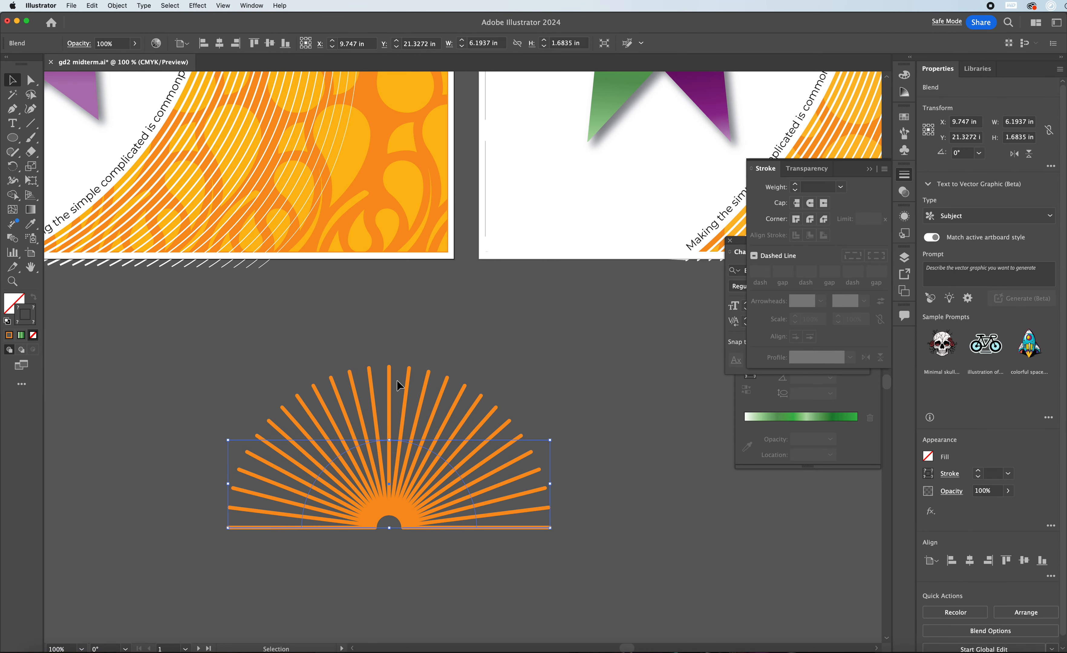
drag(375, 405, 422, 372)
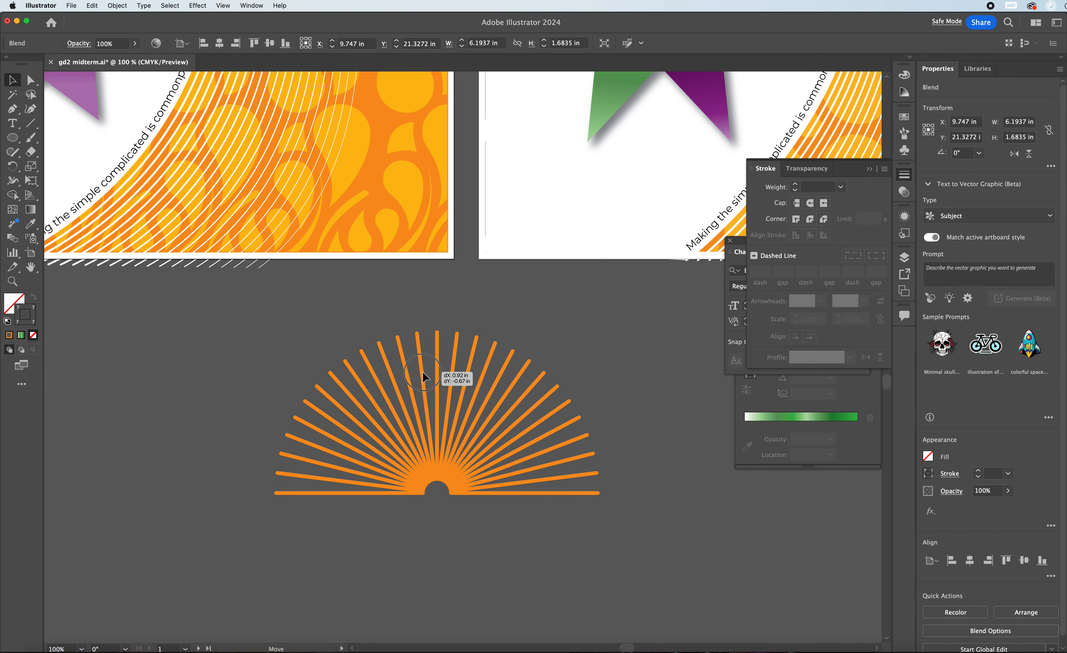
Step: Draw a circle about 4.82 in across outward from the centre of the ray fan
scroll(521, 352, up, 3)
scroll(521, 352, up, 15)
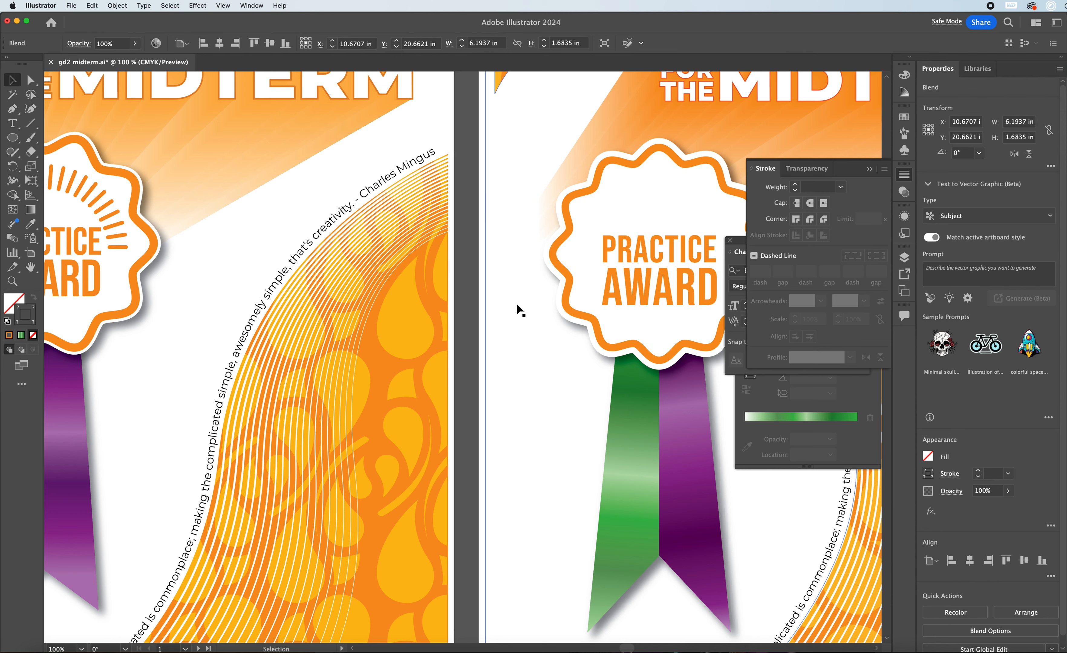
scroll(468, 357, down, 16)
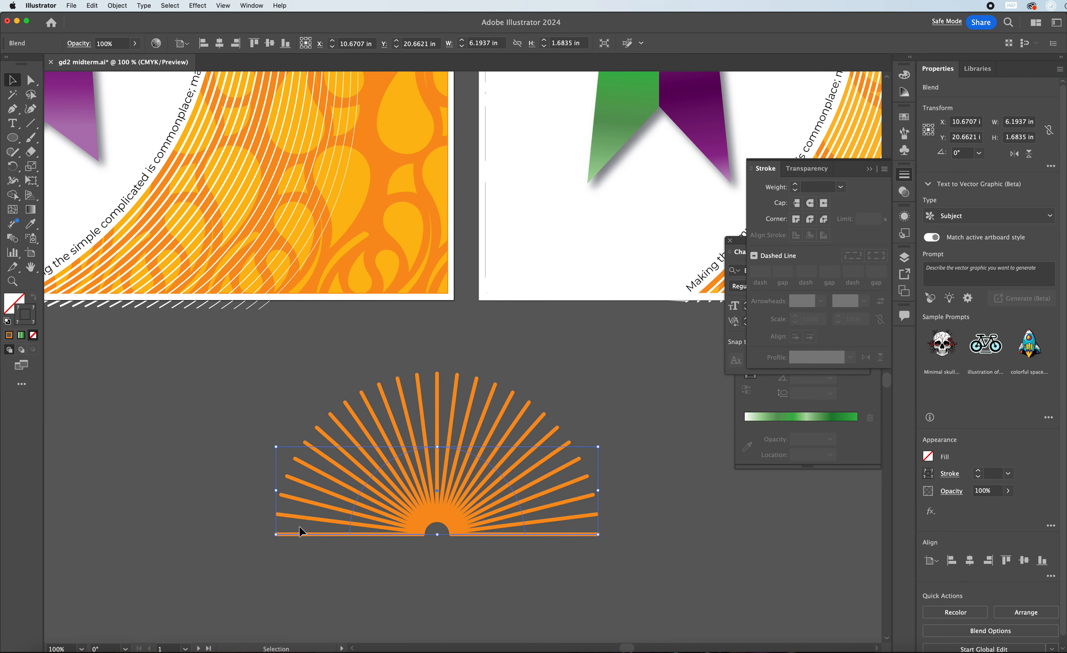
scroll(515, 437, down, 2)
key(l)
click(316, 333)
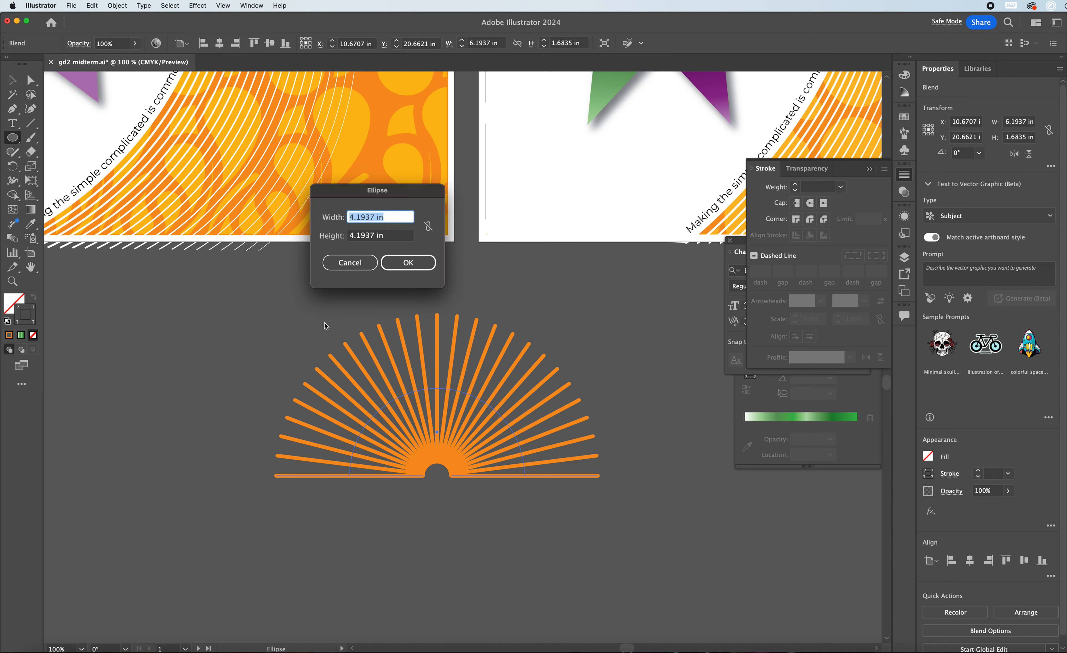
click(348, 261)
drag(437, 475, 563, 527)
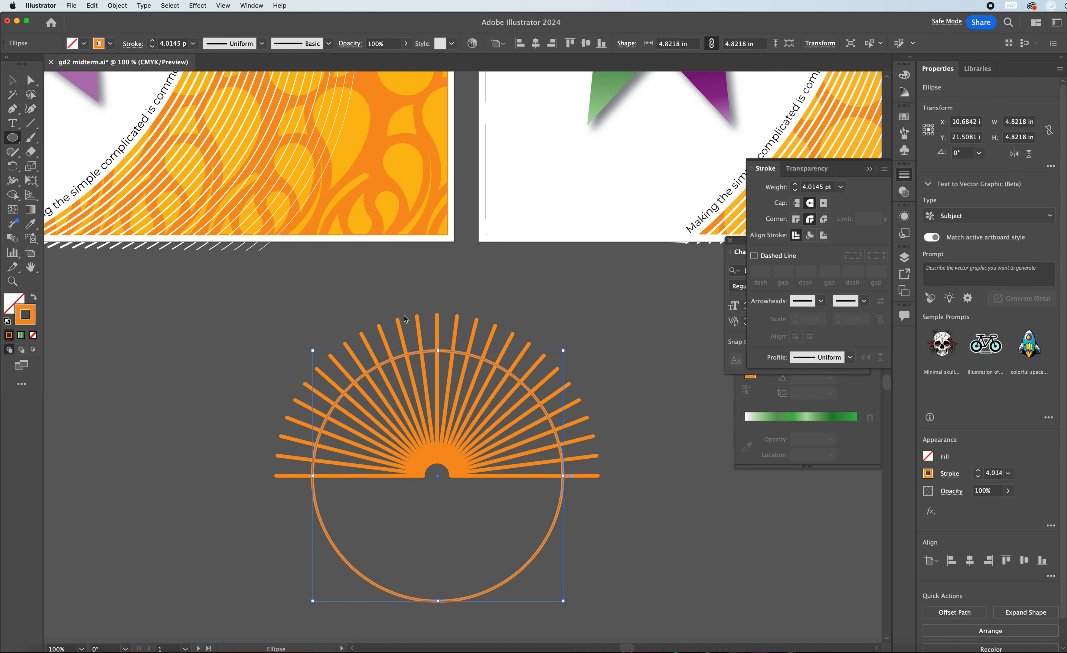
Step: Move the circle slightly up and left, select it with the rays, and align their horizontal centres
click(11, 83)
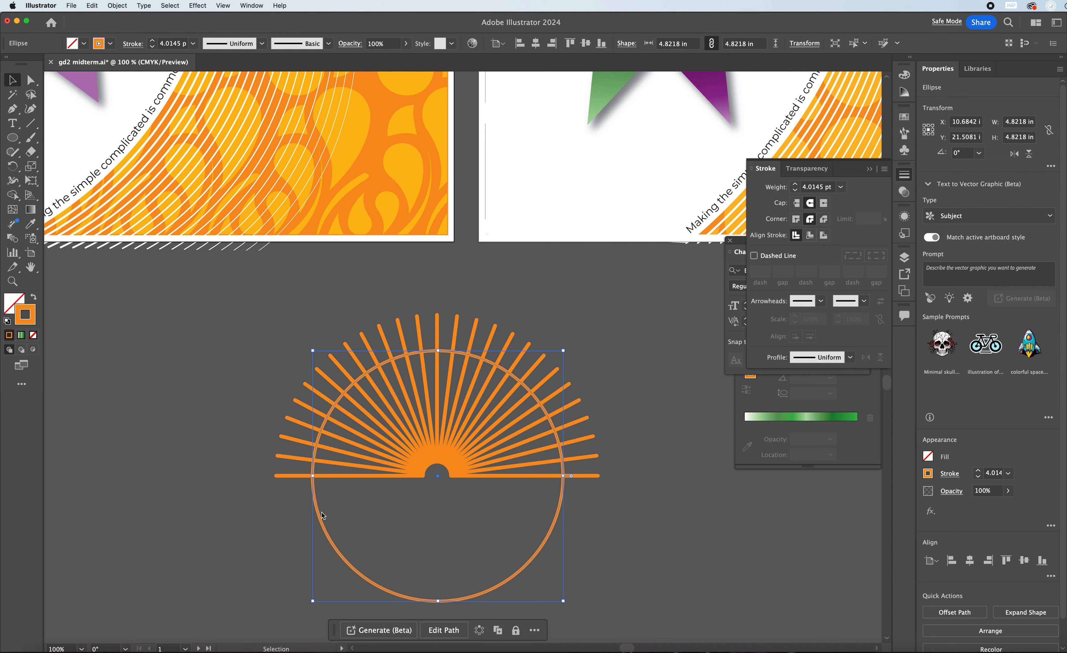
drag(317, 508, 303, 502)
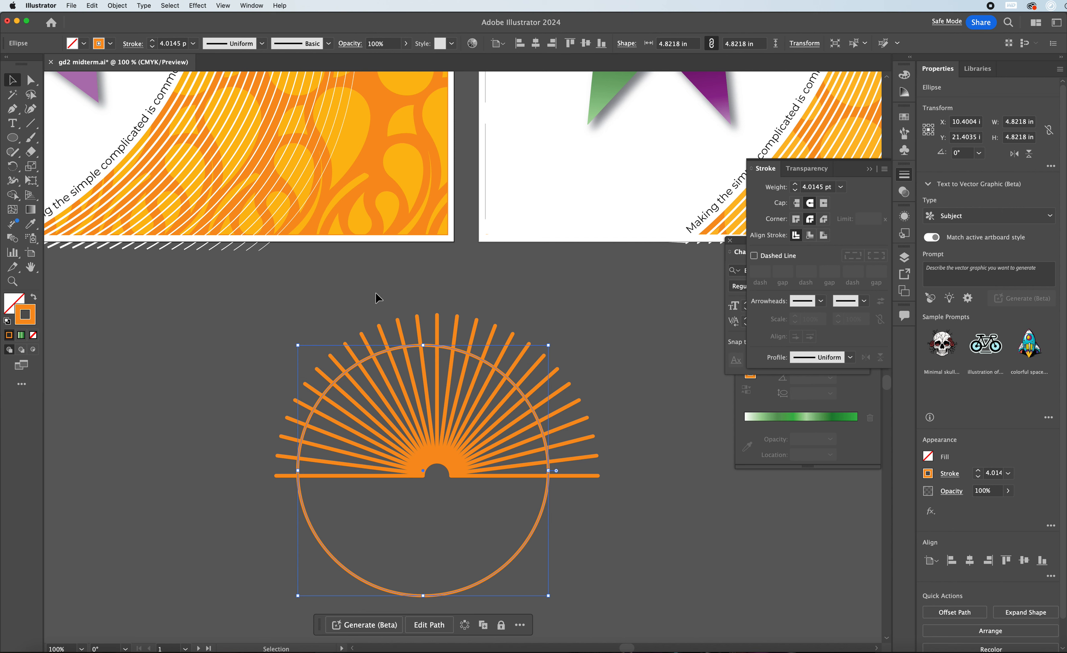
click(296, 304)
drag(296, 305, 532, 479)
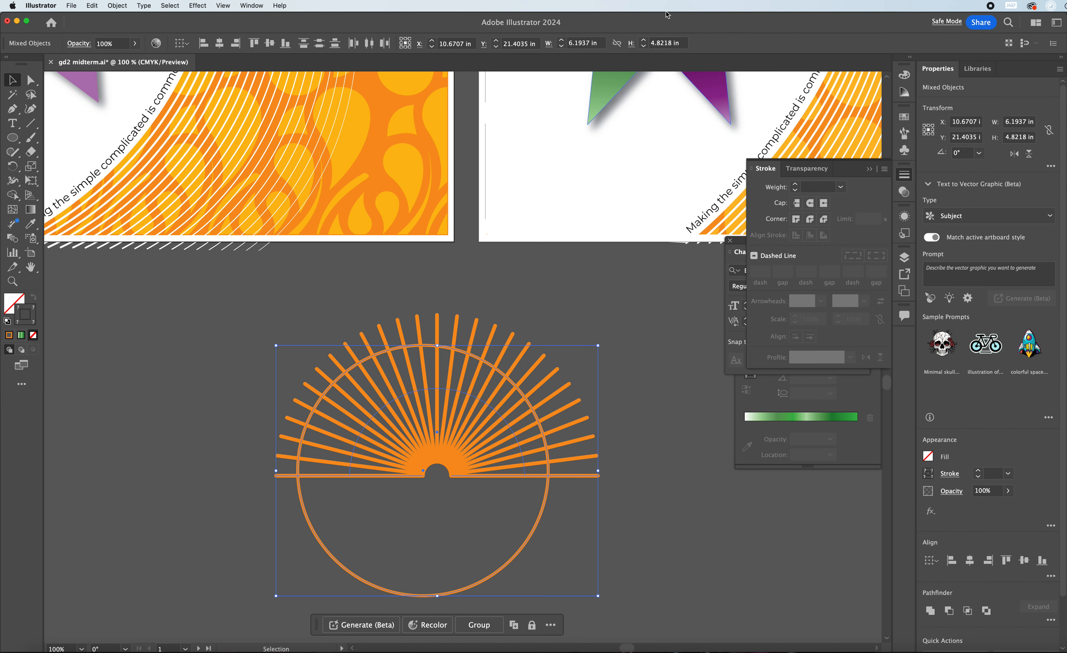
click(220, 43)
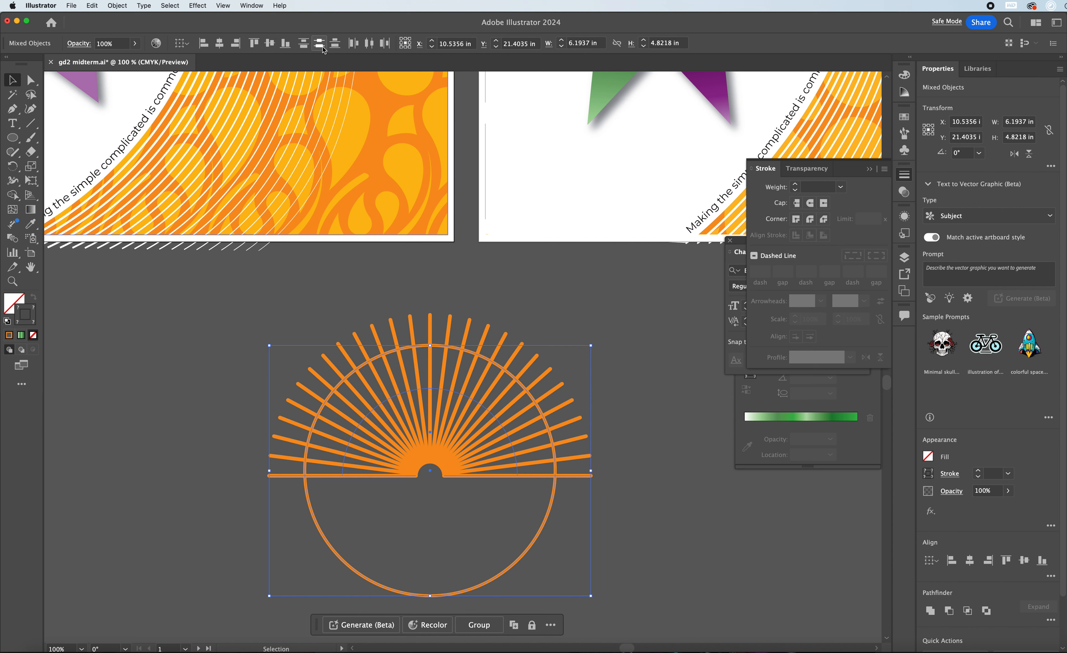
Step: Move the circle slightly down so that it is centred on the hub of the ray fan
click(274, 47)
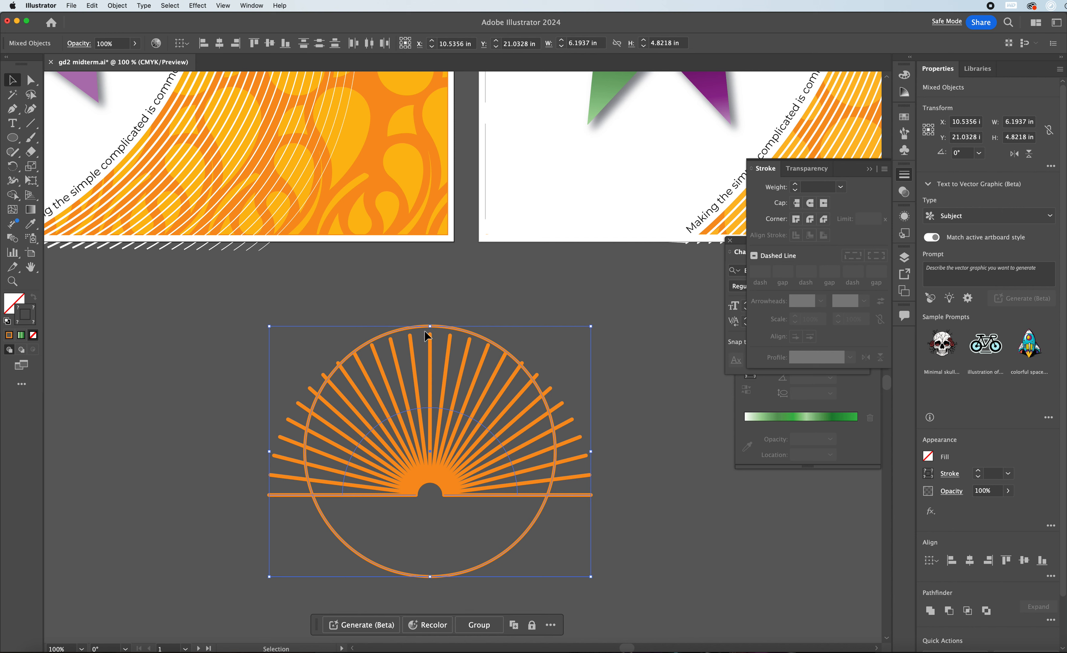
key(super+z)
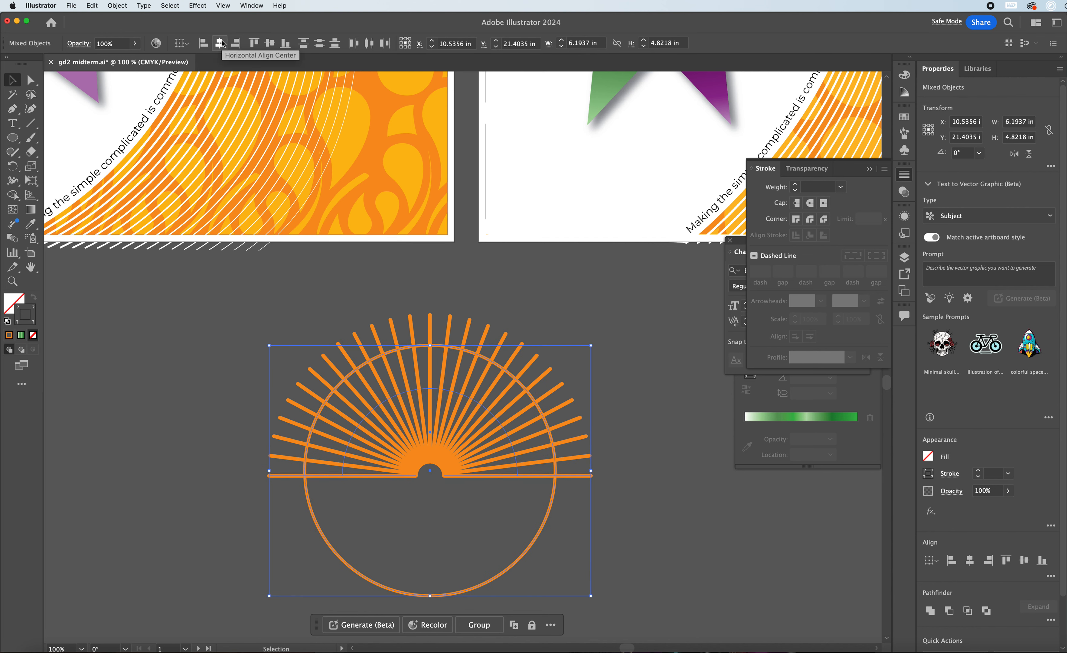
scroll(503, 339, down, 3)
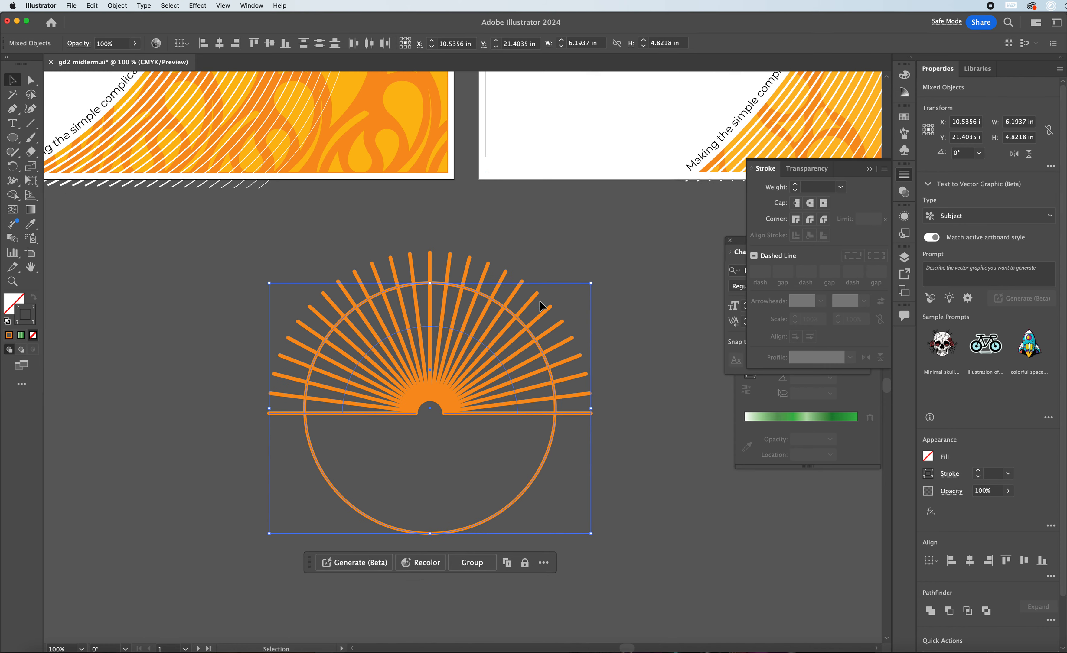
click(178, 224)
drag(546, 459, 546, 468)
Step: Expand the blended ray fan into individual lines
click(505, 302)
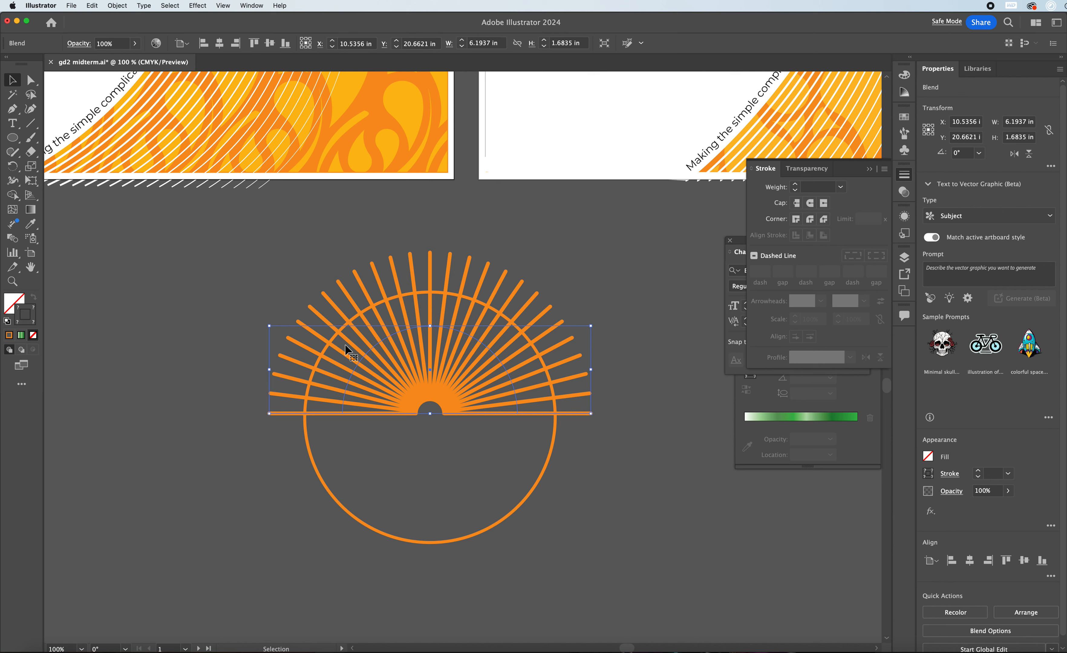
click(122, 7)
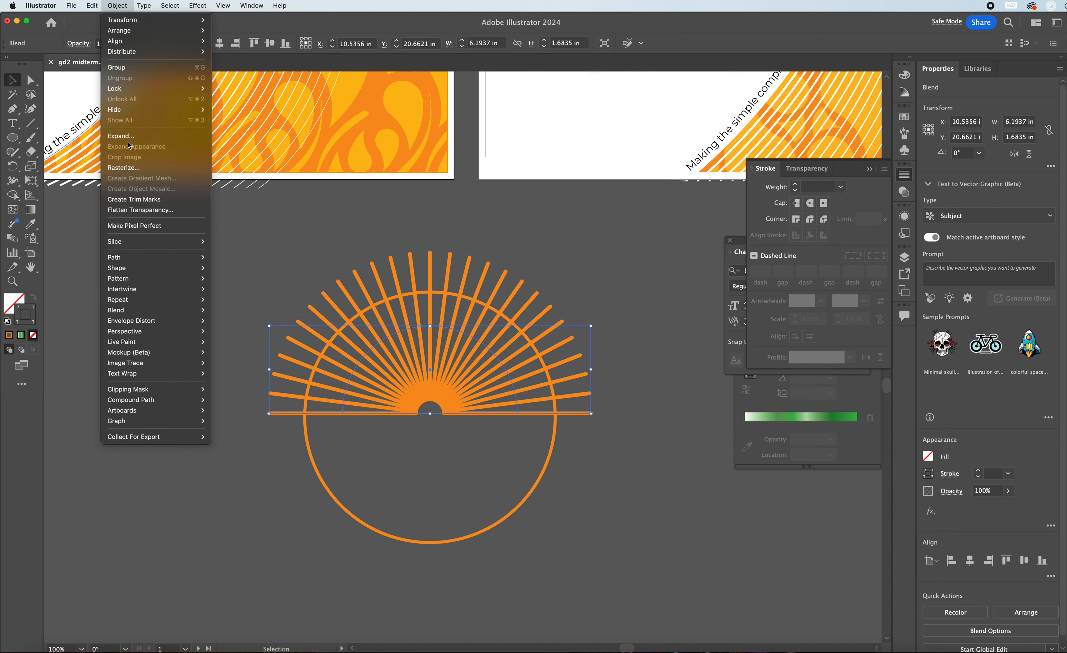
click(121, 136)
key(Return)
Step: Select the rays with the circle and use Shape Builder to remove the lowest left-hand ray segments inside the circle
drag(622, 565, 226, 226)
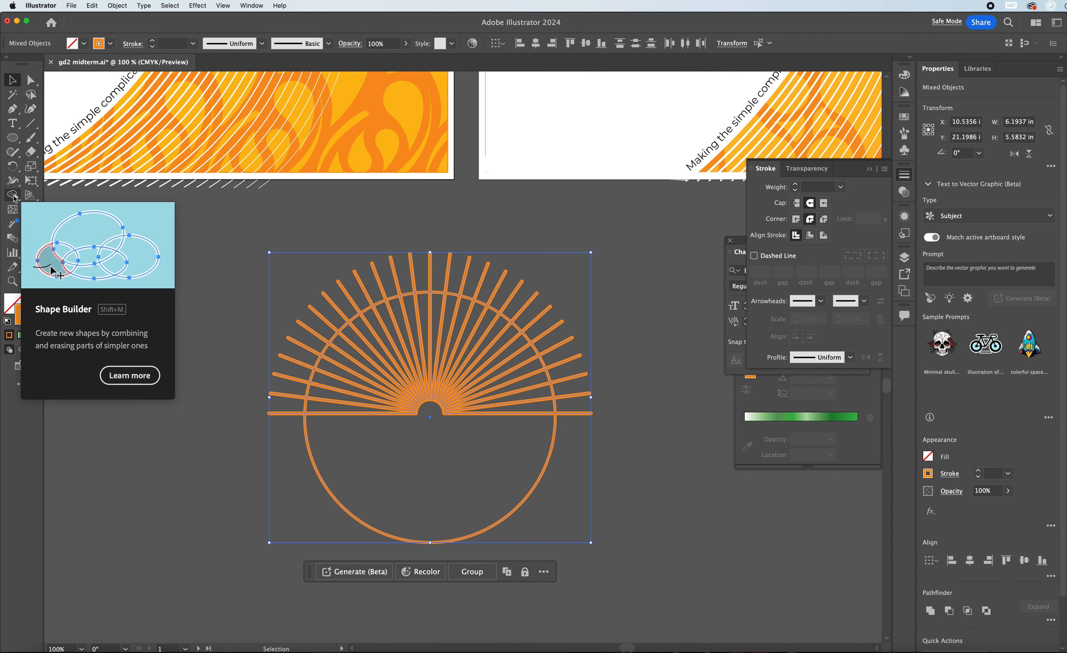
click(13, 196)
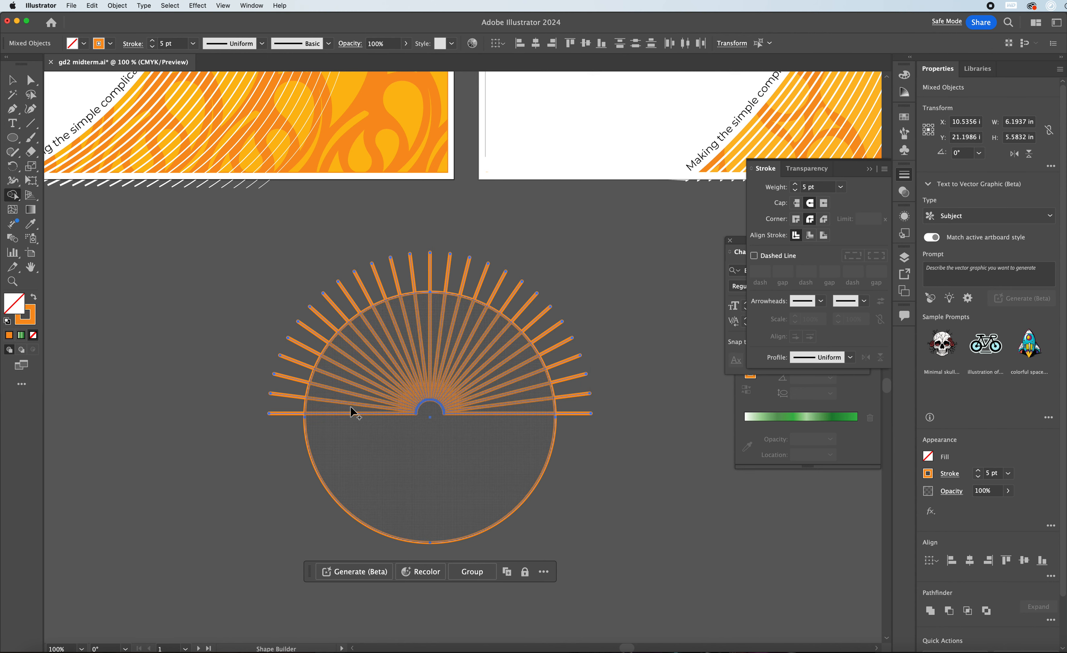
key(v)
key(super+equal)
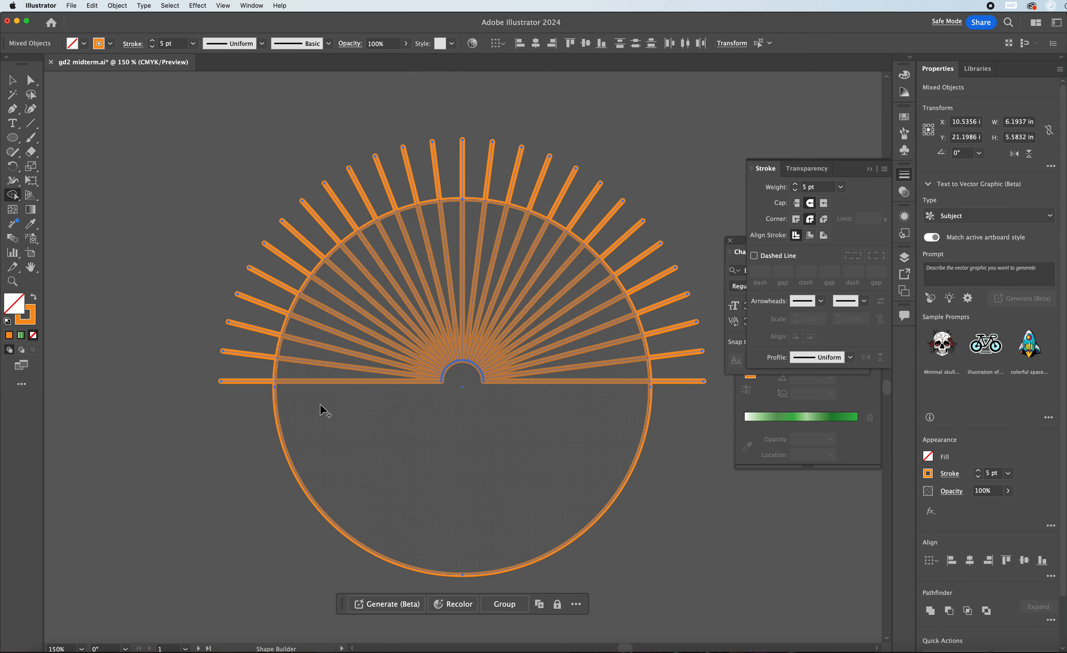
mouse_move(357, 433)
mouse_down()
mouse_move(351, 453)
mouse_move(405, 312)
mouse_move(572, 362)
mouse_move(579, 443)
mouse_up()
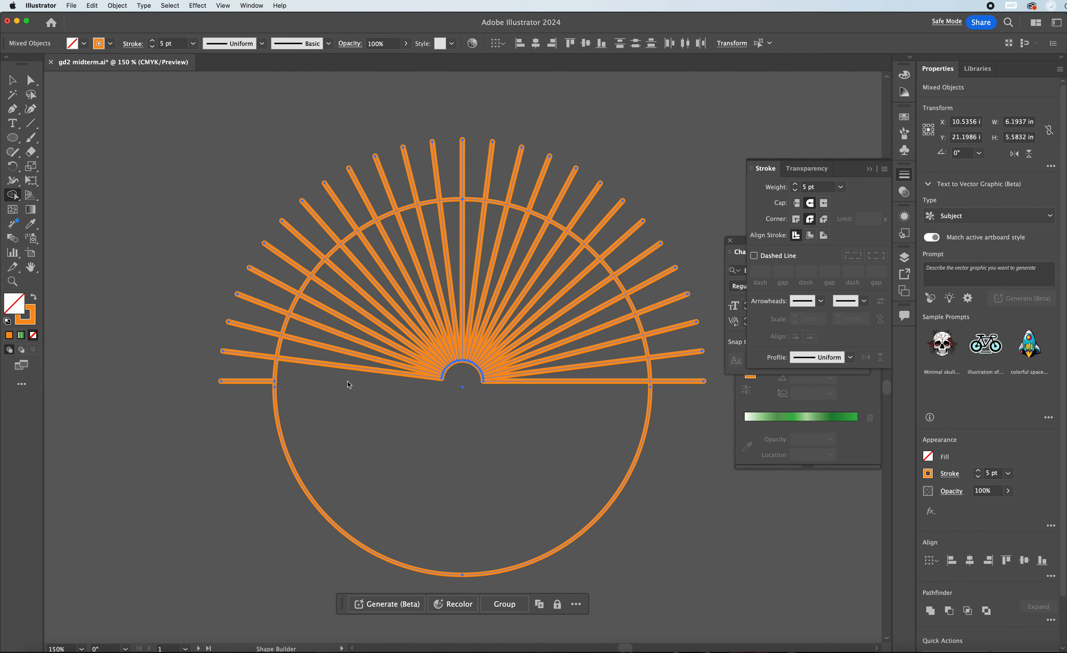
alt+click(350, 368)
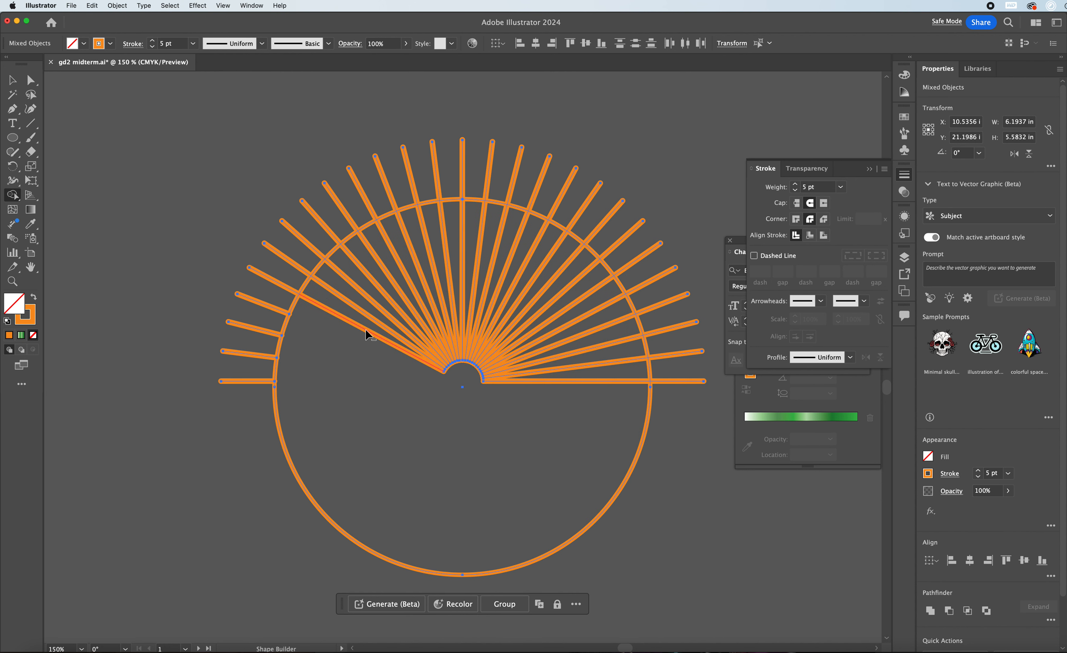
alt+click(372, 323)
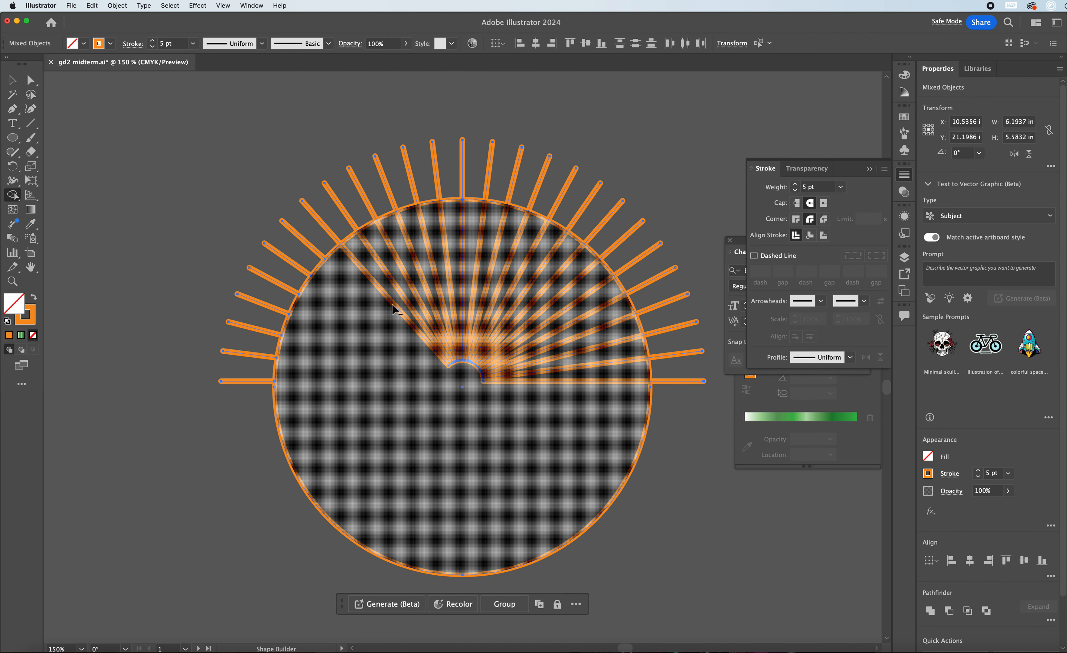
alt+click(392, 307)
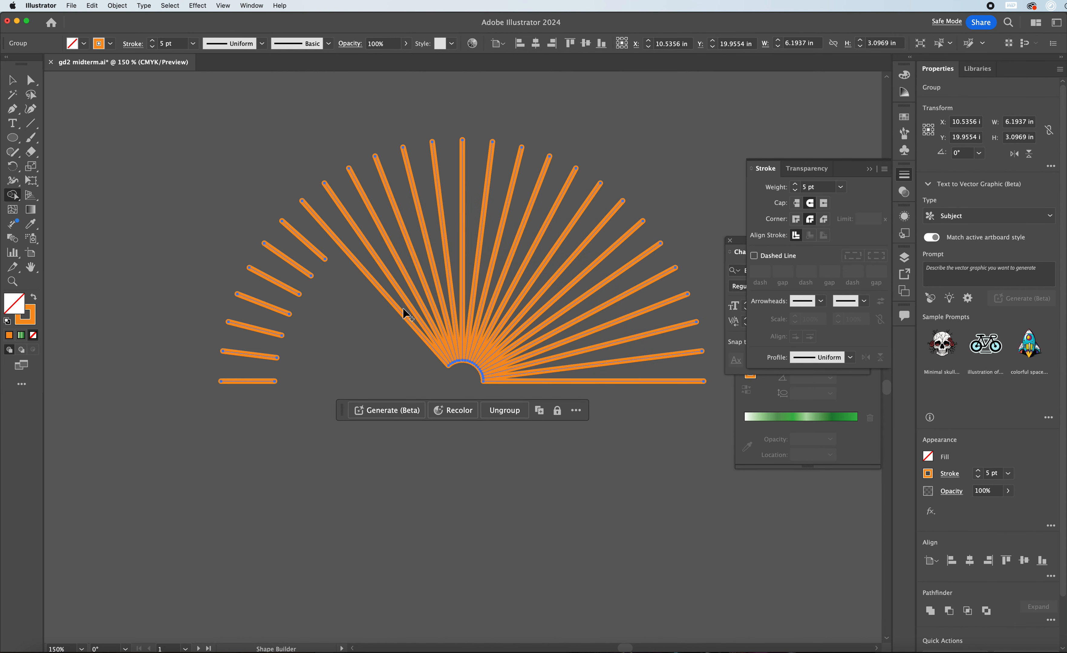
key(cmd+z)
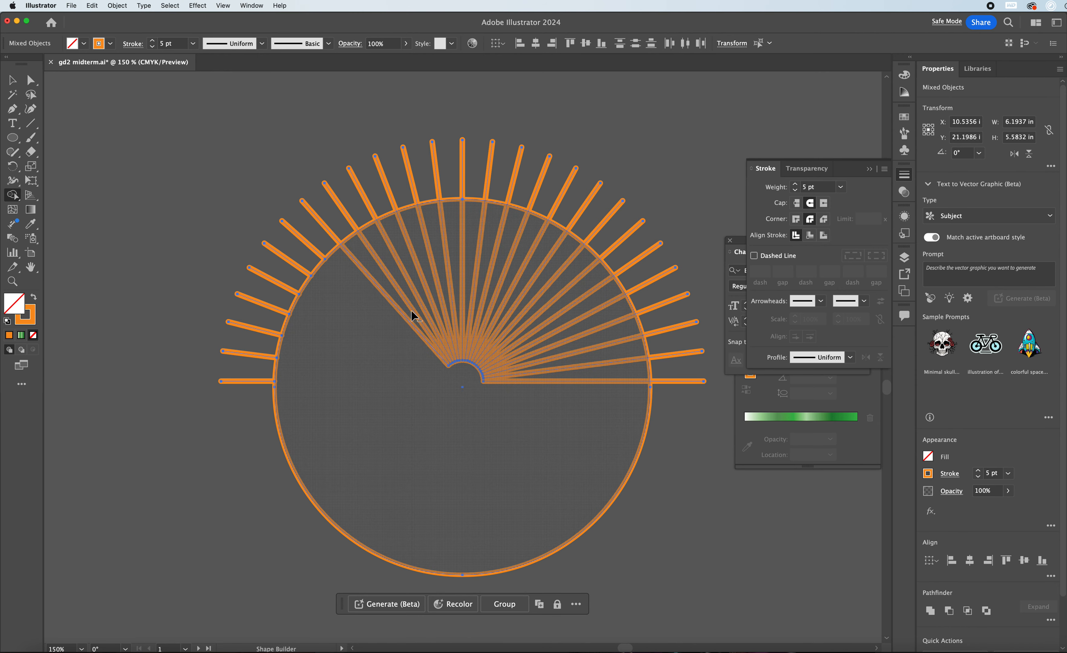
Step: Remove the remaining ray segments inside the circle with Shape Builder, working clockwise around to the right-hand horizontal ray
alt+click(426, 311)
alt+click(400, 311)
alt+click(431, 306)
alt+click(437, 288)
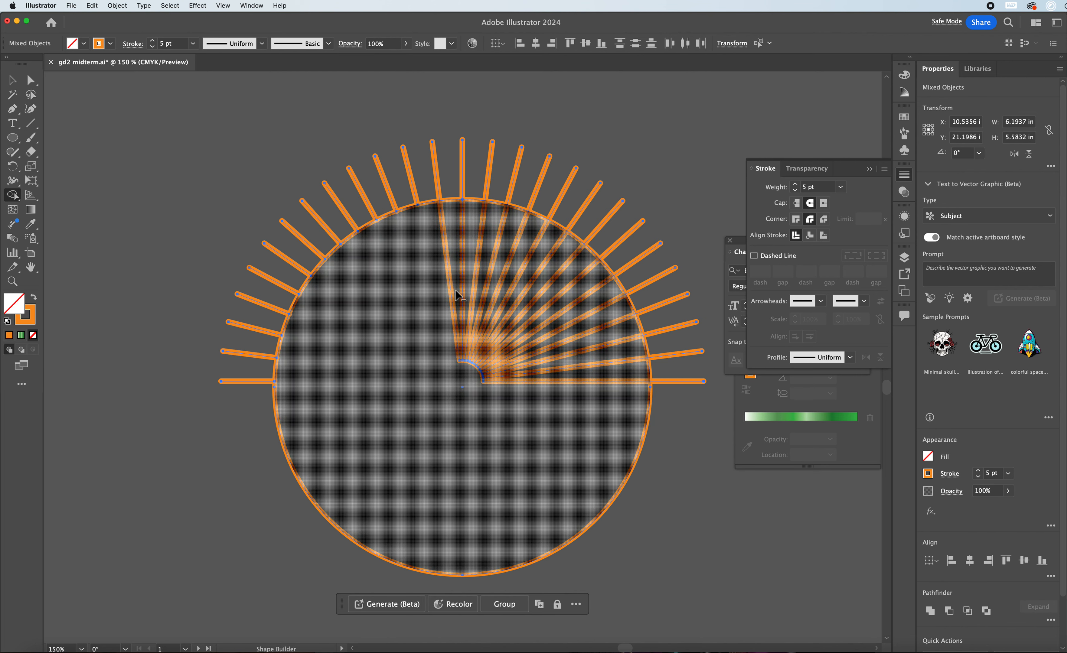
alt+click(451, 288)
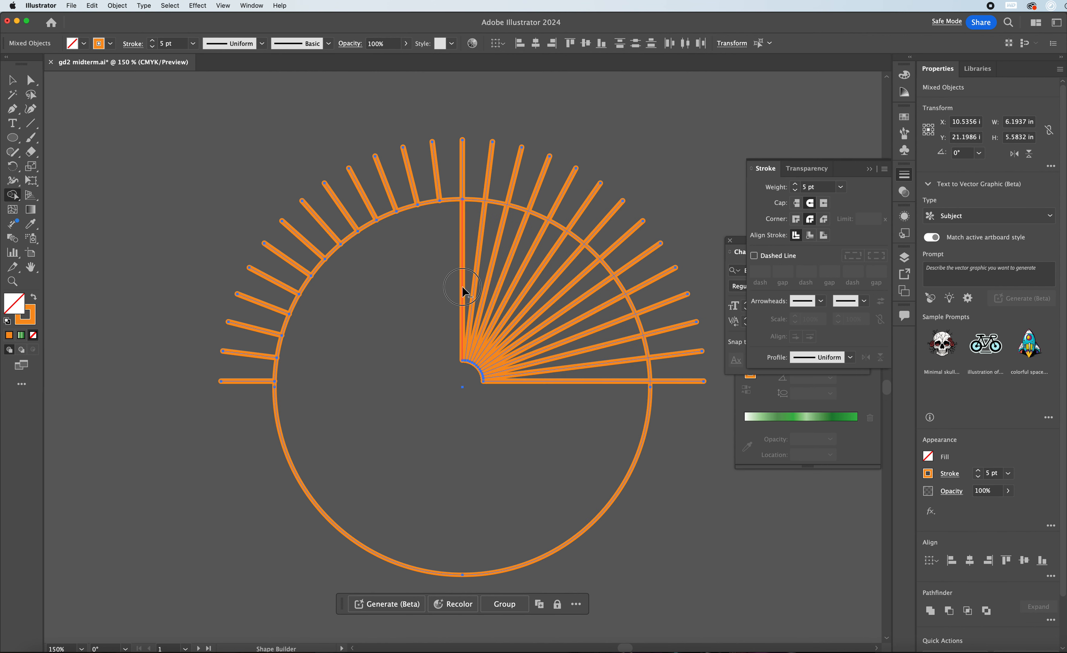
alt+click(461, 287)
alt+click(474, 291)
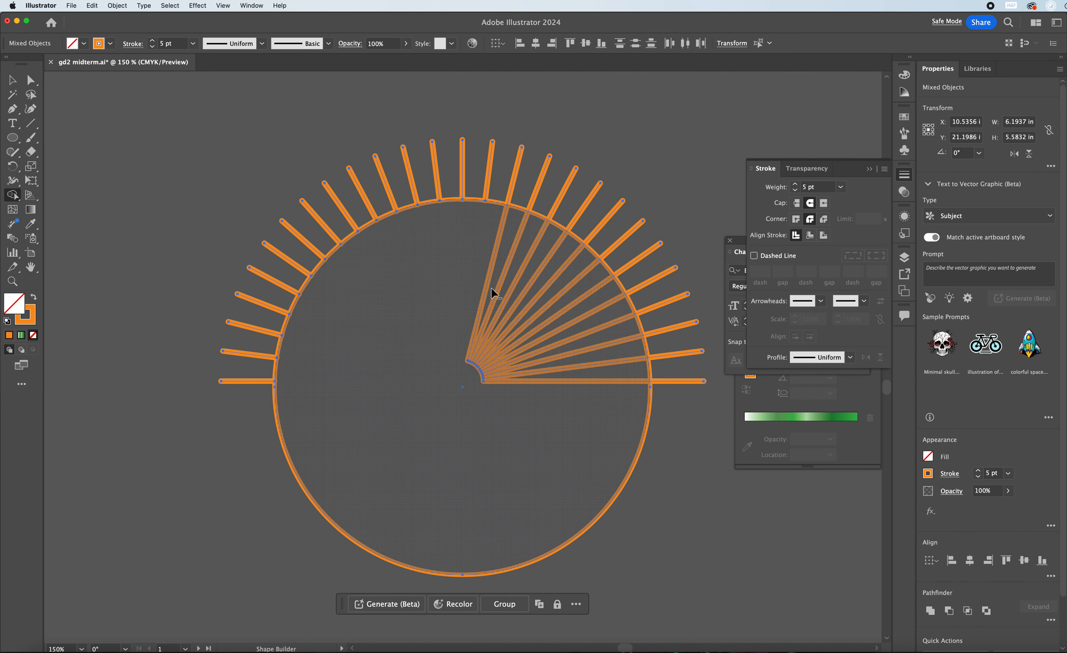
alt+click(486, 292)
alt+click(495, 294)
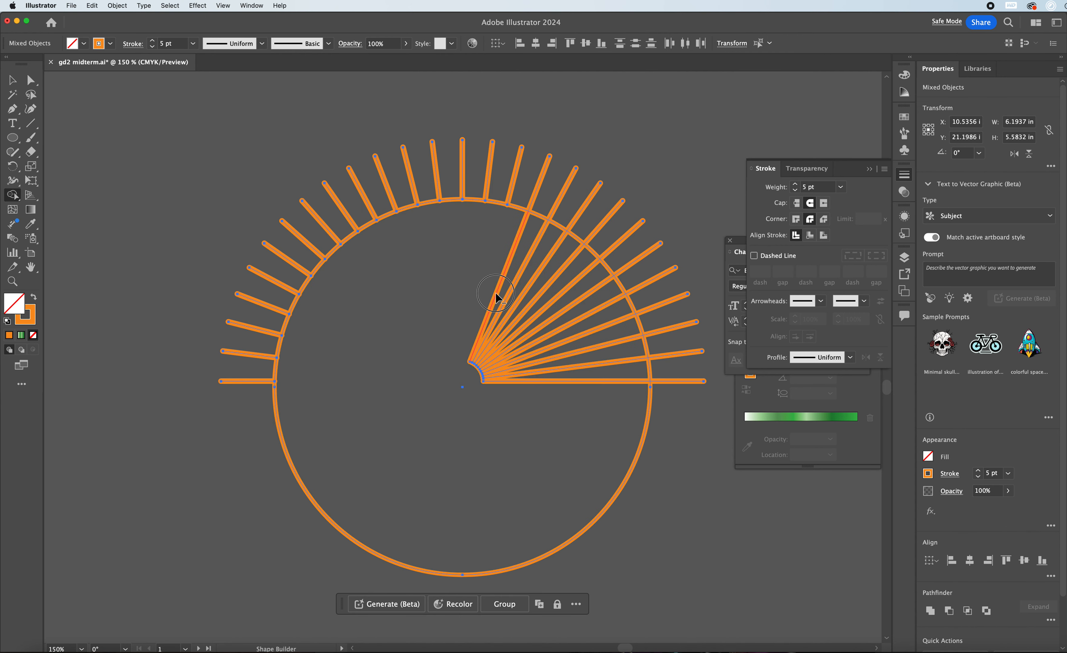
alt+click(505, 304)
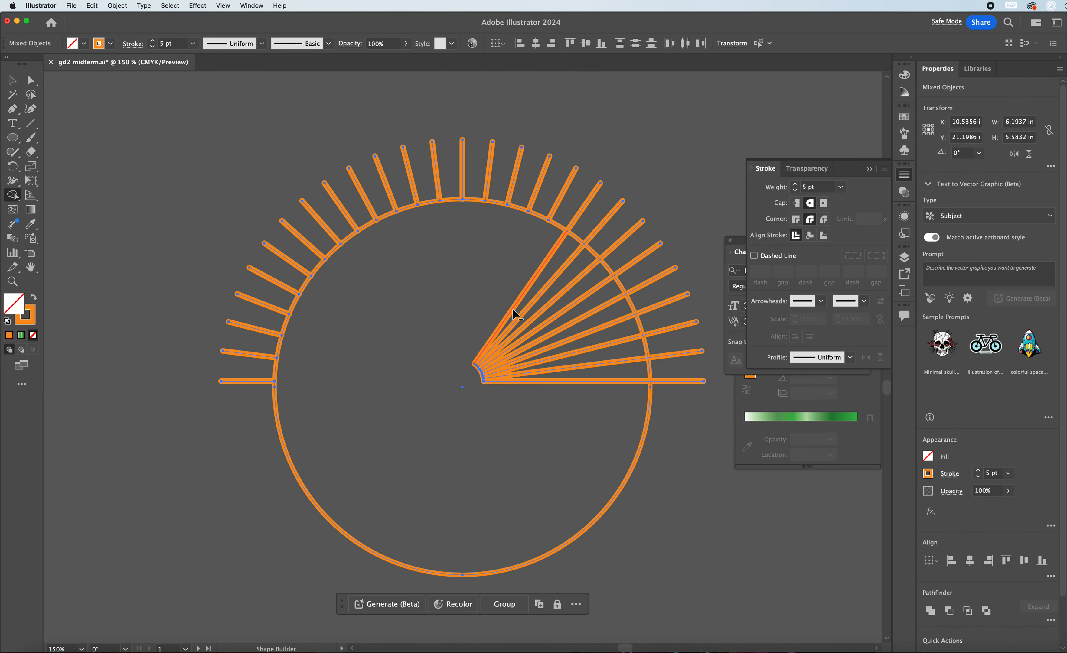
alt+click(513, 308)
alt+click(519, 314)
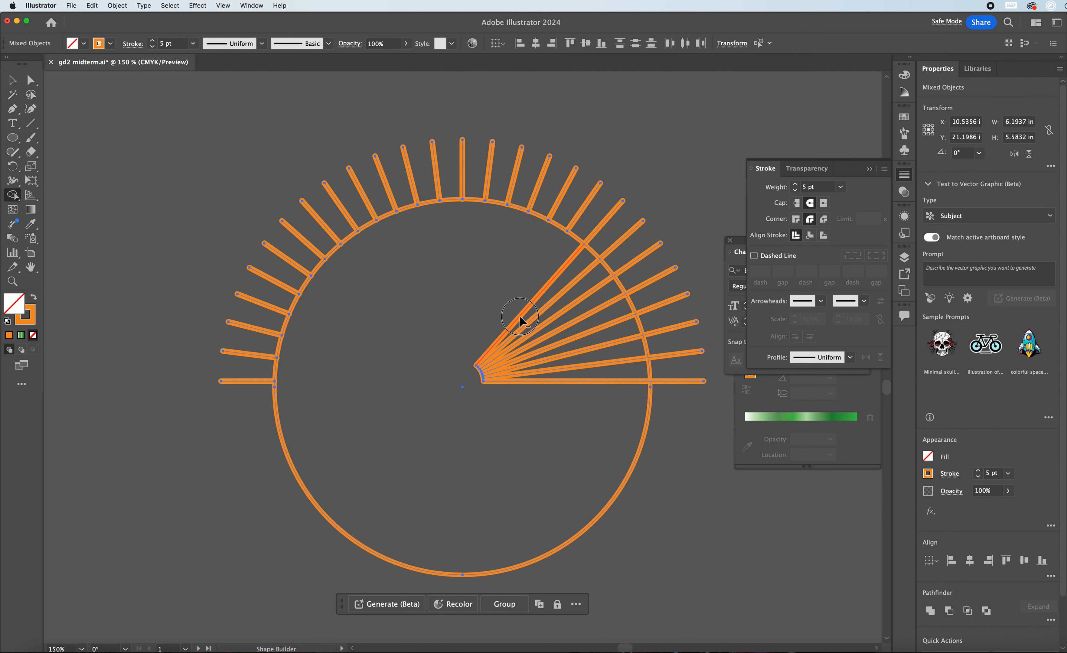
alt+click(524, 325)
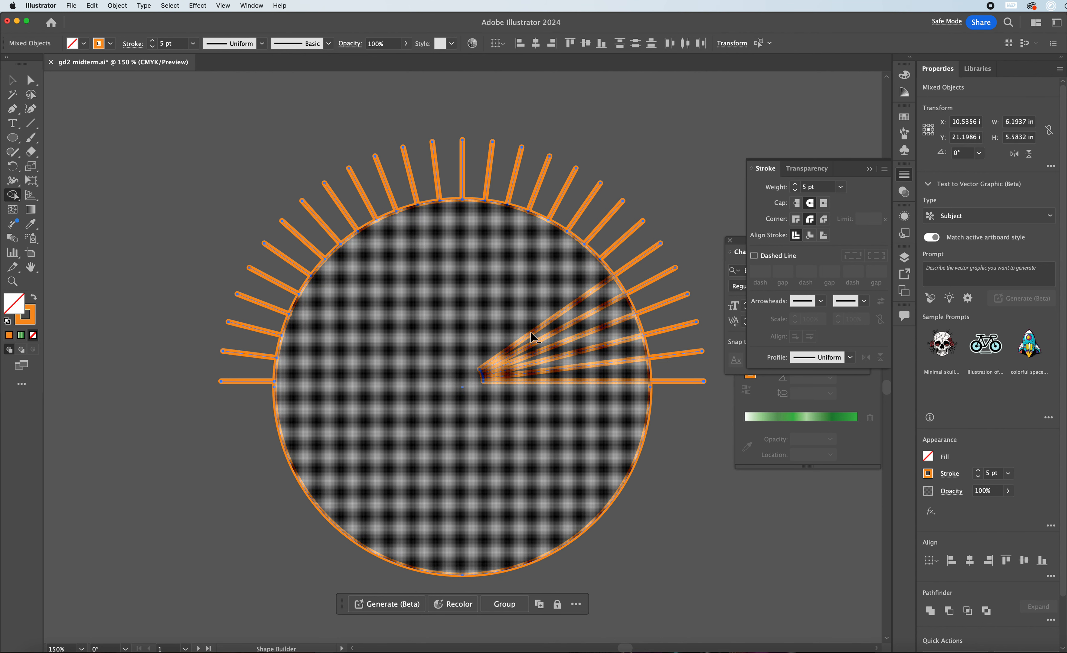
alt+click(530, 332)
alt+click(536, 339)
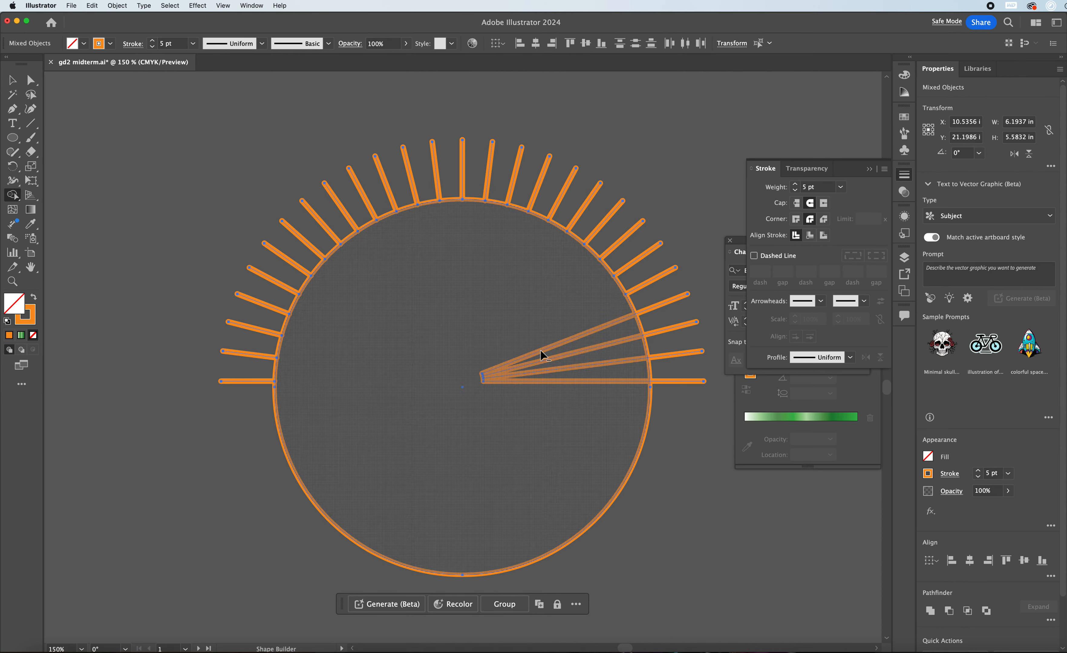
alt+click(542, 353)
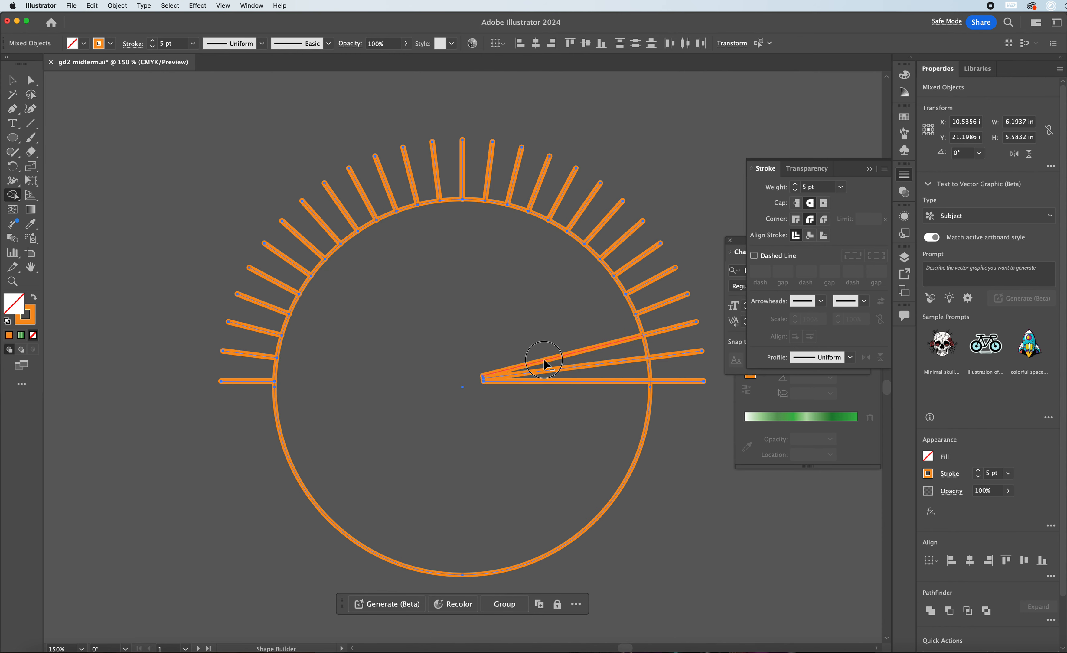
alt+click(545, 366)
alt+click(544, 372)
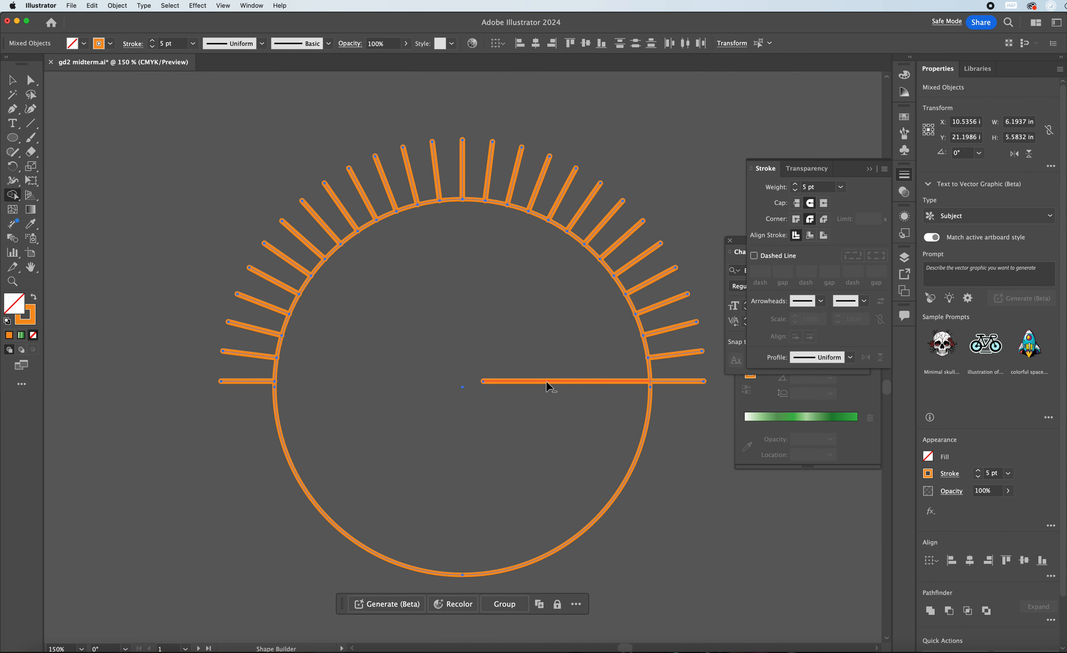
alt+click(548, 383)
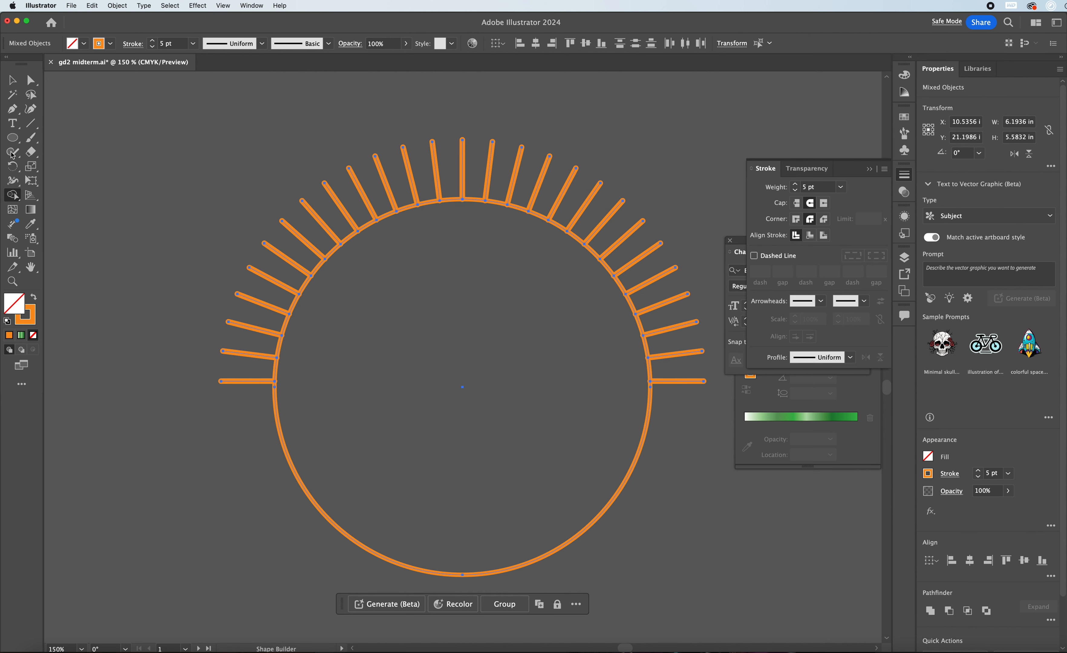
Step: Delete the circle so that only the short outer rays are kept
click(16, 79)
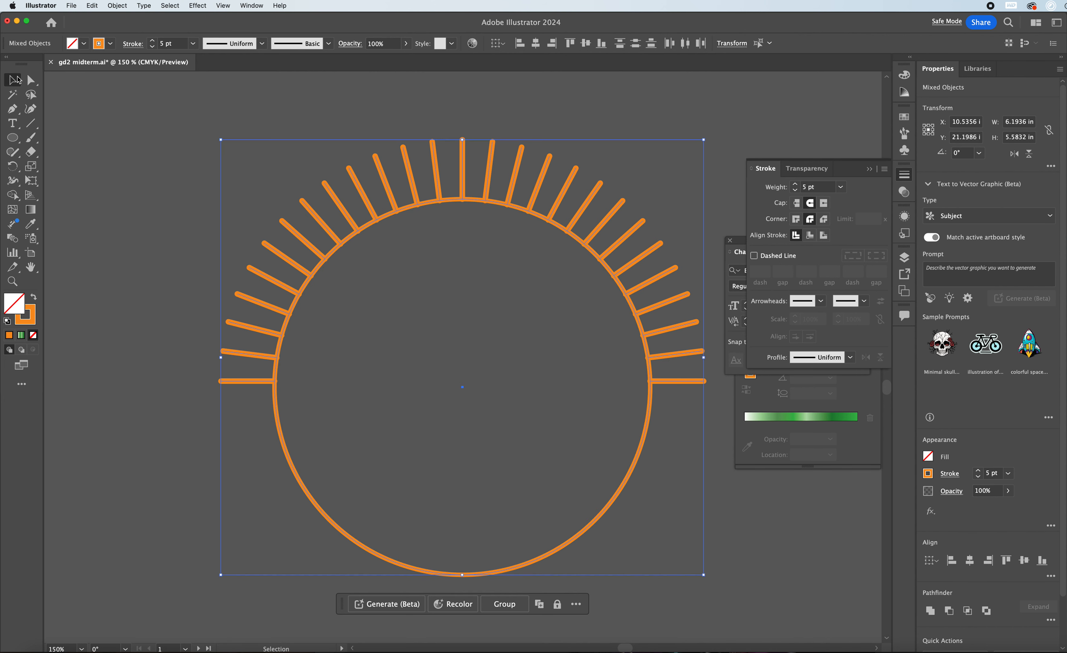
click(310, 434)
click(276, 429)
key(Delete)
Step: Move the group of short rays onto the second artboard's Practice Award badge and scale it down to about 2.77 in wide
click(528, 204)
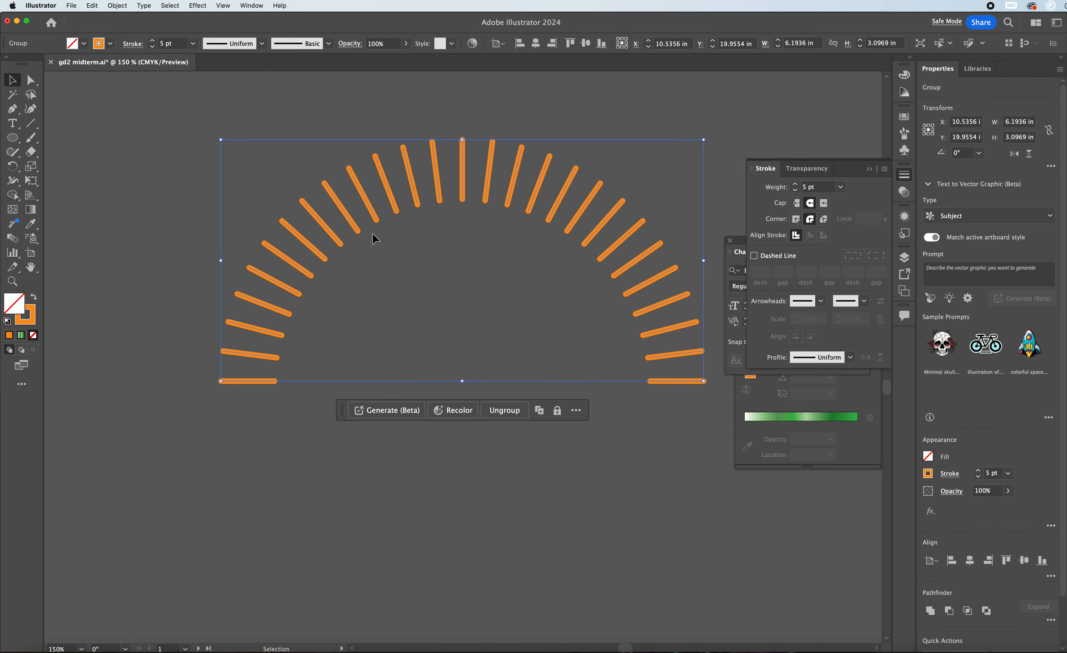
key(super+minus)
key(super+minus)
key(super+minus)
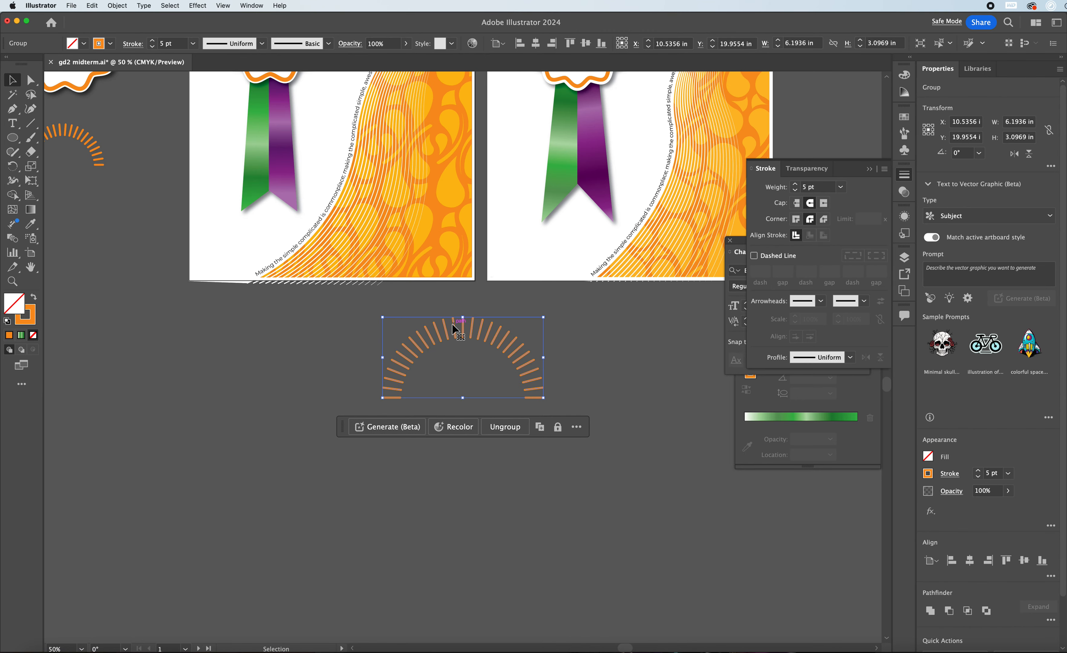
drag(453, 323, 549, 97)
scroll(546, 175, up, 5)
scroll(546, 174, up, 3)
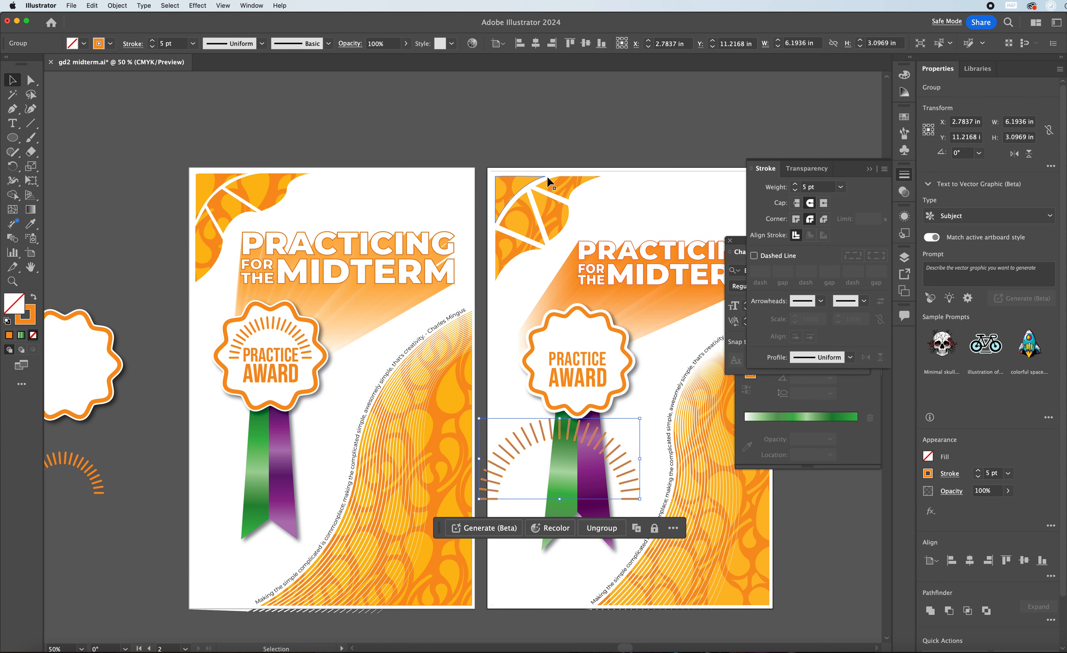
drag(560, 434, 576, 351)
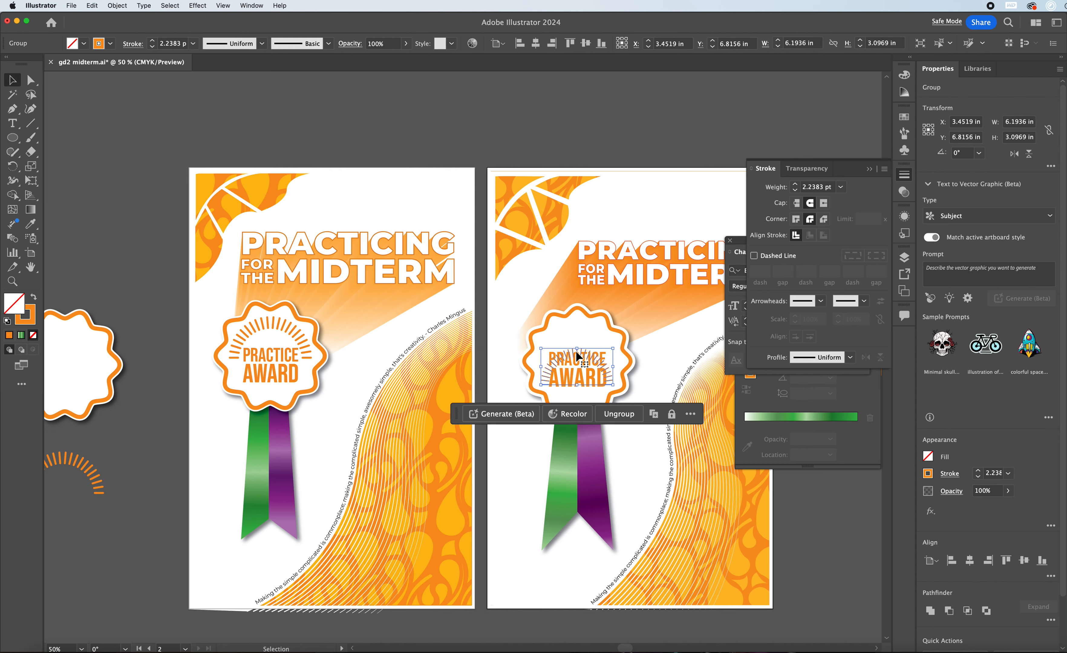
key(super+equal)
key(super+equal)
key(super+equal)
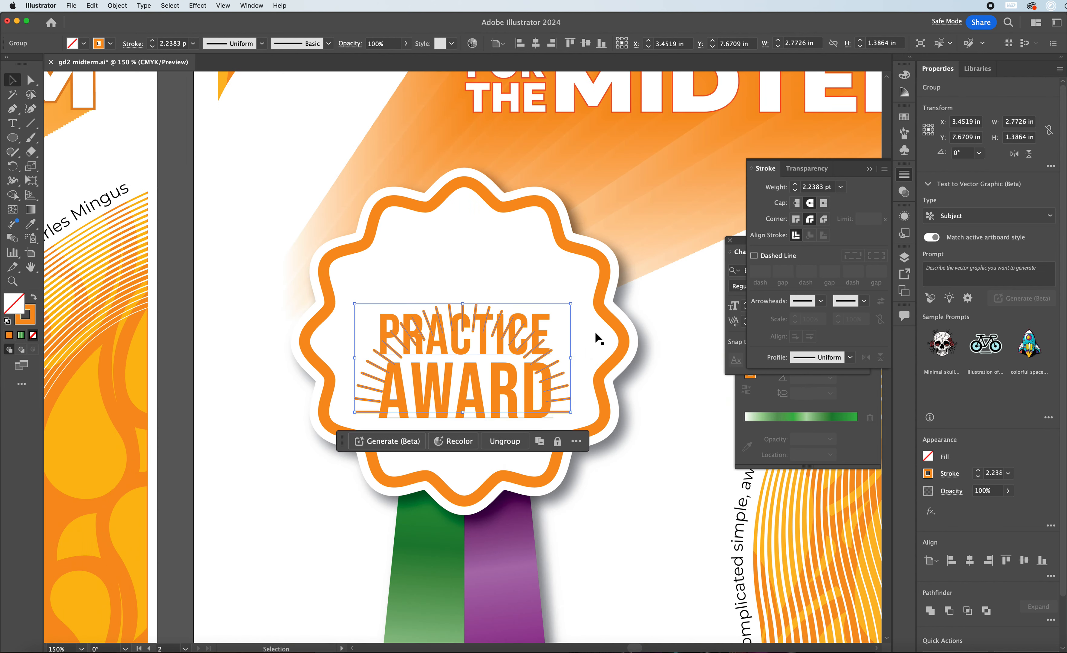
Step: Position the rays as an arch over the badge's PRACTICE text and enlarge them to about 3.26 in wide
drag(449, 310, 454, 238)
drag(465, 338, 465, 357)
drag(357, 348, 356, 338)
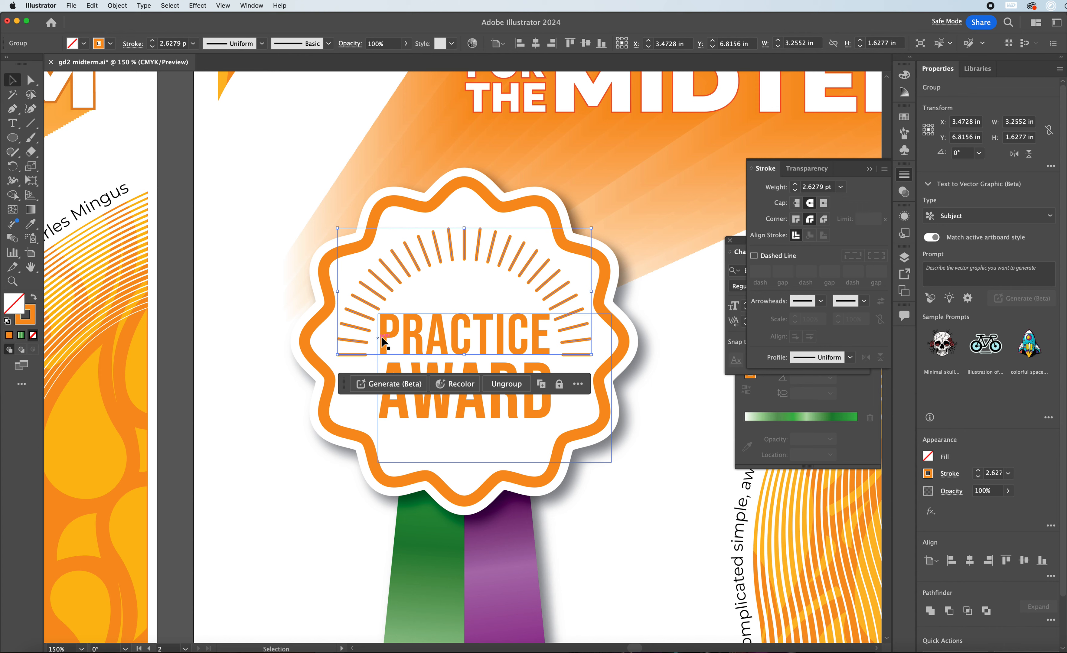
key(Up)
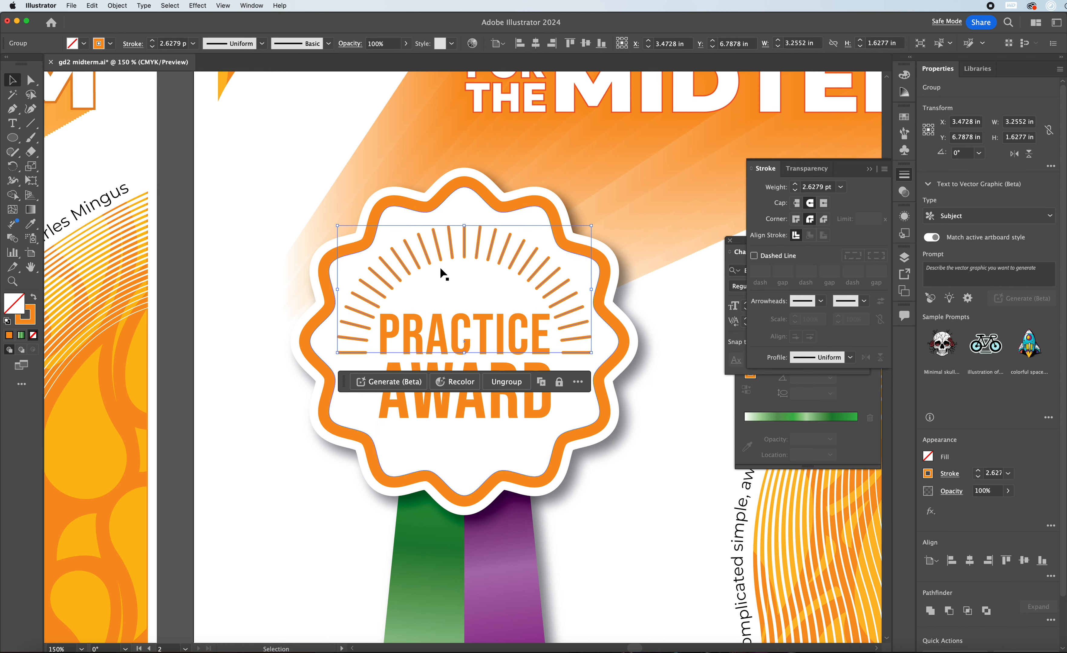
Step: Deselect the rays and compare the rebuilt poster on the second artboard with the original beside it
key(super+minus)
key(super+minus)
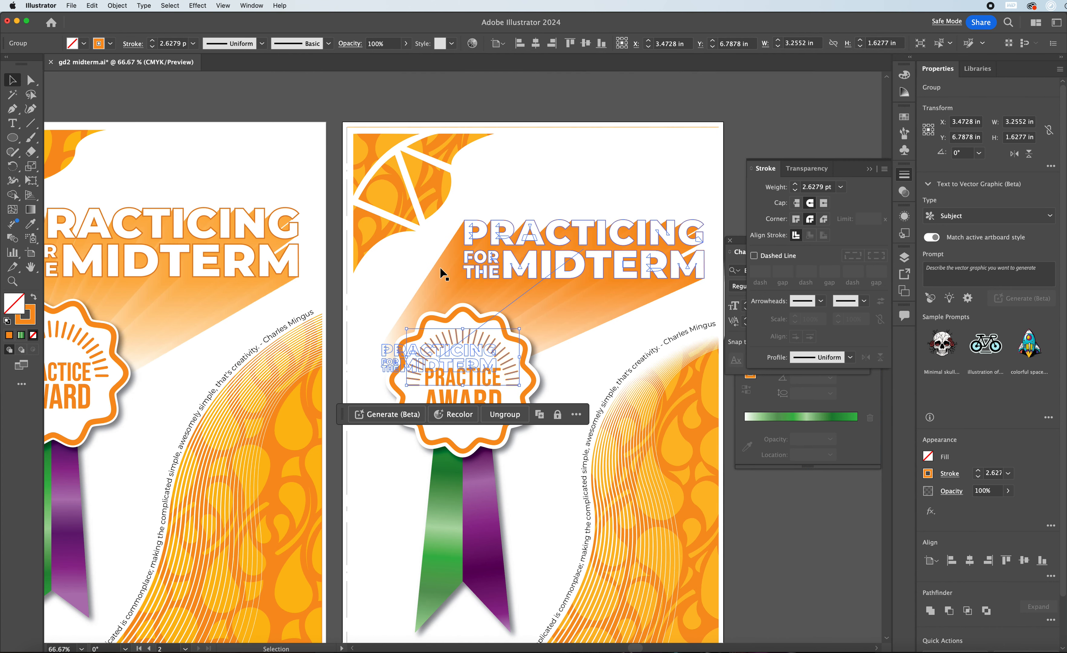
click(499, 105)
scroll(612, 456, down, 5)
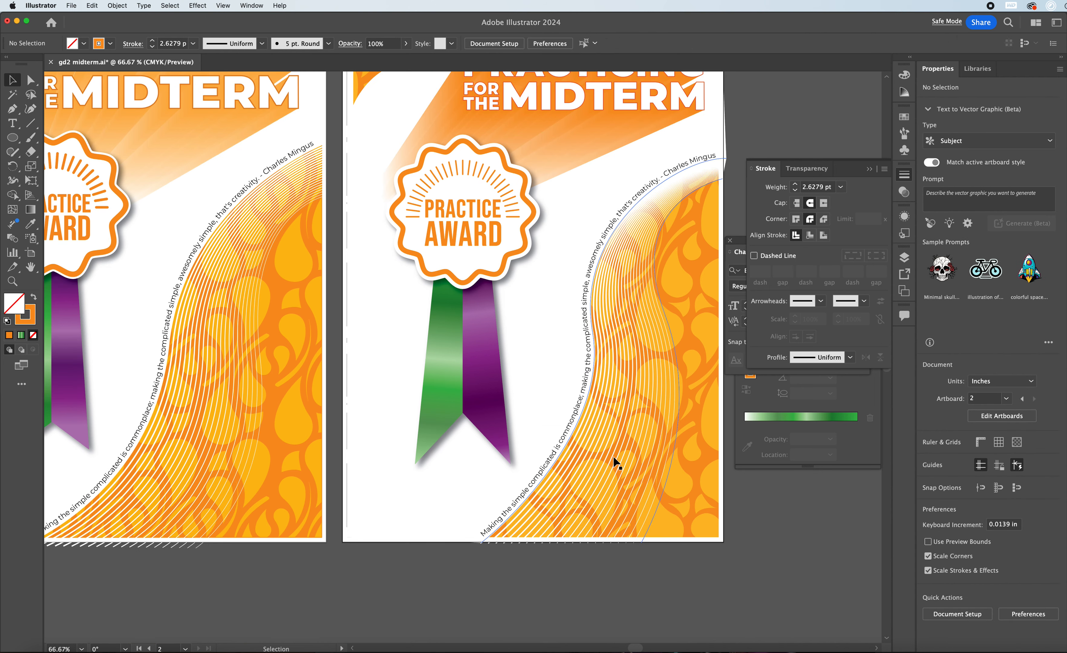
scroll(611, 456, up, 2)
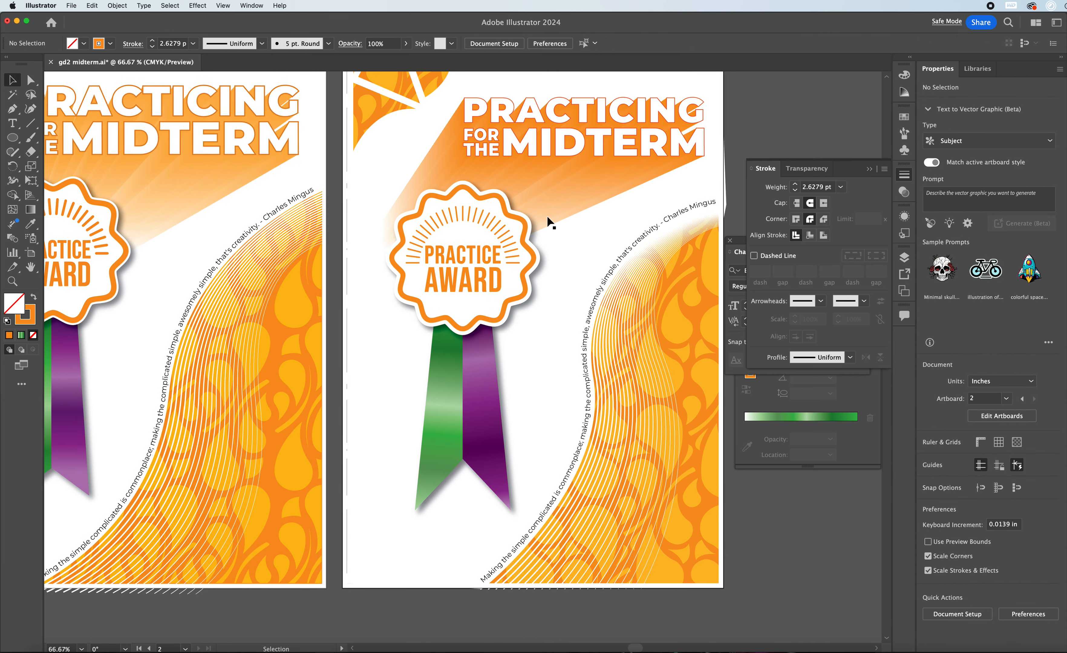
key(a)
key(super+minus)
key(v)
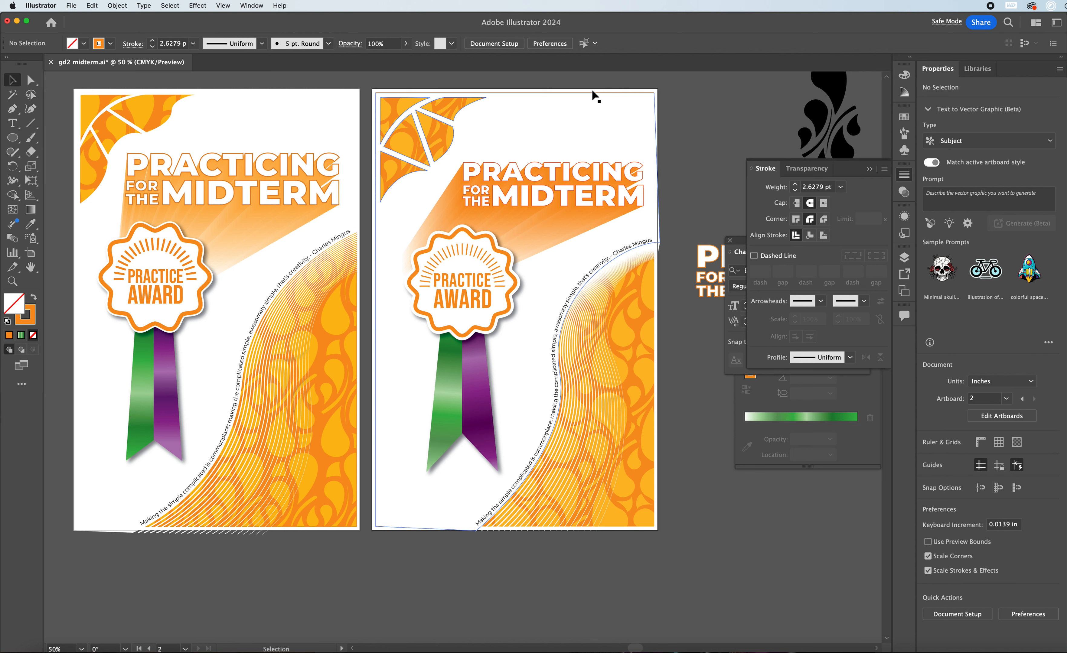
click(593, 18)
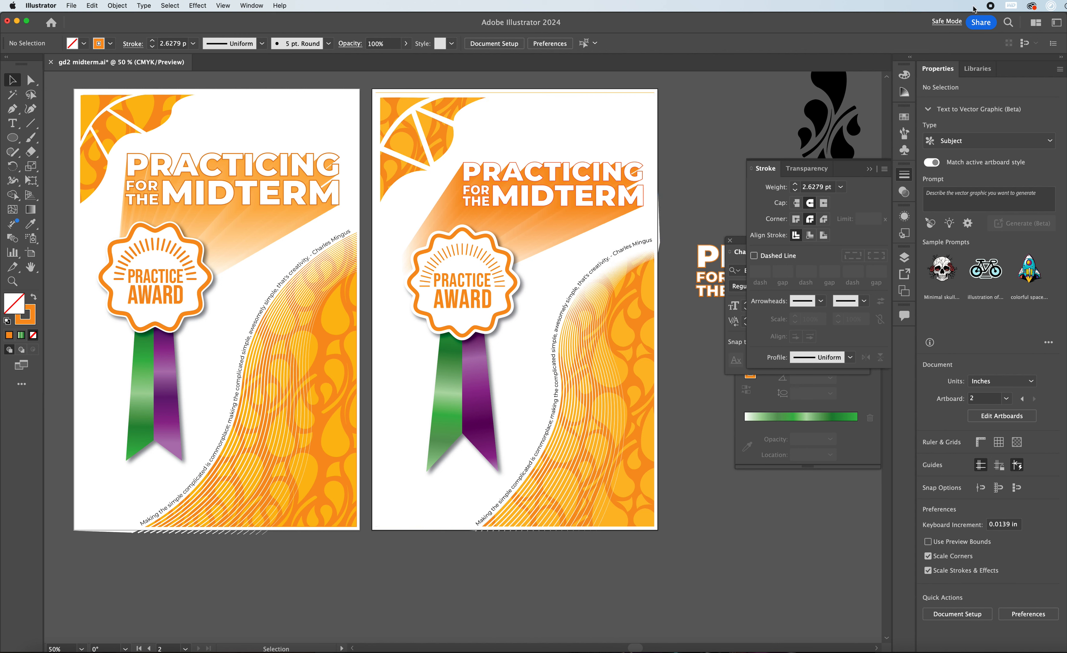